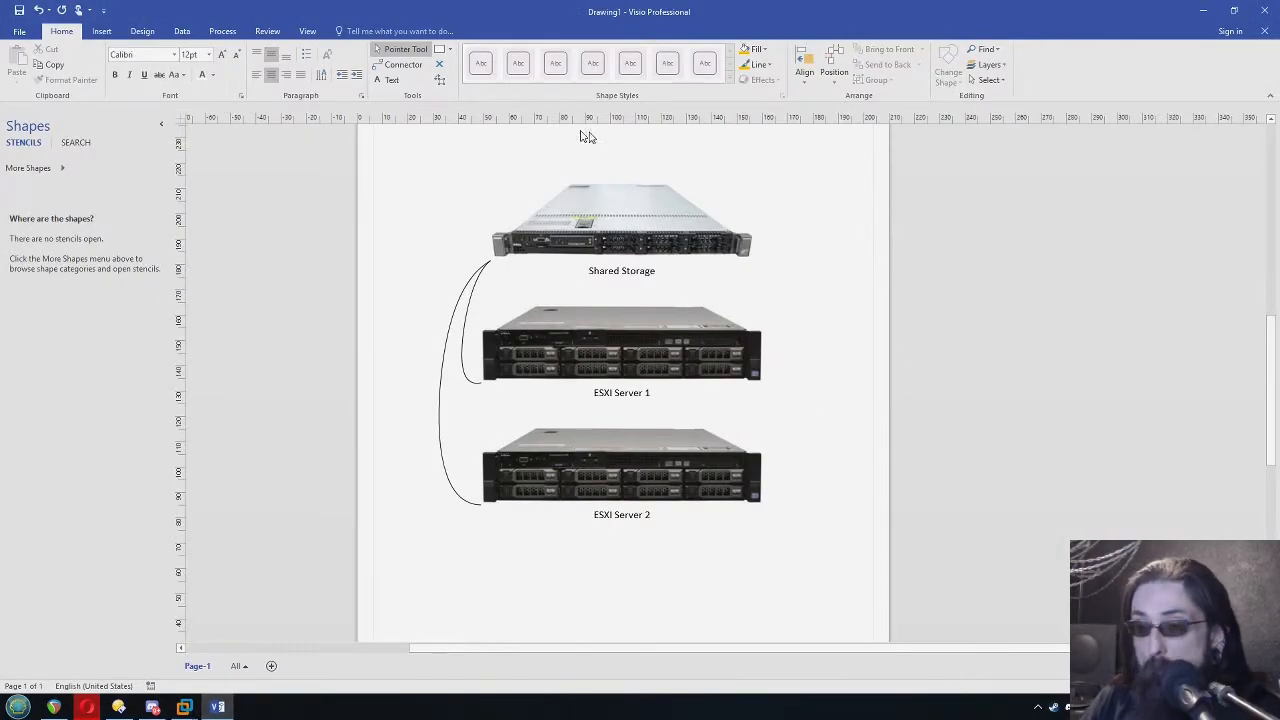
Examine the Shared Storage, ESXI Server 1 and ESXI Server 2 pictures in the server diagram
{"action": "scroll", "coordinate": [790, 493], "scroll_direction": "up", "scroll_amount": 2}
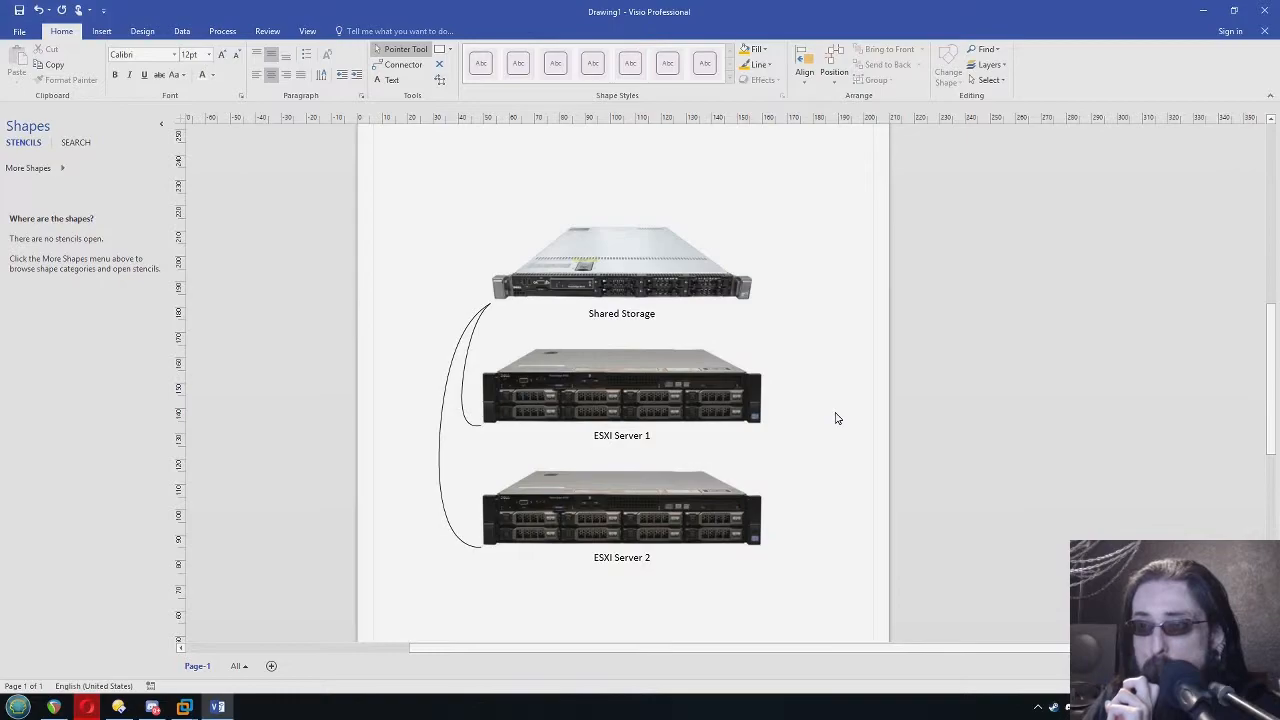
{"action": "left_click", "coordinate": [658, 388]}
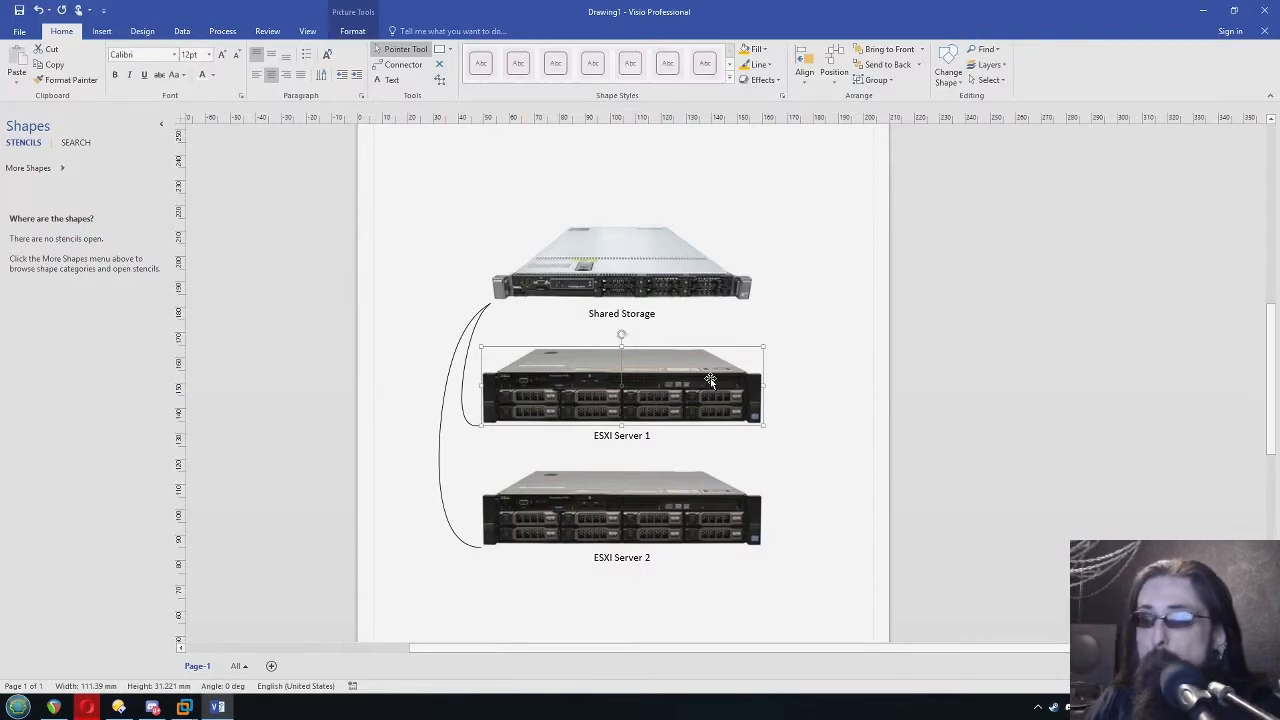
{"action": "left_click", "coordinate": [797, 426]}
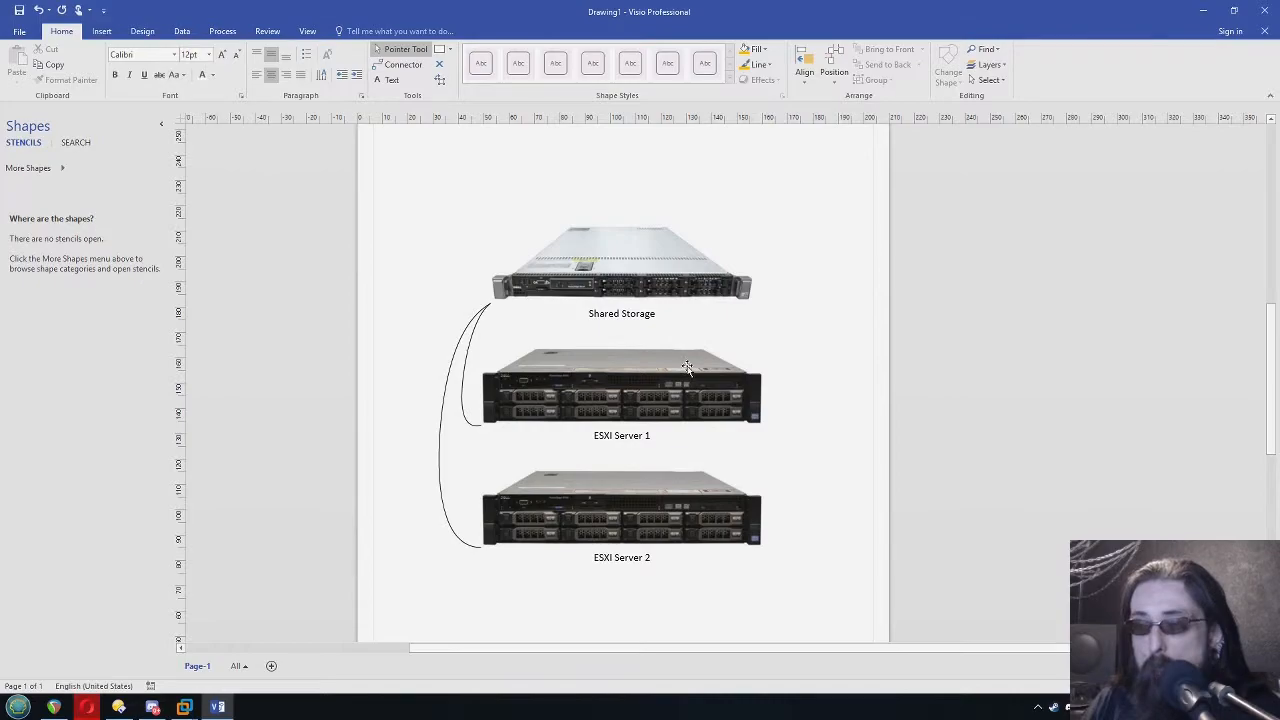
{"action": "left_click", "coordinate": [618, 395]}
{"action": "left_click", "coordinate": [618, 516]}
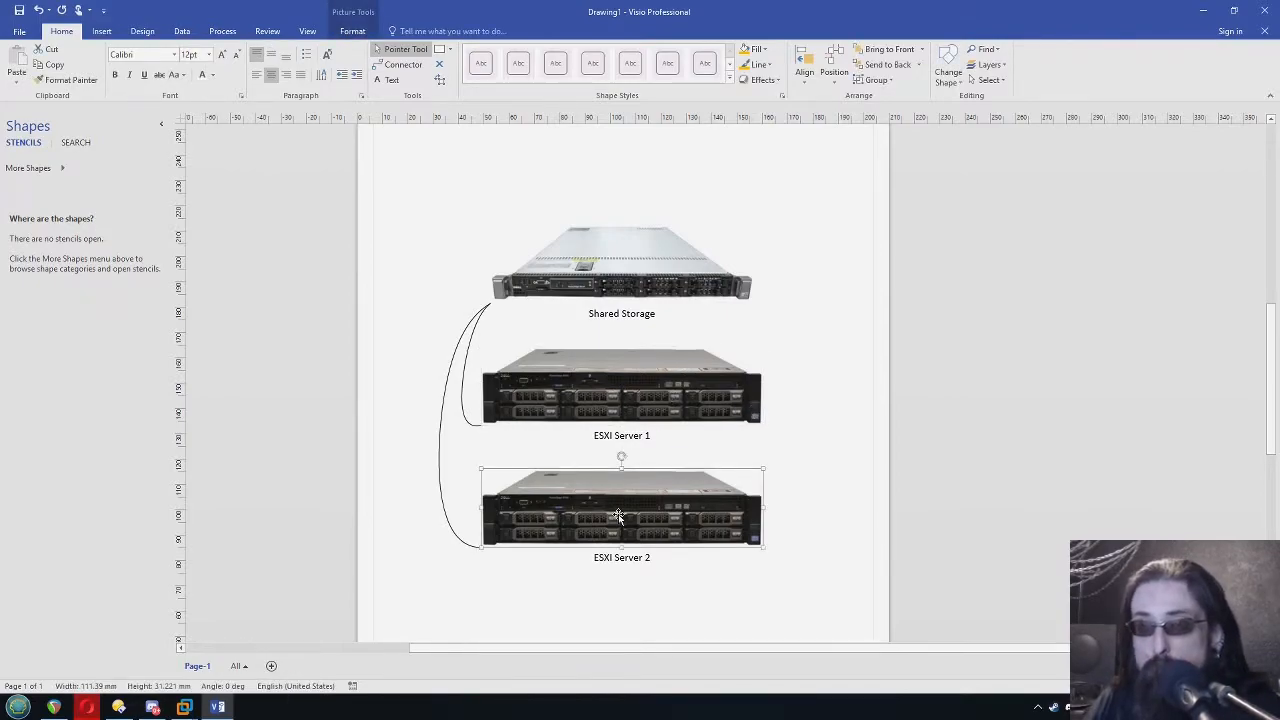
{"action": "left_click", "coordinate": [631, 272]}
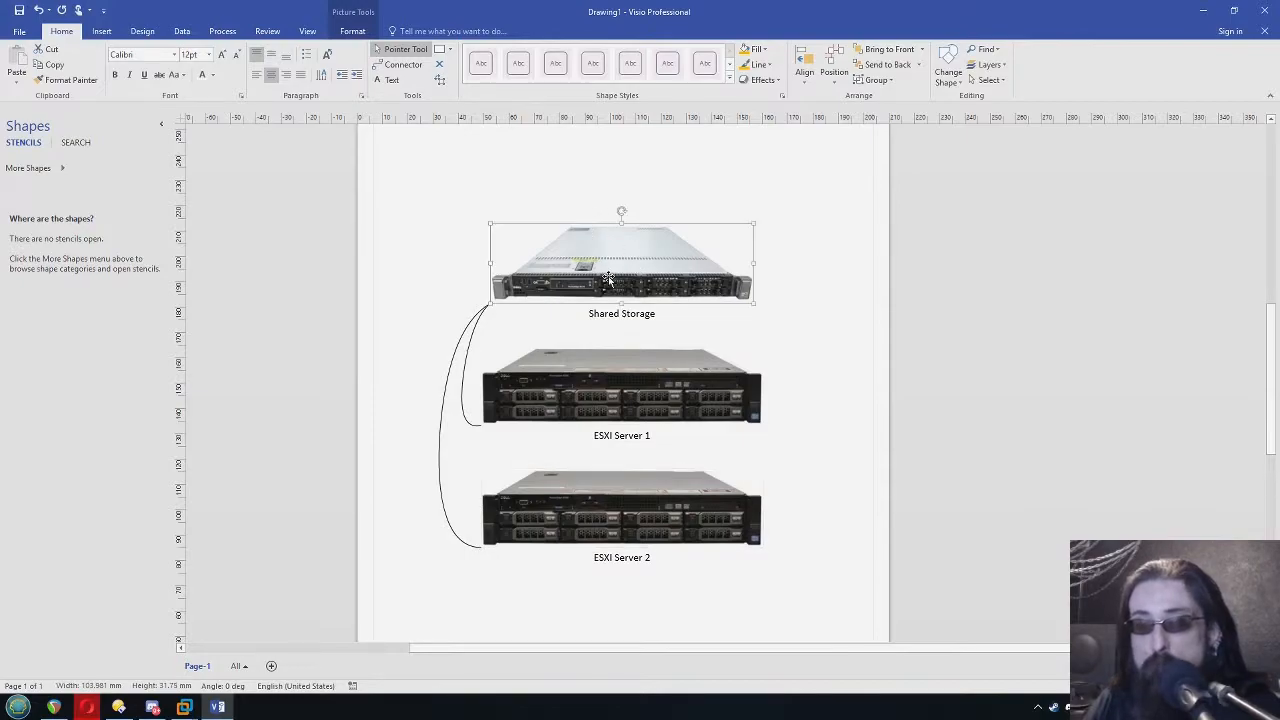
{"action": "left_click", "coordinate": [812, 407]}
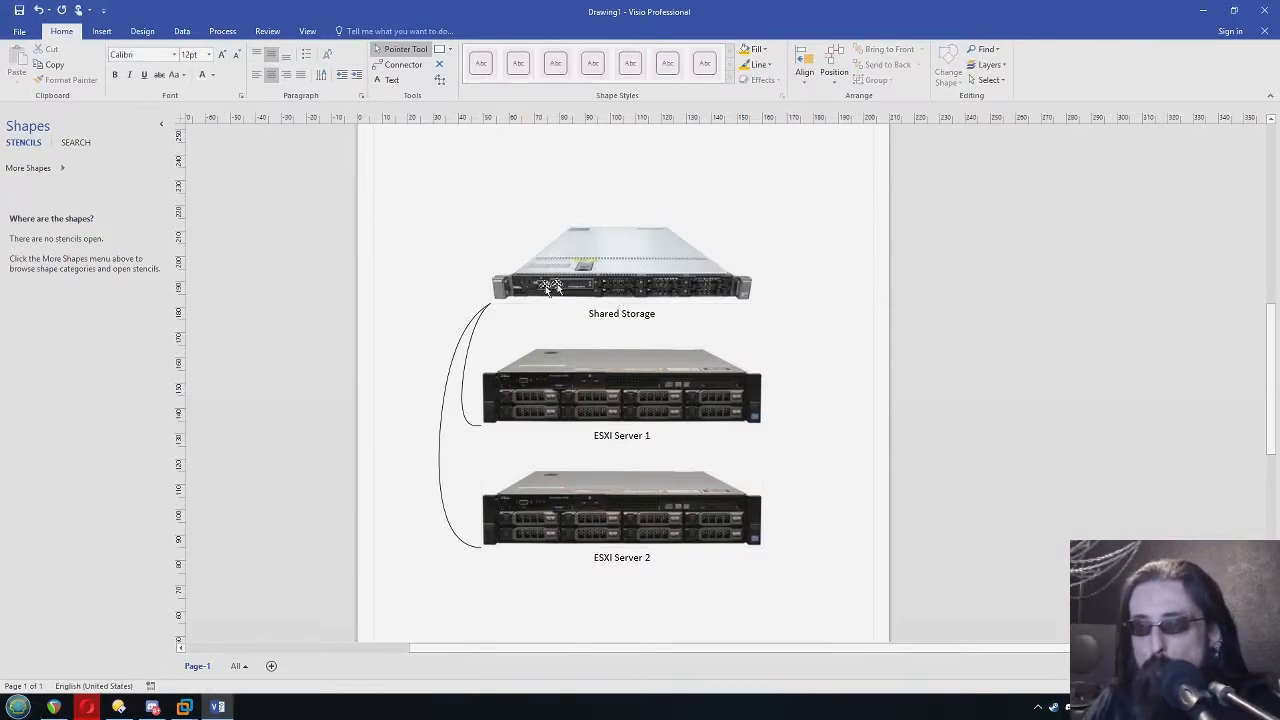
{"action": "left_click", "coordinate": [636, 283]}
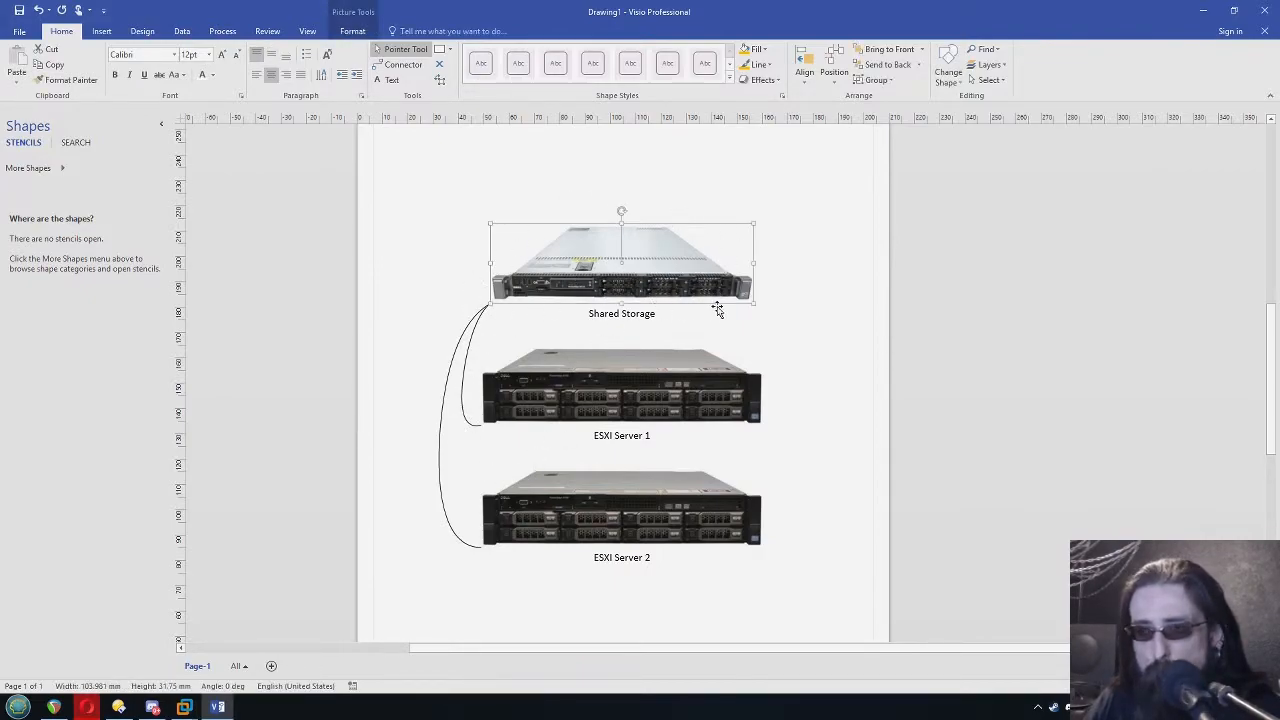
{"action": "left_click", "coordinate": [626, 401]}
{"action": "left_click", "coordinate": [650, 518]}
{"action": "left_click", "coordinate": [648, 428]}
{"action": "left_click", "coordinate": [652, 505]}
{"action": "left_click", "coordinate": [650, 388]}
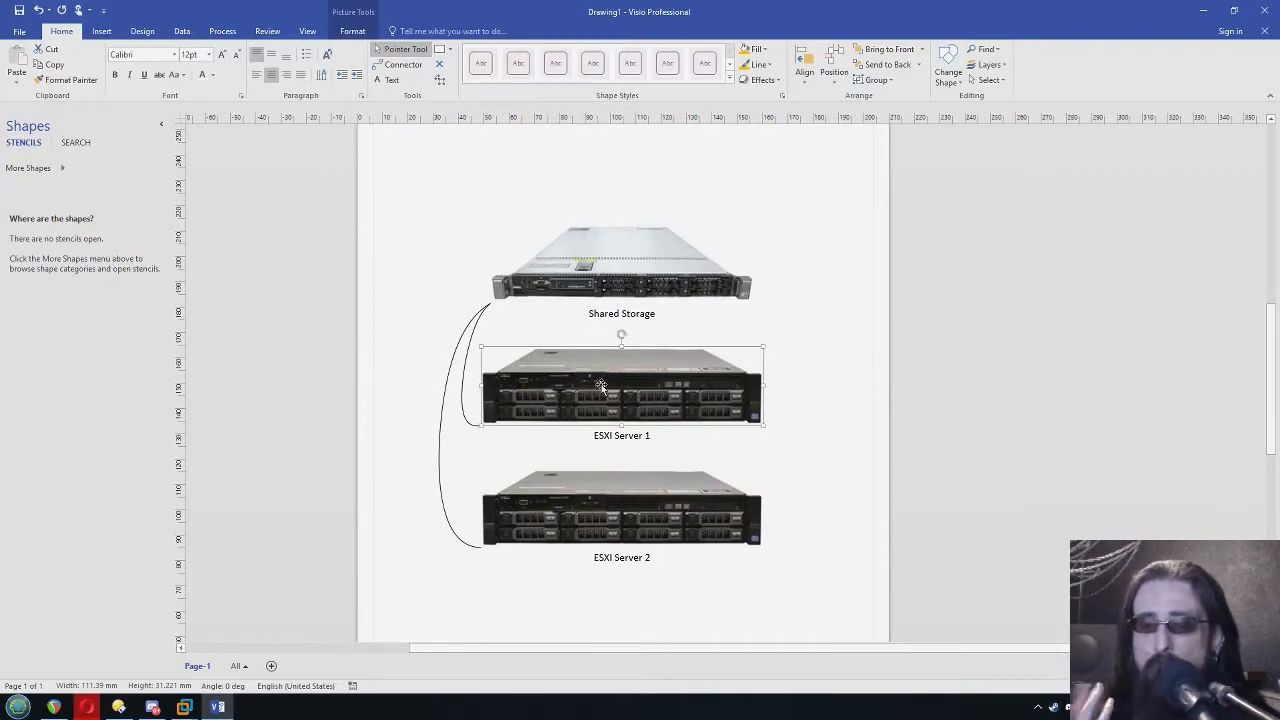
{"action": "left_click", "coordinate": [820, 475]}
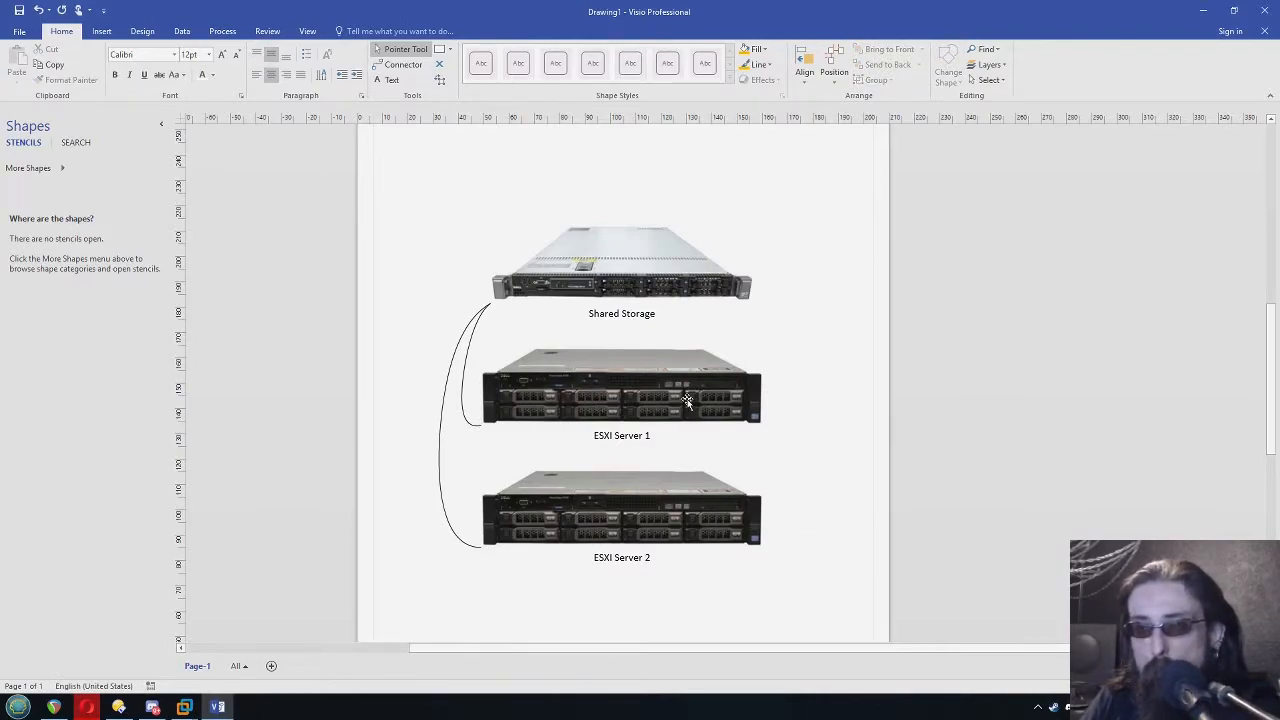
Compare ESXI Server 1 with ESXI Server 2 and their relation to the Shared Storage unit
{"action": "left_click", "coordinate": [687, 400]}
{"action": "left_click", "coordinate": [663, 531]}
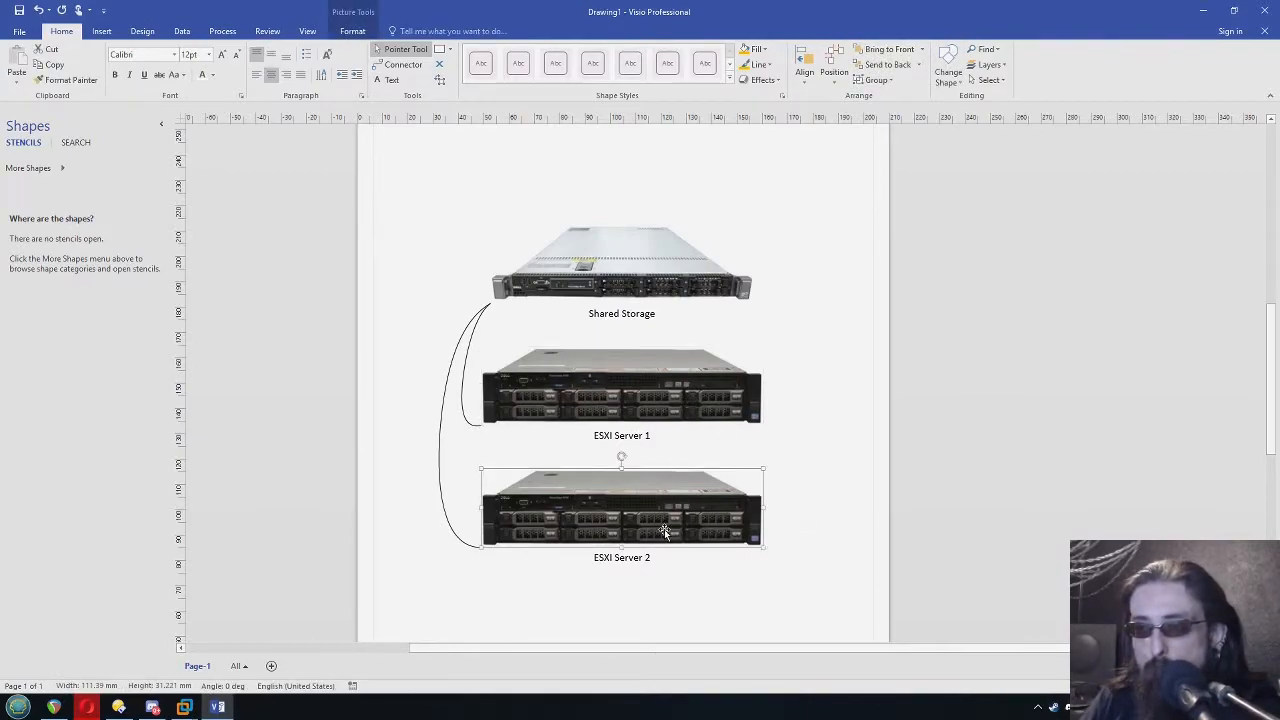
{"action": "left_click", "coordinate": [817, 467]}
{"action": "left_click", "coordinate": [614, 254]}
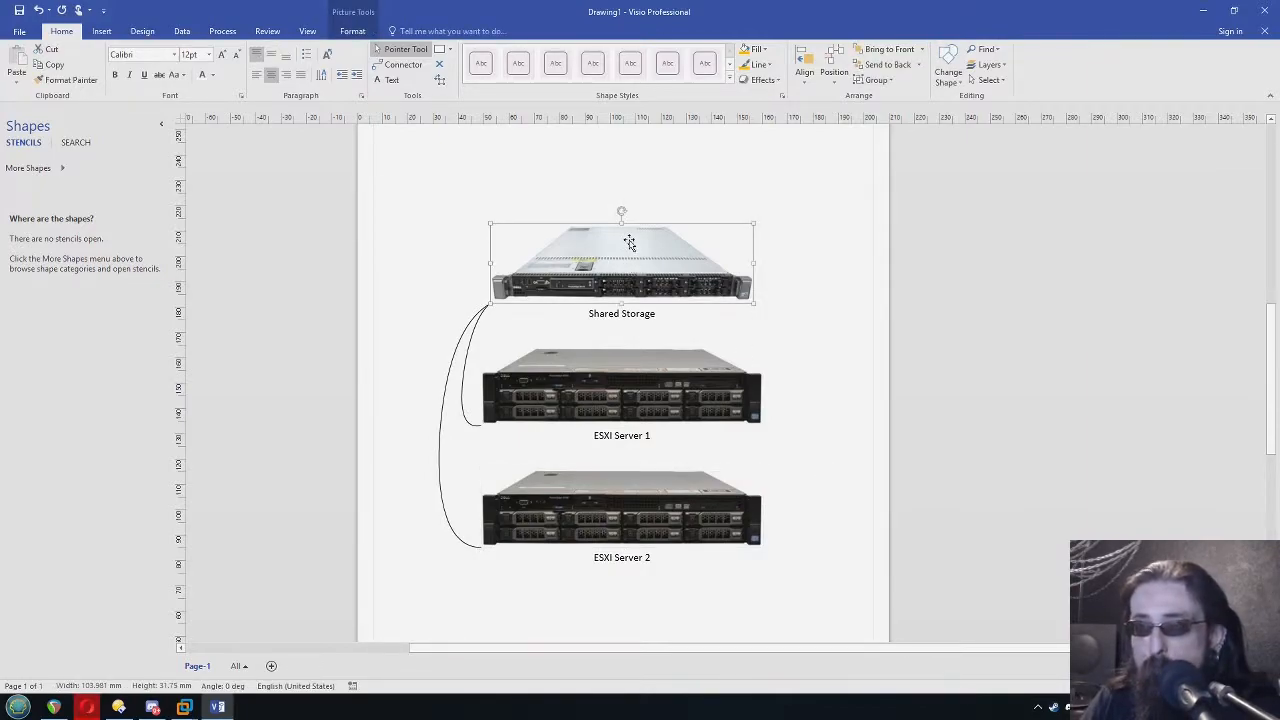
{"action": "left_click", "coordinate": [632, 394]}
{"action": "left_click", "coordinate": [640, 507]}
{"action": "left_click", "coordinate": [655, 384]}
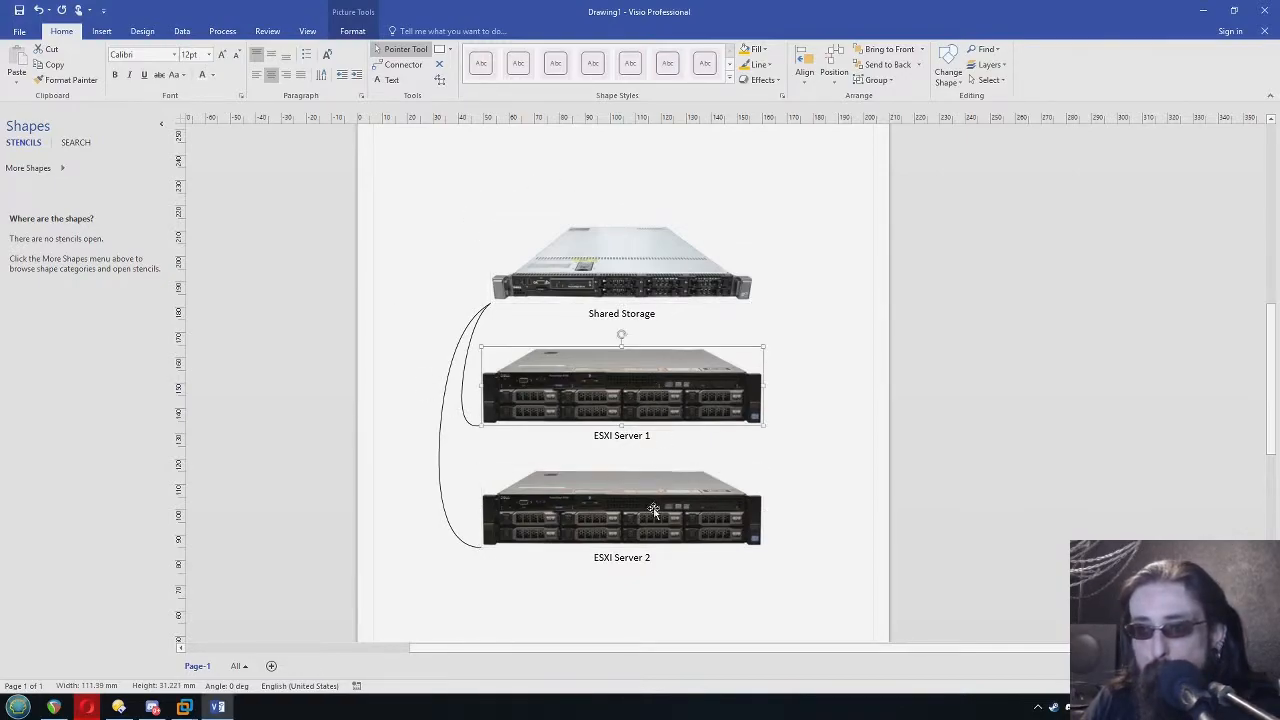
{"action": "left_click", "coordinate": [653, 506]}
{"action": "left_click", "coordinate": [815, 492]}
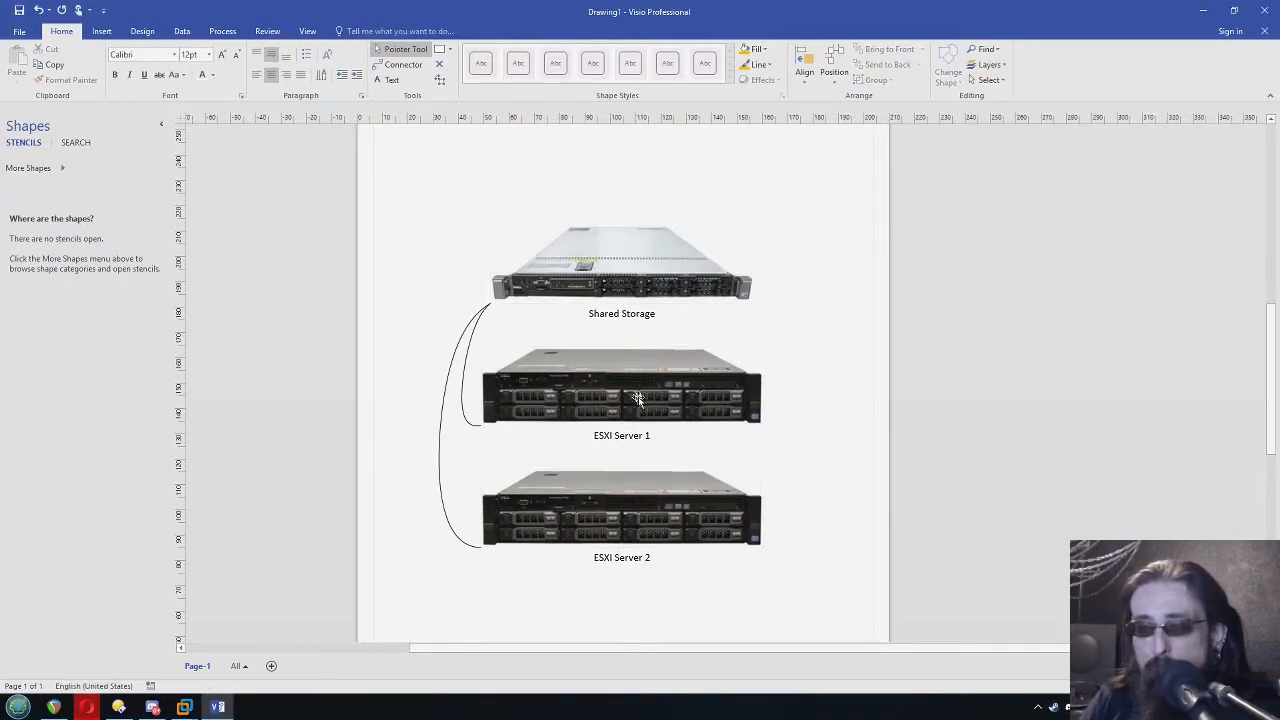
{"action": "left_click", "coordinate": [692, 382]}
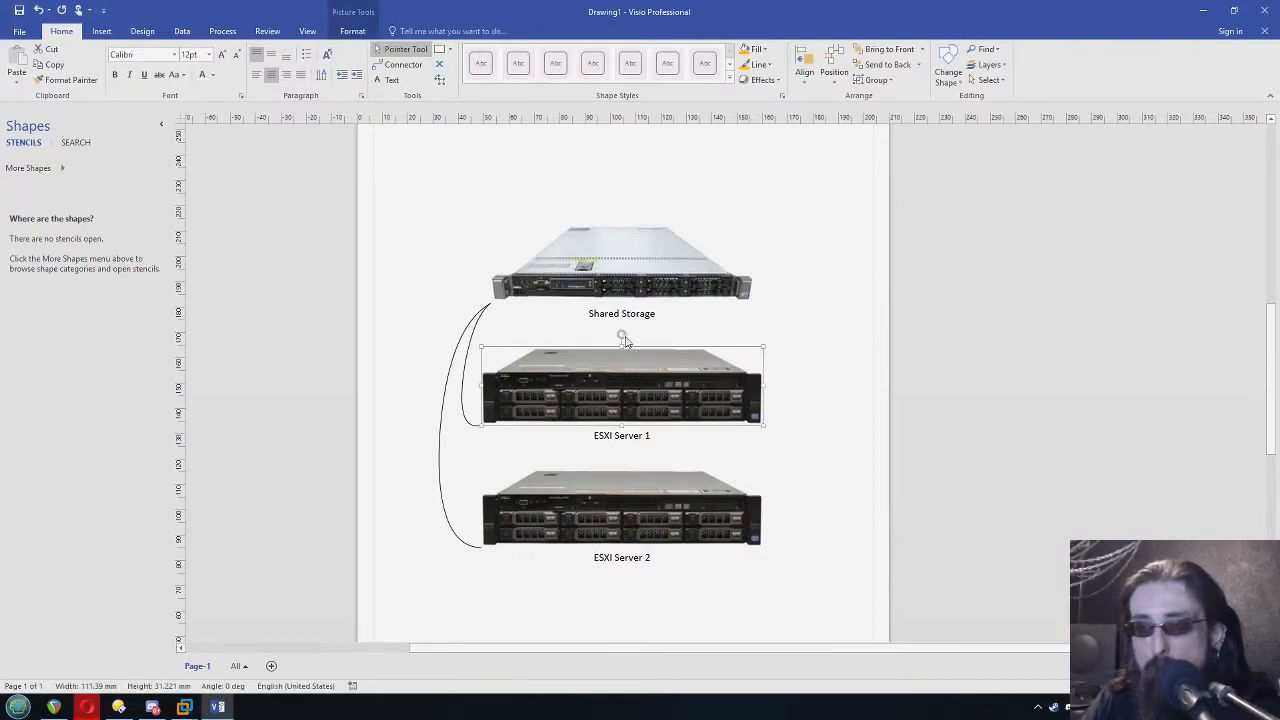
{"action": "left_click", "coordinate": [626, 527]}
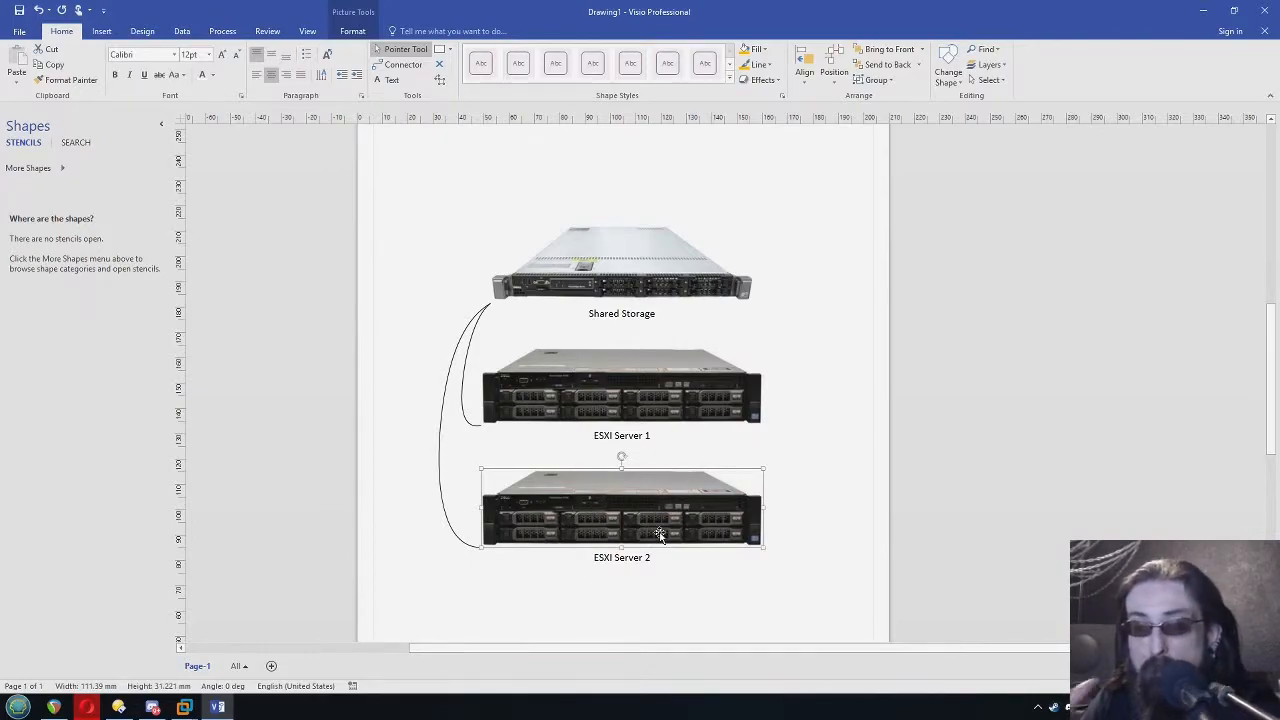
{"action": "left_click", "coordinate": [626, 400]}
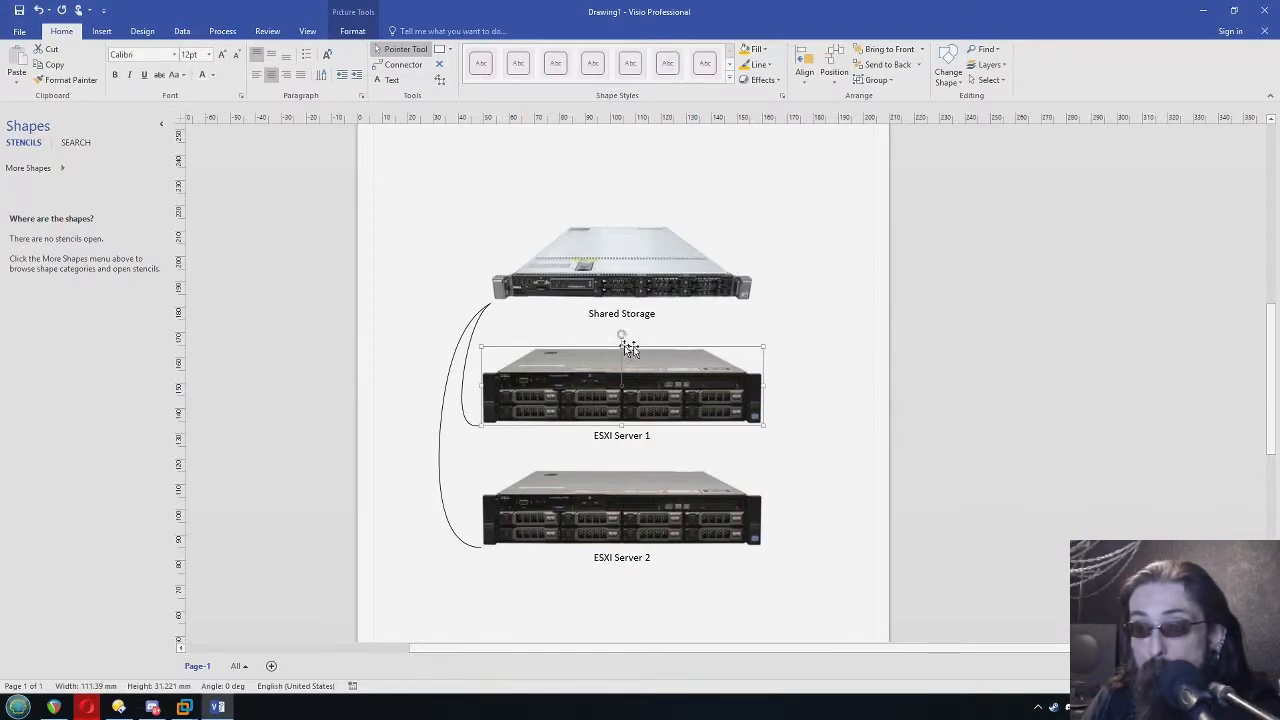
{"action": "left_click", "coordinate": [600, 518]}
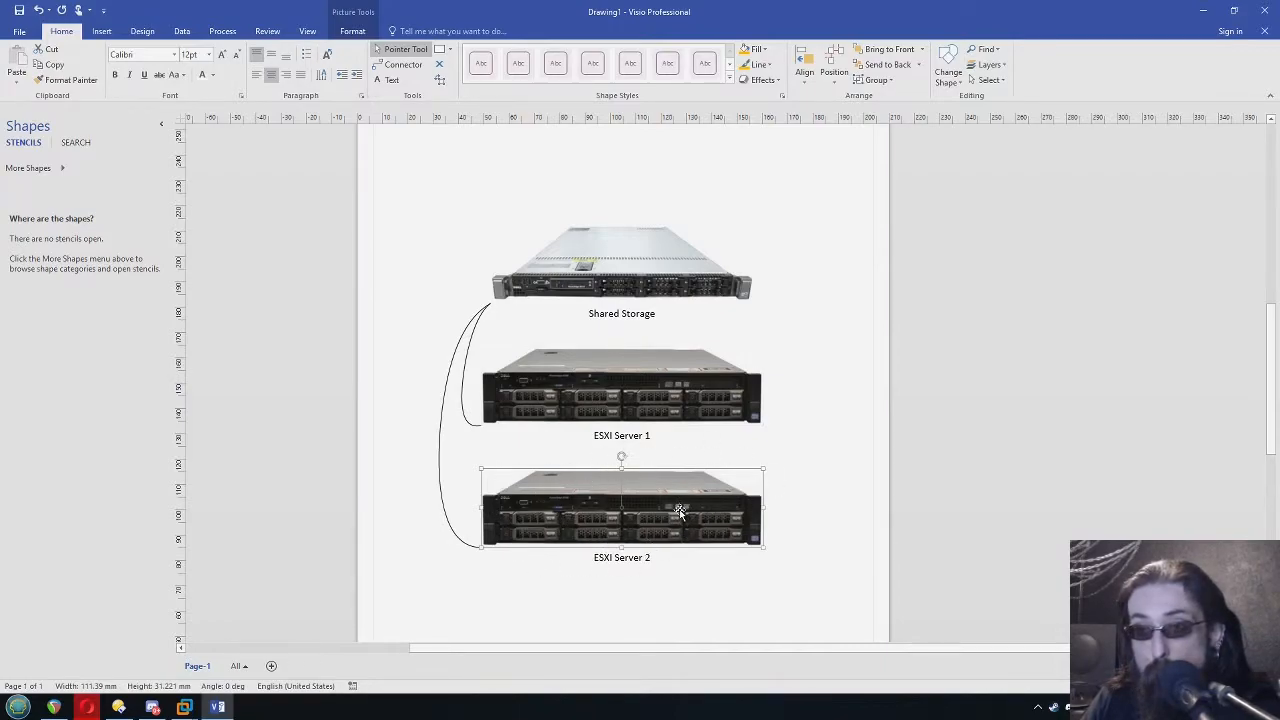
{"action": "left_click", "coordinate": [830, 460]}
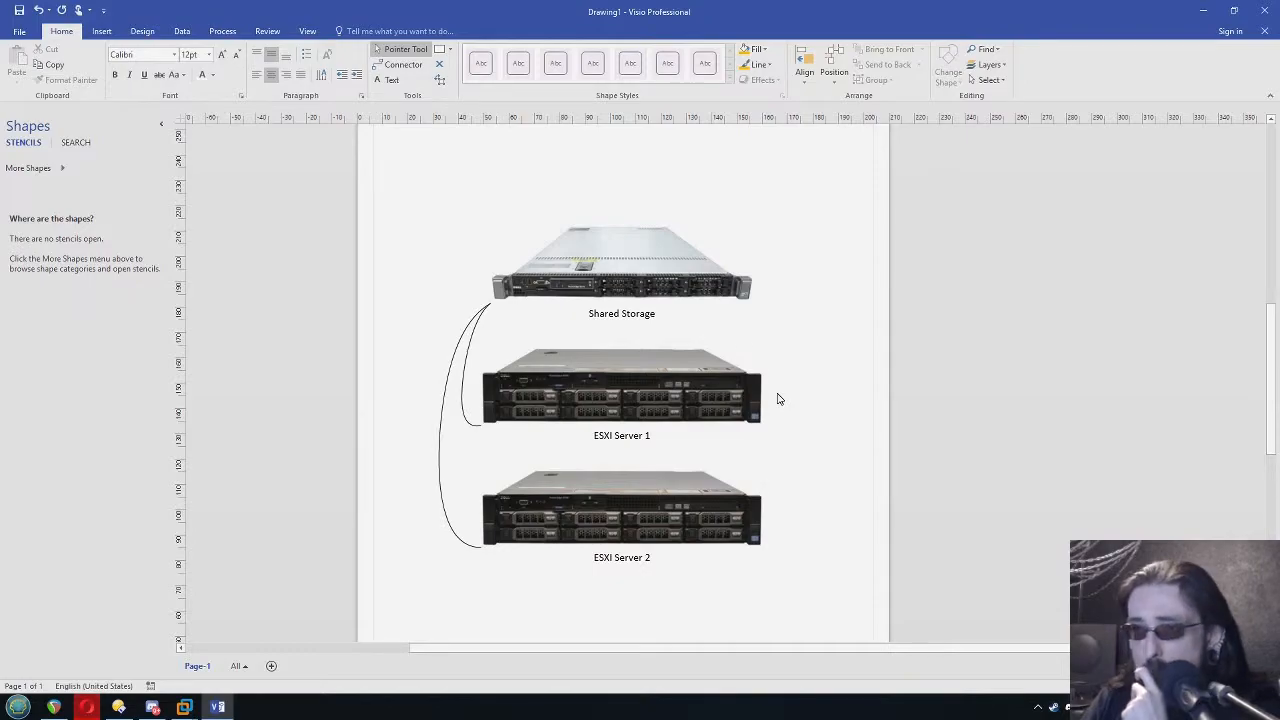
Select the whole diagram, including the three devices and their connectors, and clear the selection
{"action": "left_click_drag", "start_coordinate": [423, 154], "coordinate": [812, 598]}
{"action": "left_click", "coordinate": [808, 543]}
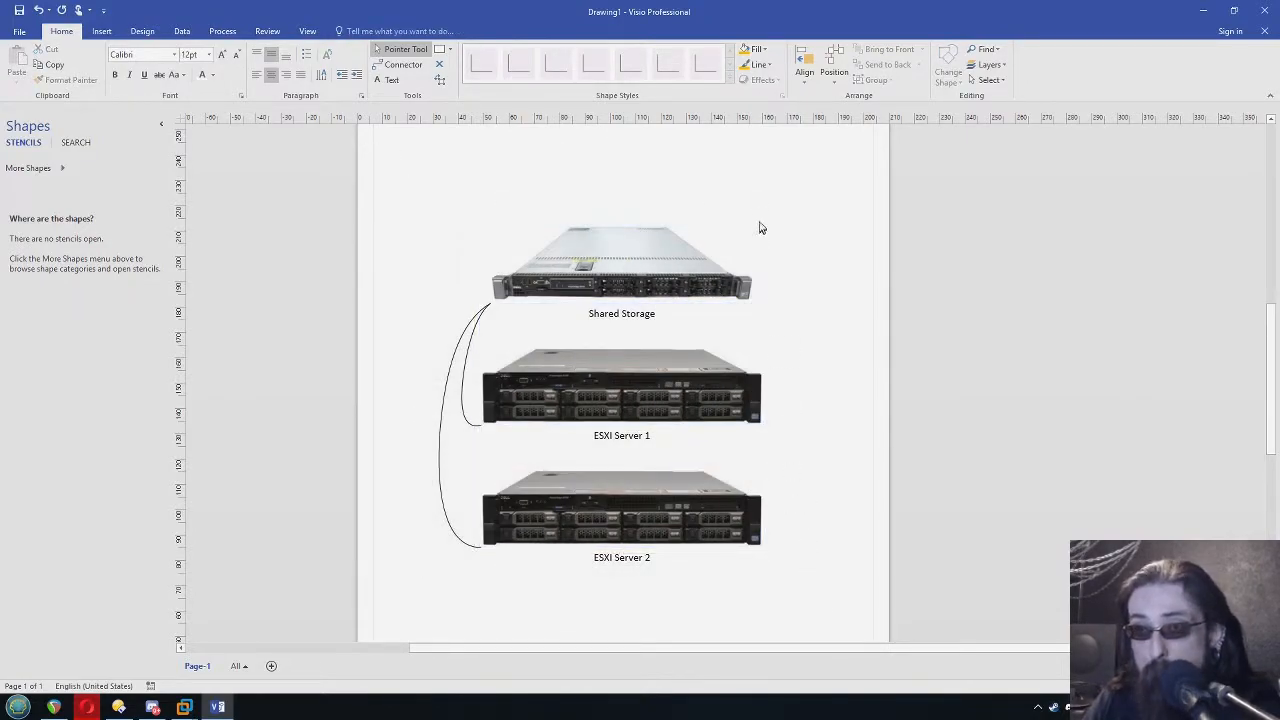
{"action": "left_click_drag", "start_coordinate": [402, 175], "coordinate": [823, 594]}
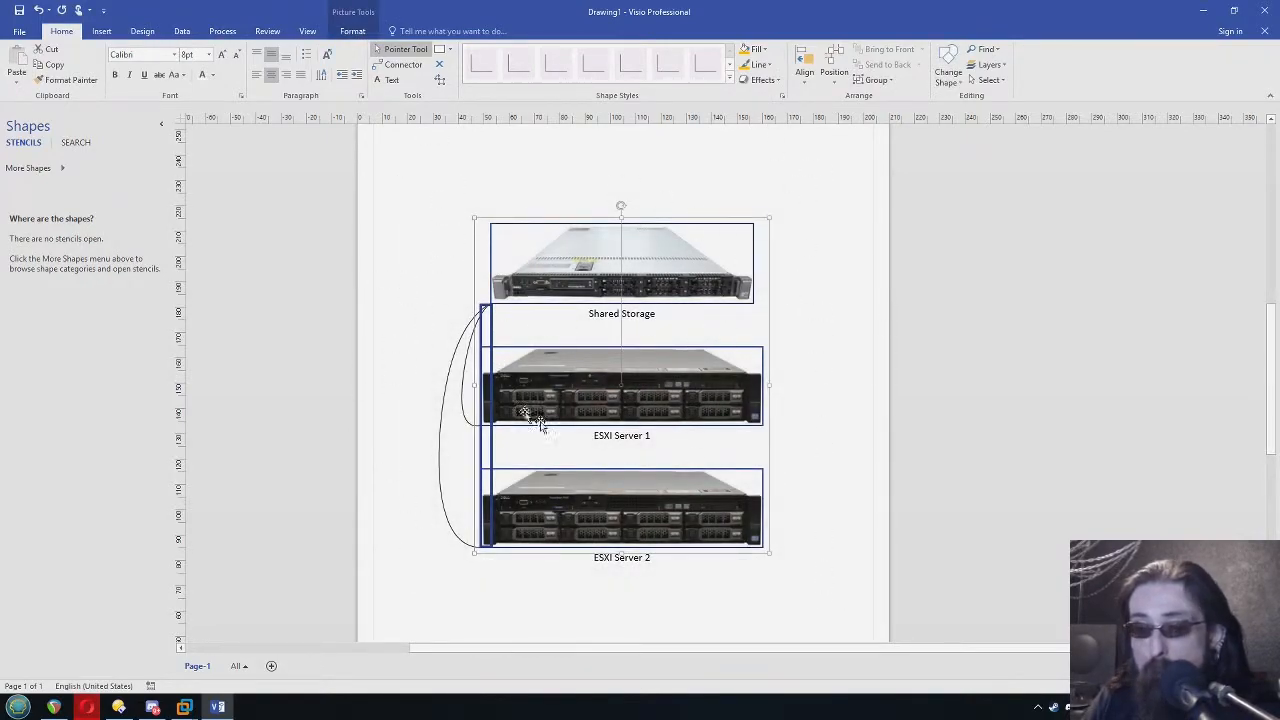
{"action": "left_click", "coordinate": [831, 477]}
Review the virtual machines on host 192.168.1.5 in VMware Workstation and return to the Visio diagram
{"action": "left_click", "coordinate": [187, 707]}
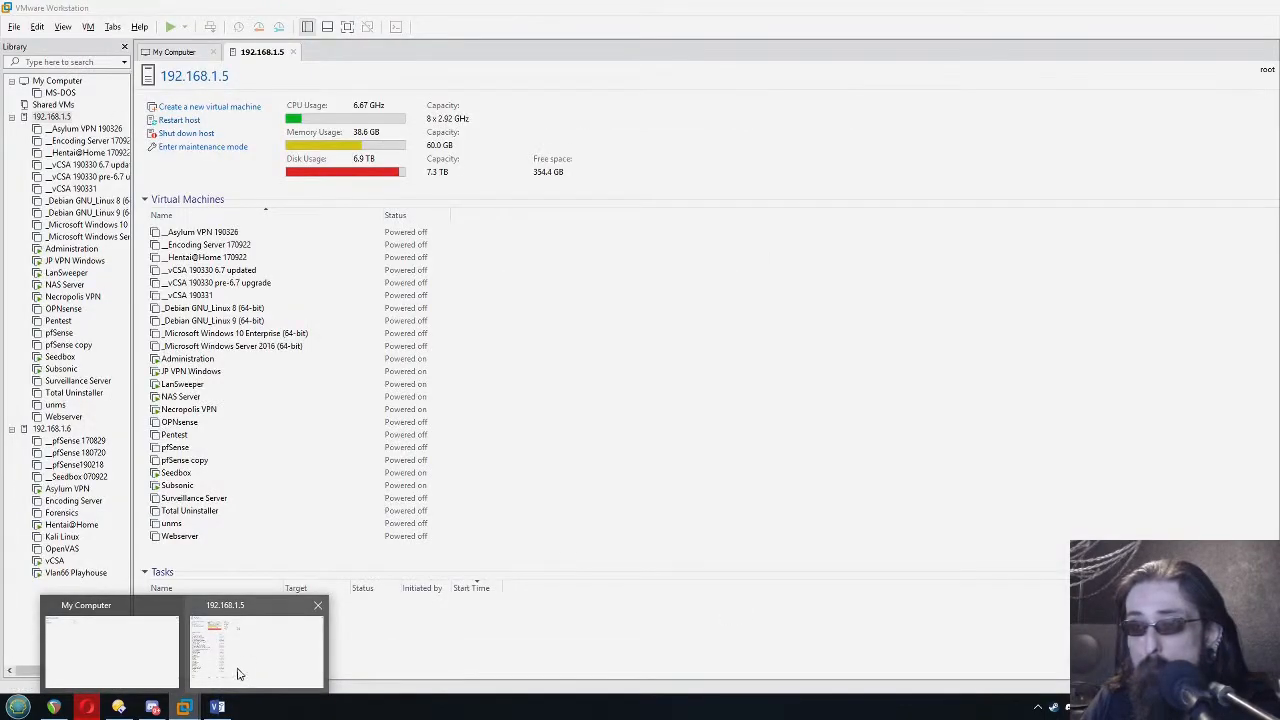
{"action": "left_click", "coordinate": [240, 672]}
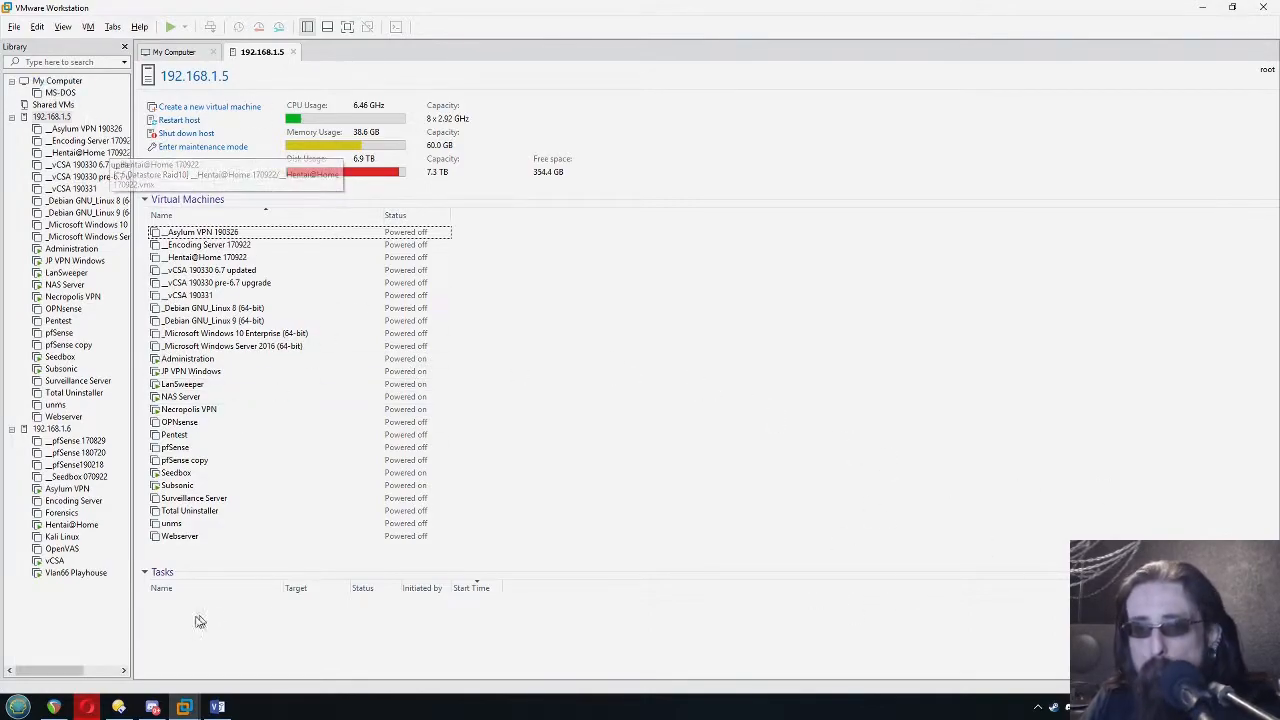
{"action": "left_click", "coordinate": [217, 707]}
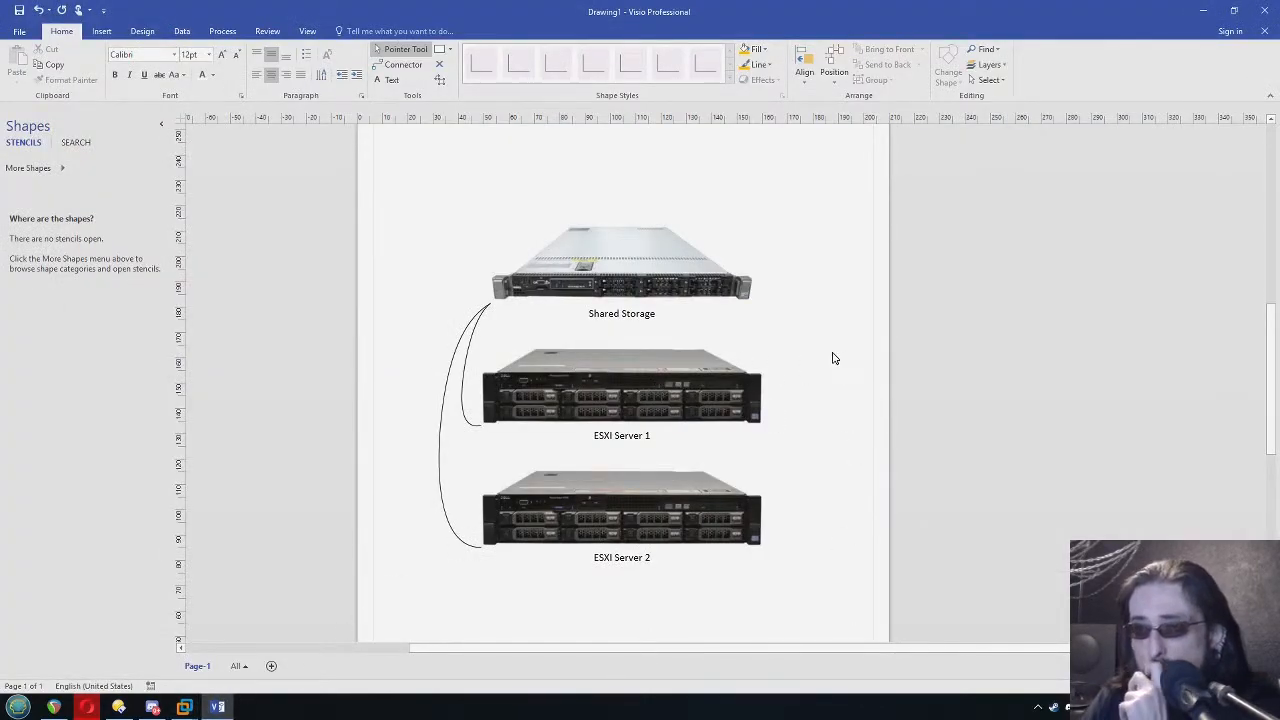
Examine the two ESXI servers in the diagram again, followed by the Shared Storage unit they connect to
{"action": "left_click", "coordinate": [580, 382]}
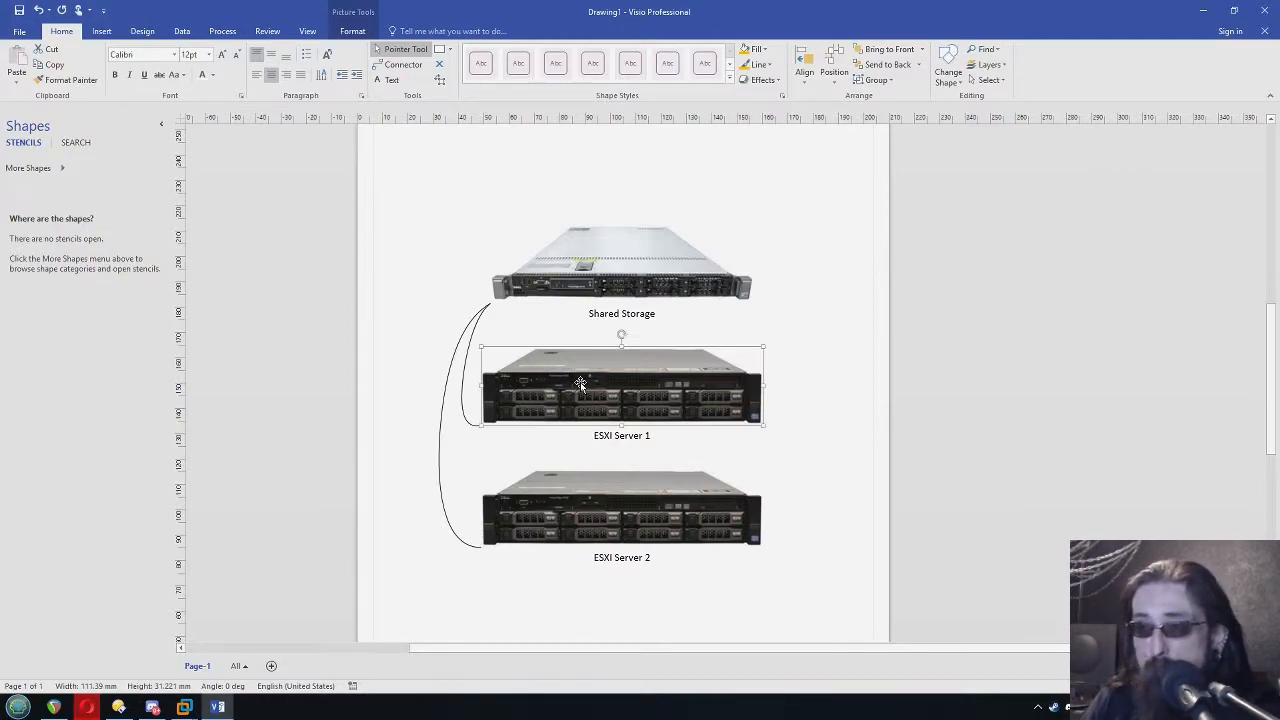
{"action": "left_click", "coordinate": [848, 389]}
{"action": "left_click", "coordinate": [677, 388]}
{"action": "left_click", "coordinate": [684, 537]}
{"action": "left_click", "coordinate": [817, 514]}
{"action": "left_click", "coordinate": [690, 515]}
{"action": "left_click", "coordinate": [664, 382]}
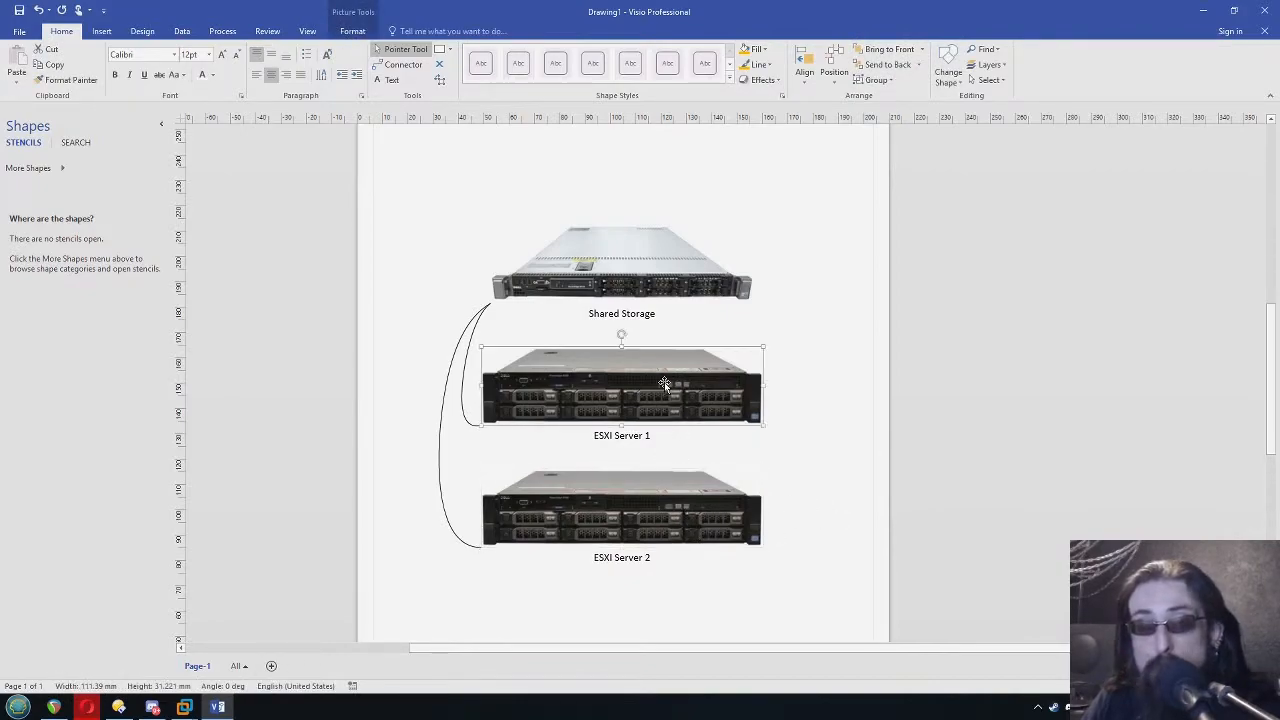
{"action": "left_click", "coordinate": [823, 412]}
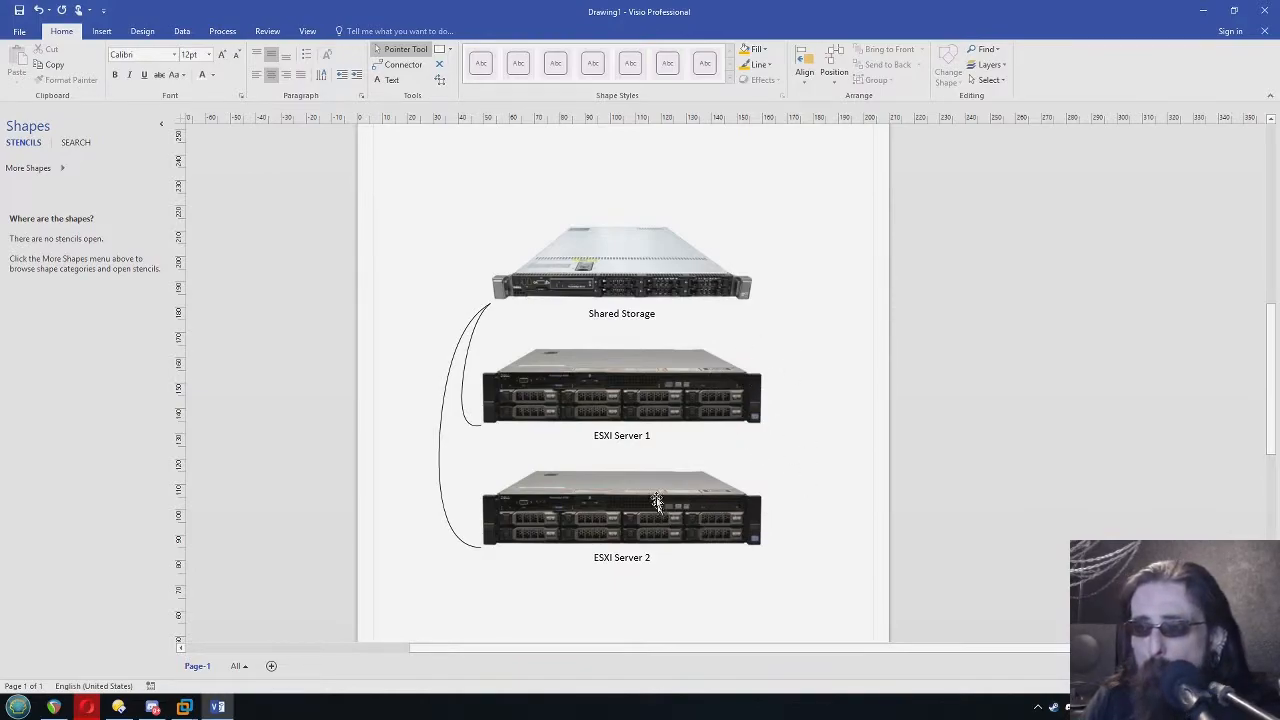
{"action": "left_click", "coordinate": [647, 392]}
{"action": "left_click", "coordinate": [657, 498]}
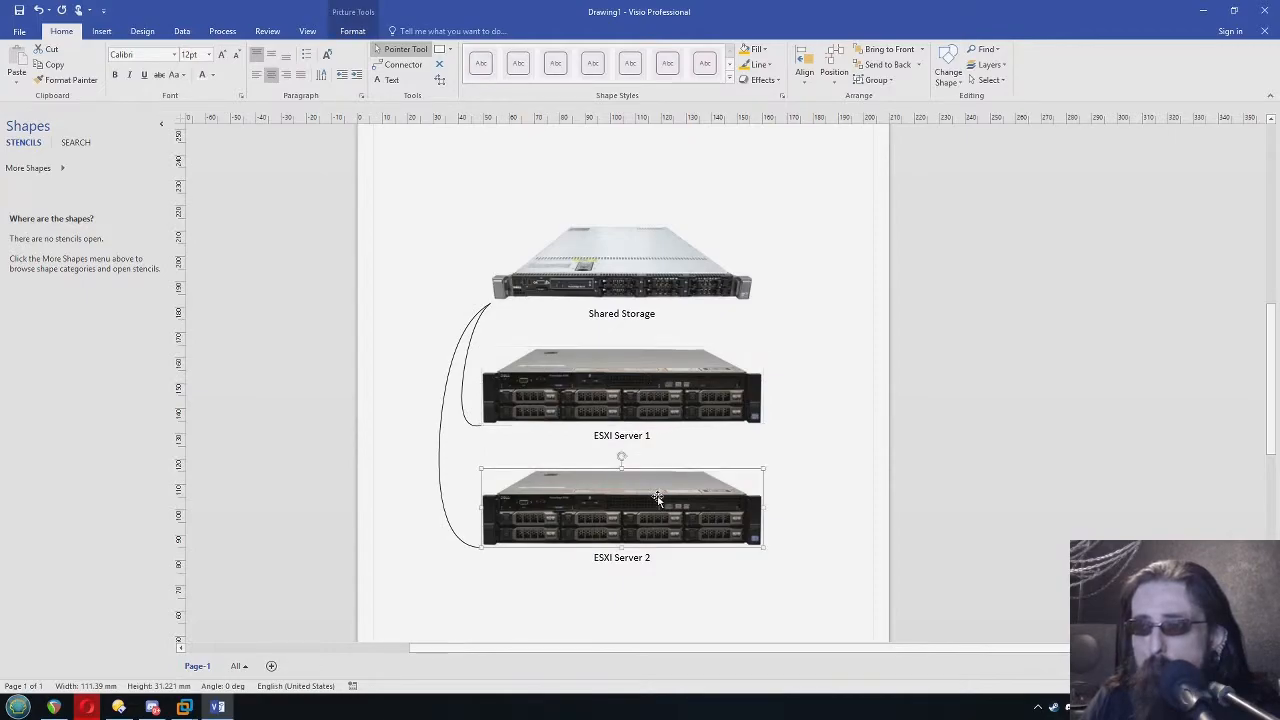
{"action": "left_click", "coordinate": [643, 374]}
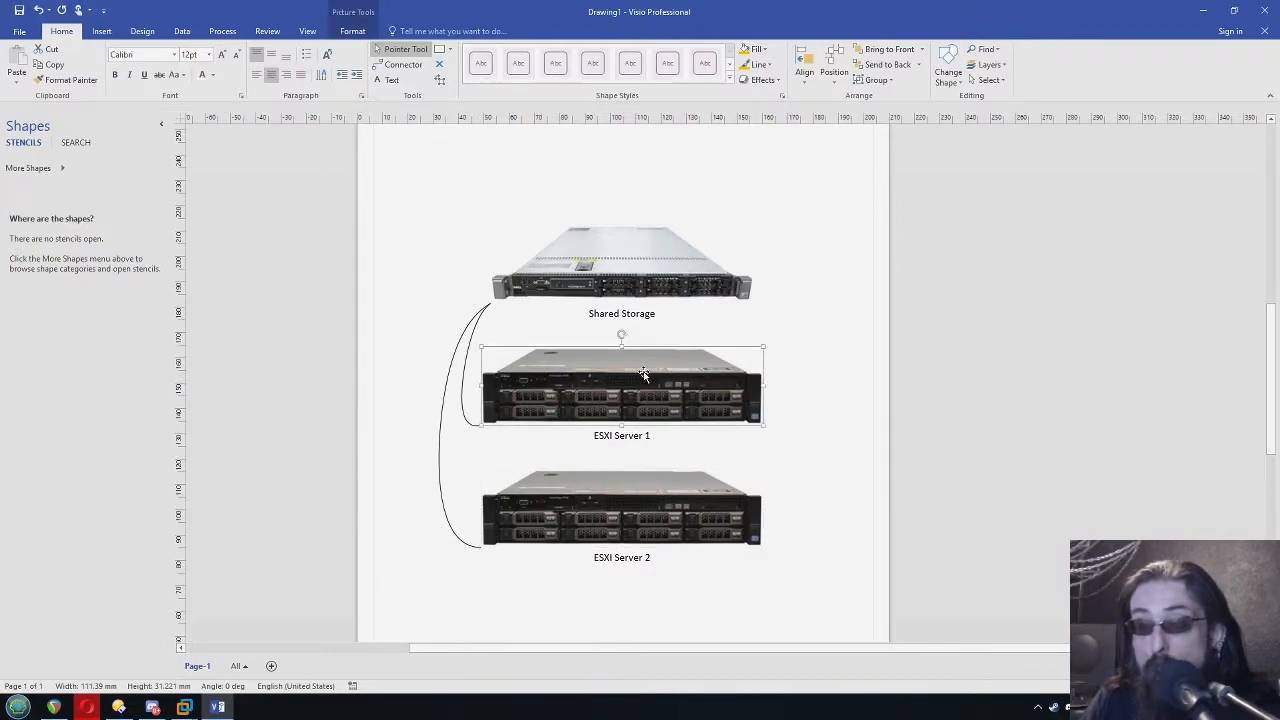
{"action": "left_click", "coordinate": [706, 340]}
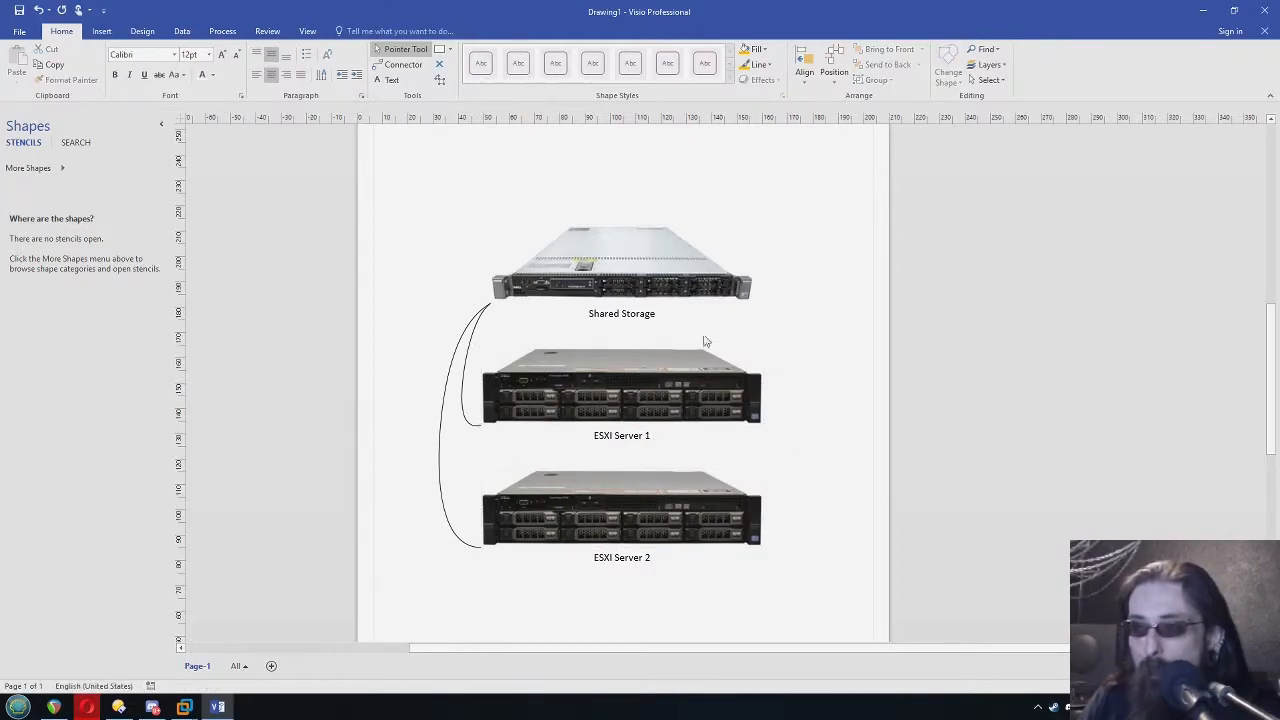
{"action": "left_click", "coordinate": [621, 266]}
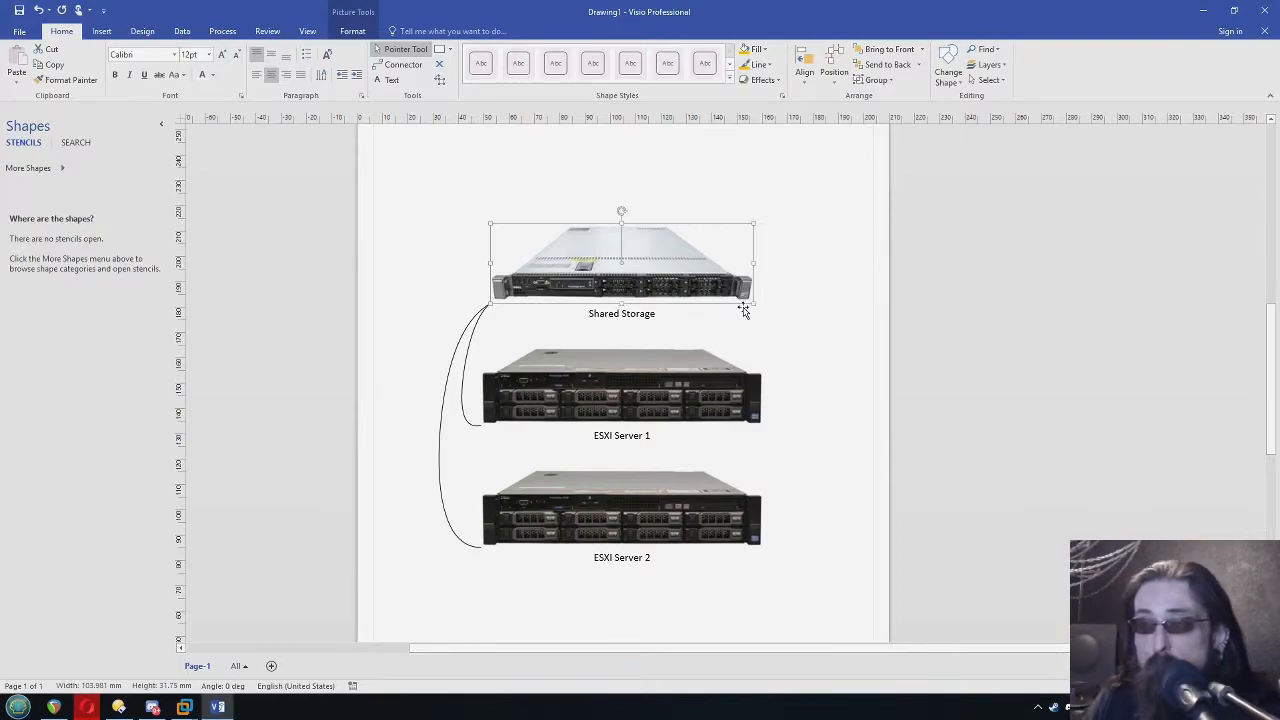
{"action": "left_click", "coordinate": [832, 380]}
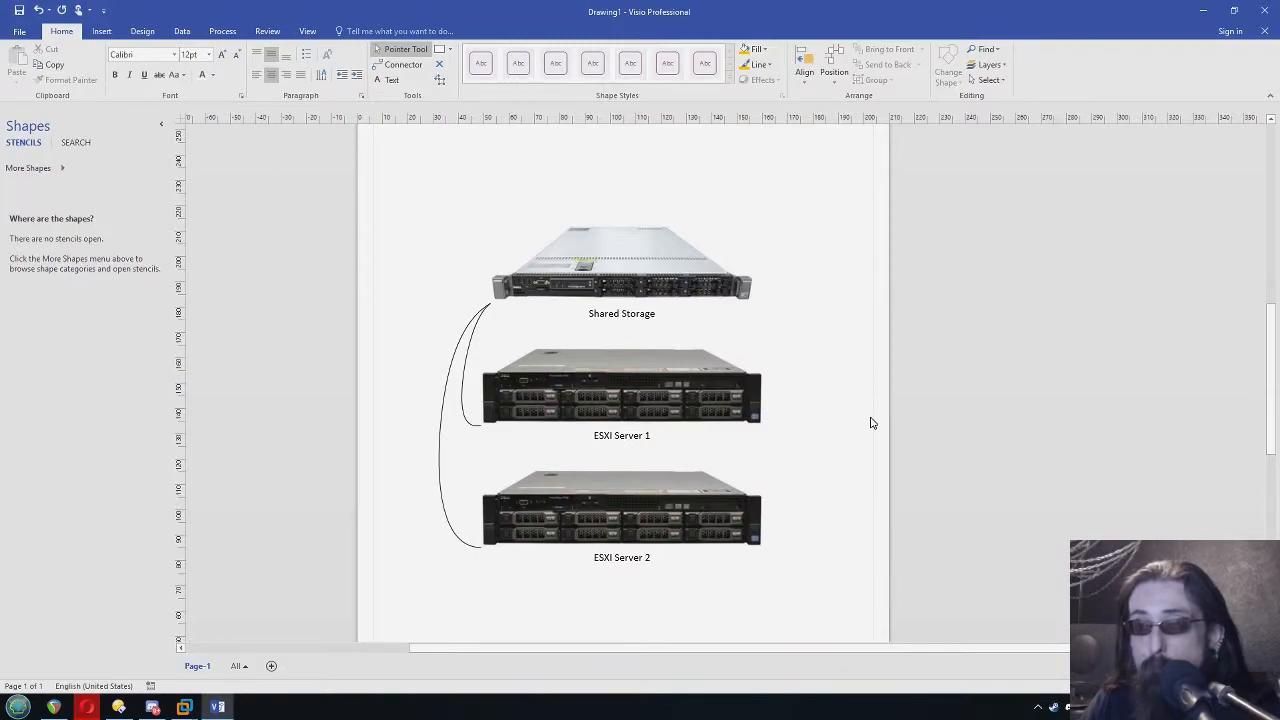
Switch to VMware Workstation and start a new virtual machine on this computer with the Custom (advanced) configuration
{"action": "key", "text": "alt+Tab"}
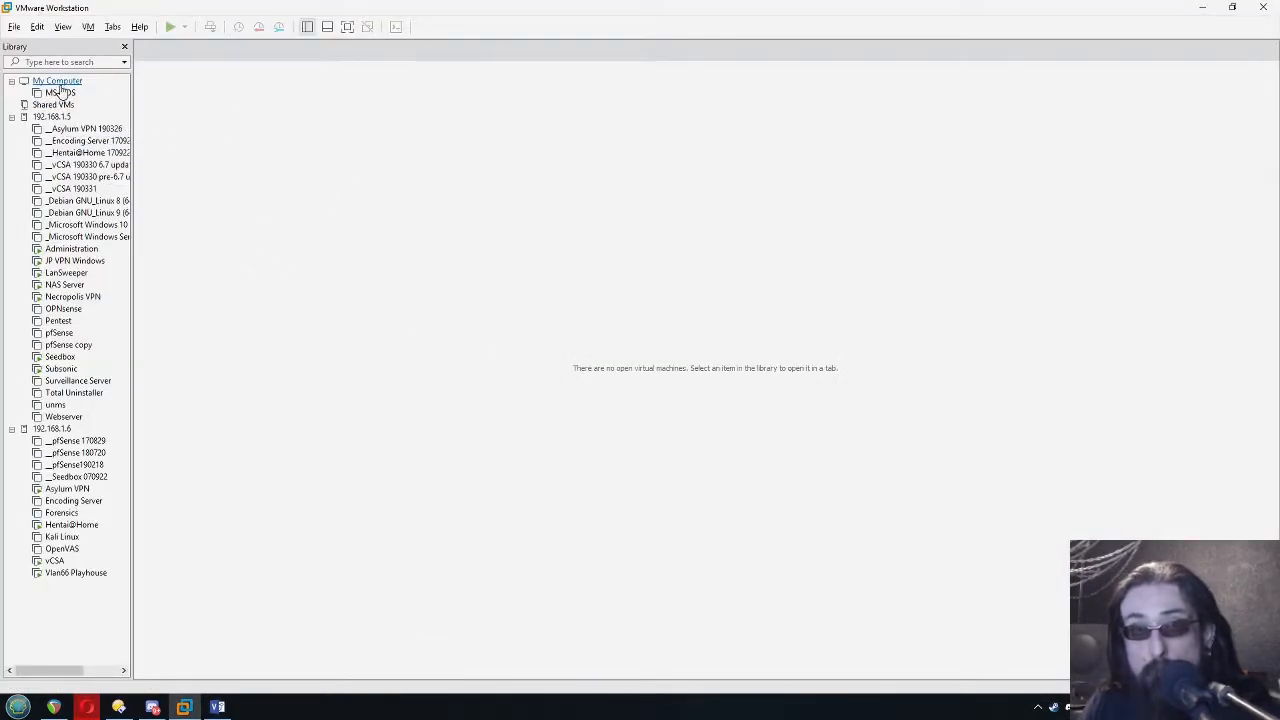
{"action": "left_click", "coordinate": [14, 26]}
{"action": "mouse_move", "coordinate": [12, 45]}
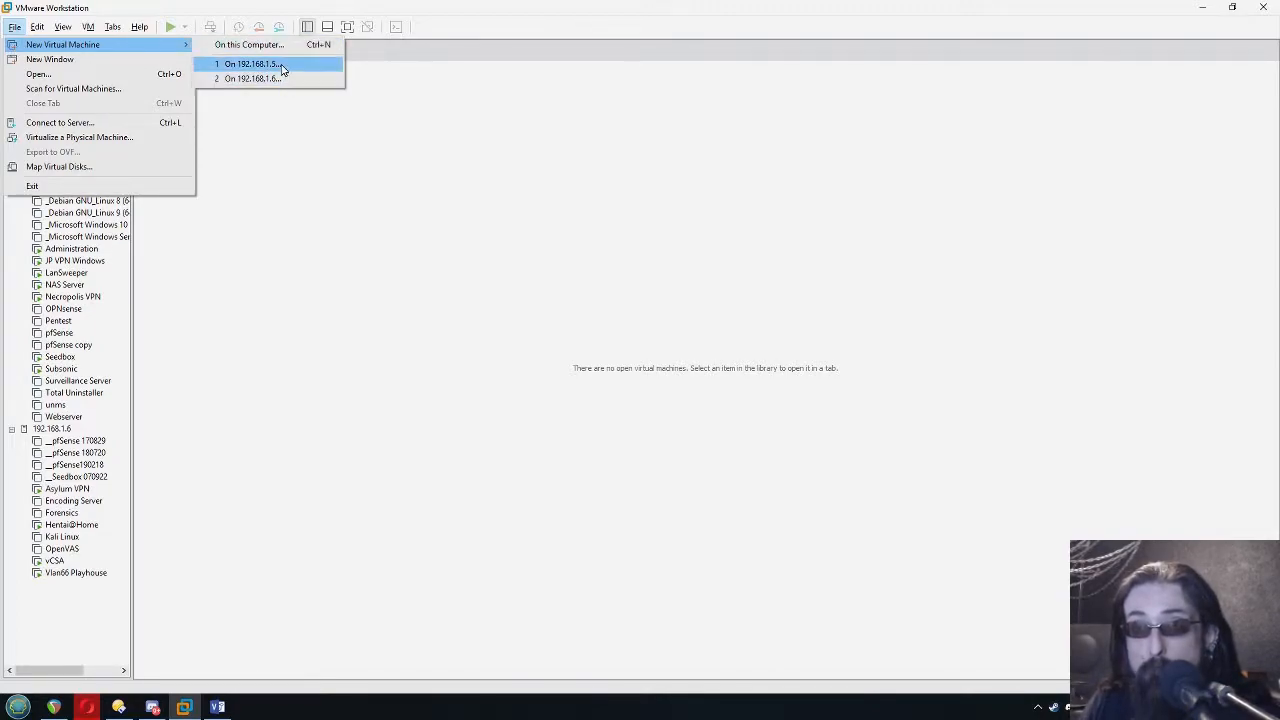
{"action": "left_click", "coordinate": [268, 45]}
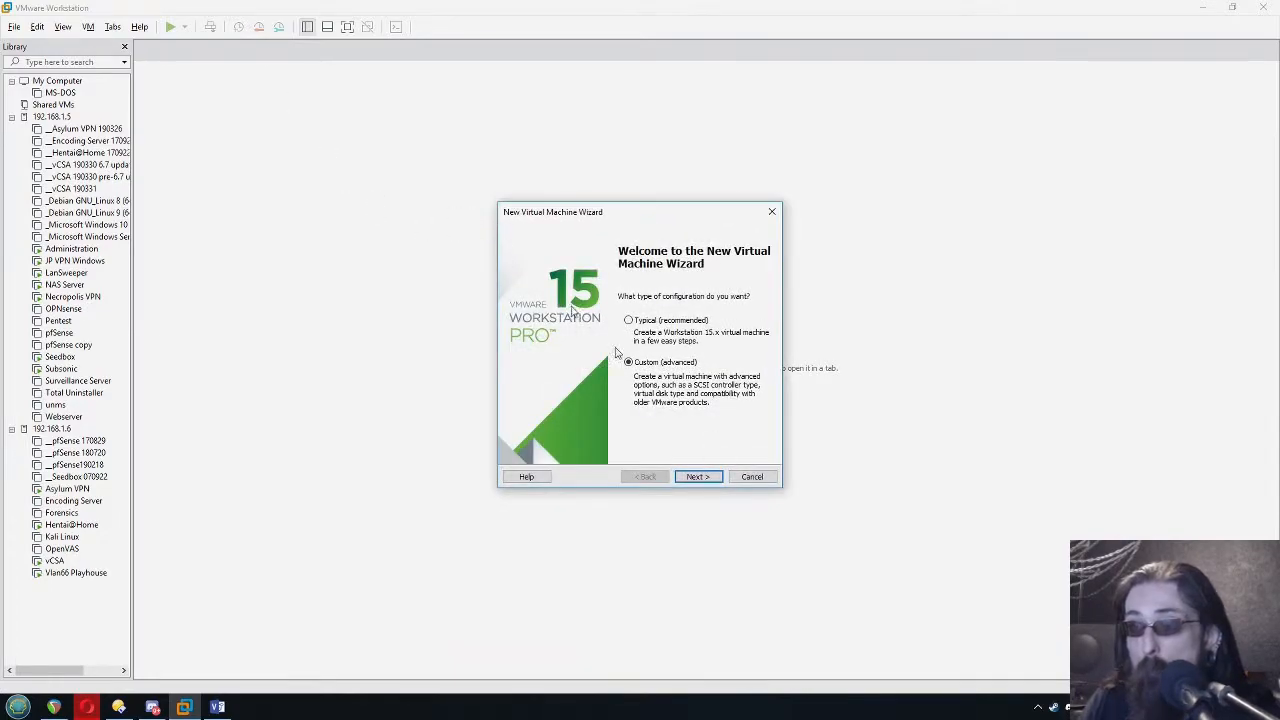
{"action": "left_click", "coordinate": [698, 477]}
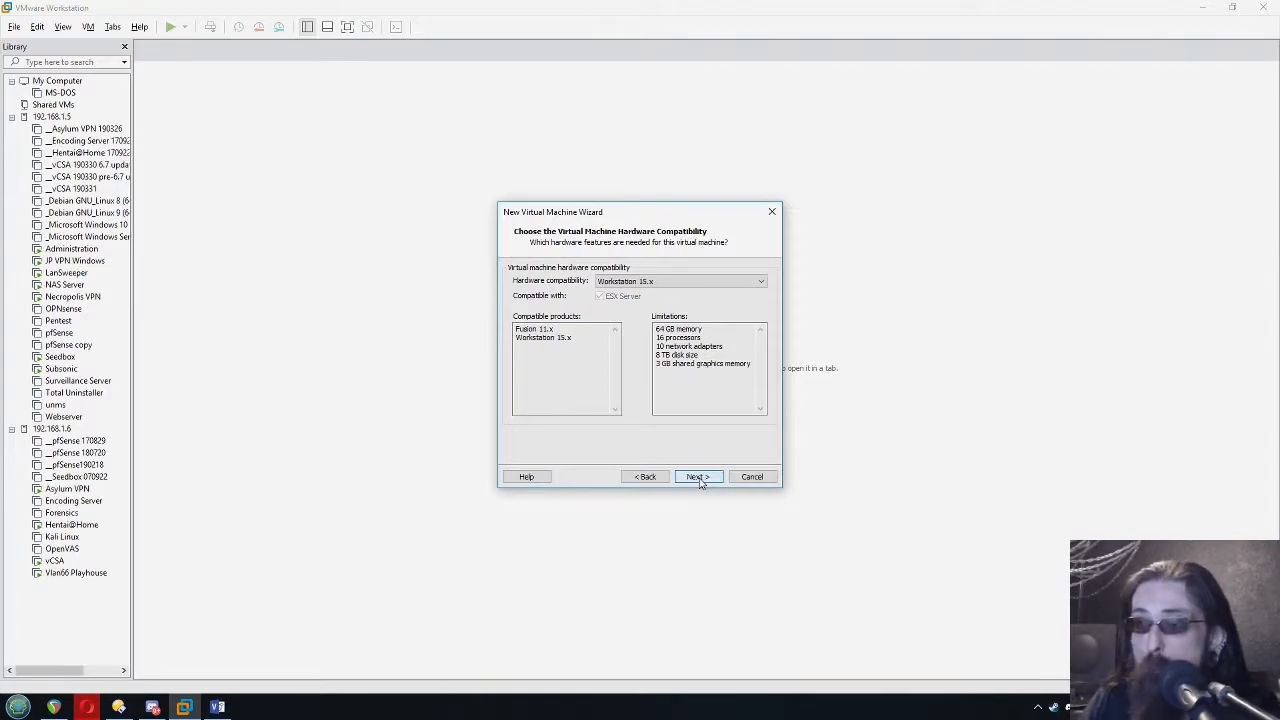
Install from the VMware vSphere Hypervisor ESXi 6.7.0U1 disc image and name the virtual machine ESXI S01, stored in N:\VM
{"action": "left_click", "coordinate": [698, 477]}
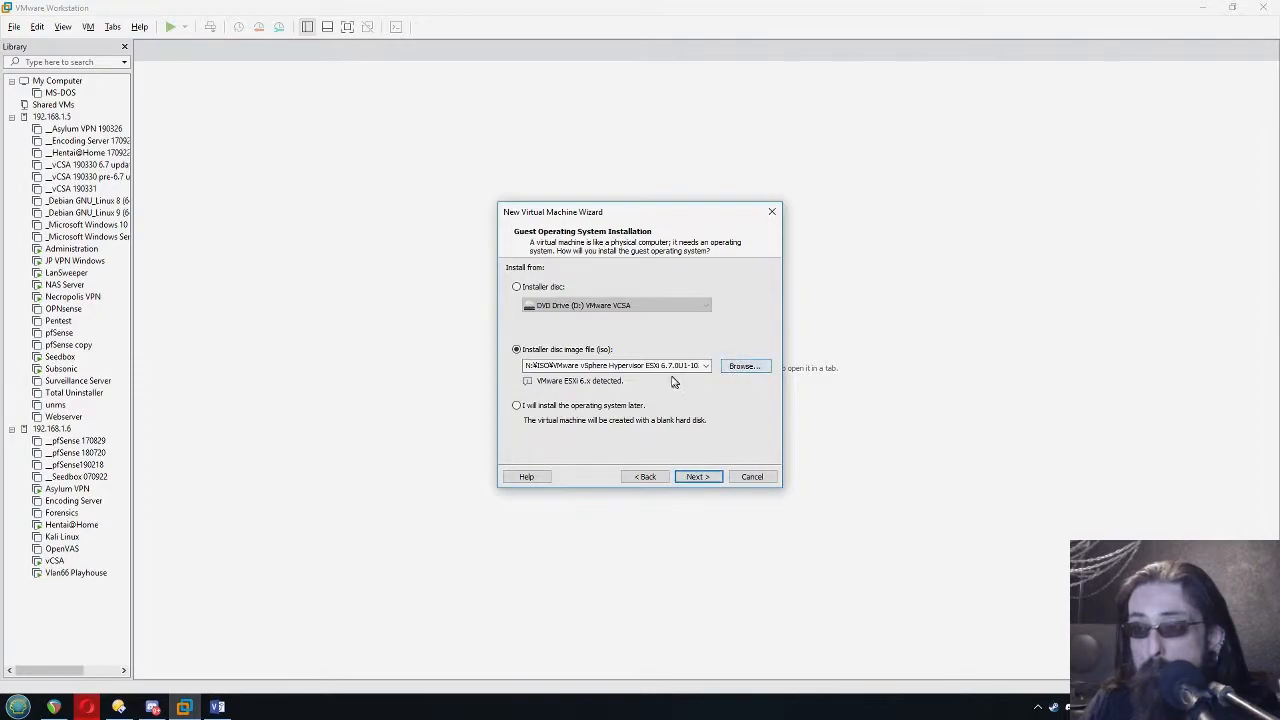
{"action": "left_click", "coordinate": [700, 477]}
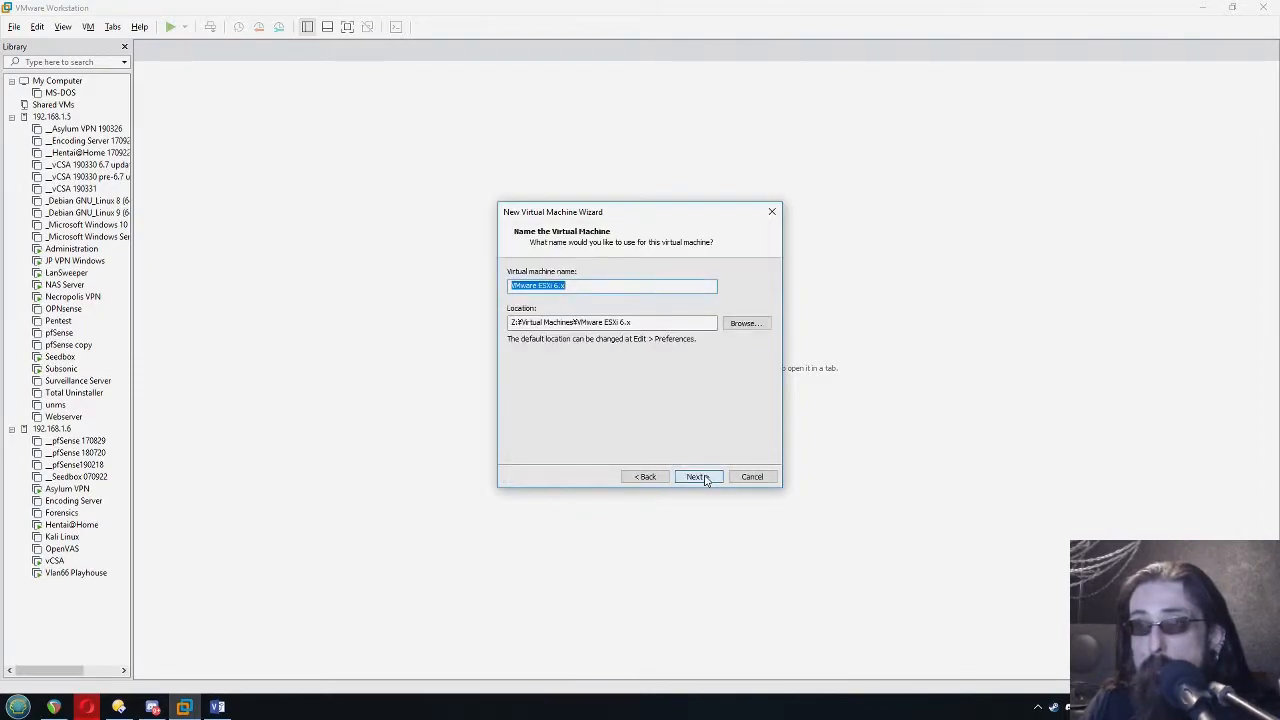
{"action": "left_click", "coordinate": [570, 286]}
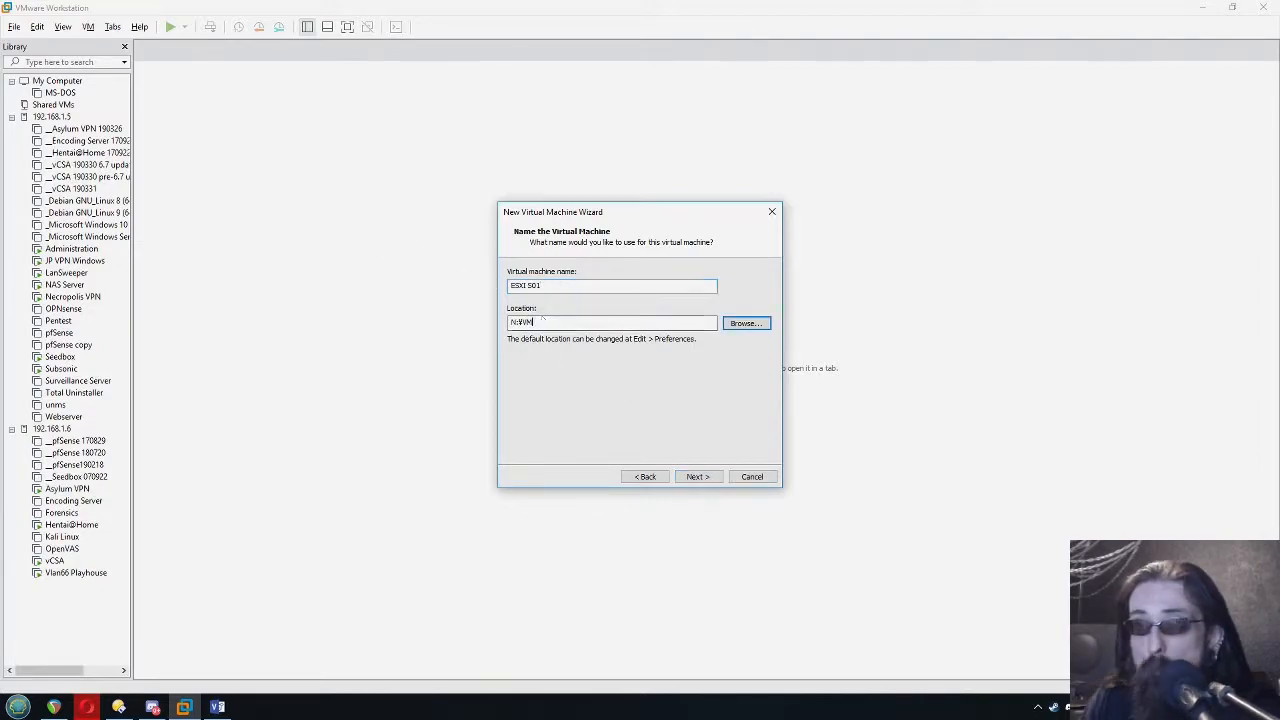
{"action": "key", "text": "shift+Tab"}
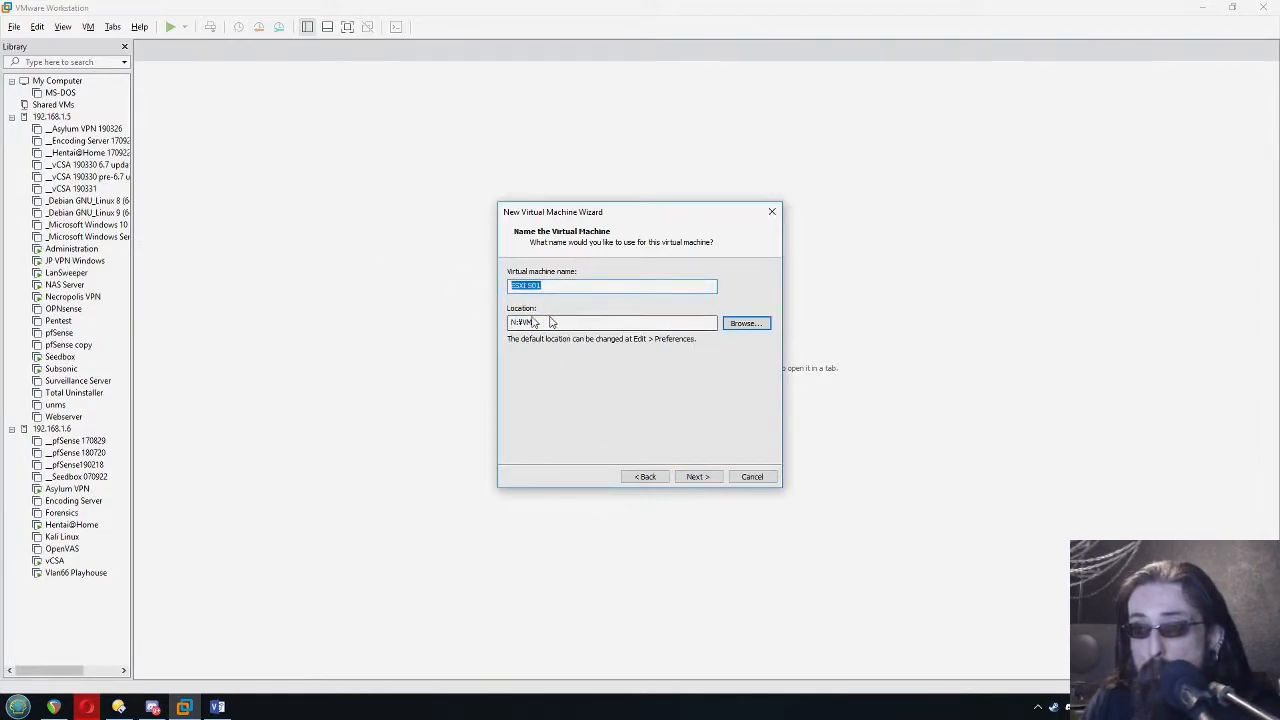
{"action": "left_click_drag", "start_coordinate": [569, 323], "coordinate": [500, 342]}
{"action": "left_click", "coordinate": [537, 324]}
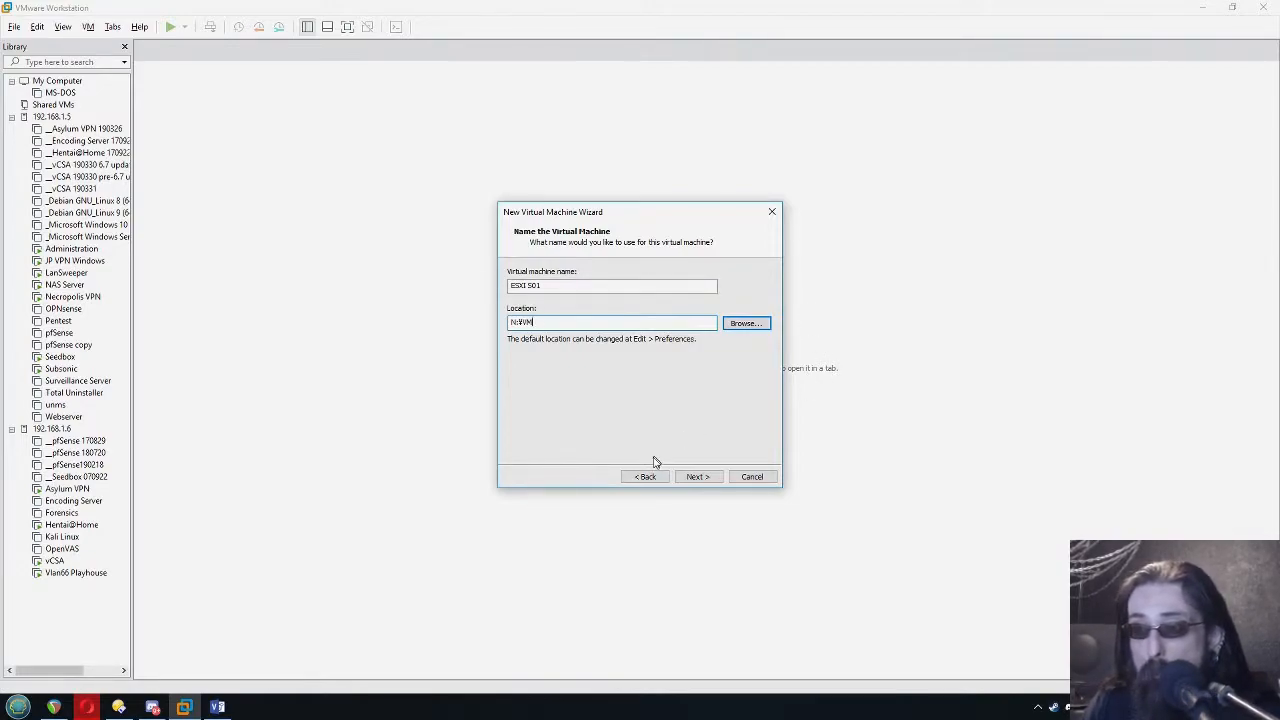
{"action": "left_click", "coordinate": [704, 476]}
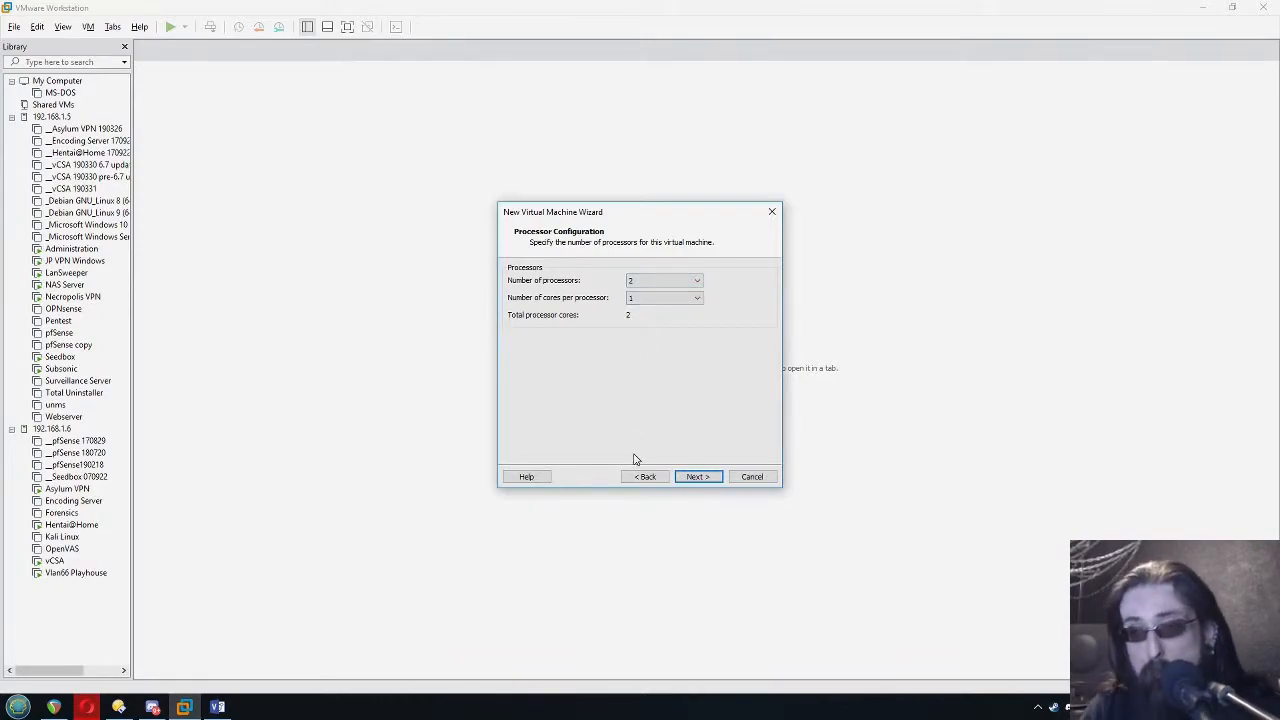
Check the host's CPU in Task Manager and give the virtual machine 2 processors with 2 cores each
{"action": "key", "text": "ctrl+shift+Escape"}
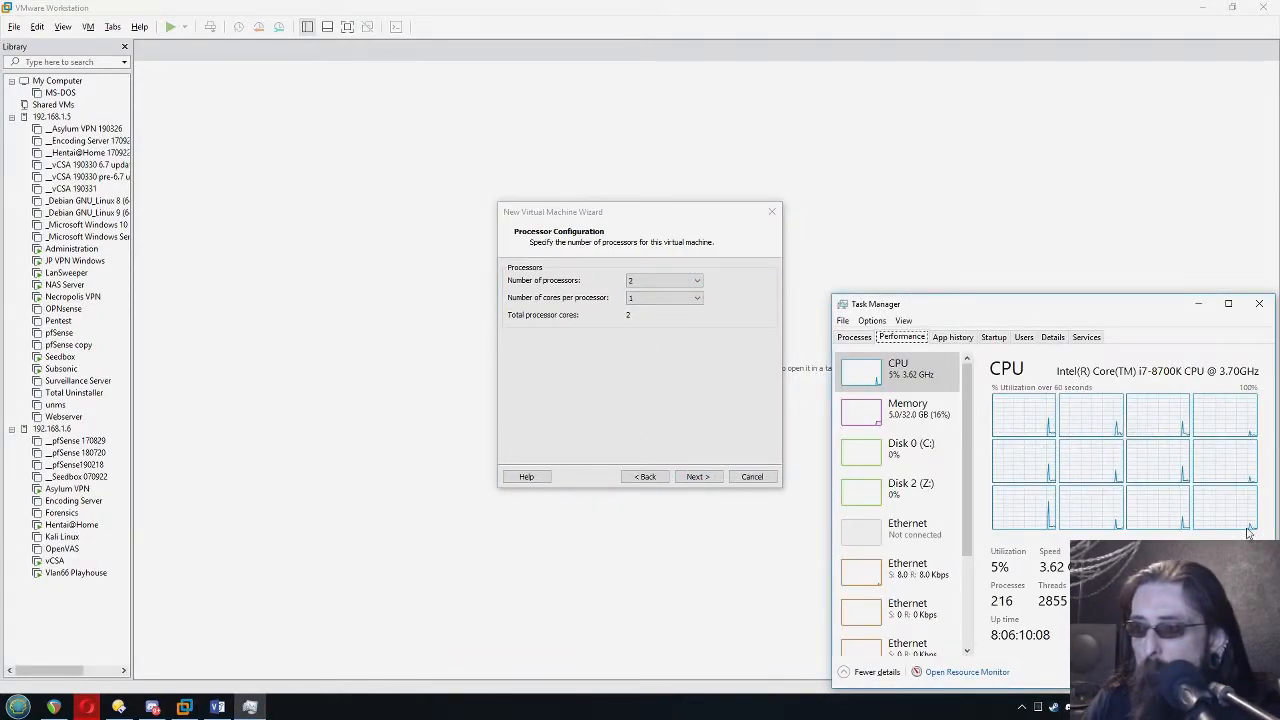
{"action": "left_click", "coordinate": [648, 429]}
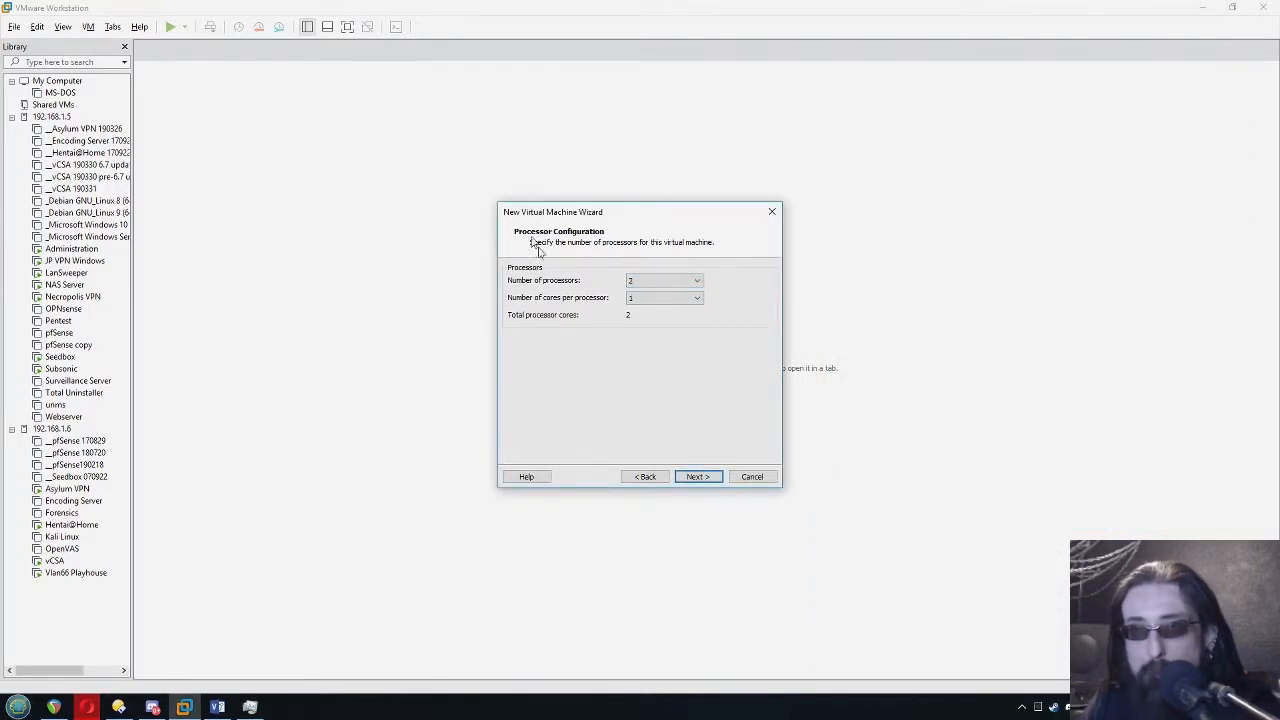
{"action": "left_click", "coordinate": [677, 299]}
{"action": "left_click", "coordinate": [662, 326]}
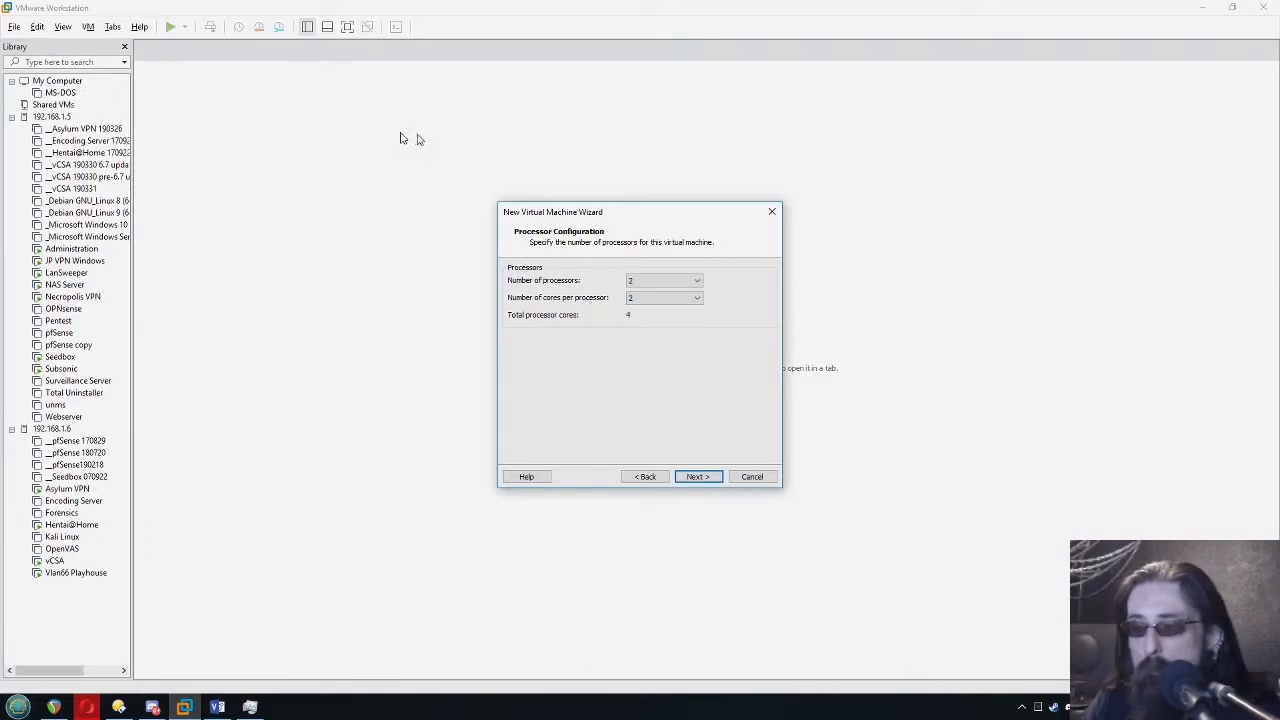
{"action": "left_click", "coordinate": [697, 477]}
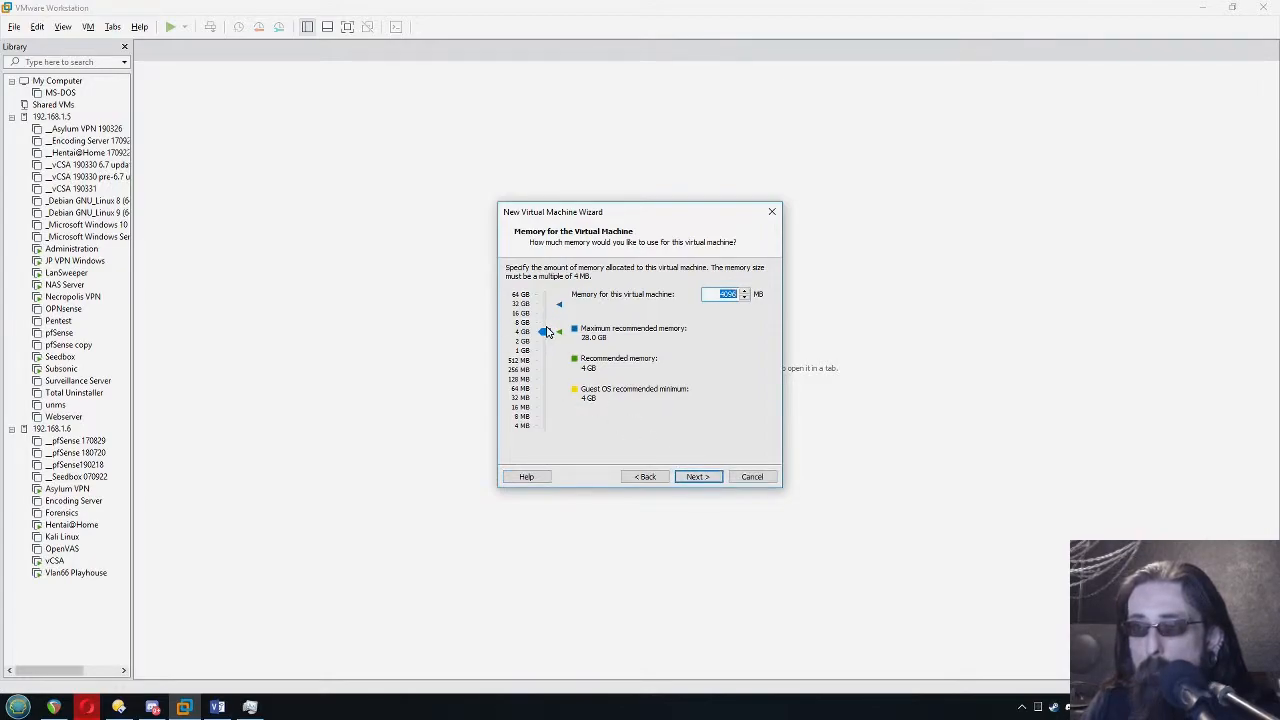
Assign 8192 MB of memory to the virtual machine and use bridged networking, keeping the default controller and disk type
{"action": "left_click_drag", "start_coordinate": [545, 331], "coordinate": [545, 322]}
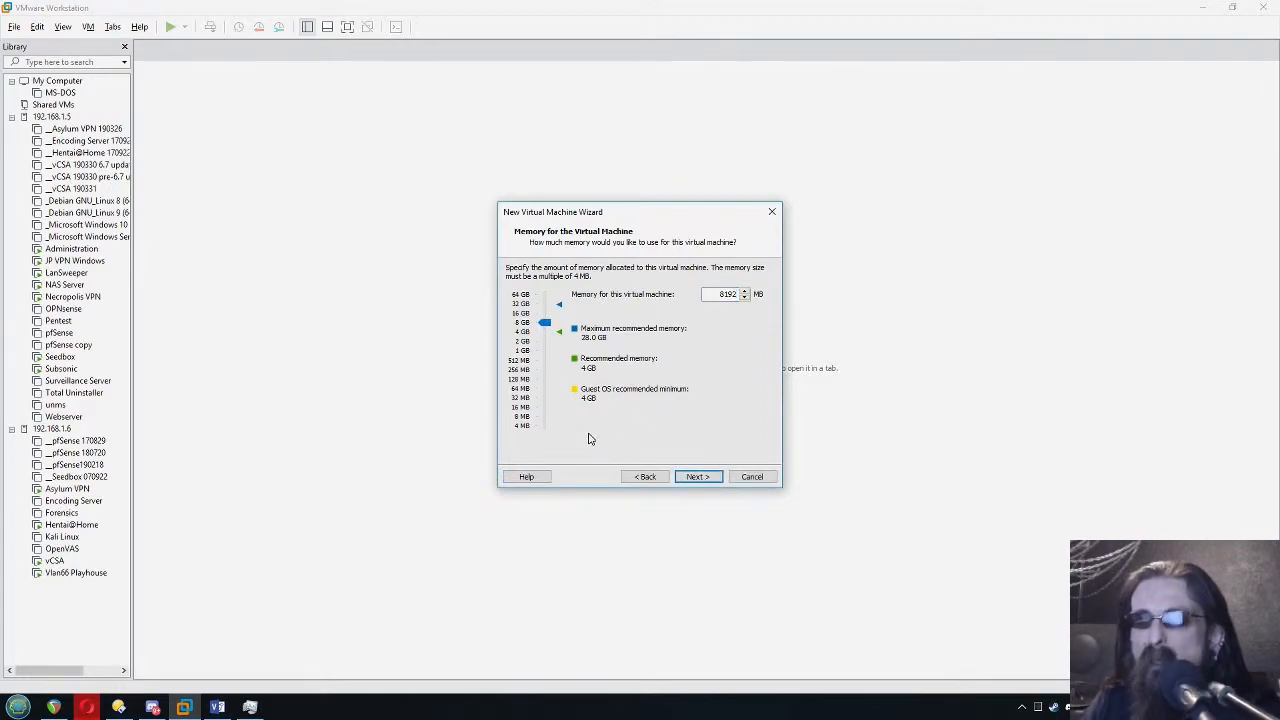
{"action": "left_click", "coordinate": [698, 477]}
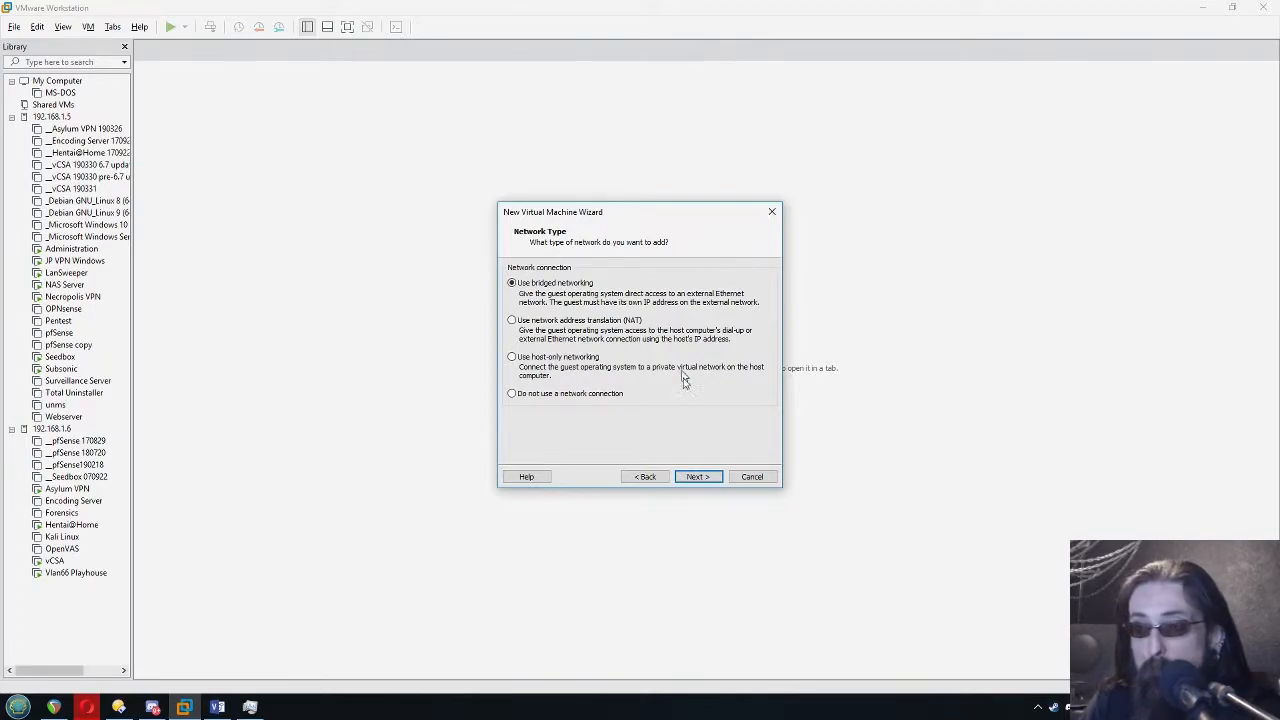
{"action": "left_click", "coordinate": [697, 477]}
{"action": "left_click", "coordinate": [697, 477]}
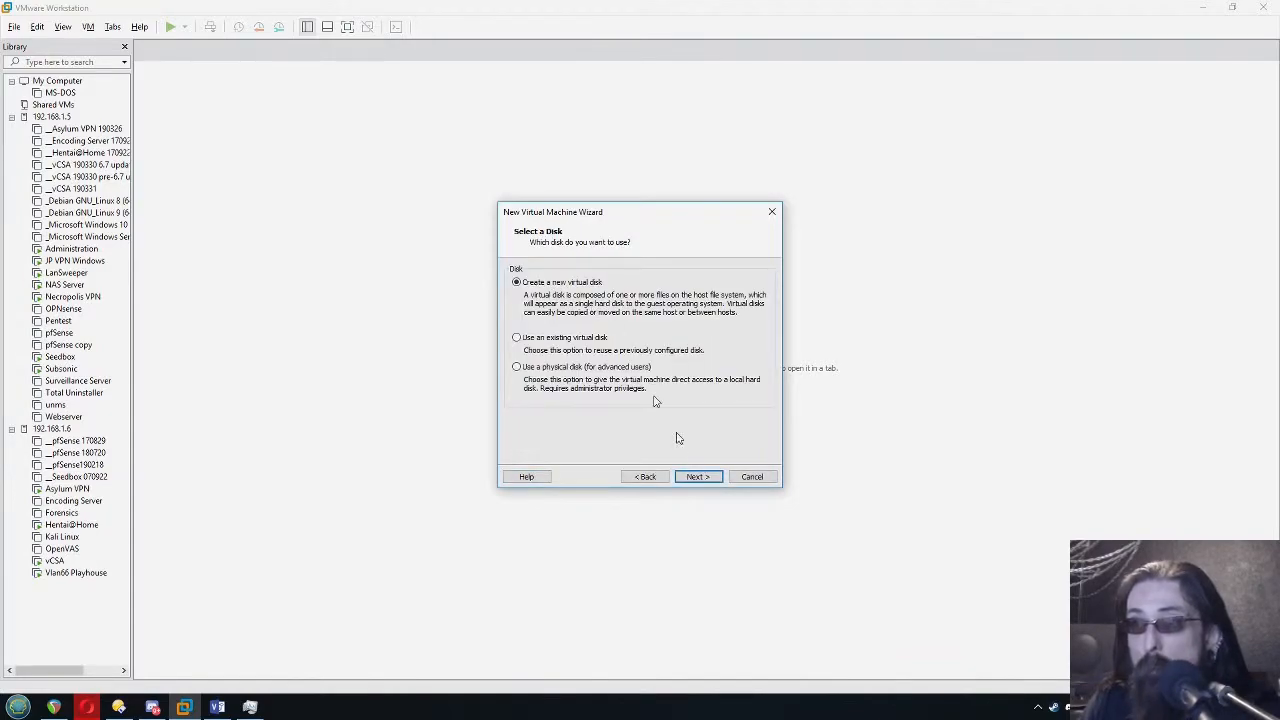
Create a new 40 GB virtual disk with all of its disk space allocated immediately
{"action": "left_click", "coordinate": [705, 477]}
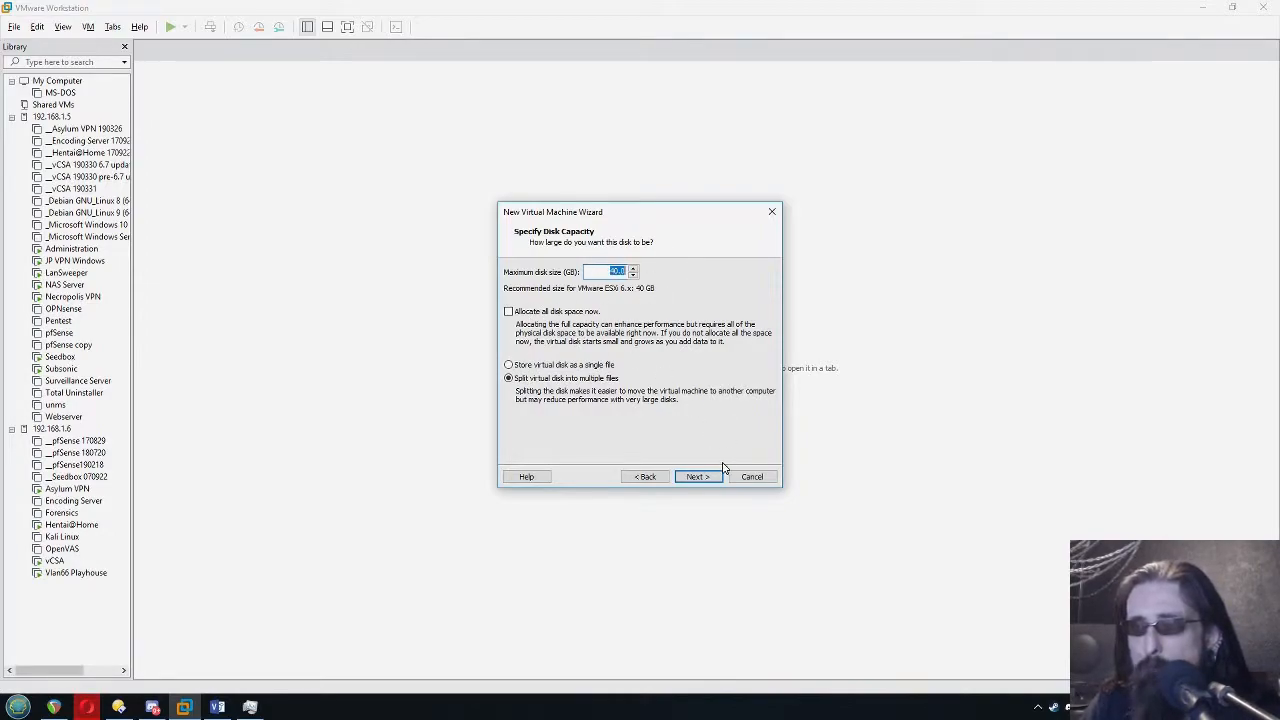
{"action": "left_click", "coordinate": [509, 311]}
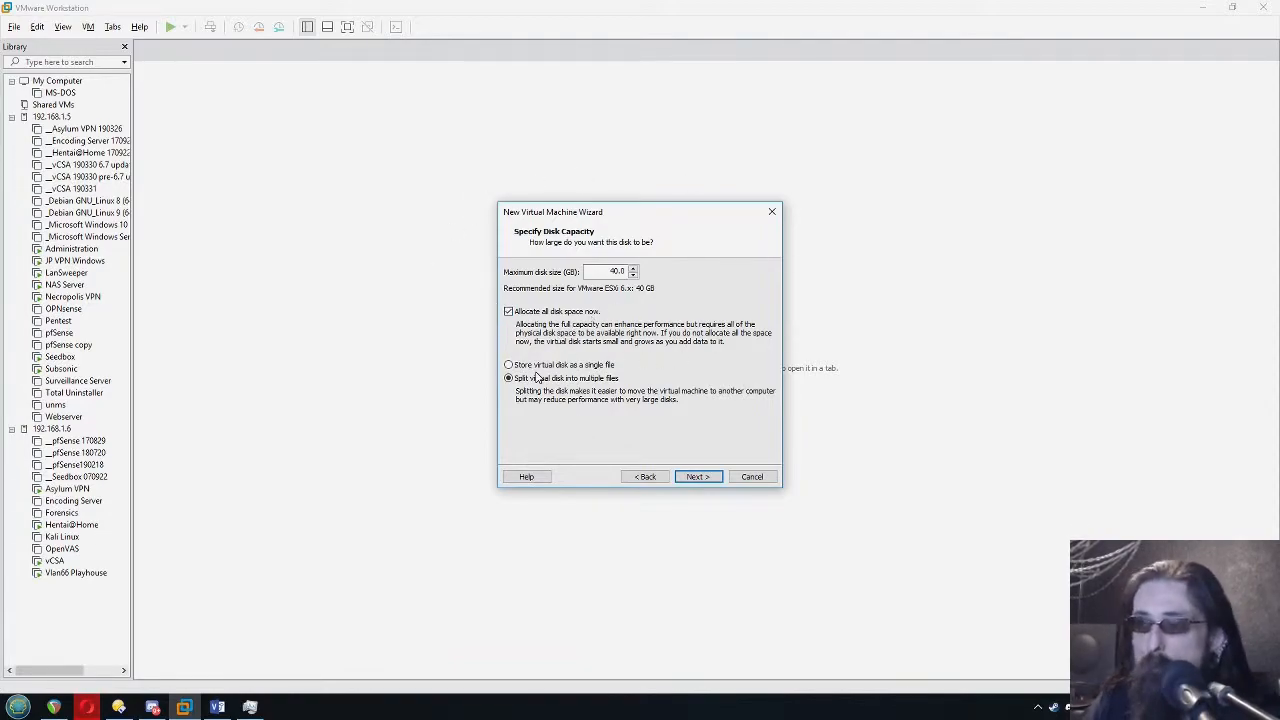
{"action": "left_click", "coordinate": [701, 475]}
{"action": "left_click", "coordinate": [701, 475]}
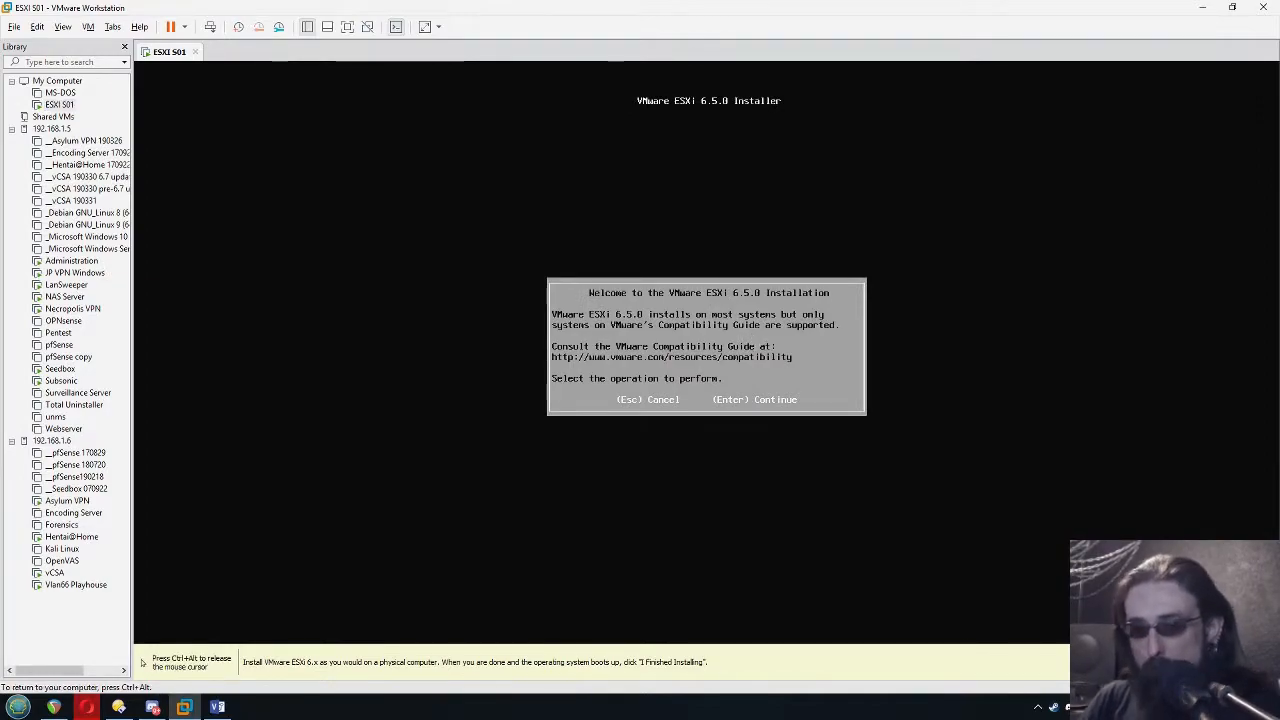
Run the ESXi 6.5.0 installation in the console of the ESXI S01 virtual machine
{"action": "key", "text": "ctrl+alt"}
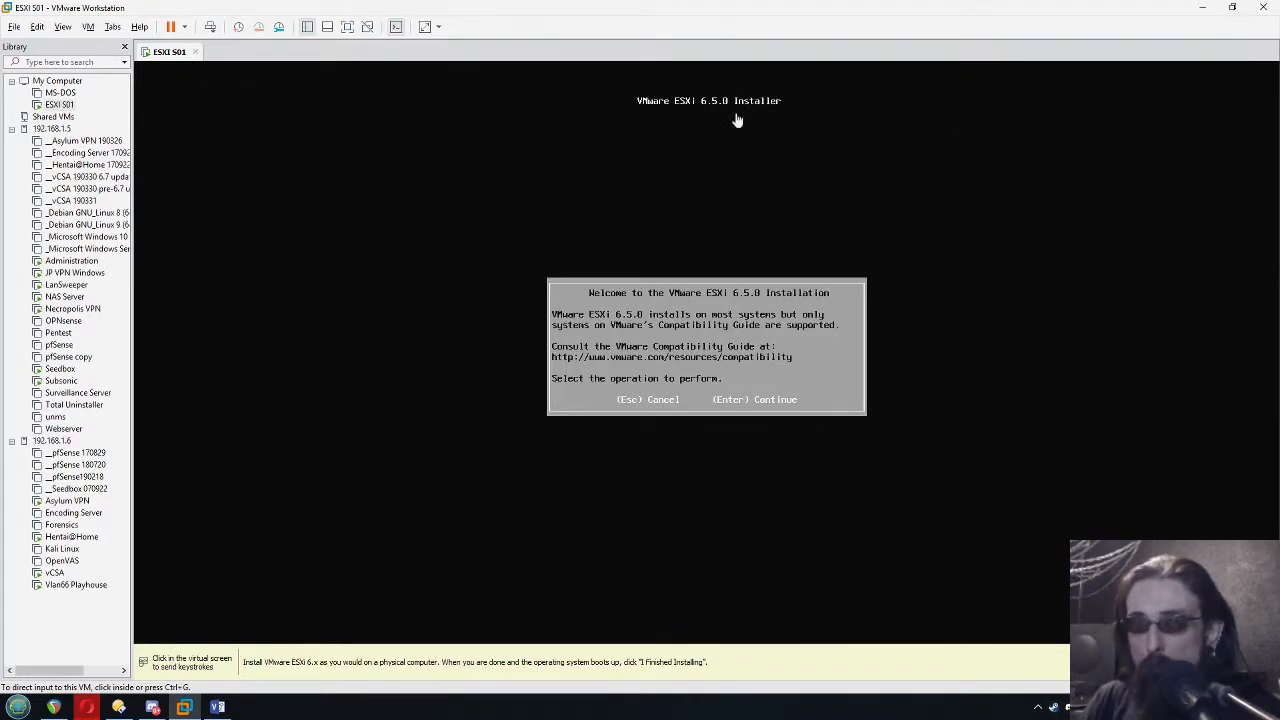
{"action": "left_click", "coordinate": [52, 106]}
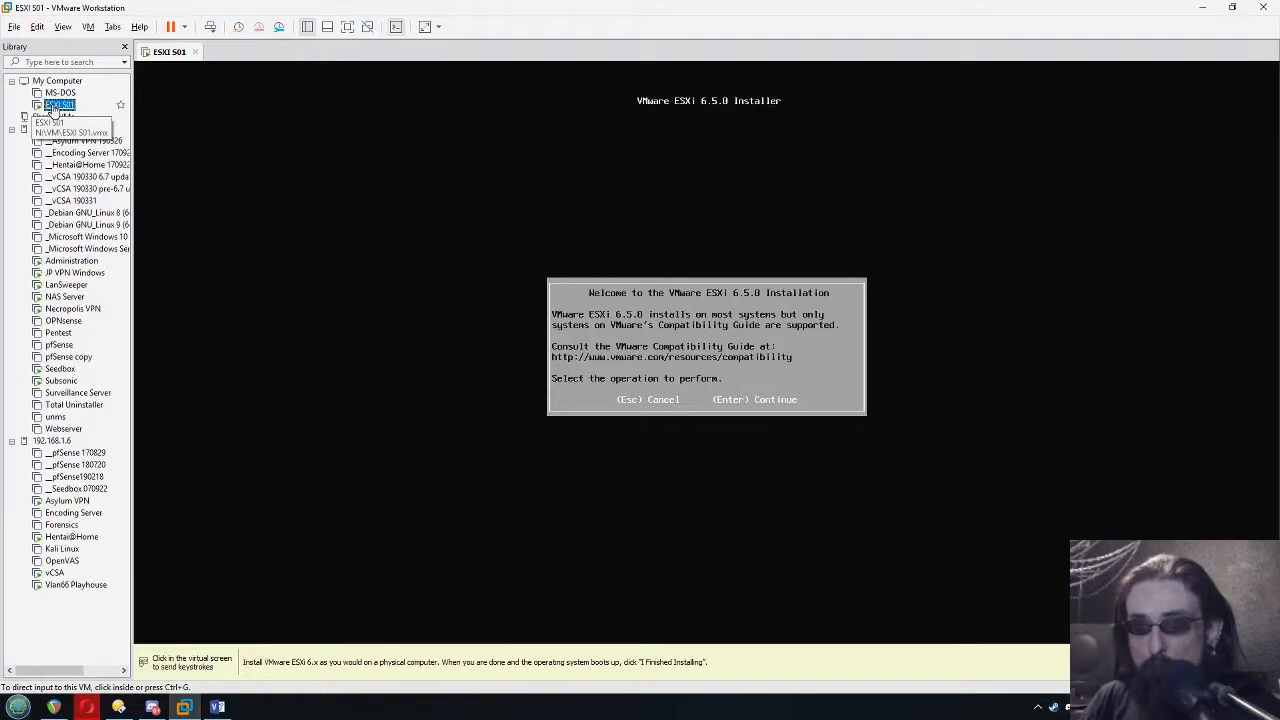
{"action": "left_click", "coordinate": [279, 195]}
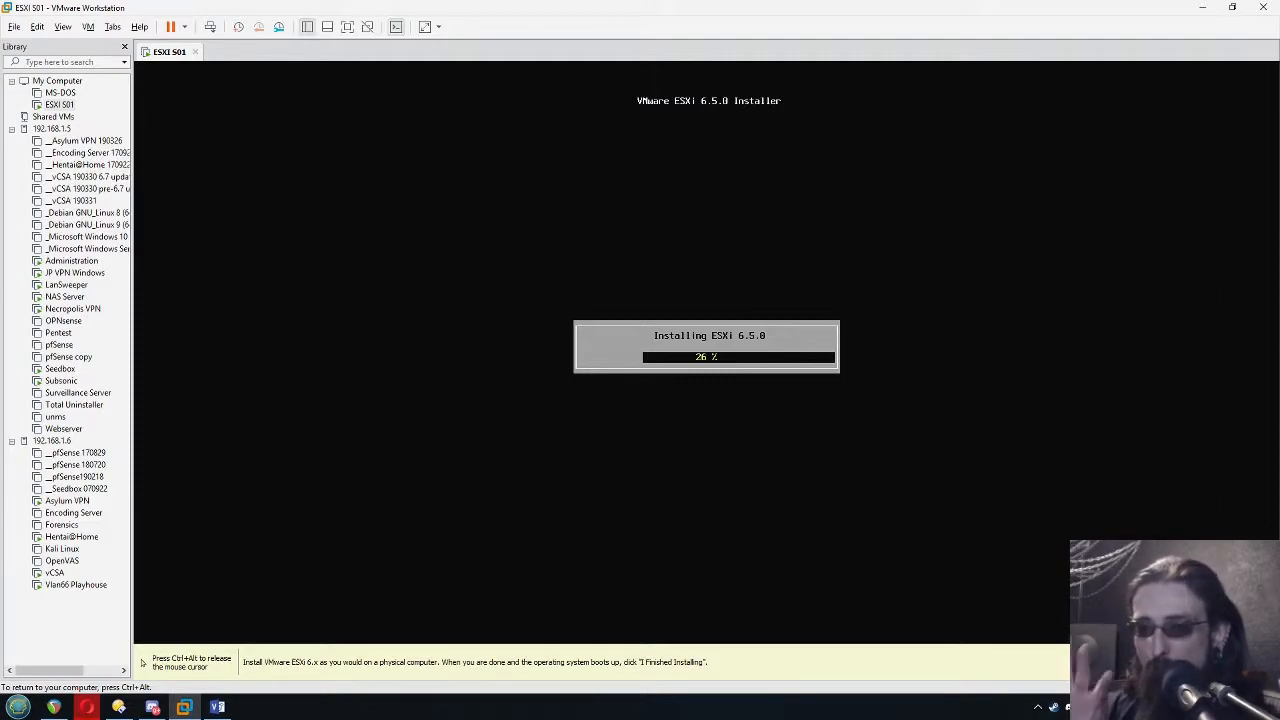
{"action": "key", "text": "ctrl+alt"}
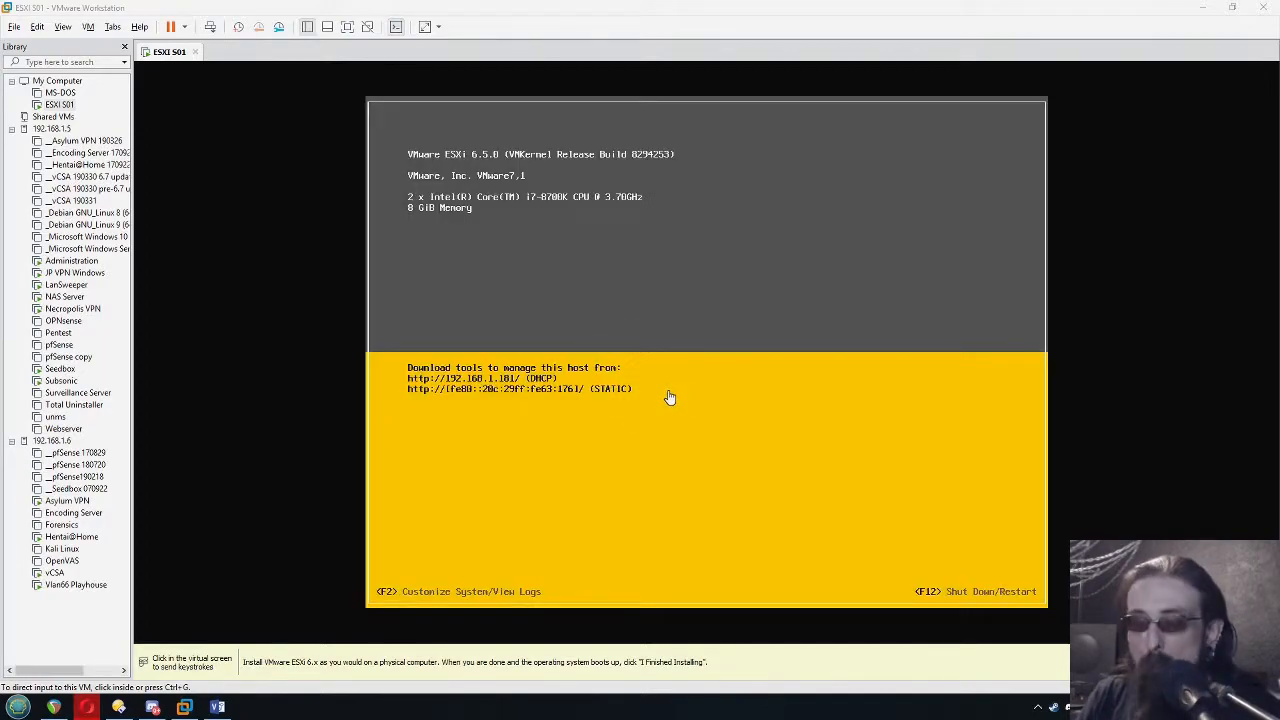
Open the ESXi system customization and log in as root with the account password
{"action": "left_click", "coordinate": [575, 213]}
{"action": "key", "text": "F2"}
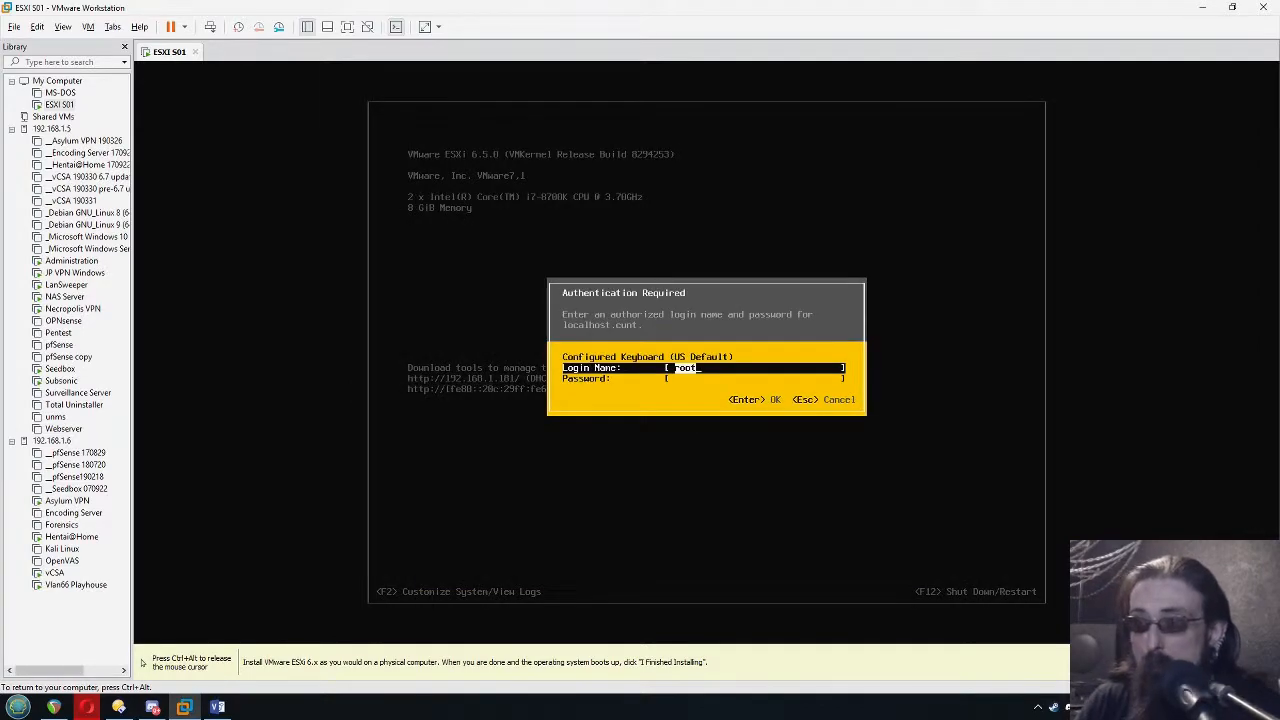
{"action": "key", "text": "Tab"}
{"action": "type", "text": "********"}
{"action": "key", "text": "Return"}
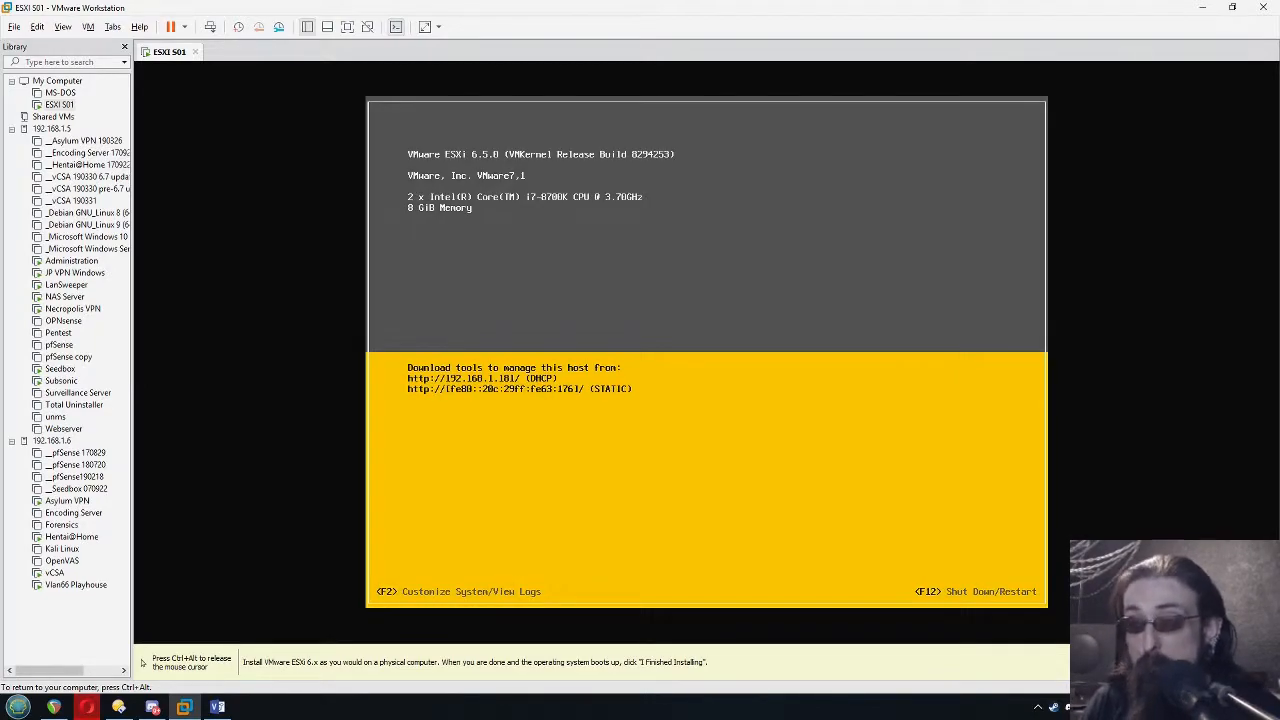
Switch the management network's IPv4 configuration to a static IPv4 address and network configuration
{"action": "key", "text": "Down"}
{"action": "key", "text": "Down"}
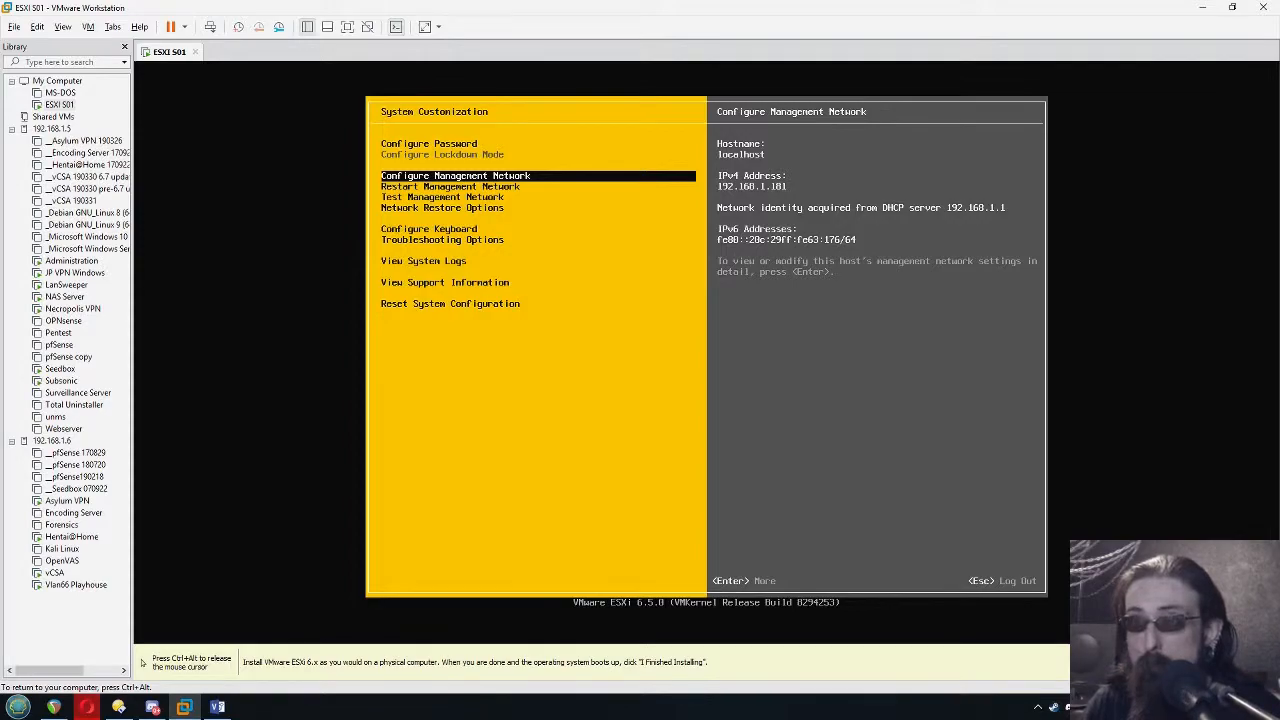
{"action": "key", "text": "Return"}
{"action": "key", "text": "Down"}
{"action": "key", "text": "Down"}
{"action": "key", "text": "Return"}
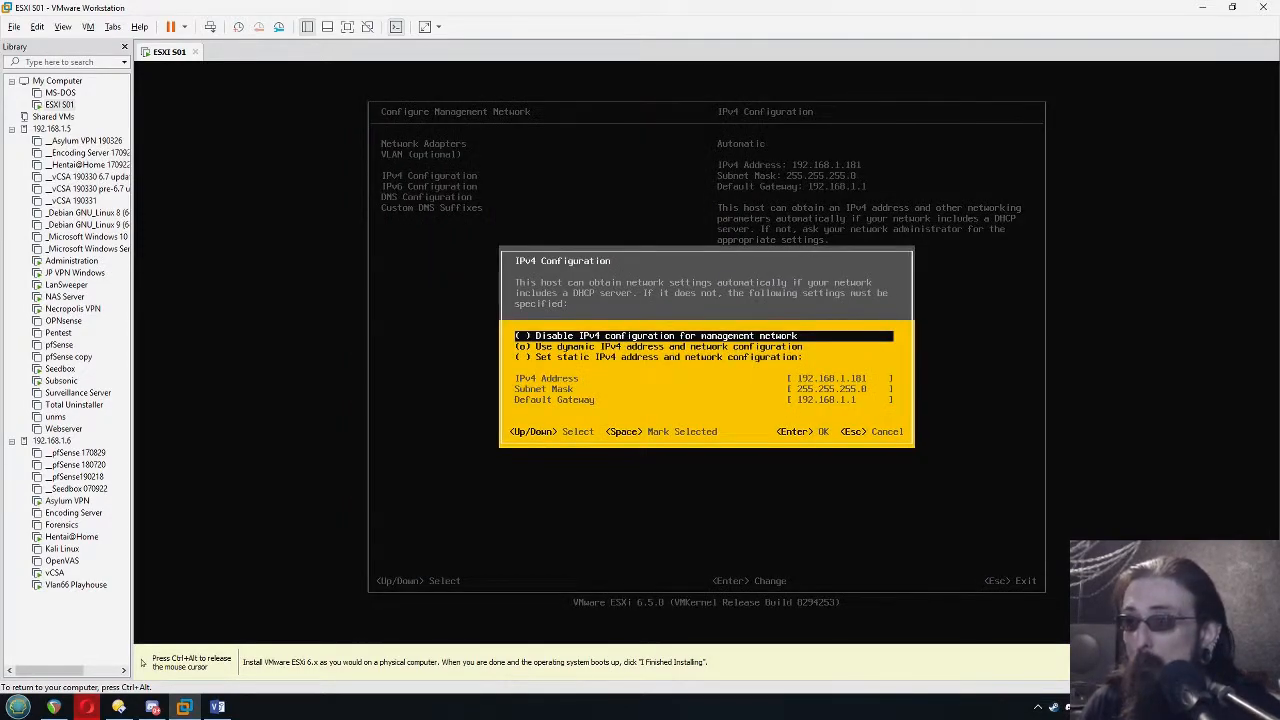
{"action": "key", "text": "Down"}
{"action": "key", "text": "Down"}
{"action": "key", "text": "space"}
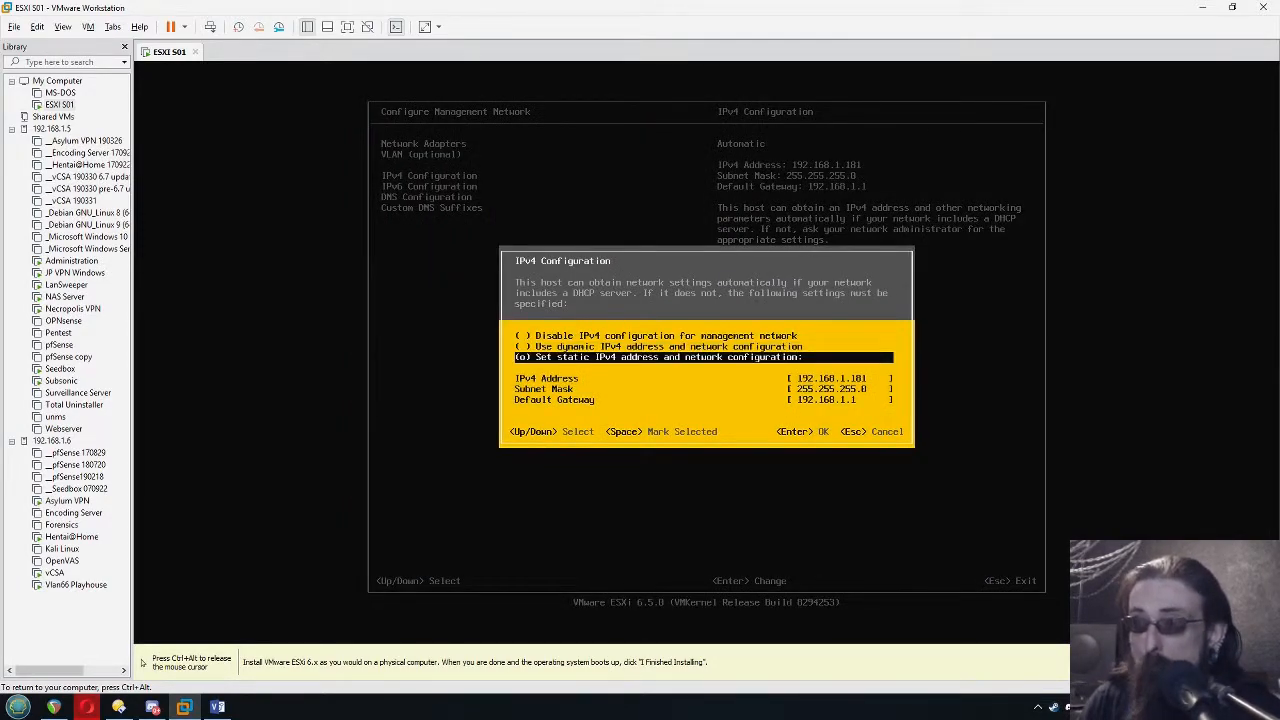
Set the host's static IPv4 address to 192.168.1.7 and accept the IPv4 configuration
{"action": "key", "text": "Down"}
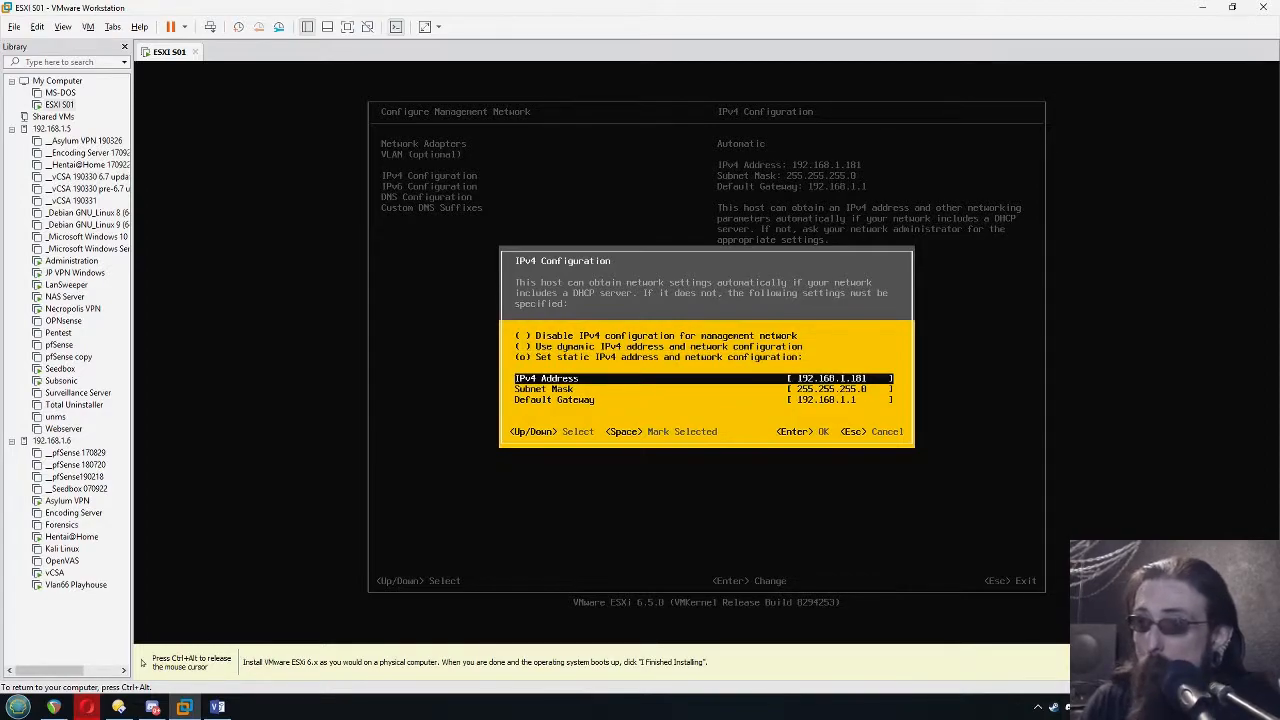
{"action": "key", "text": "BackSpace"}
{"action": "key", "text": "BackSpace"}
{"action": "key", "text": "BackSpace"}
{"action": "type", "text": "7"}
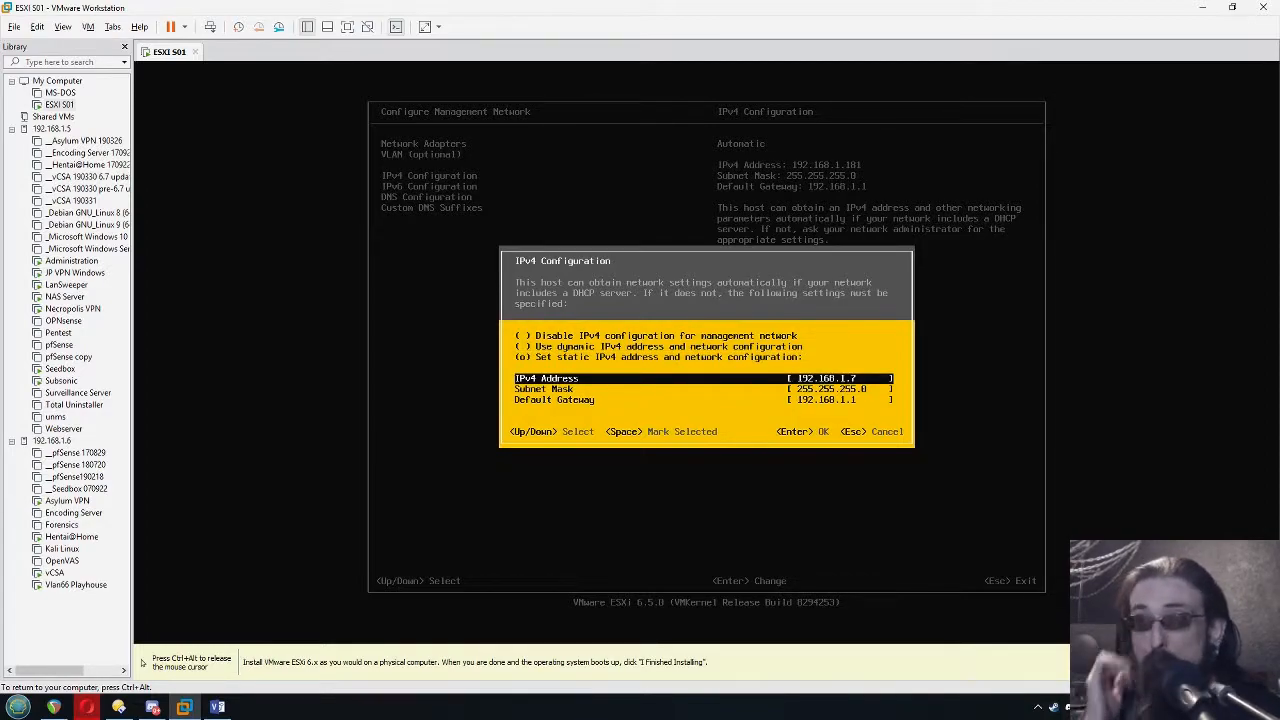
{"action": "key", "text": "Return"}
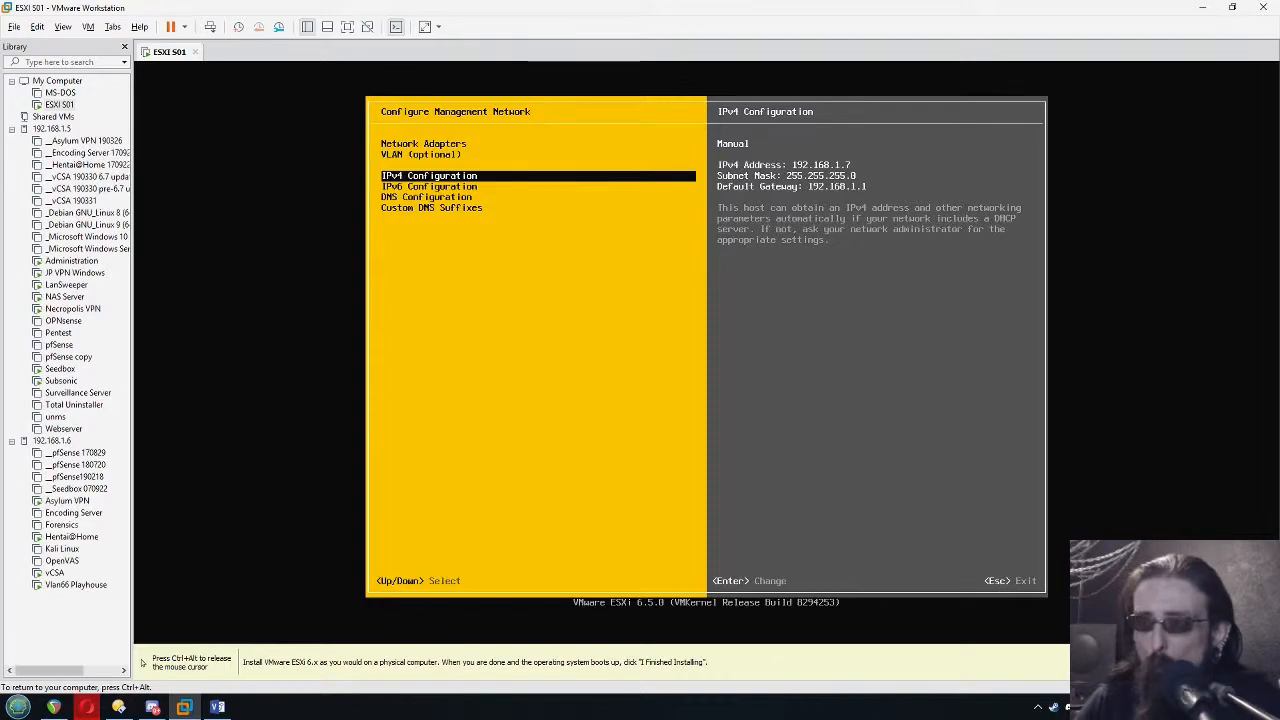
Leave the management network configuration and apply the changed IPv4 settings
{"action": "key", "text": "Escape"}
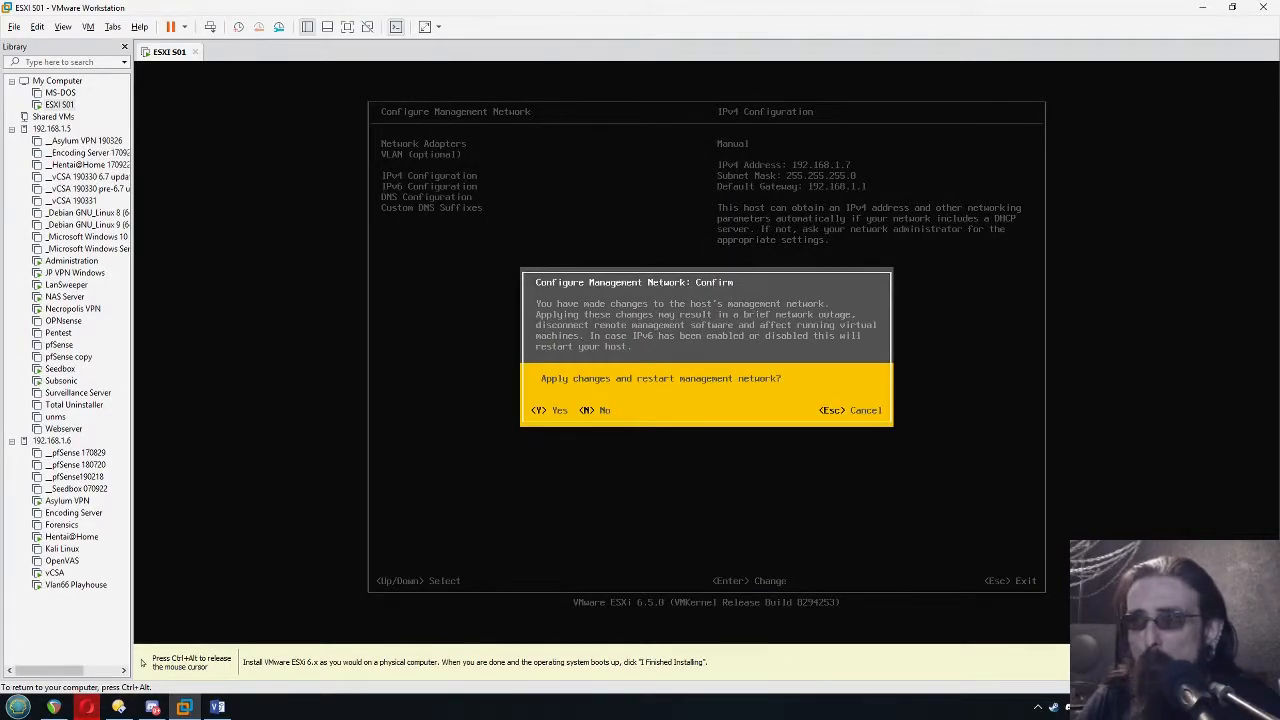
{"action": "key", "text": "Escape"}
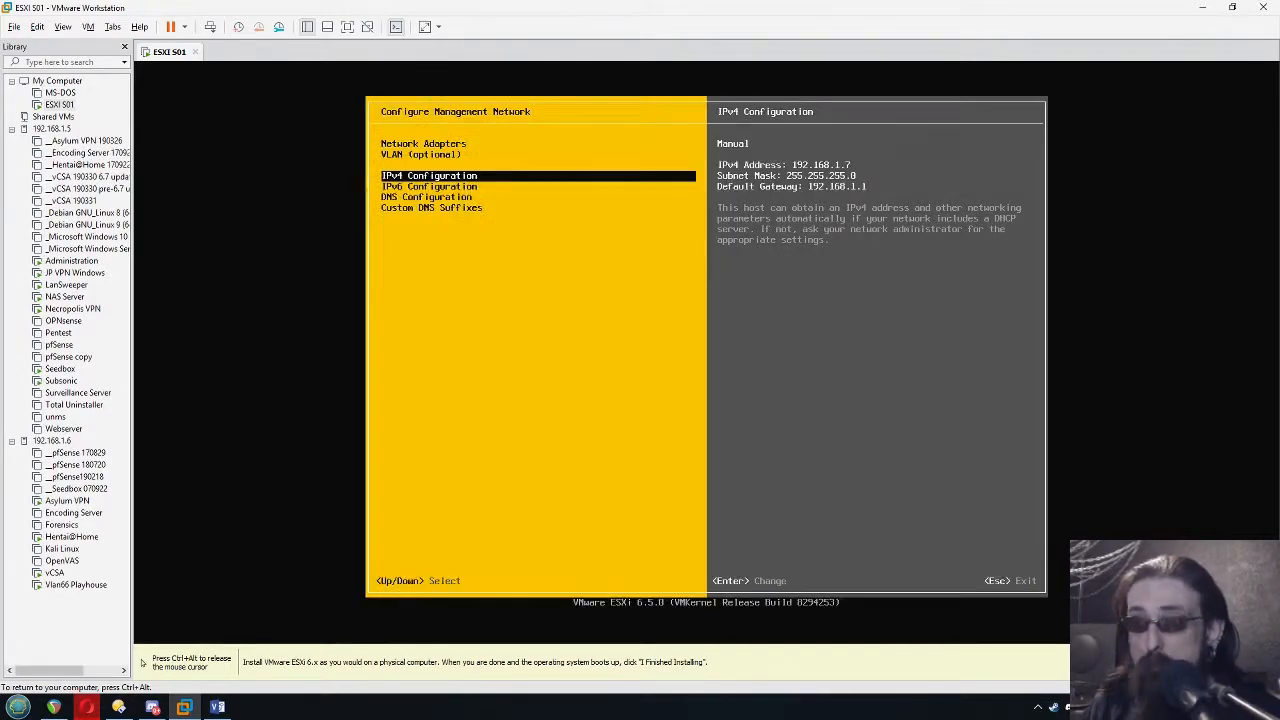
{"action": "key", "text": "Escape"}
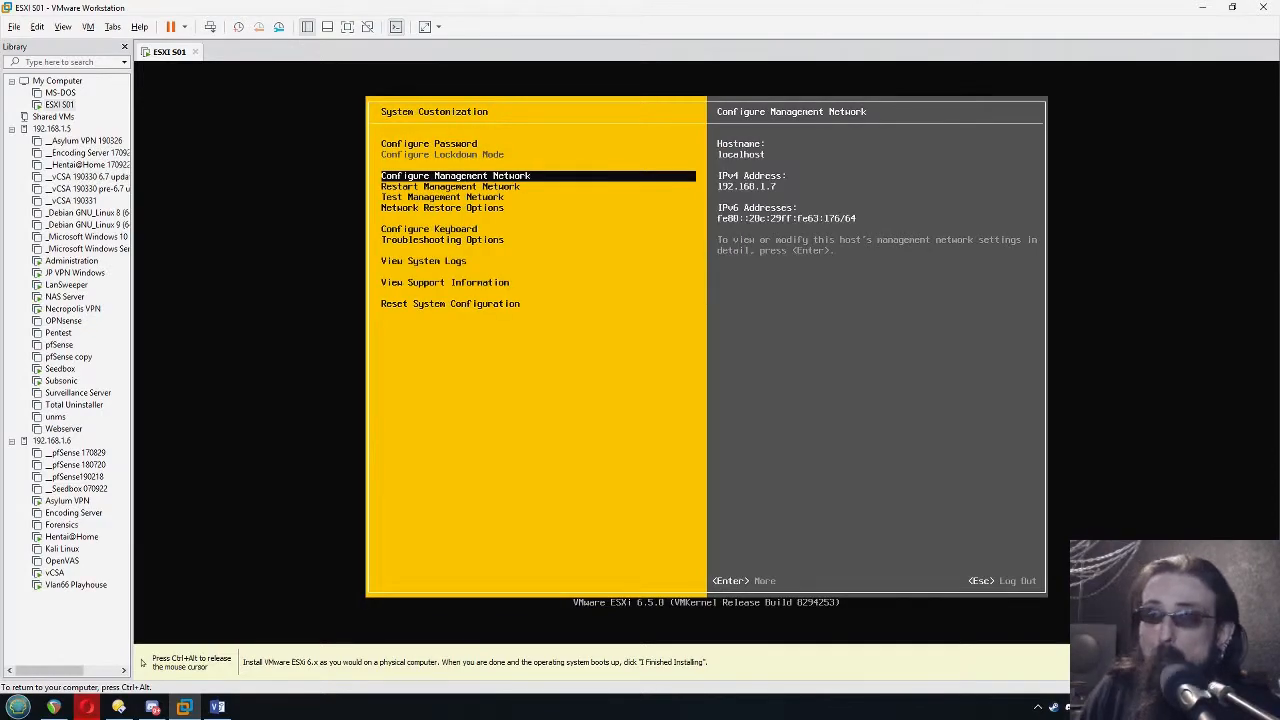
Restart the management network from the system customization options and close the progress message
{"action": "key", "text": "Down"}
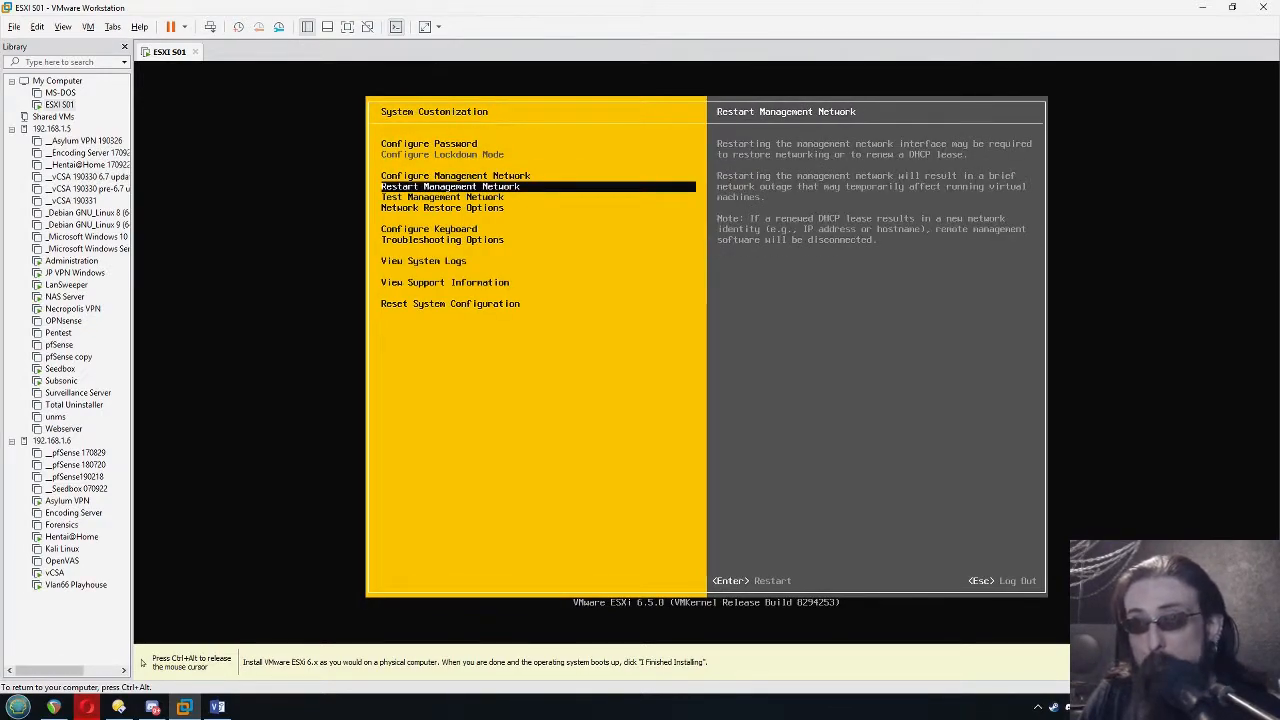
{"action": "key", "text": "Return"}
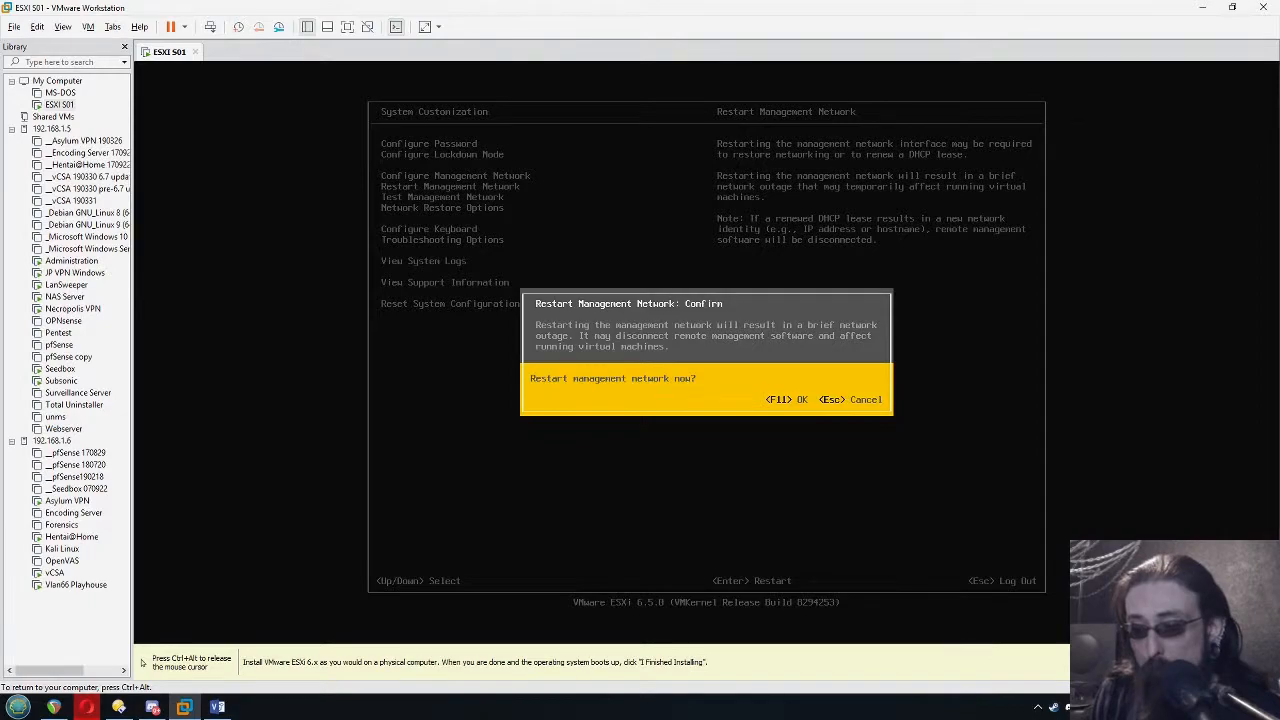
{"action": "key", "text": "F11"}
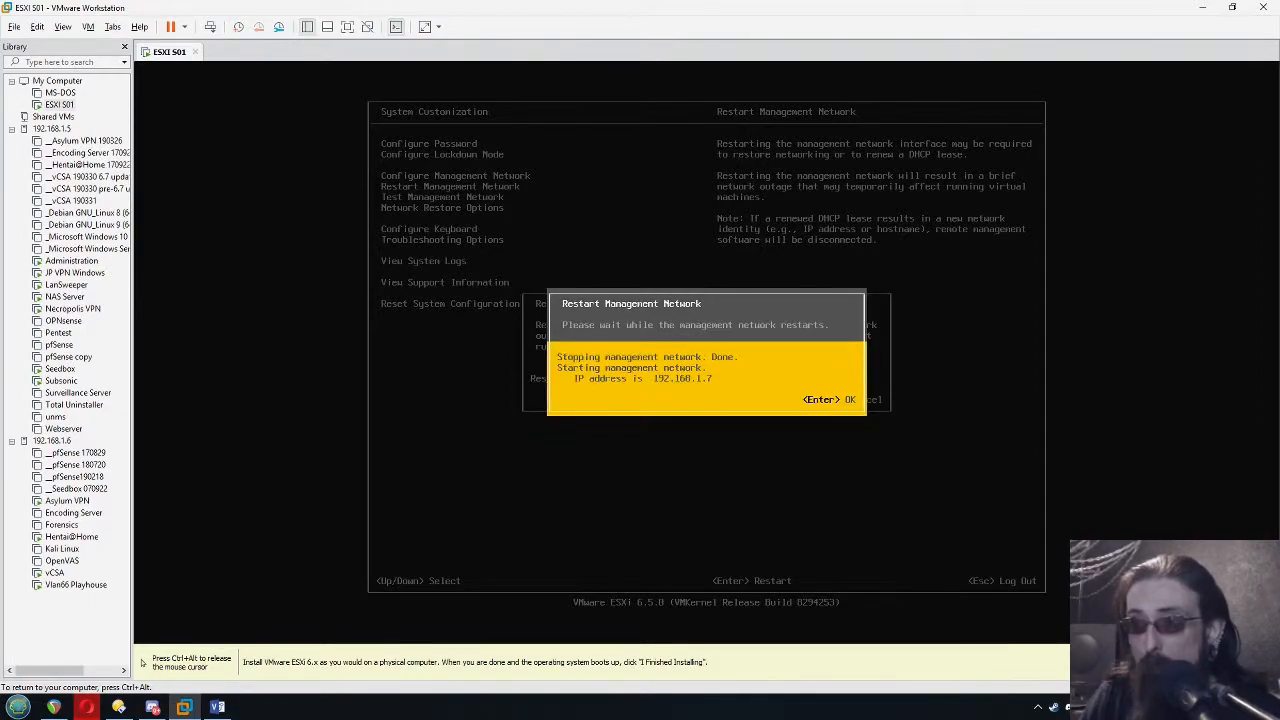
{"action": "key", "text": "Return"}
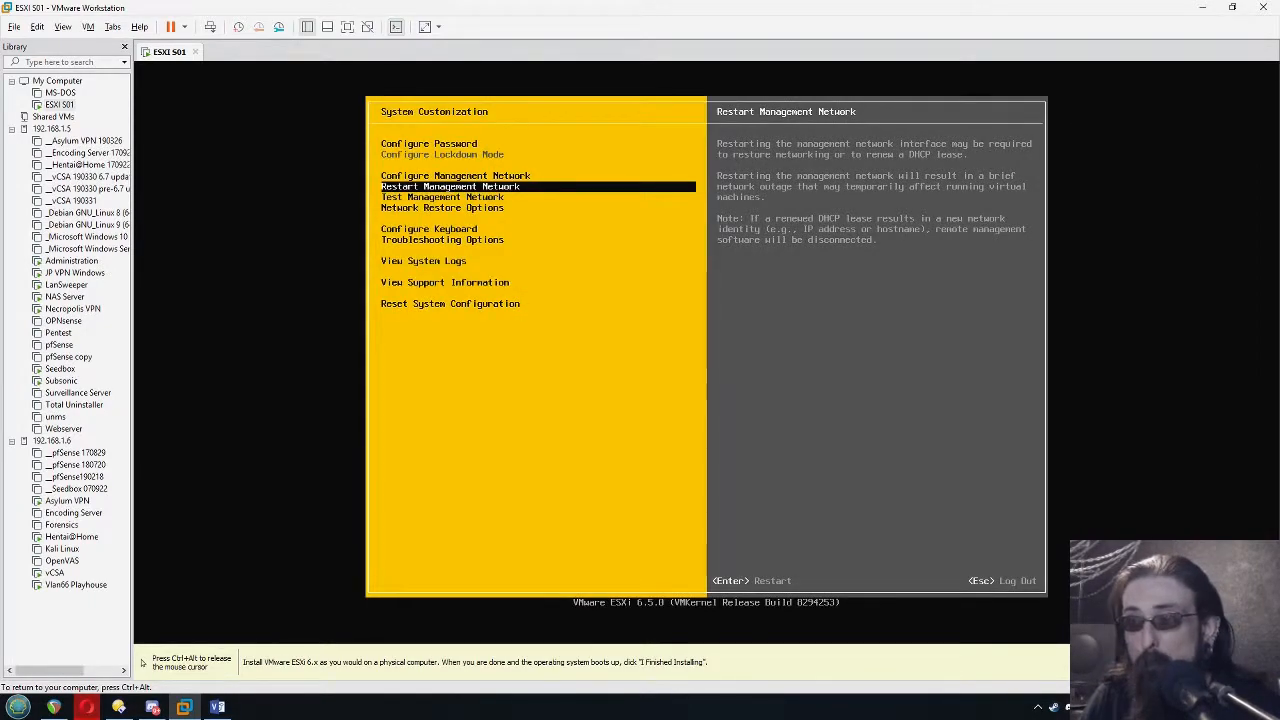
Leave the ESXi system customization screen and review the ESXi Server 1 box in the Visio diagram of the shared storage lab
{"action": "key", "text": "Escape"}
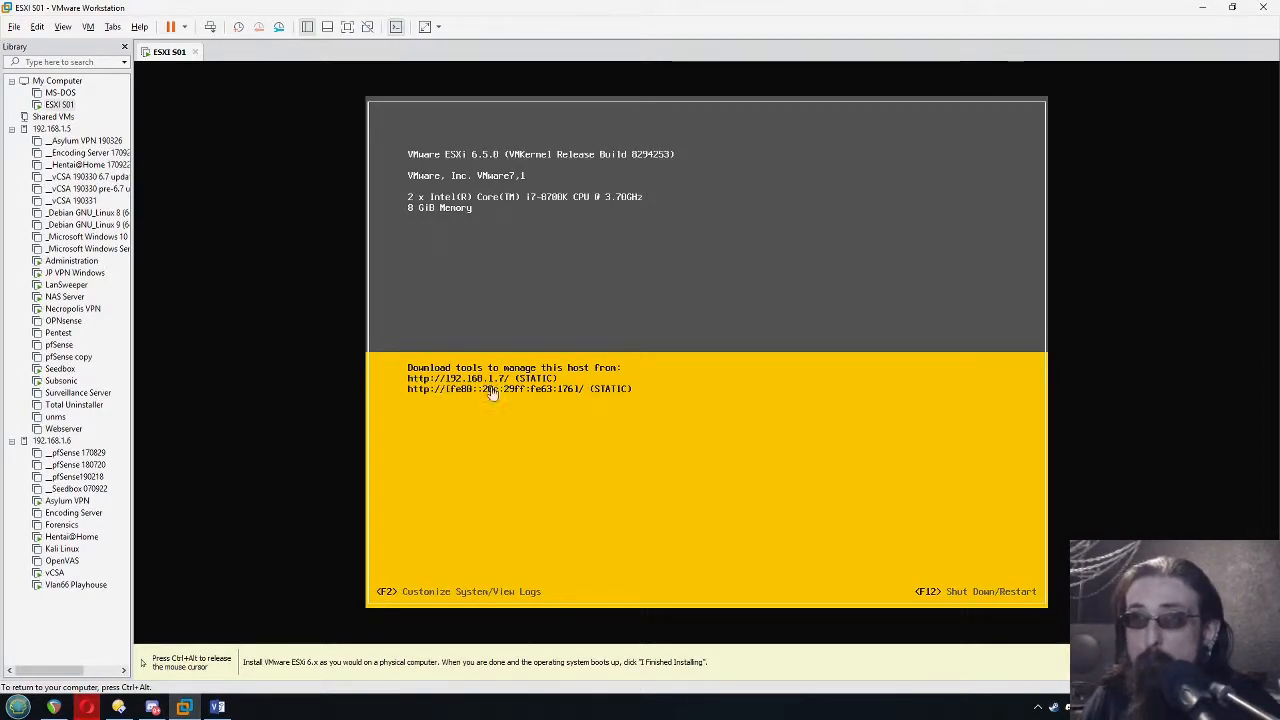
{"action": "key", "text": "ctrl+alt"}
{"action": "left_click", "coordinate": [217, 707]}
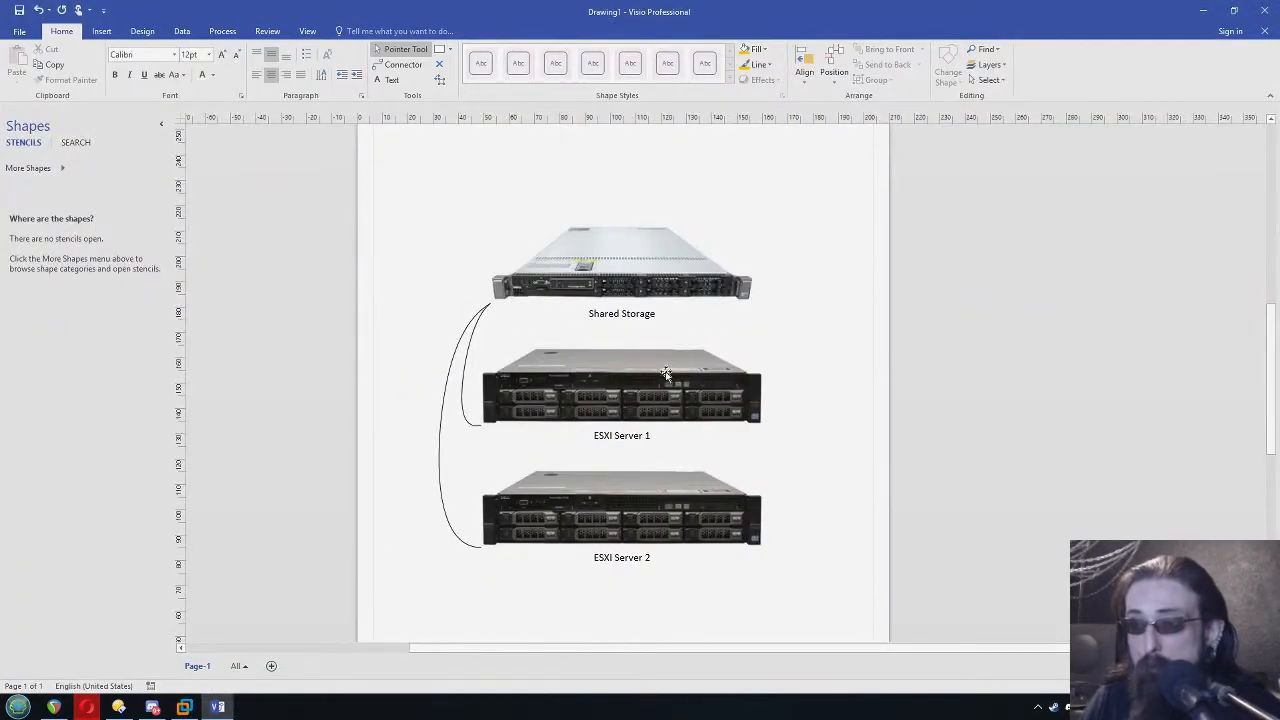
{"action": "left_click", "coordinate": [641, 394]}
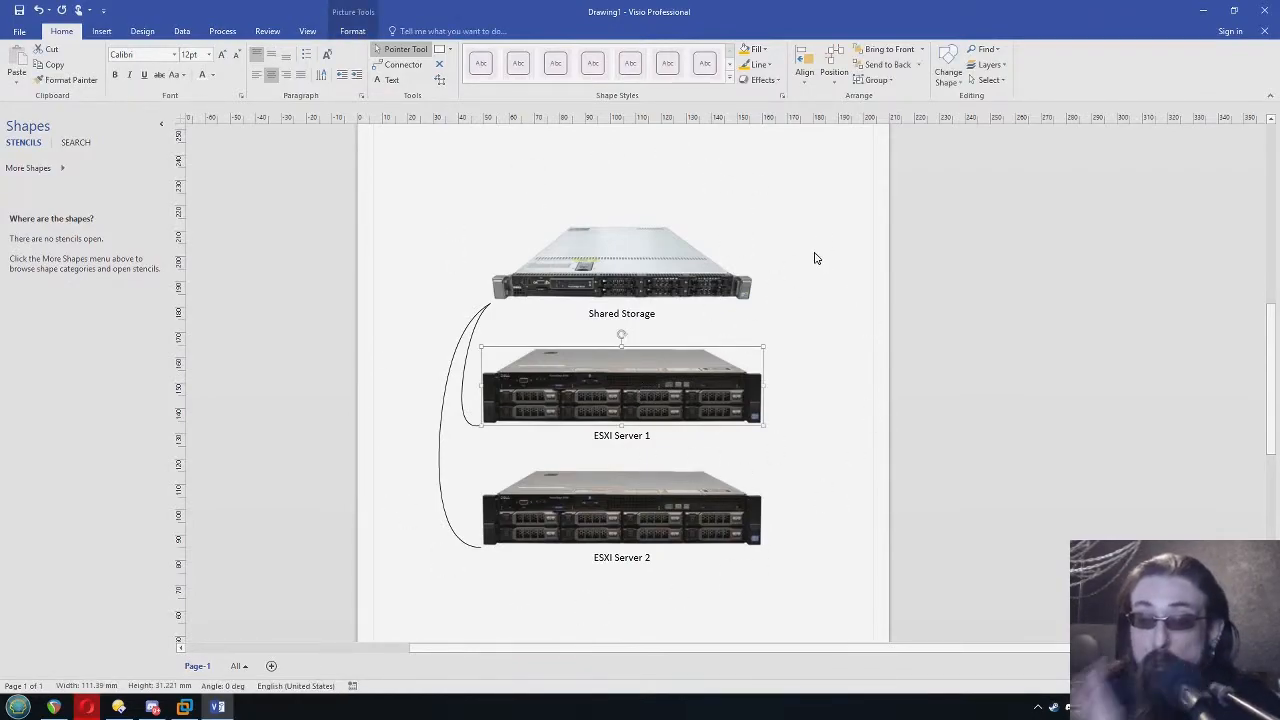
{"action": "left_click", "coordinate": [1203, 11]}
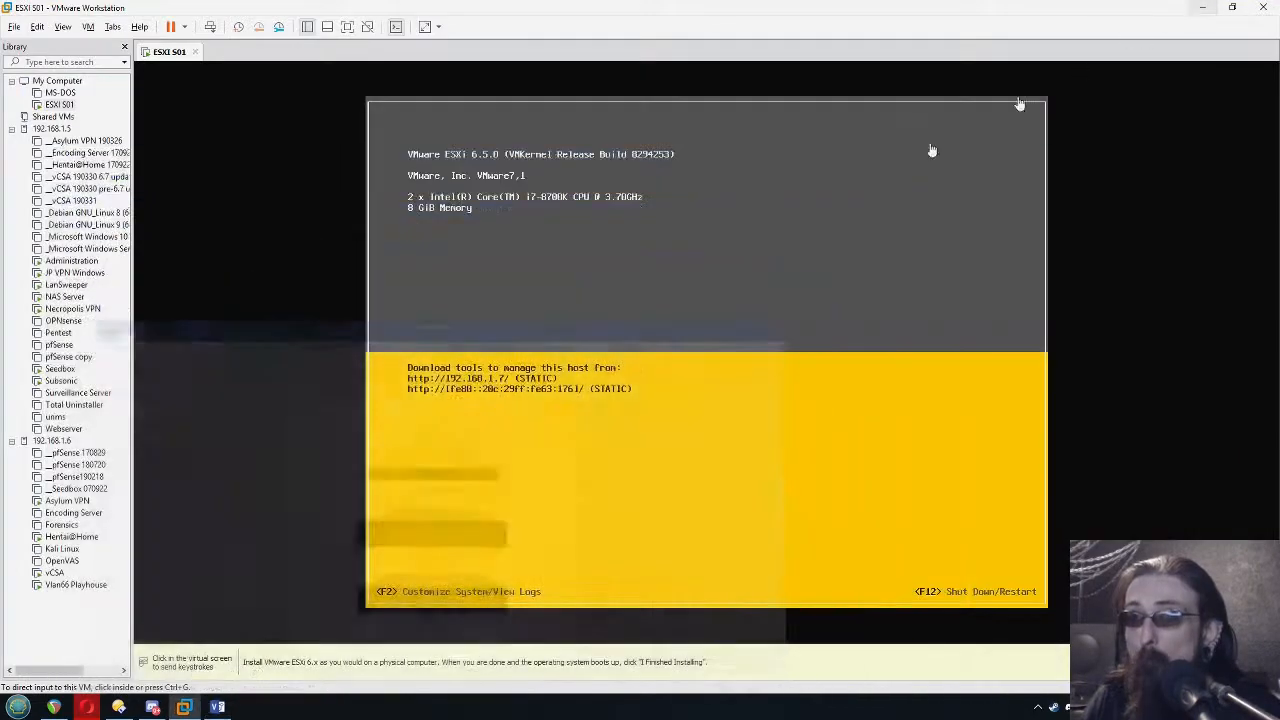
Switch to the vSphere Client and start adding the host 192.168.1.7 to Necropolis Datacenter, continuing to its connection settings
{"action": "left_click", "coordinate": [53, 707]}
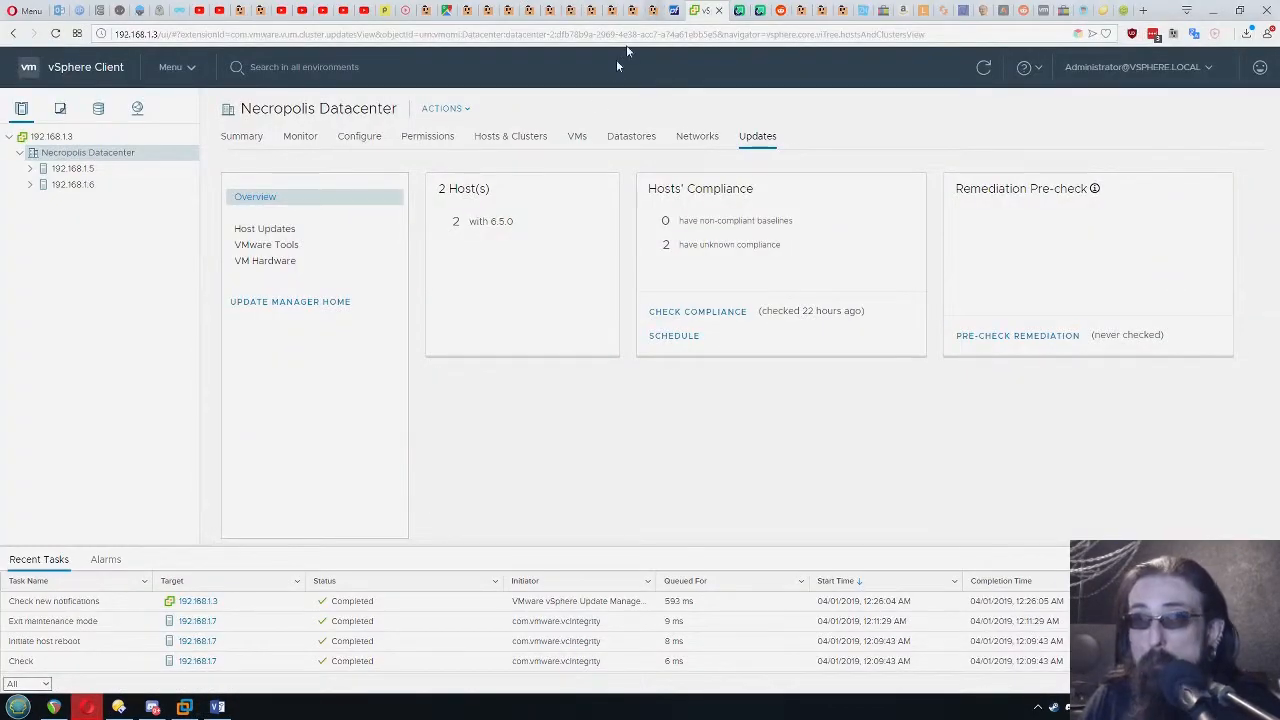
{"action": "right_click", "coordinate": [99, 157]}
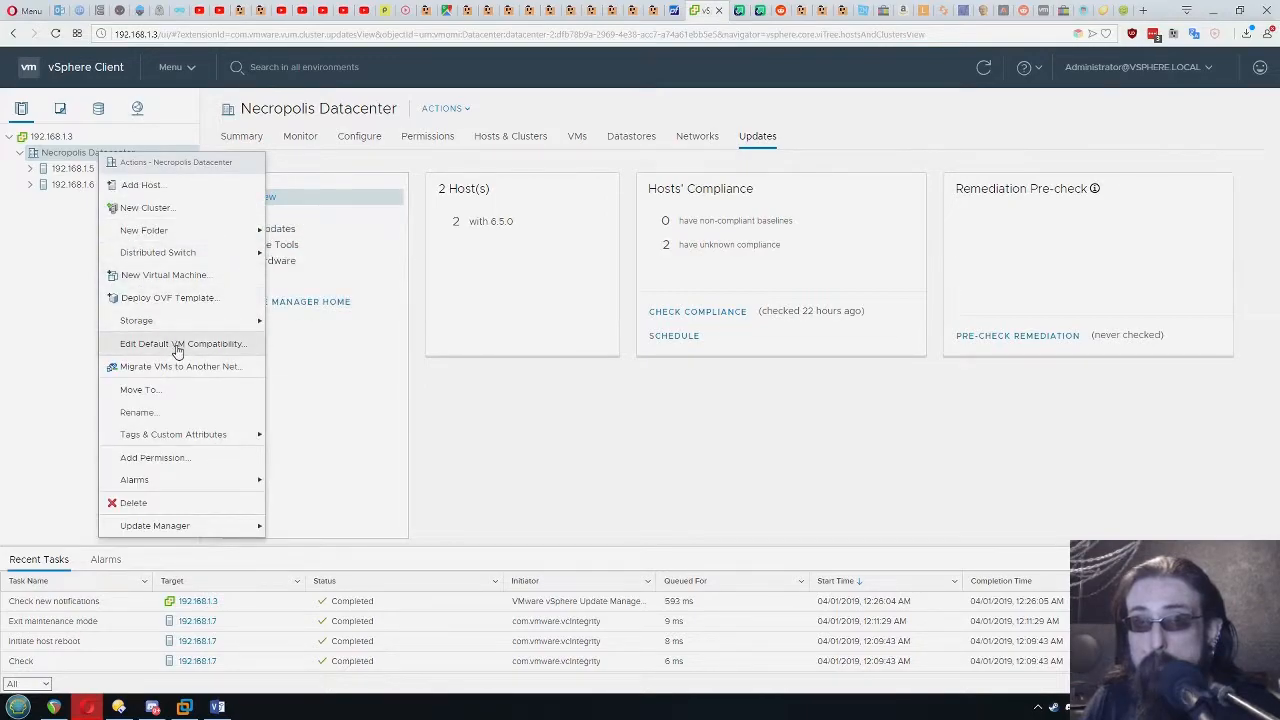
{"action": "left_click", "coordinate": [168, 186]}
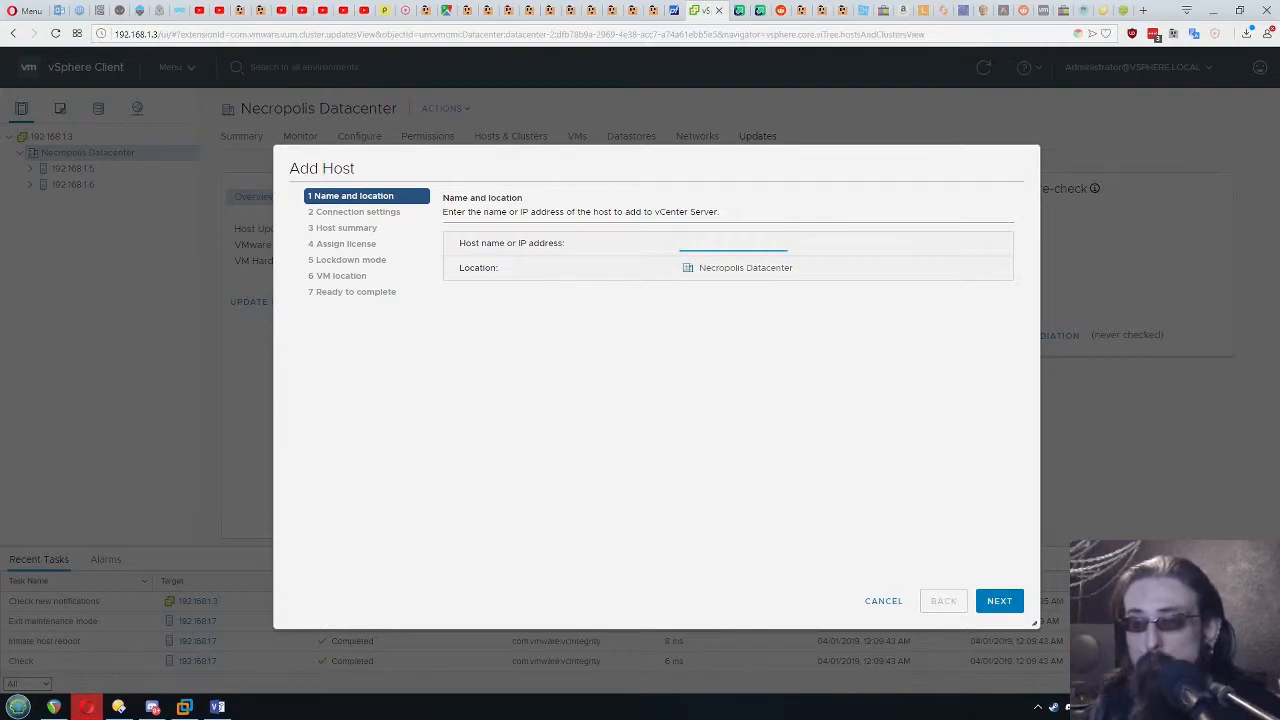
{"action": "type", "text": "192.168.1.7"}
{"action": "left_click_drag", "start_coordinate": [748, 245], "coordinate": [575, 242]}
{"action": "left_click", "coordinate": [998, 601]}
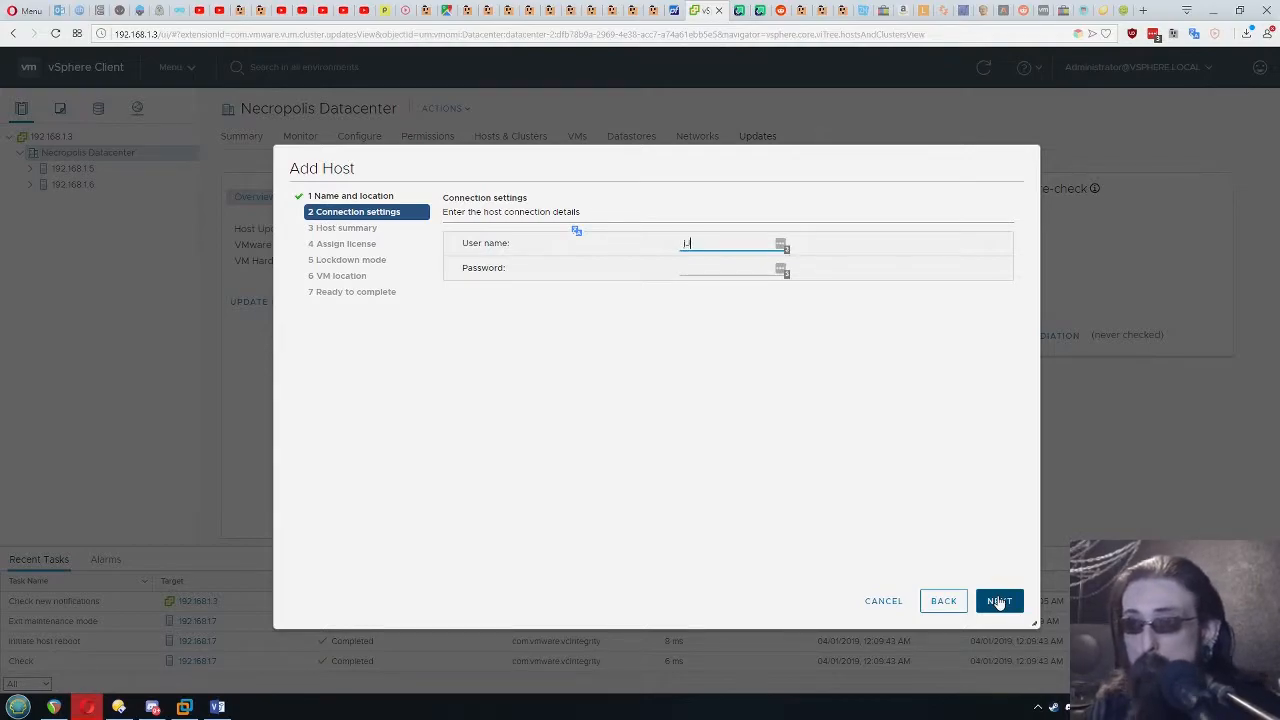
Submit the connection settings and finish adding the host with lockdown mode Disabled and Necropolis Datacenter as the VM location
{"action": "left_click", "coordinate": [998, 601]}
{"action": "left_click", "coordinate": [799, 481]}
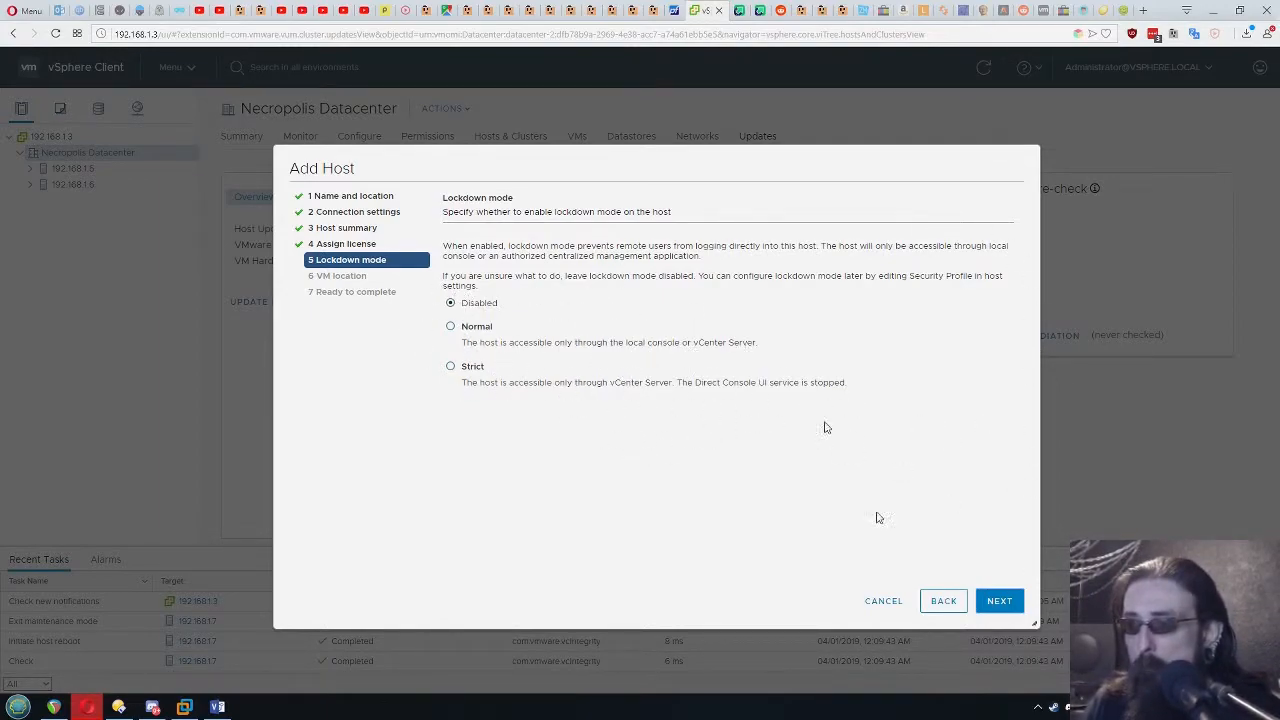
{"action": "left_click", "coordinate": [996, 605]}
{"action": "left_click", "coordinate": [998, 606]}
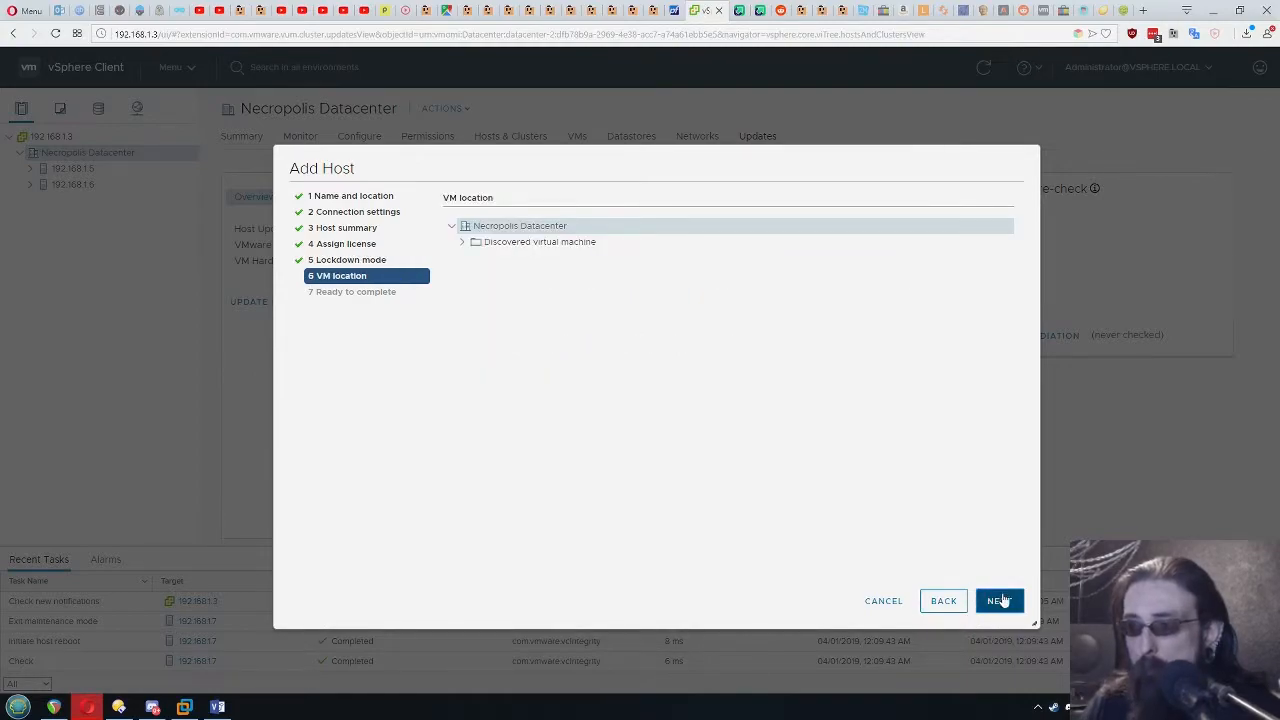
{"action": "left_click", "coordinate": [999, 604]}
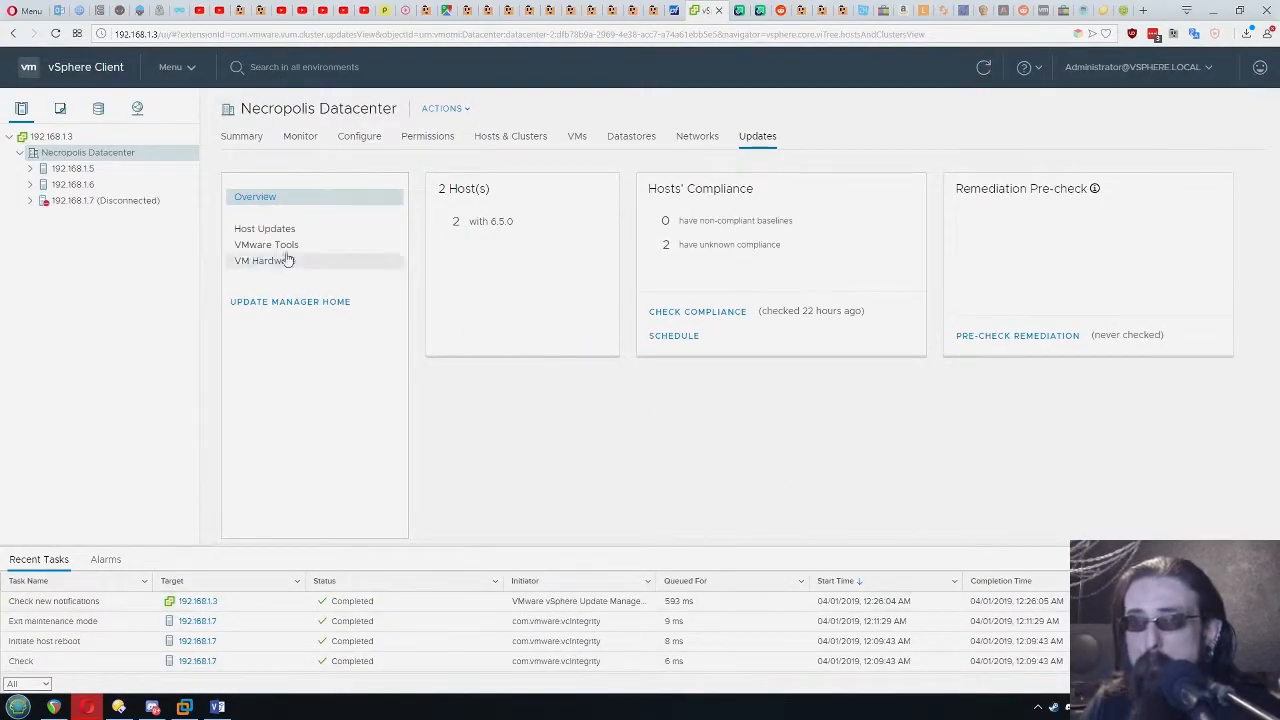
Compare the datastore types and capacities of the hosts 192.168.1.7, 192.168.1.5 and 192.168.1.6
{"action": "left_click", "coordinate": [108, 204]}
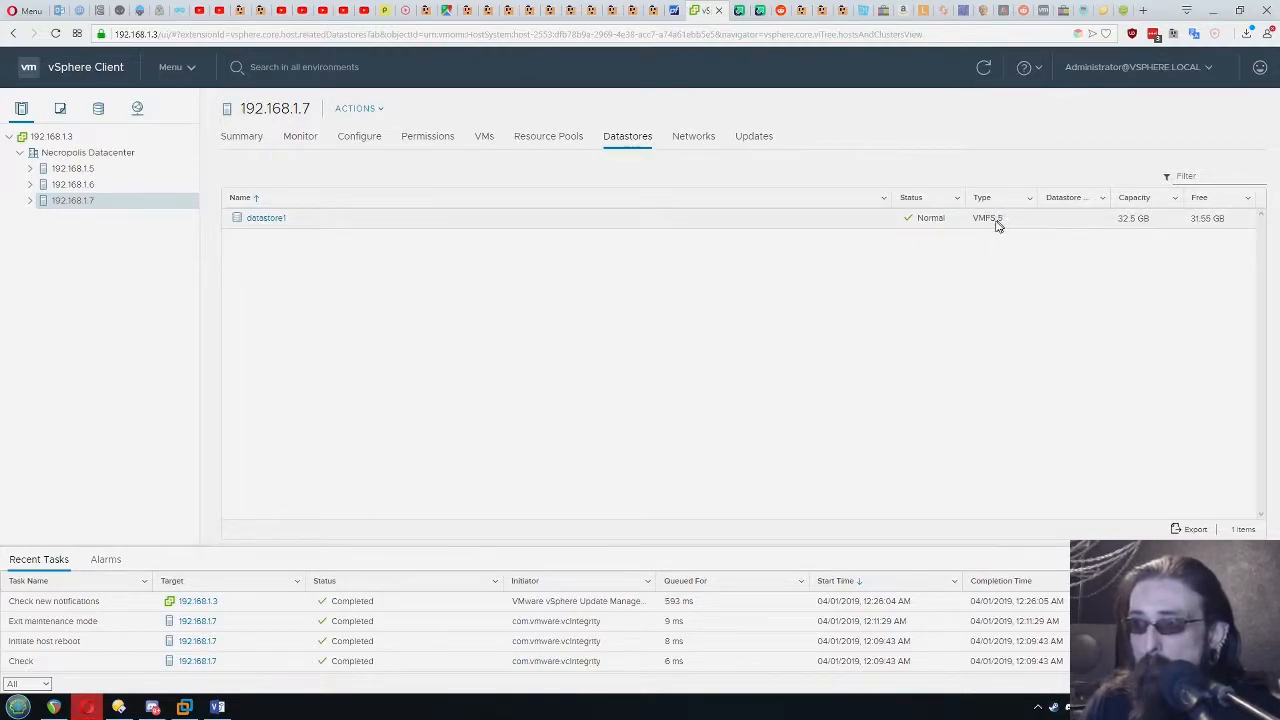
{"action": "left_click", "coordinate": [80, 169]}
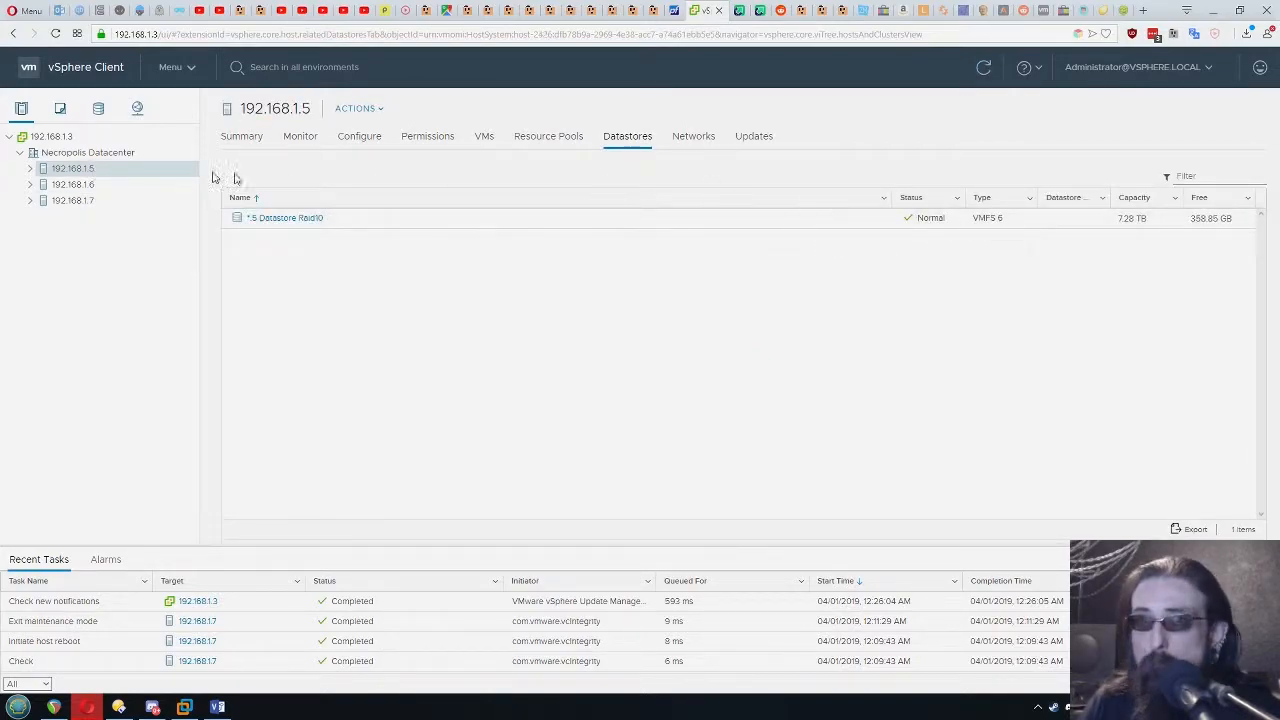
{"action": "left_click", "coordinate": [84, 184]}
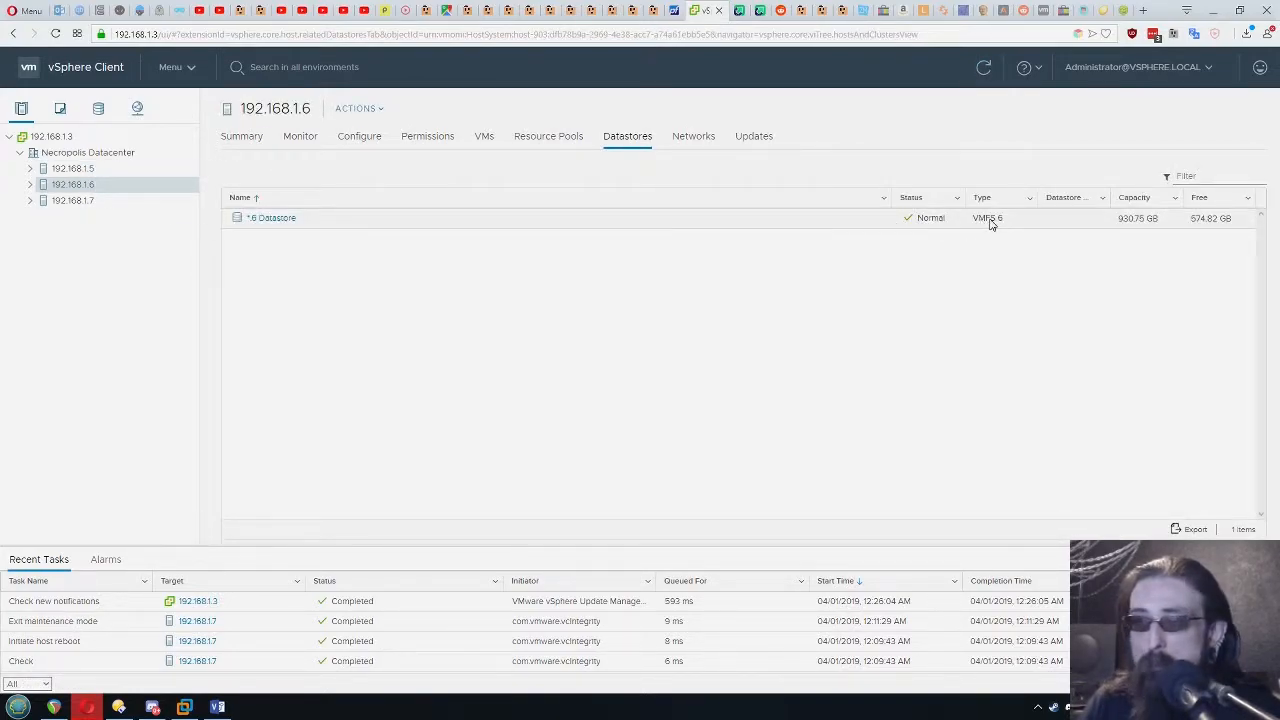
{"action": "left_click", "coordinate": [66, 202]}
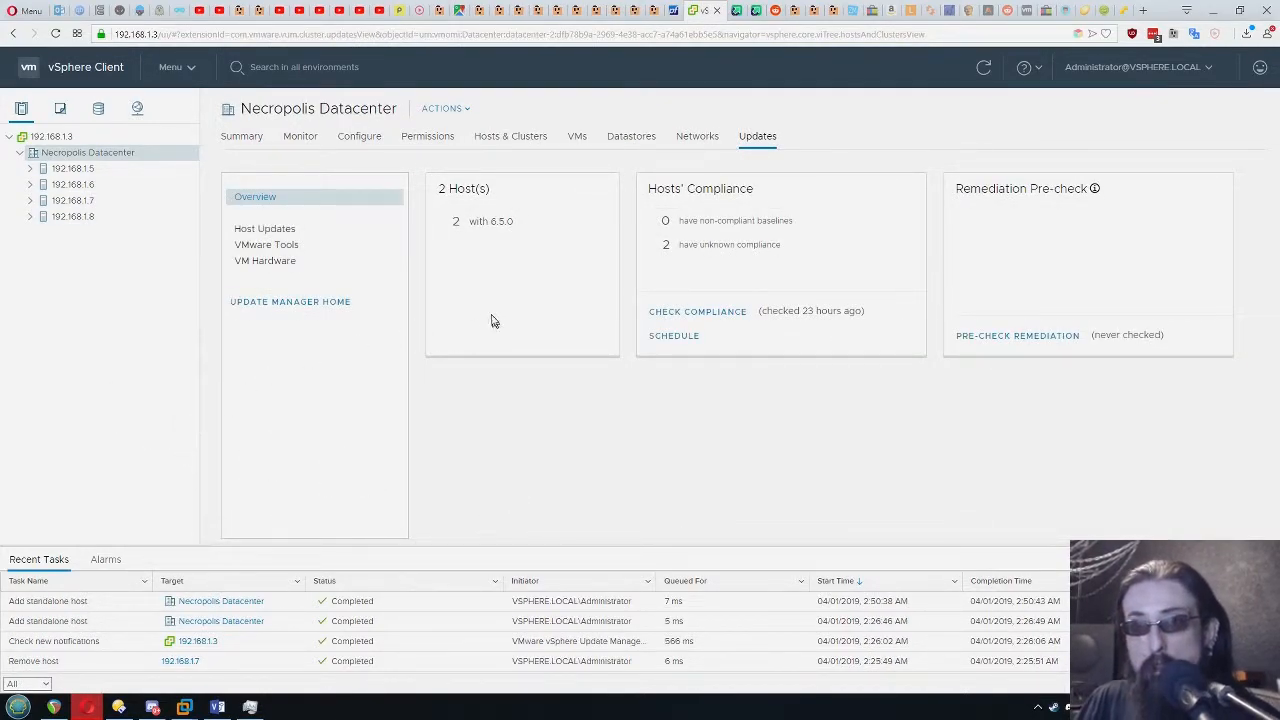
Compare the installed ESXi version and build of the hosts 192.168.1.8 and 192.168.1.7
{"action": "left_click", "coordinate": [97, 216]}
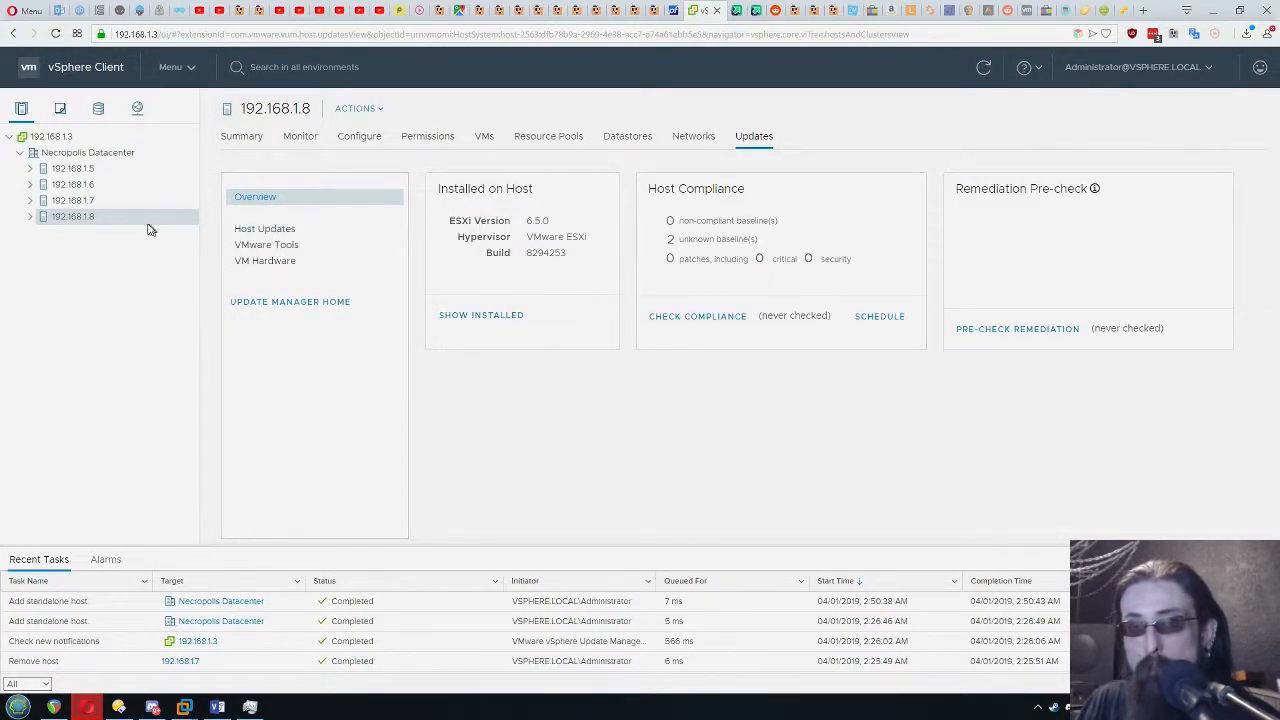
{"action": "left_click", "coordinate": [92, 200]}
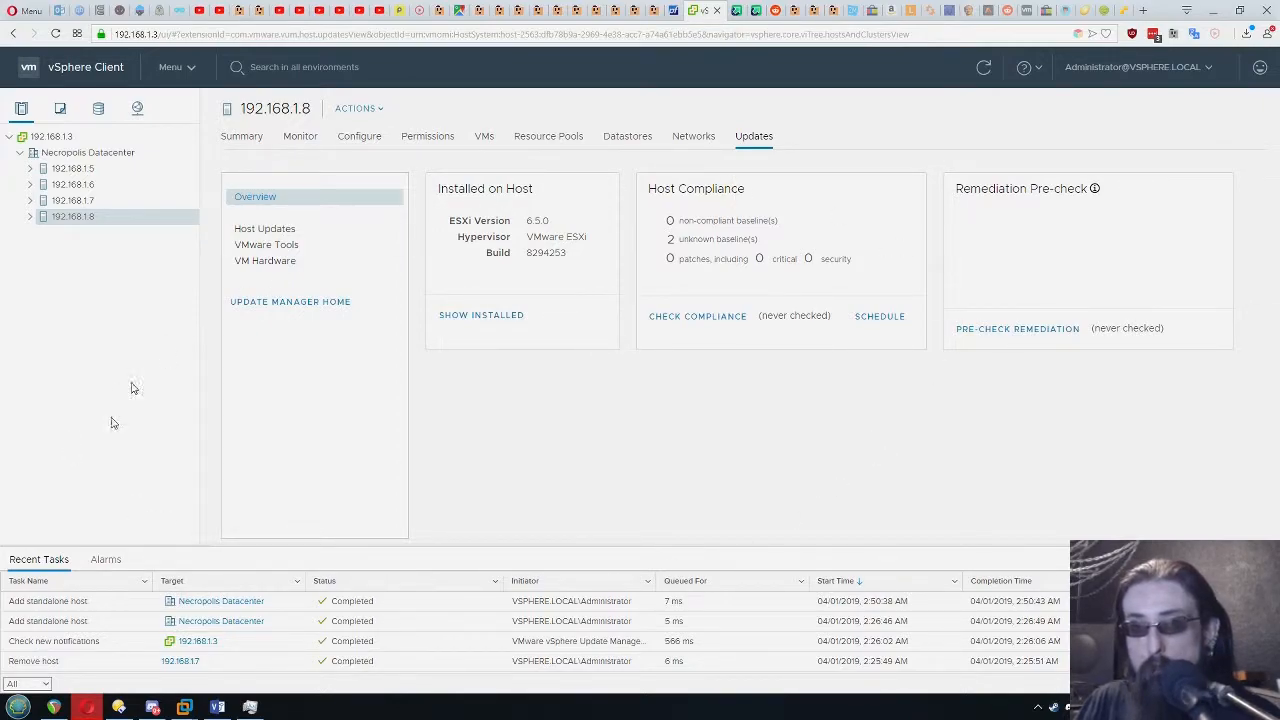
{"action": "left_click", "coordinate": [100, 206]}
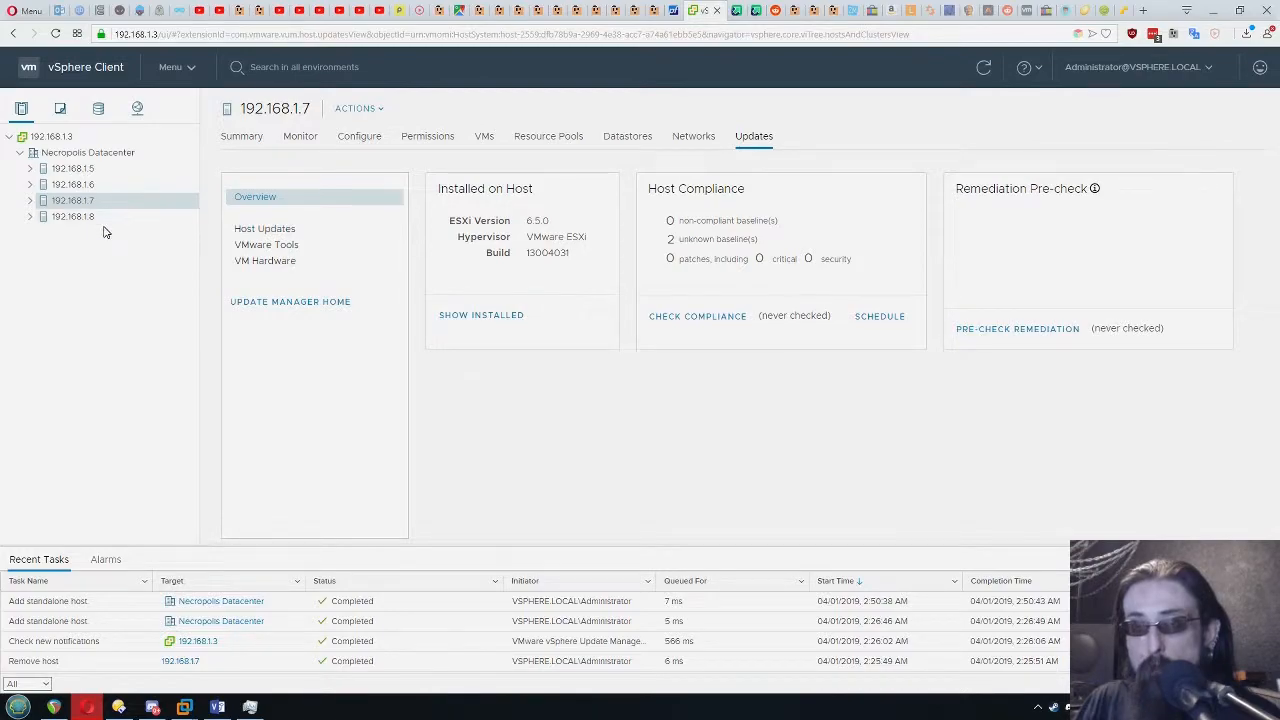
{"action": "left_click", "coordinate": [114, 203]}
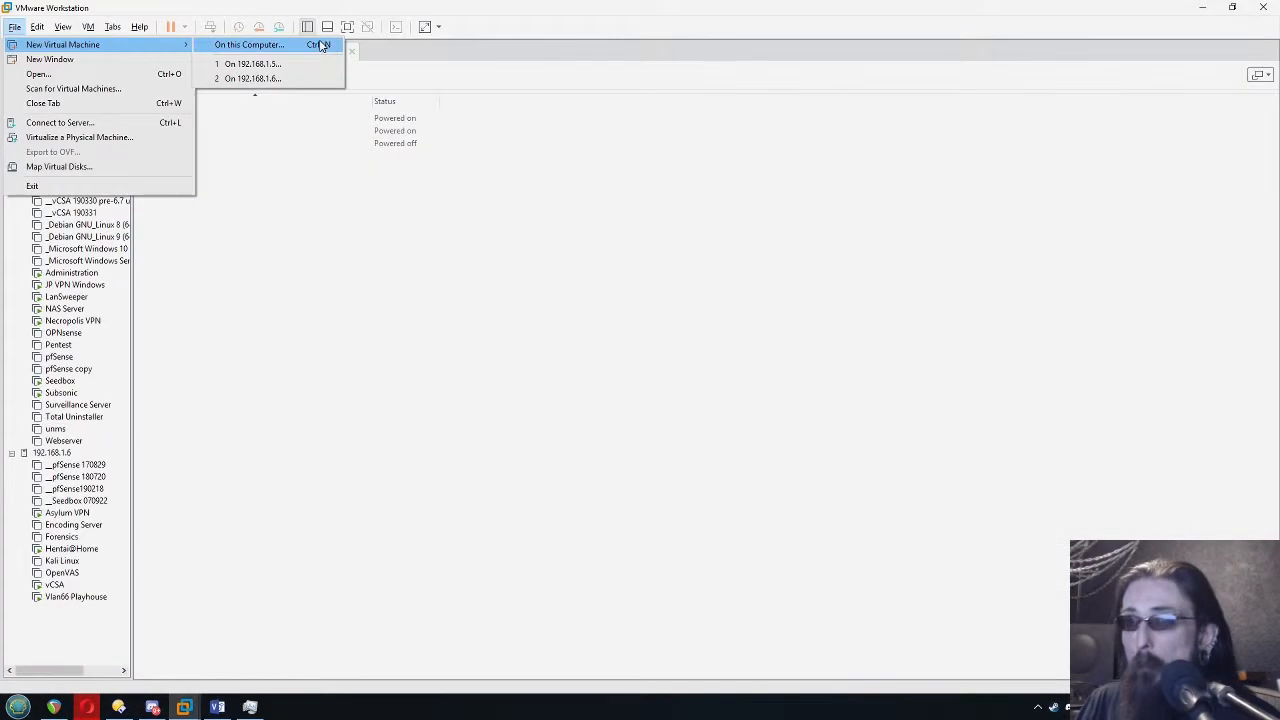
Configure a new custom virtual machine in VMware Workstation with Workstation 15.x compatibility and FreeNAS-11.2-U3.iso as its installer image
{"action": "left_click", "coordinate": [320, 45]}
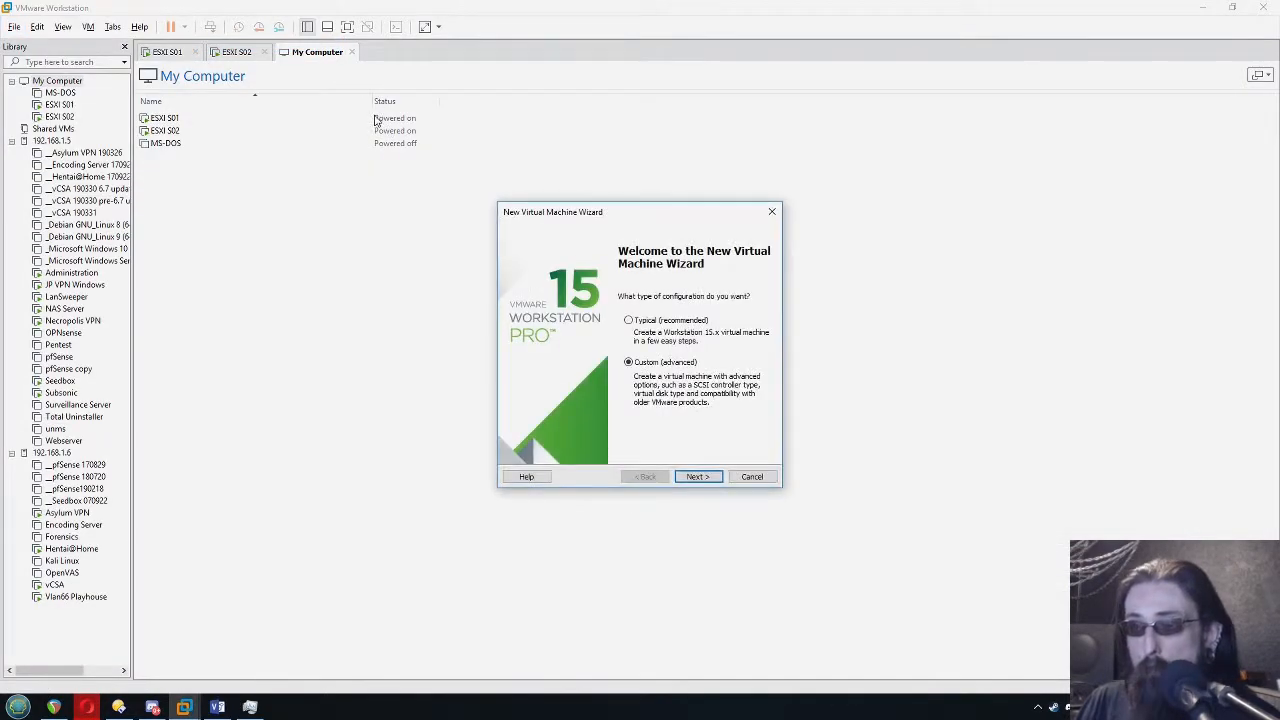
{"action": "left_click", "coordinate": [683, 482]}
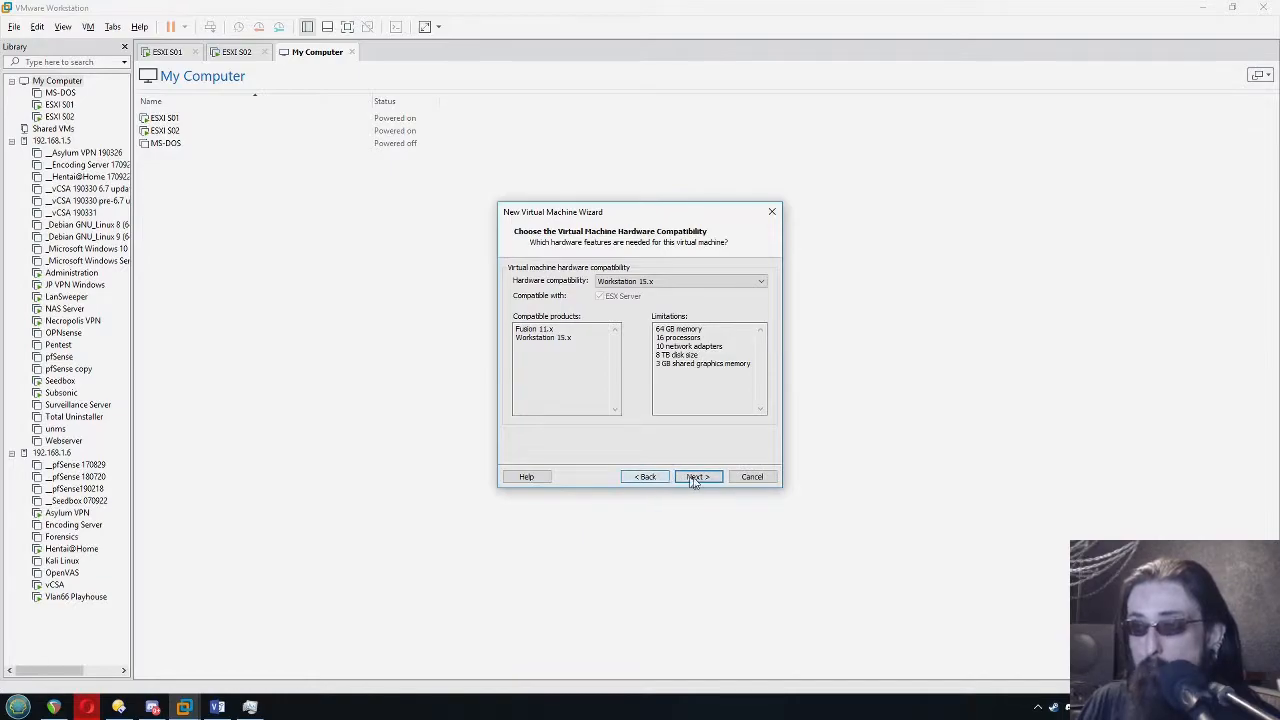
{"action": "left_click", "coordinate": [690, 477]}
{"action": "left_click", "coordinate": [740, 366]}
{"action": "key", "text": "Down"}
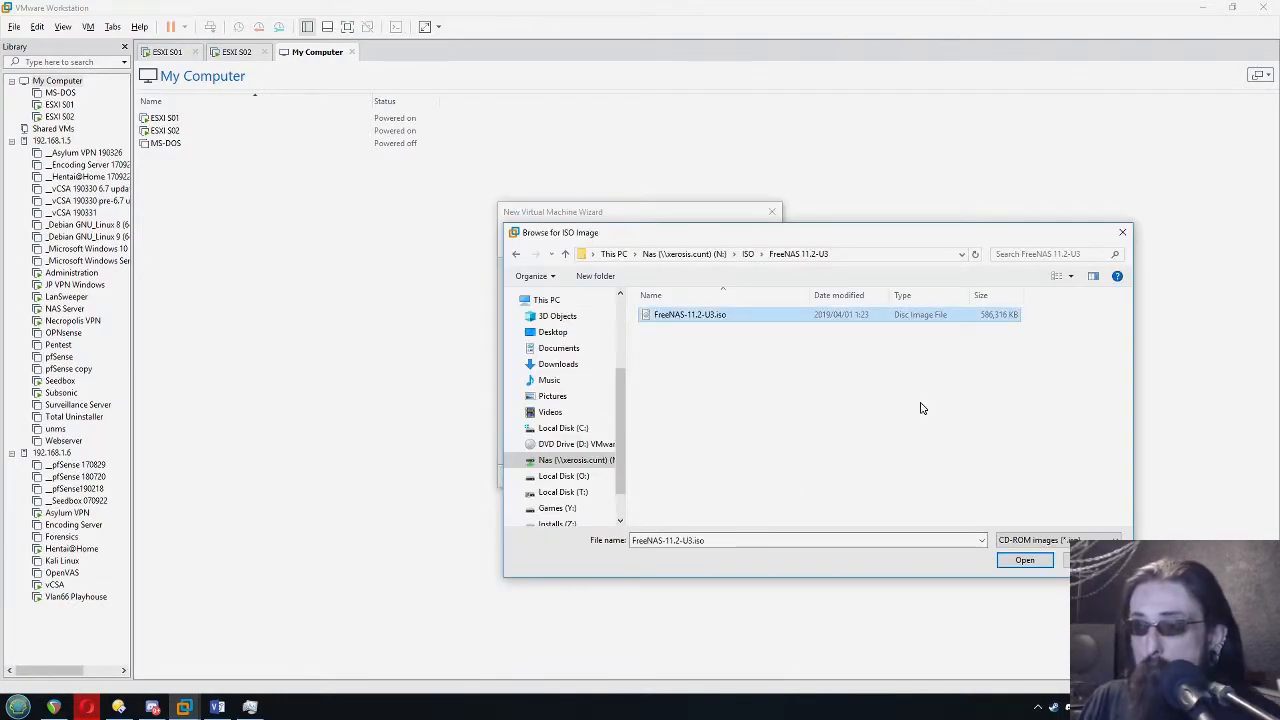
{"action": "key", "text": "Return"}
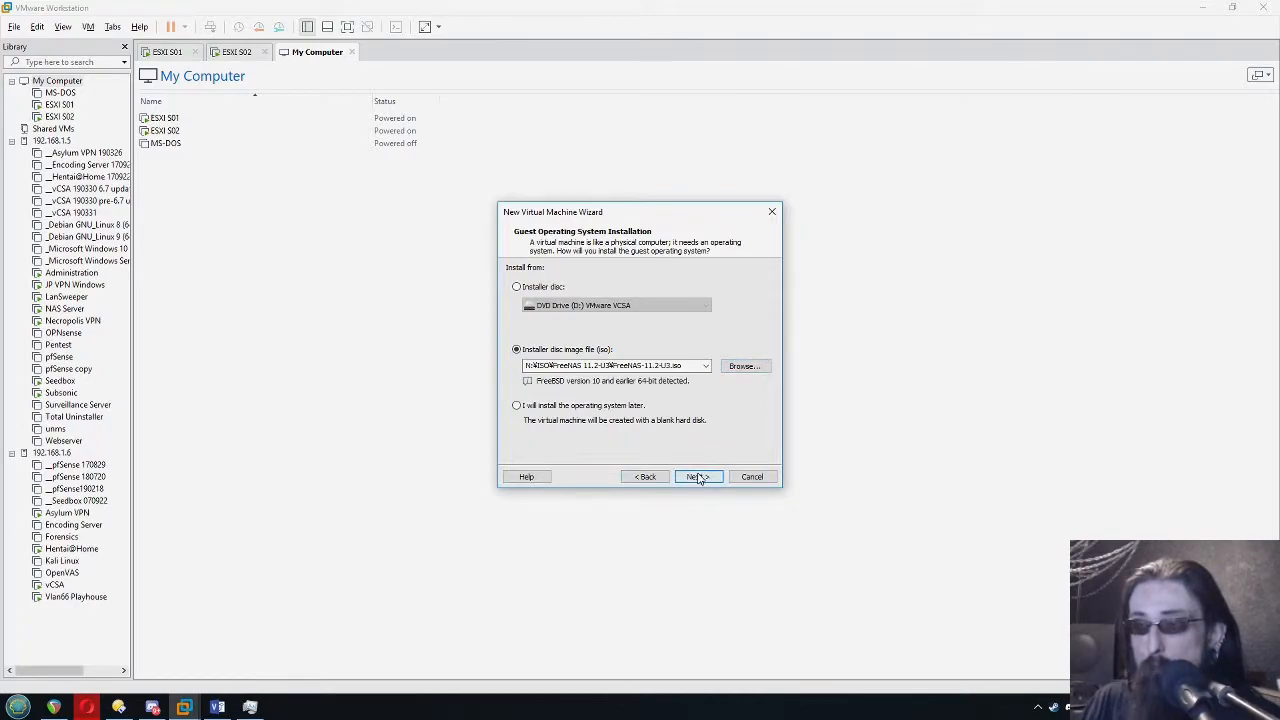
{"action": "left_click", "coordinate": [697, 477]}
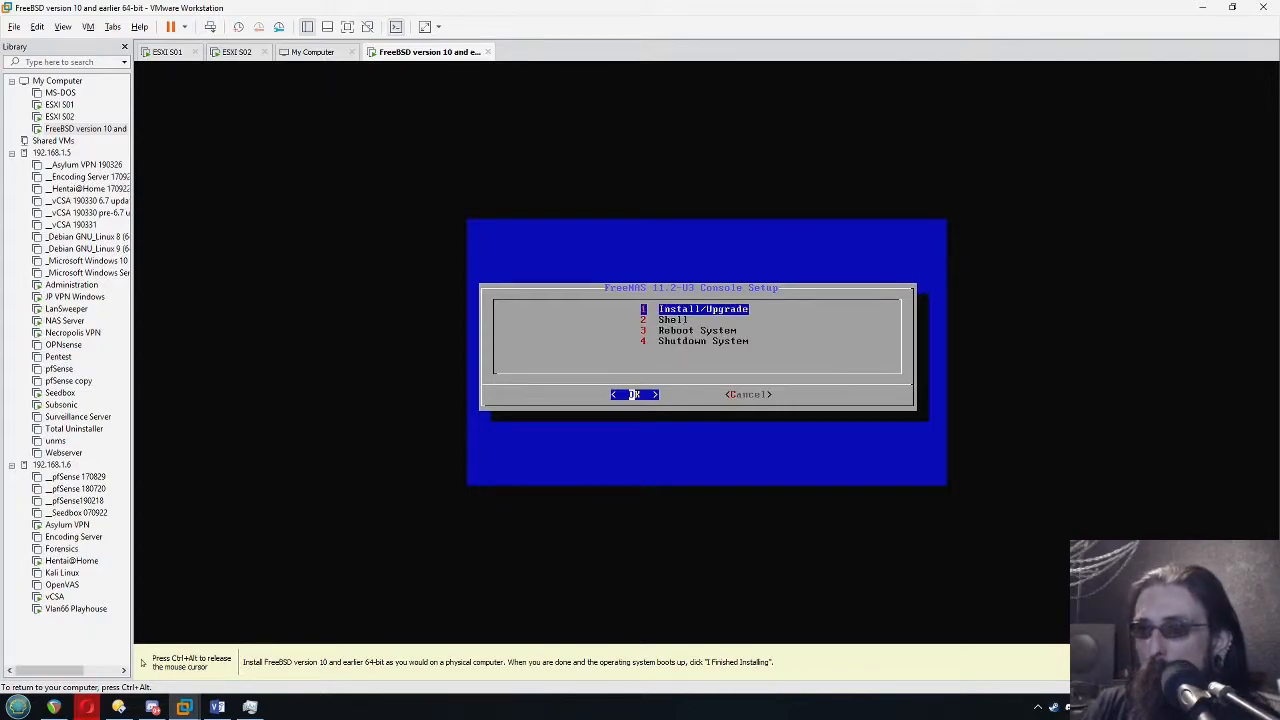
Start the FreeNAS Install/Upgrade, continue despite the low RAM, and choose the 20 GiB drive da0 as the destination
{"action": "key", "text": "Return"}
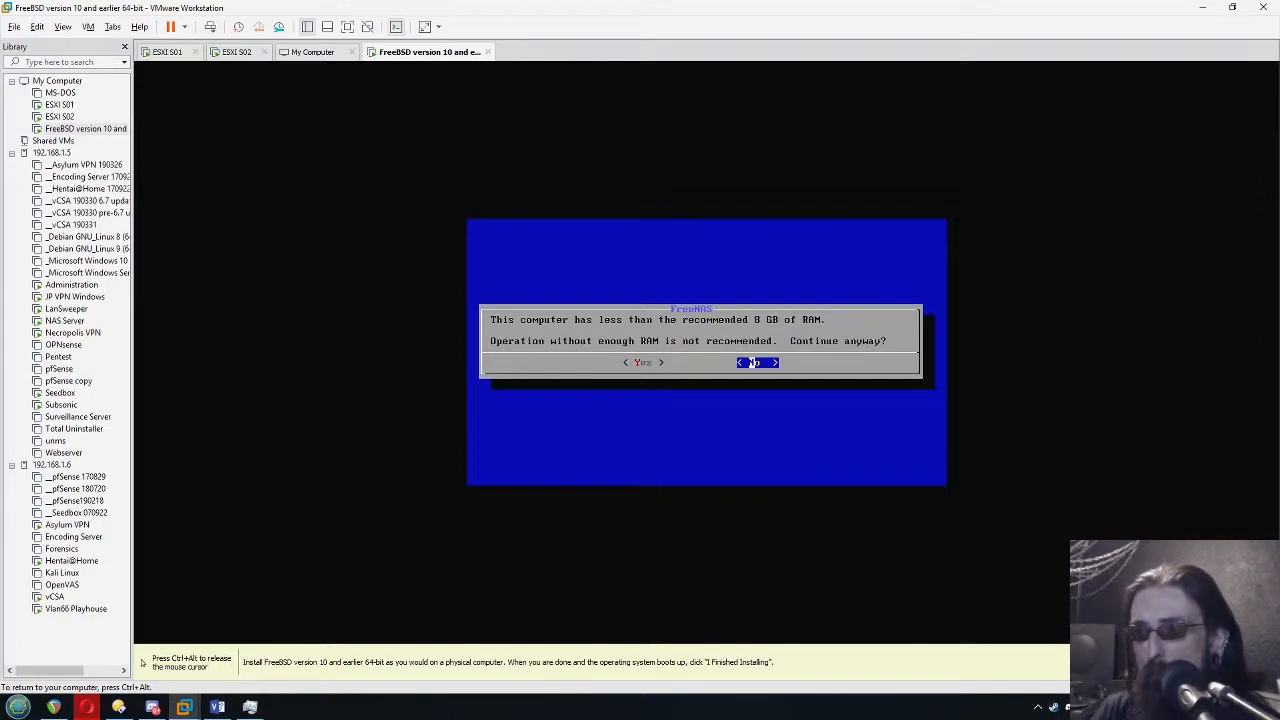
{"action": "key", "text": "Left"}
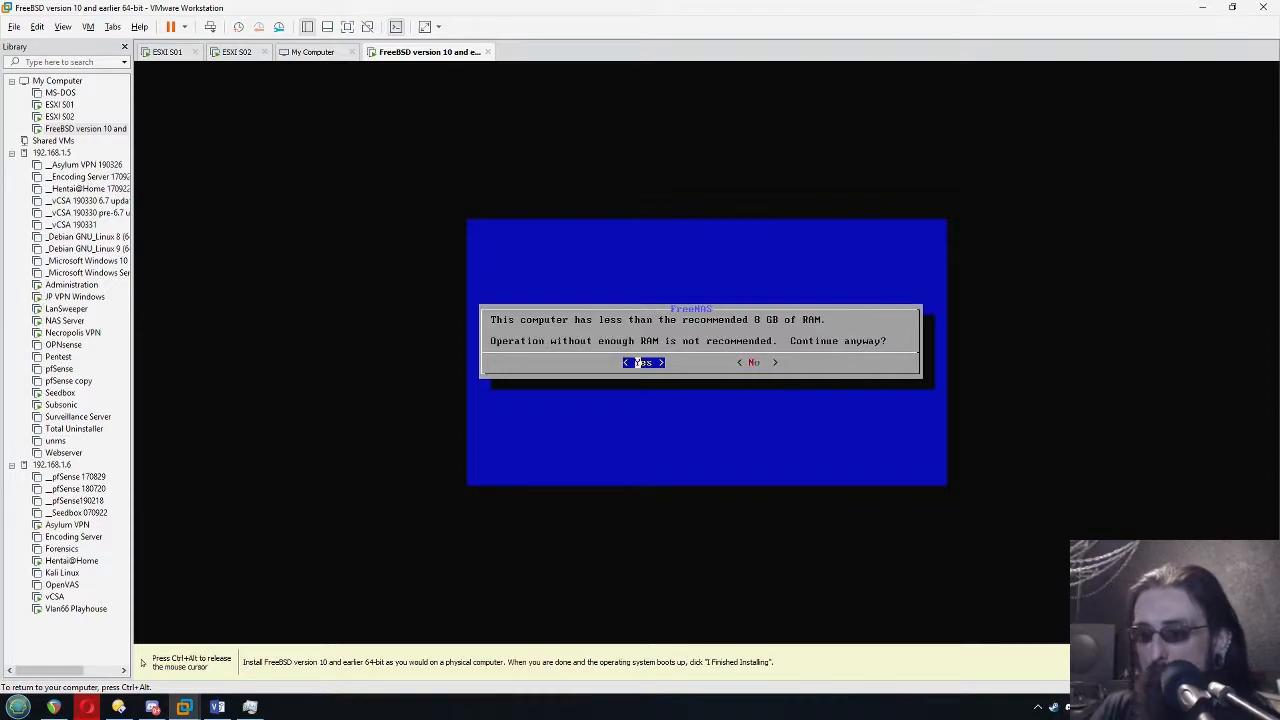
{"action": "key", "text": "Return"}
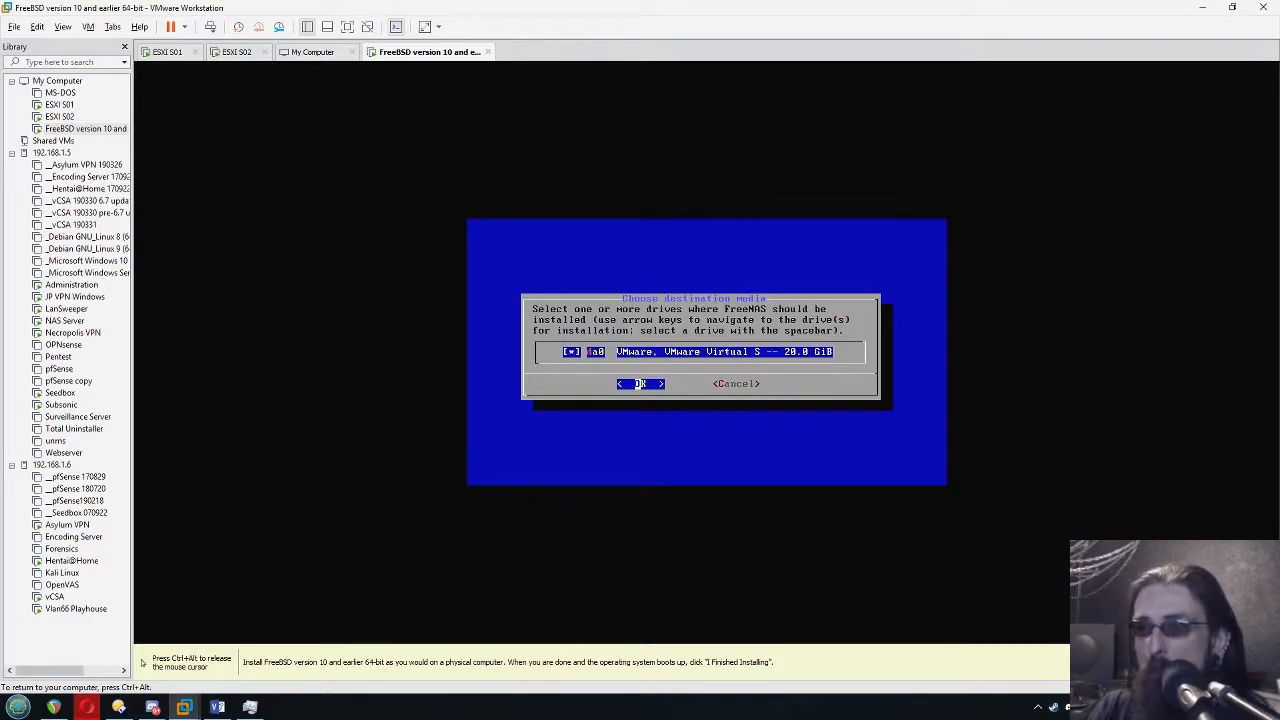
{"action": "key", "text": "Return"}
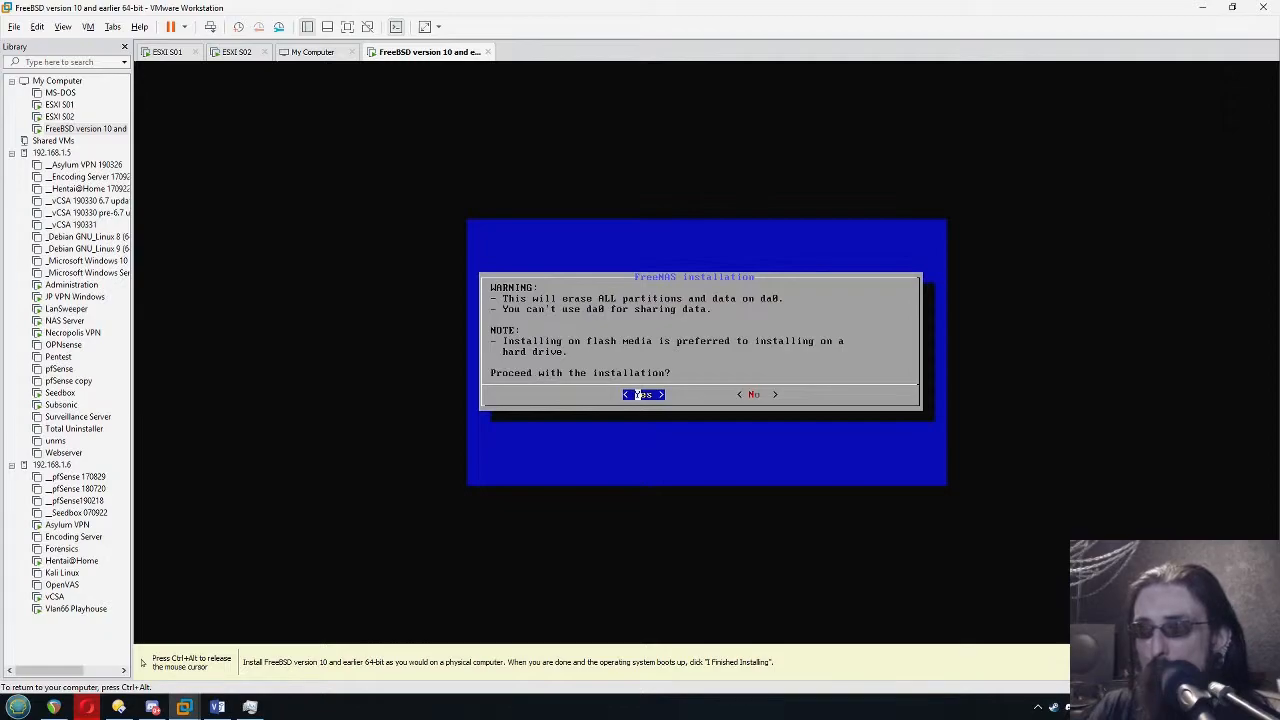
Confirm erasing da0 and run the FreeNAS installation with the Boot via BIOS mode
{"action": "key", "text": "Return"}
{"action": "key", "text": "Return"}
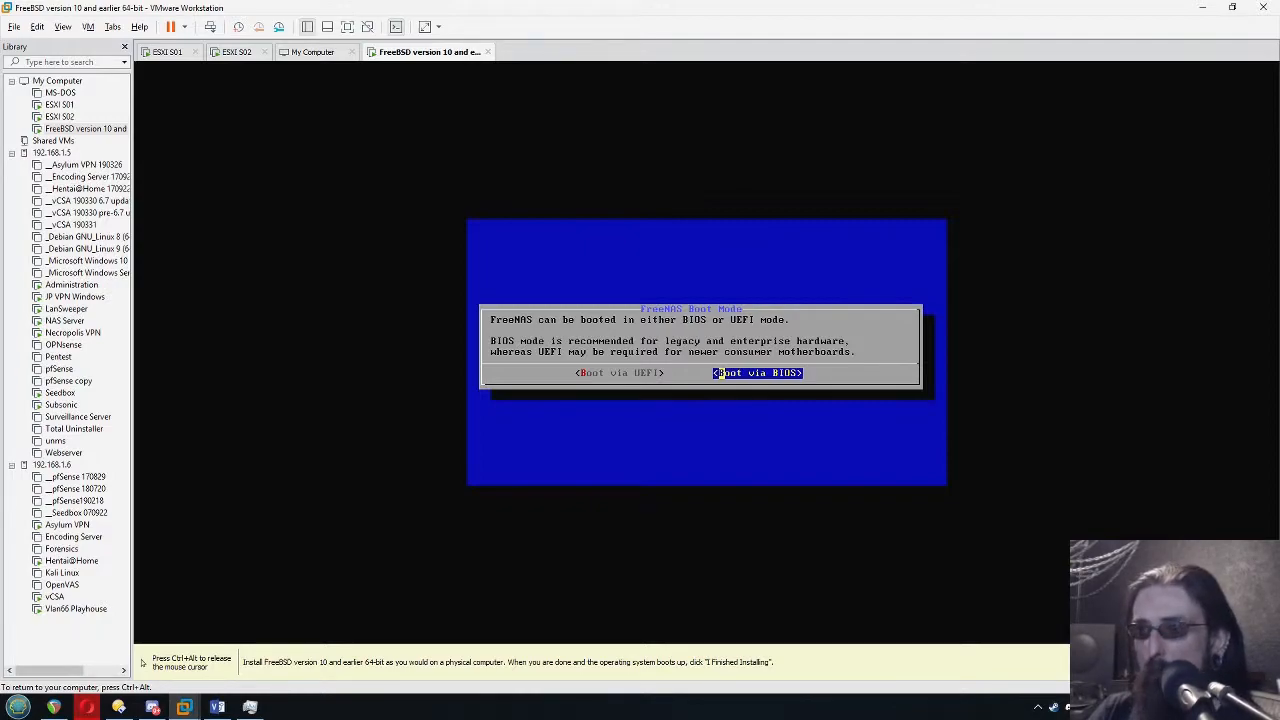
{"action": "key", "text": "Return"}
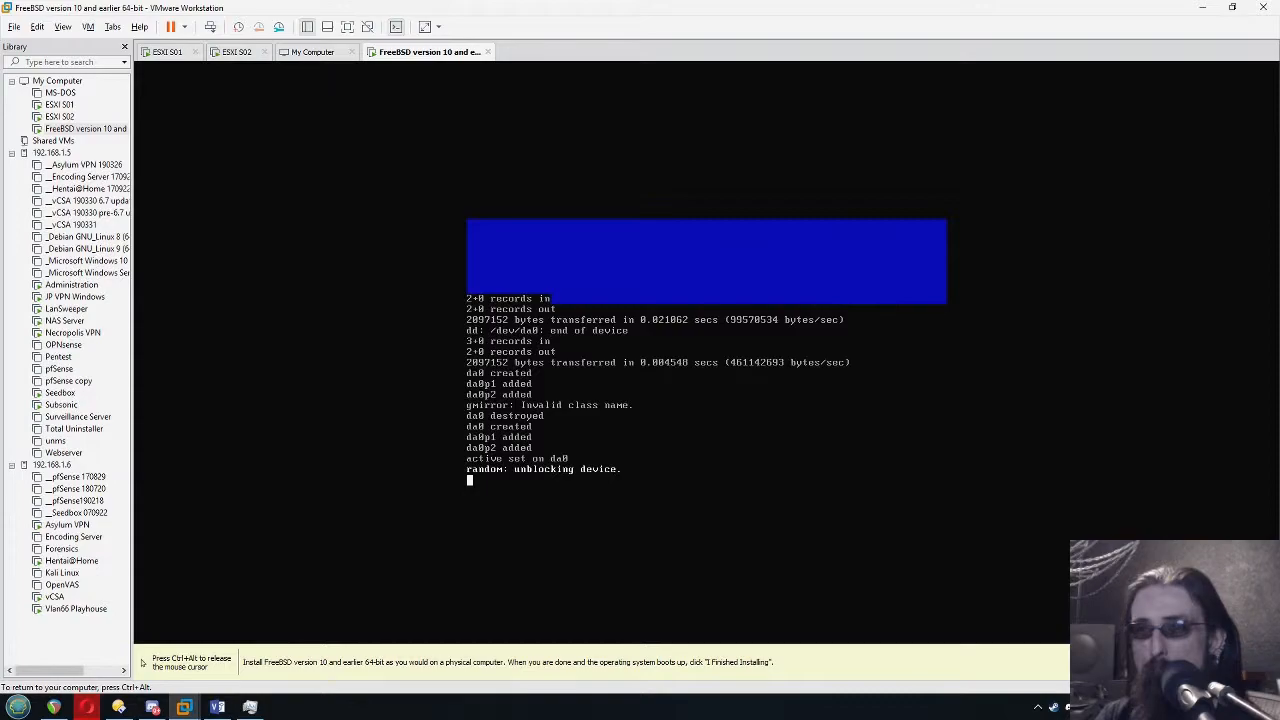
Disconnect the installer ISO from the FreeNAS virtual machine's CD/DVD drive, turn off connecting at power on, and override the guest's lock
{"action": "key", "text": "ctrl+alt"}
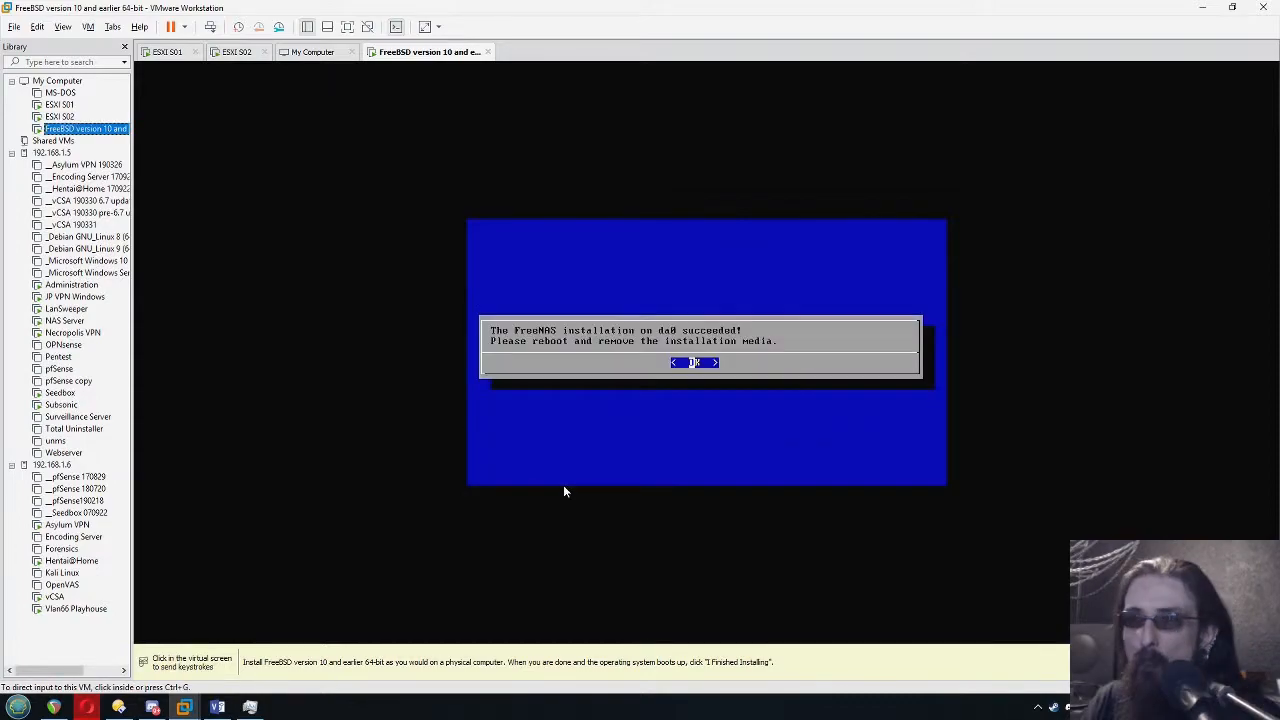
{"action": "left_click", "coordinate": [692, 363]}
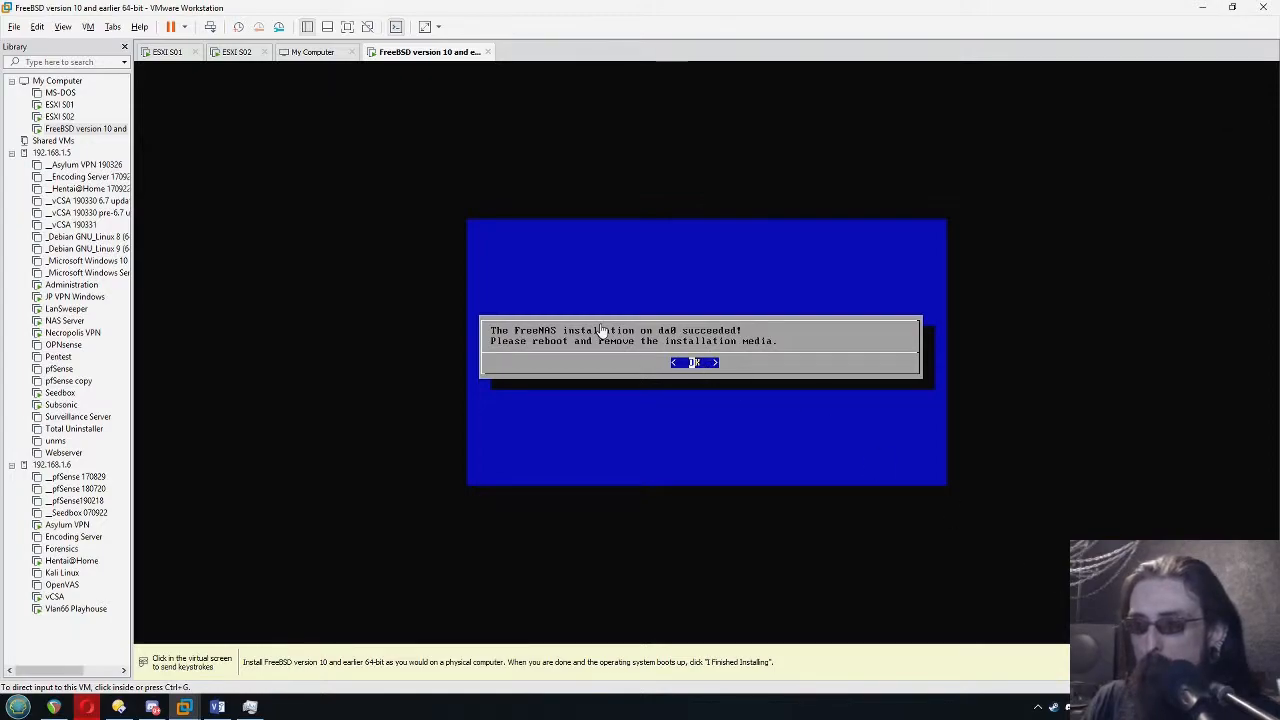
{"action": "key", "text": "ctrl+d"}
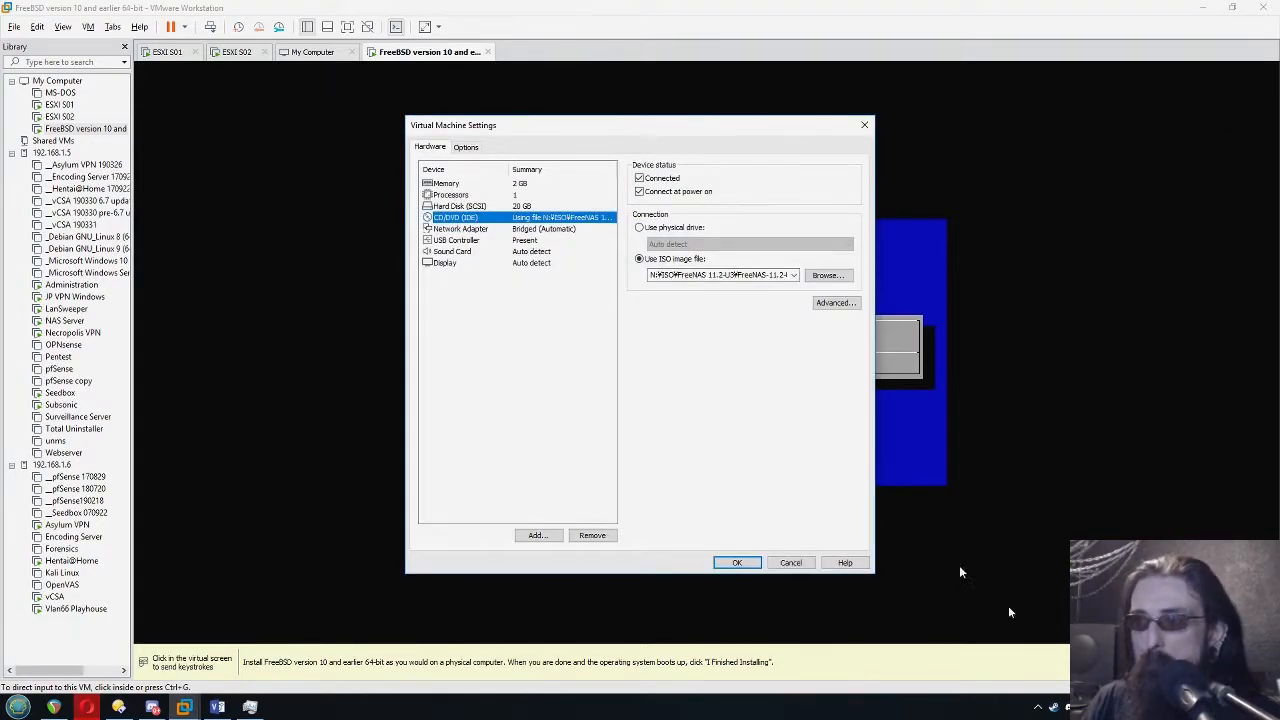
{"action": "left_click", "coordinate": [639, 190]}
{"action": "left_click", "coordinate": [639, 178]}
{"action": "left_click", "coordinate": [738, 563]}
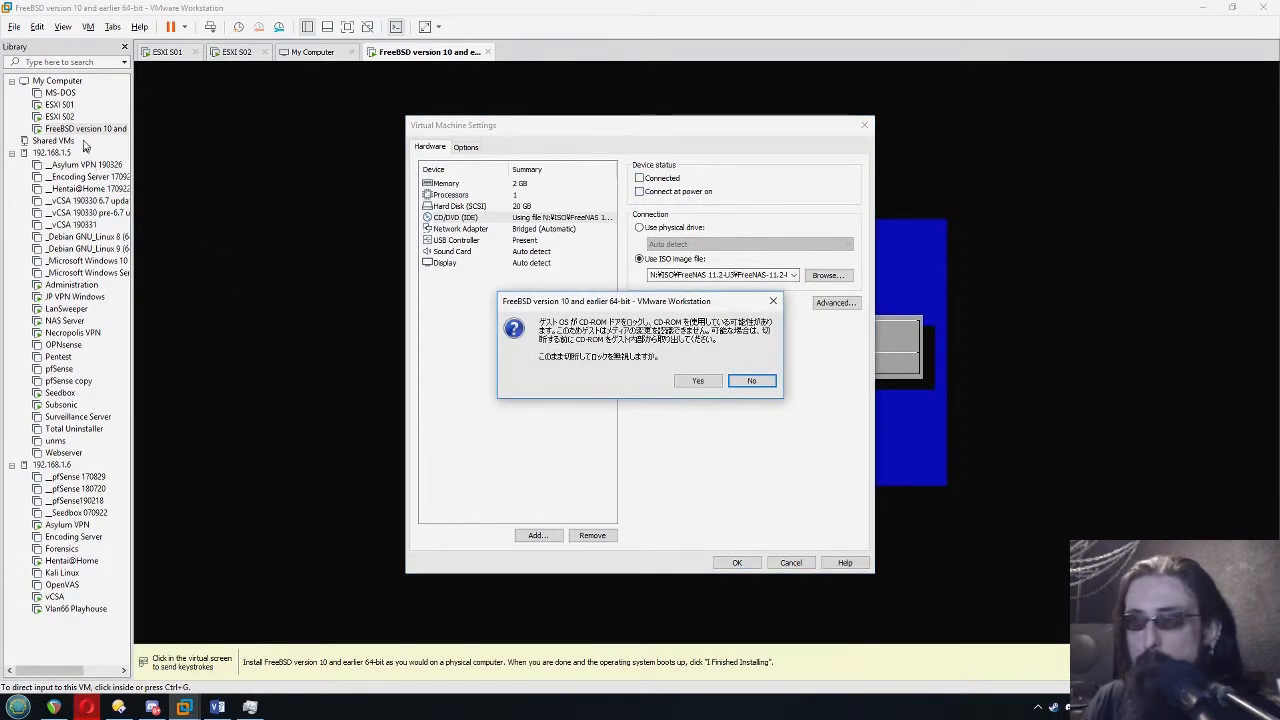
{"action": "left_click", "coordinate": [698, 382]}
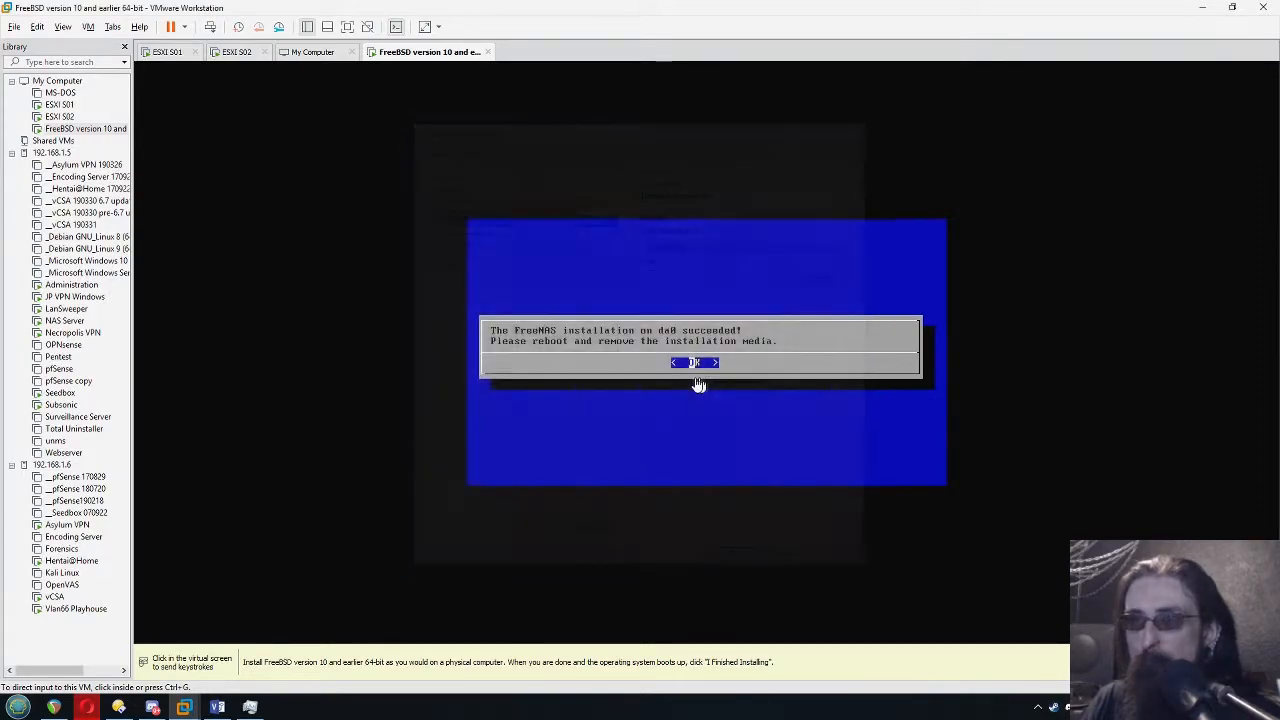
Add a new SCSI virtual hard disk to the FreeBSD virtual machine that runs FreeNAS, creating a new virtual disk for it
{"action": "right_click", "coordinate": [60, 116]}
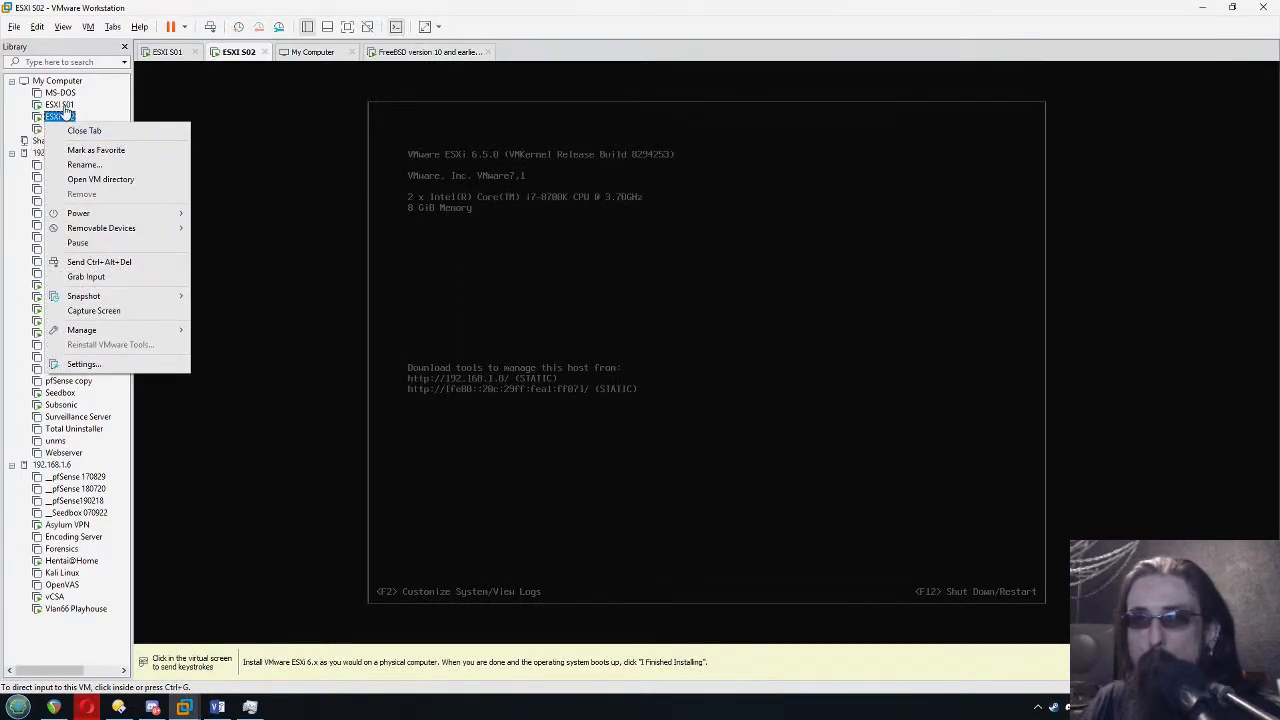
{"action": "left_click", "coordinate": [70, 128]}
{"action": "right_click", "coordinate": [68, 129]}
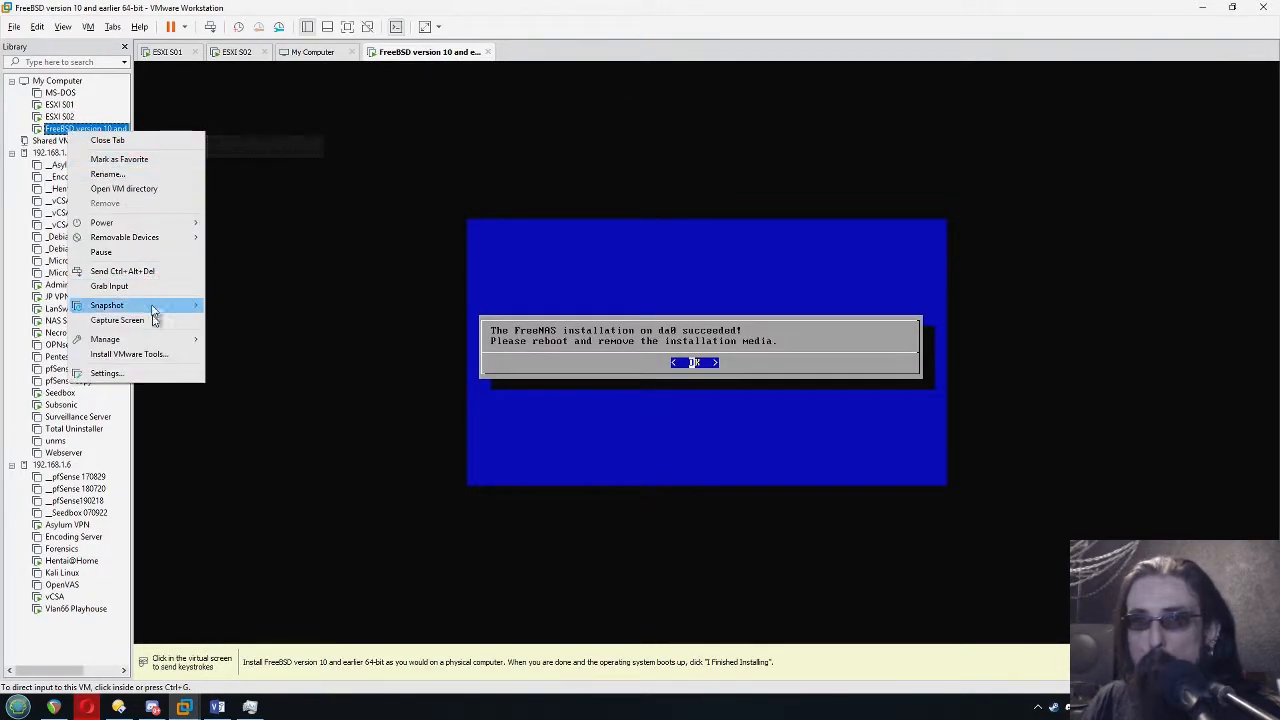
{"action": "left_click", "coordinate": [172, 374]}
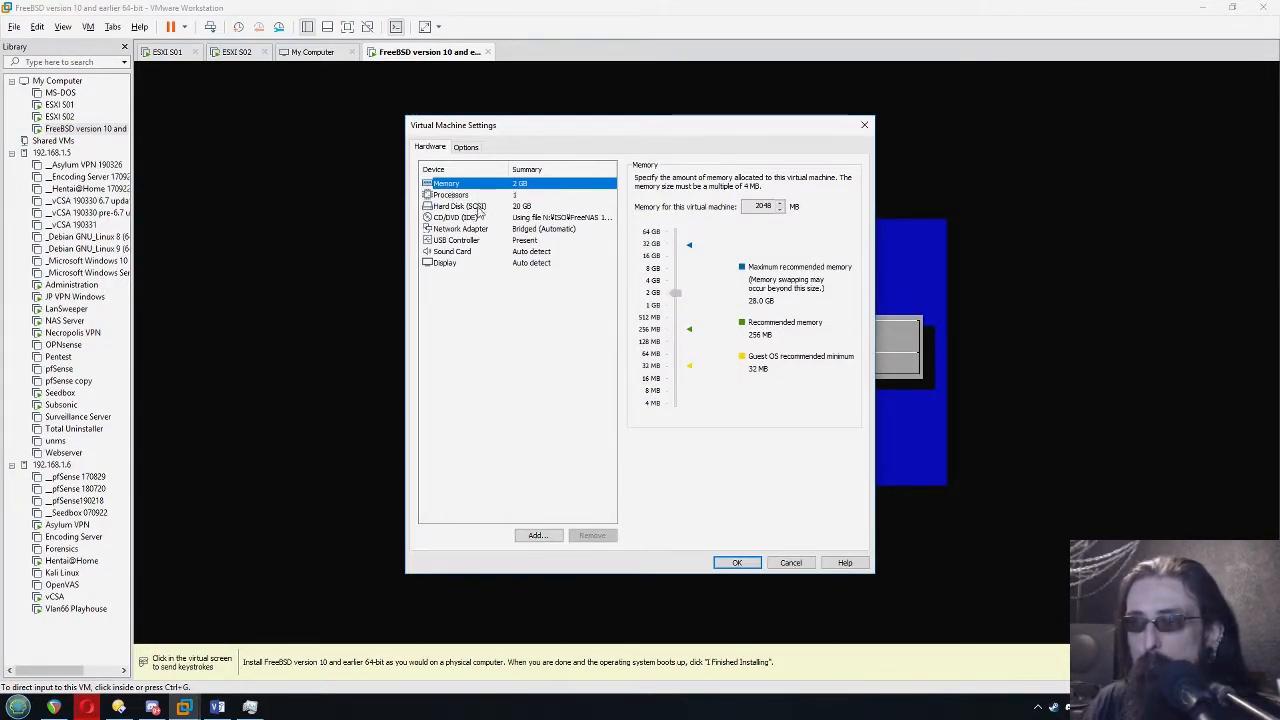
{"action": "left_click", "coordinate": [536, 536]}
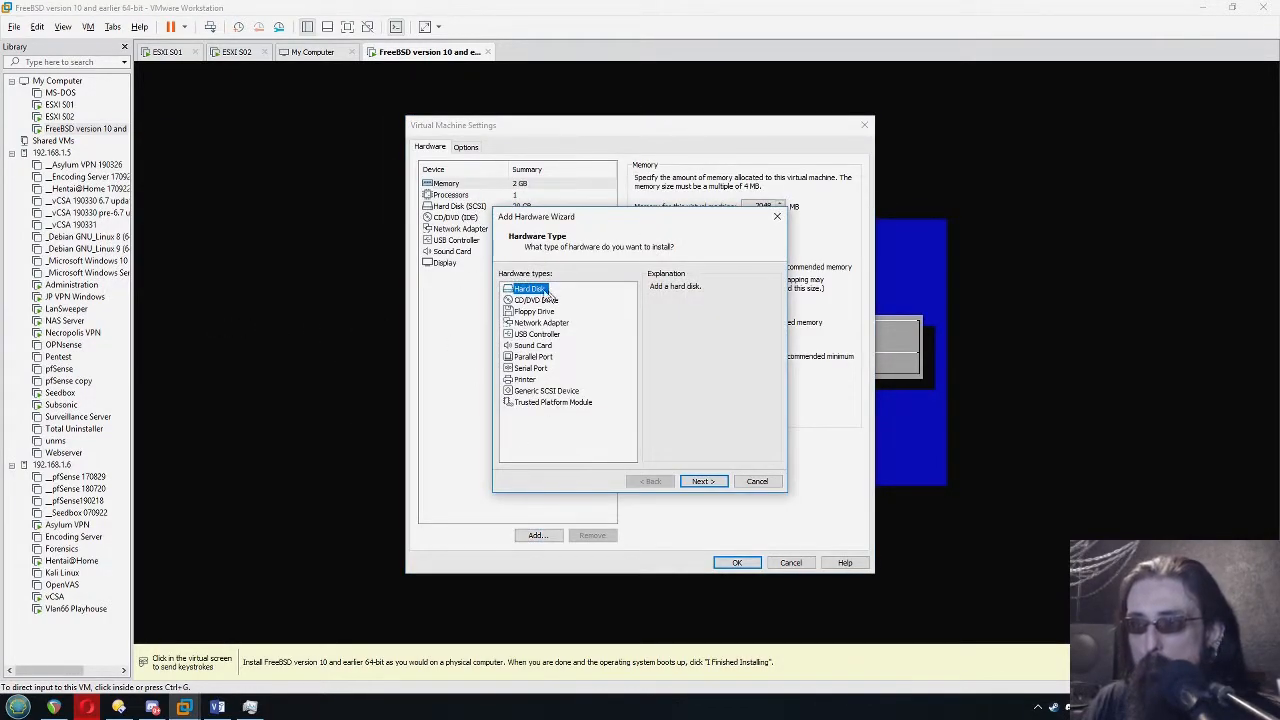
{"action": "left_click", "coordinate": [702, 481]}
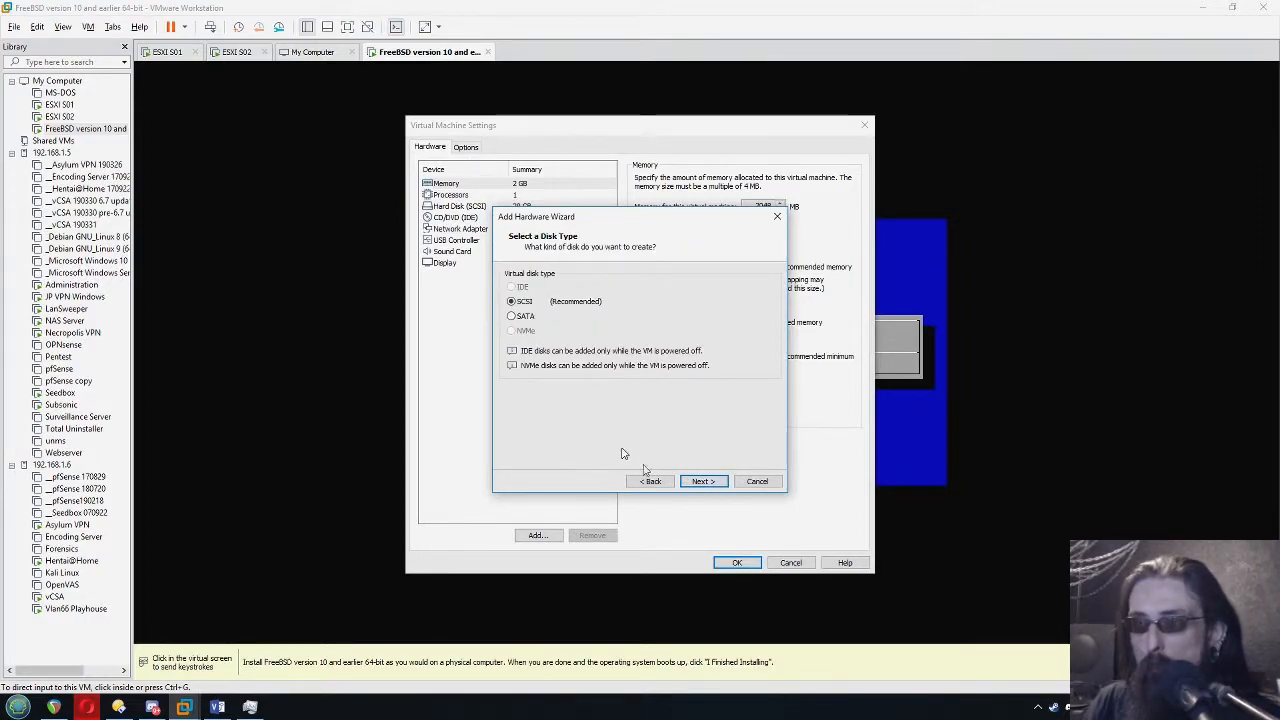
{"action": "left_click", "coordinate": [705, 482]}
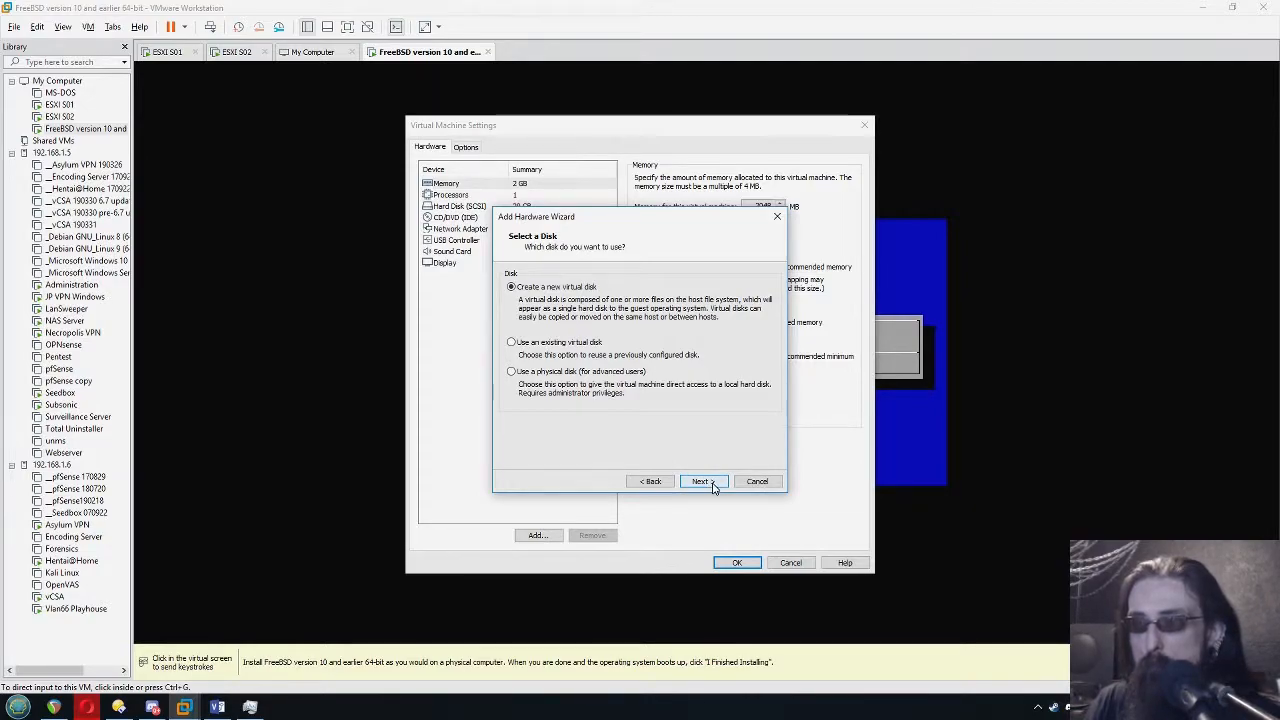
{"action": "left_click", "coordinate": [713, 486]}
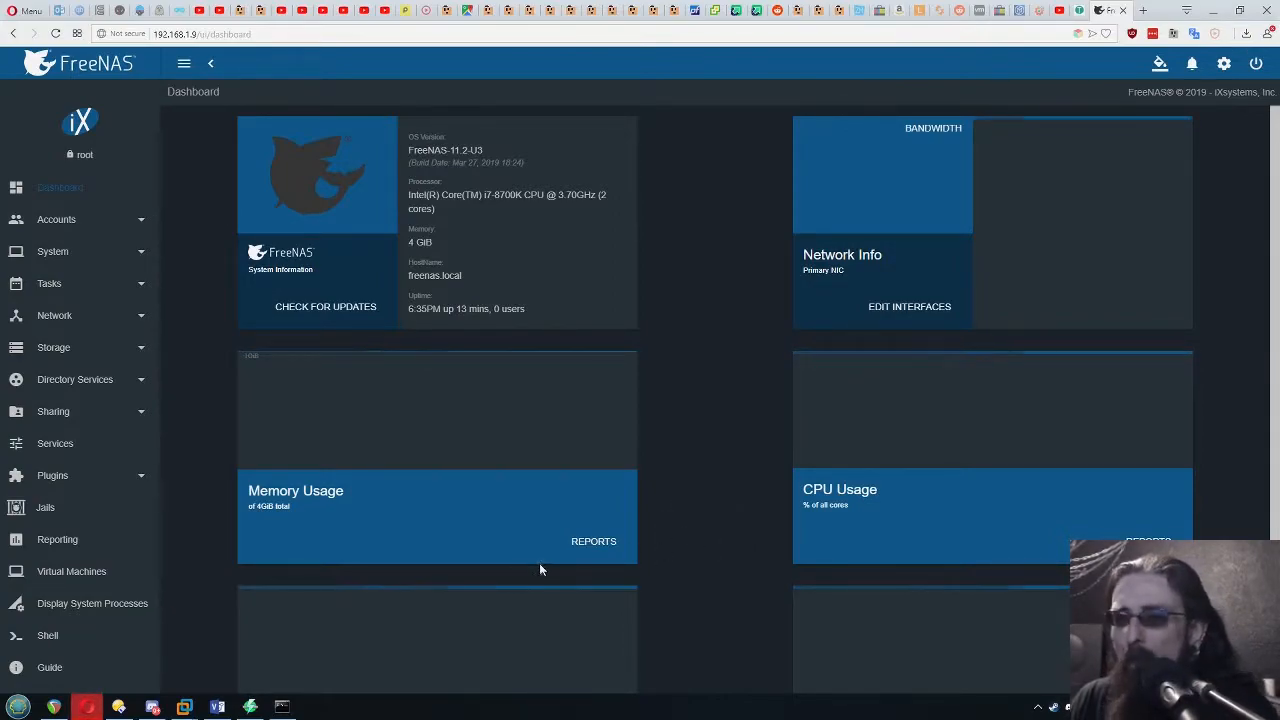
Switch to VMware Workstation and place the ESXI S01 virtual machine ahead of ESXI S02 in the open consoles' order
{"action": "mouse_move", "coordinate": [186, 708]}
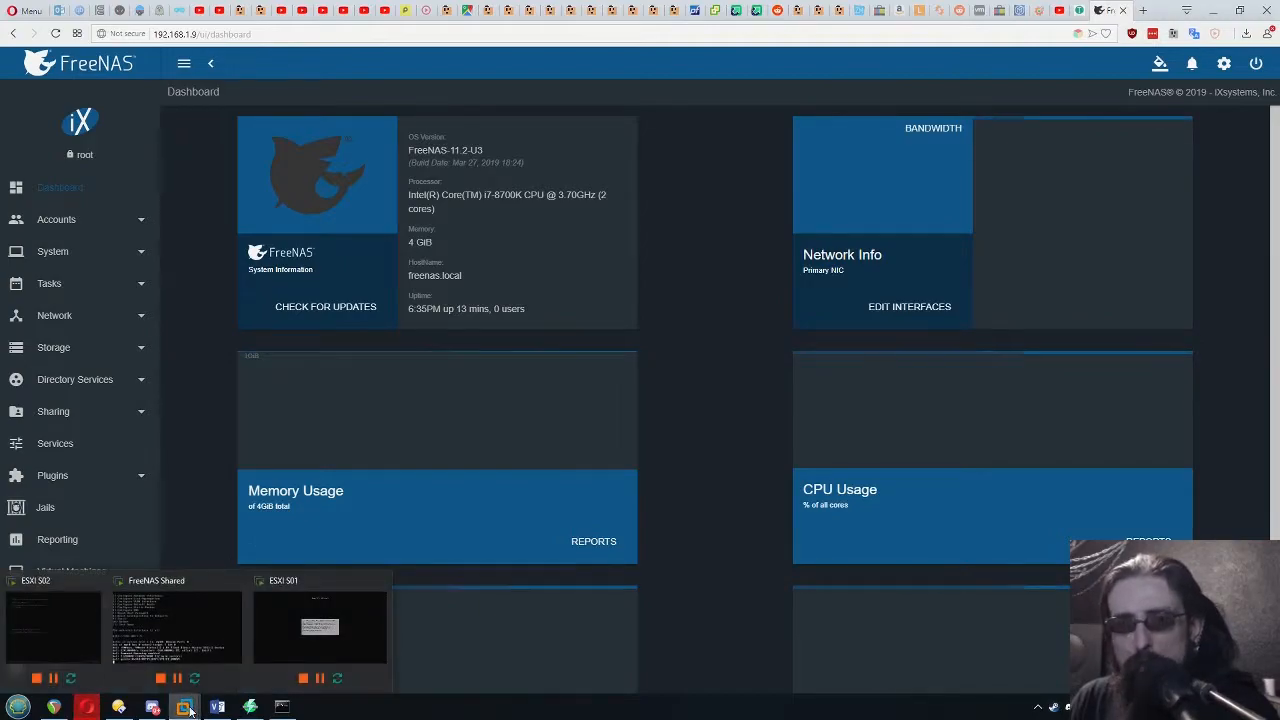
{"action": "left_click", "coordinate": [53, 627]}
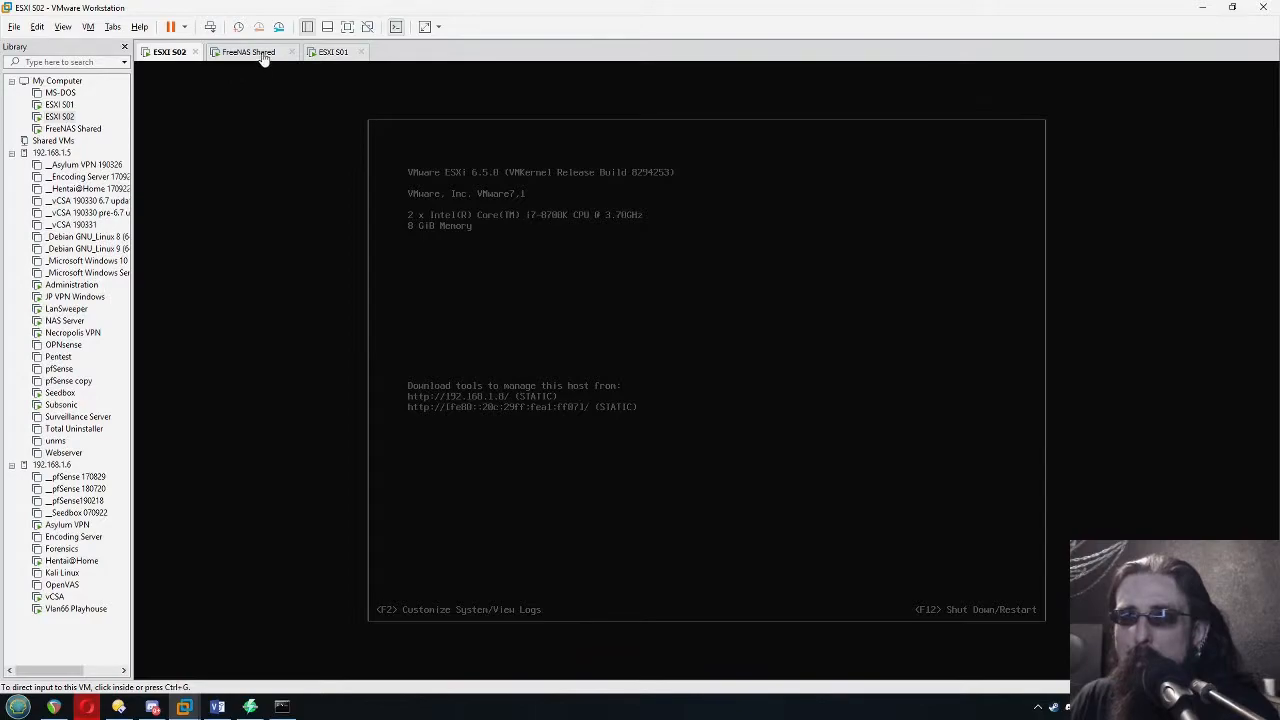
{"action": "left_click_drag", "start_coordinate": [336, 51], "coordinate": [154, 56]}
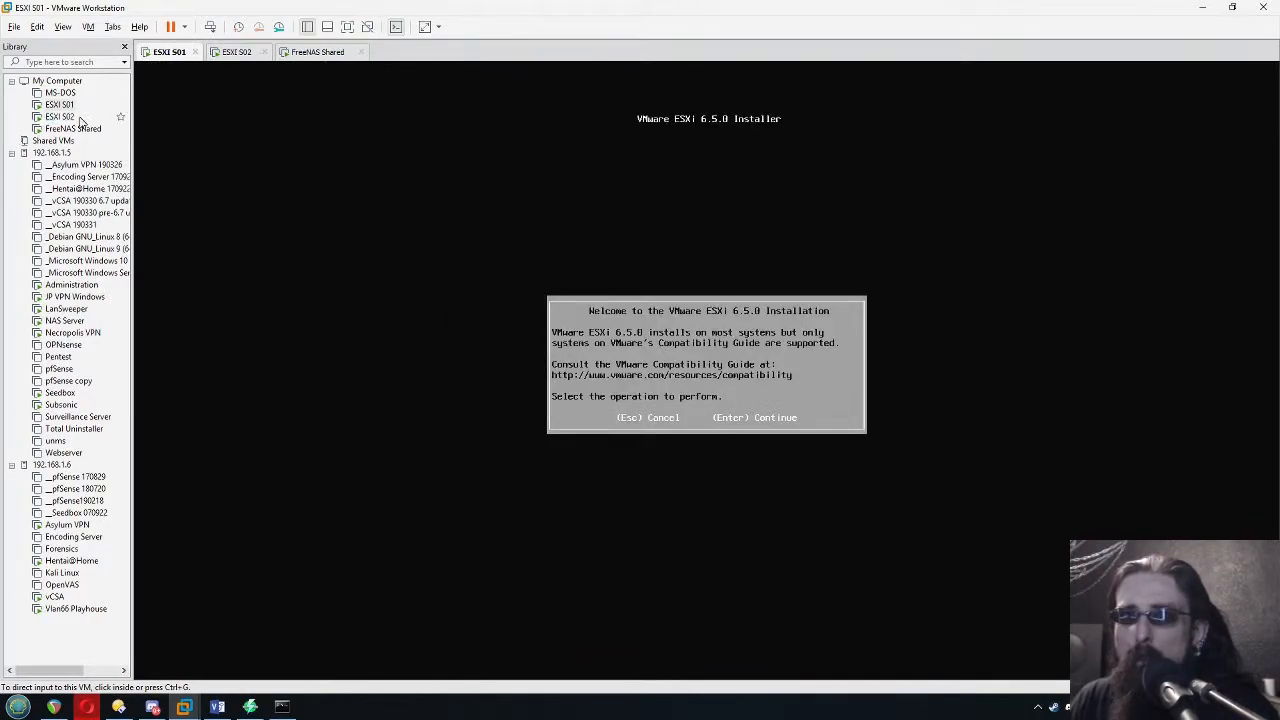
Check the ESXI S02 and FreeNAS Shared consoles, and redisplay the FreeNAS console setup menu with its web interface address
{"action": "left_click", "coordinate": [232, 53]}
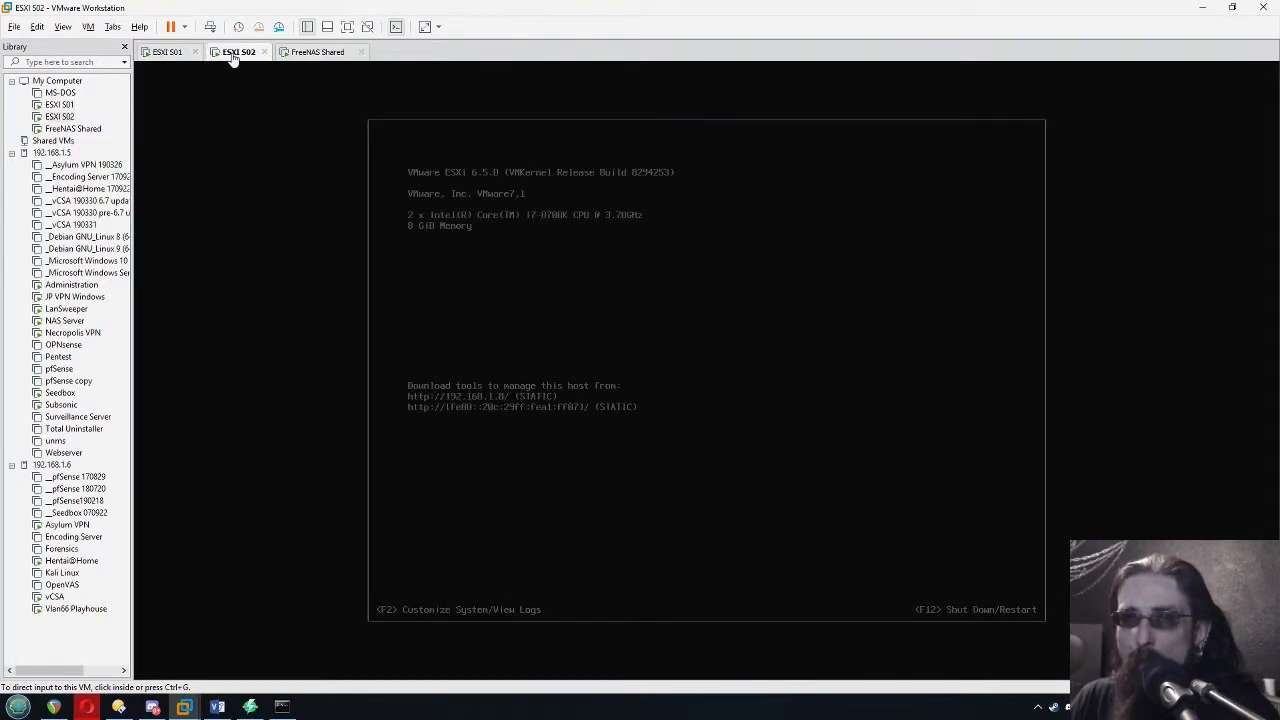
{"action": "left_click", "coordinate": [316, 52]}
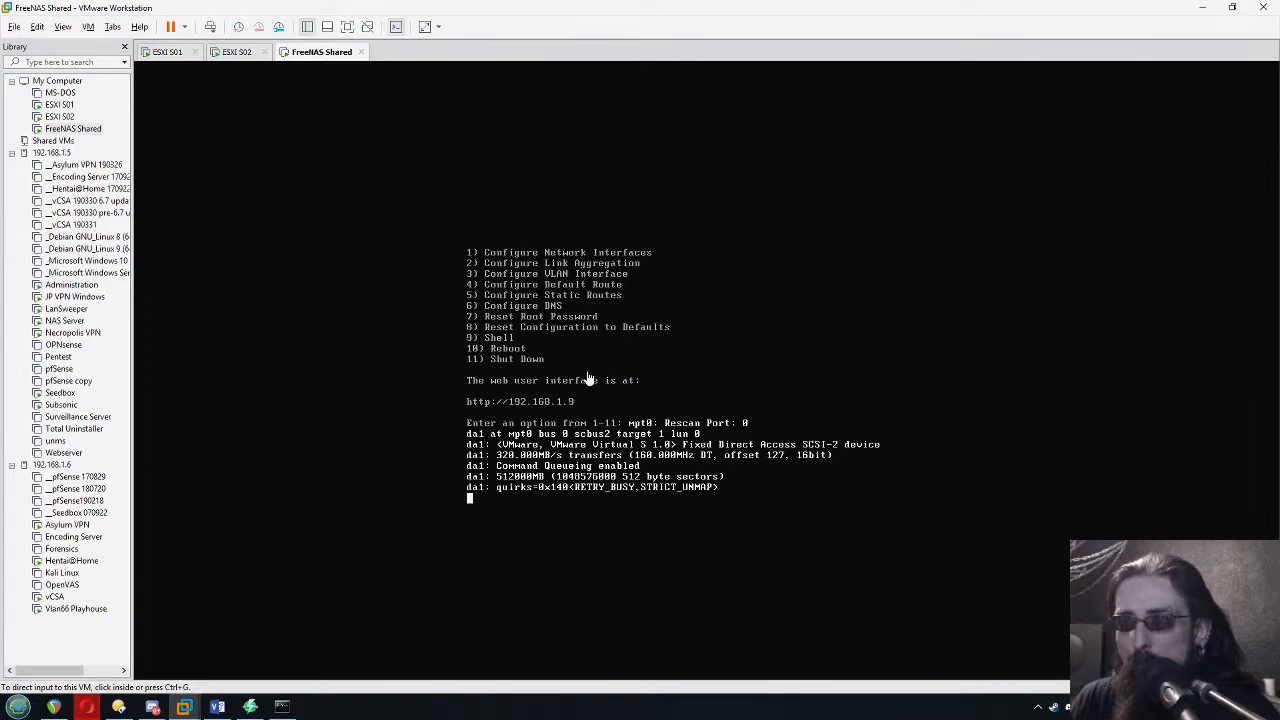
{"action": "left_click", "coordinate": [623, 387]}
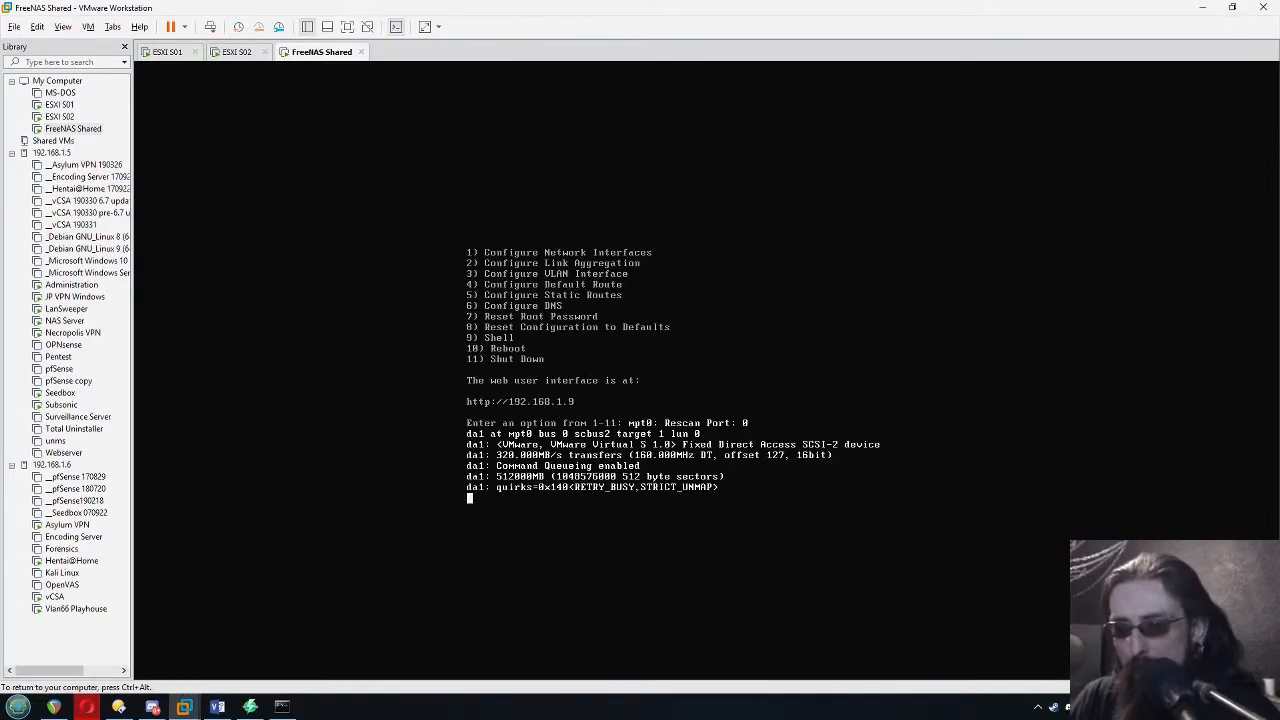
{"action": "key", "text": "Return"}
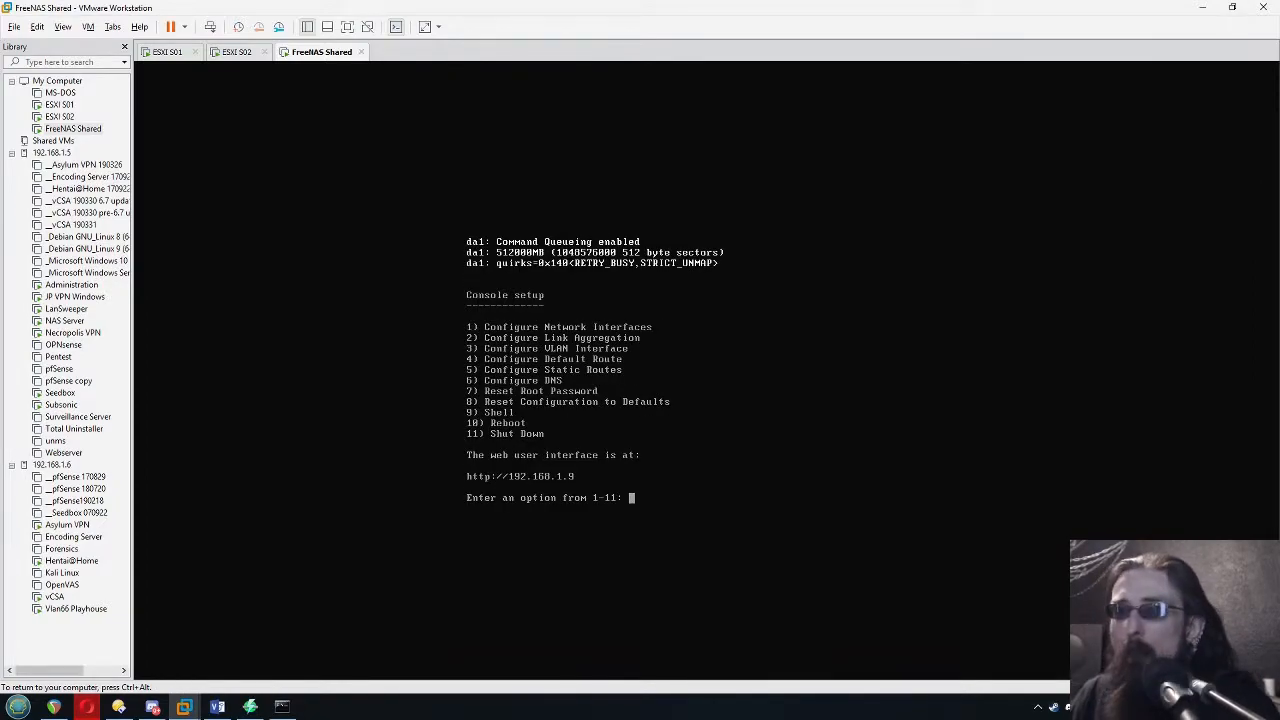
{"action": "key", "text": "ctrl+alt"}
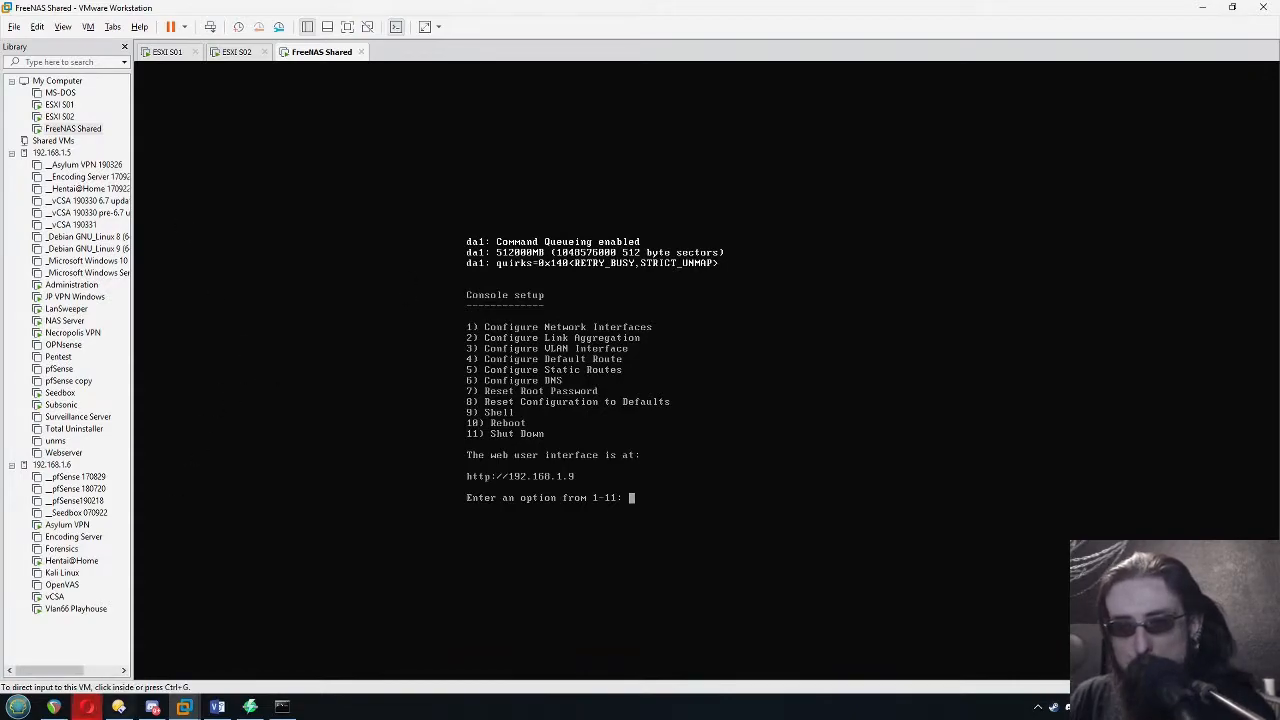
Switch to the Opera browser and consult the Tekbloq guide on configuring NFS on FreeNAS with VMware vSphere, returning to FreeNAS
{"action": "left_click", "coordinate": [90, 708]}
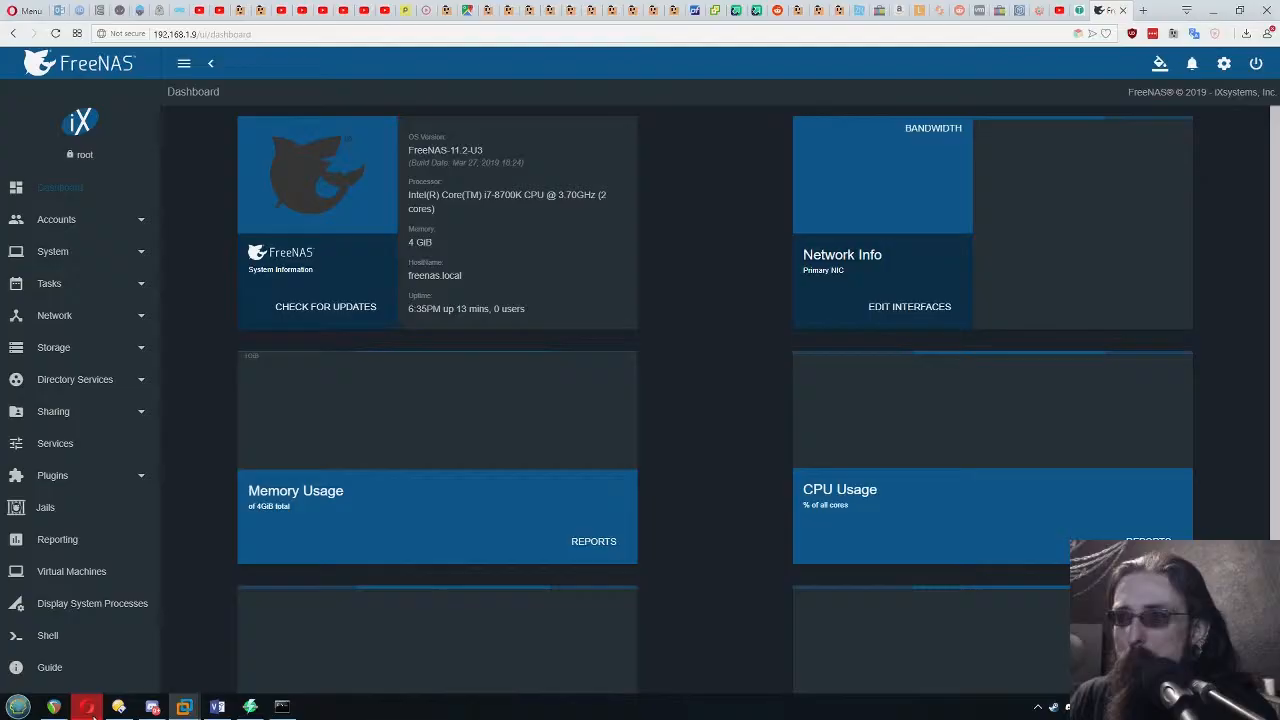
{"action": "left_click", "coordinate": [1081, 20]}
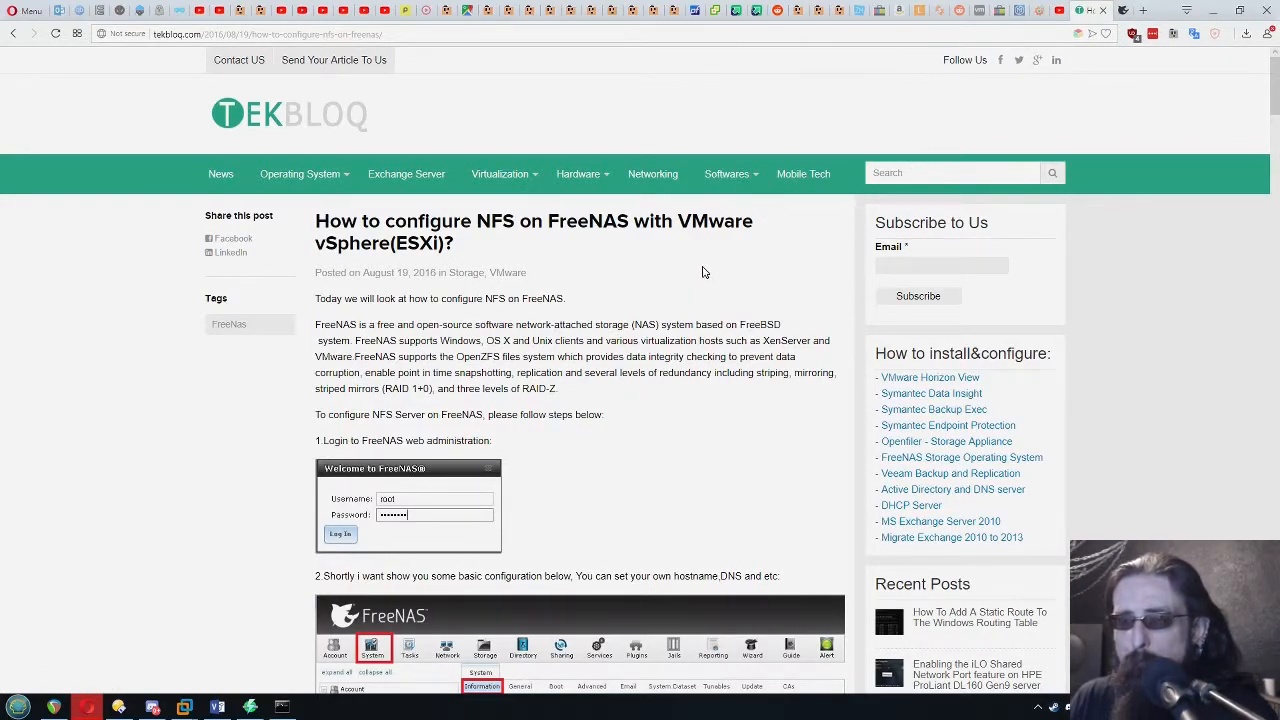
{"action": "key", "text": "ctrl+Tab"}
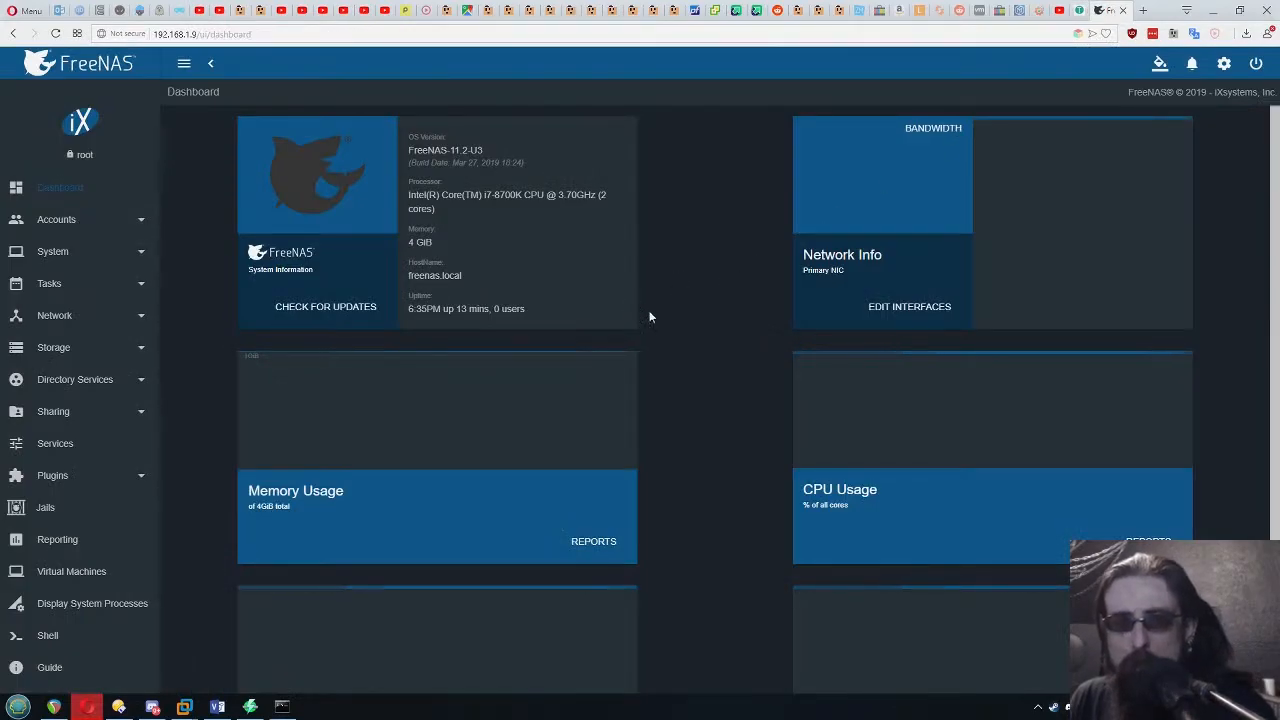
Start the NFS service in FreeNAS and set it to start automatically
{"action": "left_click", "coordinate": [52, 455]}
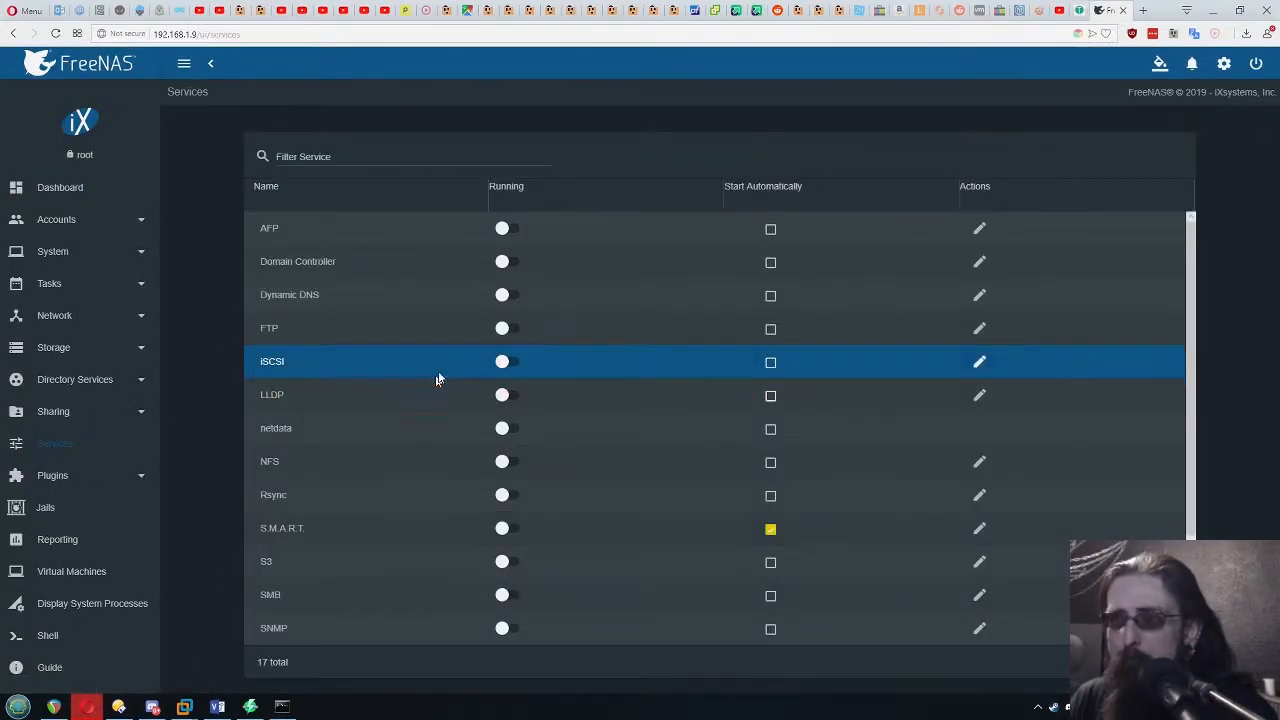
{"action": "scroll", "coordinate": [422, 309], "scroll_direction": "down", "scroll_amount": 2}
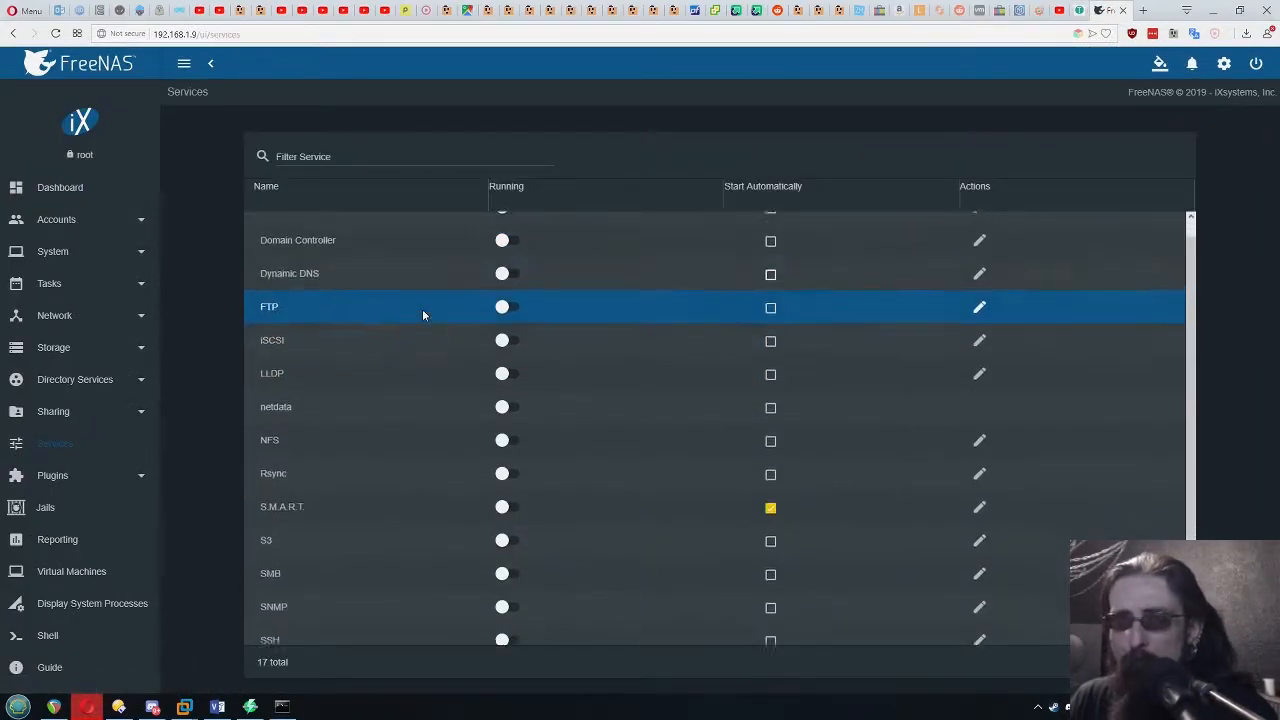
{"action": "left_click", "coordinate": [503, 395]}
{"action": "left_click", "coordinate": [770, 395]}
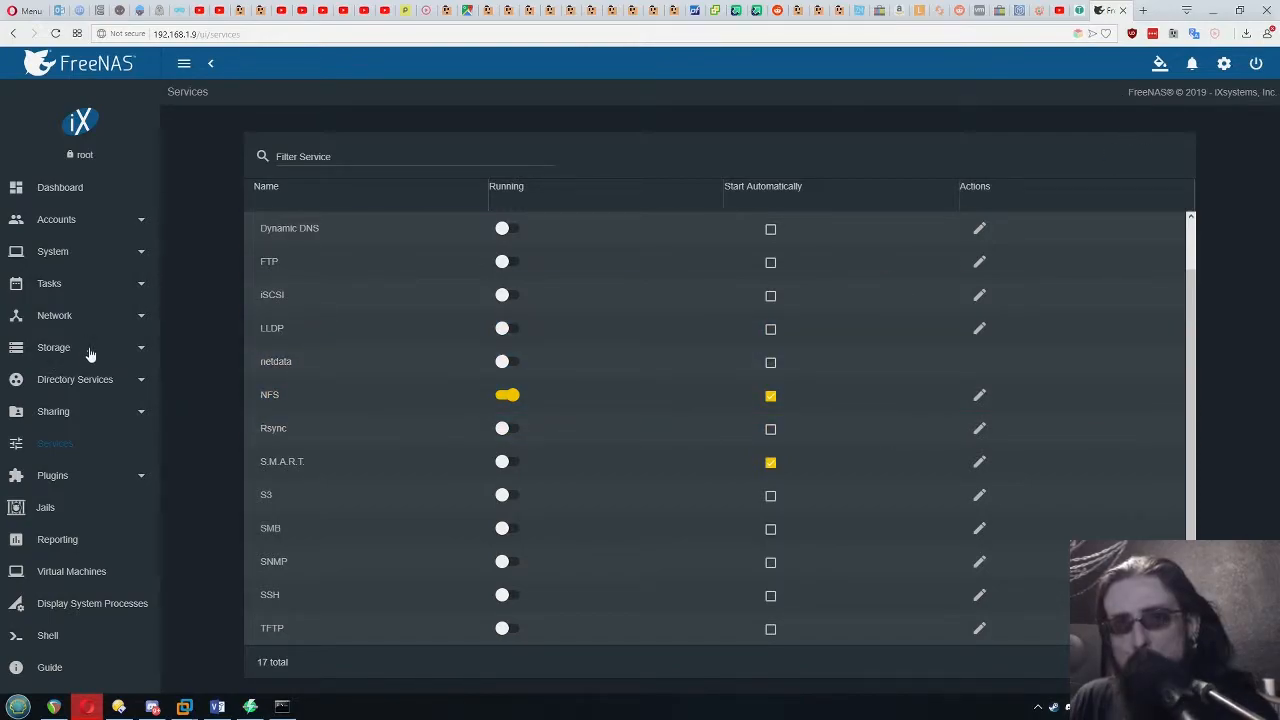
Begin creating a new FreeNAS storage pool and name it 500gb
{"action": "left_click", "coordinate": [57, 358]}
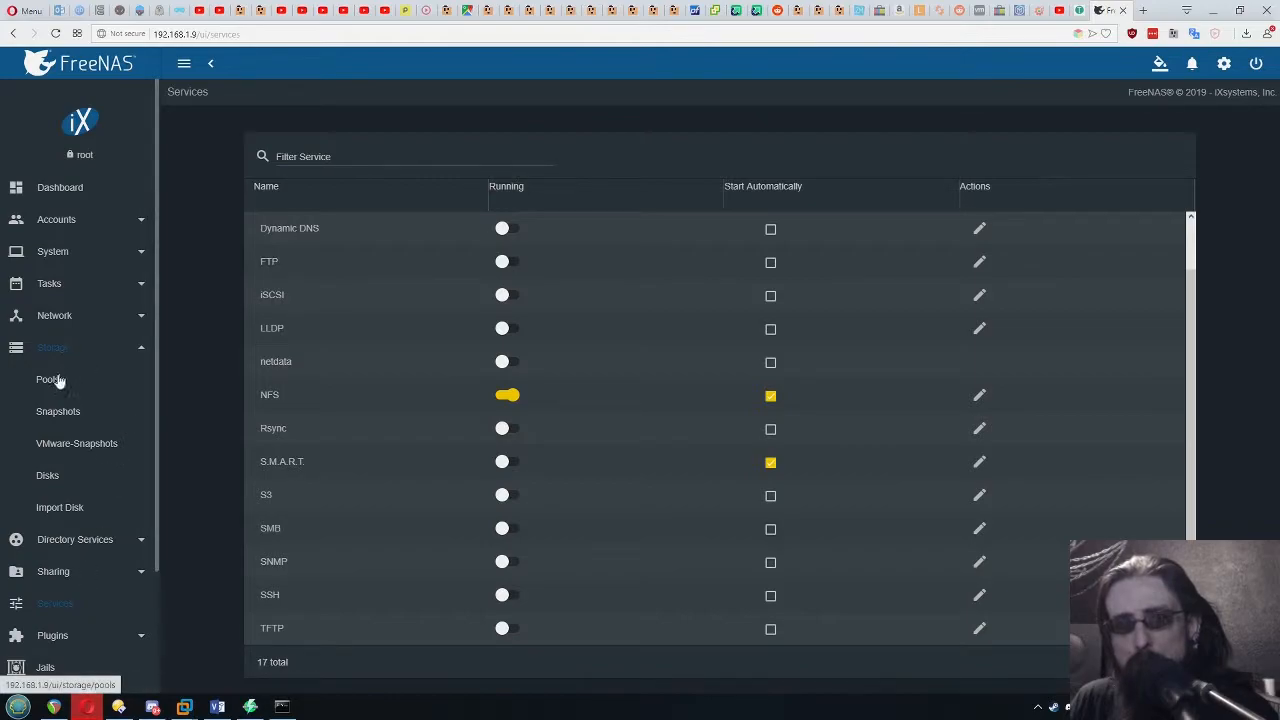
{"action": "left_click", "coordinate": [58, 379]}
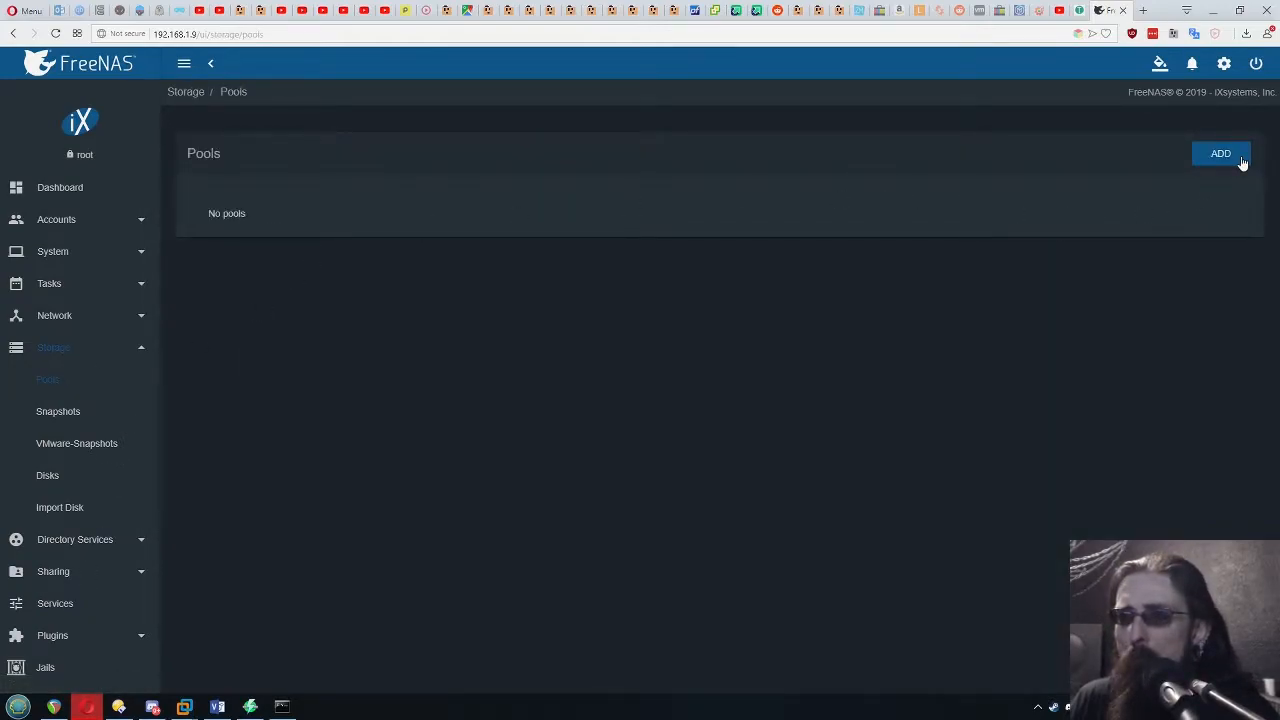
{"action": "left_click", "coordinate": [1221, 155]}
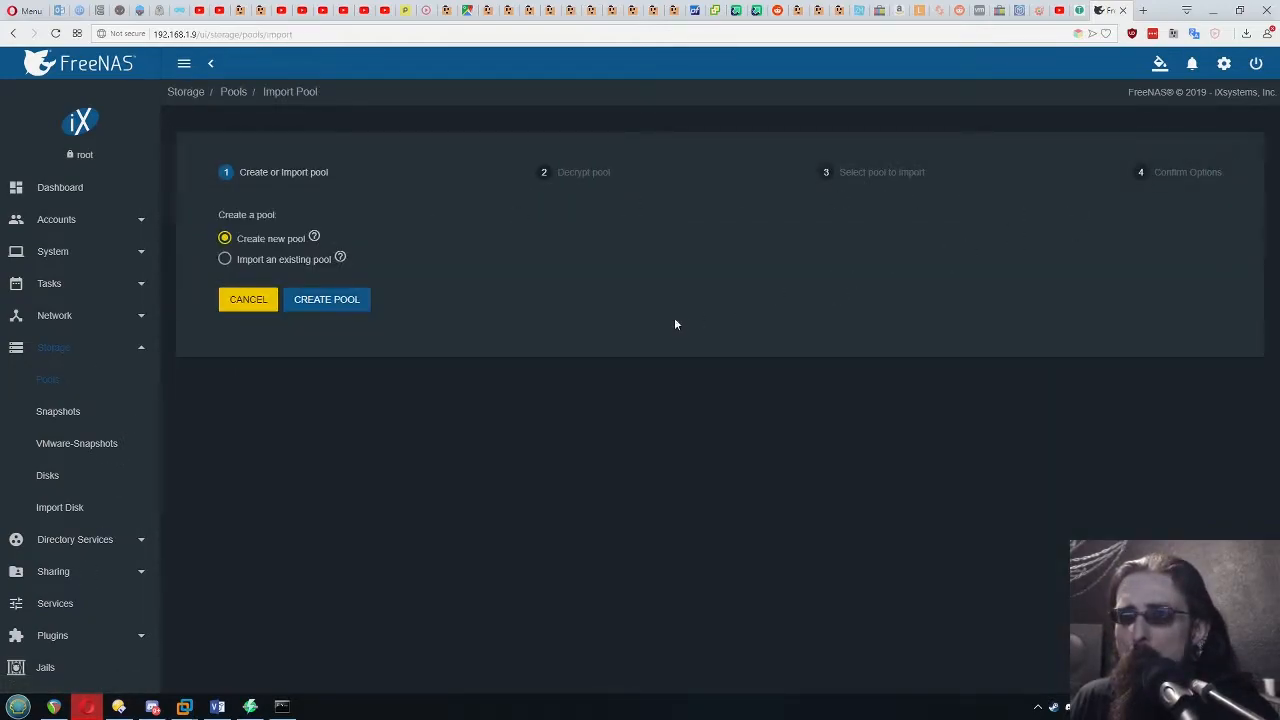
{"action": "left_click", "coordinate": [338, 302]}
{"action": "left_click", "coordinate": [300, 220]}
{"action": "type", "text": "500gb"}
Assign disk da1 to the pool's striped data vdev and create the pool, confirming that the disk's contents are erased
{"action": "left_click", "coordinate": [342, 376]}
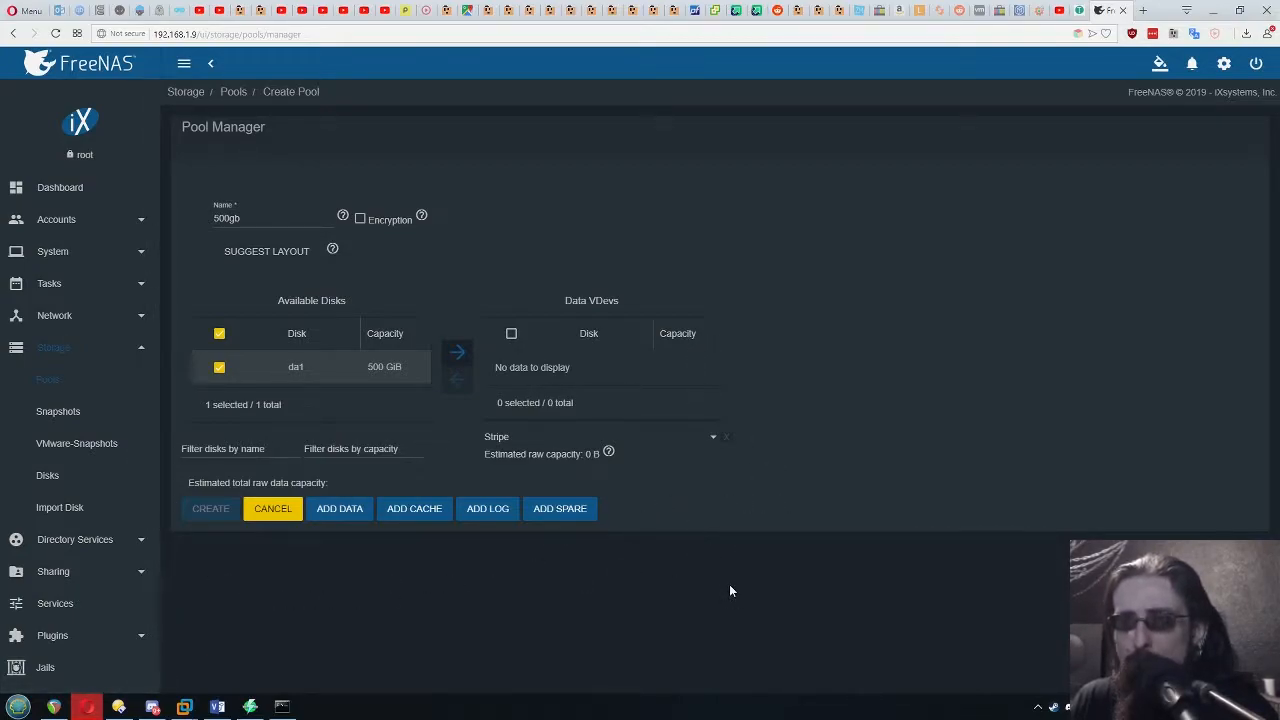
{"action": "left_click", "coordinate": [458, 351]}
{"action": "left_click", "coordinate": [511, 369]}
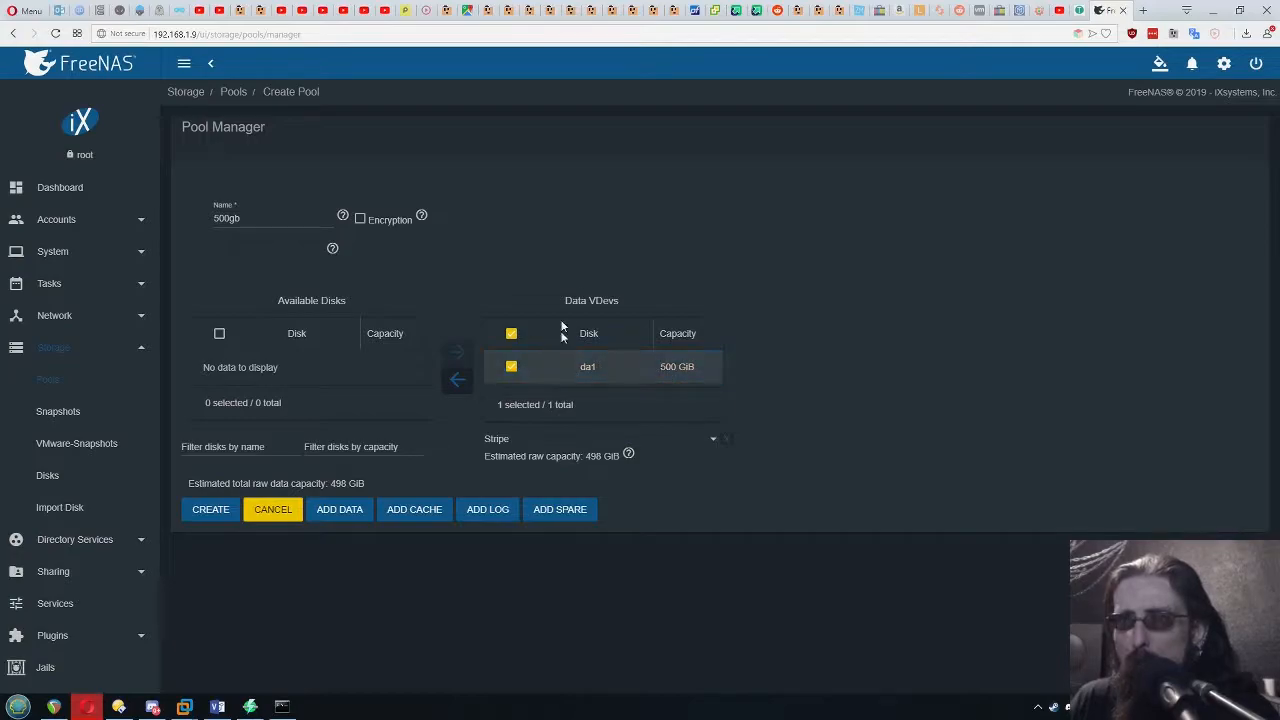
{"action": "left_click", "coordinate": [211, 512]}
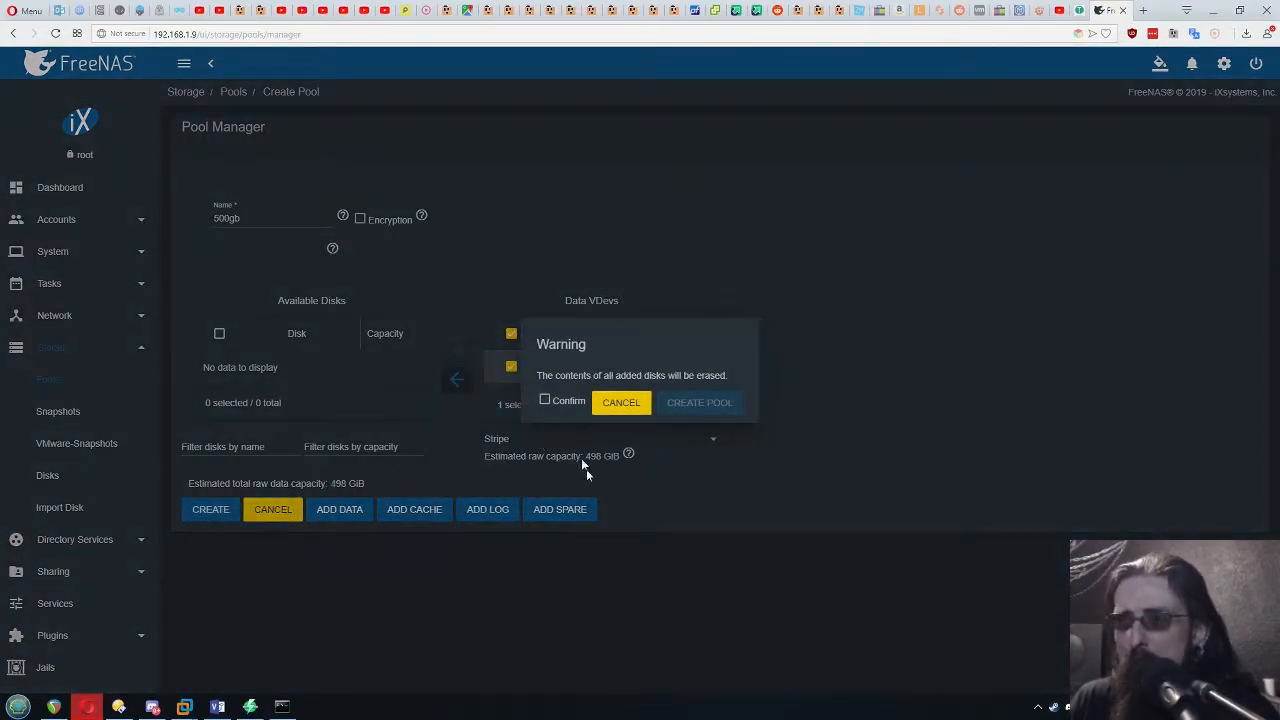
{"action": "left_click", "coordinate": [545, 400]}
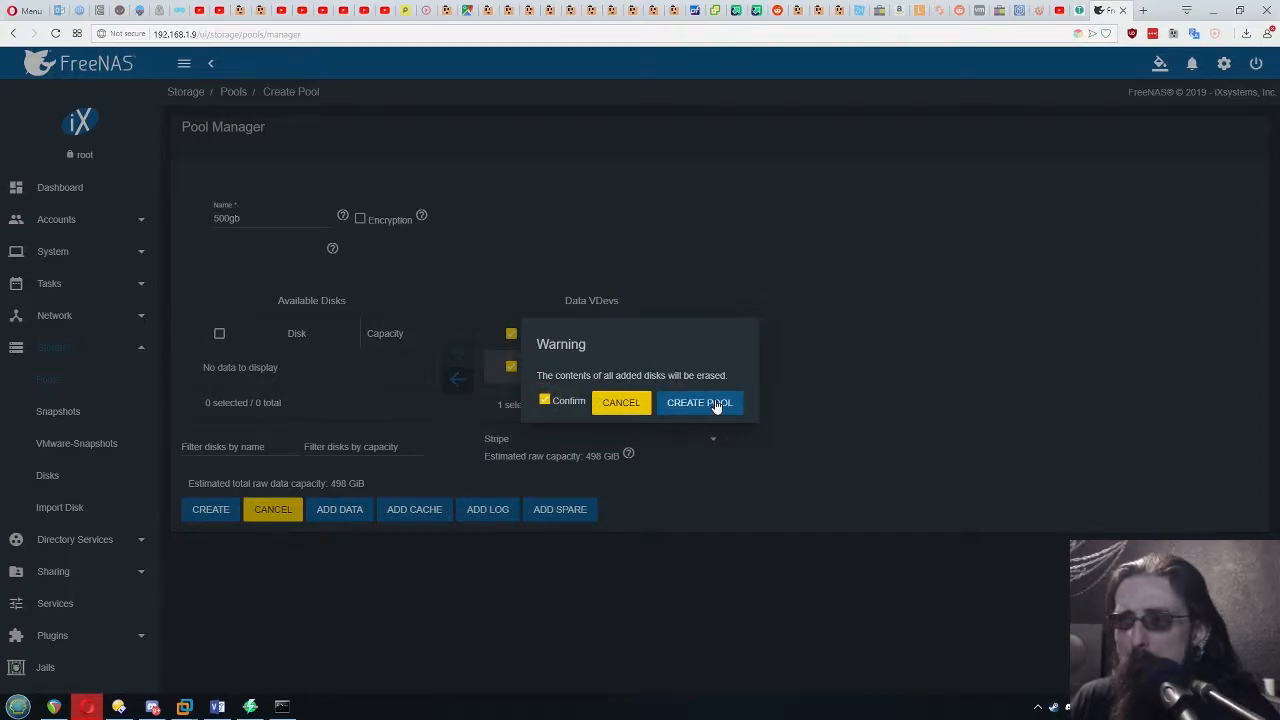
{"action": "left_click", "coordinate": [716, 404]}
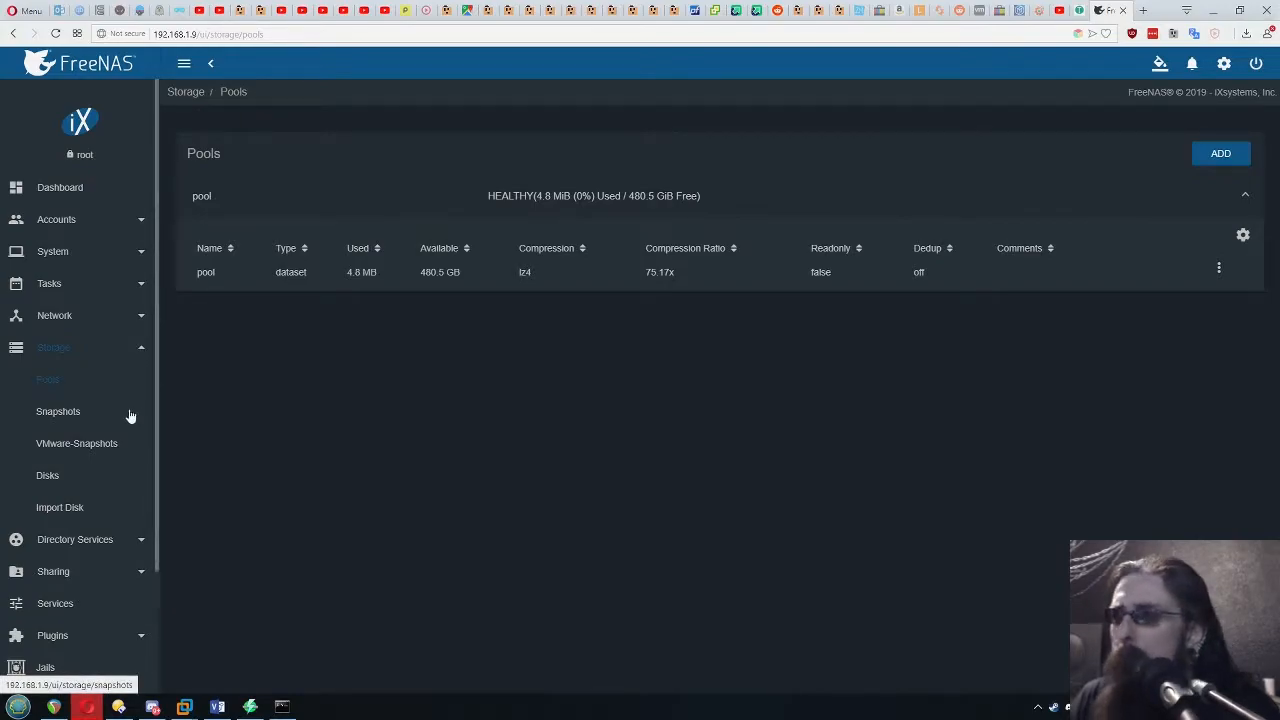
Save the permissions of the pool dataset at /mnt/pool with the Unix ACL type, user root and group wheel
{"action": "left_click", "coordinate": [1219, 268]}
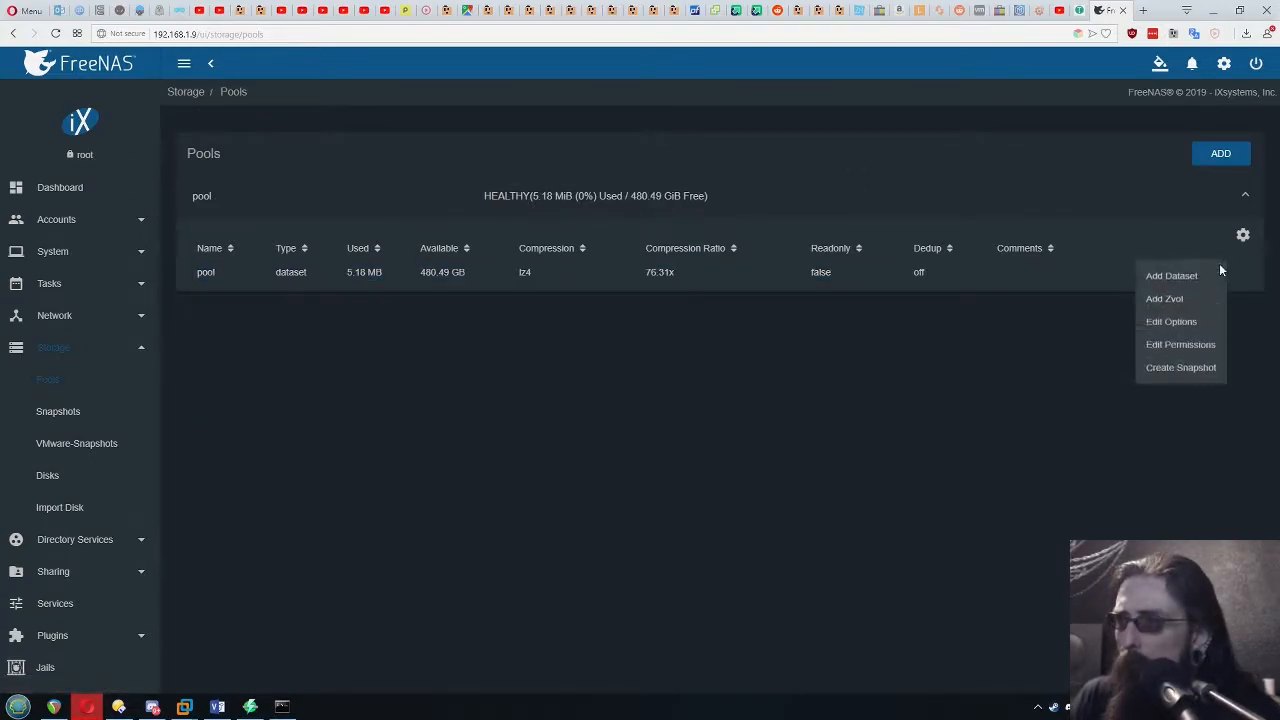
{"action": "left_click", "coordinate": [1181, 348]}
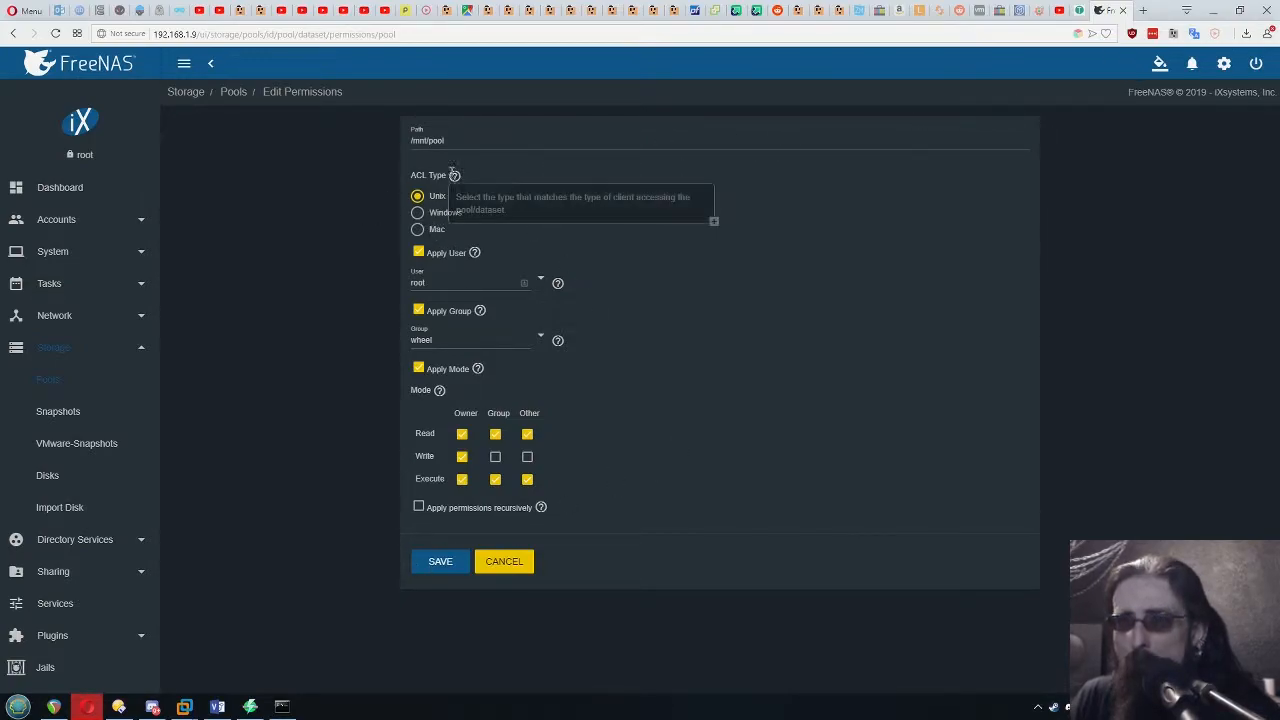
{"action": "left_click", "coordinate": [434, 565]}
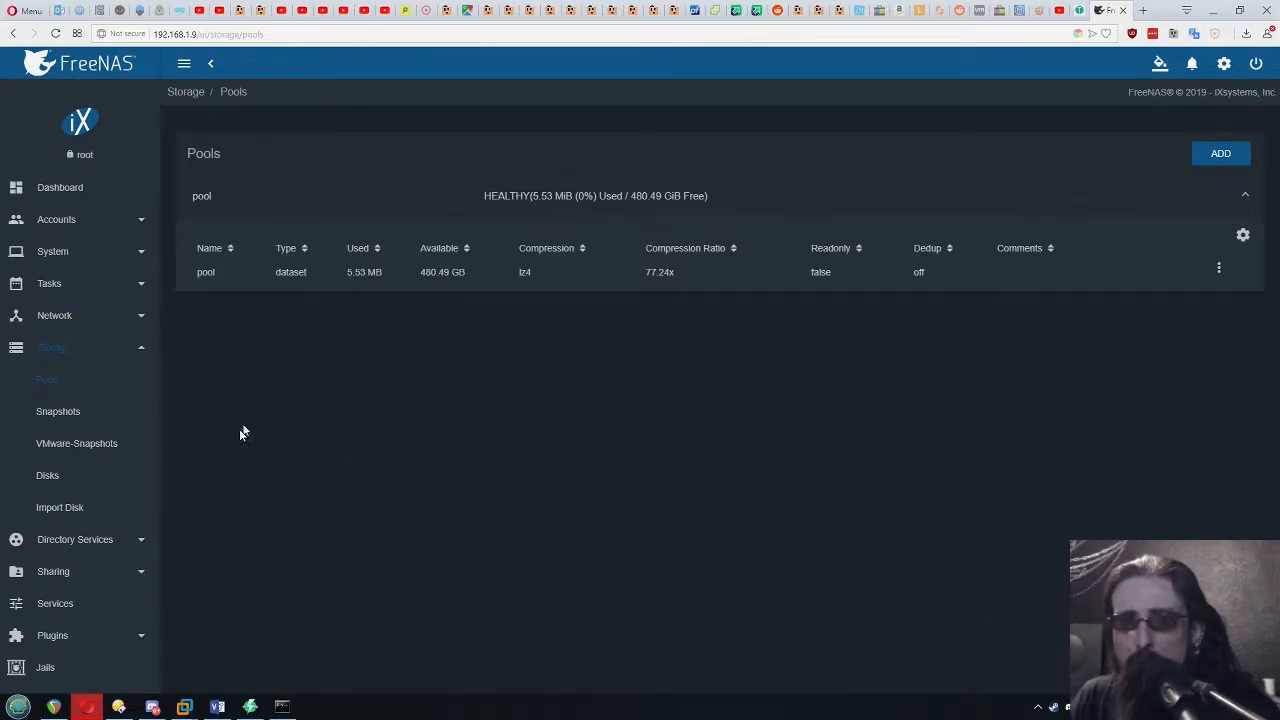
Add a Unix (NFS) share in FreeNAS for the path /mnt/pool with All dirs enabled
{"action": "left_click", "coordinate": [55, 571]}
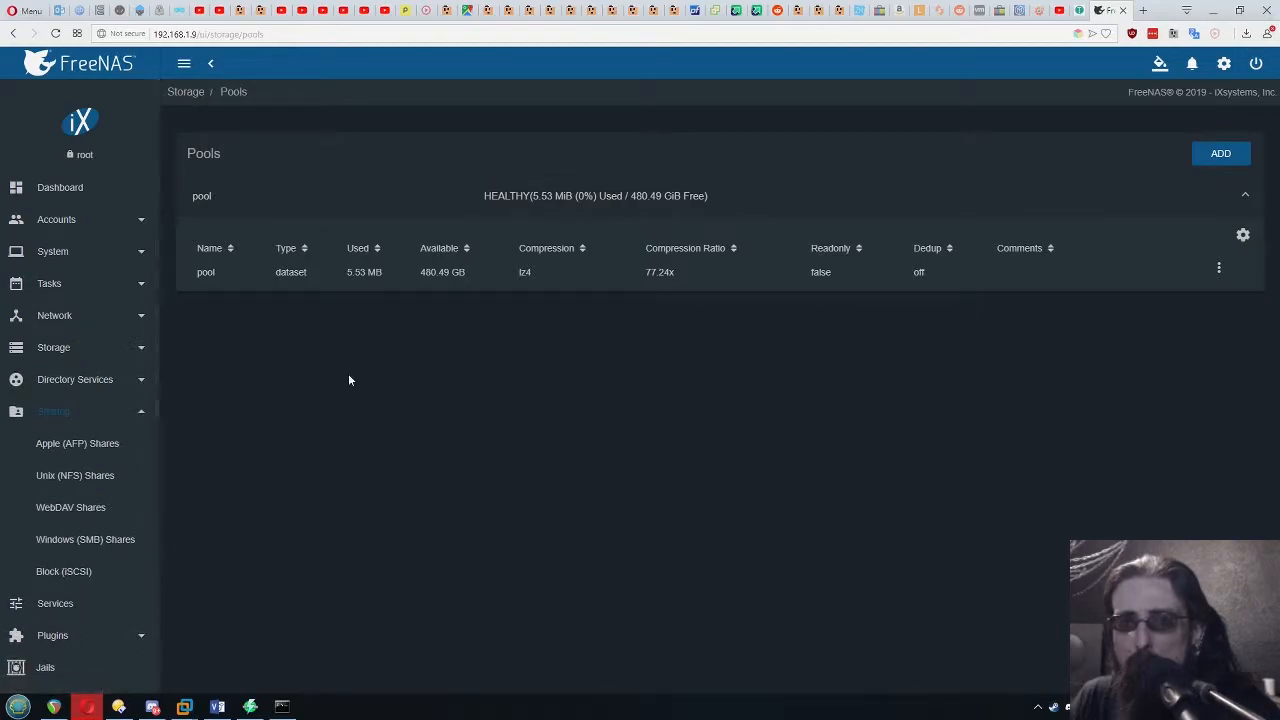
{"action": "left_click", "coordinate": [49, 484]}
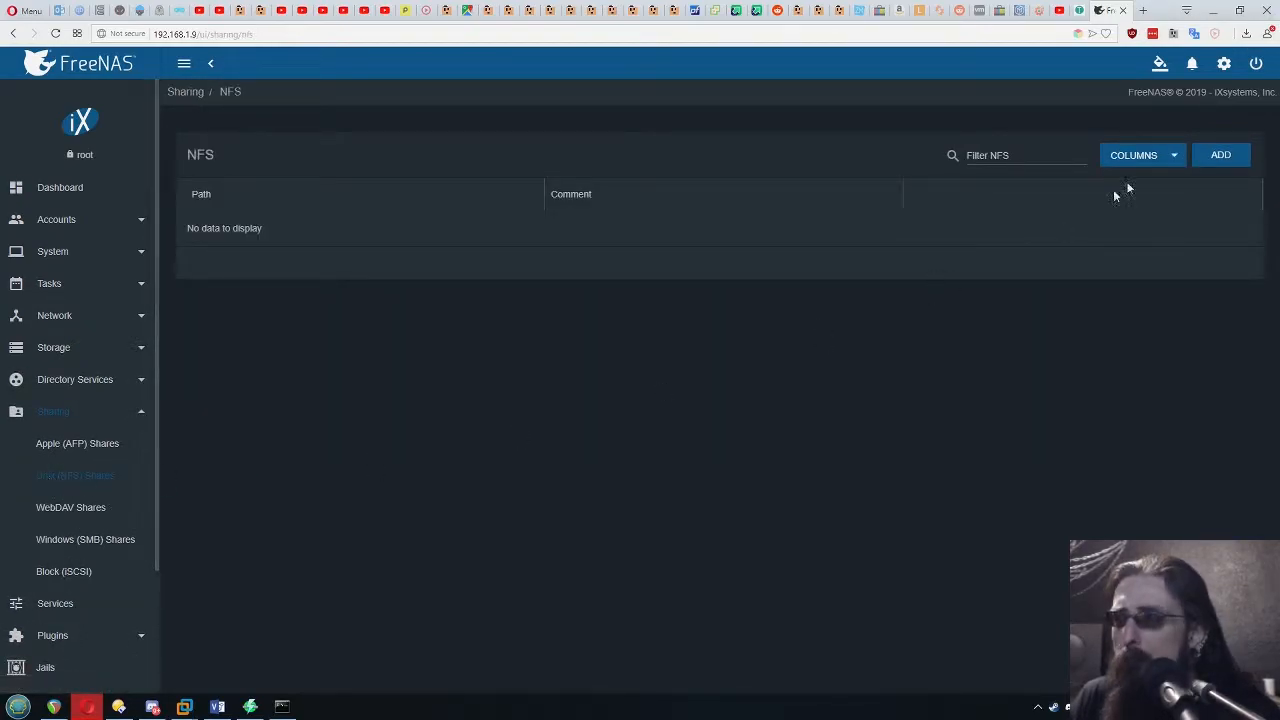
{"action": "left_click", "coordinate": [1226, 158]}
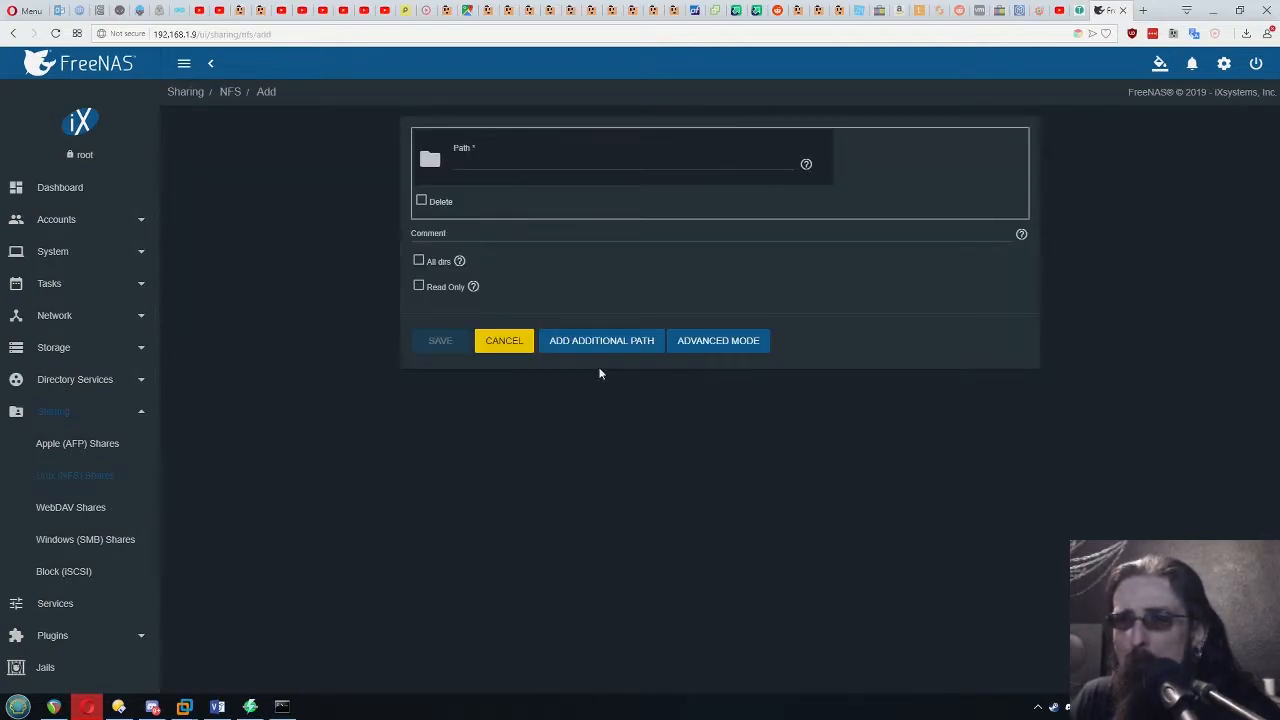
{"action": "left_click", "coordinate": [561, 158]}
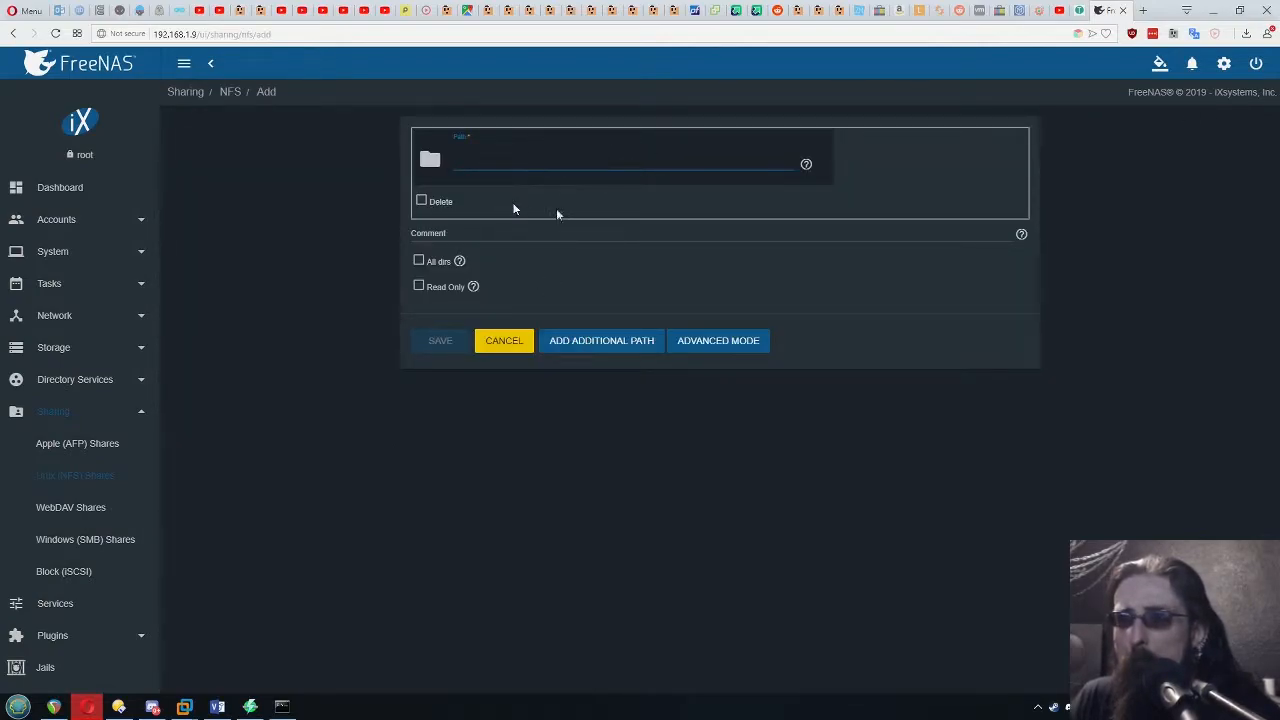
{"action": "left_click", "coordinate": [429, 164]}
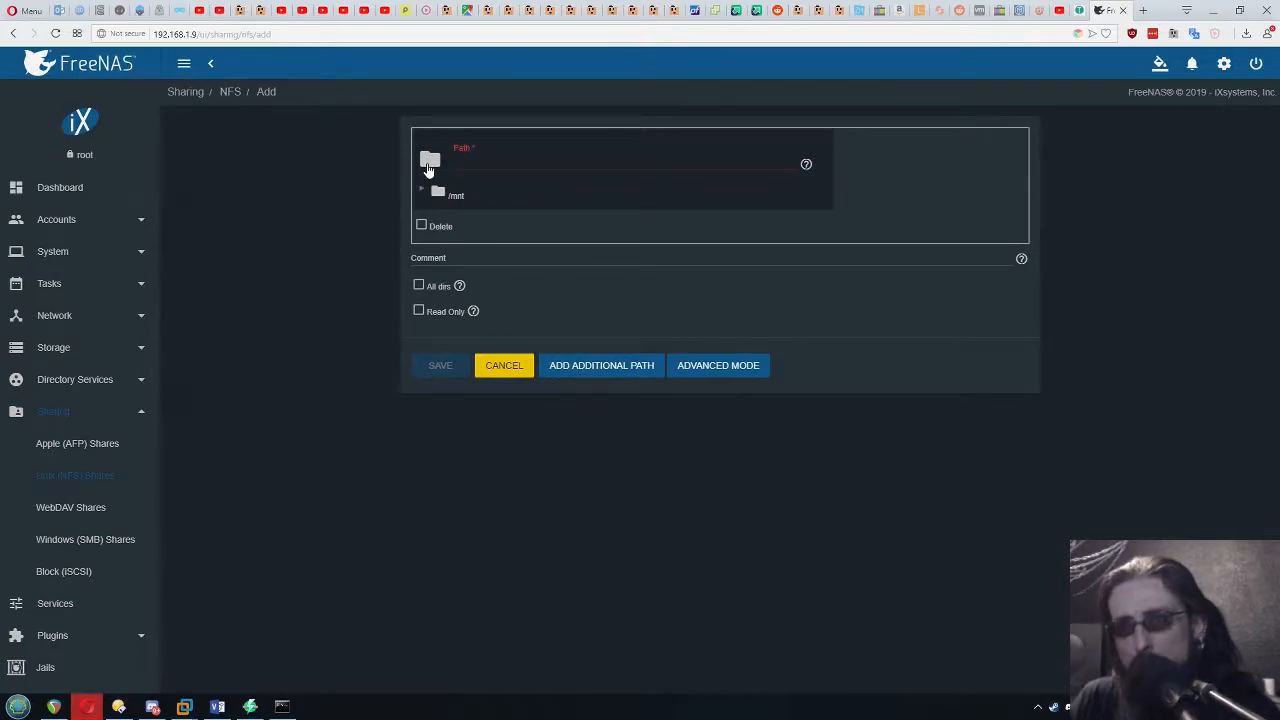
{"action": "left_click", "coordinate": [423, 194]}
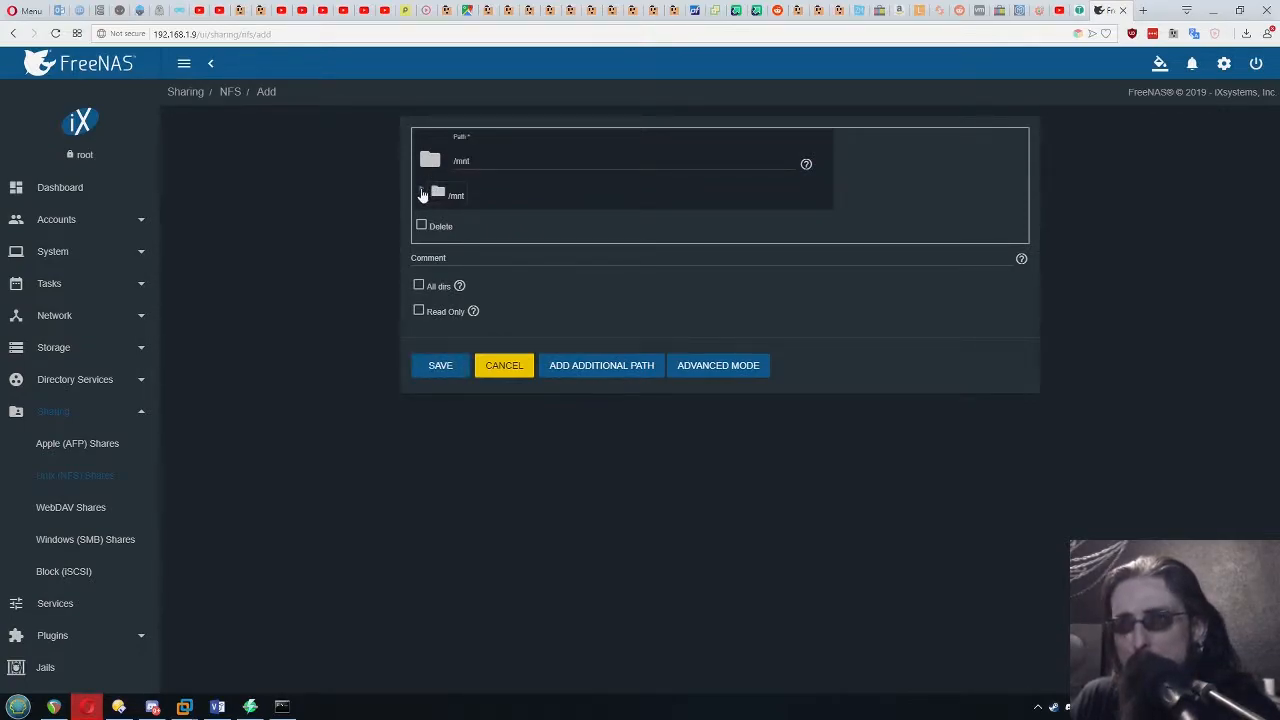
{"action": "left_click", "coordinate": [467, 221]}
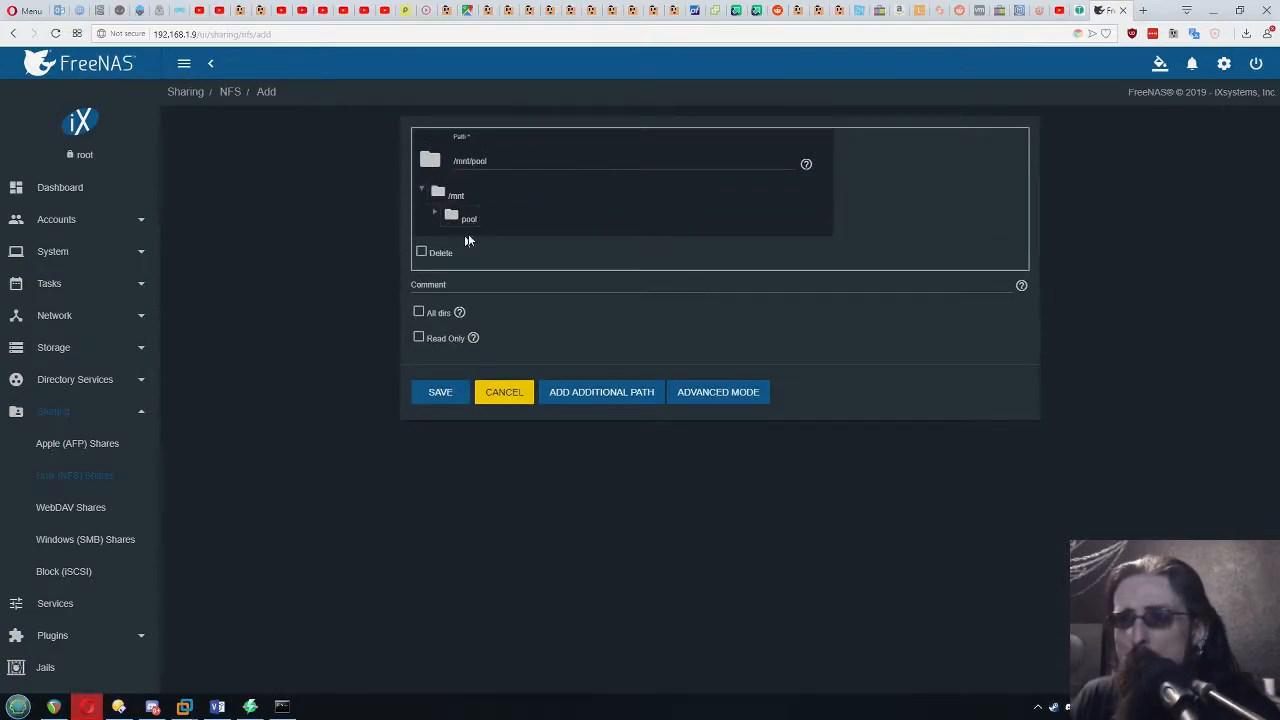
{"action": "left_click_drag", "start_coordinate": [497, 160], "coordinate": [430, 163]}
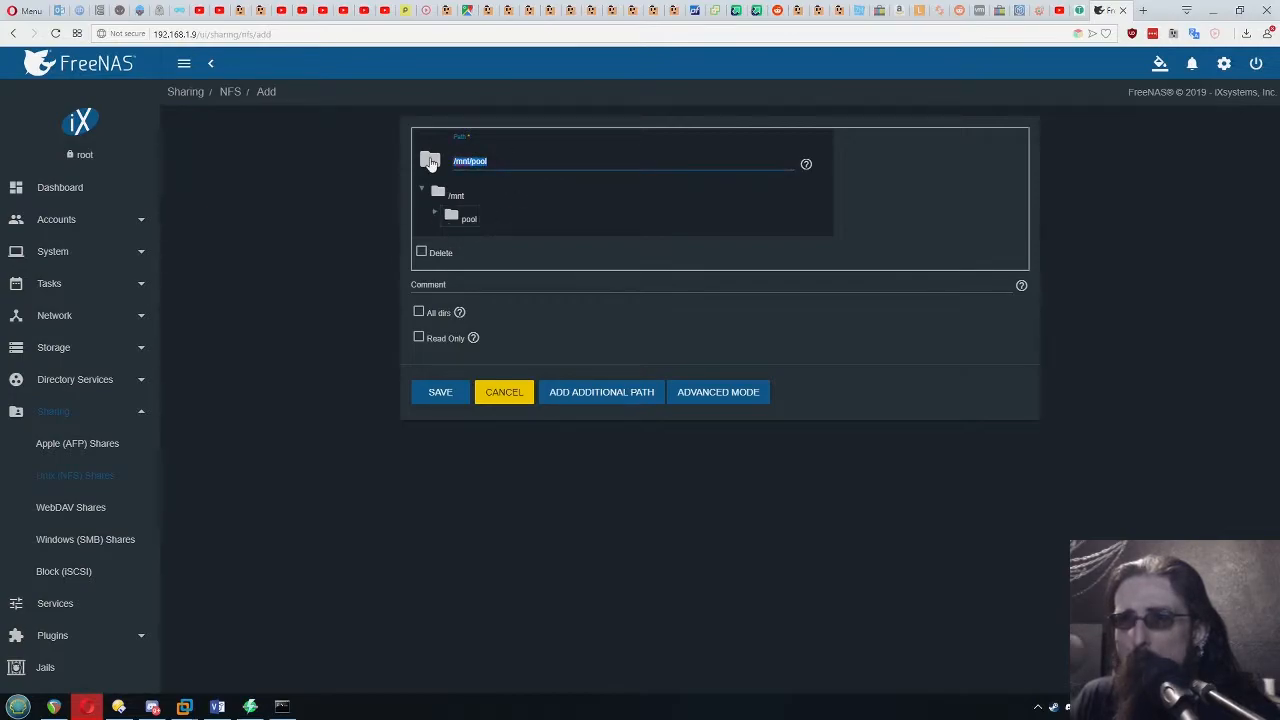
{"action": "key", "text": "Right"}
{"action": "left_click", "coordinate": [419, 312]}
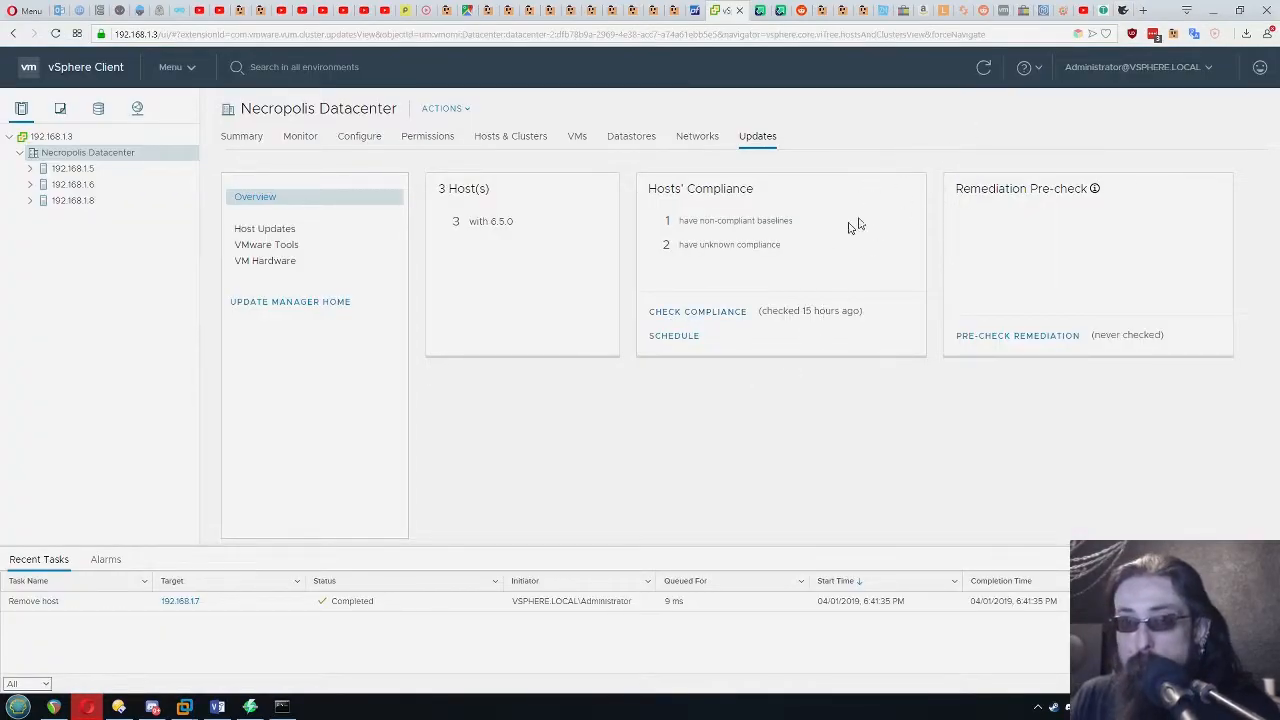
In the vSphere Client, start a new datastore on host 192.168.1.8 and choose NFS as its type
{"action": "left_click", "coordinate": [68, 201]}
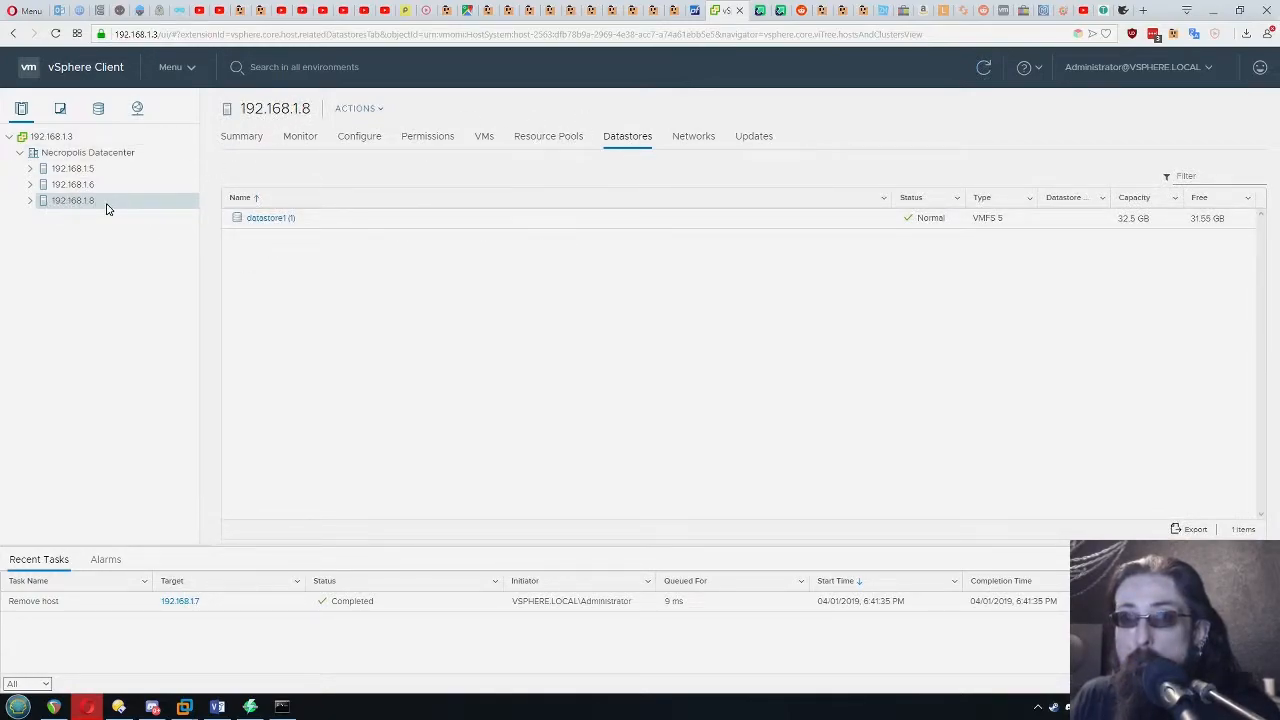
{"action": "left_click", "coordinate": [359, 108]}
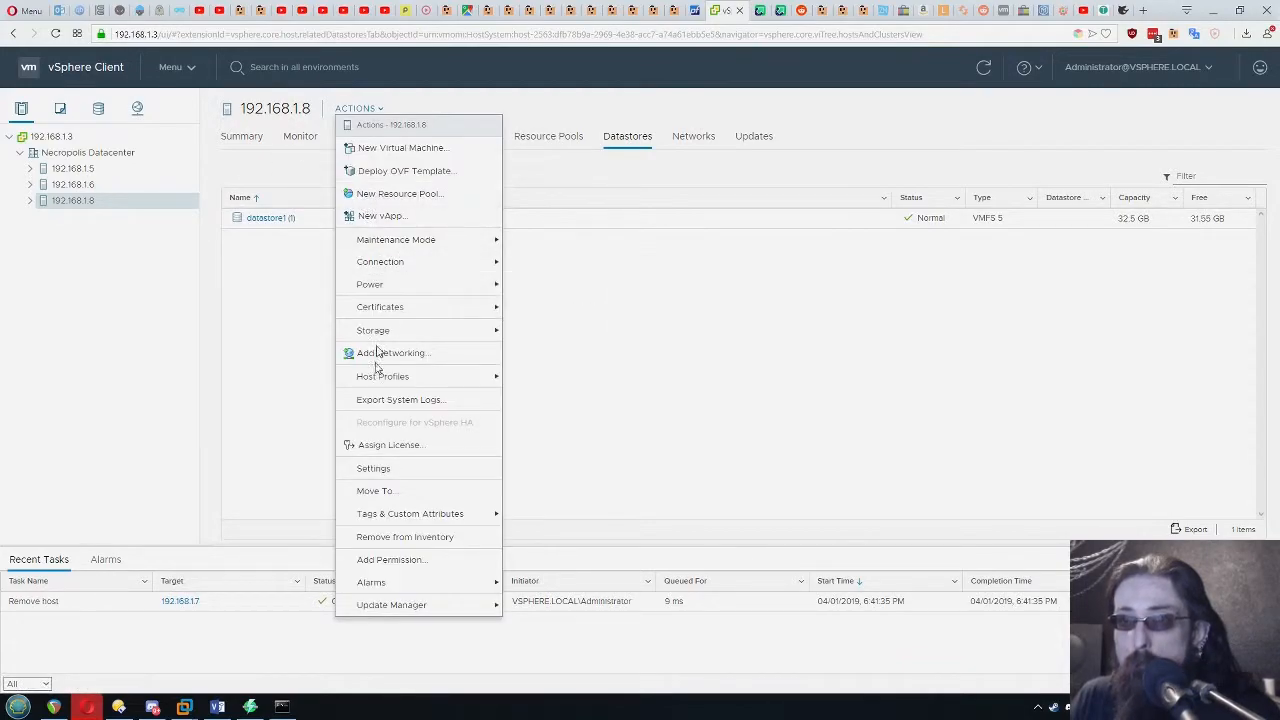
{"action": "mouse_move", "coordinate": [434, 330]}
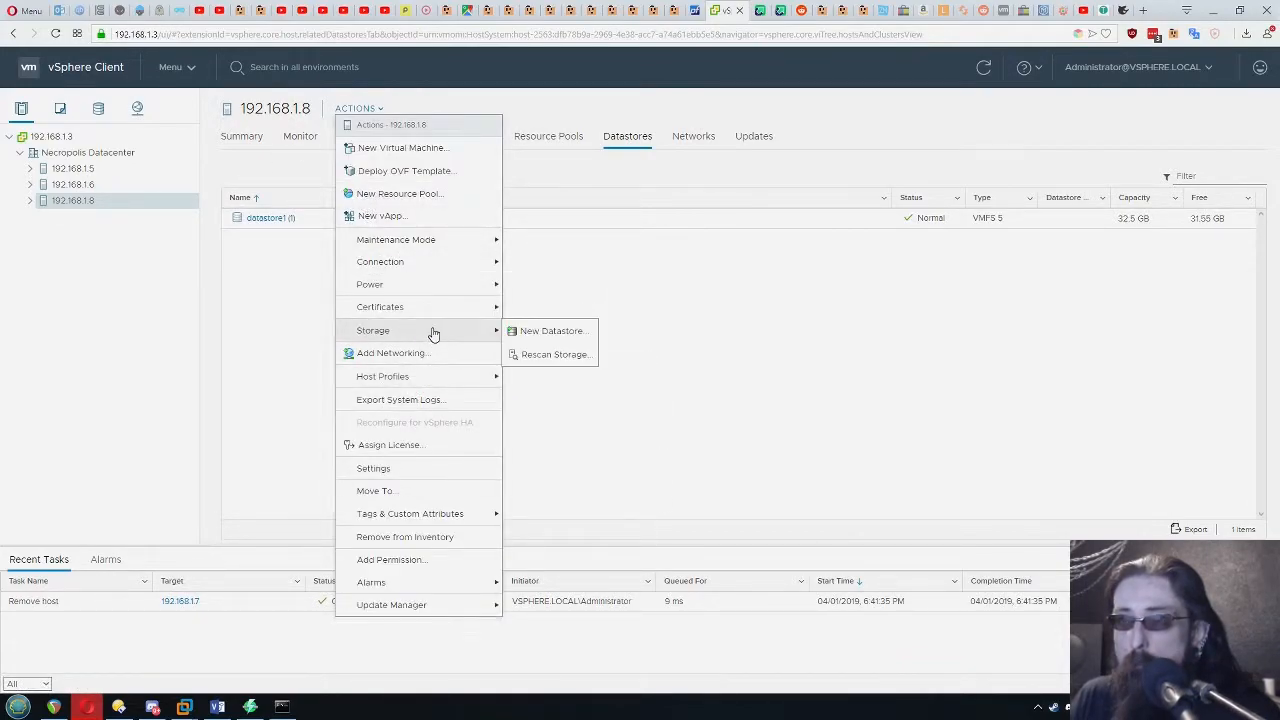
{"action": "left_click", "coordinate": [575, 333]}
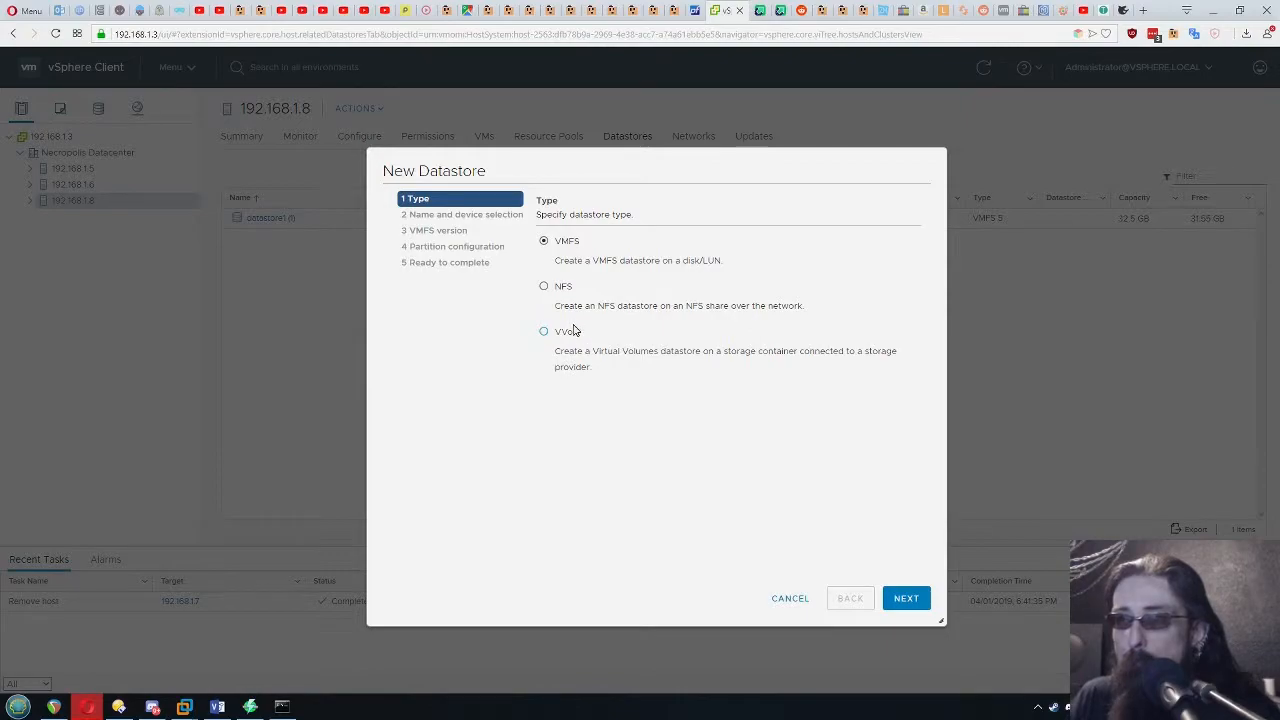
{"action": "left_click", "coordinate": [544, 288]}
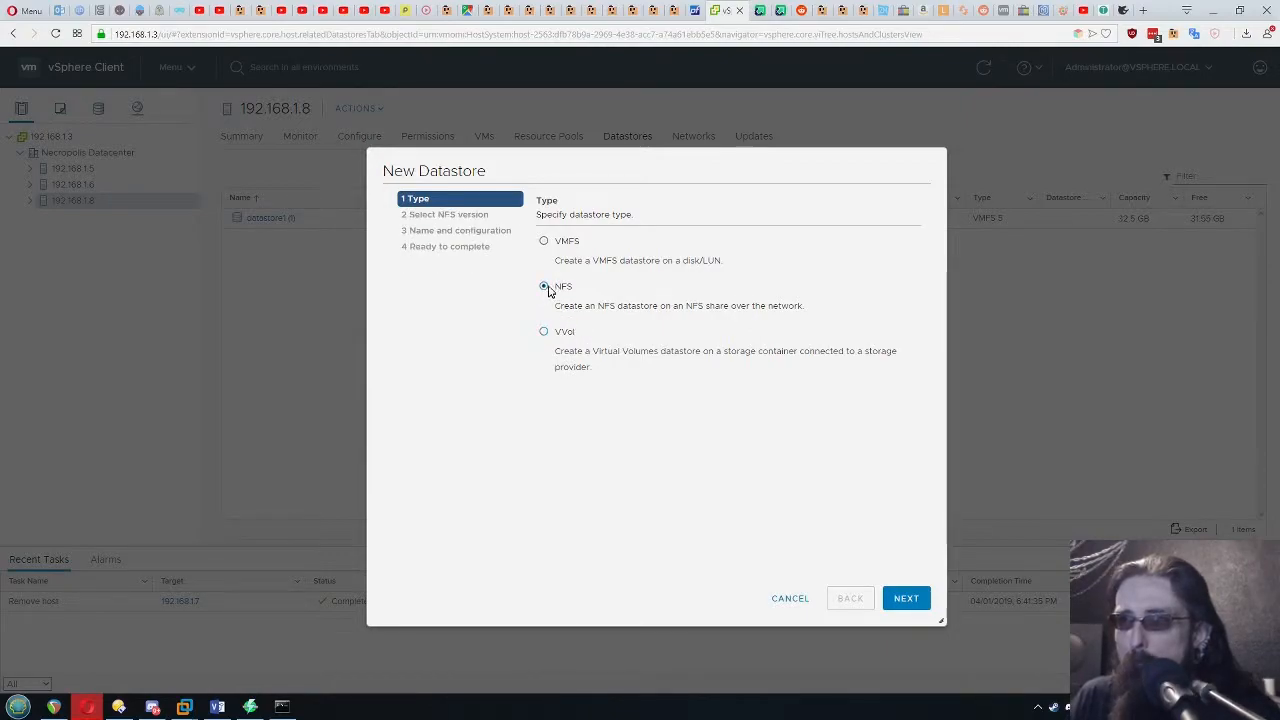
{"action": "left_click", "coordinate": [902, 600]}
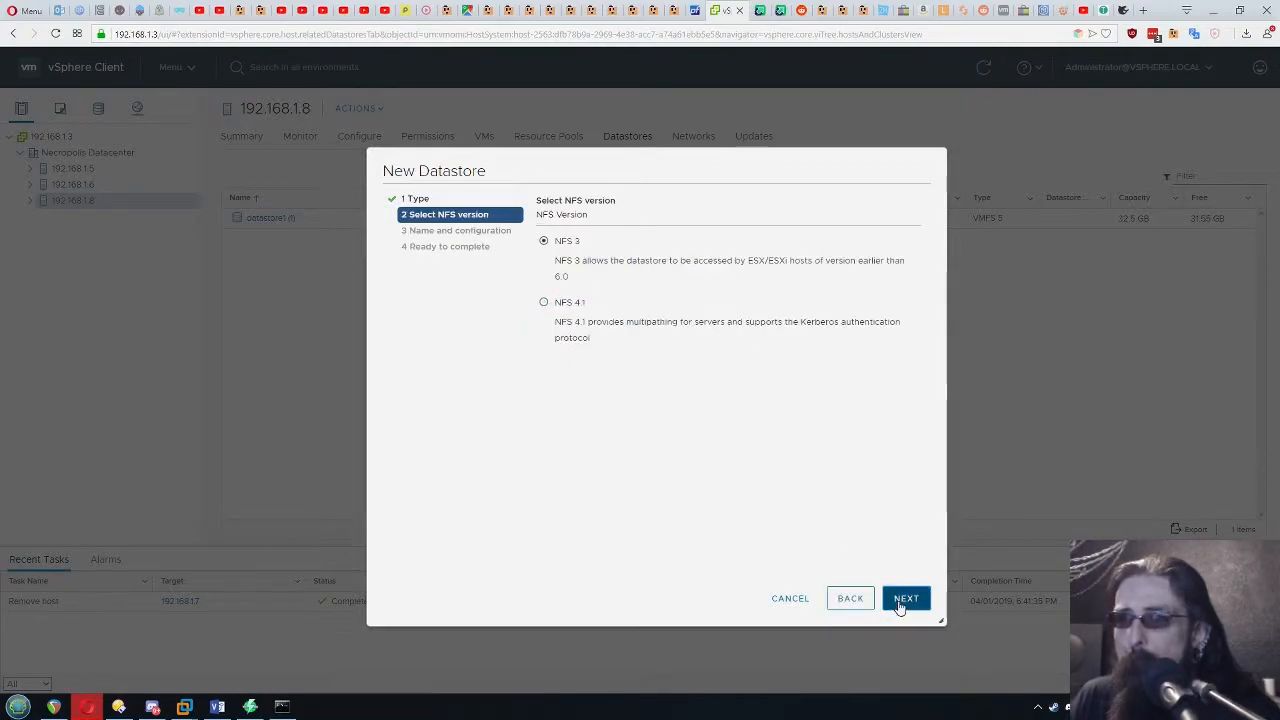
Choose NFS 4.1 as the new datastore's NFS version and proceed to its name and configuration
{"action": "left_click", "coordinate": [567, 306]}
{"action": "left_click", "coordinate": [570, 245]}
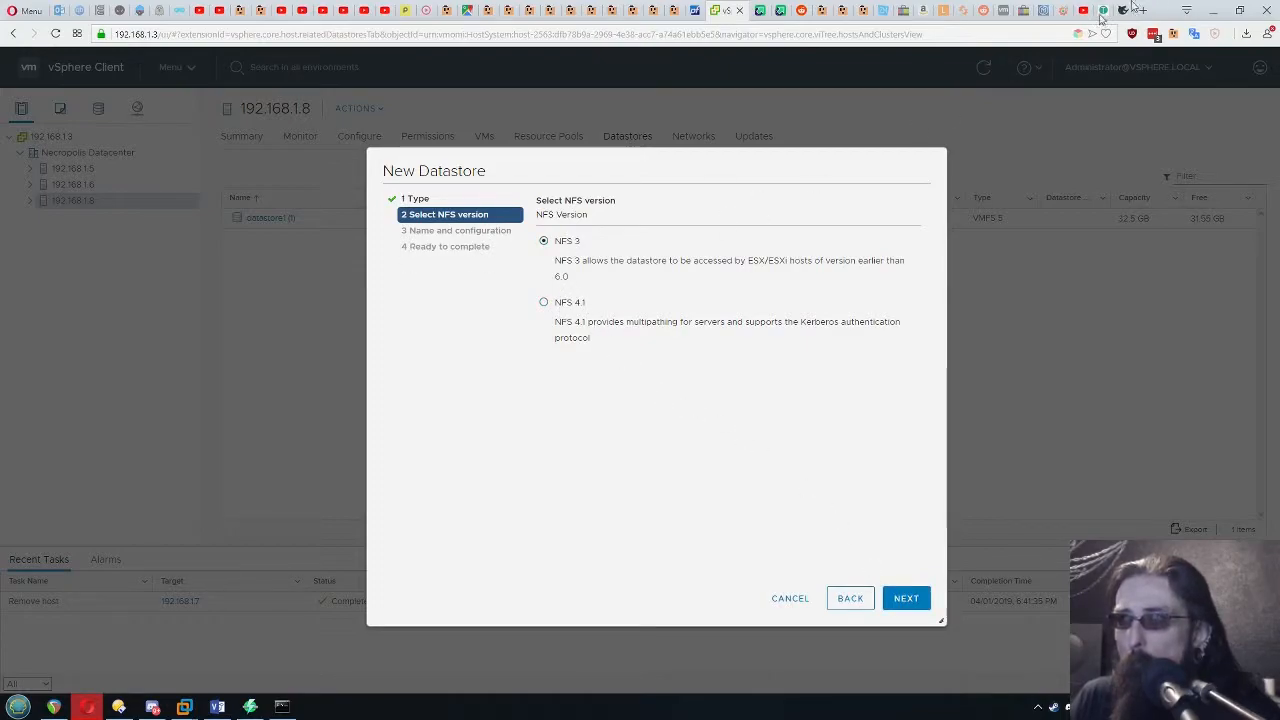
{"action": "left_click", "coordinate": [548, 304]}
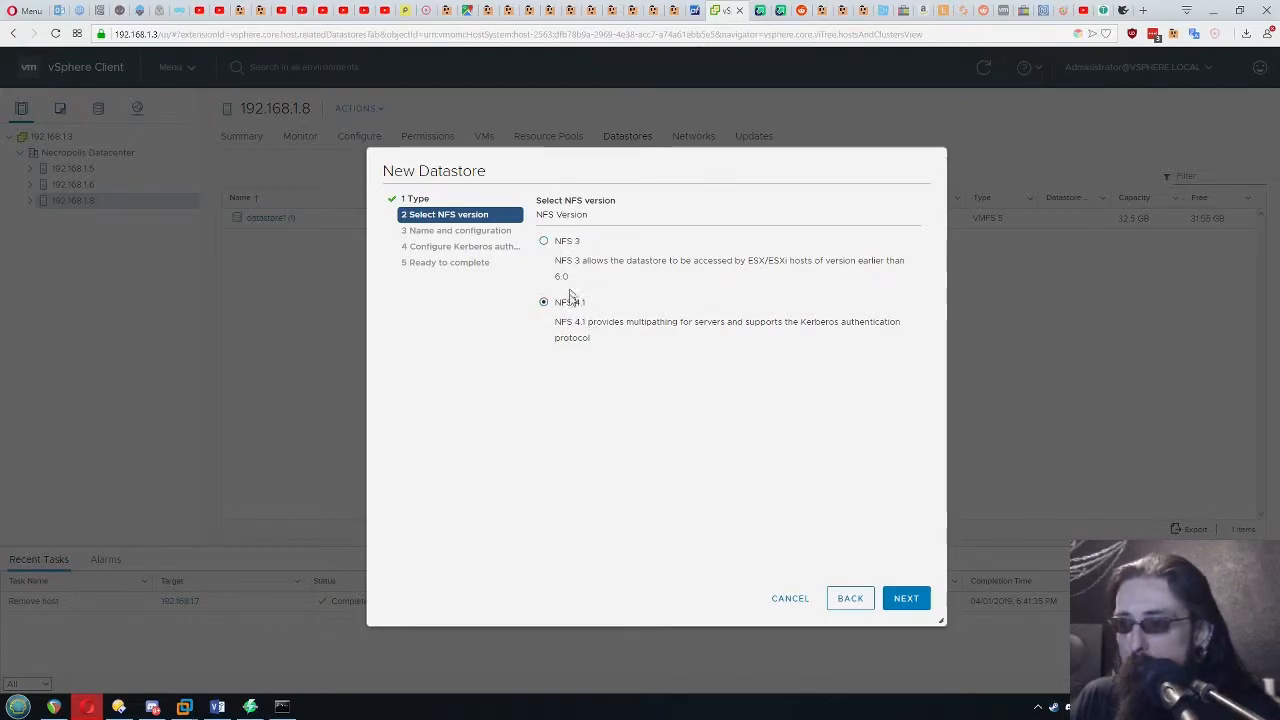
{"action": "left_click", "coordinate": [905, 599]}
Name the NFS datastore Shared and enter 192.168.1.9 as its server
{"action": "type", "text": "S"}
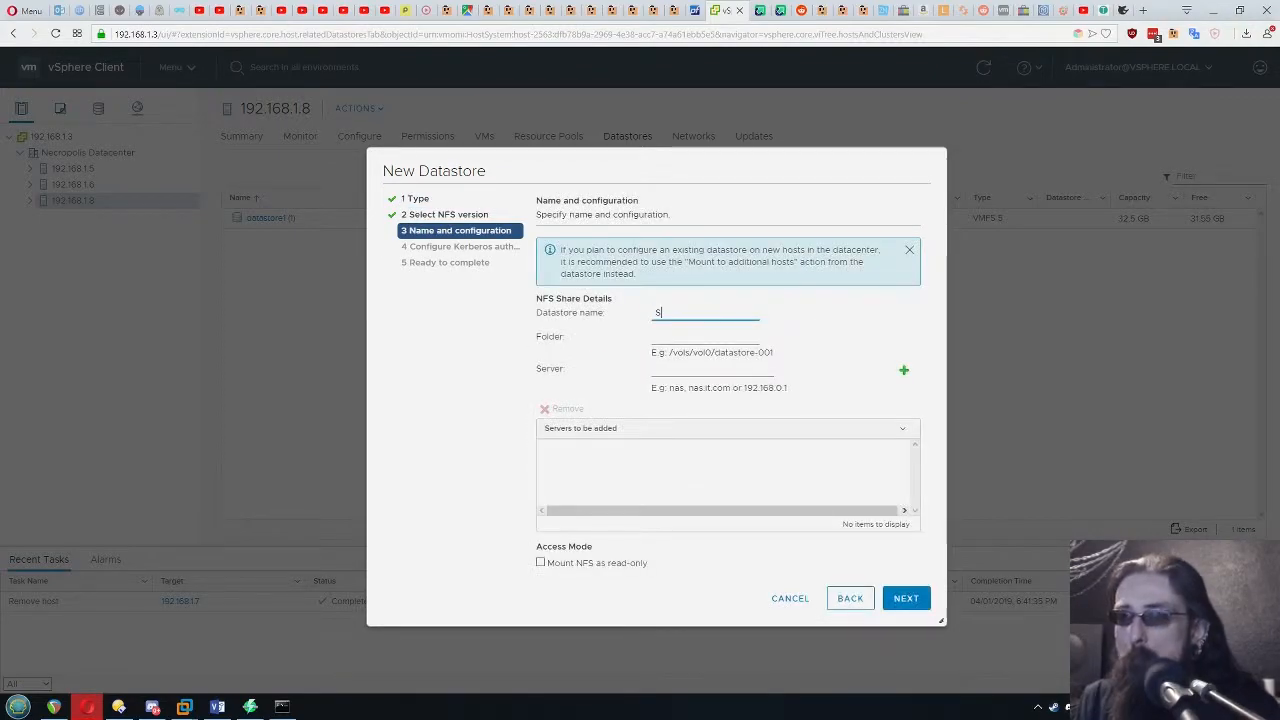
{"action": "type", "text": "hare"}
{"action": "type", "text": "d"}
{"action": "key", "text": "Tab"}
{"action": "key", "text": "Tab"}
{"action": "type", "text": "192.168.1.9"}
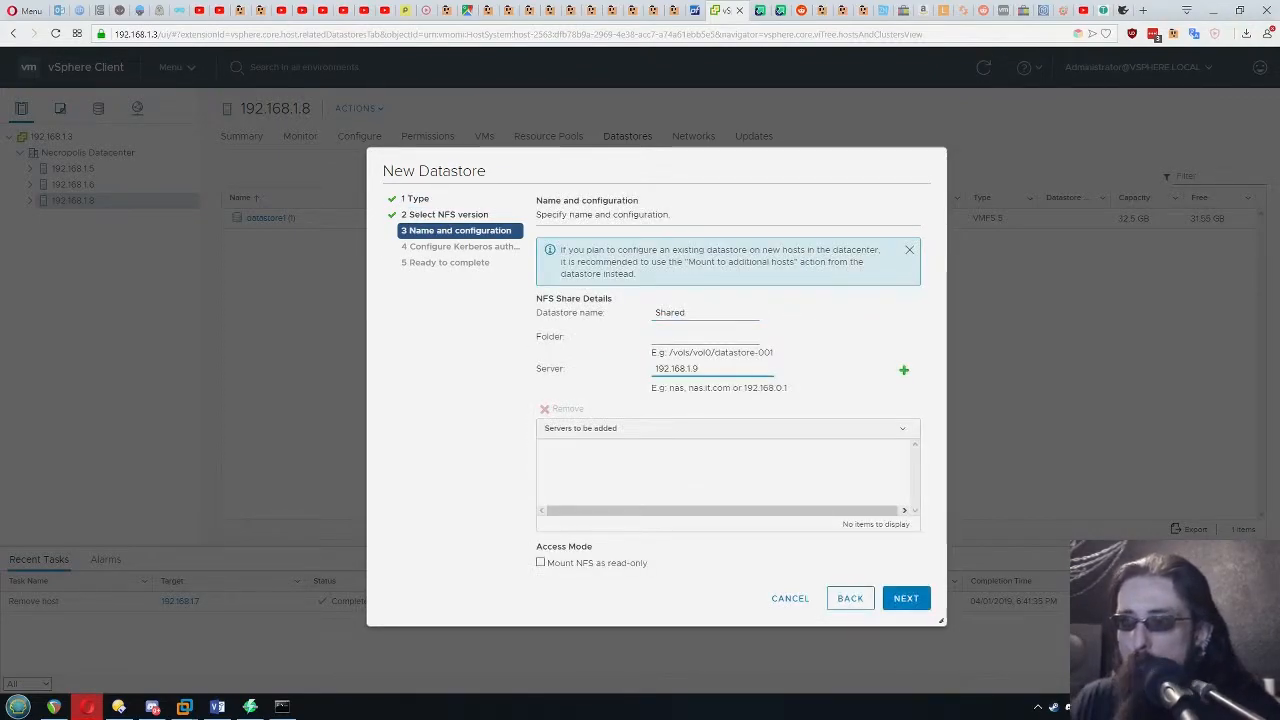
{"action": "left_click_drag", "start_coordinate": [735, 371], "coordinate": [636, 373]}
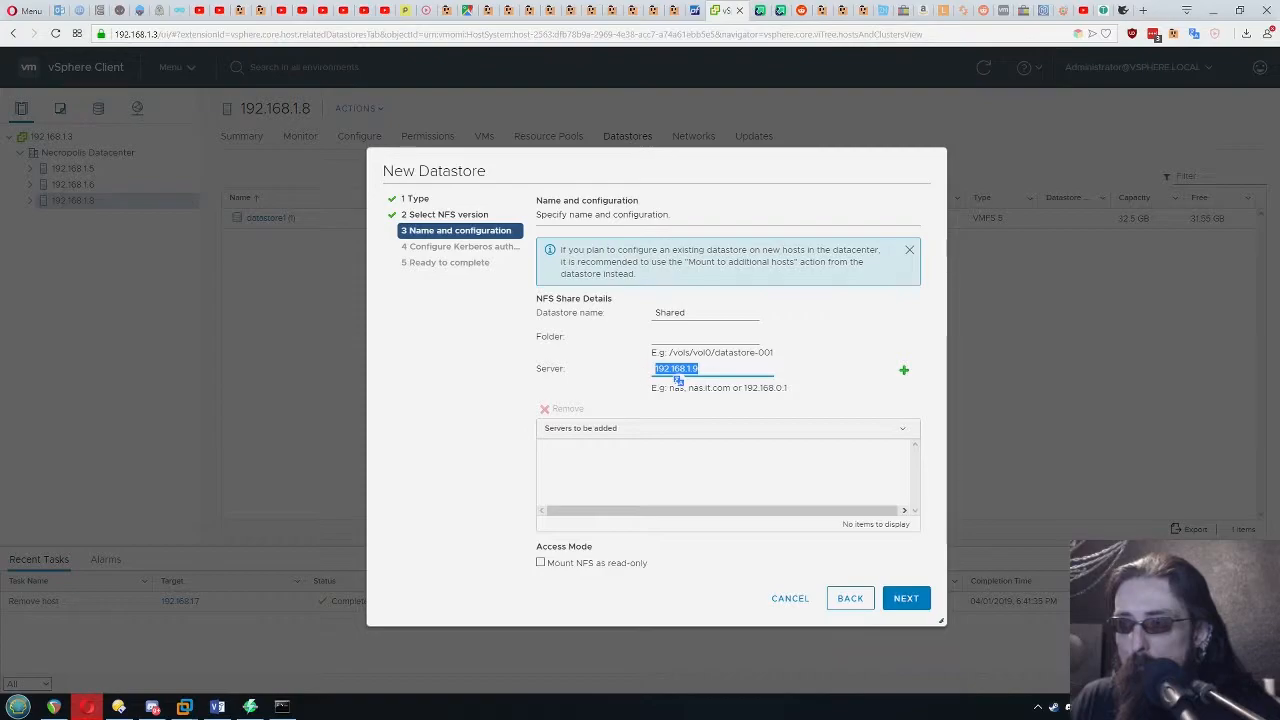
{"action": "left_click_drag", "start_coordinate": [713, 368], "coordinate": [628, 373]}
Copy the share path /mnt/pool from FreeNAS and enter it as the datastore's folder in the vSphere Client
{"action": "left_click", "coordinate": [1122, 10]}
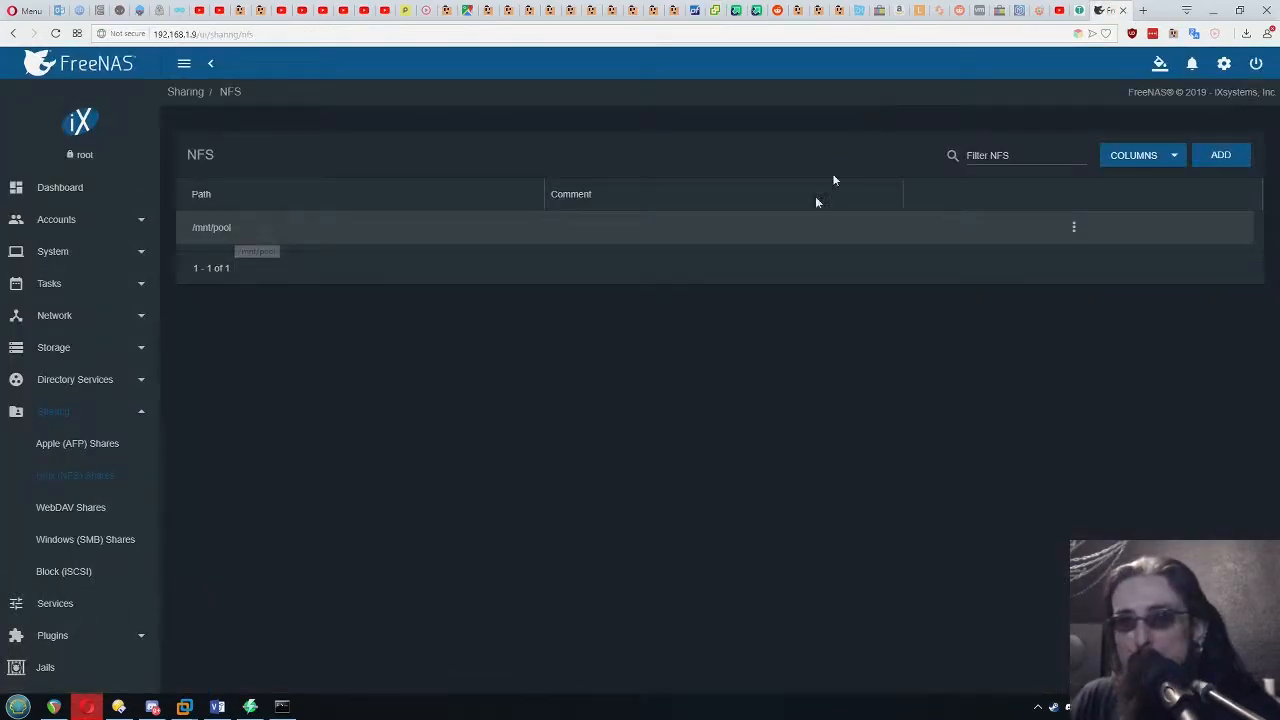
{"action": "left_click_drag", "start_coordinate": [234, 229], "coordinate": [193, 228]}
{"action": "key", "text": "ctrl+c"}
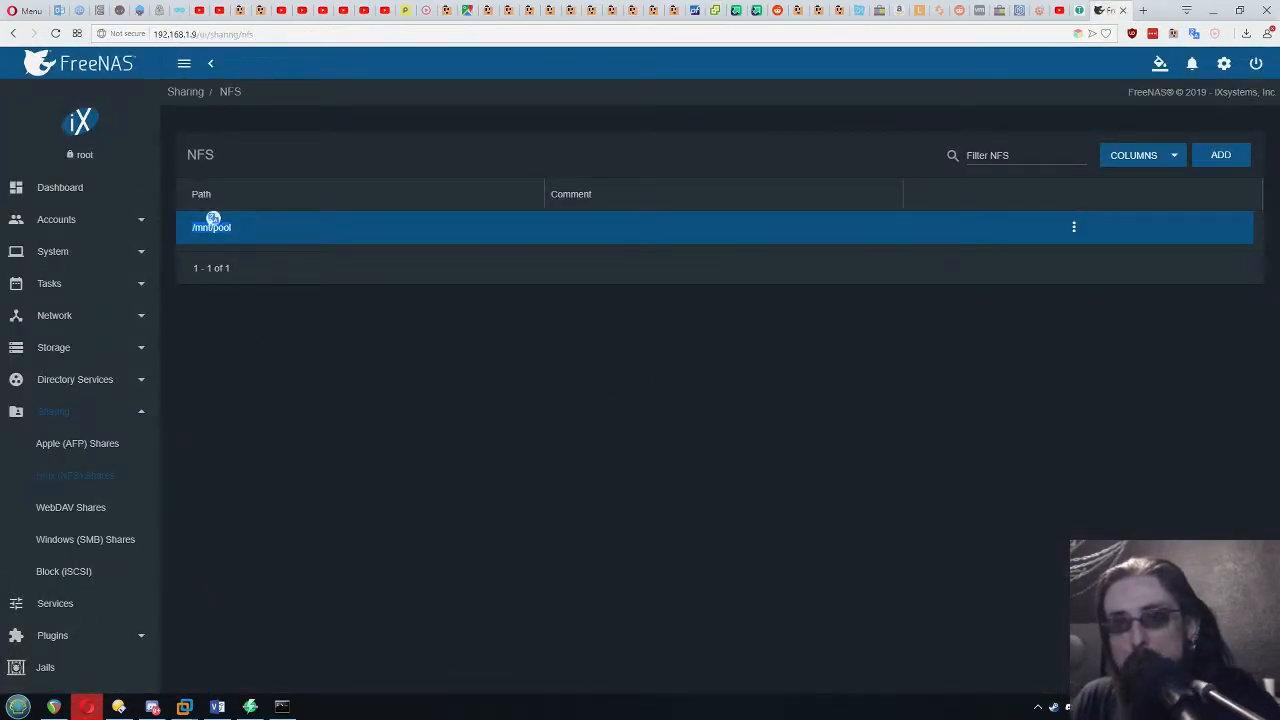
{"action": "left_click", "coordinate": [371, 343]}
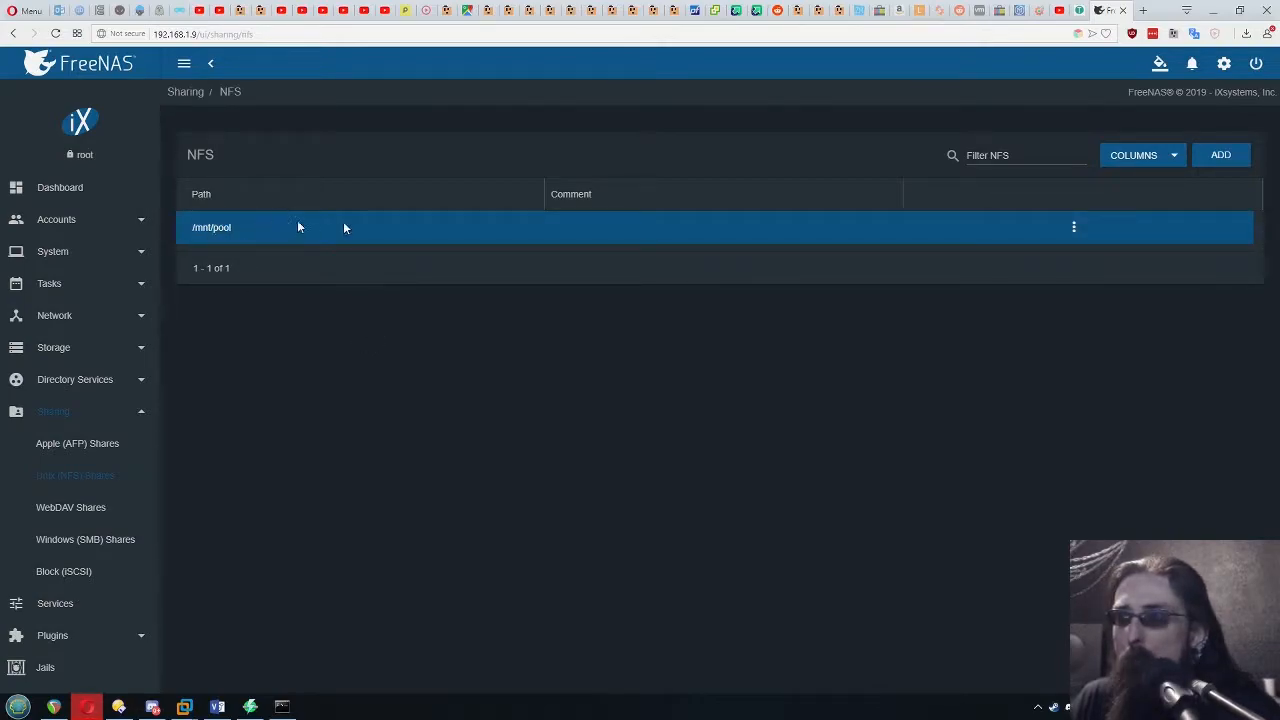
{"action": "left_click", "coordinate": [716, 12]}
{"action": "left_click", "coordinate": [680, 336]}
{"action": "key", "text": "ctrl+v"}
Try to create the Shared NFS 4.1 datastore without Kerberos authentication
{"action": "key", "text": "Return"}
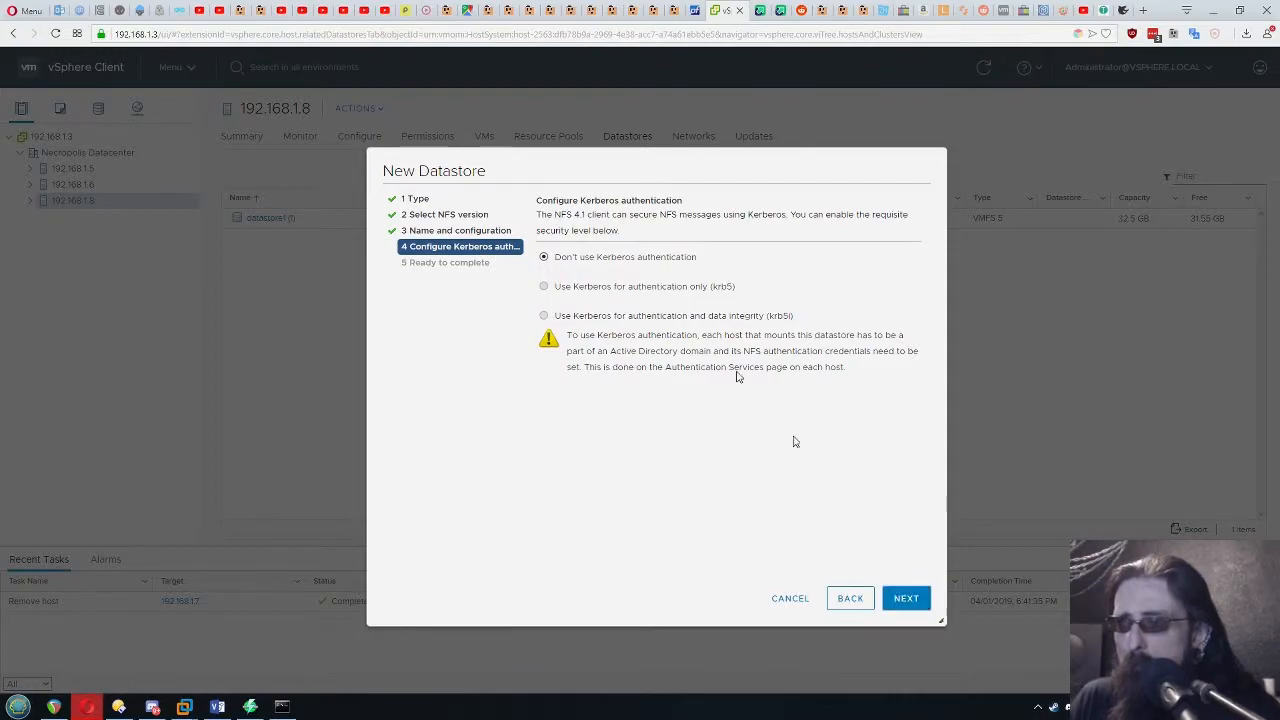
{"action": "left_click", "coordinate": [907, 604]}
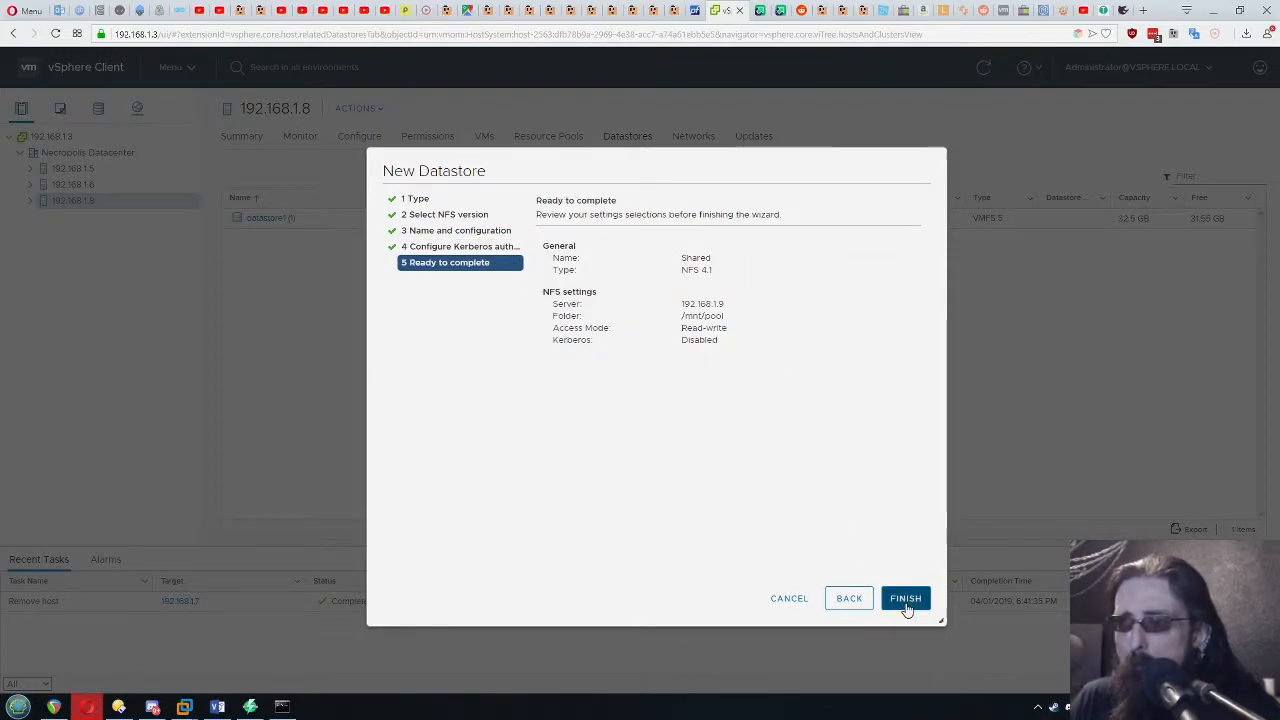
{"action": "left_click", "coordinate": [905, 600]}
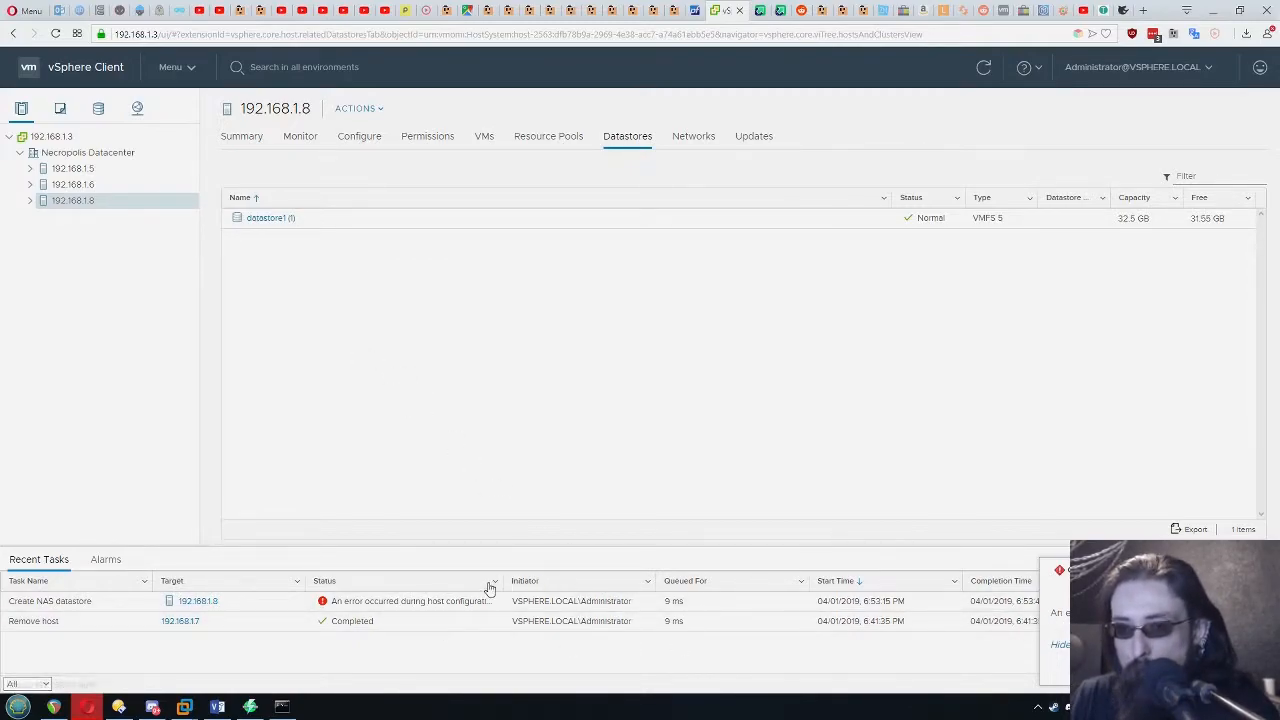
Choose NFS as the type for another new datastore on host 192.168.1.8 and proceed to the NFS version
{"action": "left_click", "coordinate": [544, 286]}
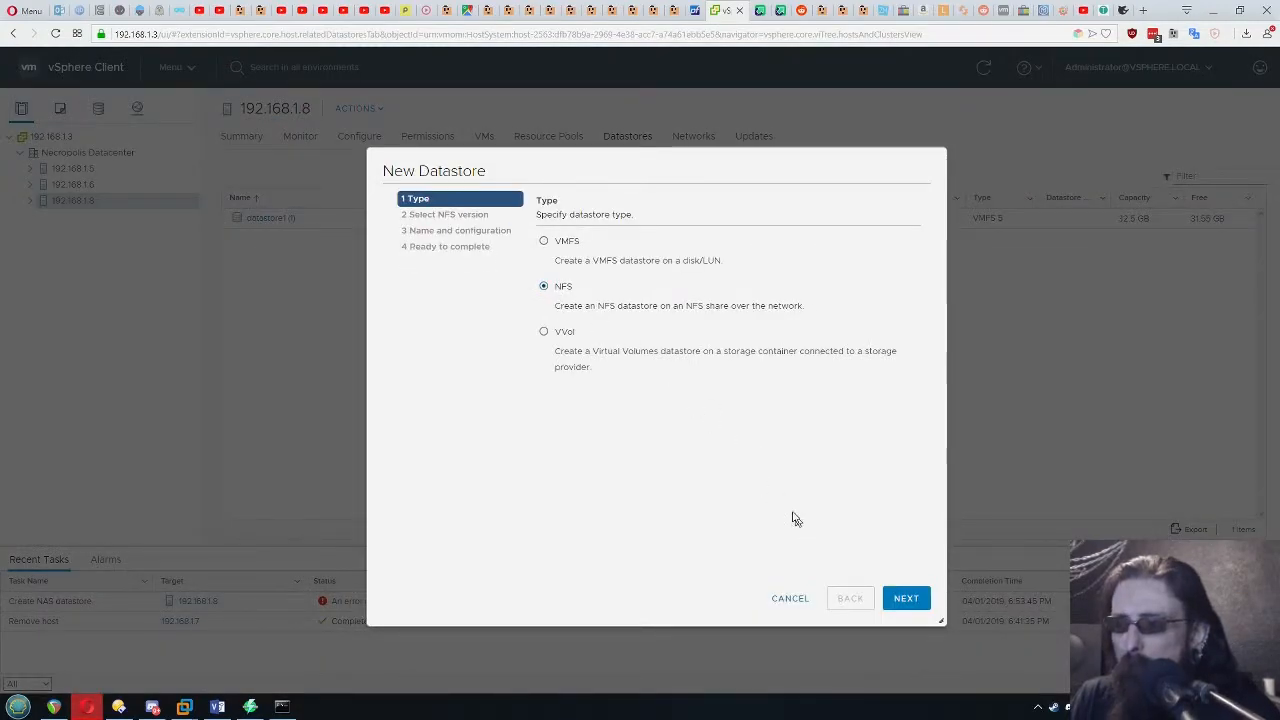
{"action": "left_click", "coordinate": [905, 598]}
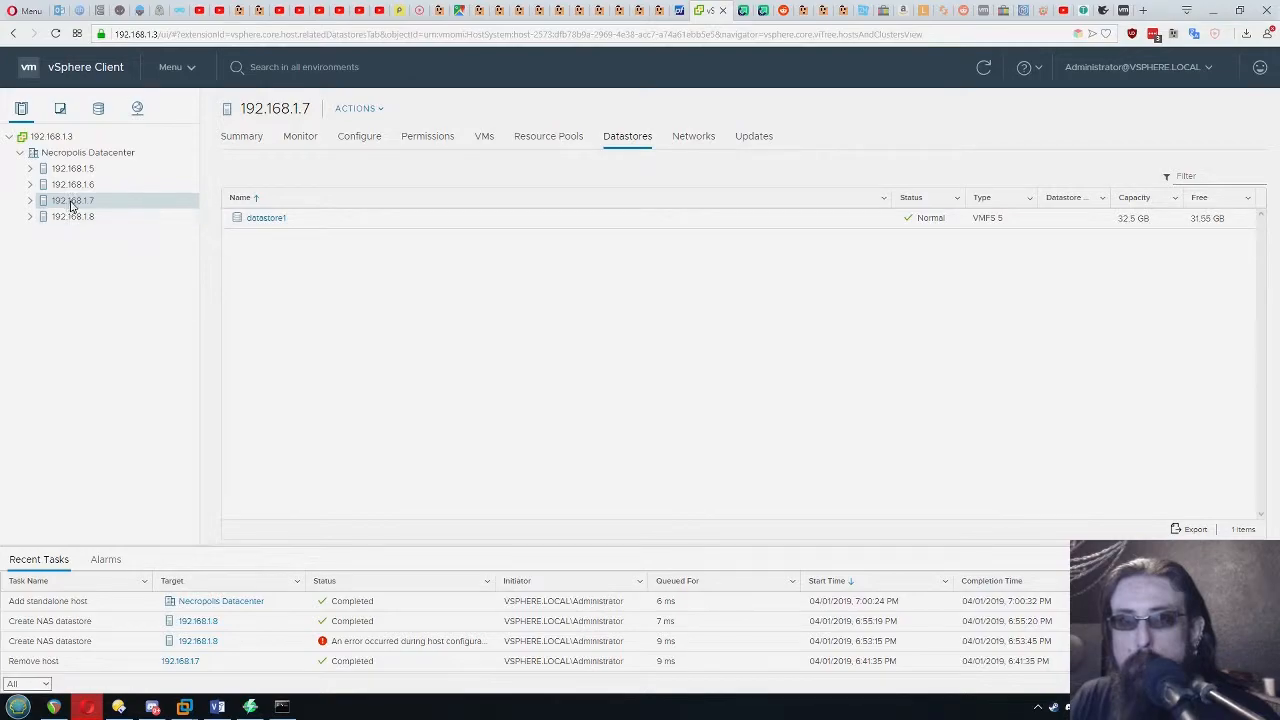
Start a new cluster in Necropolis Datacenter and name it Cluster BF
{"action": "right_click", "coordinate": [86, 268]}
{"action": "right_click", "coordinate": [94, 154]}
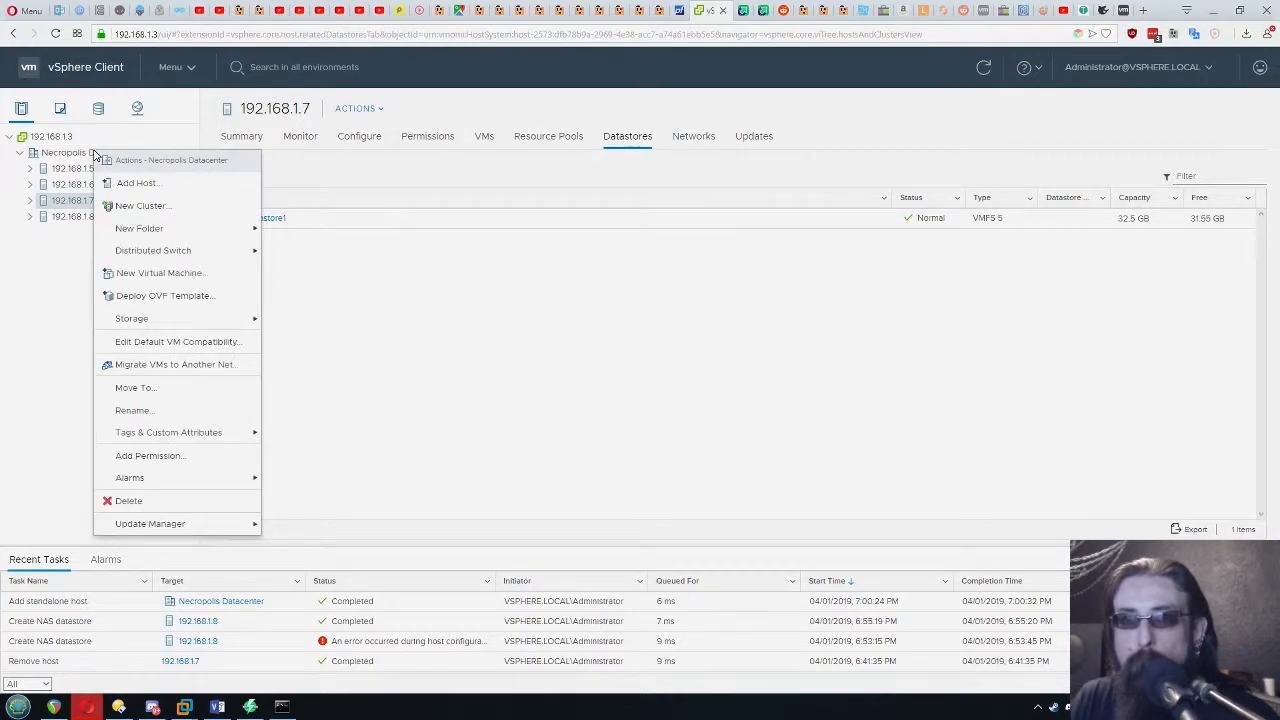
{"action": "left_click", "coordinate": [132, 213]}
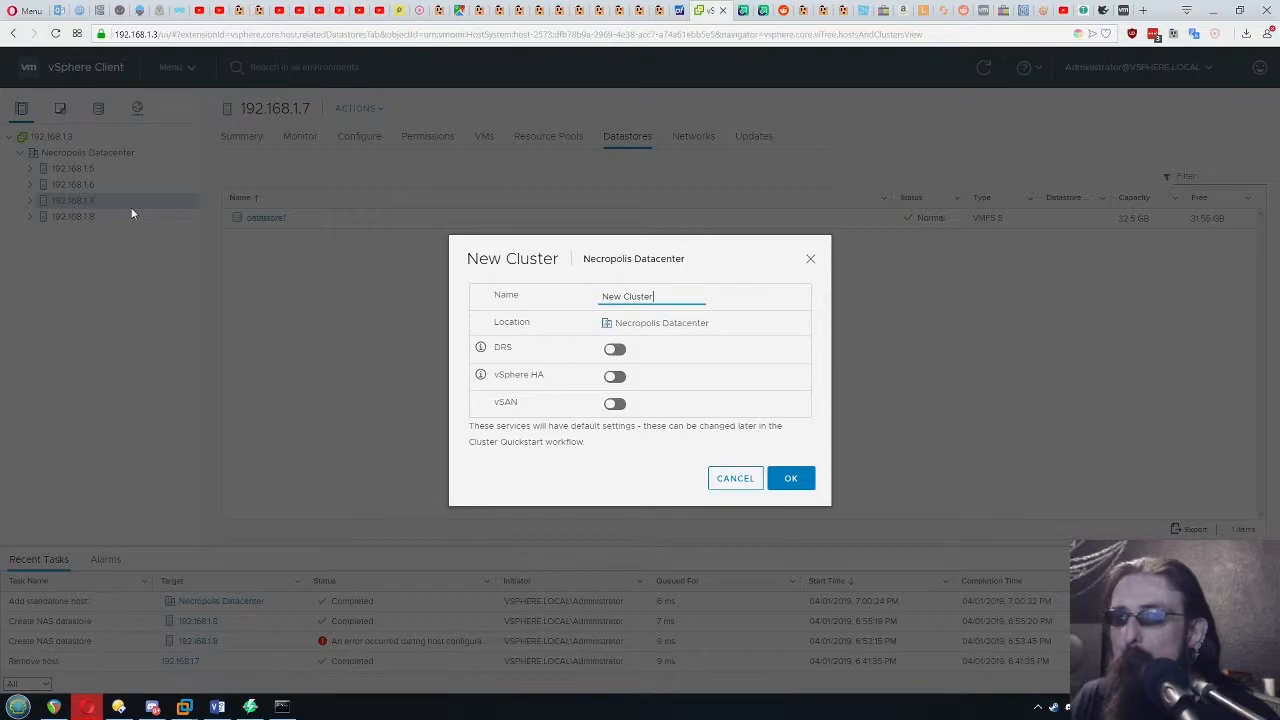
{"action": "triple_click", "coordinate": [685, 296]}
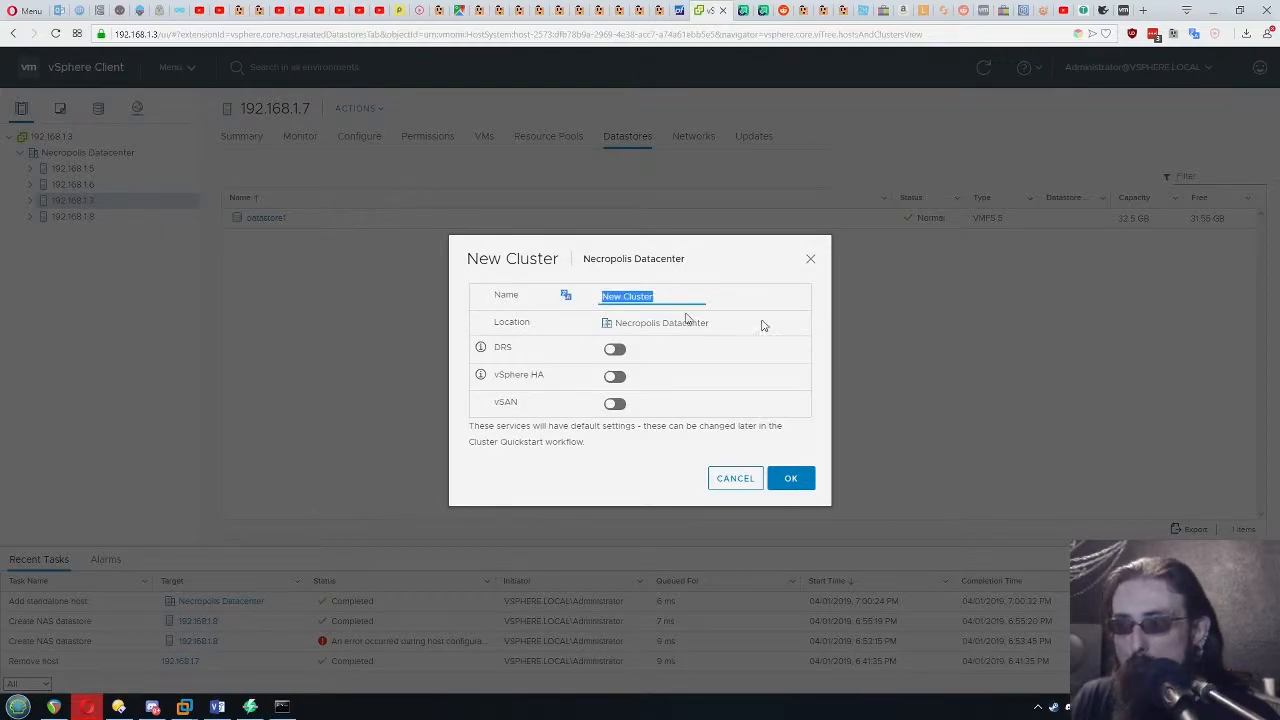
{"action": "type", "text": "Clu"}
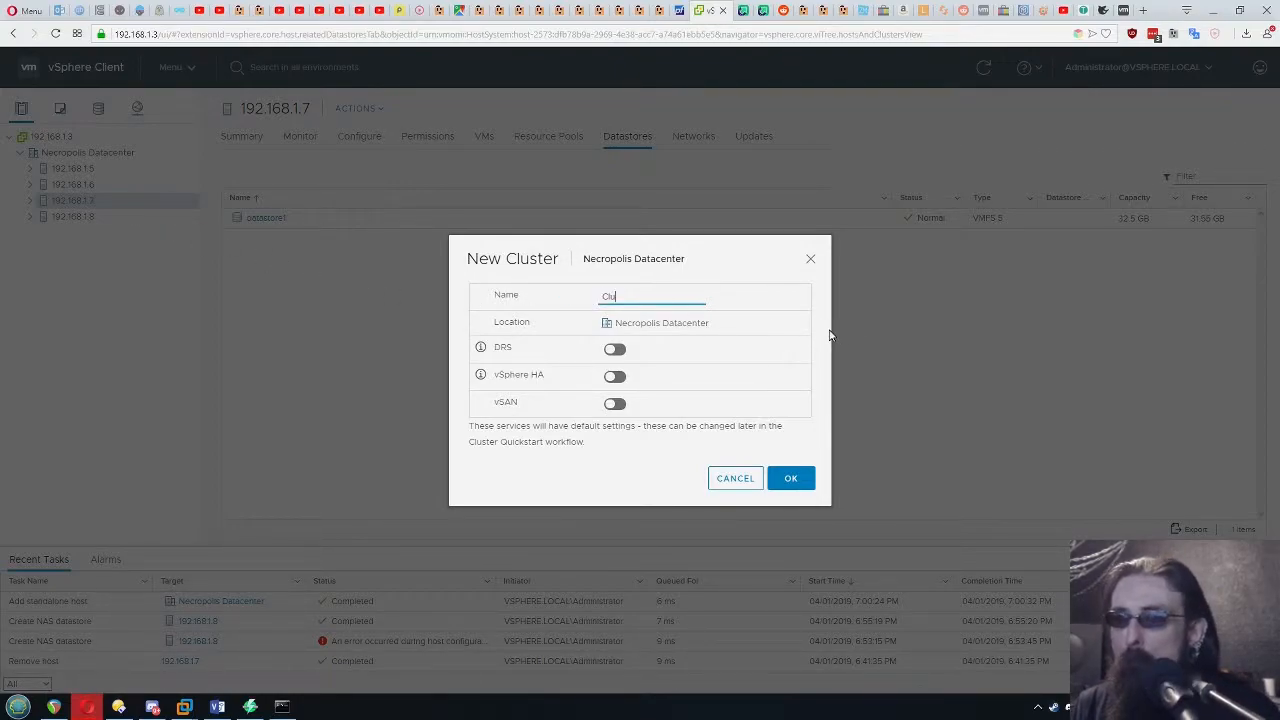
{"action": "type", "text": "ster BF"}
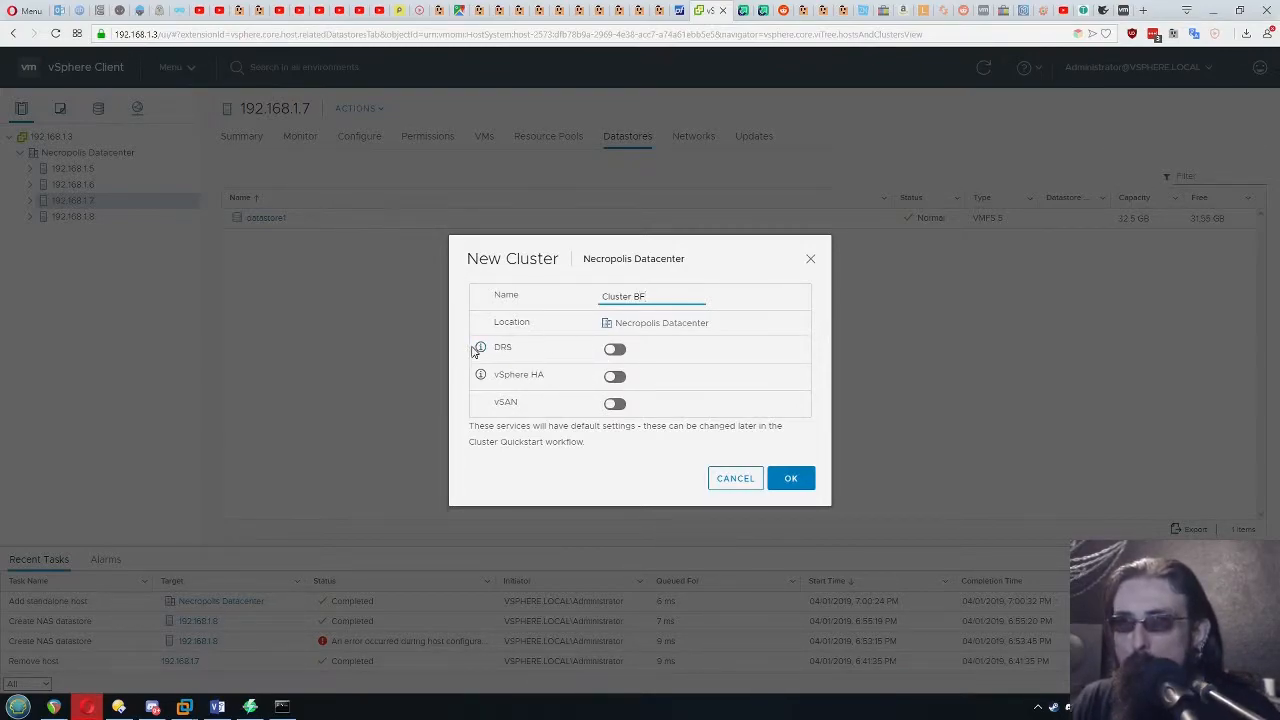
Enable DRS and vSphere HA for the new cluster, leave vSAN off, and create it
{"action": "mouse_move", "coordinate": [483, 353]}
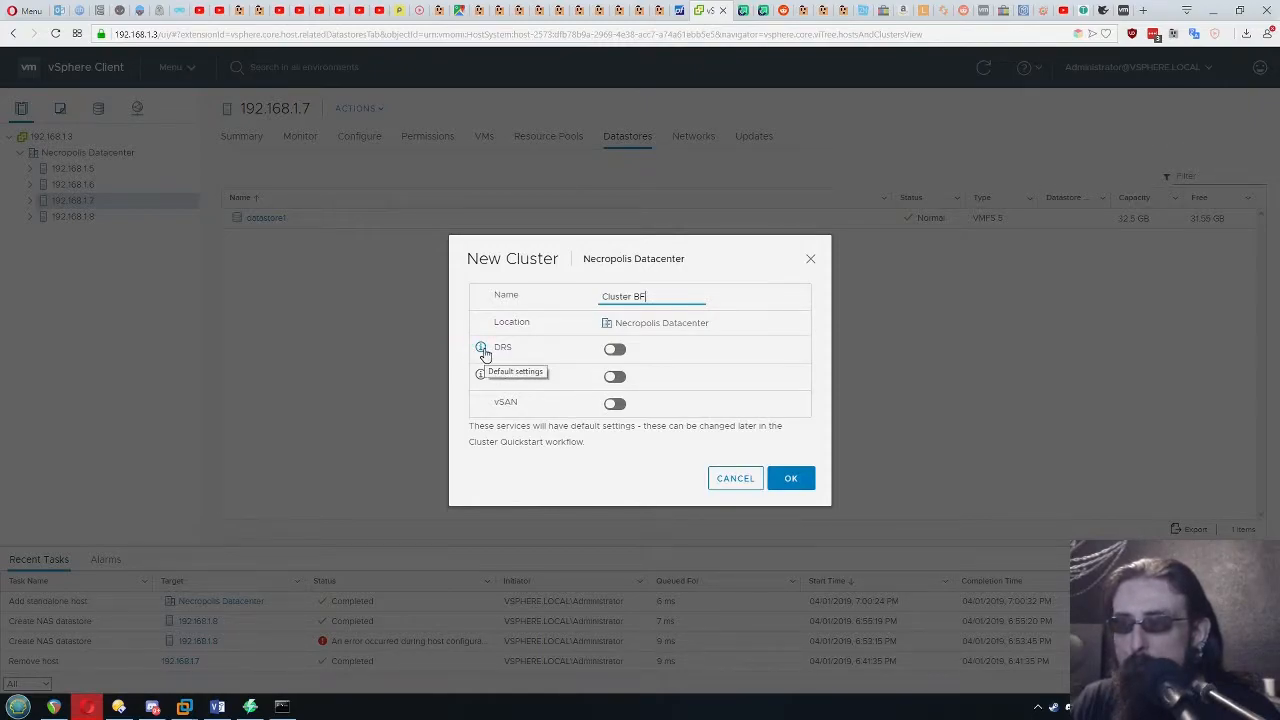
{"action": "left_click", "coordinate": [615, 351]}
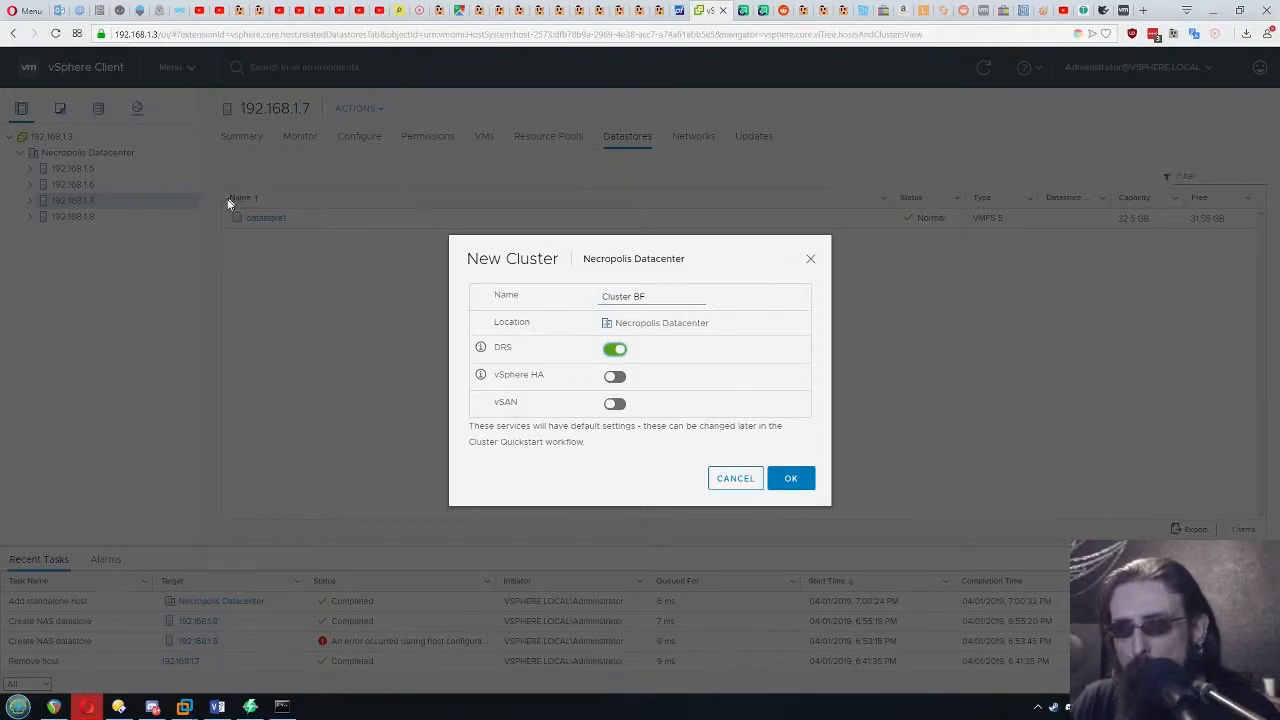
{"action": "left_click_drag", "start_coordinate": [546, 375], "coordinate": [494, 382]}
{"action": "left_click", "coordinate": [553, 375]}
{"action": "left_click", "coordinate": [614, 377]}
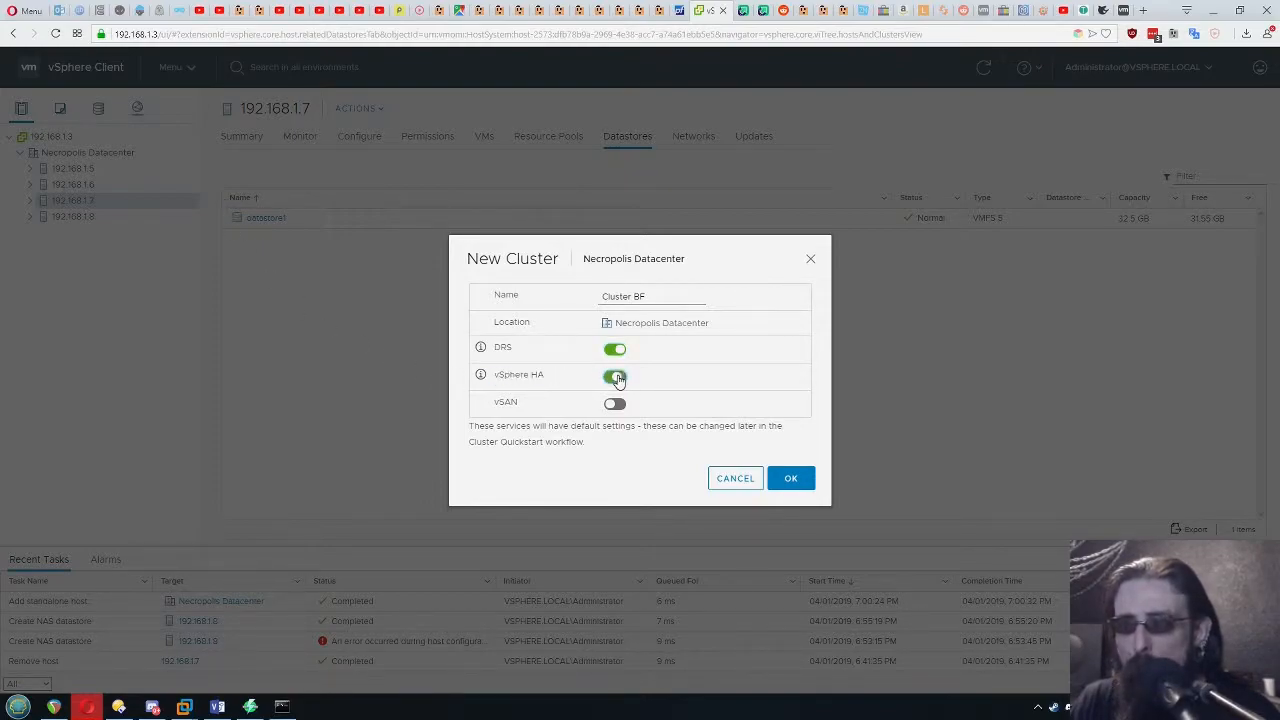
{"action": "left_click_drag", "start_coordinate": [521, 404], "coordinate": [492, 405]}
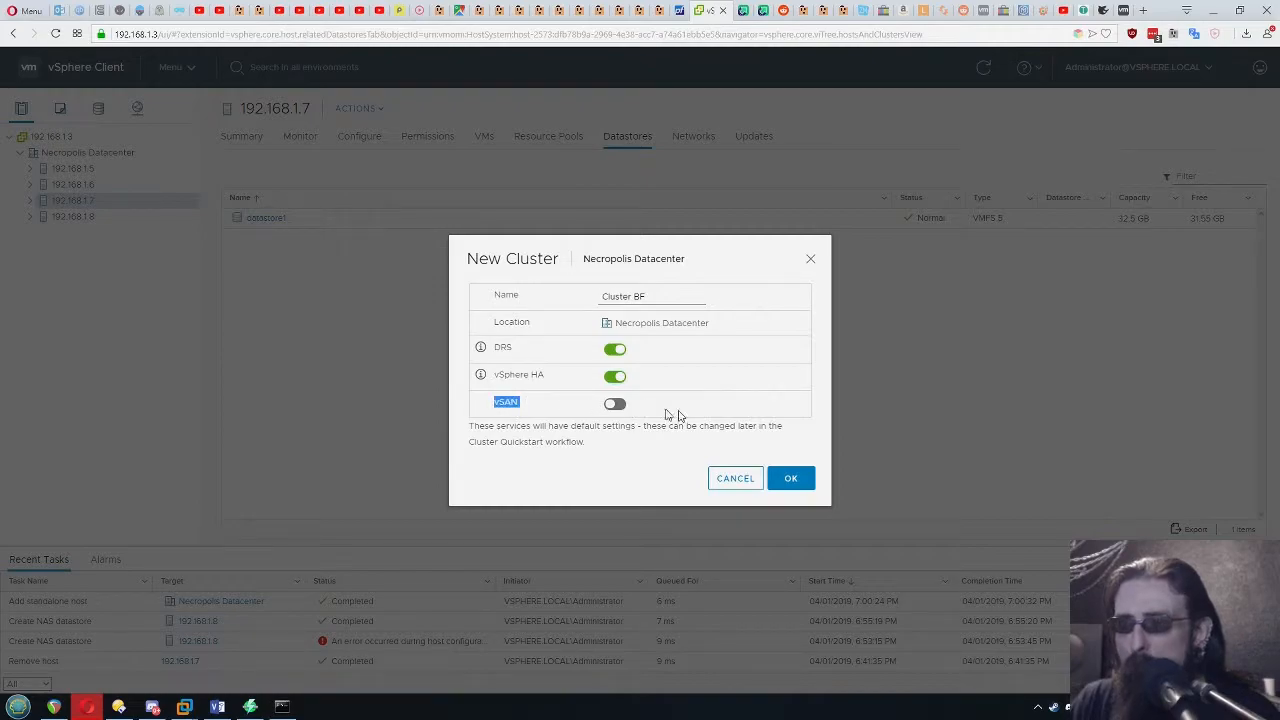
{"action": "left_click", "coordinate": [592, 442]}
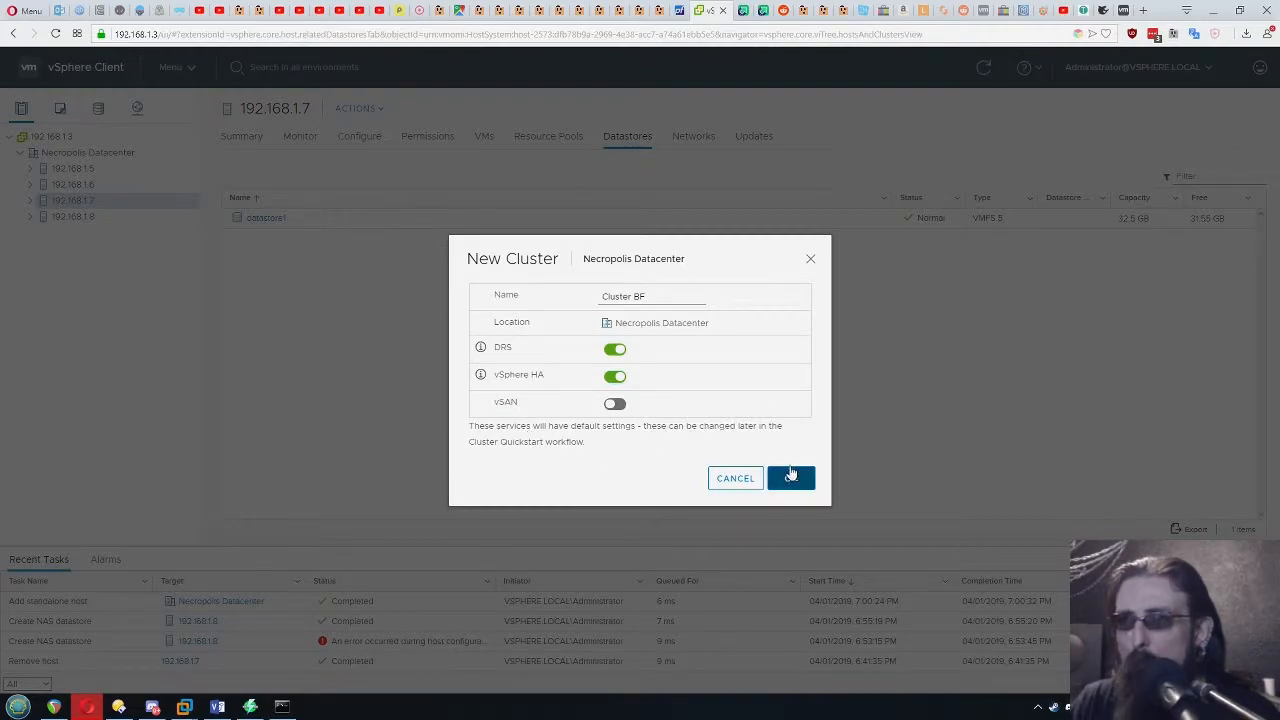
{"action": "left_click", "coordinate": [797, 488]}
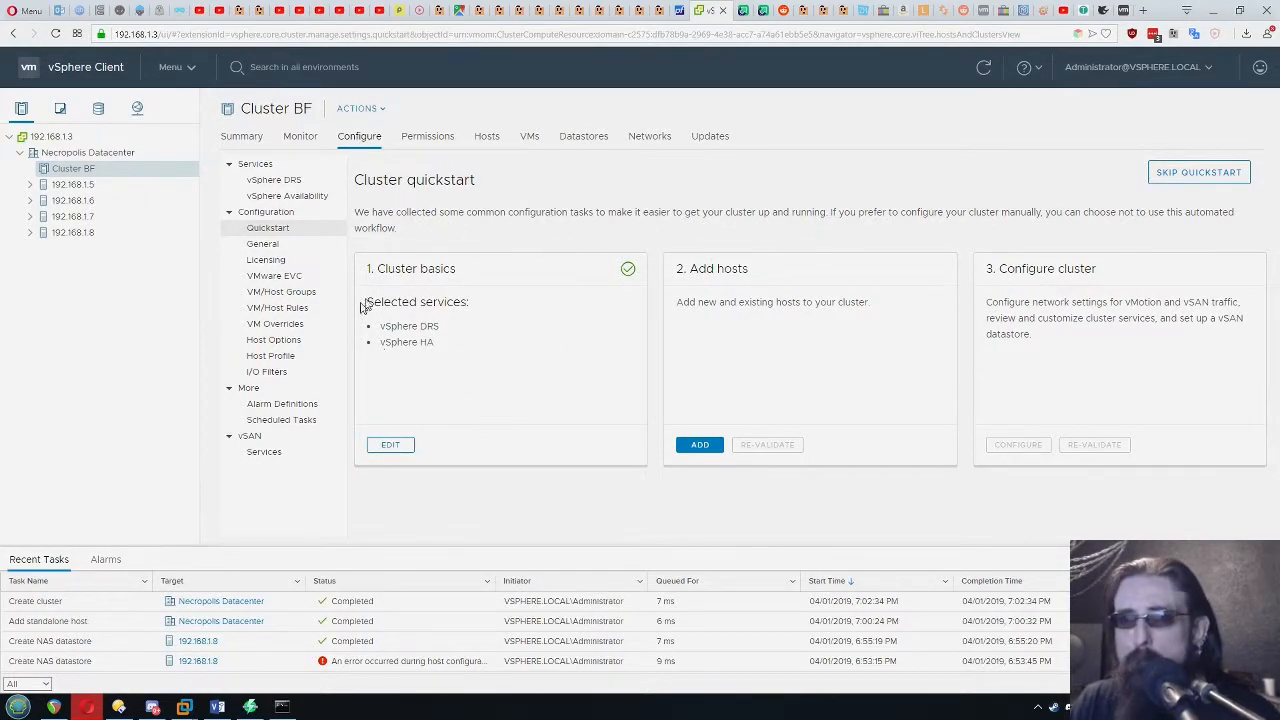
Review the selected services, host addition and cluster configuration sections of Cluster BF's quickstart
{"action": "left_click_drag", "start_coordinate": [444, 343], "coordinate": [364, 320]}
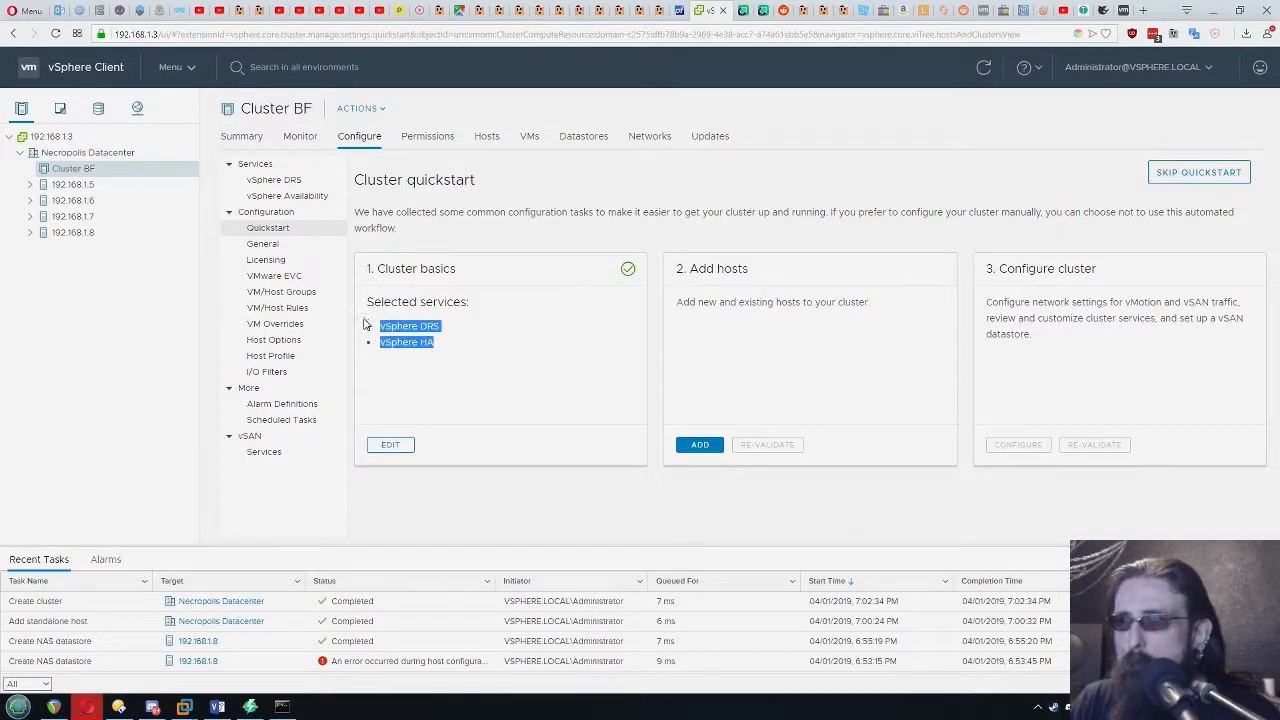
{"action": "left_click", "coordinate": [497, 358]}
{"action": "mouse_move", "coordinate": [674, 307]}
{"action": "left_mouse_down"}
{"action": "mouse_move", "coordinate": [970, 300]}
{"action": "mouse_move", "coordinate": [678, 295]}
{"action": "left_mouse_up"}
{"action": "left_click", "coordinate": [857, 302]}
{"action": "left_click", "coordinate": [863, 327]}
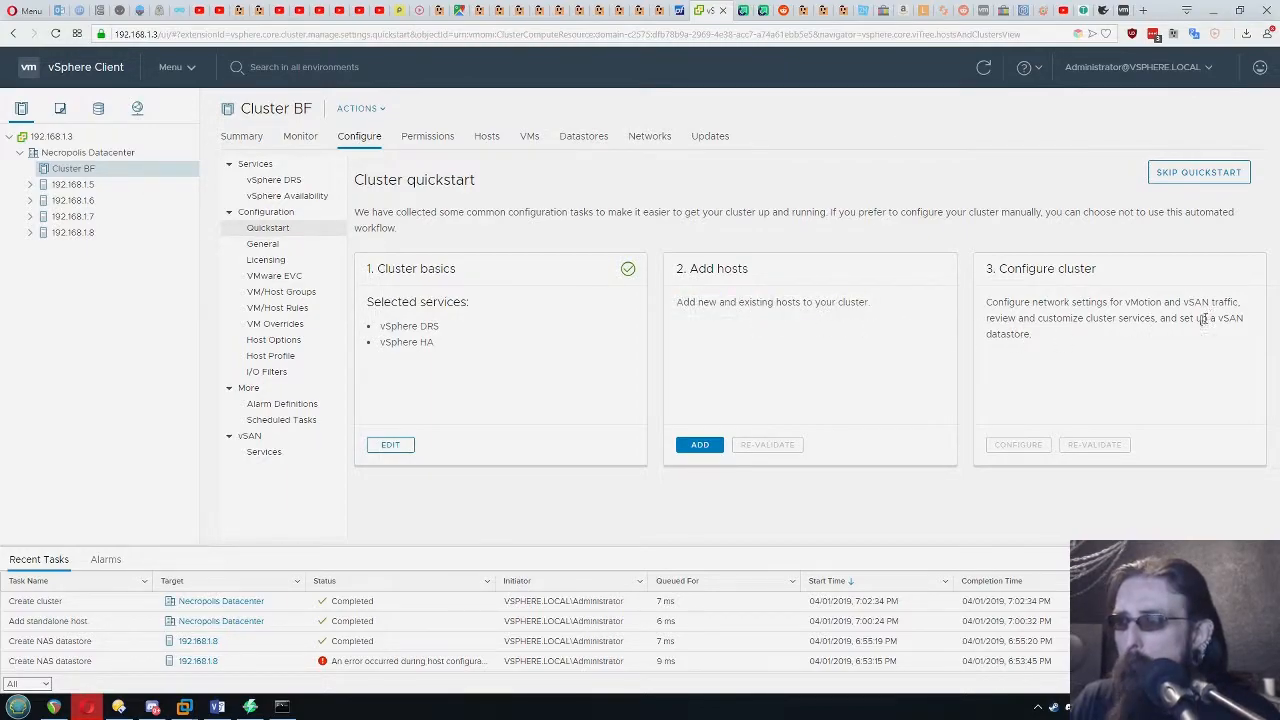
{"action": "triple_click", "coordinate": [1127, 333]}
{"action": "left_click", "coordinate": [1095, 349]}
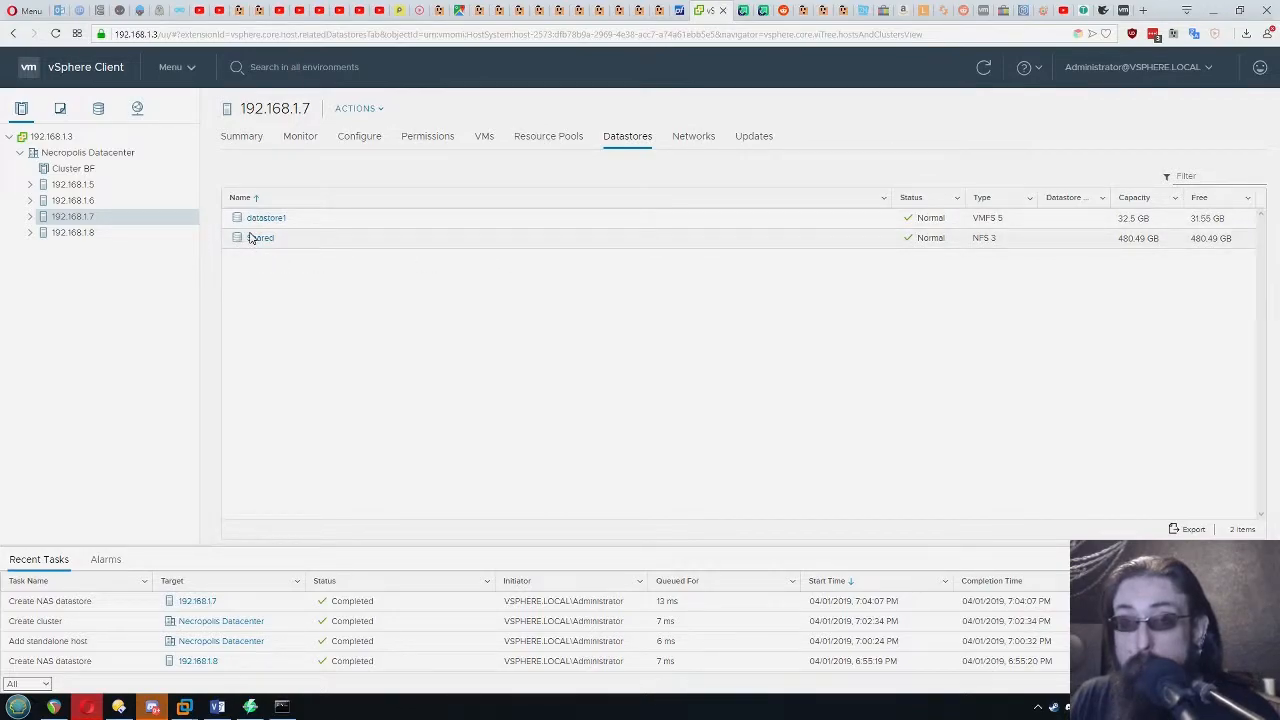
Move host 192.168.1.7 into Cluster BF, putting its virtual machines in the cluster's root resource pool
{"action": "left_click", "coordinate": [86, 232]}
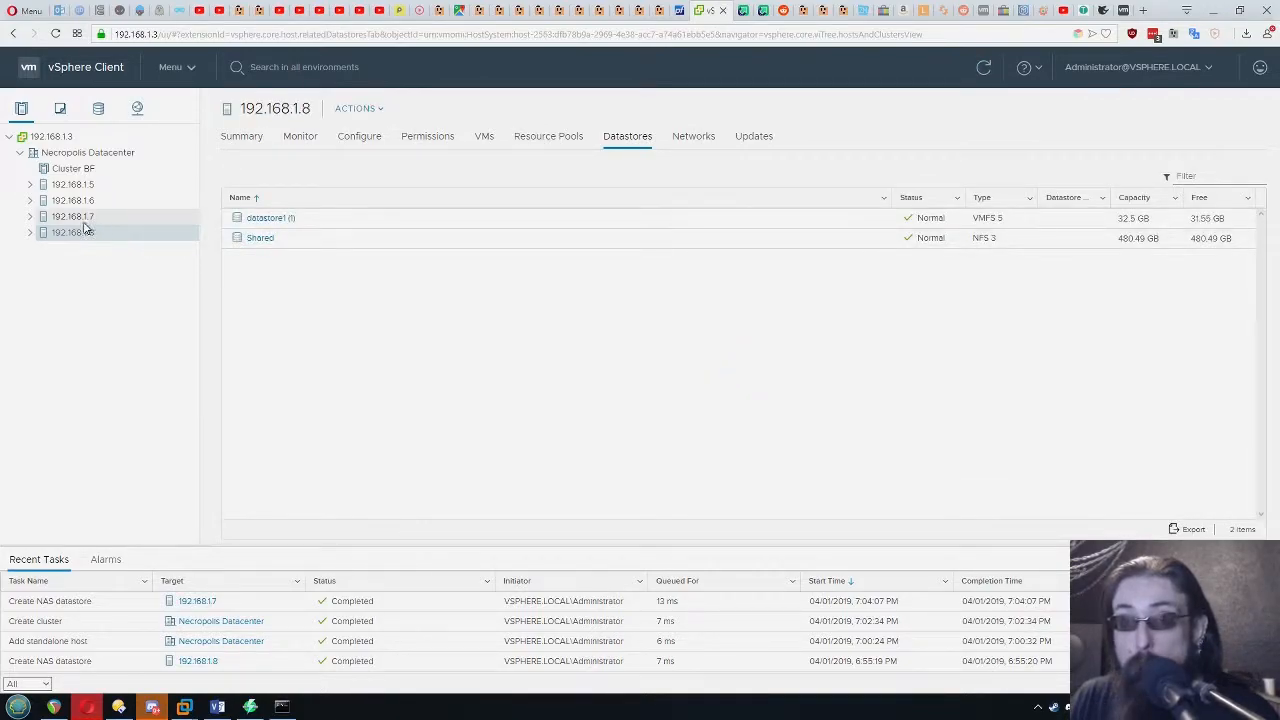
{"action": "left_click", "coordinate": [85, 219]}
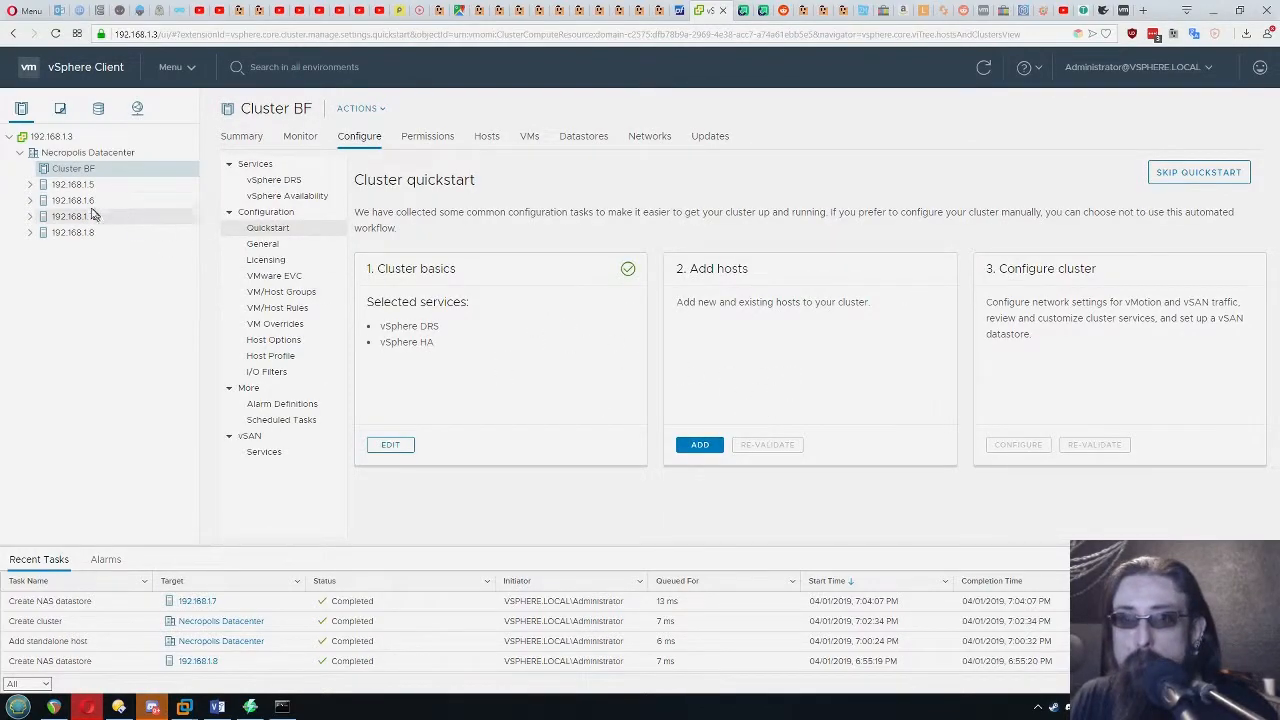
{"action": "left_click_drag", "start_coordinate": [80, 222], "coordinate": [90, 174]}
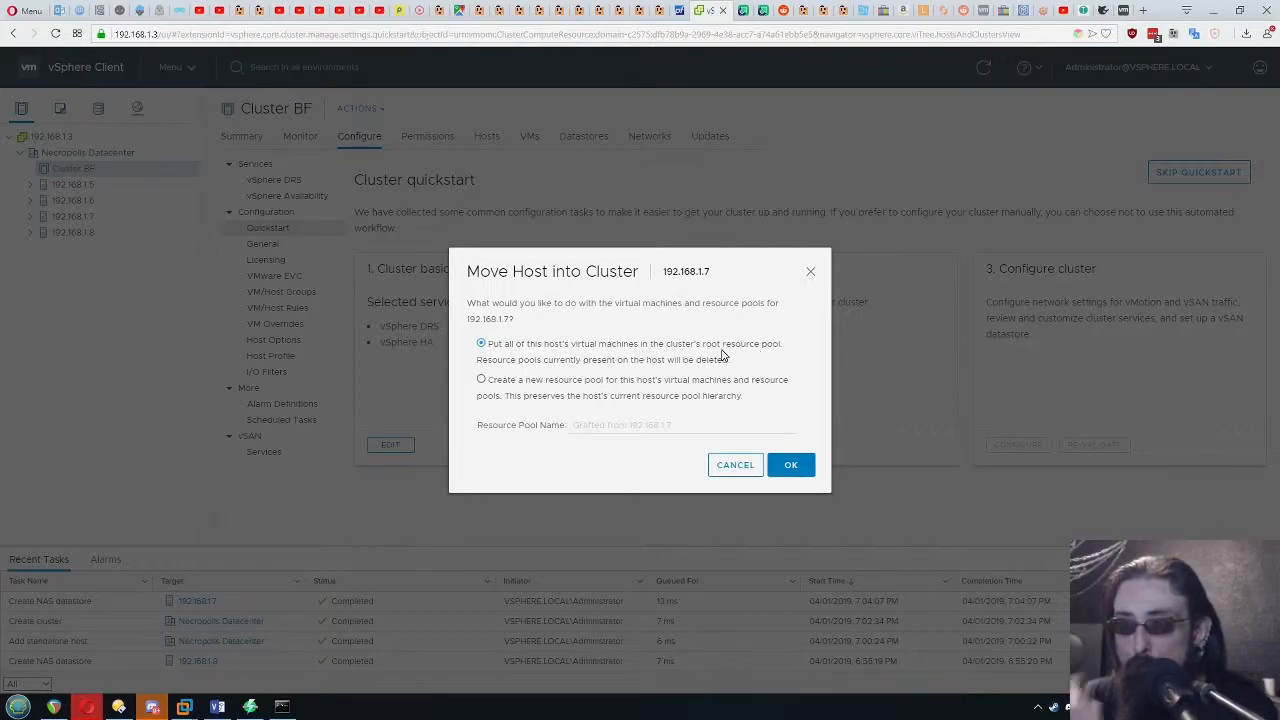
{"action": "left_click", "coordinate": [790, 464]}
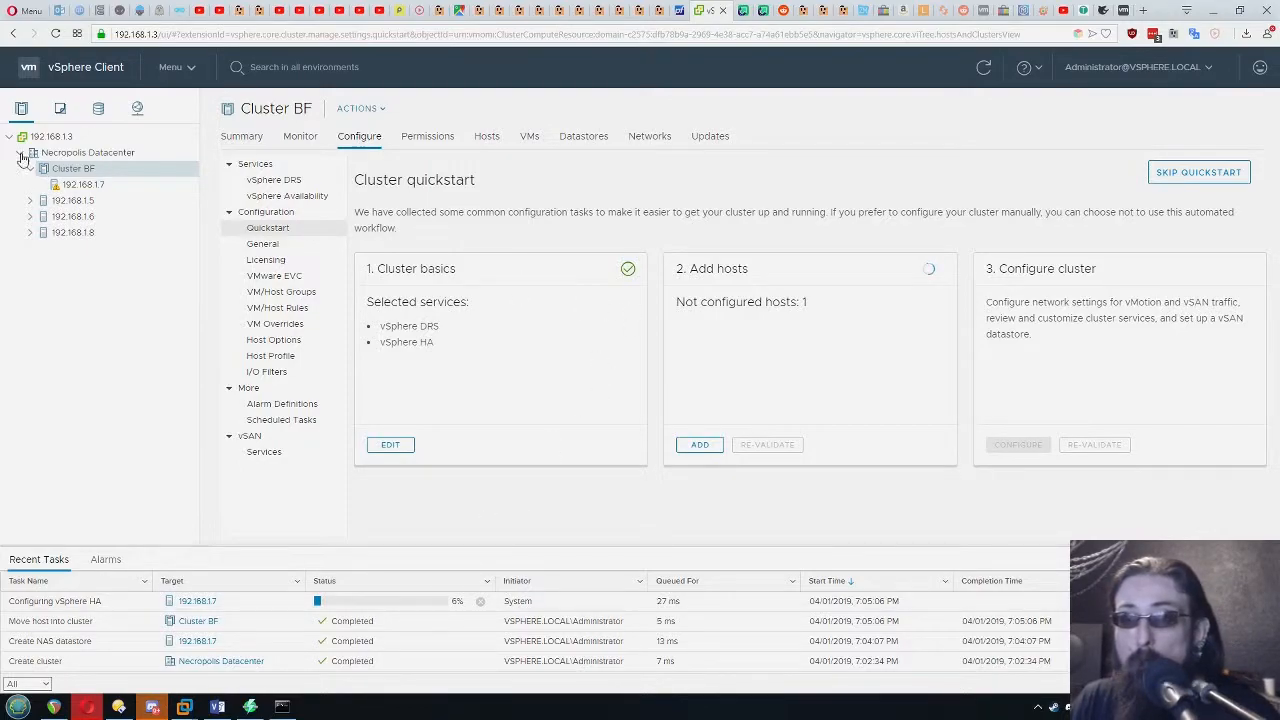
{"action": "left_click", "coordinate": [82, 185]}
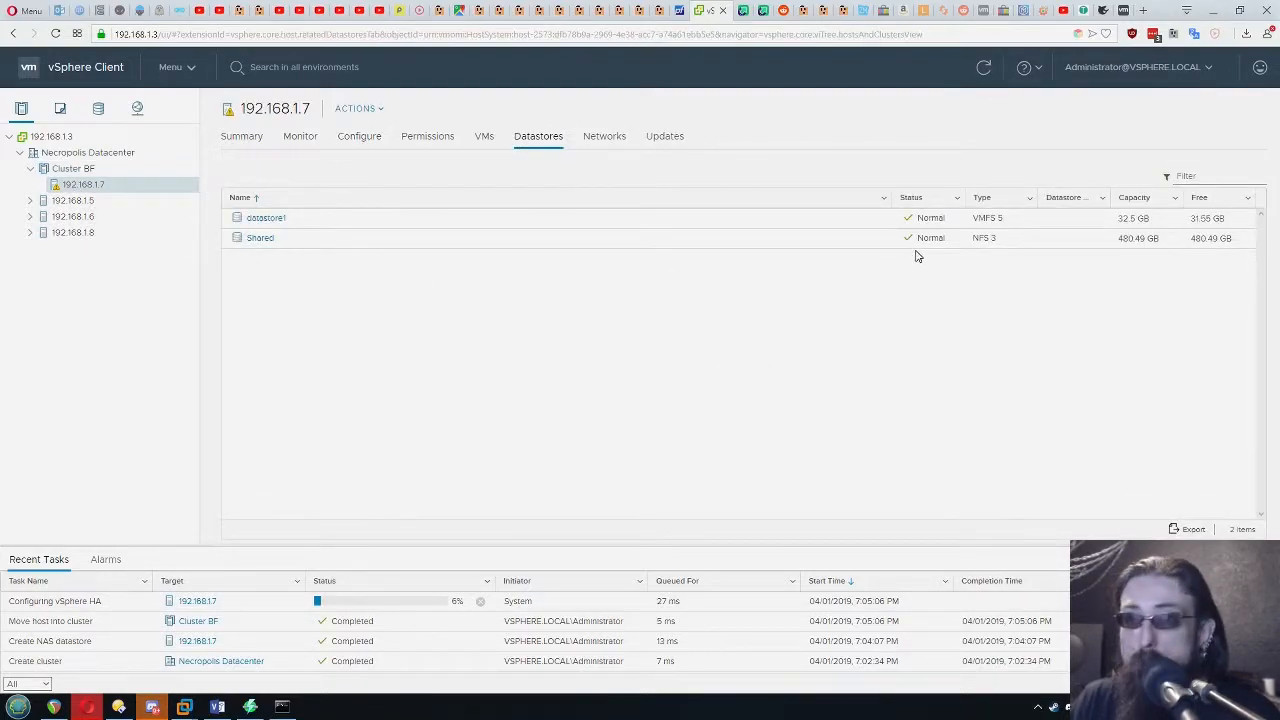
Start configuring Cluster BF from its quickstart and choose to configure networking settings later
{"action": "left_click", "coordinate": [74, 168]}
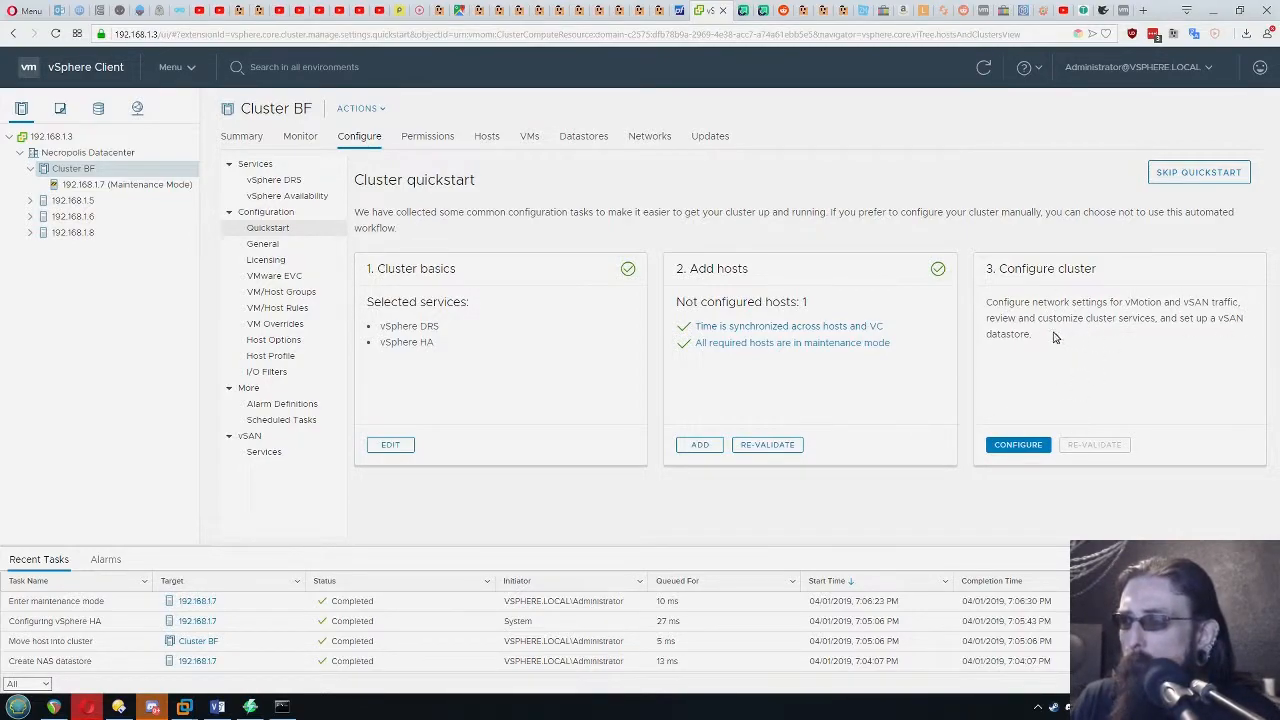
{"action": "left_click", "coordinate": [1040, 446]}
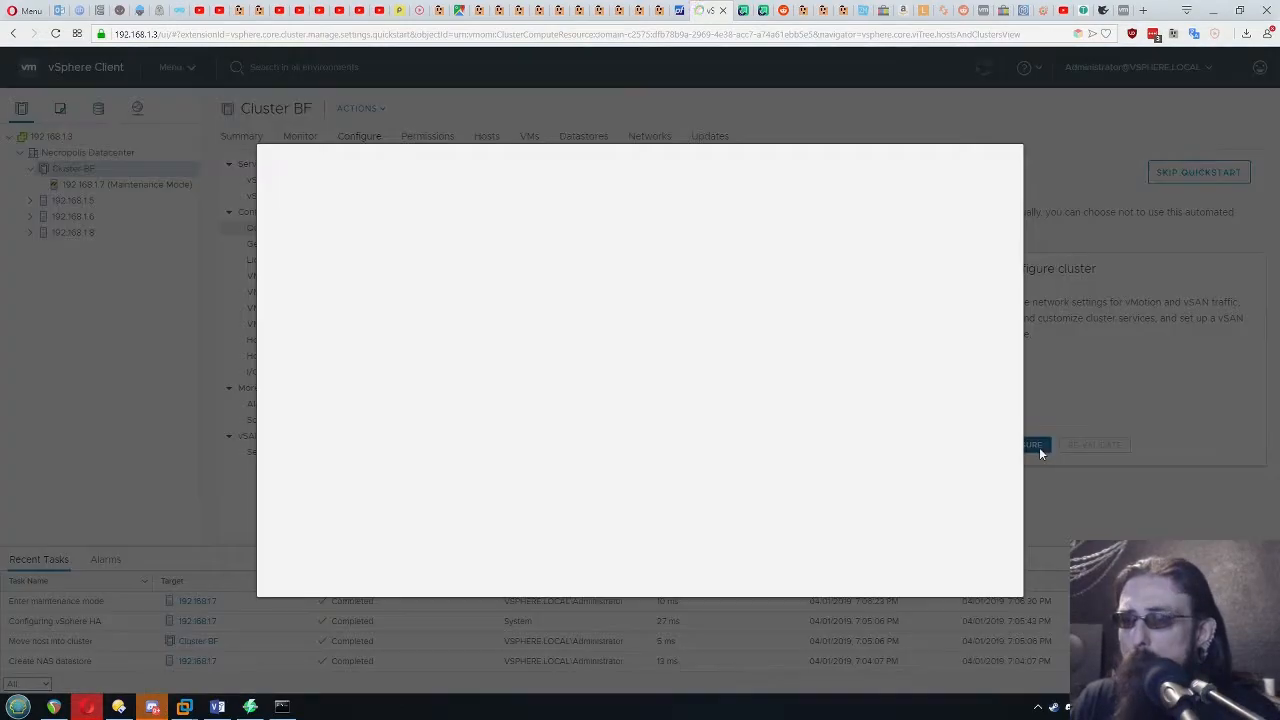
{"action": "scroll", "coordinate": [755, 340], "scroll_direction": "down", "scroll_amount": 2}
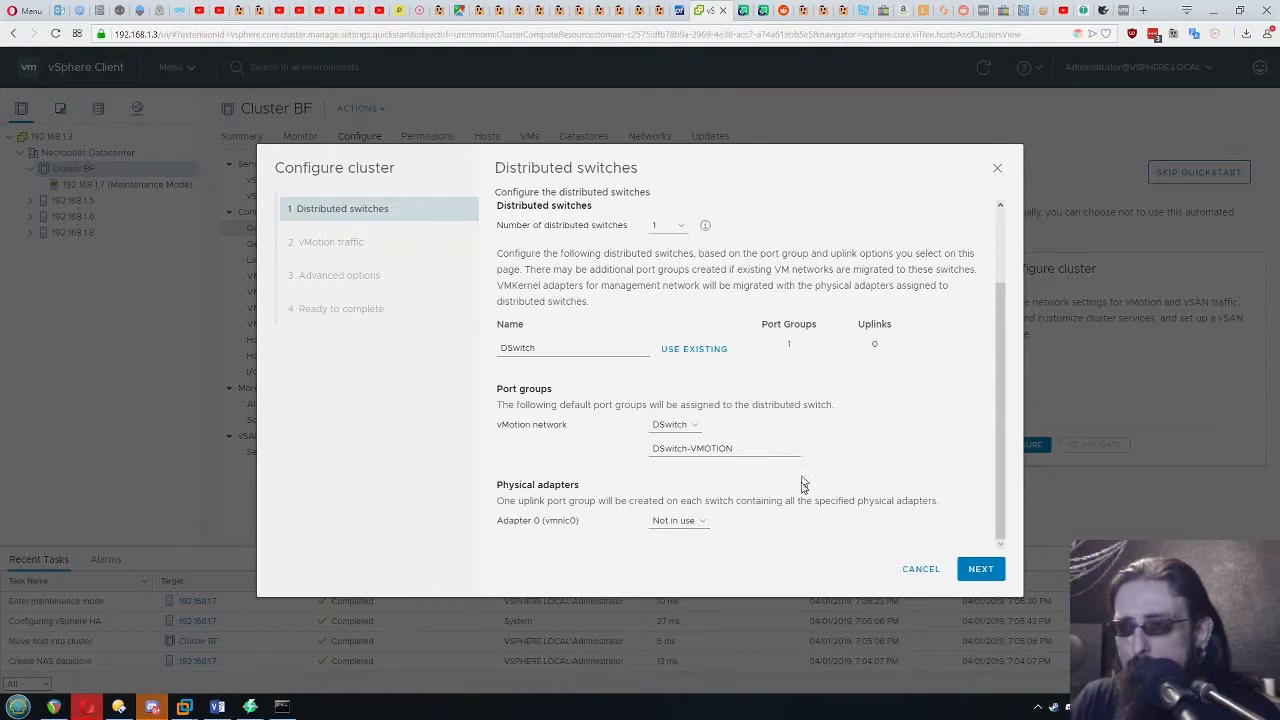
{"action": "left_click", "coordinate": [978, 567]}
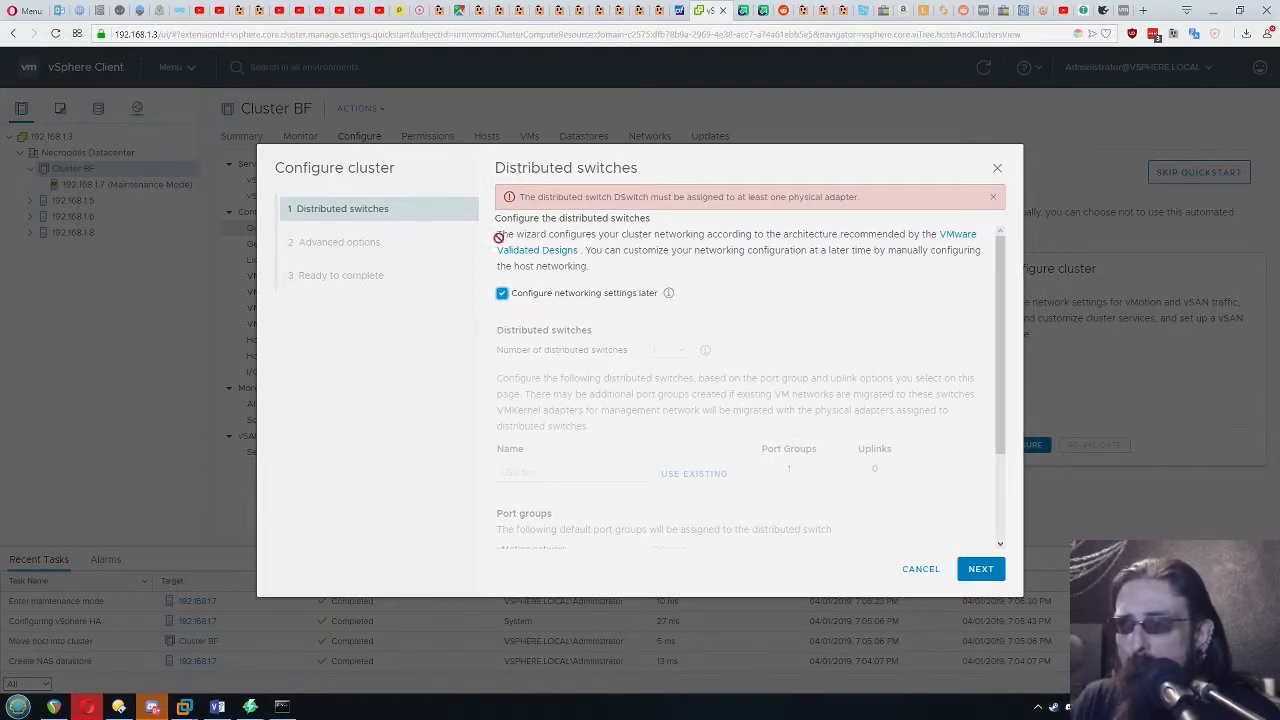
{"action": "left_click", "coordinate": [993, 197]}
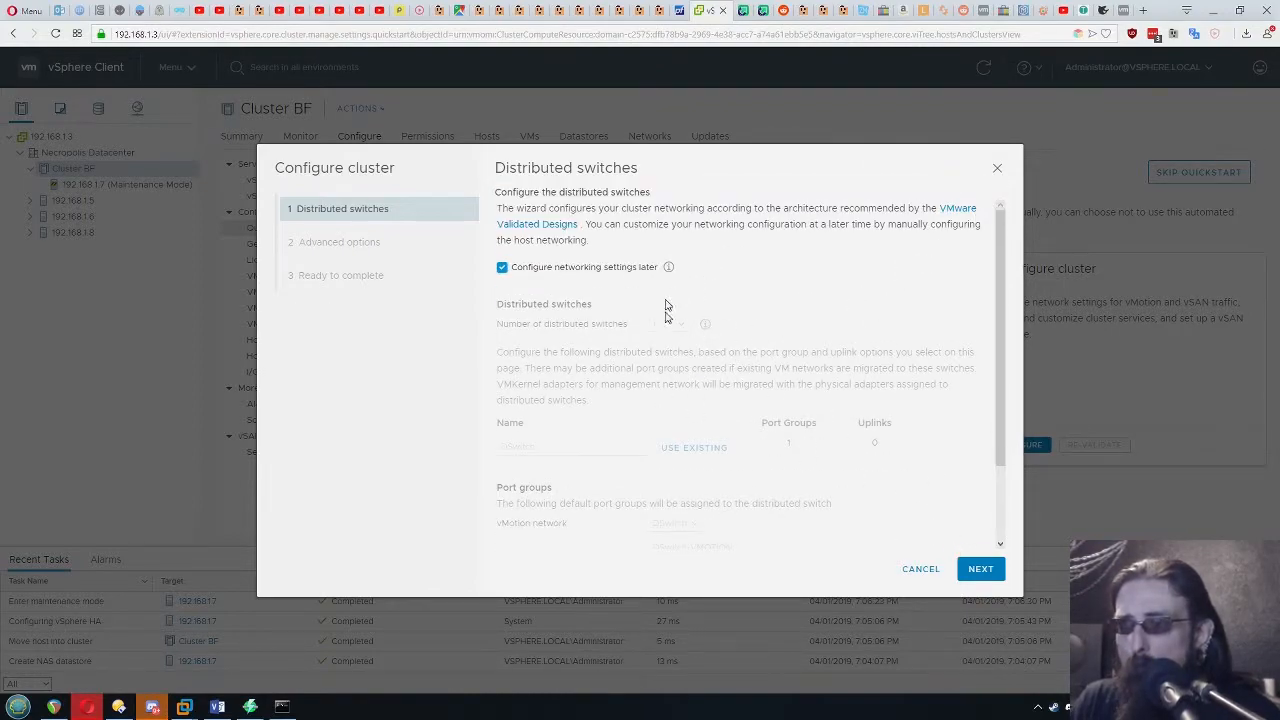
{"action": "left_click", "coordinate": [980, 569]}
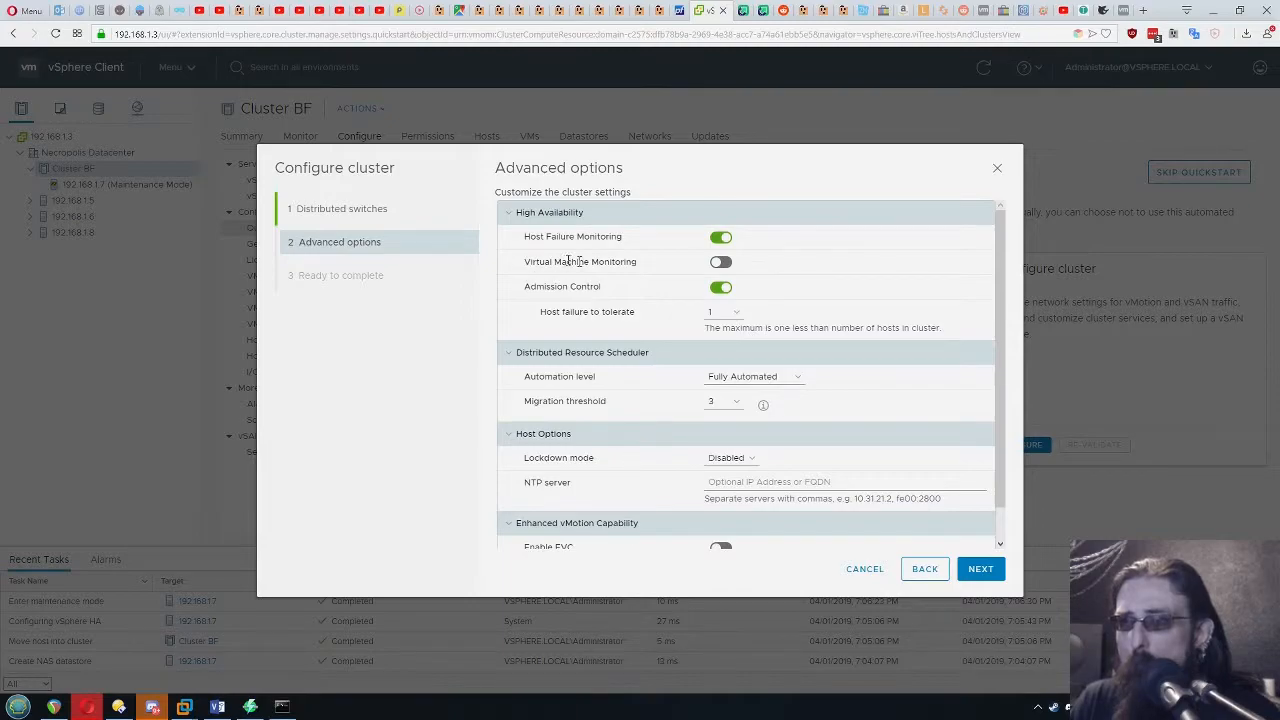
Turn on Virtual Machine Monitoring, set host failure to tolerate to 1, and accept the remaining advanced cluster options
{"action": "left_click_drag", "start_coordinate": [645, 268], "coordinate": [500, 263]}
{"action": "left_click", "coordinate": [654, 266]}
{"action": "left_click", "coordinate": [720, 262]}
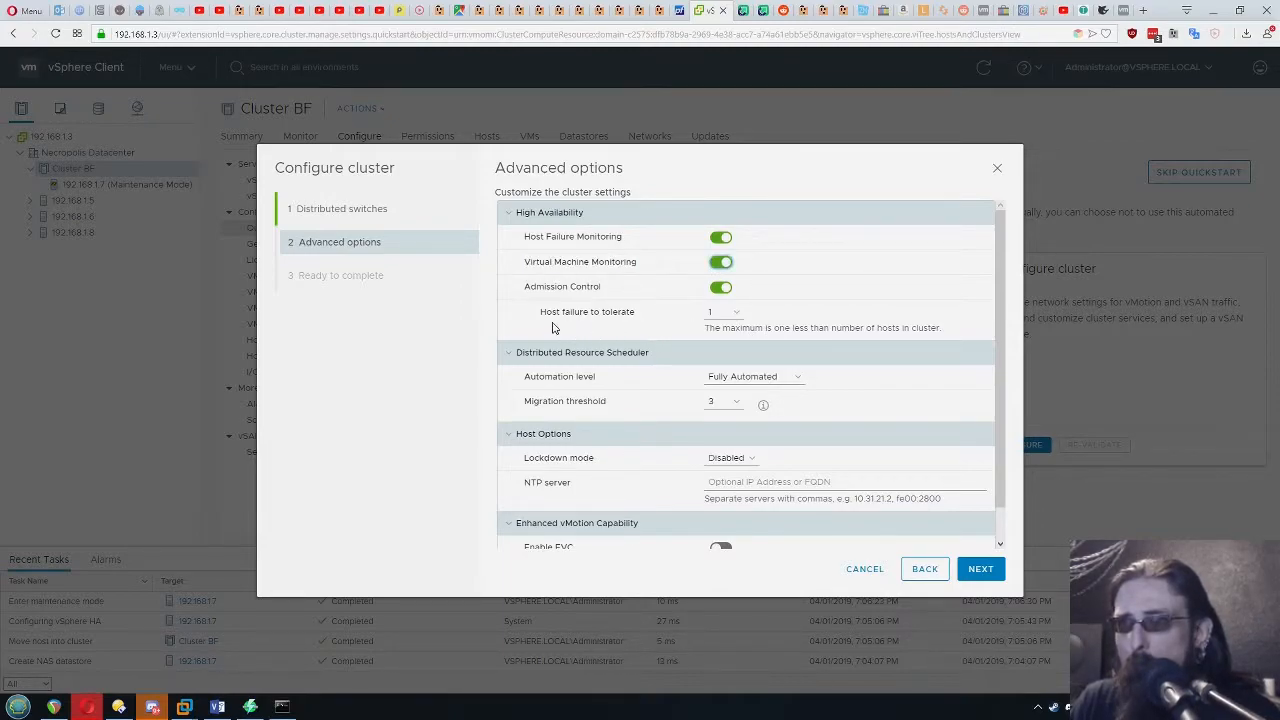
{"action": "left_click", "coordinate": [720, 312]}
{"action": "left_click", "coordinate": [715, 330]}
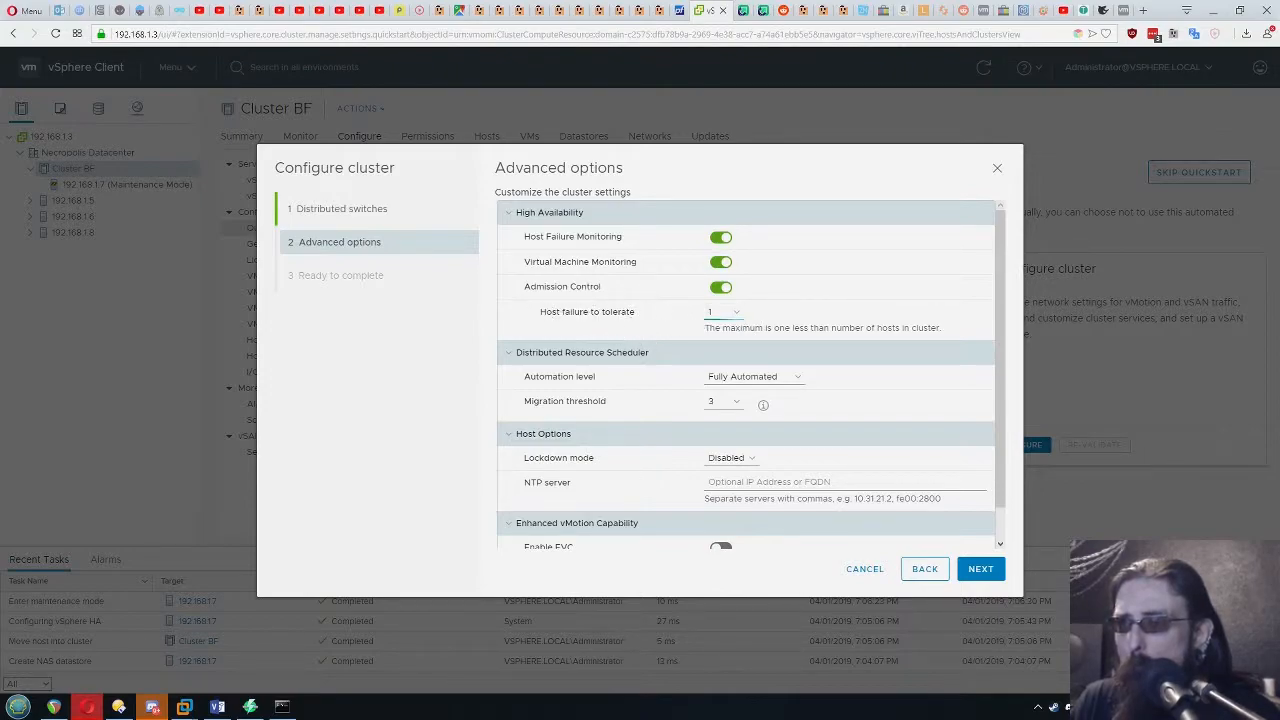
{"action": "scroll", "coordinate": [870, 318], "scroll_direction": "down", "scroll_amount": 1}
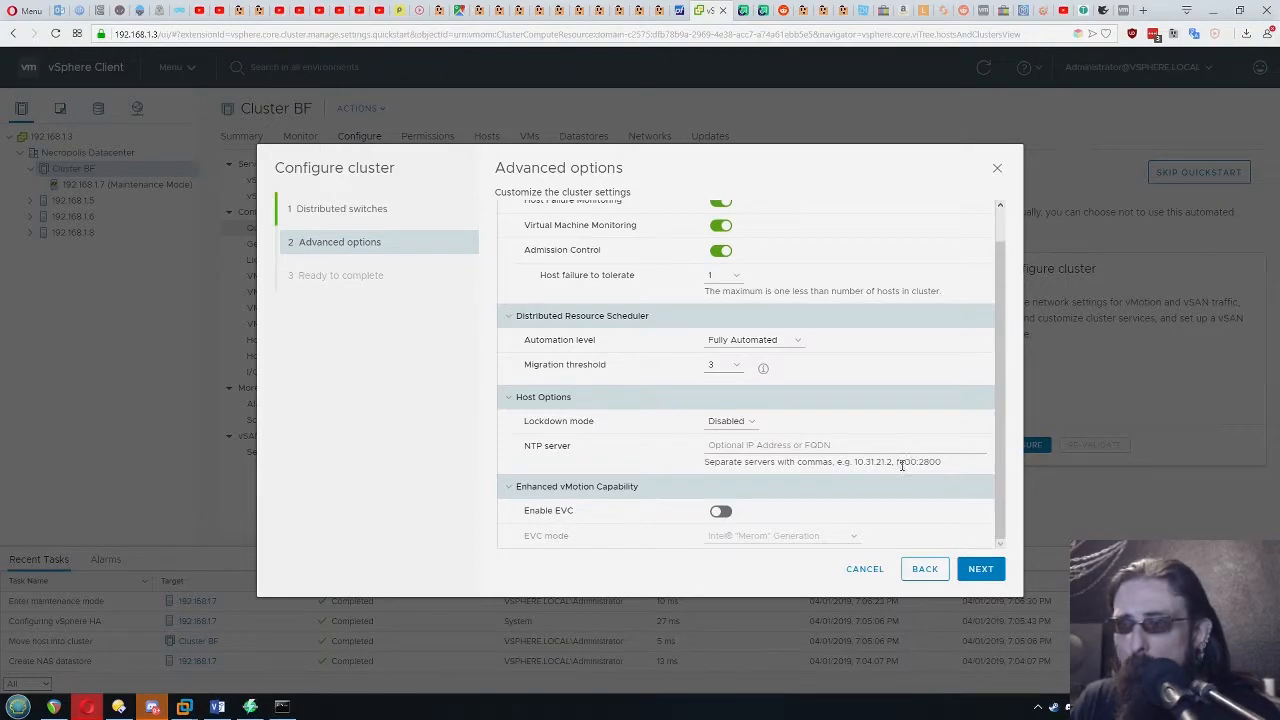
{"action": "left_click", "coordinate": [981, 569]}
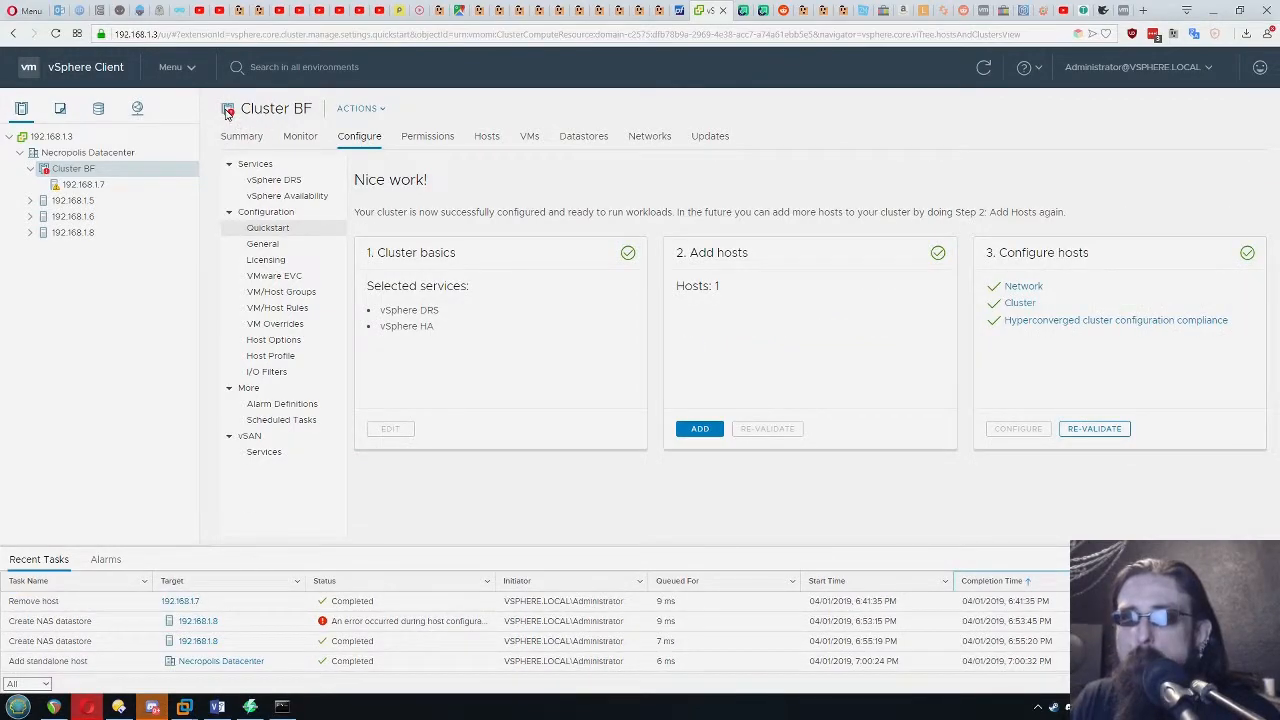
Examine the alerts on Cluster BF's summary to find out why the cluster is flagged
{"action": "left_click", "coordinate": [378, 109]}
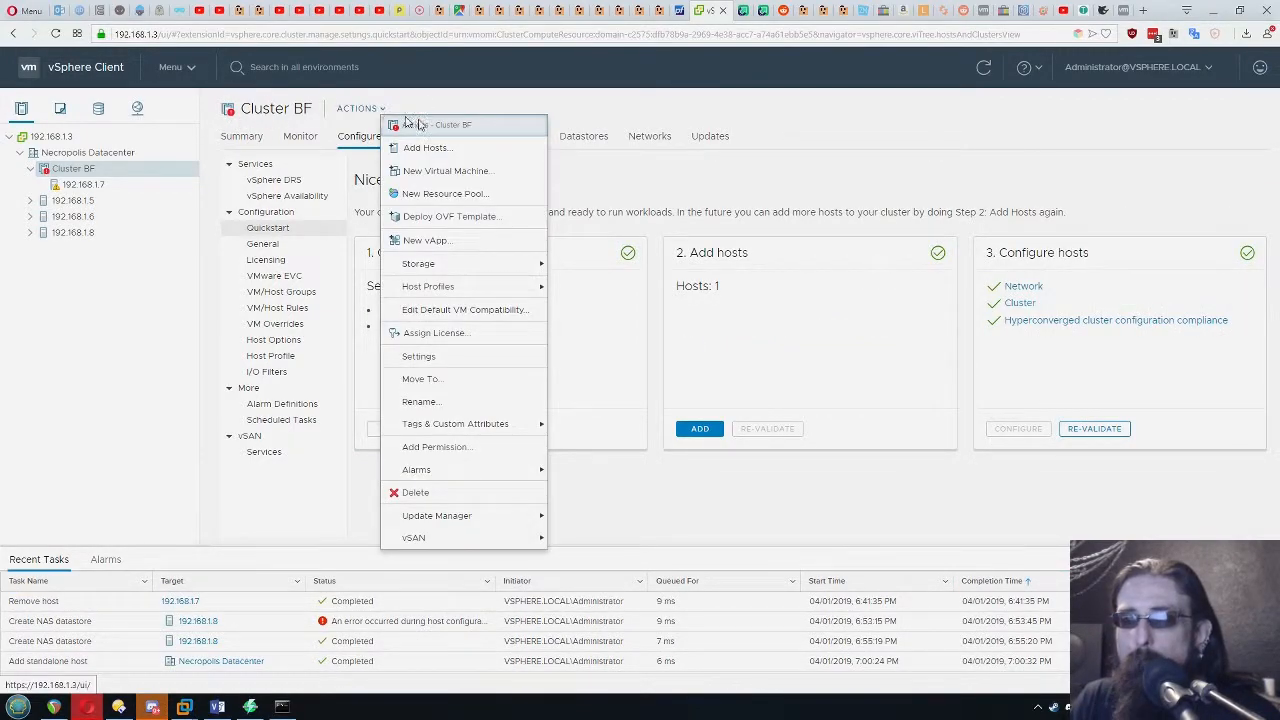
{"action": "left_click", "coordinate": [819, 333]}
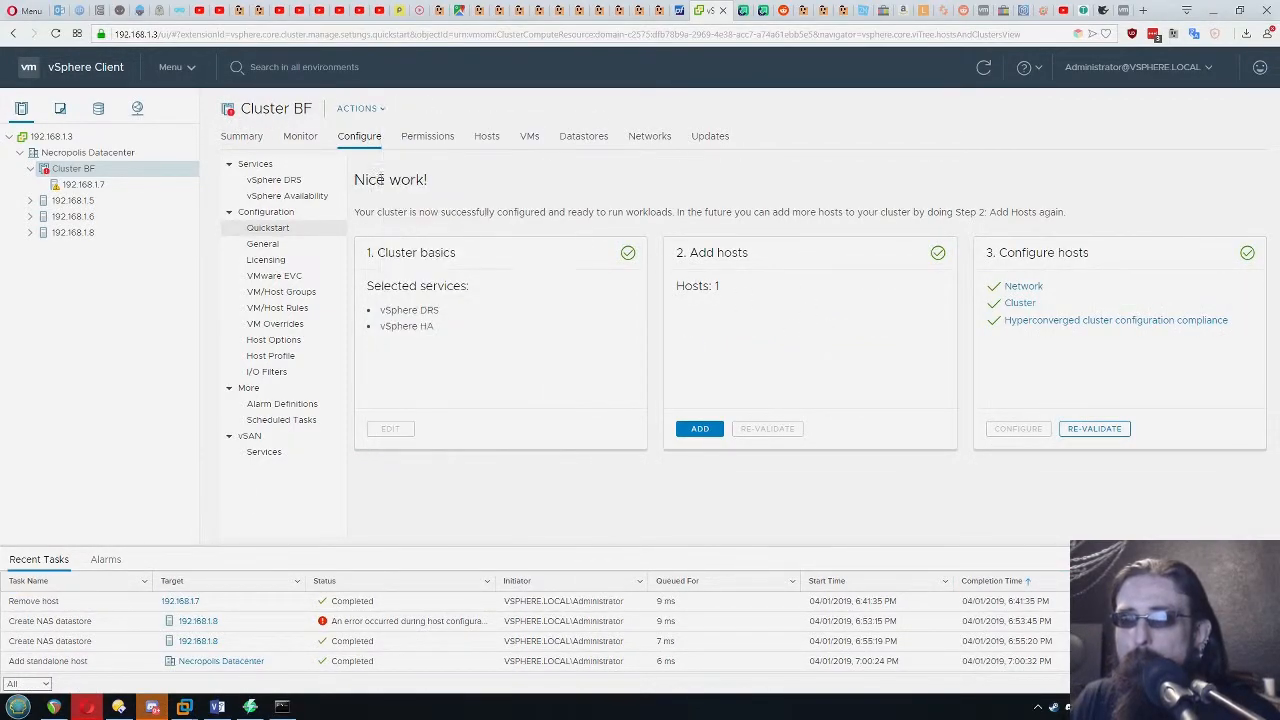
{"action": "left_click", "coordinate": [240, 137]}
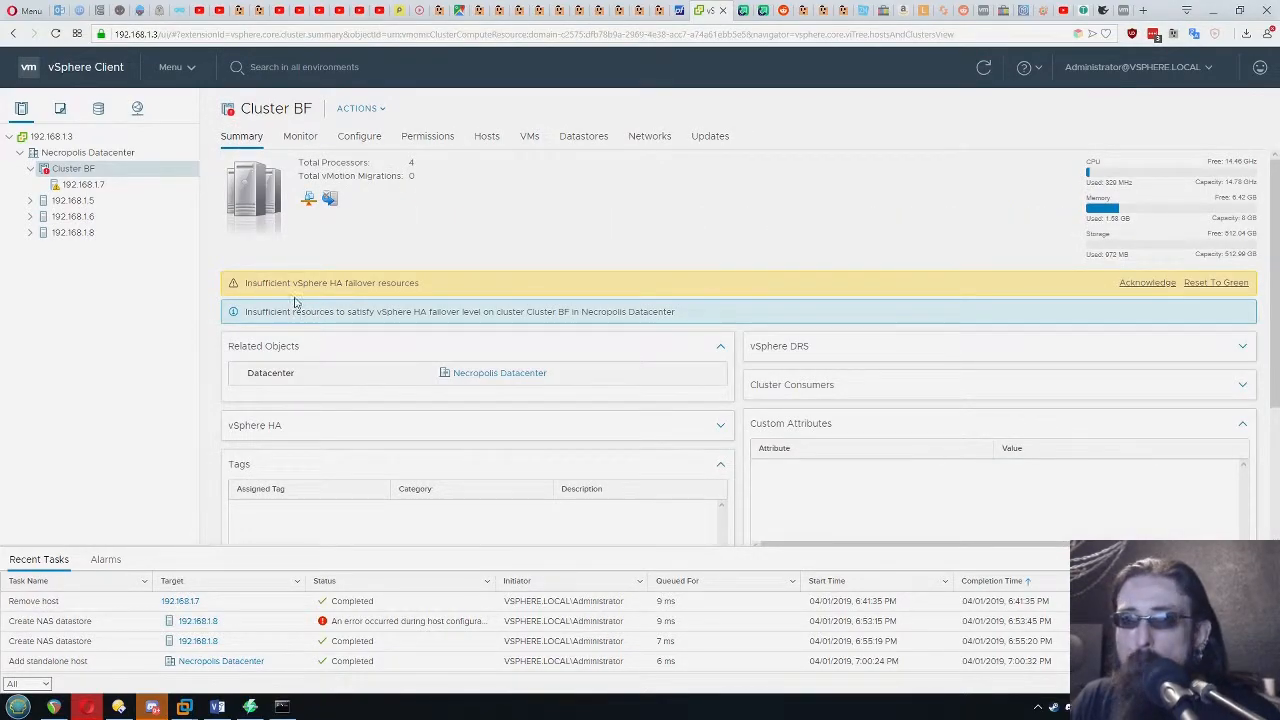
{"action": "left_click_drag", "start_coordinate": [247, 293], "coordinate": [436, 287]}
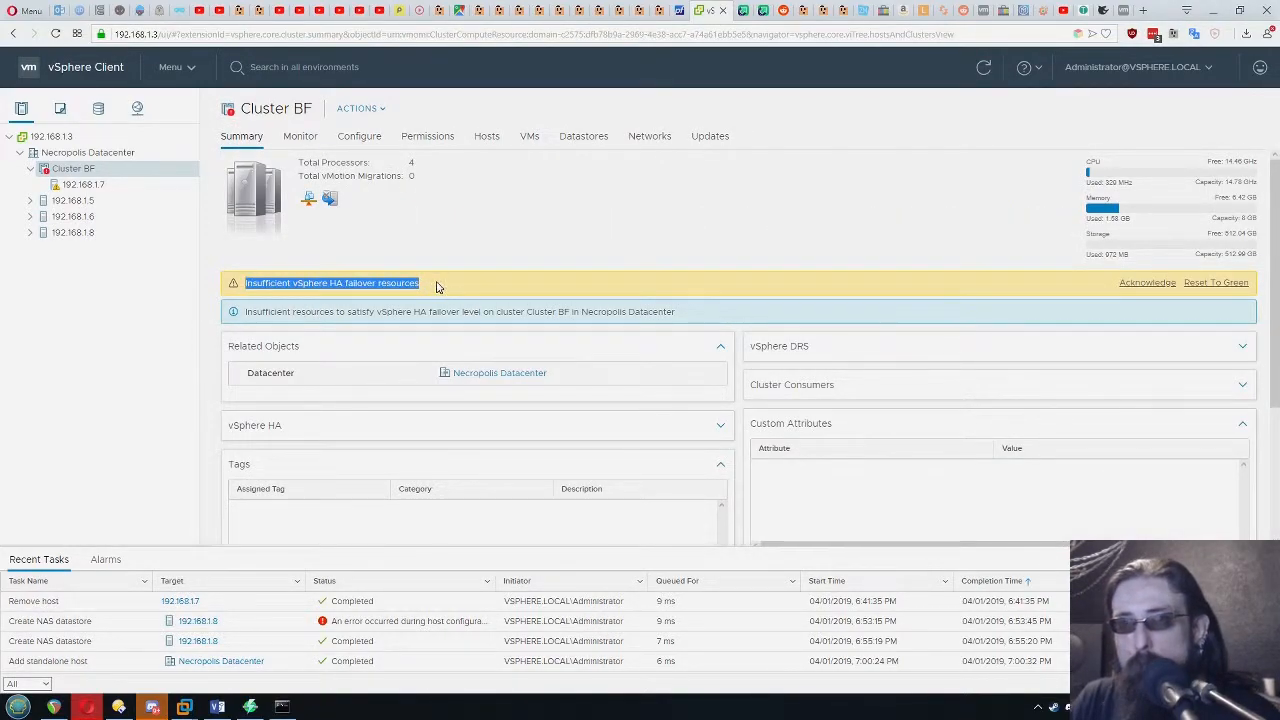
{"action": "left_click", "coordinate": [436, 287]}
{"action": "left_click_drag", "start_coordinate": [329, 285], "coordinate": [422, 287]}
{"action": "left_click", "coordinate": [459, 281]}
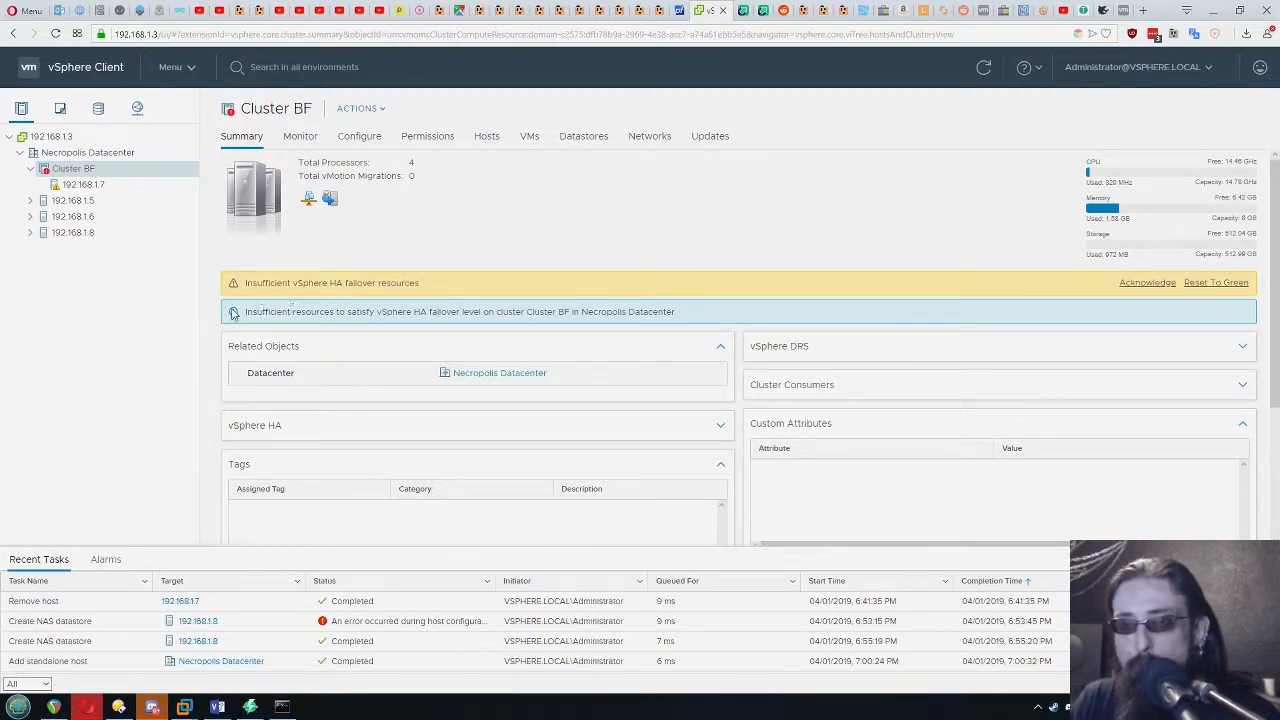
{"action": "left_click_drag", "start_coordinate": [244, 316], "coordinate": [698, 313]}
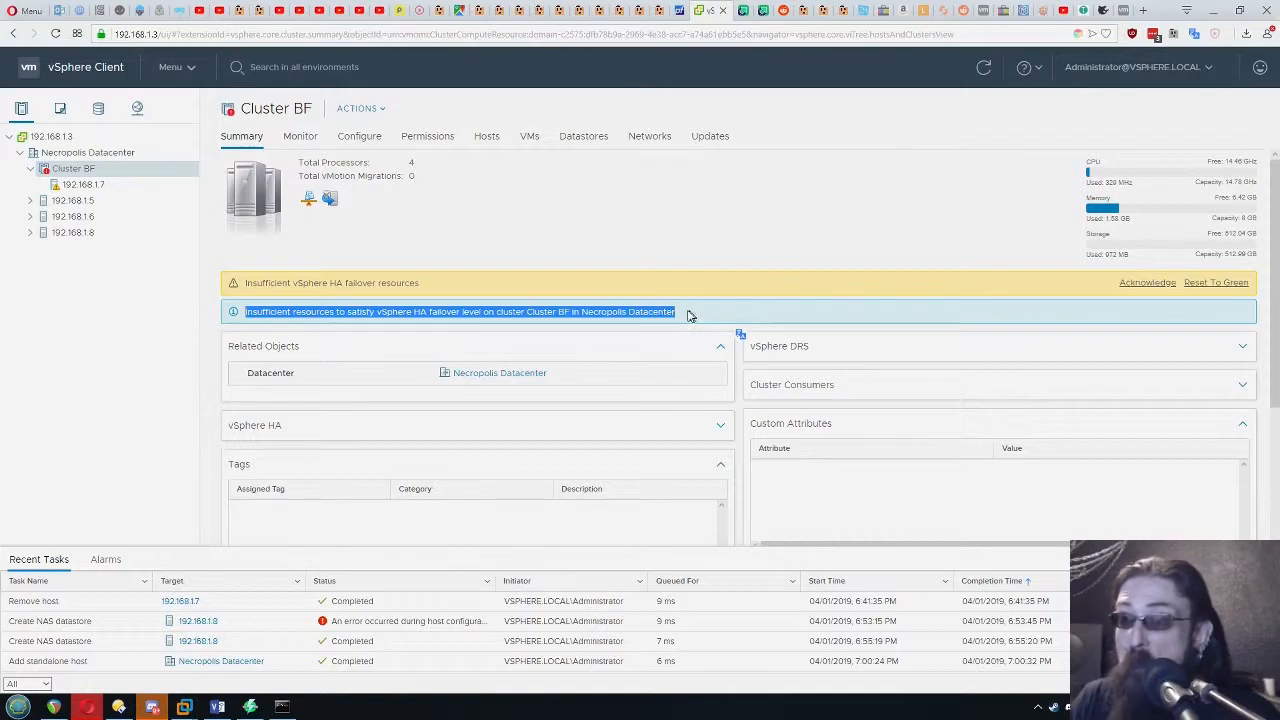
Examine the summary of host 192.168.1.7 in Cluster BF for its state and alerts
{"action": "left_click", "coordinate": [660, 307]}
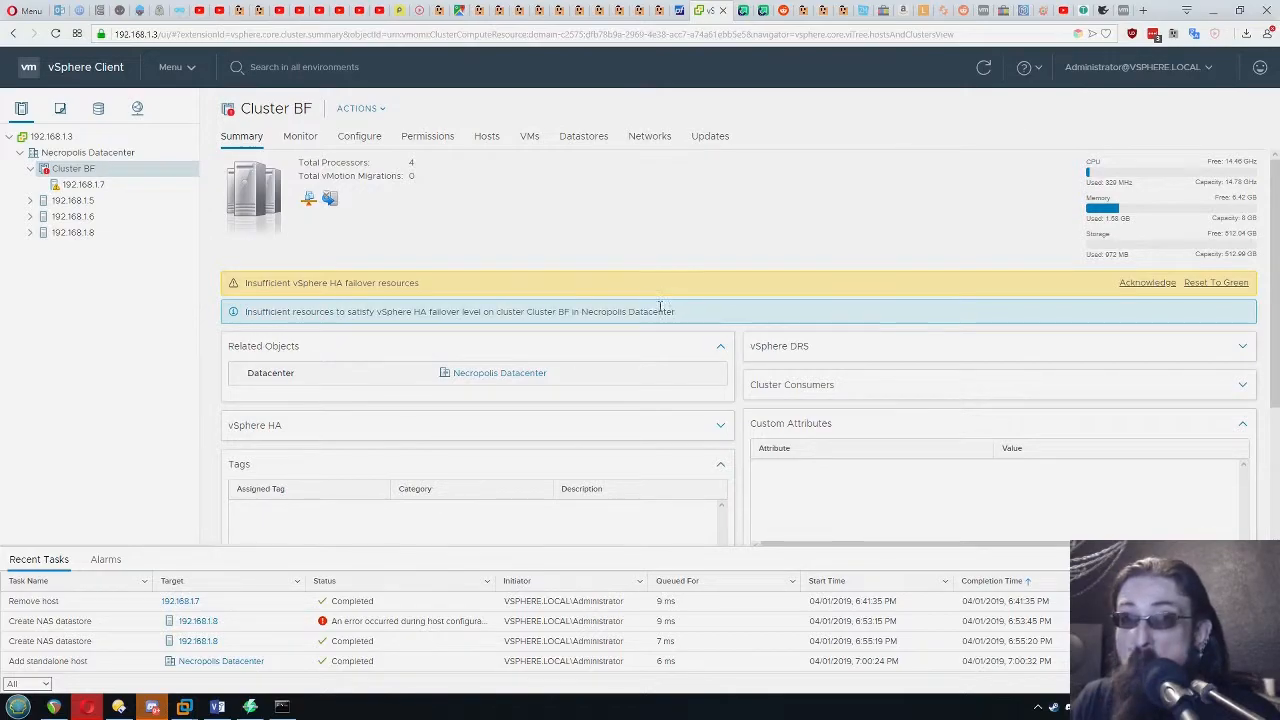
{"action": "left_click", "coordinate": [86, 186]}
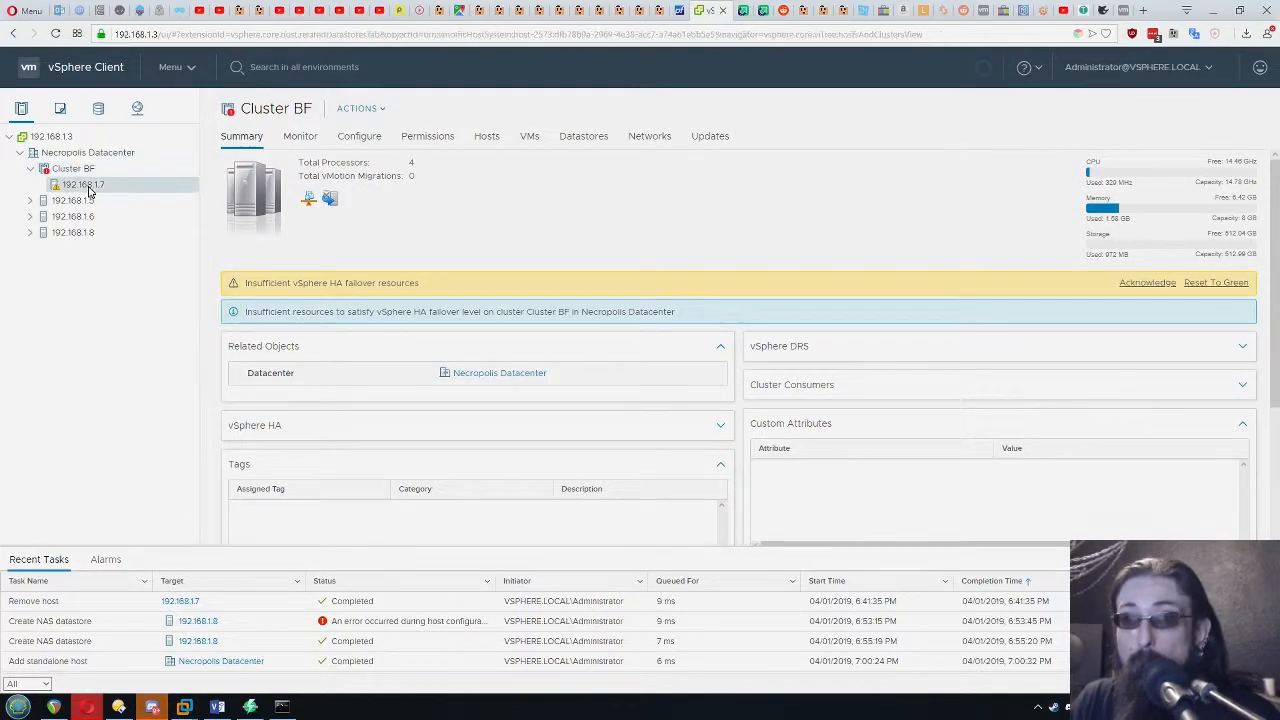
{"action": "left_click", "coordinate": [240, 137]}
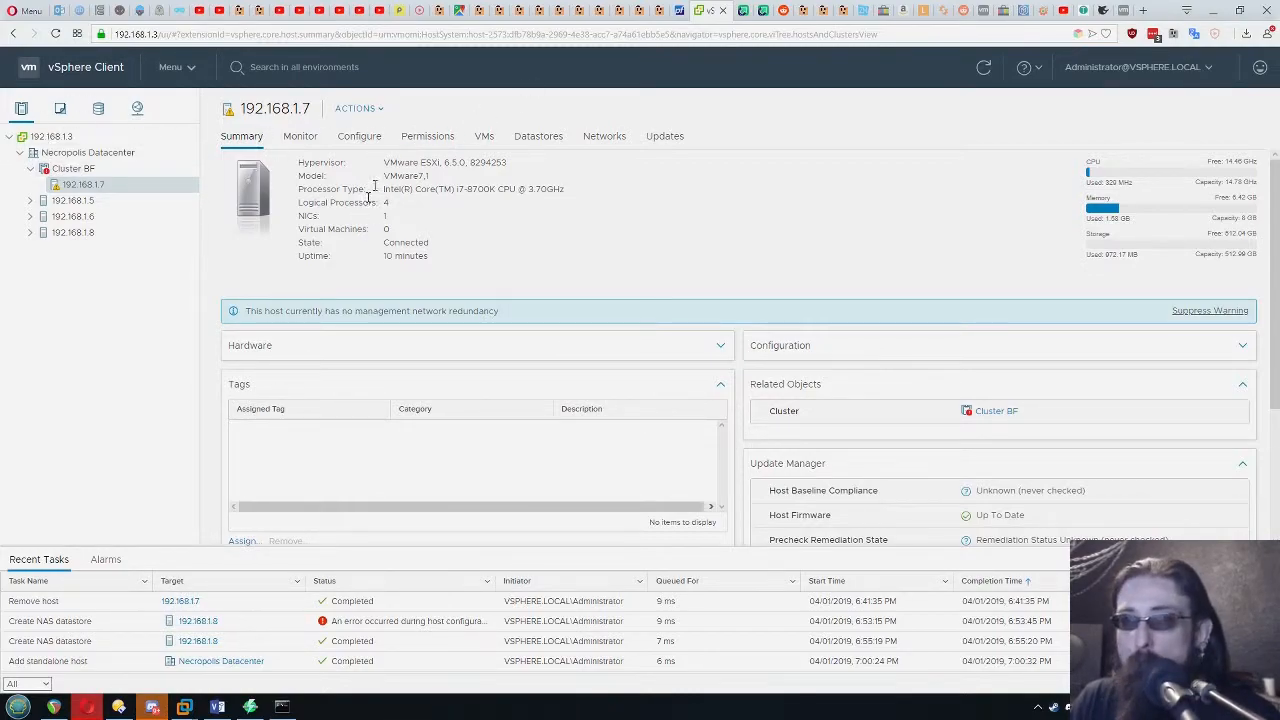
Put host 192.168.1.8 into maintenance mode and move it into Cluster BF, placing its virtual machines in the cluster's root resource pool
{"action": "left_click", "coordinate": [80, 232]}
{"action": "right_click", "coordinate": [82, 232]}
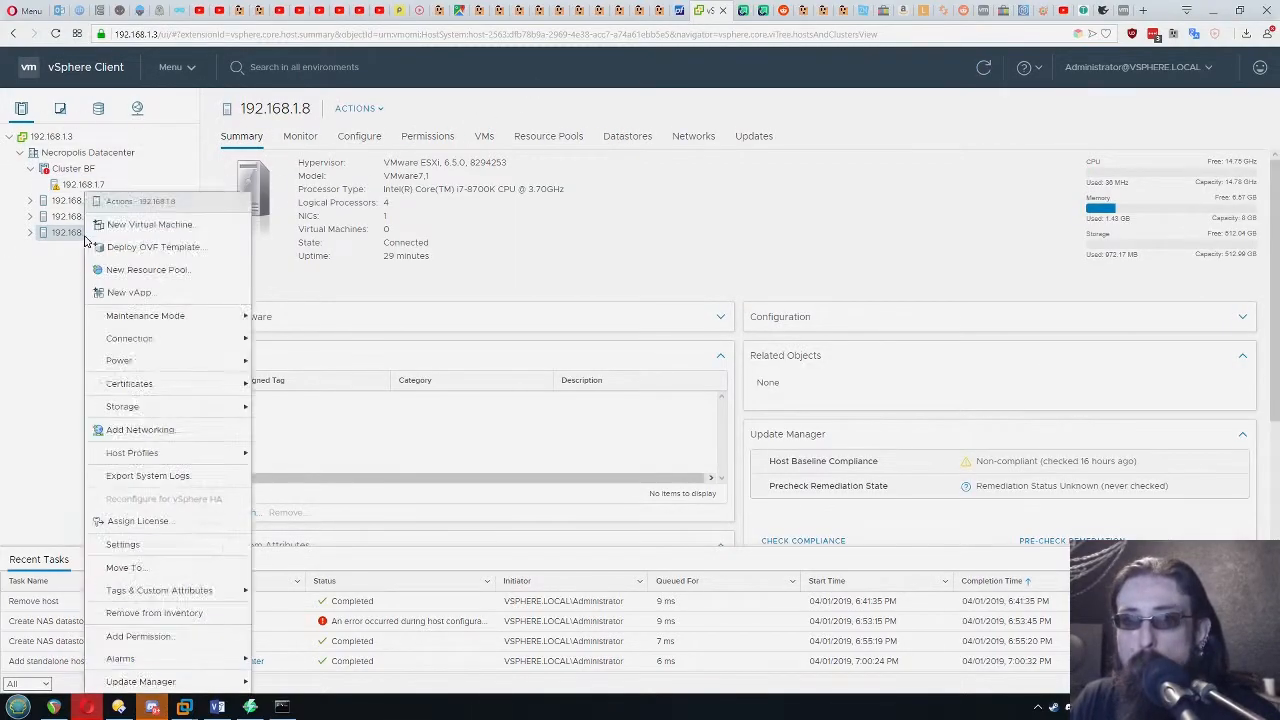
{"action": "mouse_move", "coordinate": [190, 322]}
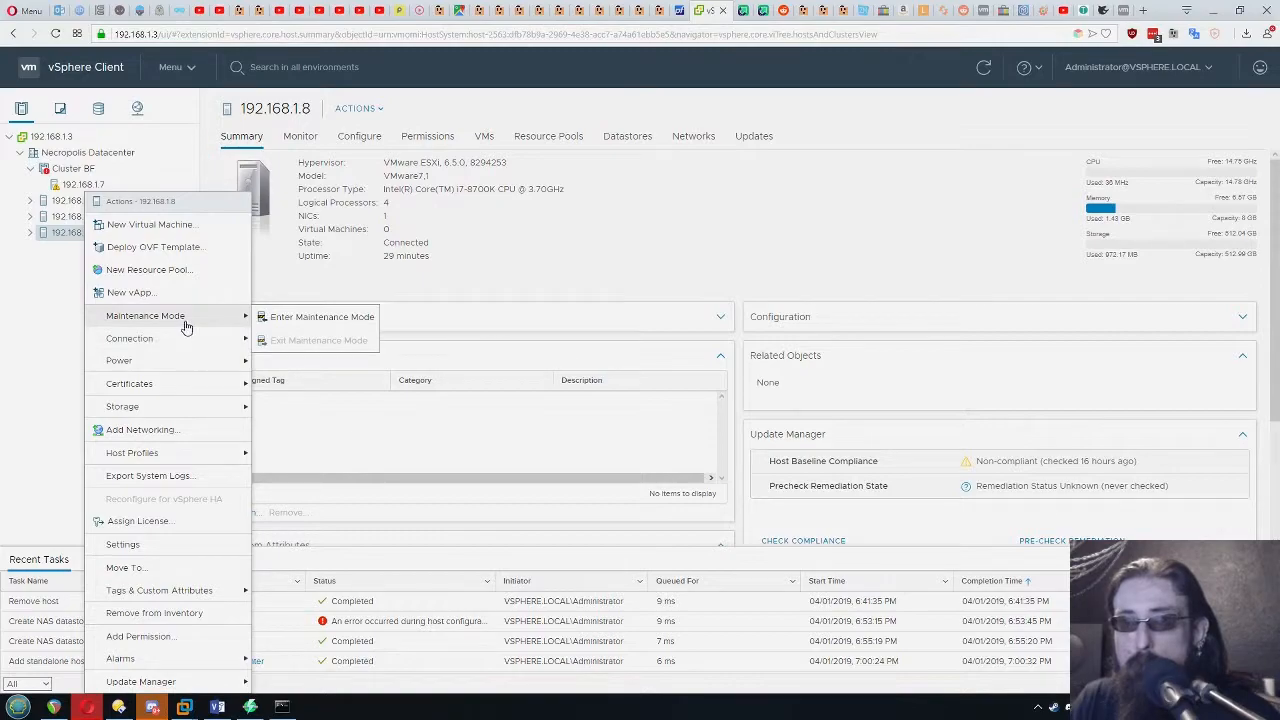
{"action": "left_click", "coordinate": [262, 315]}
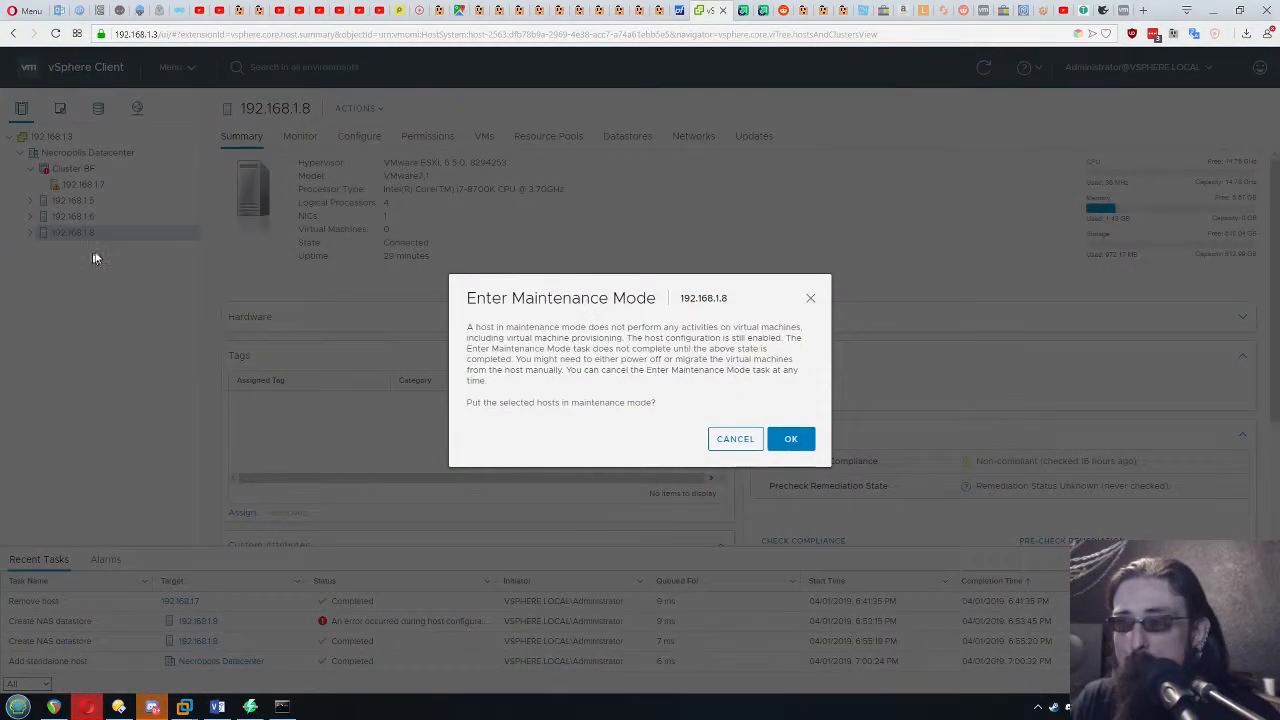
{"action": "left_click", "coordinate": [788, 444]}
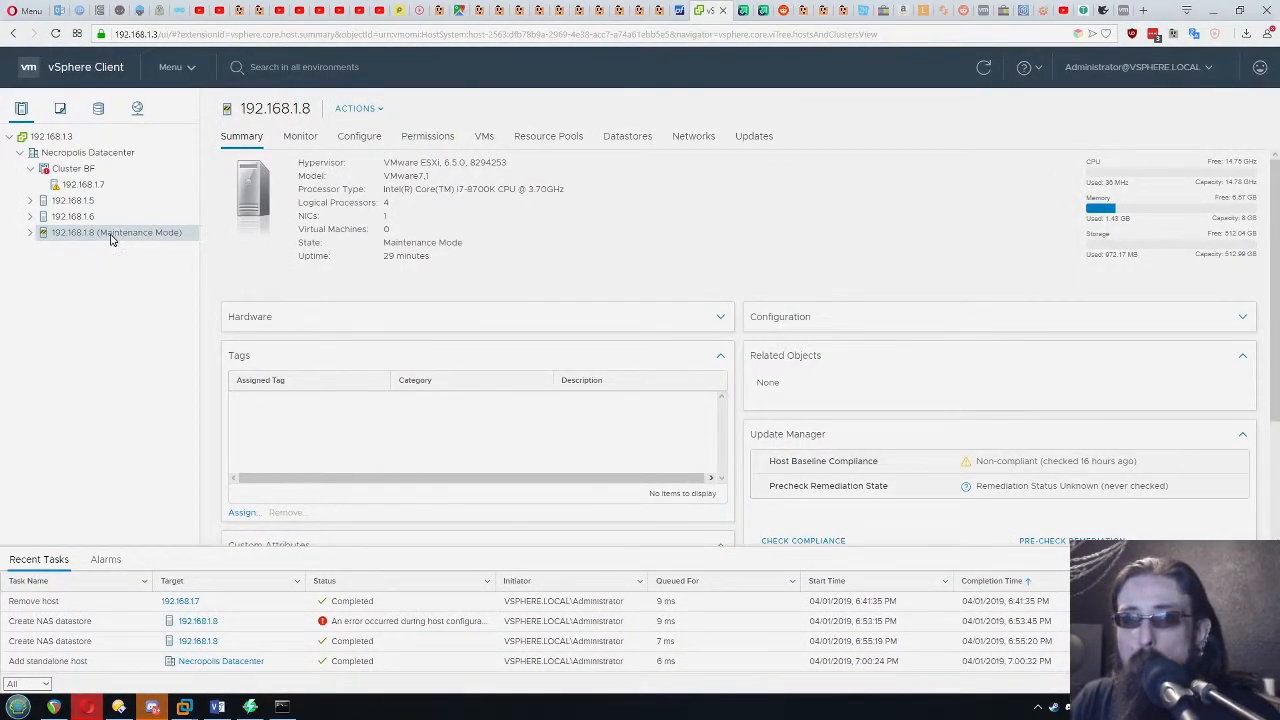
{"action": "left_click_drag", "start_coordinate": [110, 210], "coordinate": [80, 168]}
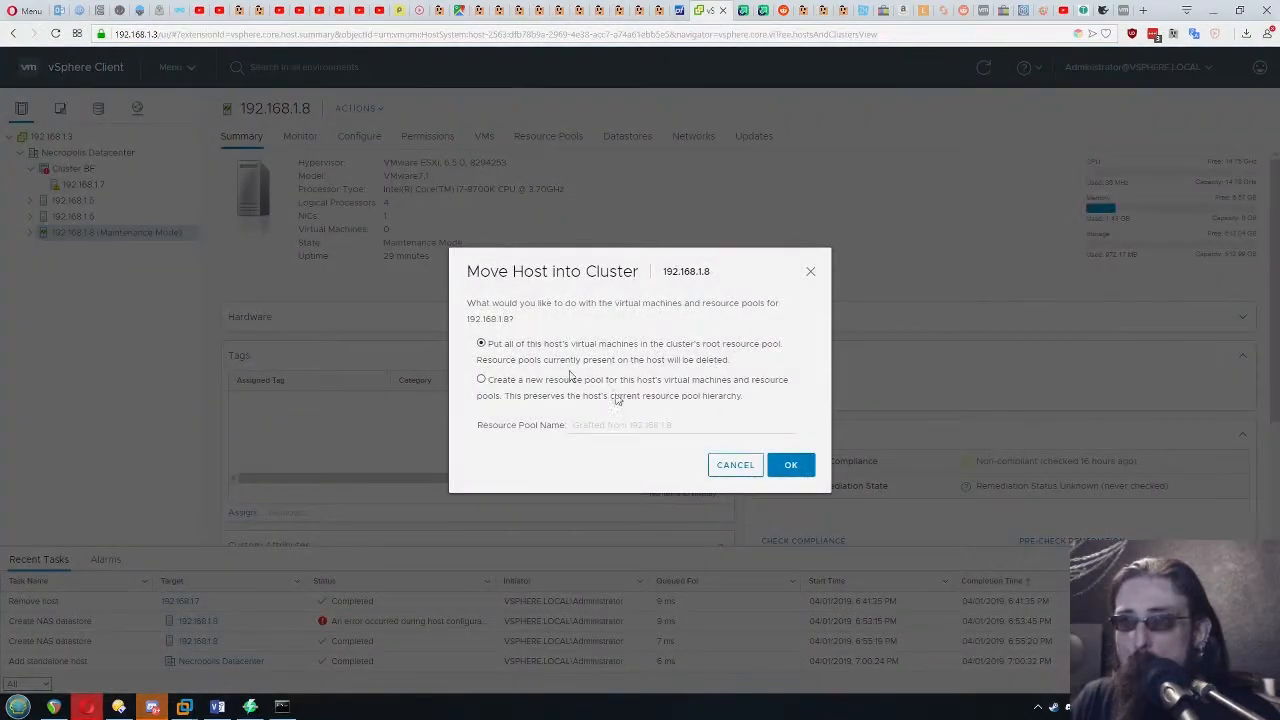
{"action": "left_click", "coordinate": [791, 465]}
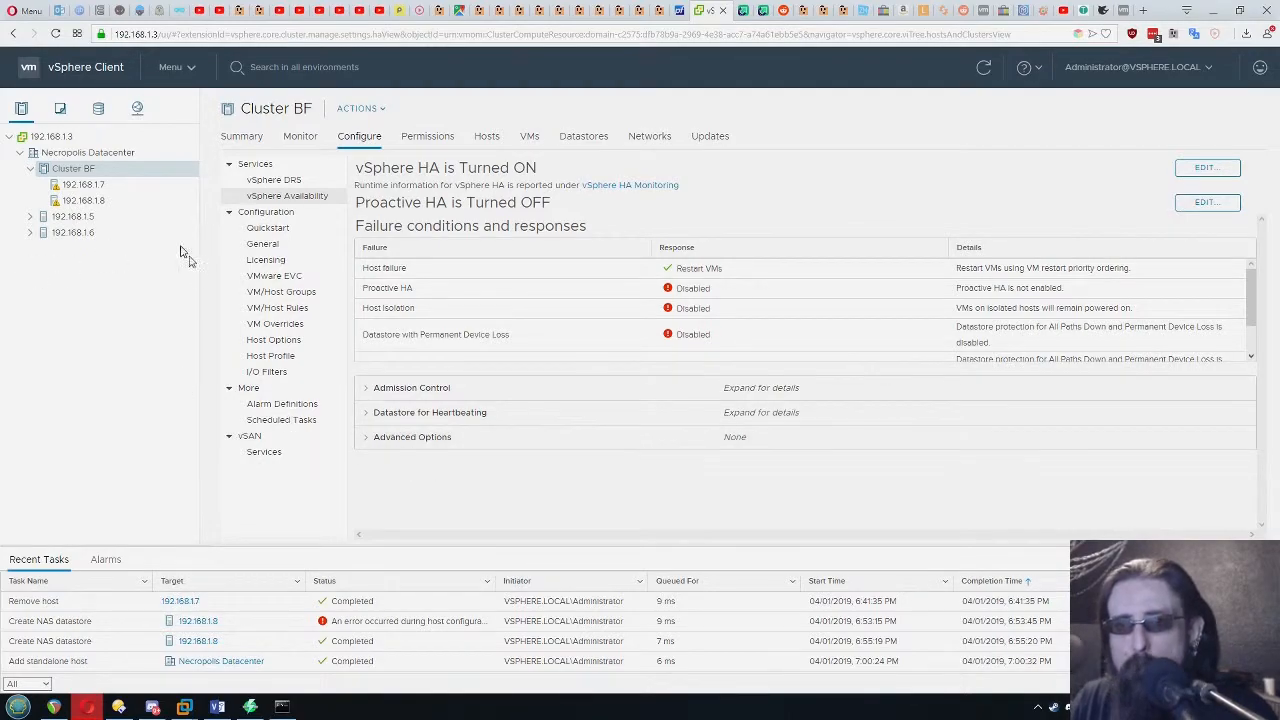
Review the host validation checks in Cluster BF's quickstart
{"action": "left_click", "coordinate": [270, 226]}
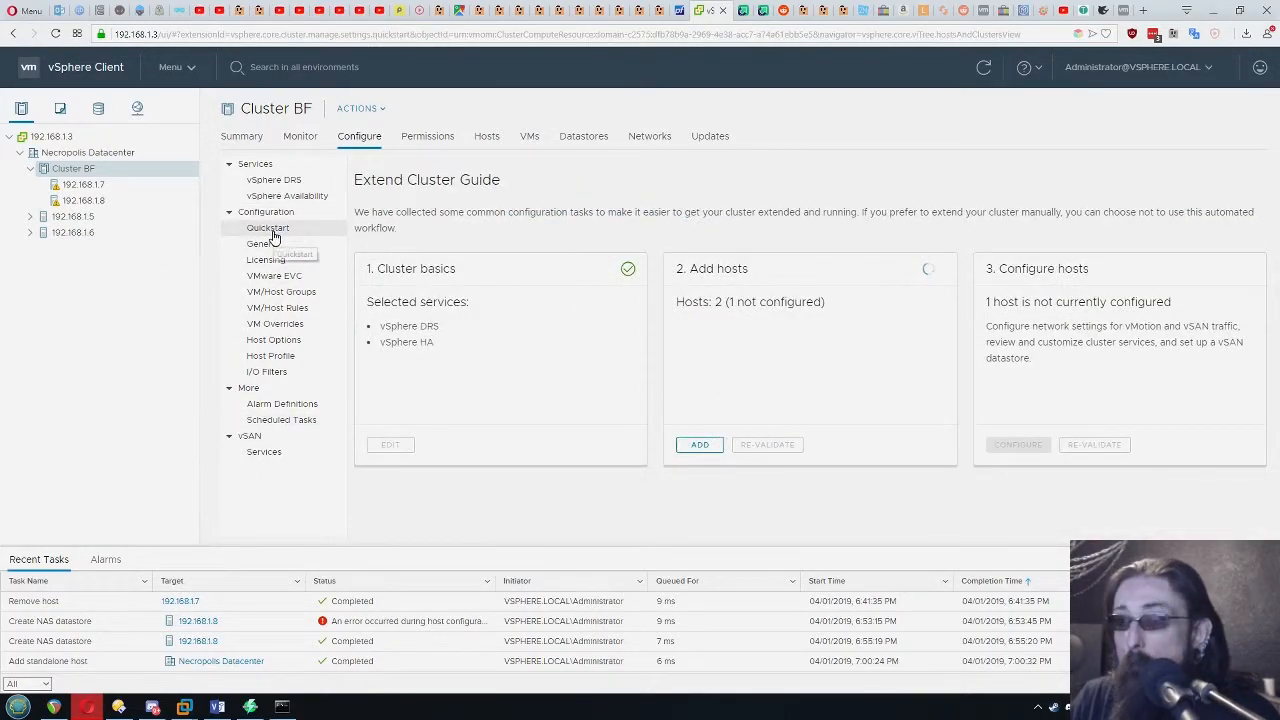
{"action": "left_click_drag", "start_coordinate": [695, 304], "coordinate": [883, 306]}
{"action": "left_click", "coordinate": [922, 325]}
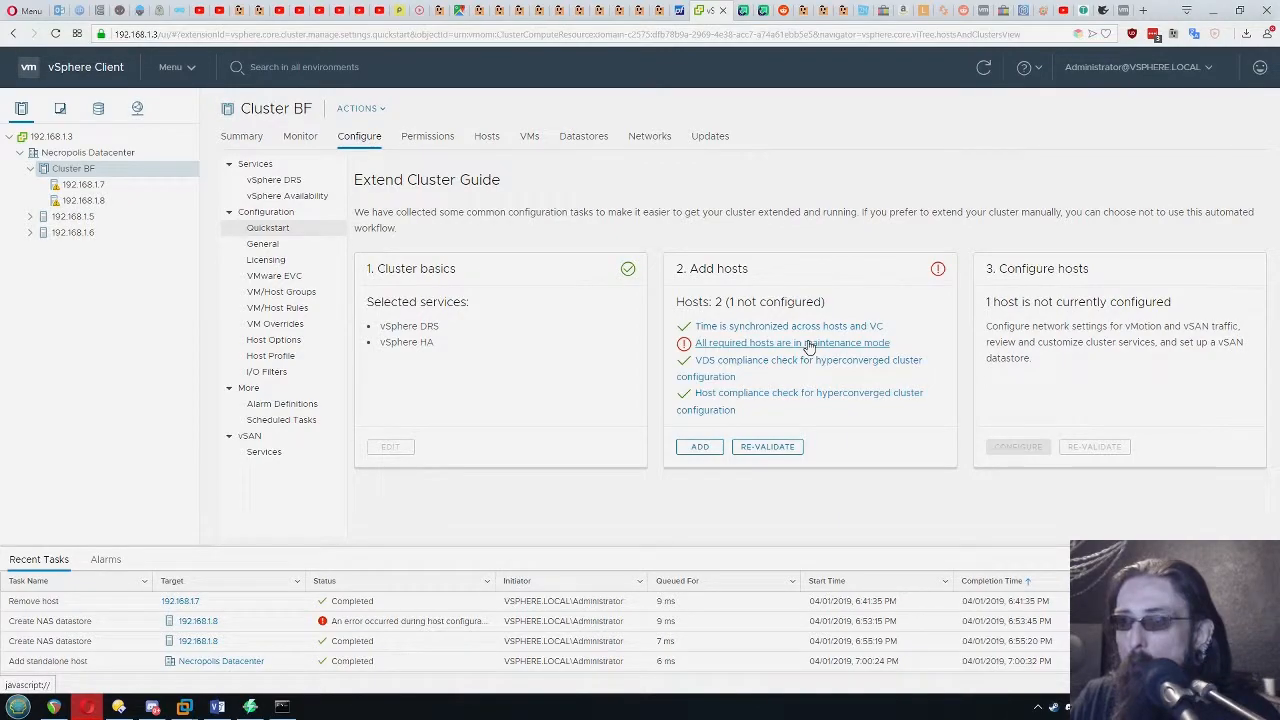
Put both Cluster BF hosts, 192.168.1.7 and 192.168.1.8, into maintenance mode and re-validate the added hosts in the quickstart
{"action": "right_click", "coordinate": [88, 200]}
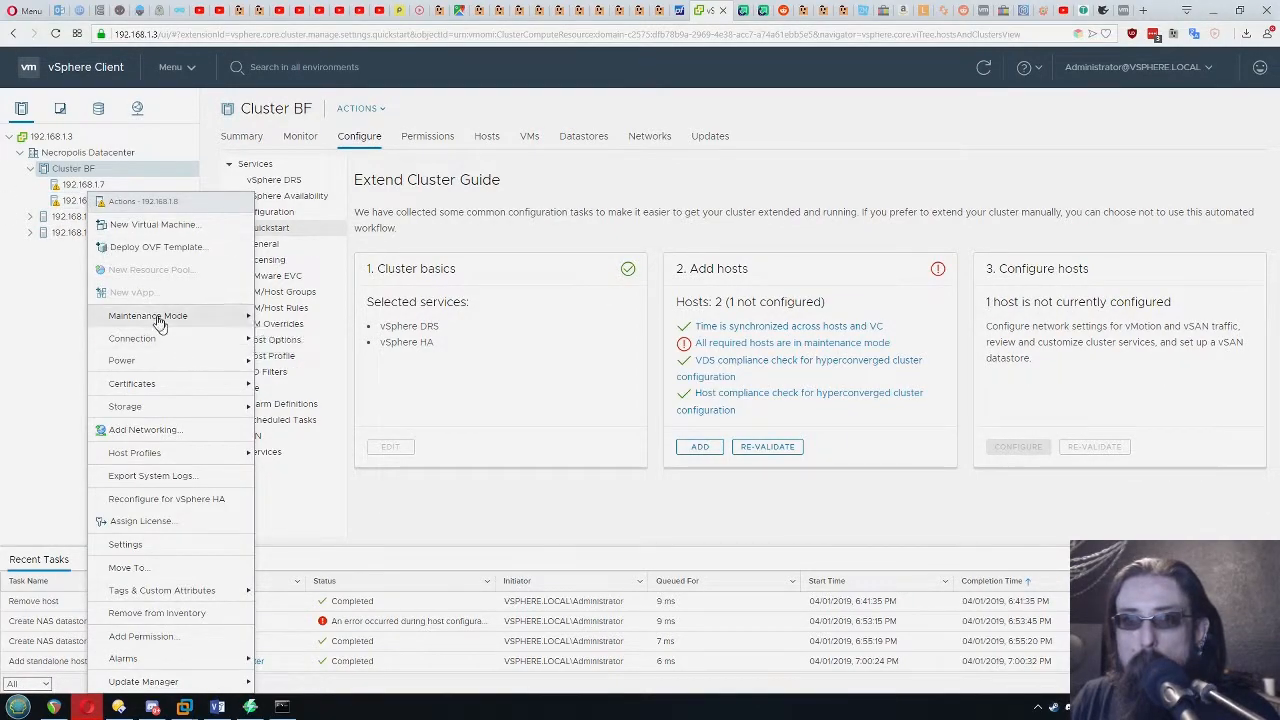
{"action": "mouse_move", "coordinate": [156, 318]}
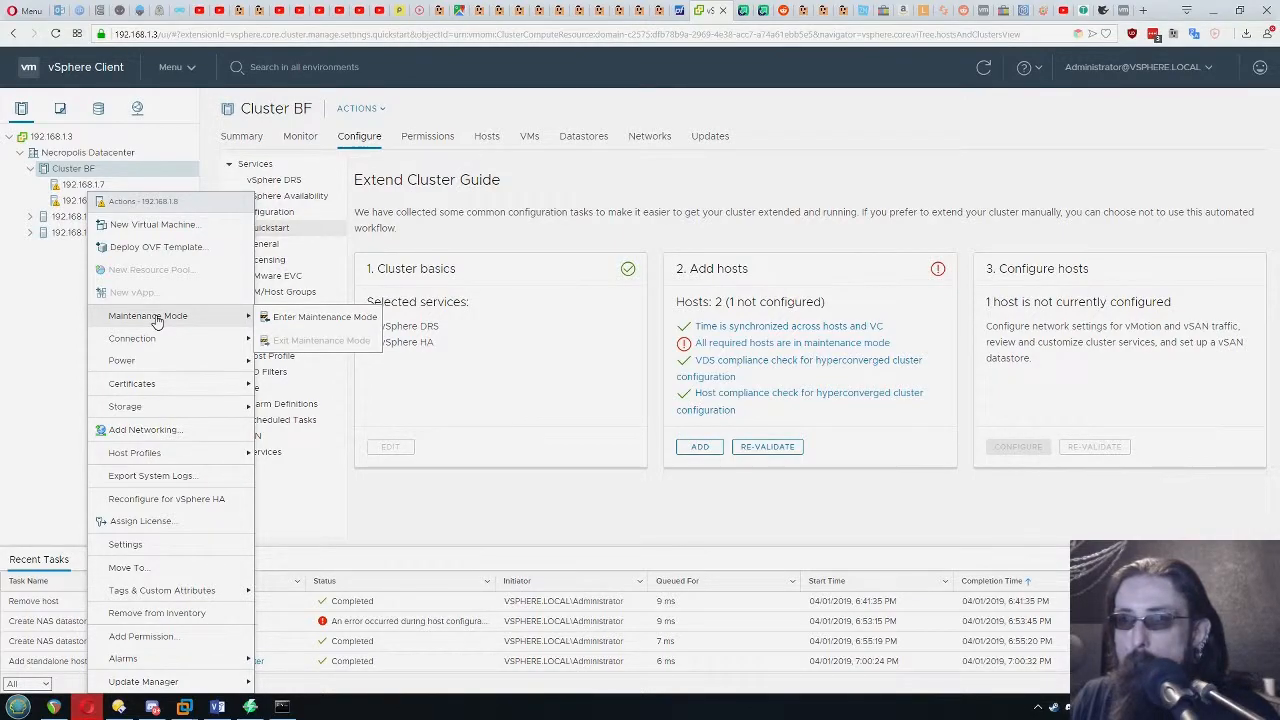
{"action": "left_click", "coordinate": [300, 318]}
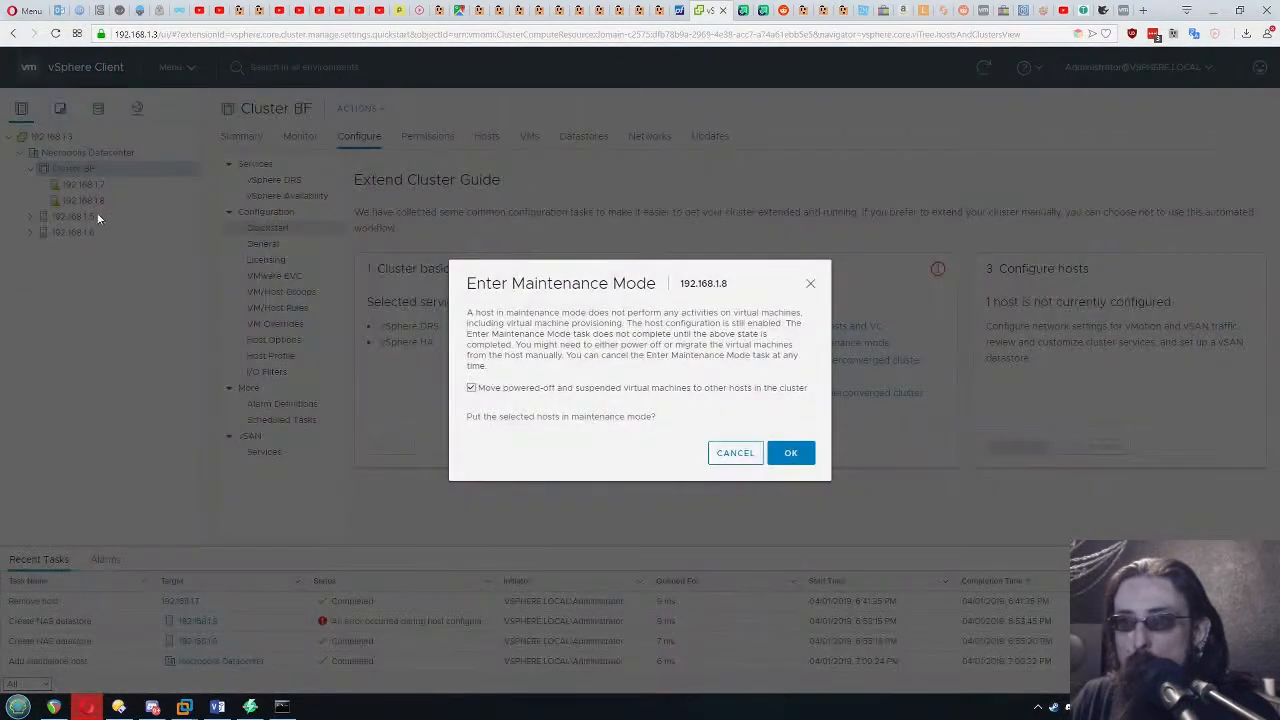
{"action": "left_click", "coordinate": [789, 454]}
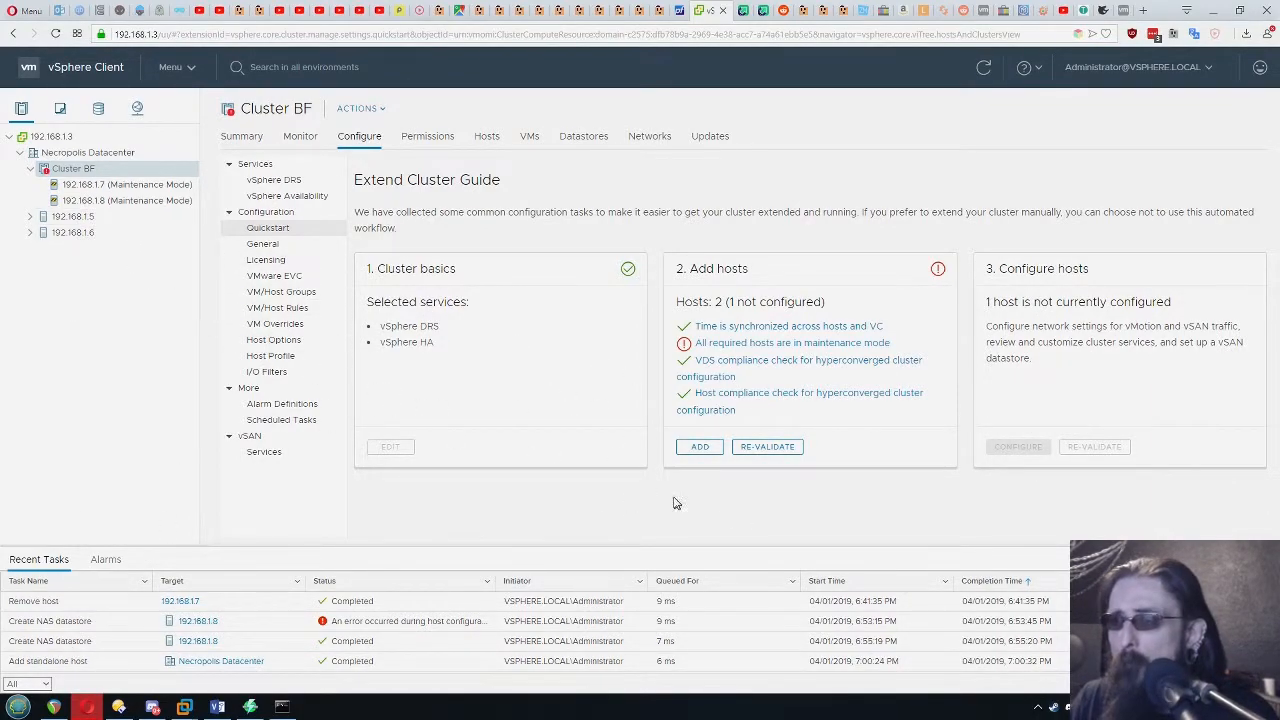
{"action": "left_click", "coordinate": [750, 448]}
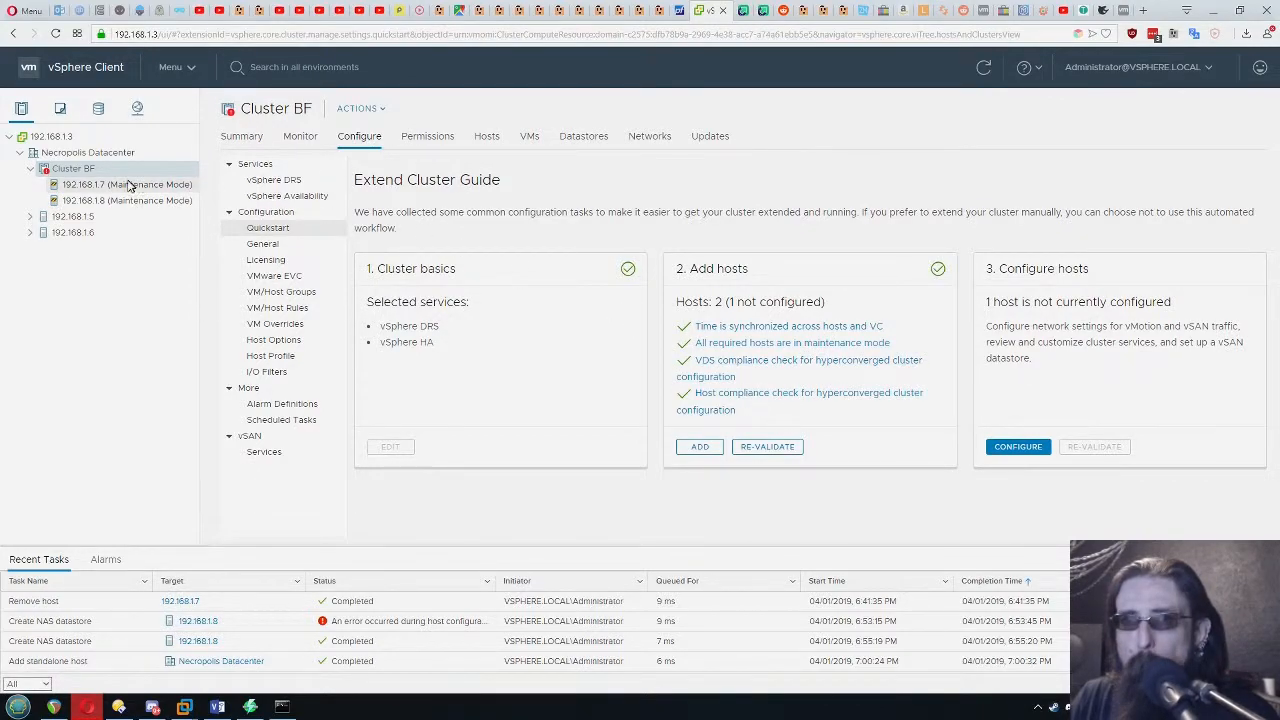
Run the quickstart's host configuration for Cluster BF, agreeing to apply host settings only to the hosts not yet configured
{"action": "left_click", "coordinate": [1018, 446]}
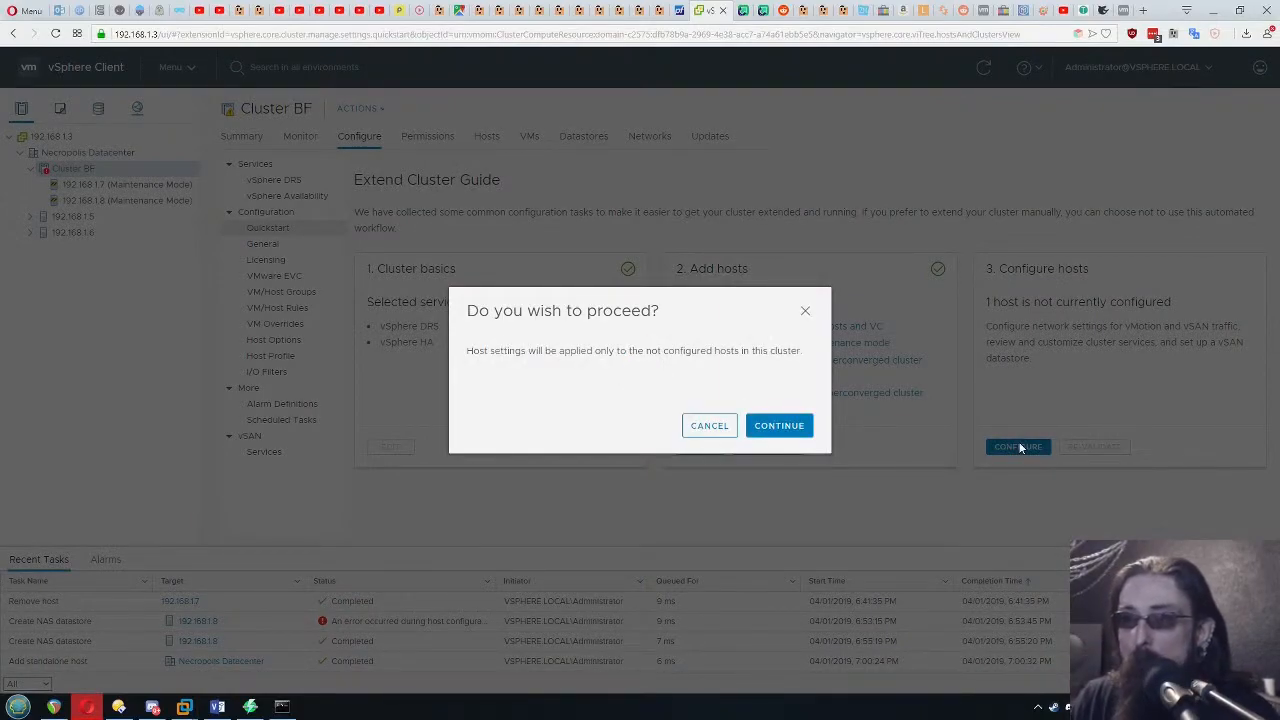
{"action": "left_click_drag", "start_coordinate": [571, 350], "coordinate": [728, 354]}
{"action": "left_click", "coordinate": [723, 352]}
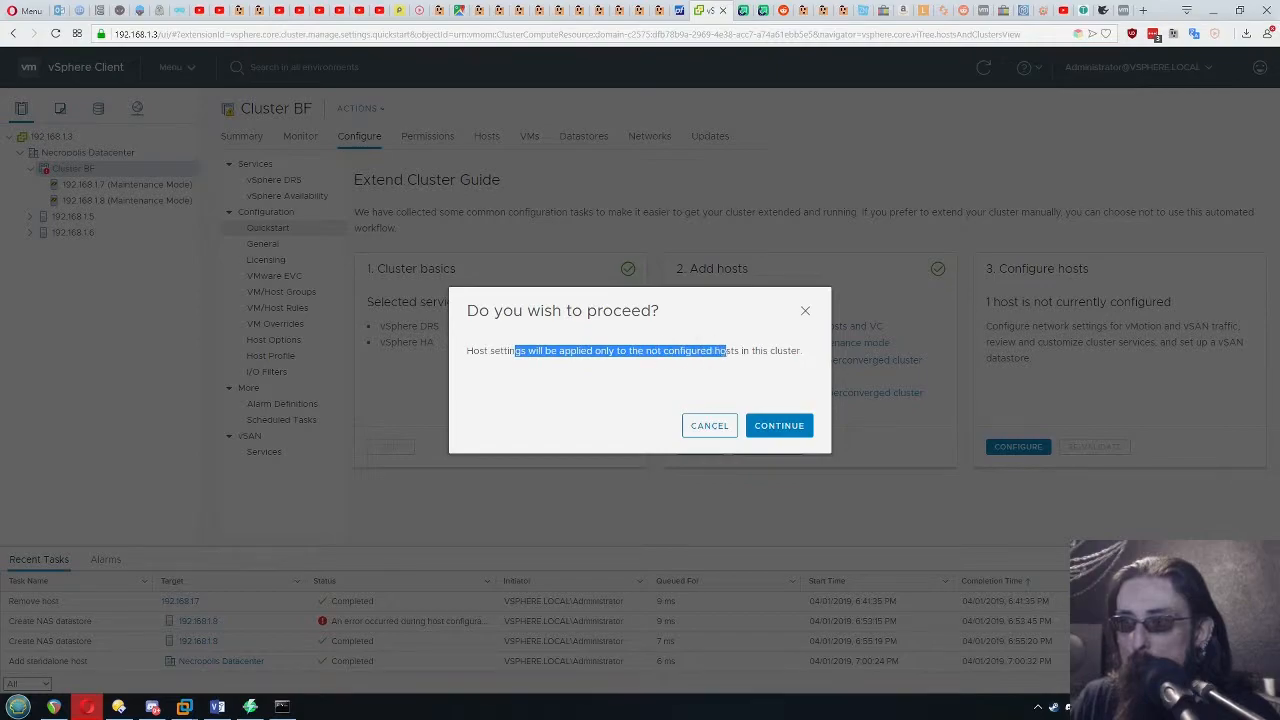
{"action": "left_click", "coordinate": [742, 354]}
{"action": "left_click", "coordinate": [781, 428]}
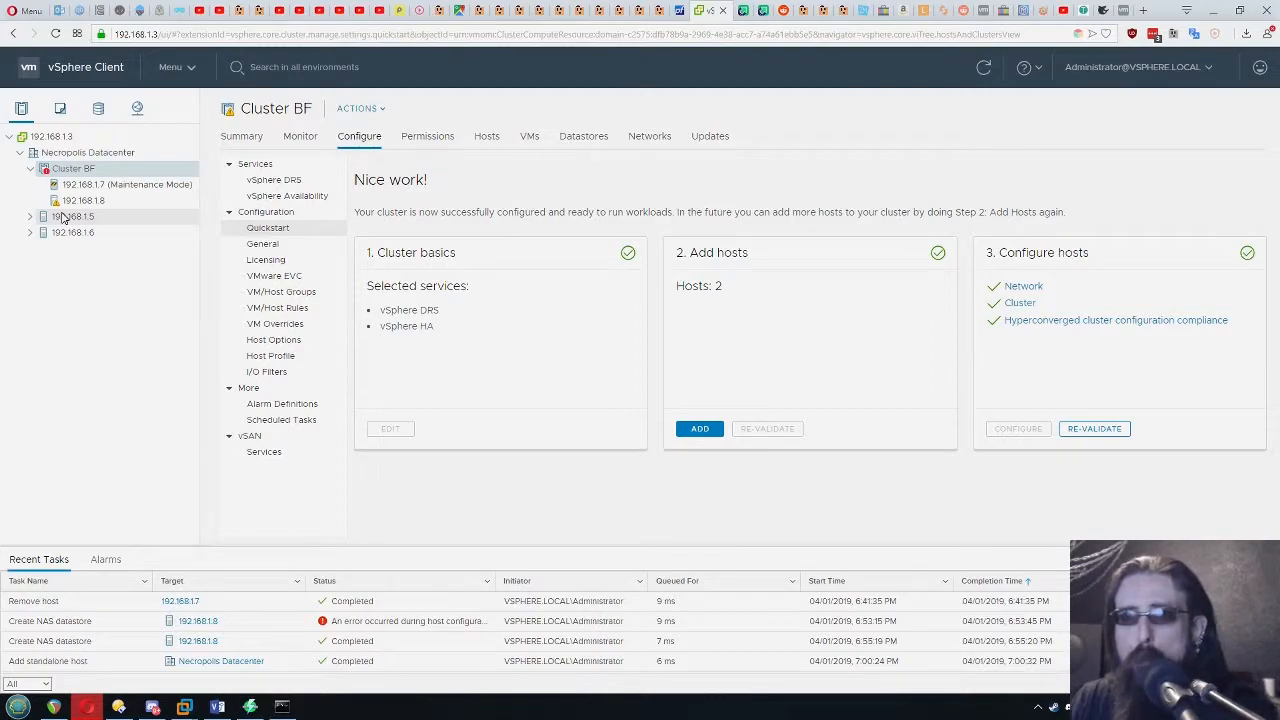
Take host 192.168.1.7 out of maintenance mode
{"action": "right_click", "coordinate": [110, 184]}
{"action": "mouse_move", "coordinate": [260, 309]}
{"action": "left_click", "coordinate": [395, 337]}
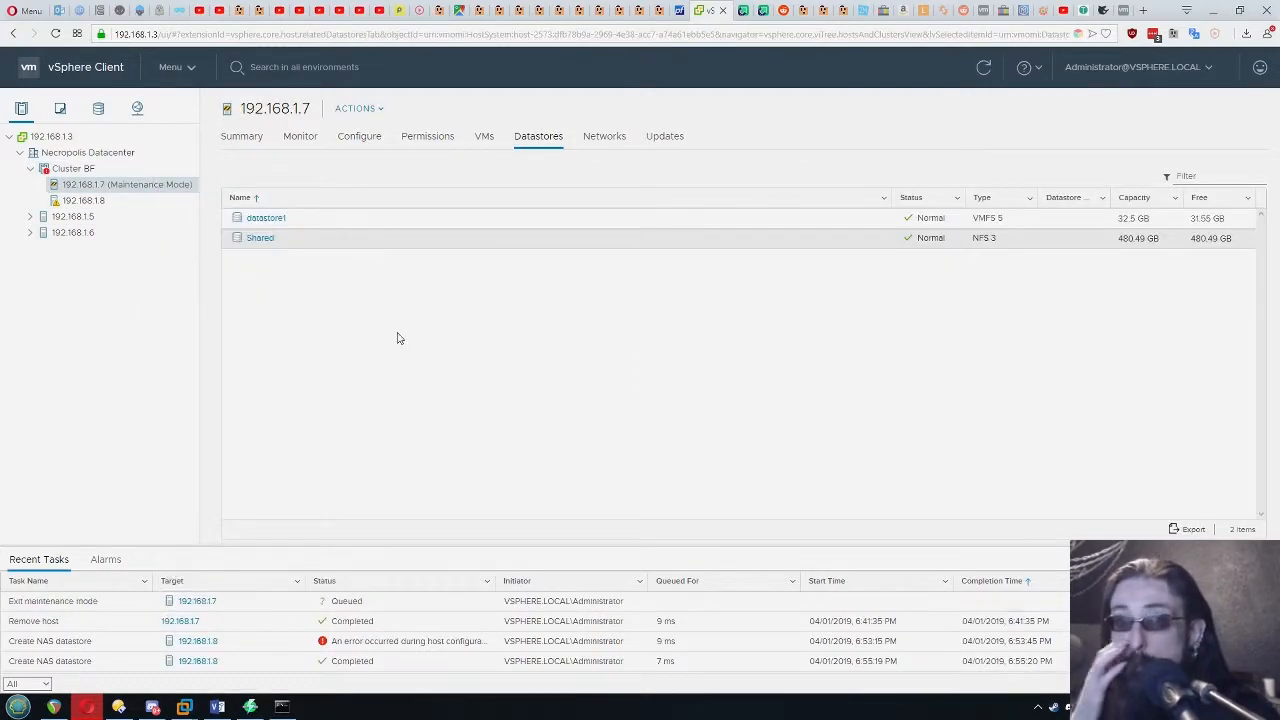
Examine the alerts on host 192.168.1.7's summary about management network redundancy and vSphere HA heartbeat datastores
{"action": "left_click", "coordinate": [243, 137]}
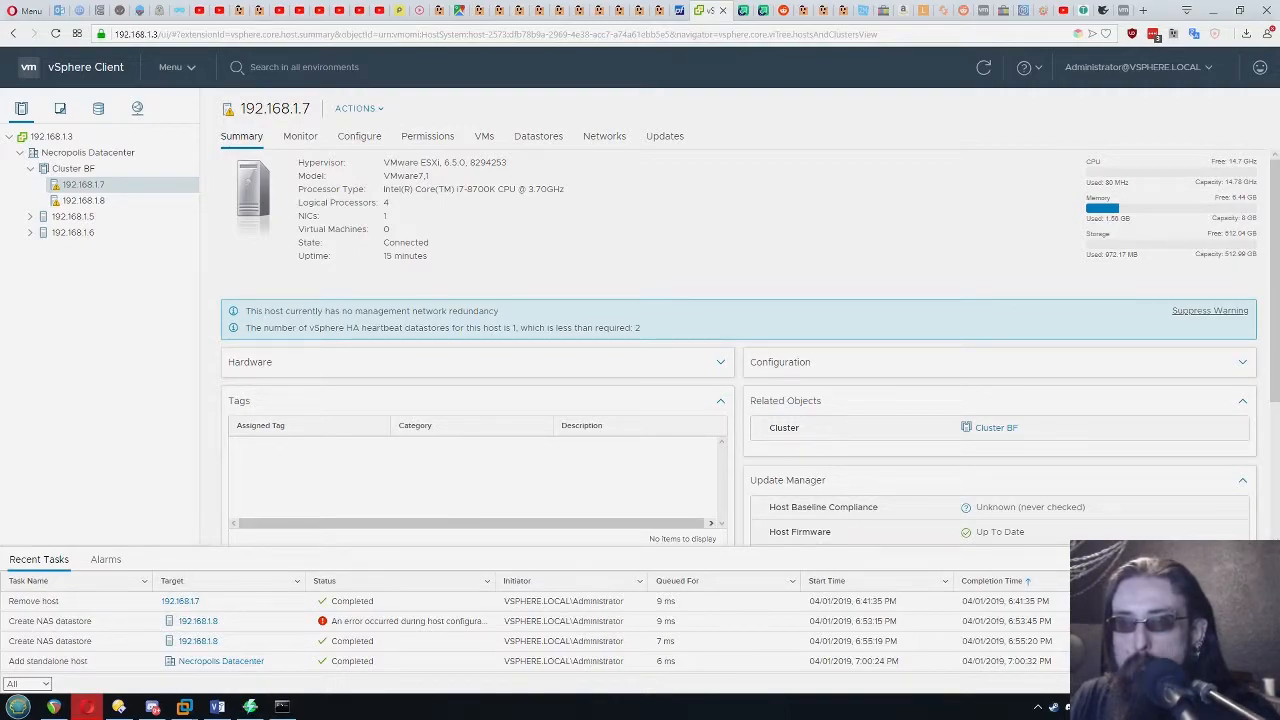
{"action": "triple_click", "coordinate": [514, 314]}
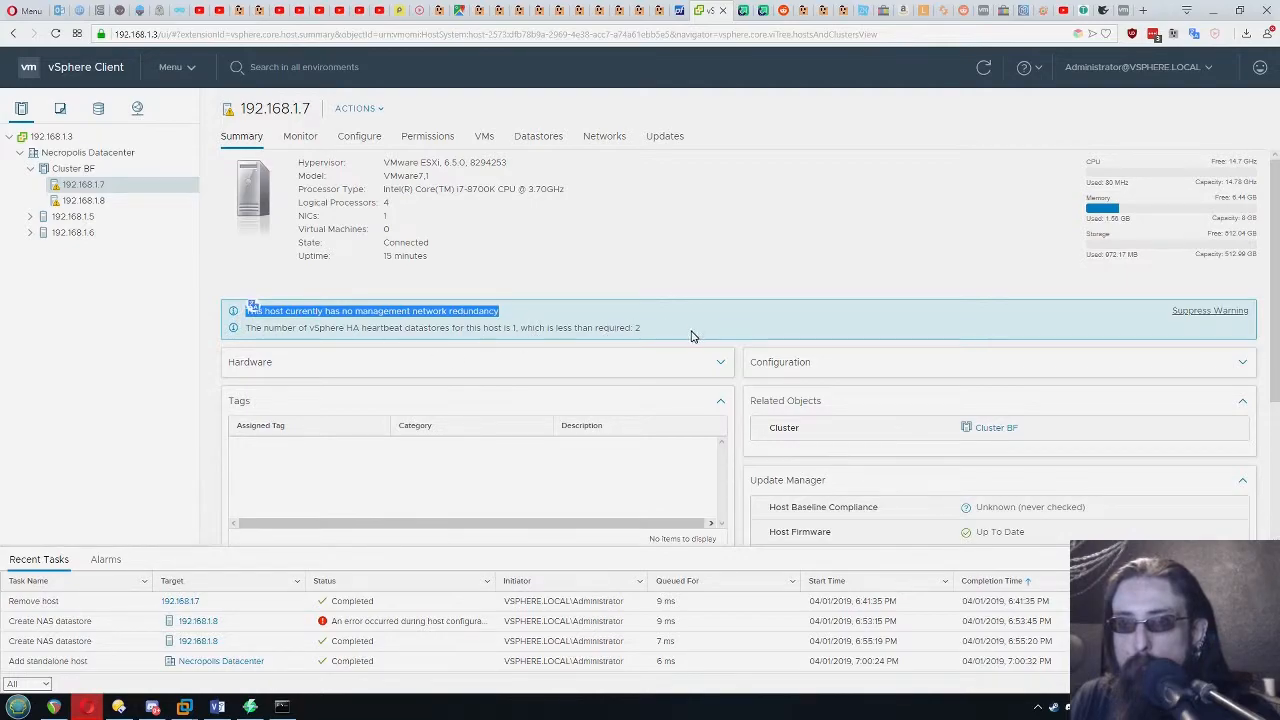
{"action": "triple_click", "coordinate": [300, 332]}
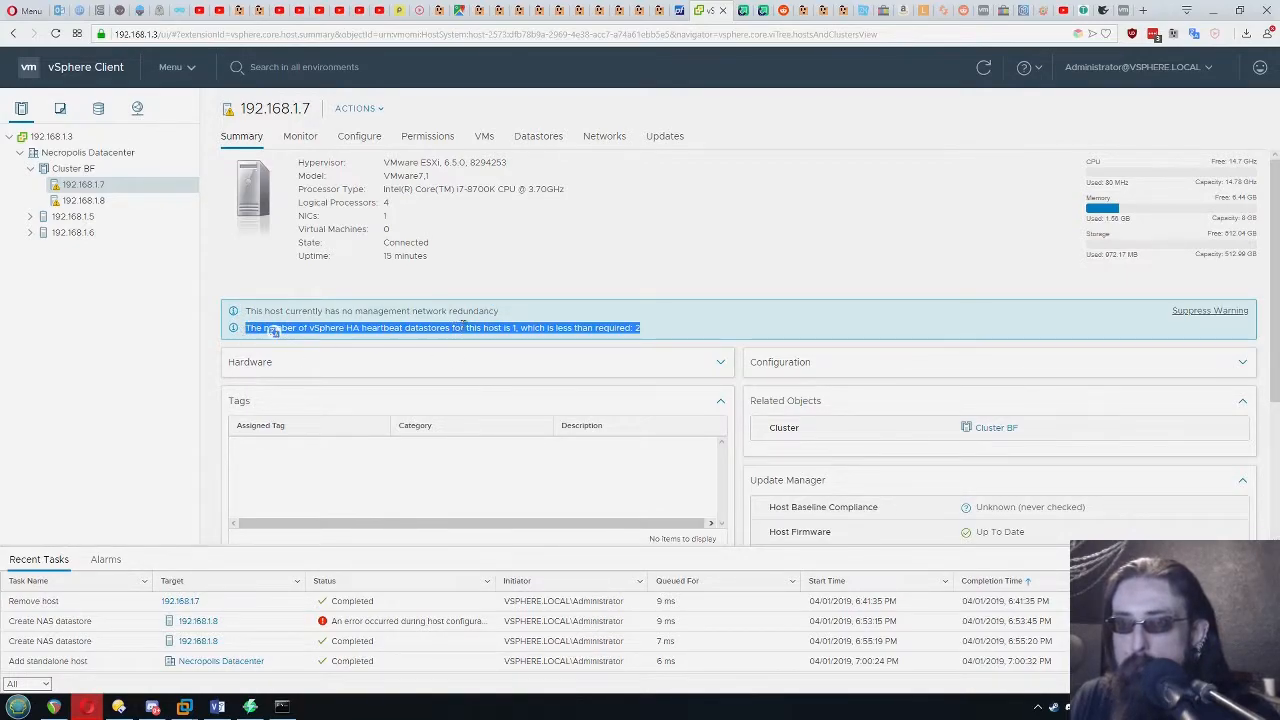
{"action": "left_click", "coordinate": [657, 330]}
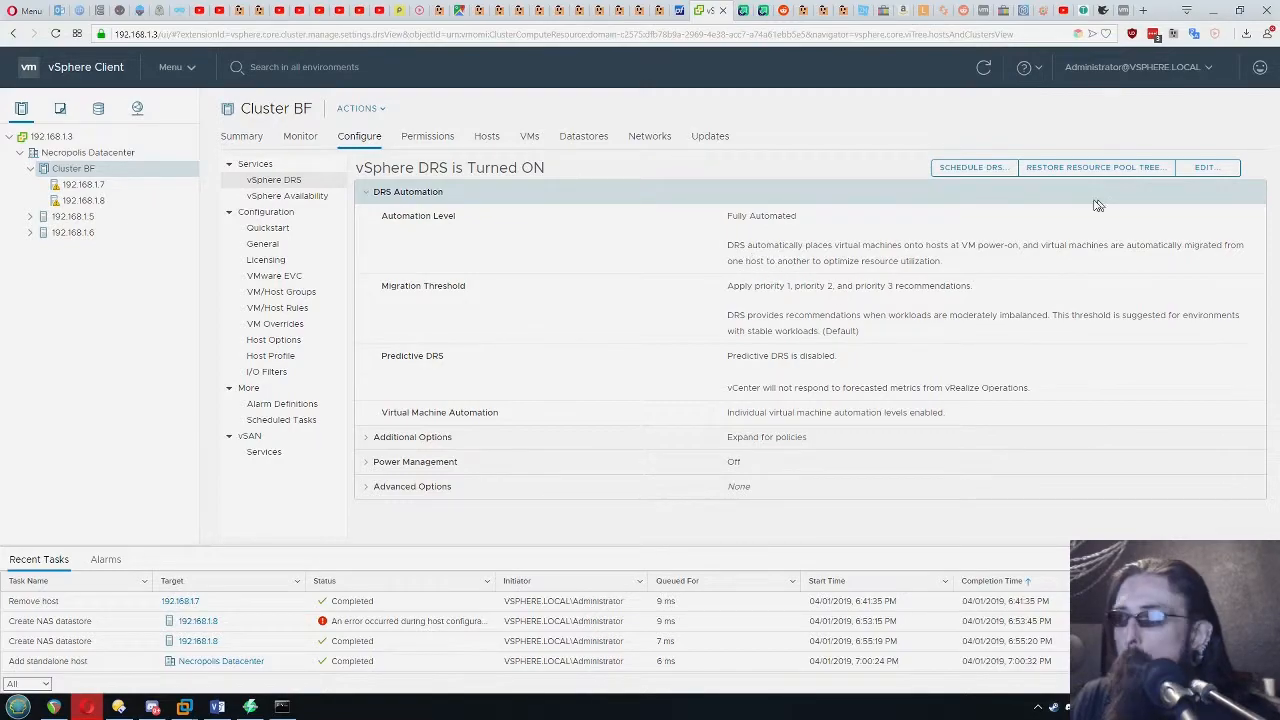
Edit Cluster BF's vSphere DRS settings, keeping the automation level Fully Automated and setting the migration threshold to the most aggressive level
{"action": "left_click", "coordinate": [1208, 168]}
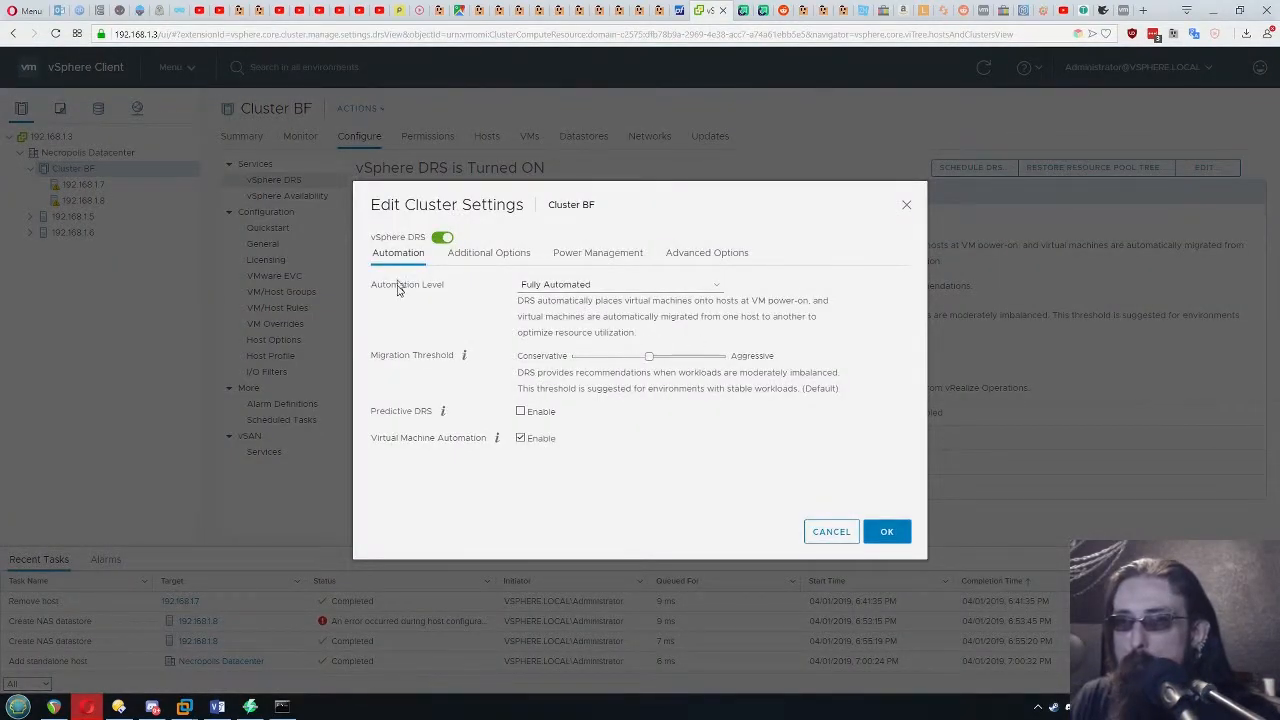
{"action": "left_click", "coordinate": [585, 286]}
{"action": "left_click", "coordinate": [585, 286]}
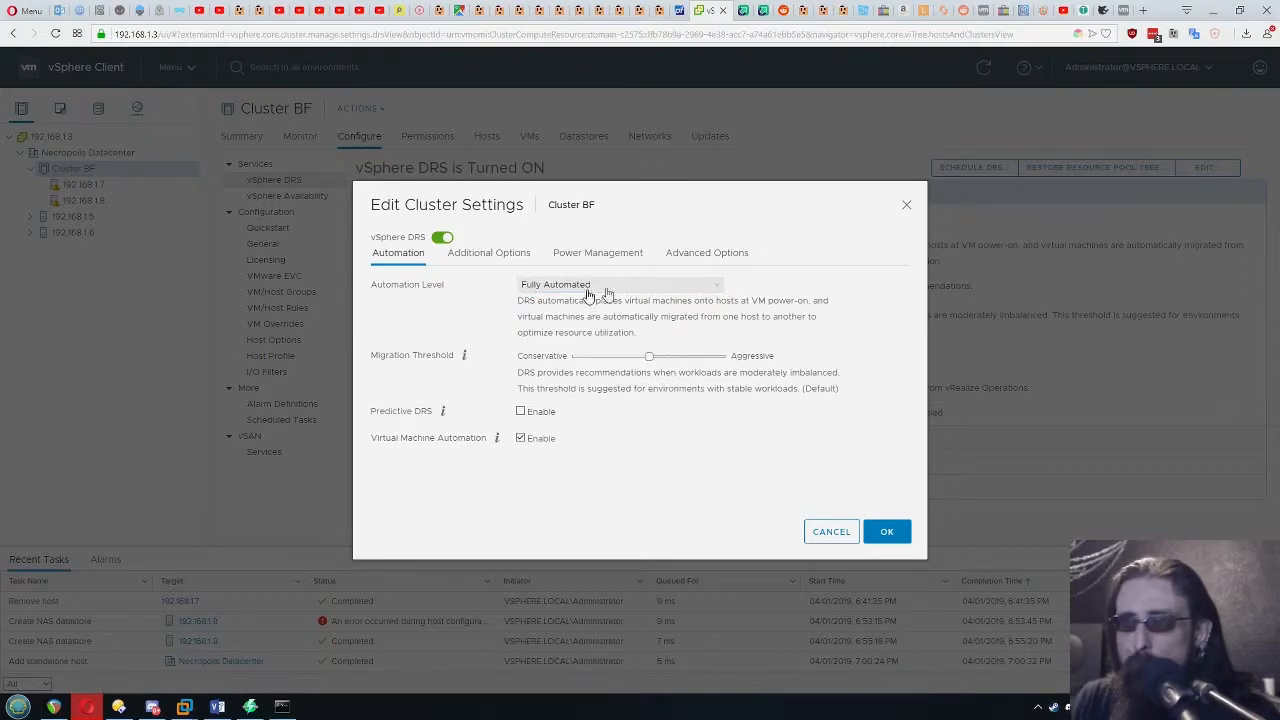
{"action": "left_click_drag", "start_coordinate": [650, 357], "coordinate": [713, 363]}
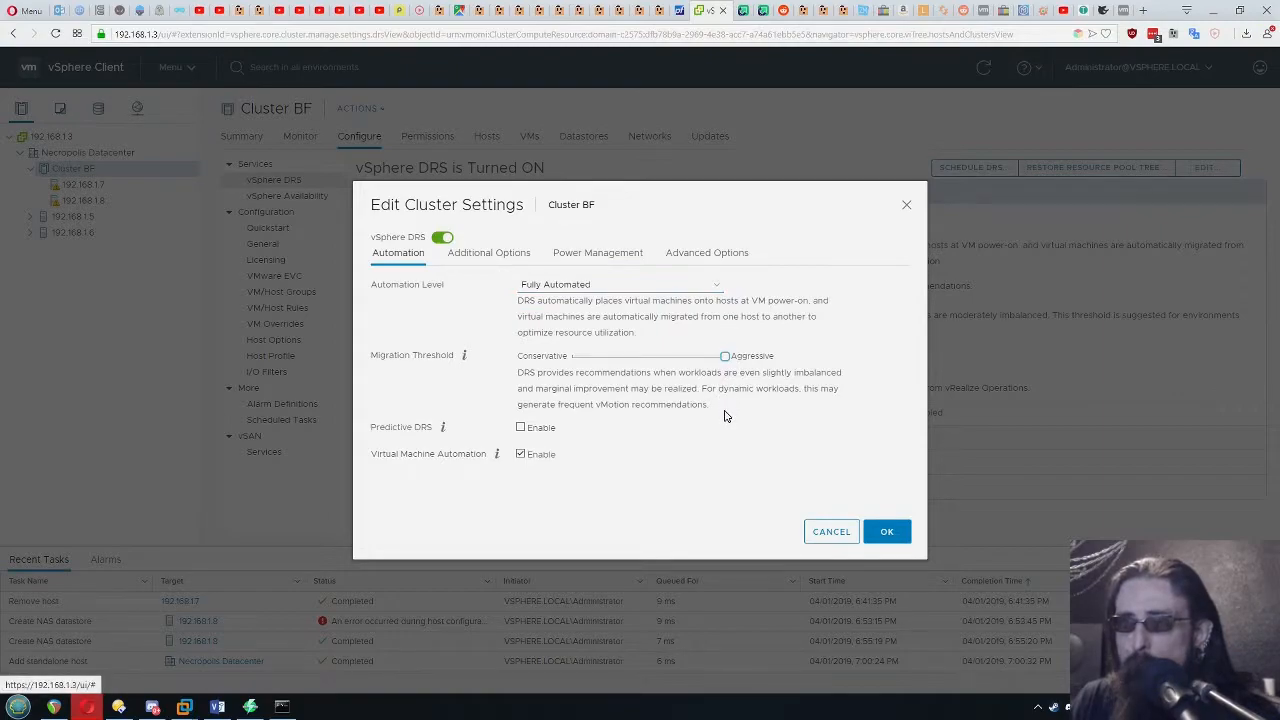
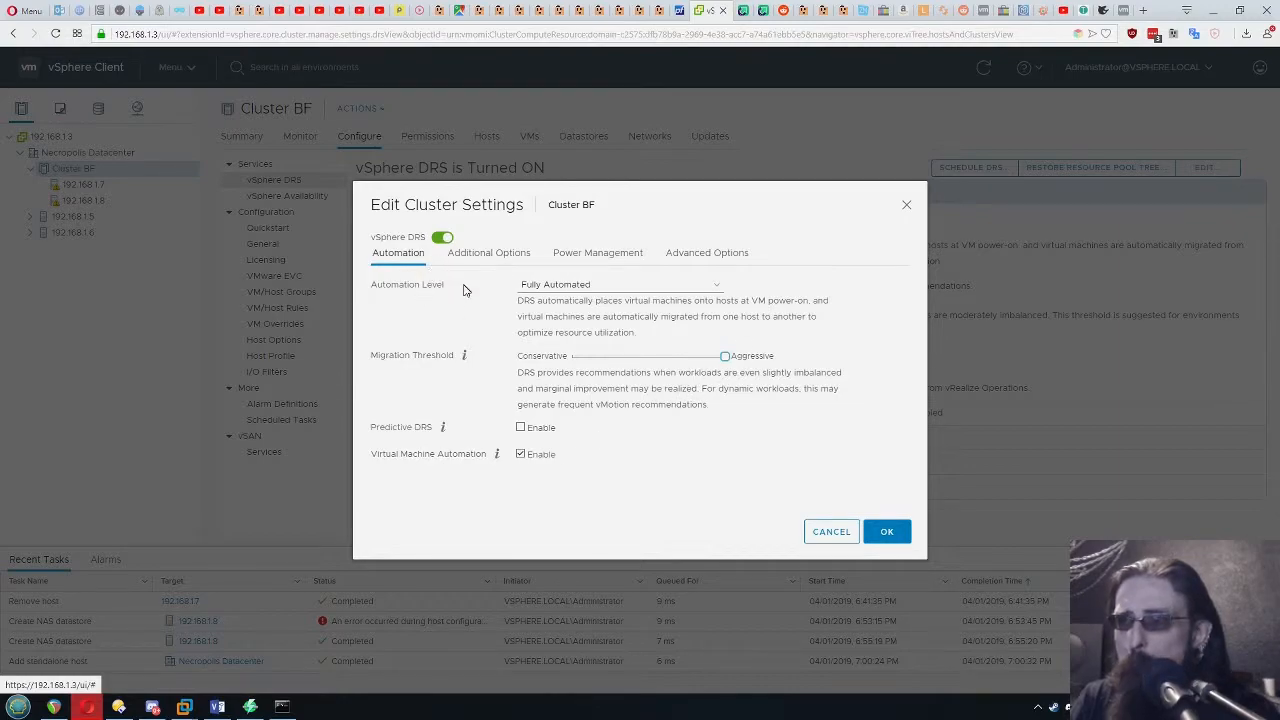
Check the advanced options of Cluster BF's vSphere DRS and save the DRS settings
{"action": "left_click", "coordinate": [688, 252]}
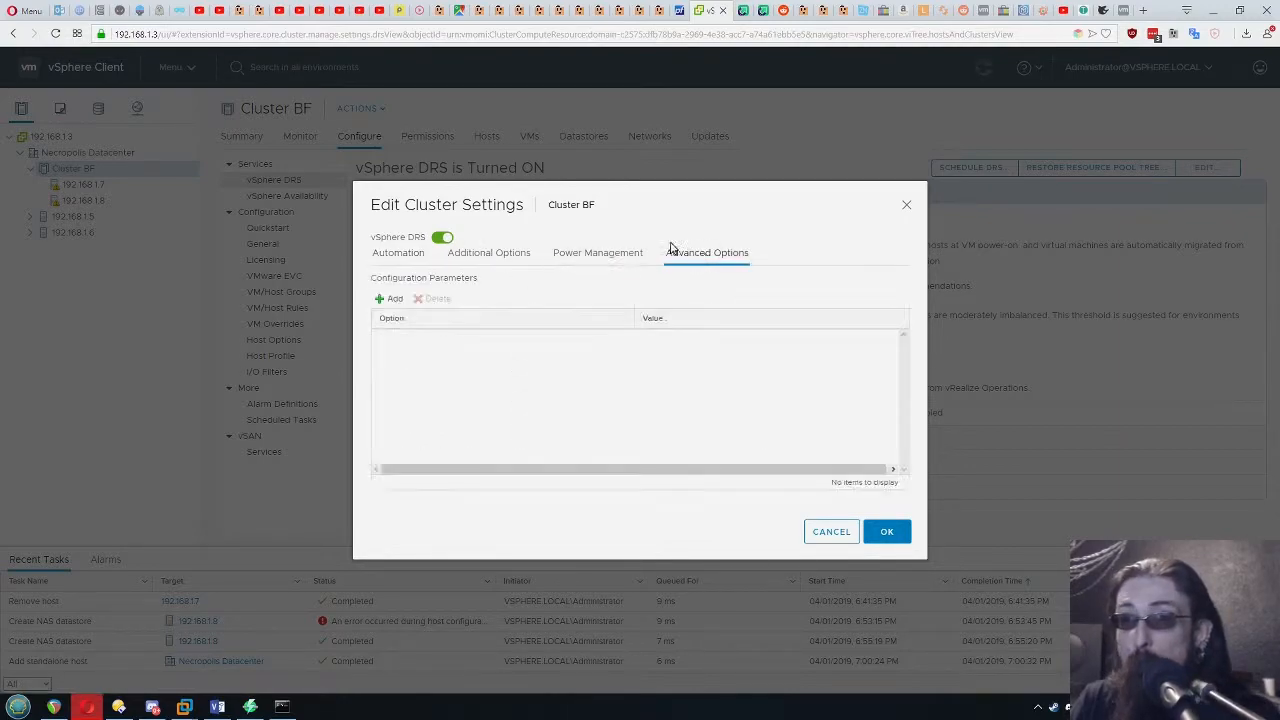
{"action": "left_click", "coordinate": [897, 531]}
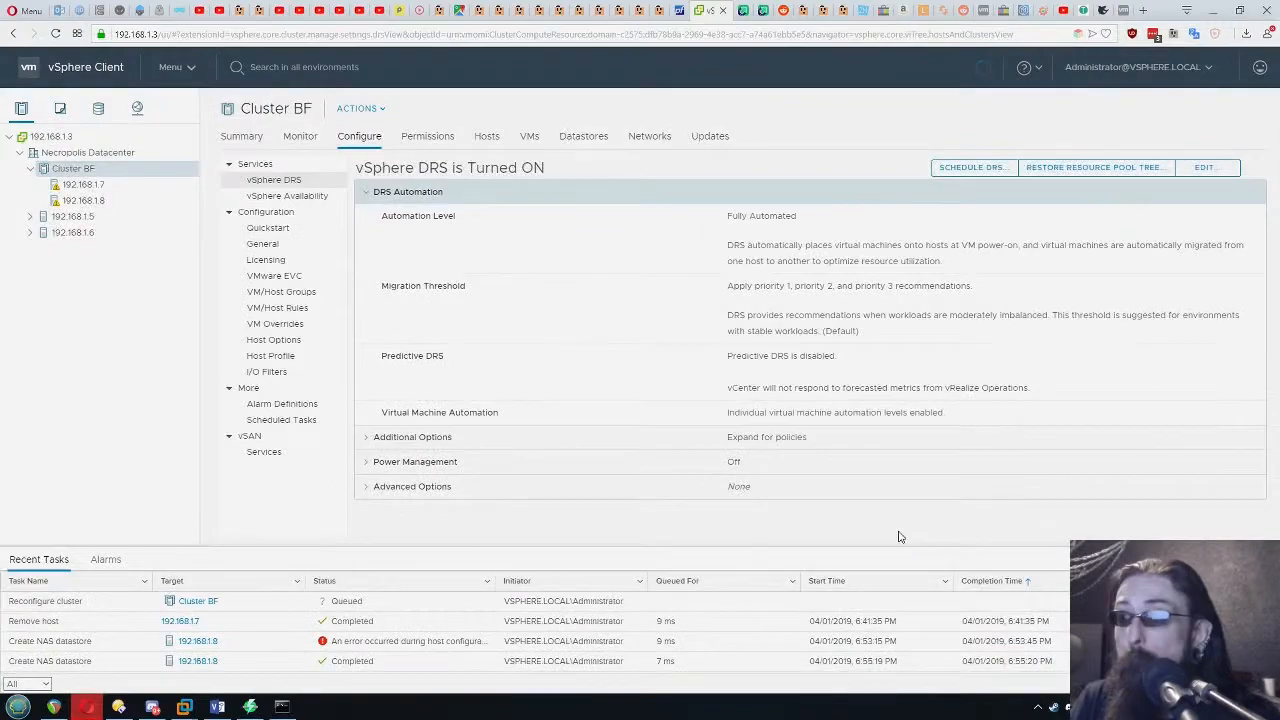
Open Cluster BF's vSphere HA settings for editing and examine the host failure response options, including the default VM restart priority choices
{"action": "left_click", "coordinate": [288, 196]}
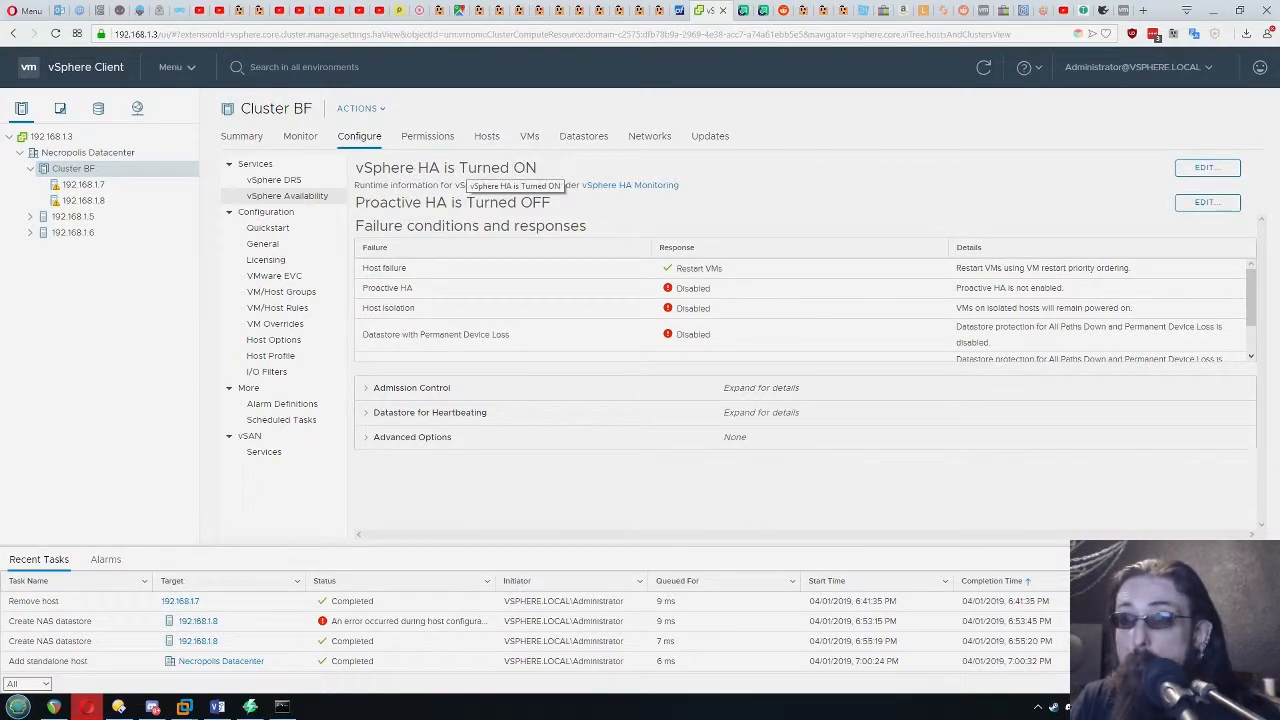
{"action": "left_click", "coordinate": [1194, 167]}
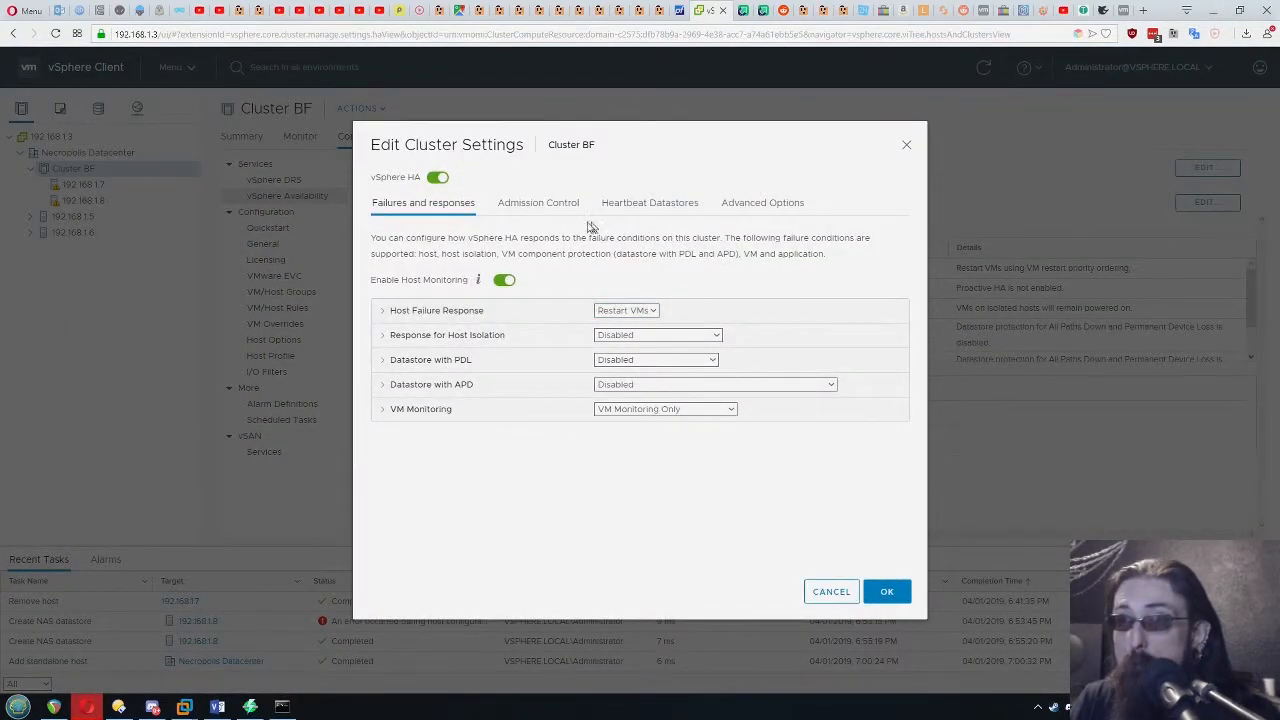
{"action": "left_click", "coordinate": [381, 313]}
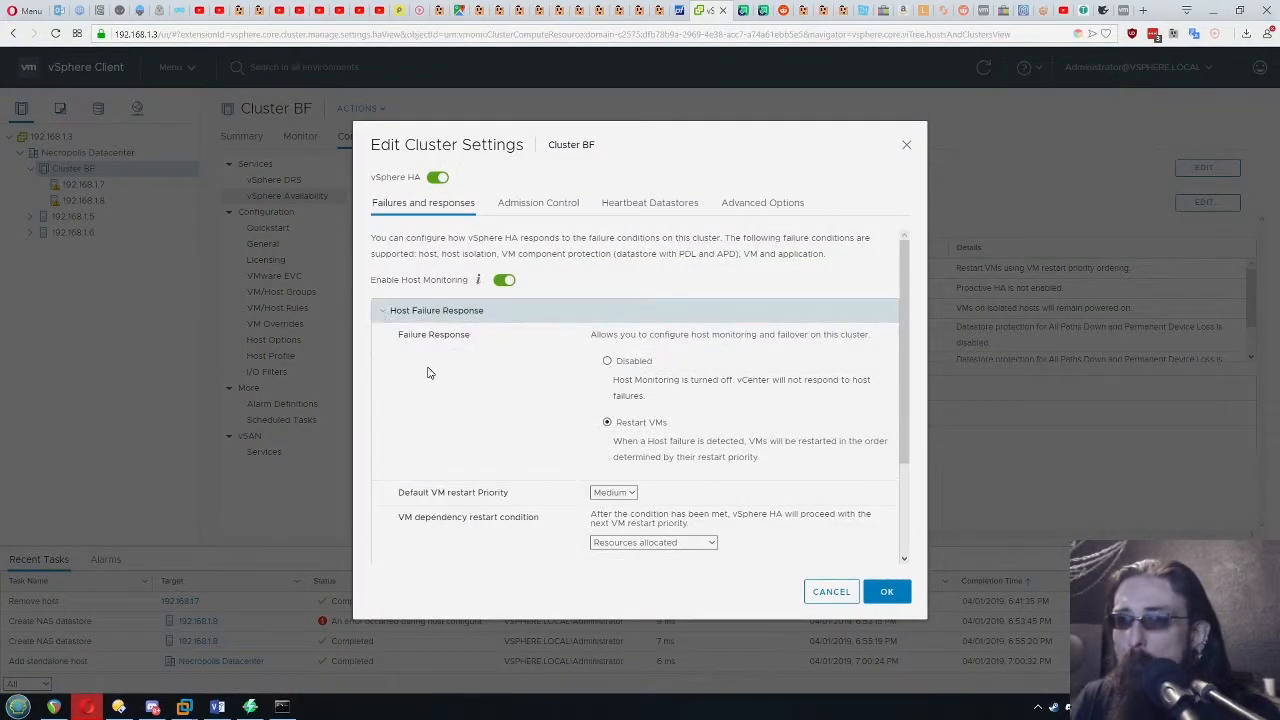
{"action": "scroll", "coordinate": [680, 380], "scroll_direction": "down", "scroll_amount": 3}
{"action": "scroll", "coordinate": [800, 375], "scroll_direction": "up", "scroll_amount": 3}
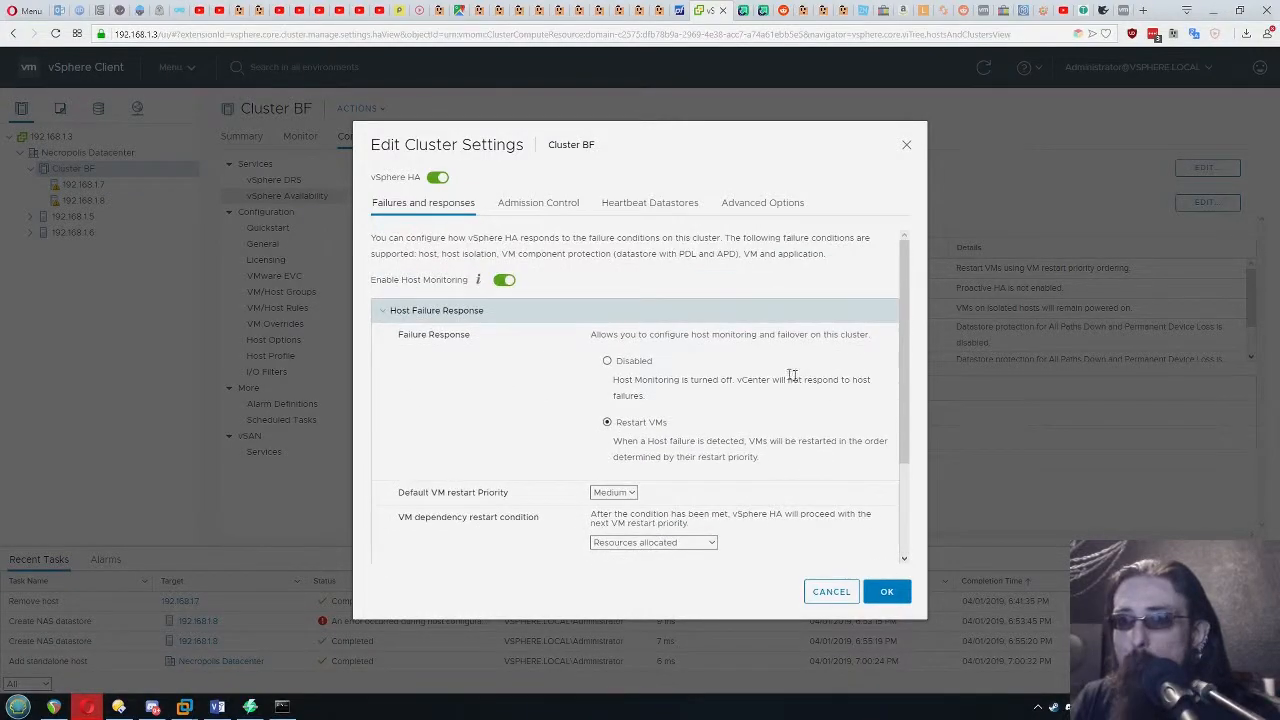
{"action": "scroll", "coordinate": [727, 357], "scroll_direction": "down", "scroll_amount": 1}
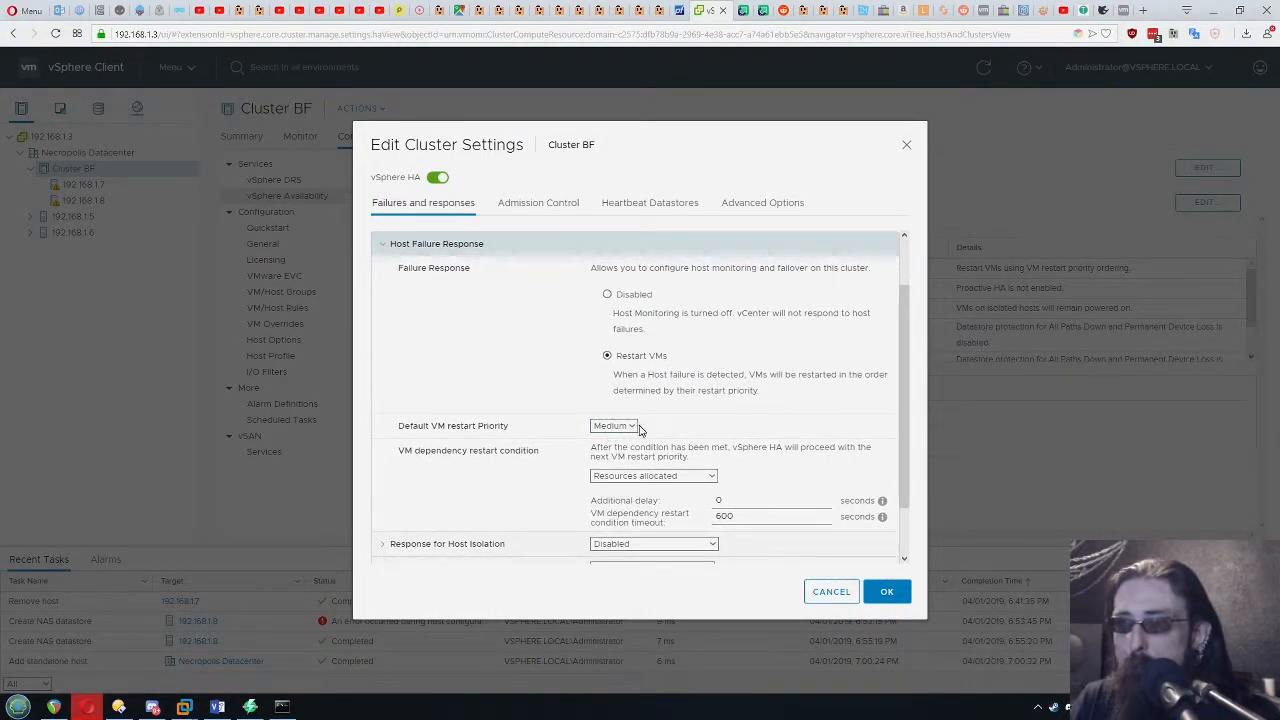
{"action": "scroll", "coordinate": [694, 405], "scroll_direction": "down", "scroll_amount": 1}
{"action": "left_click", "coordinate": [616, 360]}
{"action": "left_click", "coordinate": [619, 362]}
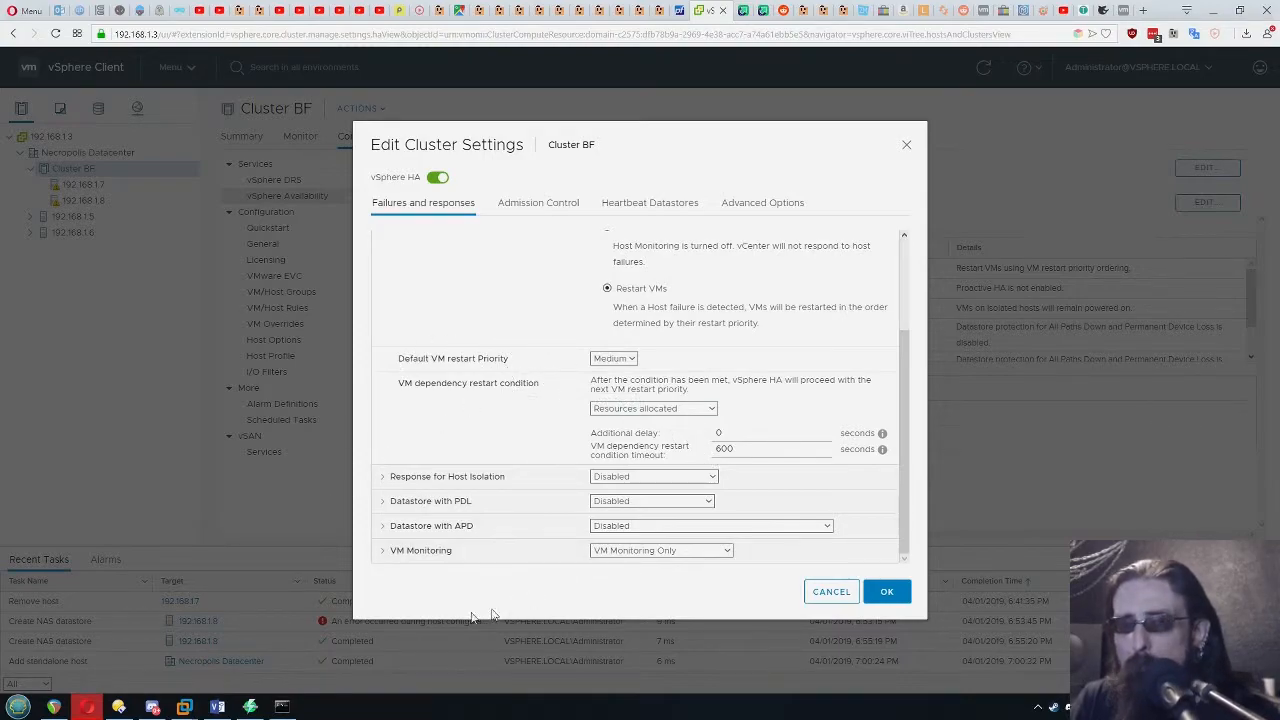
{"action": "scroll", "coordinate": [505, 400], "scroll_direction": "up", "scroll_amount": 3}
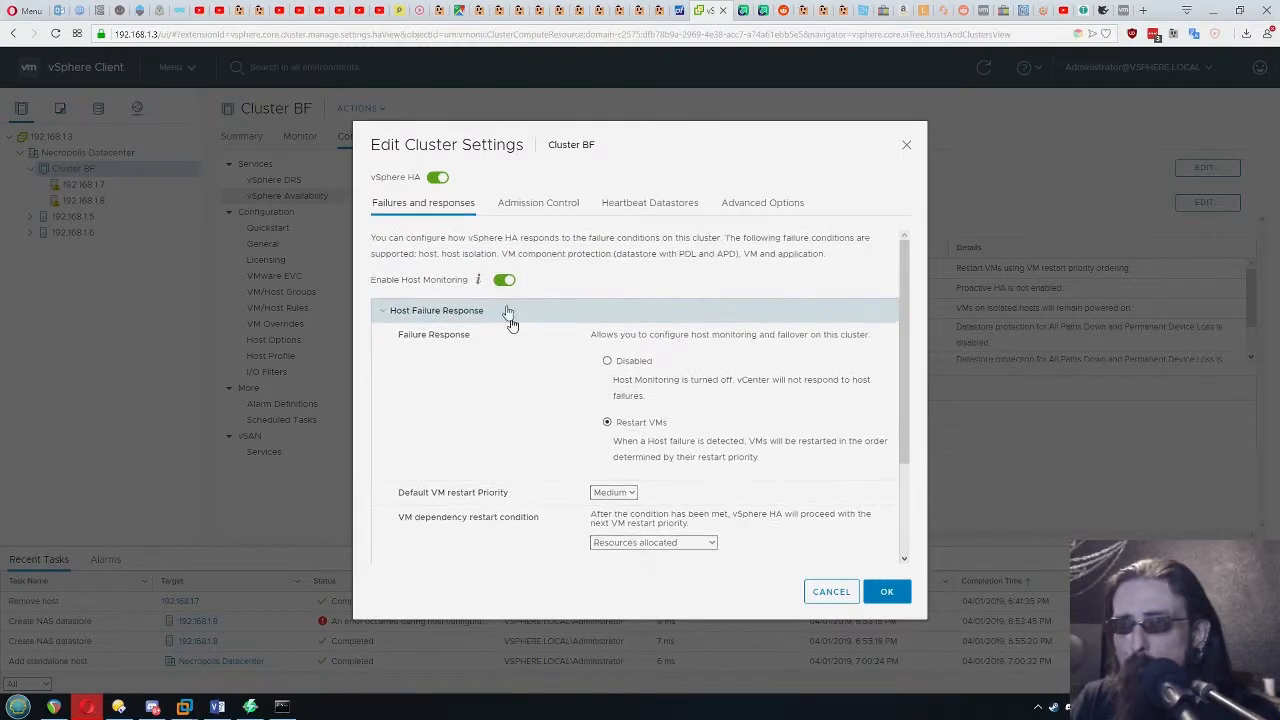
Select the Shared datastore as a vSphere HA heartbeat datastore for Cluster BF and save the HA settings
{"action": "left_click", "coordinate": [521, 210]}
{"action": "left_click", "coordinate": [636, 206]}
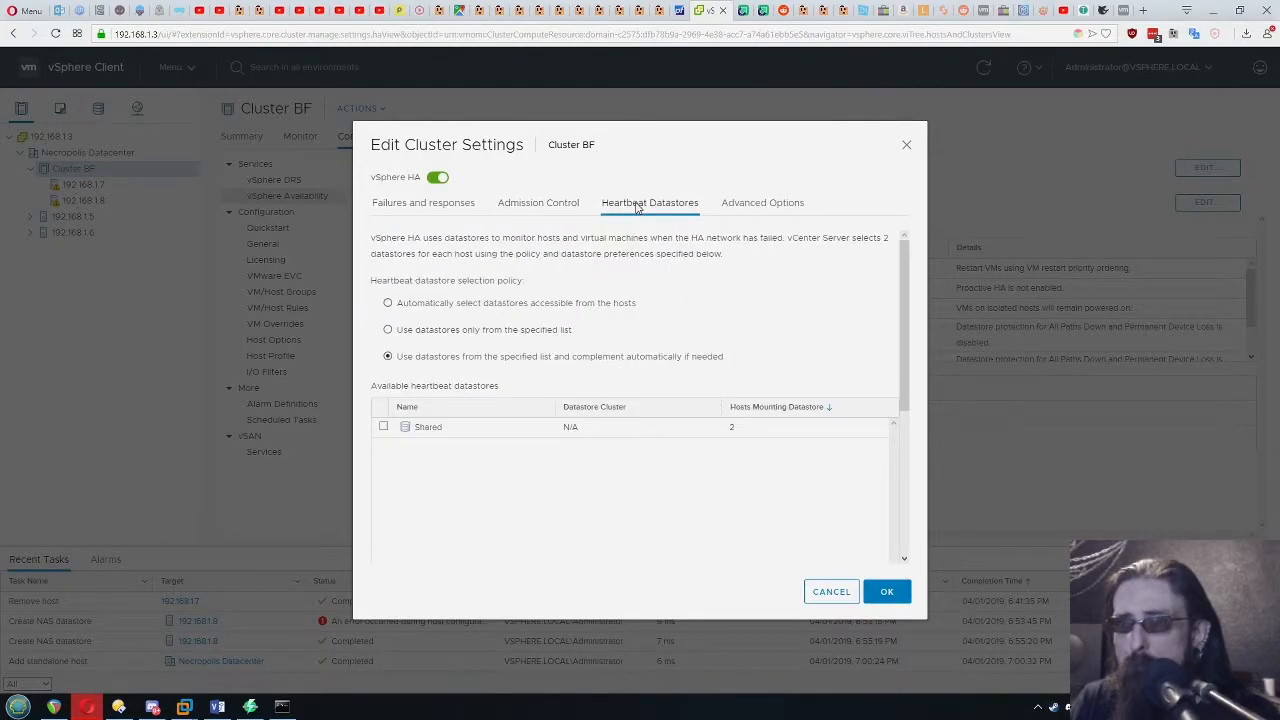
{"action": "left_click", "coordinate": [441, 430]}
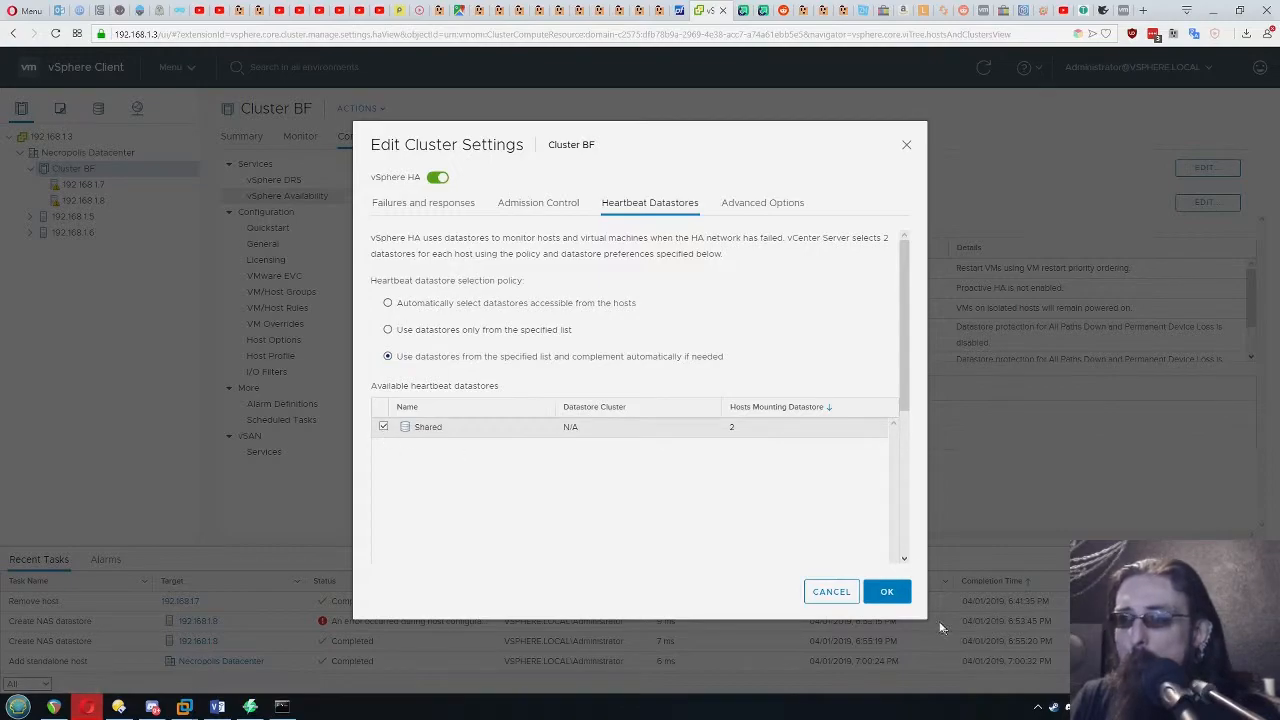
{"action": "left_click", "coordinate": [755, 205]}
{"action": "left_click", "coordinate": [650, 203]}
{"action": "left_click", "coordinate": [886, 591]}
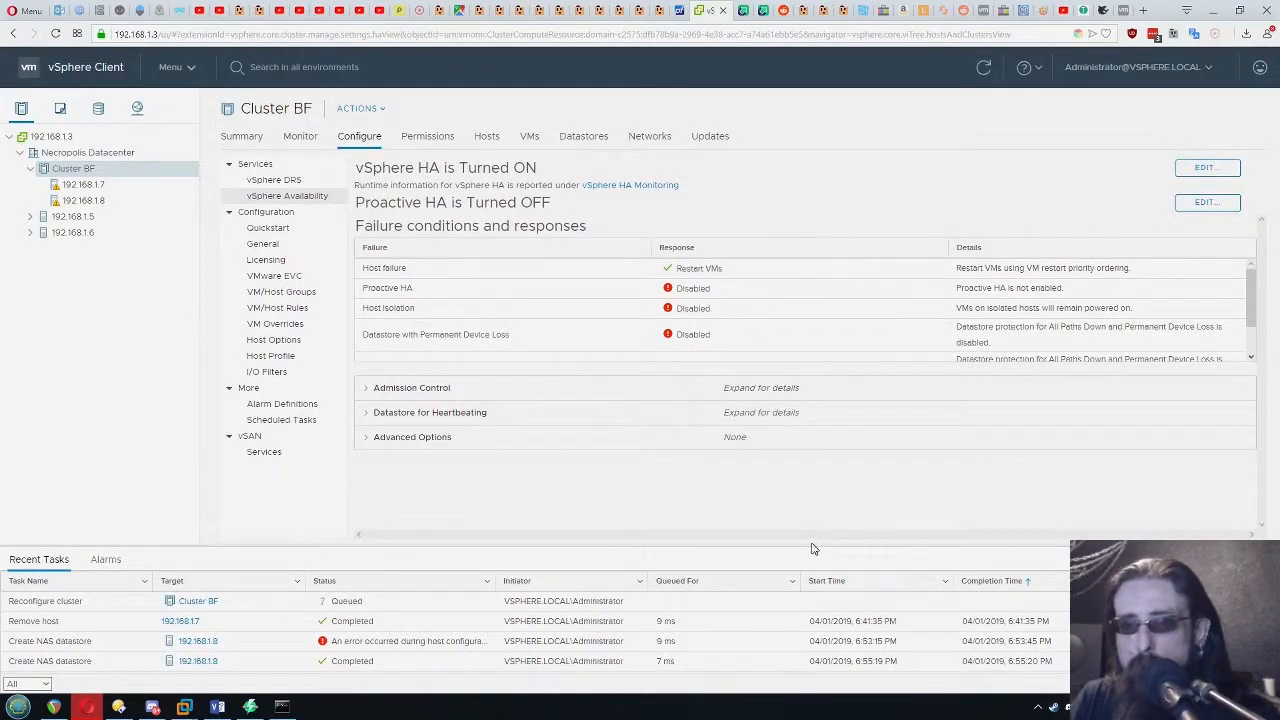
Recheck host 192.168.1.7's summary for the notice about the required number of vSphere HA heartbeat datastores
{"action": "left_click", "coordinate": [83, 185]}
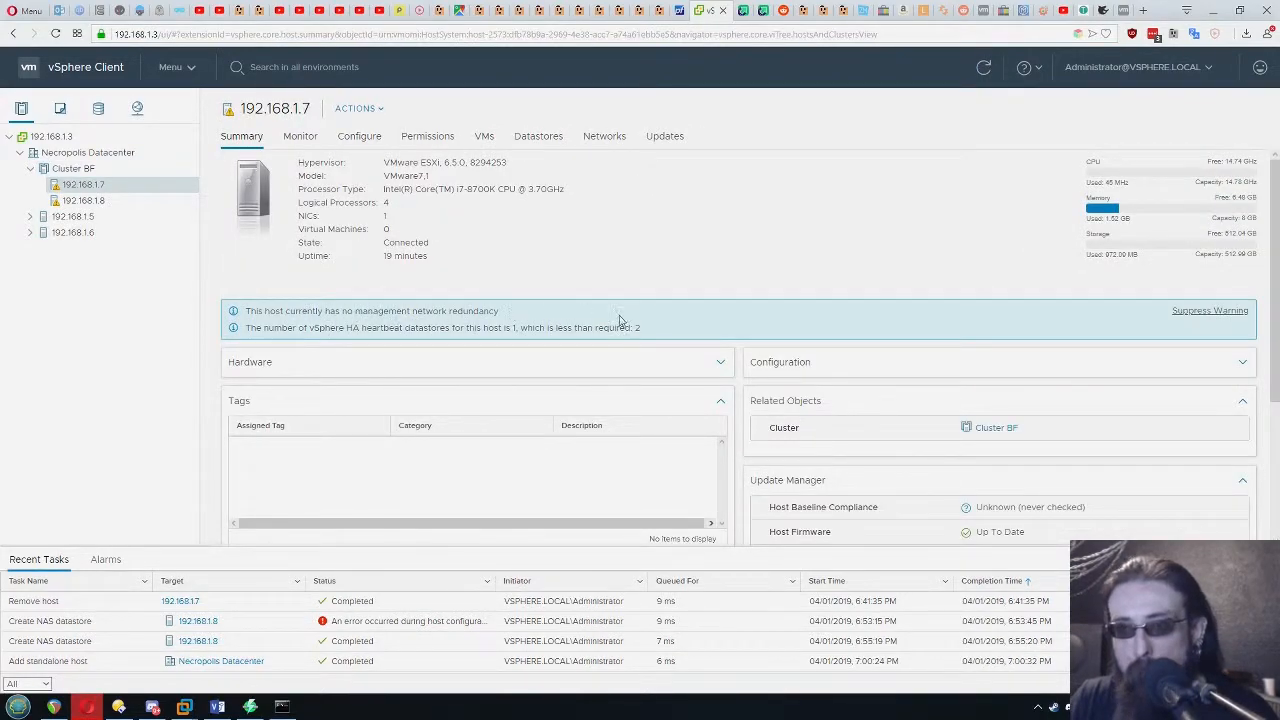
{"action": "left_click_drag", "start_coordinate": [248, 329], "coordinate": [548, 328]}
{"action": "triple_click", "coordinate": [675, 327]}
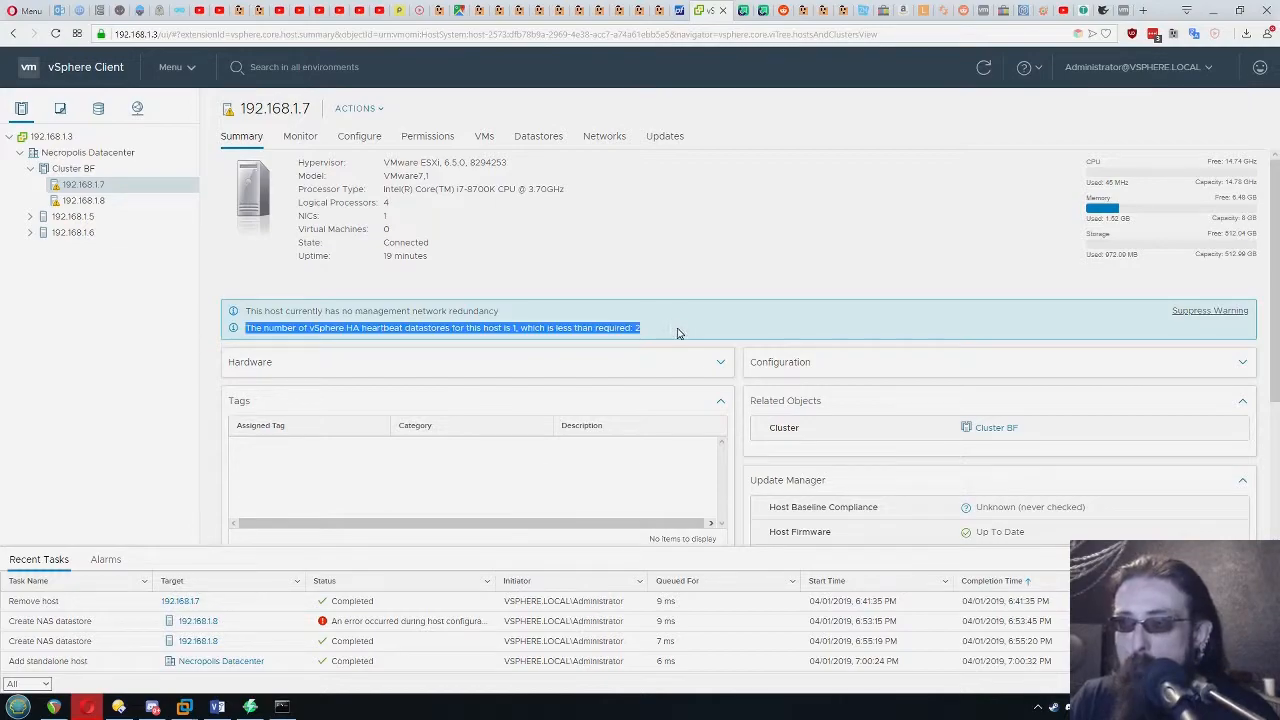
{"action": "left_click", "coordinate": [740, 320]}
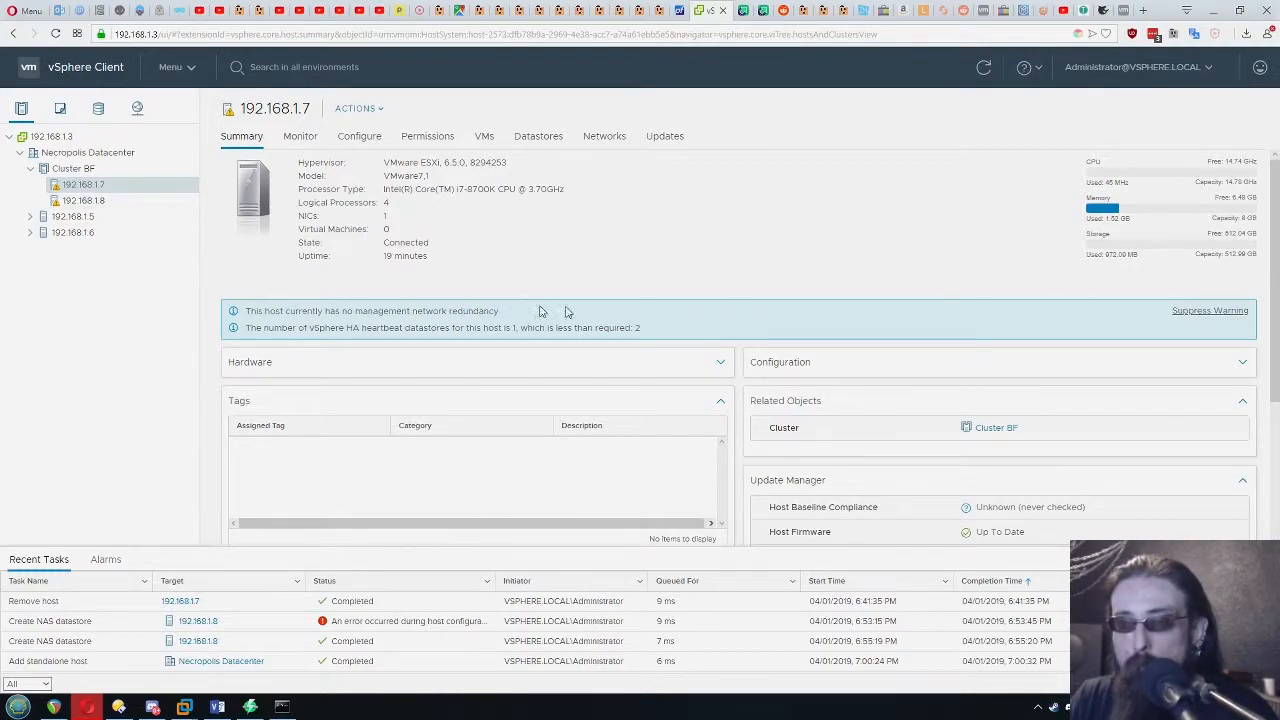
{"action": "mouse_move", "coordinate": [663, 328]}
{"action": "left_mouse_down"}
{"action": "mouse_move", "coordinate": [228, 344]}
{"action": "mouse_move", "coordinate": [237, 330]}
{"action": "mouse_move", "coordinate": [646, 334]}
{"action": "left_mouse_up"}
{"action": "left_click", "coordinate": [763, 333]}
{"action": "left_click", "coordinate": [672, 322]}
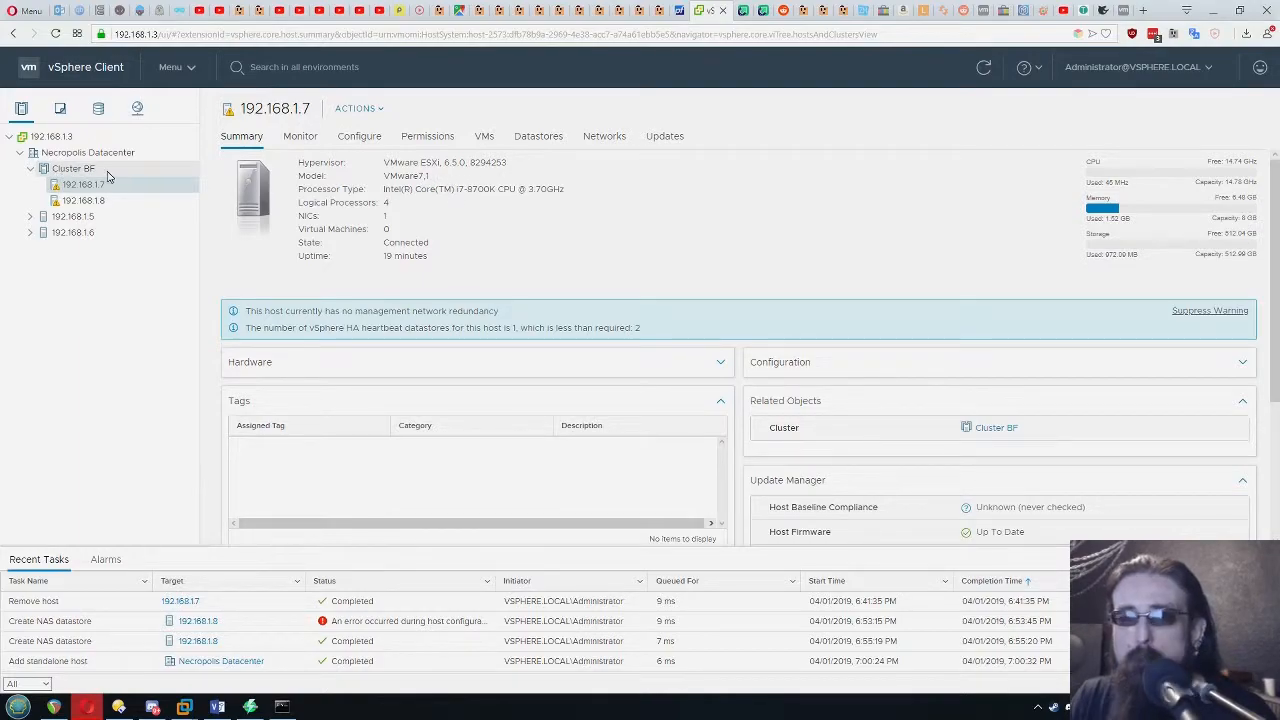
Find the _Microsoft Windows Server 2016 (64-bit) machine under host 192.168.1.5 and start cloning it to a new virtual machine
{"action": "left_click", "coordinate": [57, 112]}
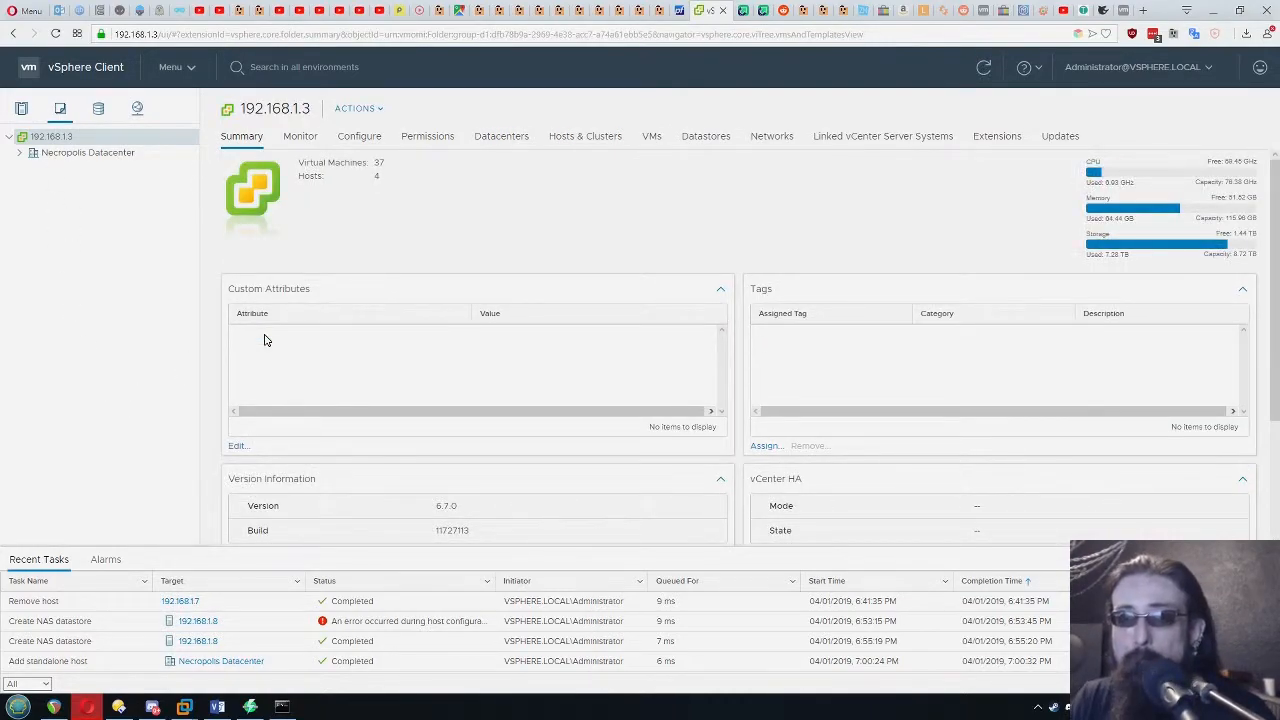
{"action": "left_click", "coordinate": [21, 154]}
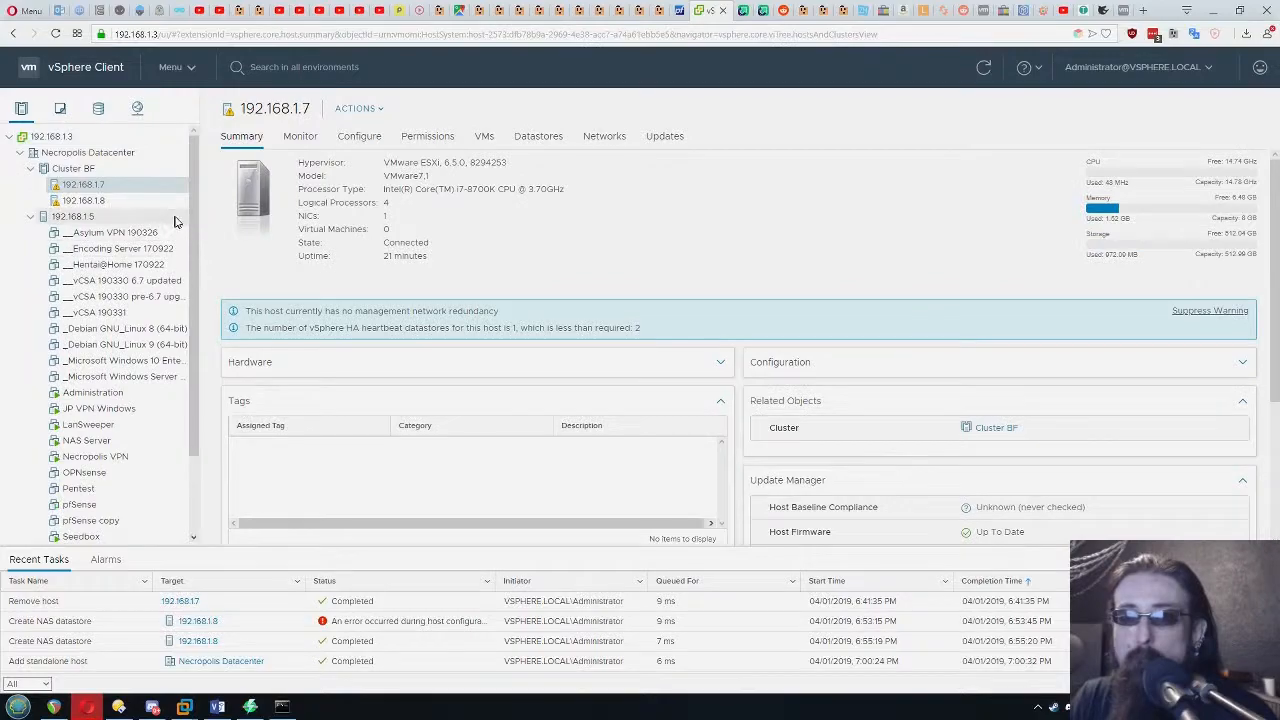
{"action": "left_click_drag", "start_coordinate": [196, 273], "coordinate": [208, 341]}
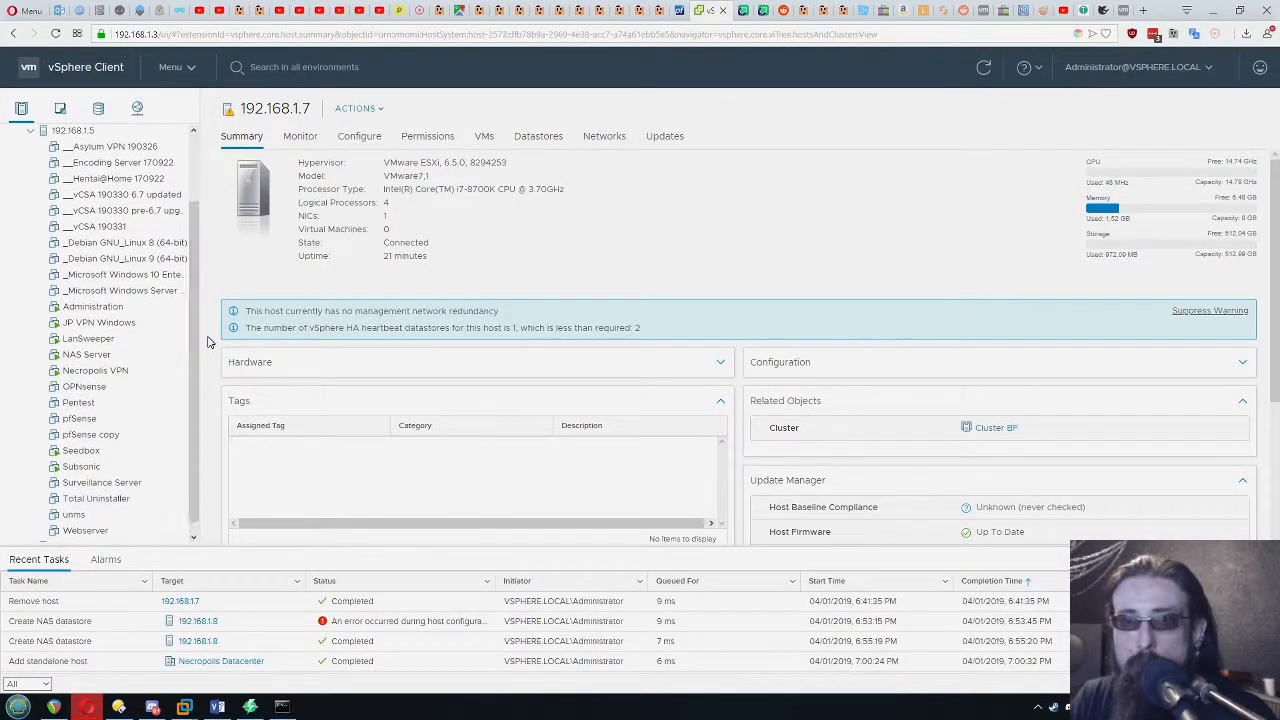
{"action": "right_click", "coordinate": [127, 290]}
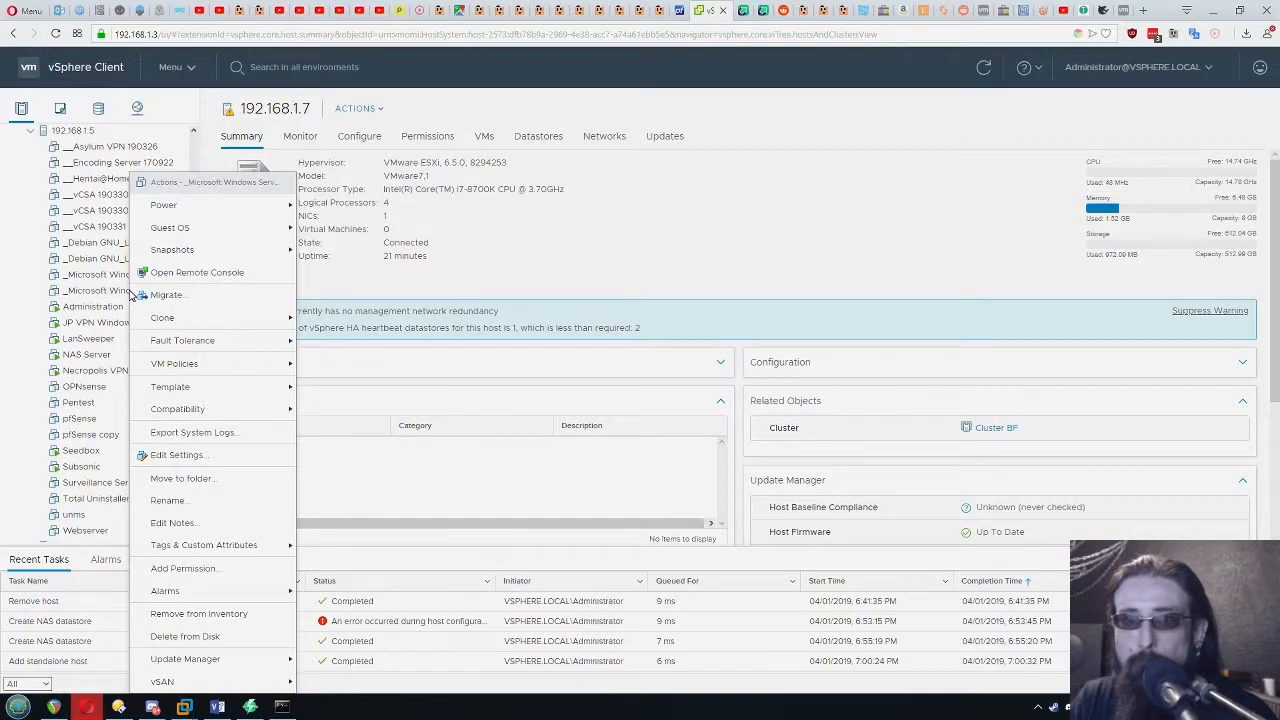
{"action": "mouse_move", "coordinate": [200, 324]}
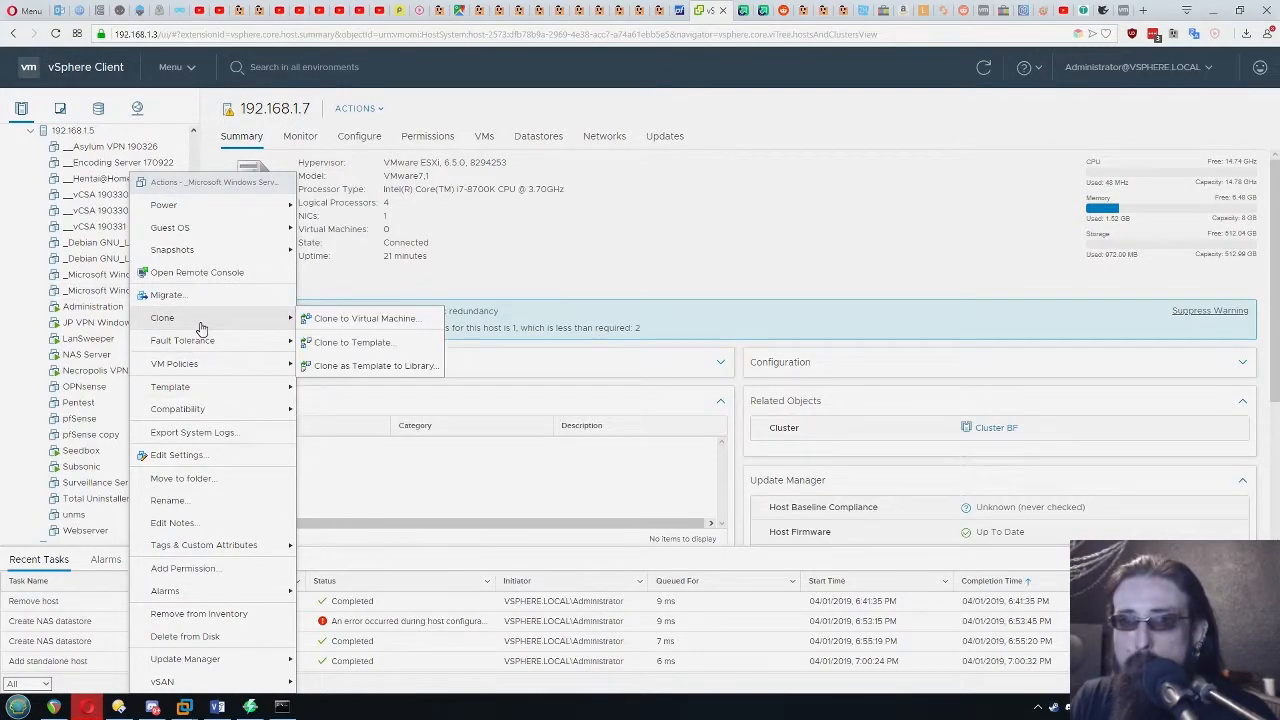
{"action": "left_click", "coordinate": [350, 318]}
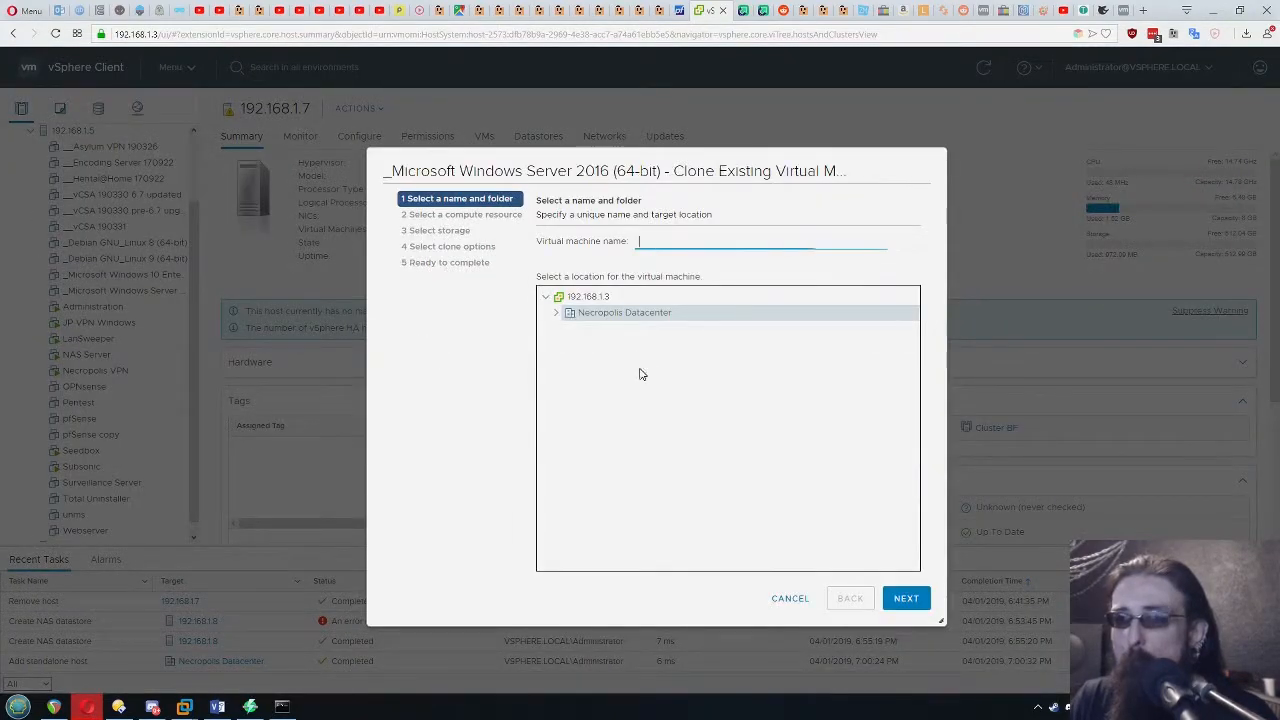
Name the clone Windows Server 01 and place it in Necropolis Datacenter
{"action": "left_click", "coordinate": [556, 313]}
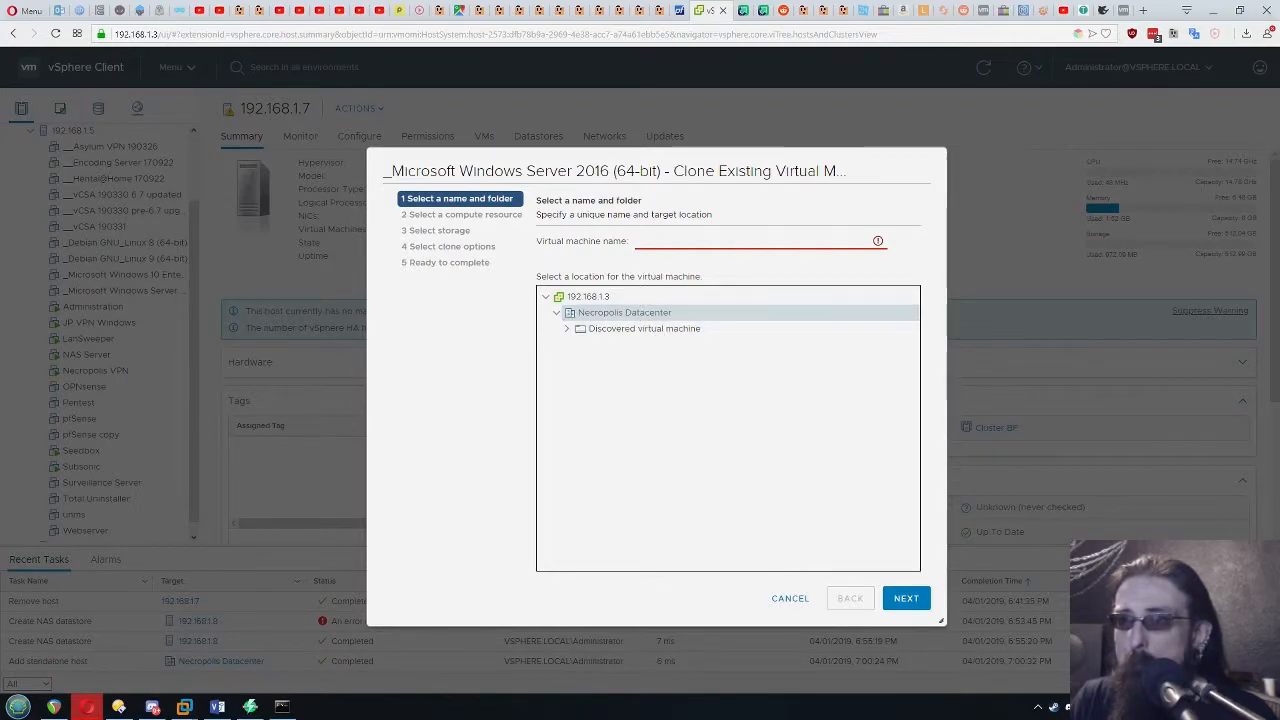
{"action": "left_click", "coordinate": [668, 243]}
{"action": "type", "text": "AS"}
{"action": "key", "text": "BackSpace"}
{"action": "key", "text": "BackSpace"}
{"action": "type", "text": "S"}
{"action": "key", "text": "BackSpace"}
{"action": "type", "text": "Windows "}
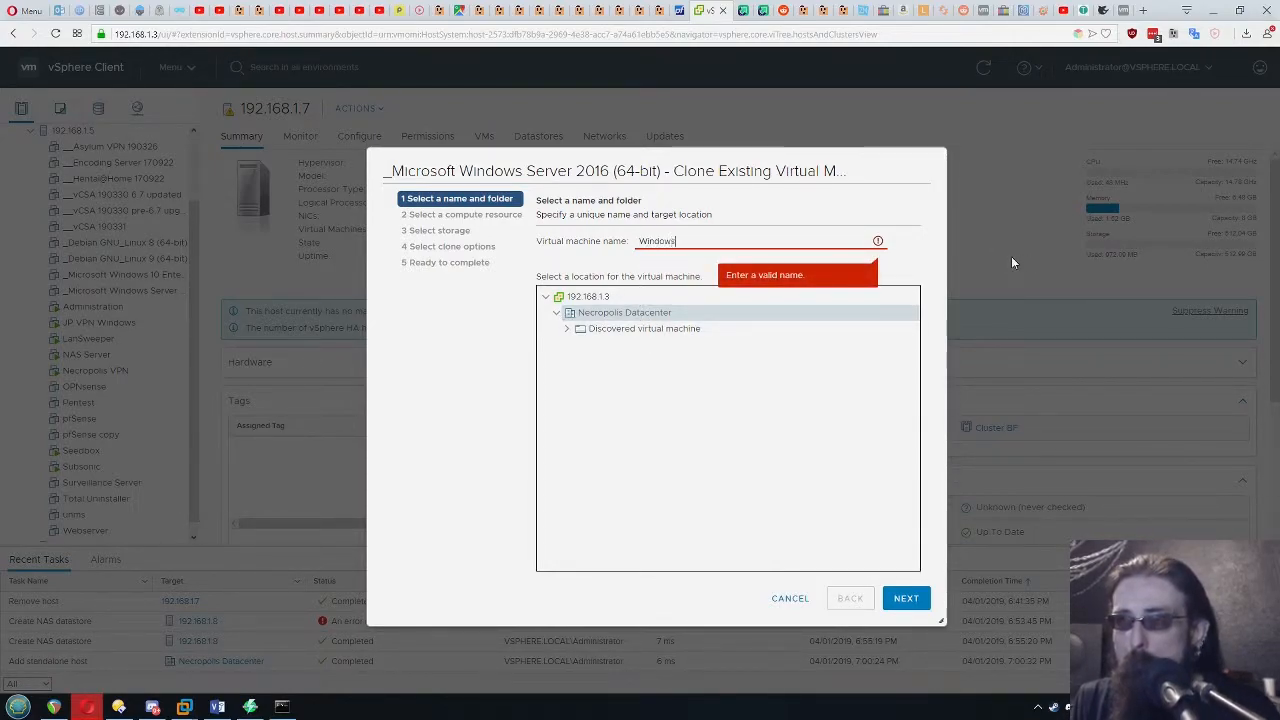
{"action": "type", "text": "Server 01"}
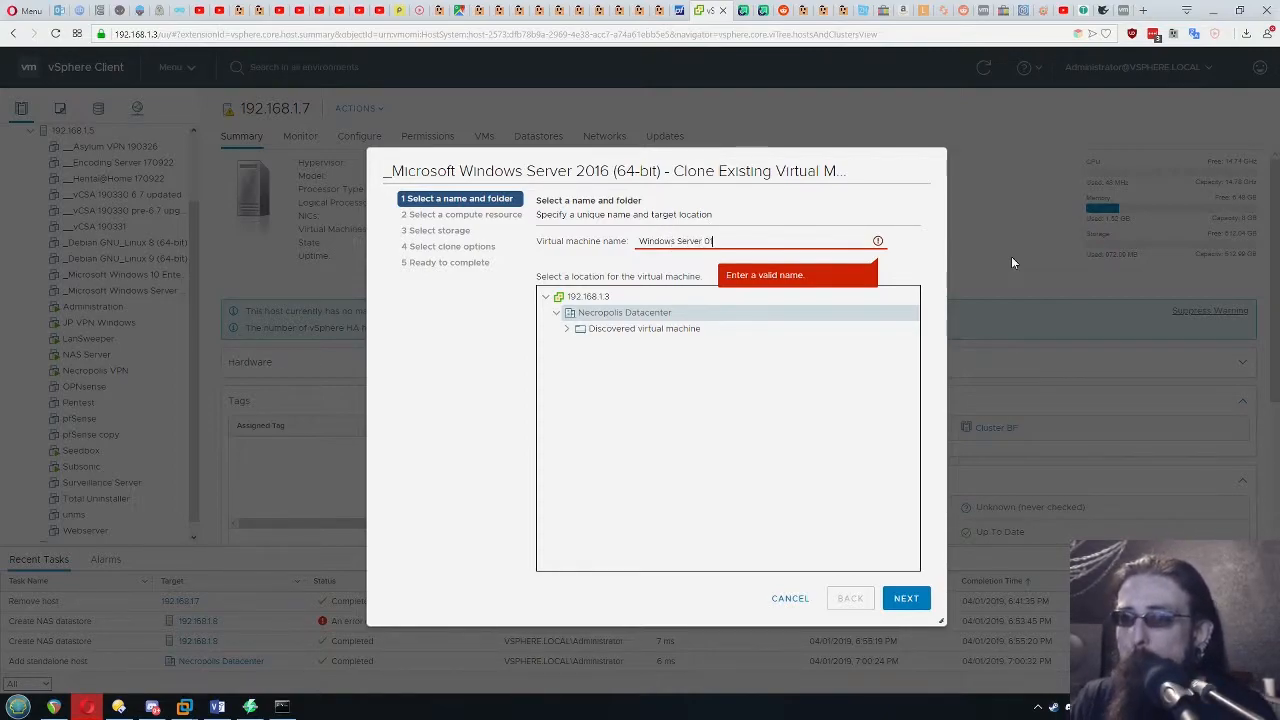
{"action": "left_click", "coordinate": [905, 598]}
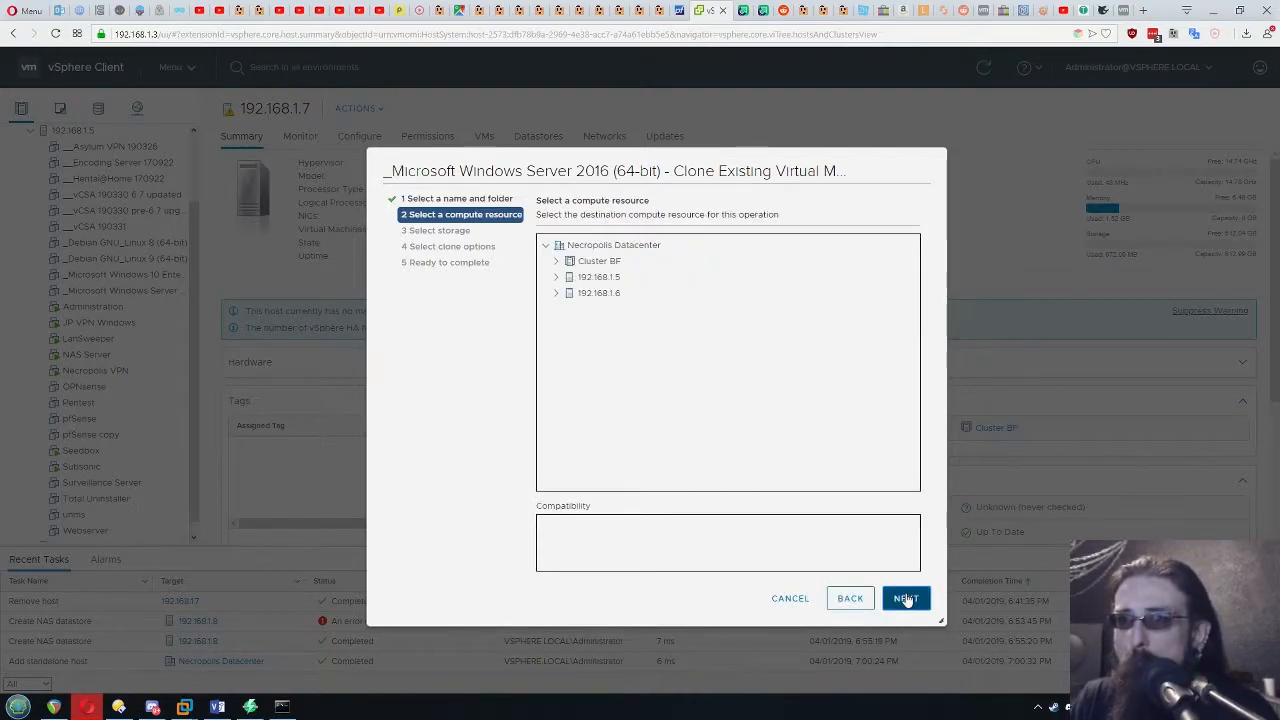
Choose Cluster BF as the compute resource for the clone
{"action": "left_click", "coordinate": [556, 262]}
{"action": "left_click", "coordinate": [604, 264]}
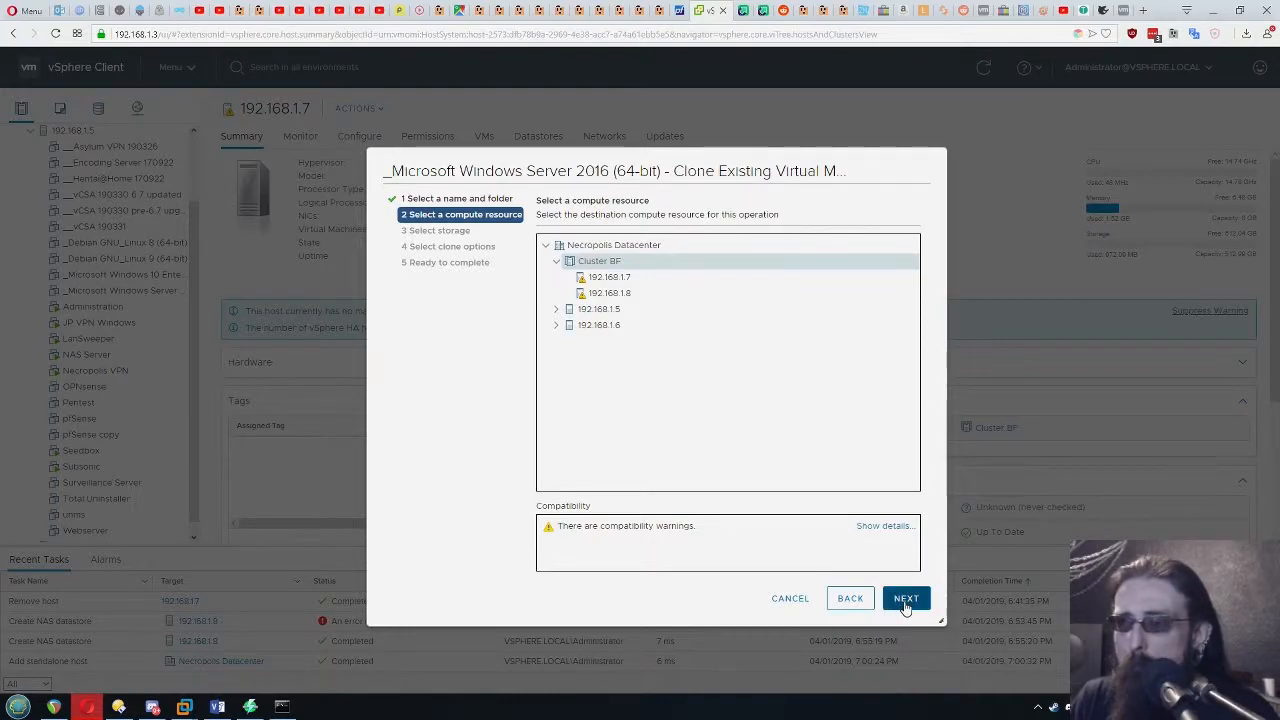
{"action": "left_click", "coordinate": [905, 600]}
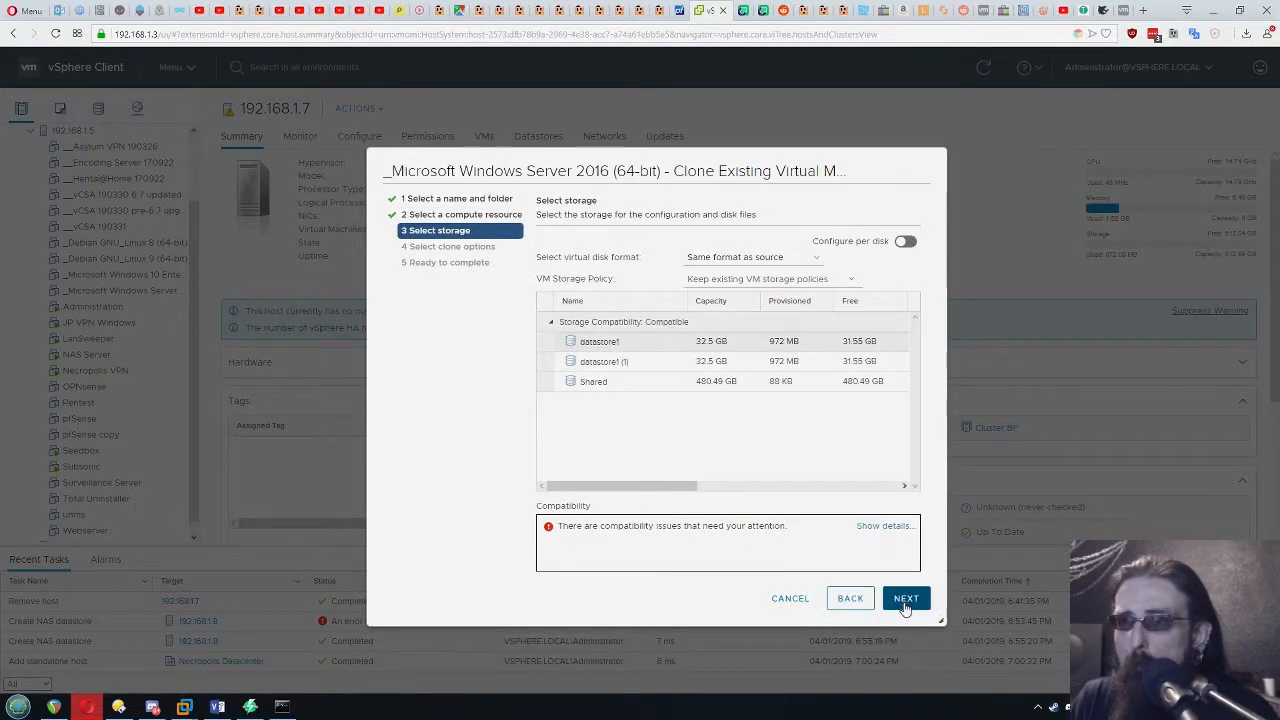
Store the clone on the Shared datastore and opt to customize its hardware
{"action": "left_click", "coordinate": [608, 382]}
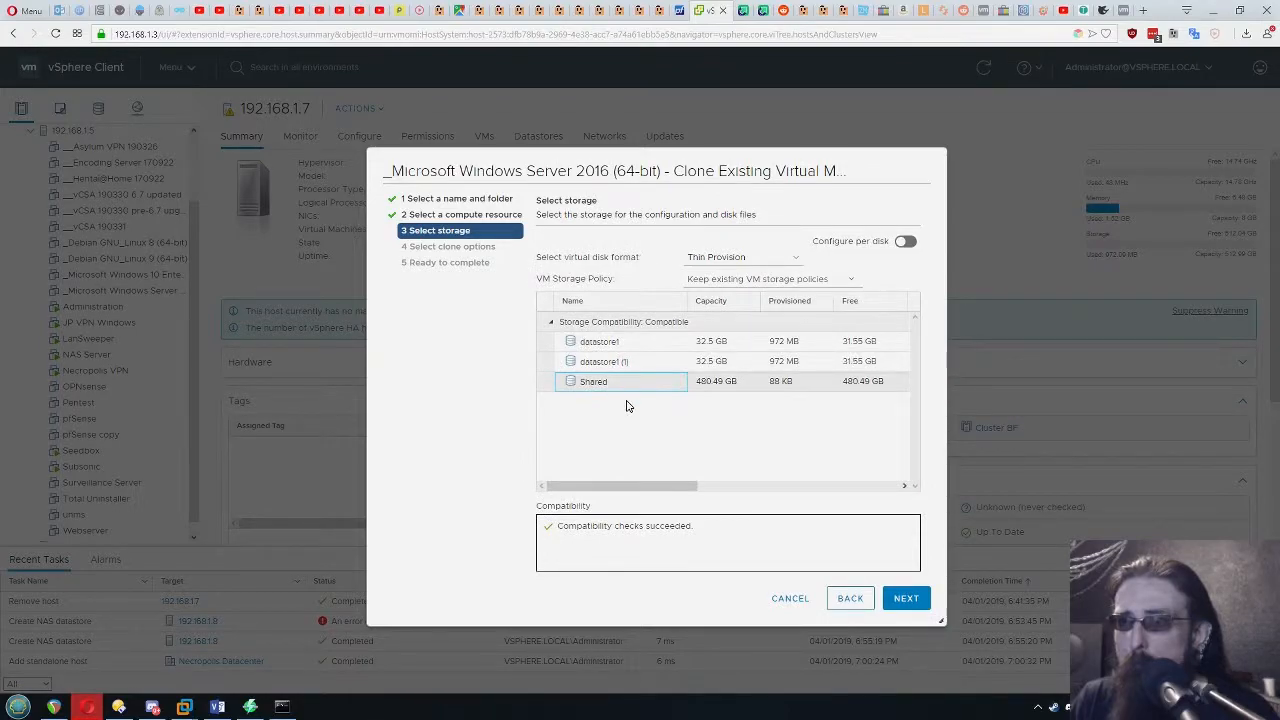
{"action": "left_click", "coordinate": [705, 388]}
{"action": "left_click", "coordinate": [592, 386]}
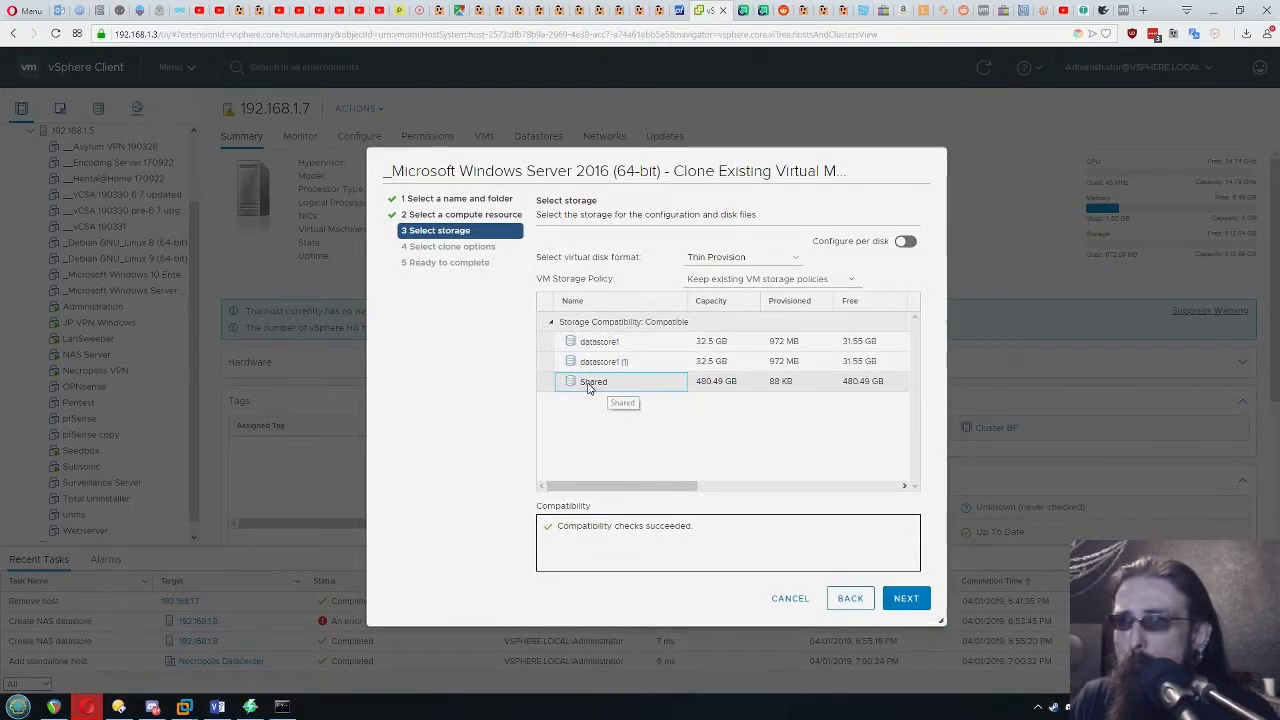
{"action": "left_click", "coordinate": [905, 600]}
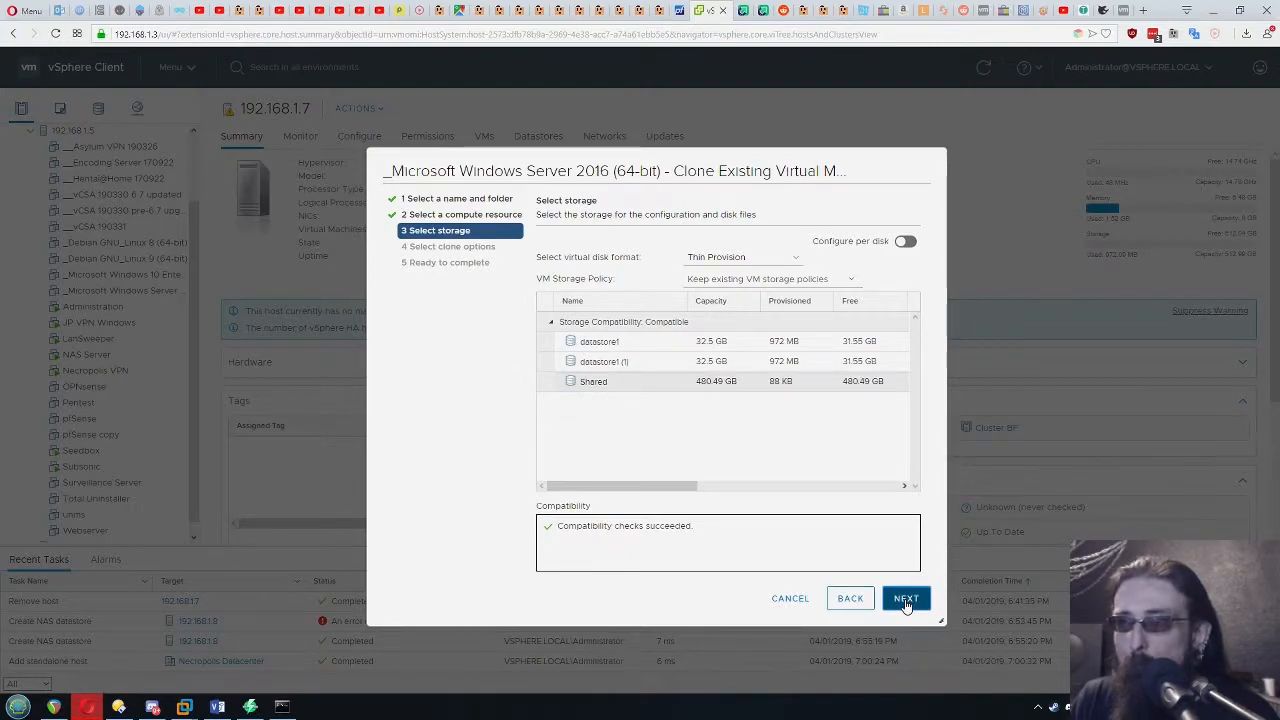
{"action": "left_click", "coordinate": [905, 600]}
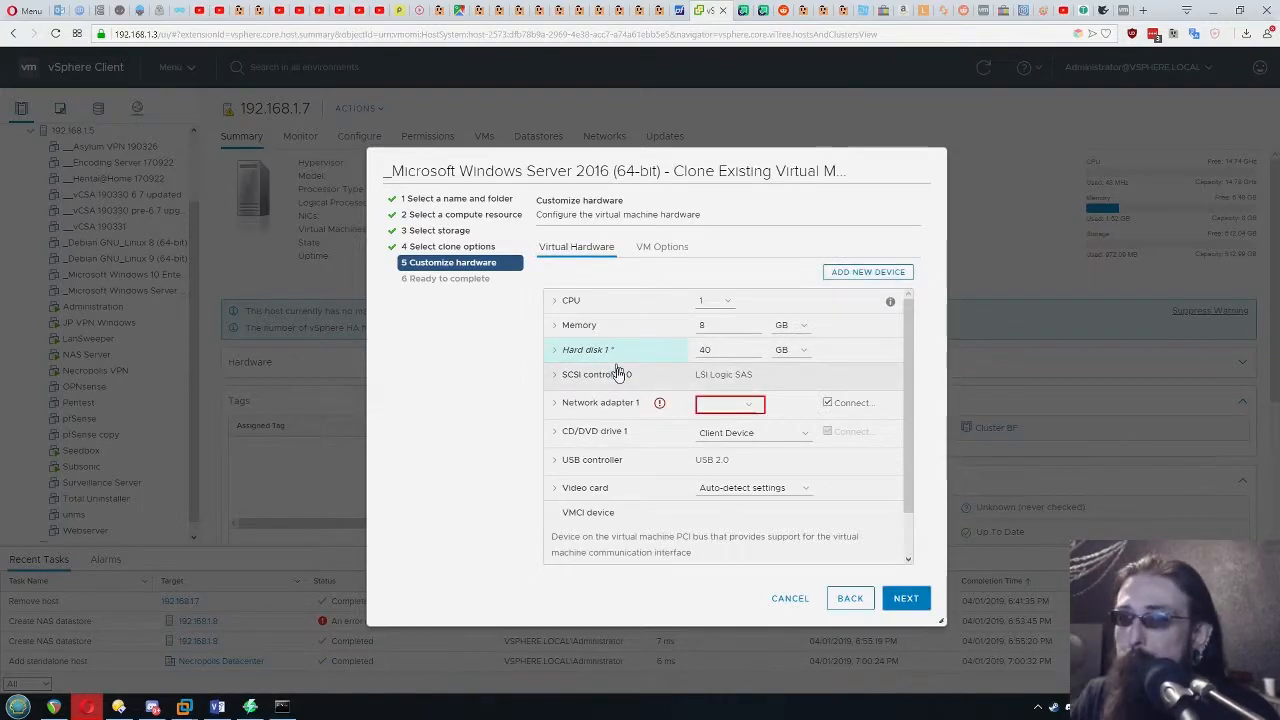
Connect the clone's network adapter 1 to VM Network and accept its hardware settings
{"action": "left_click", "coordinate": [752, 410]}
{"action": "left_click", "coordinate": [728, 446]}
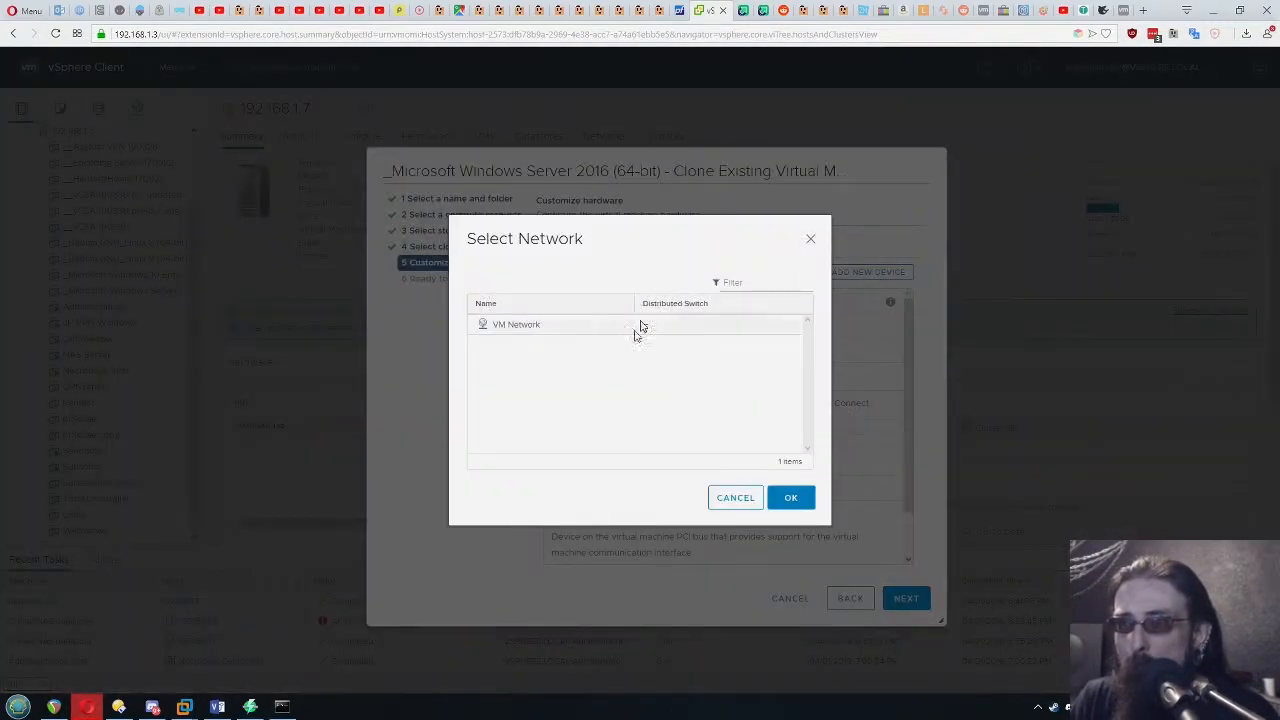
{"action": "left_click", "coordinate": [505, 332]}
{"action": "left_click", "coordinate": [792, 498]}
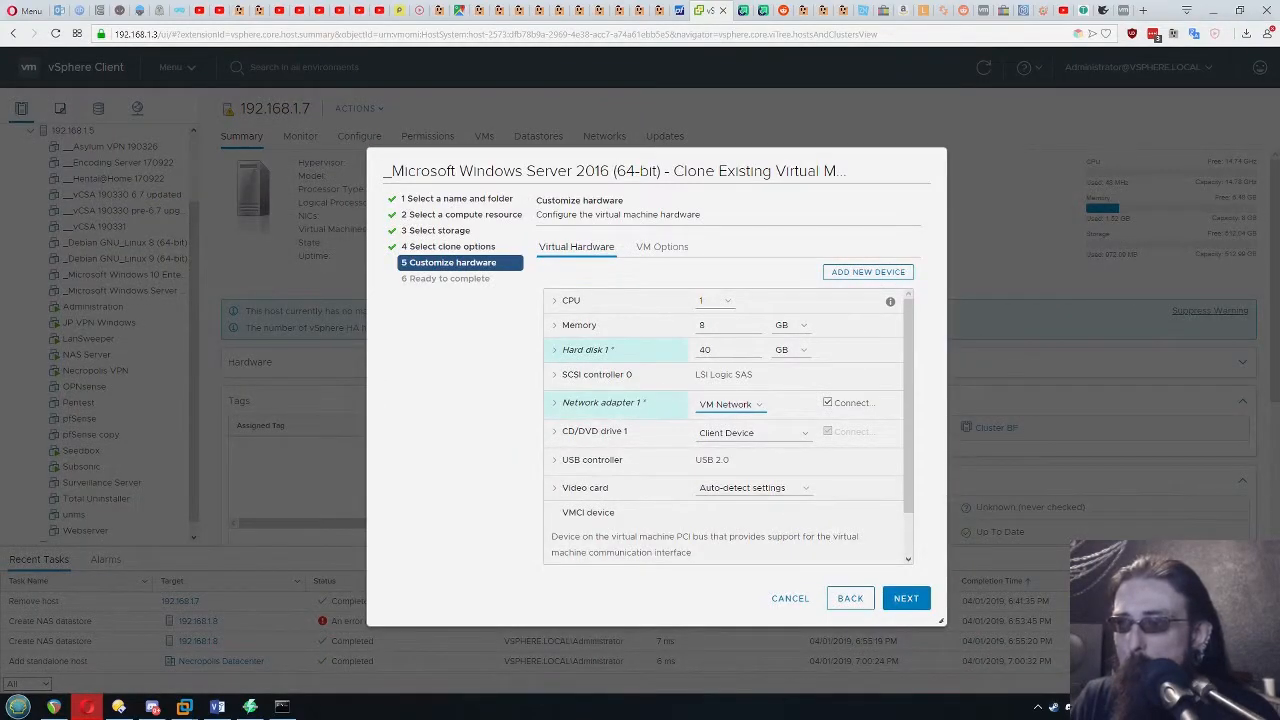
{"action": "left_click_drag", "start_coordinate": [913, 373], "coordinate": [914, 451]}
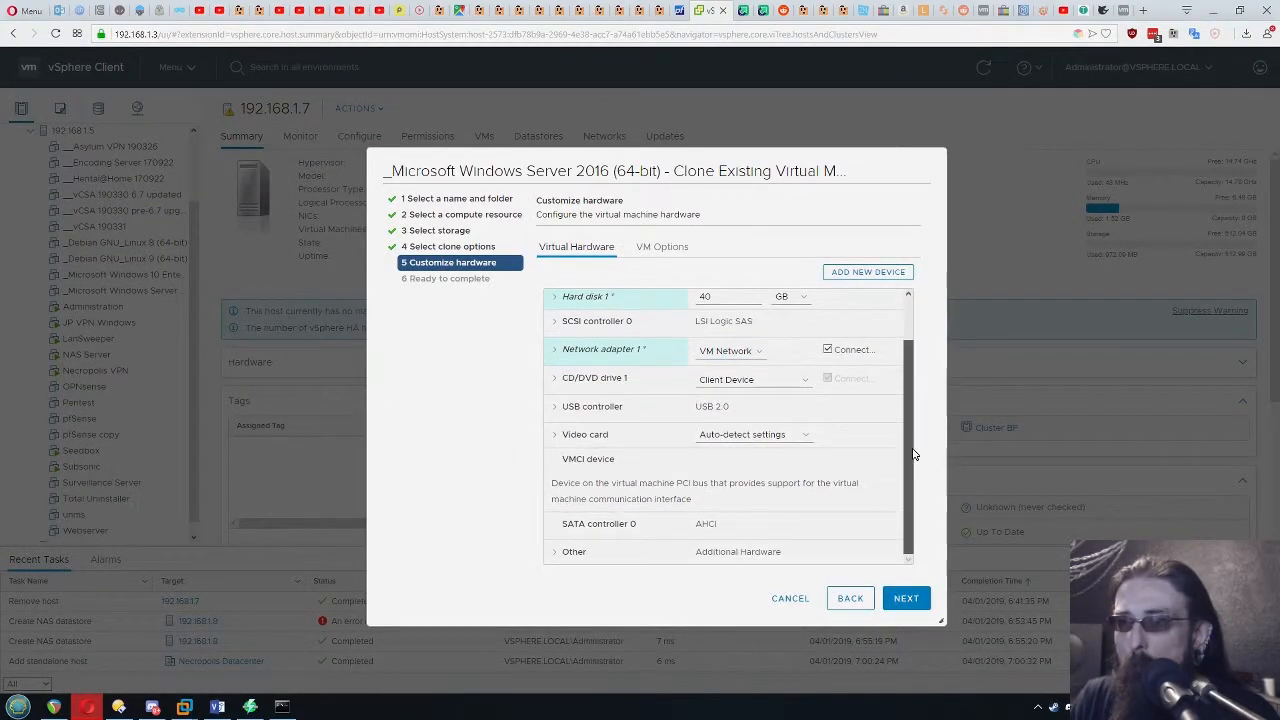
{"action": "left_click", "coordinate": [905, 598]}
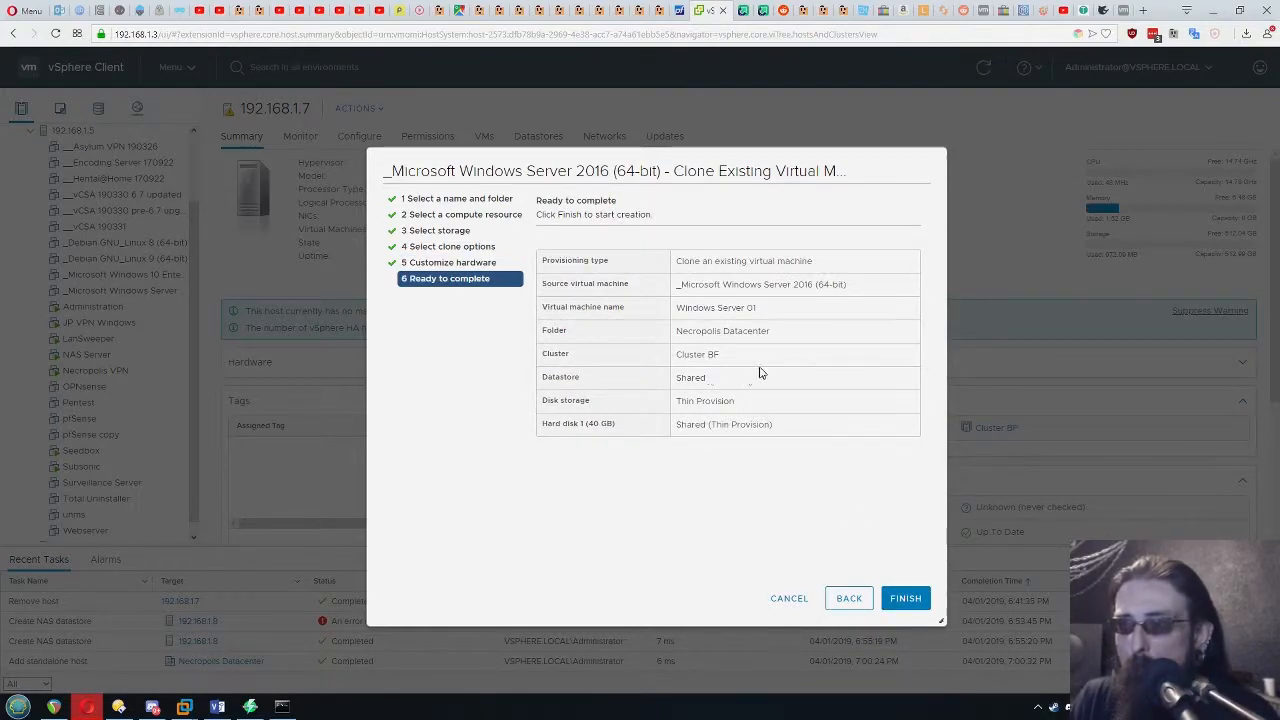
Review the datastore choice in the clone summary and try to start cloning the VM as Windows Server 01
{"action": "left_click_drag", "start_coordinate": [718, 387], "coordinate": [583, 381]}
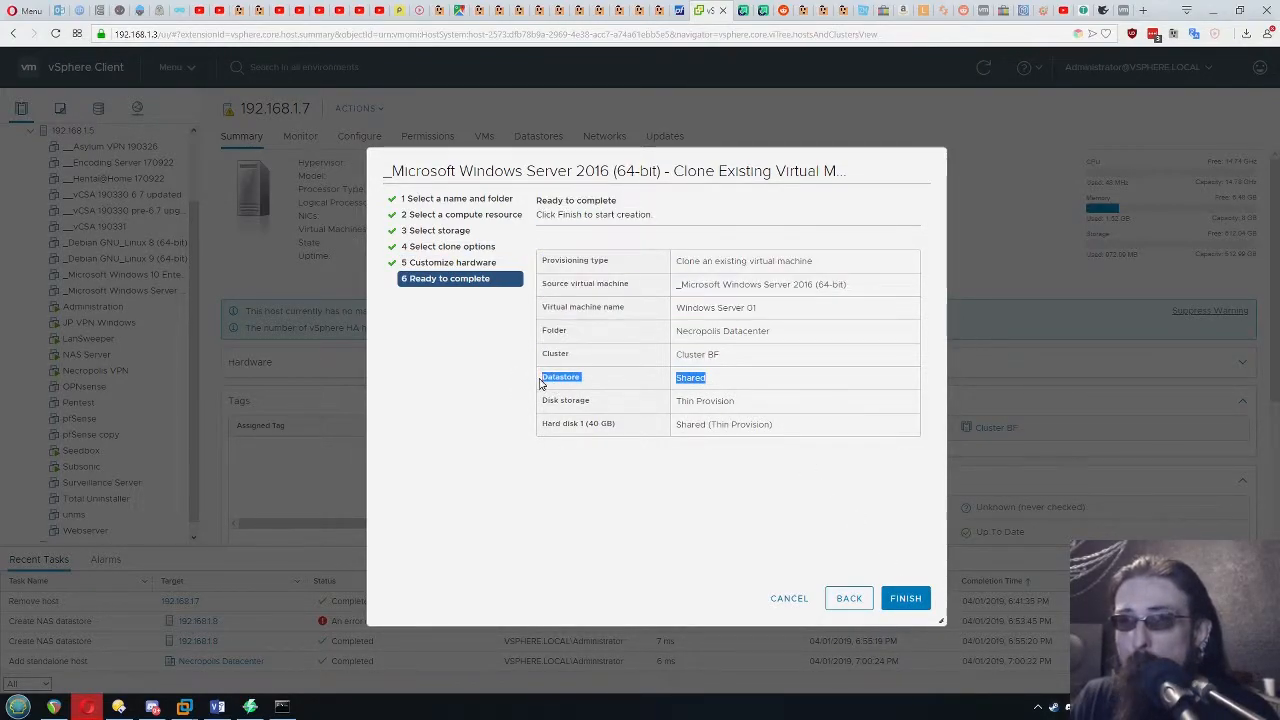
{"action": "left_click", "coordinate": [560, 381]}
{"action": "left_click", "coordinate": [906, 598]}
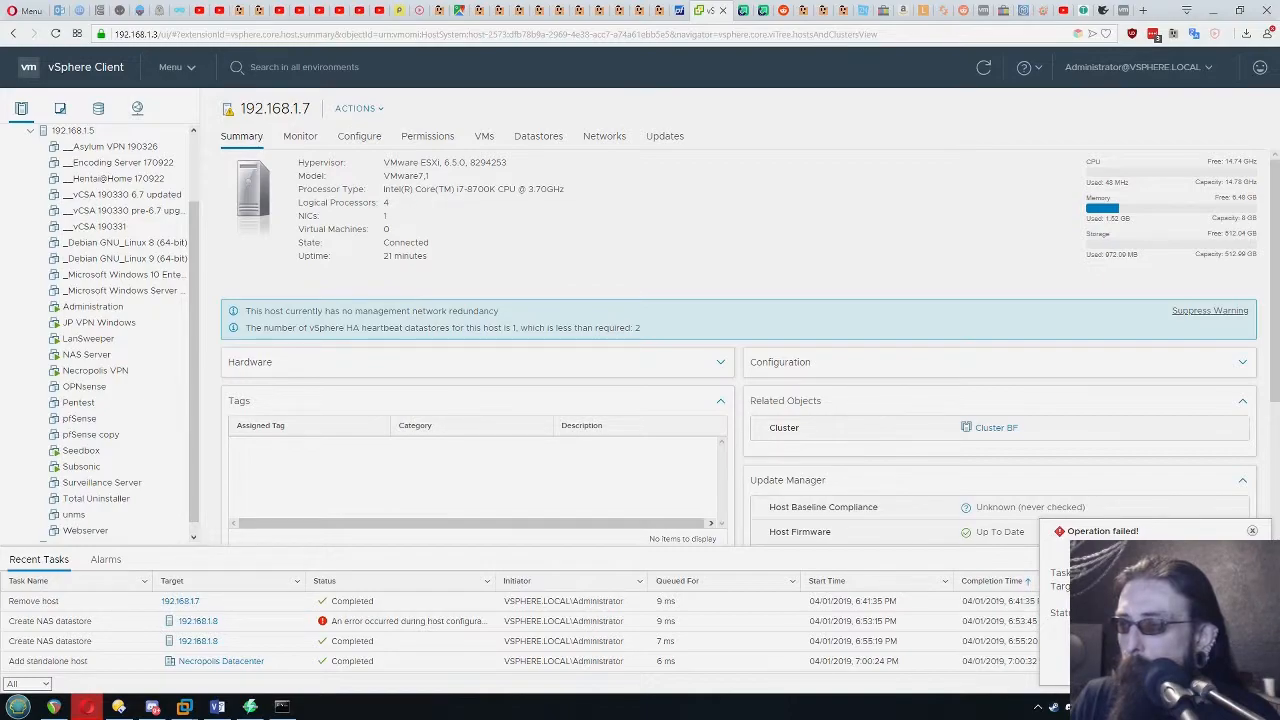
Examine the clone task's notification and browse the files on Cluster BF's Shared datastore
{"action": "double_click", "coordinate": [1078, 587]}
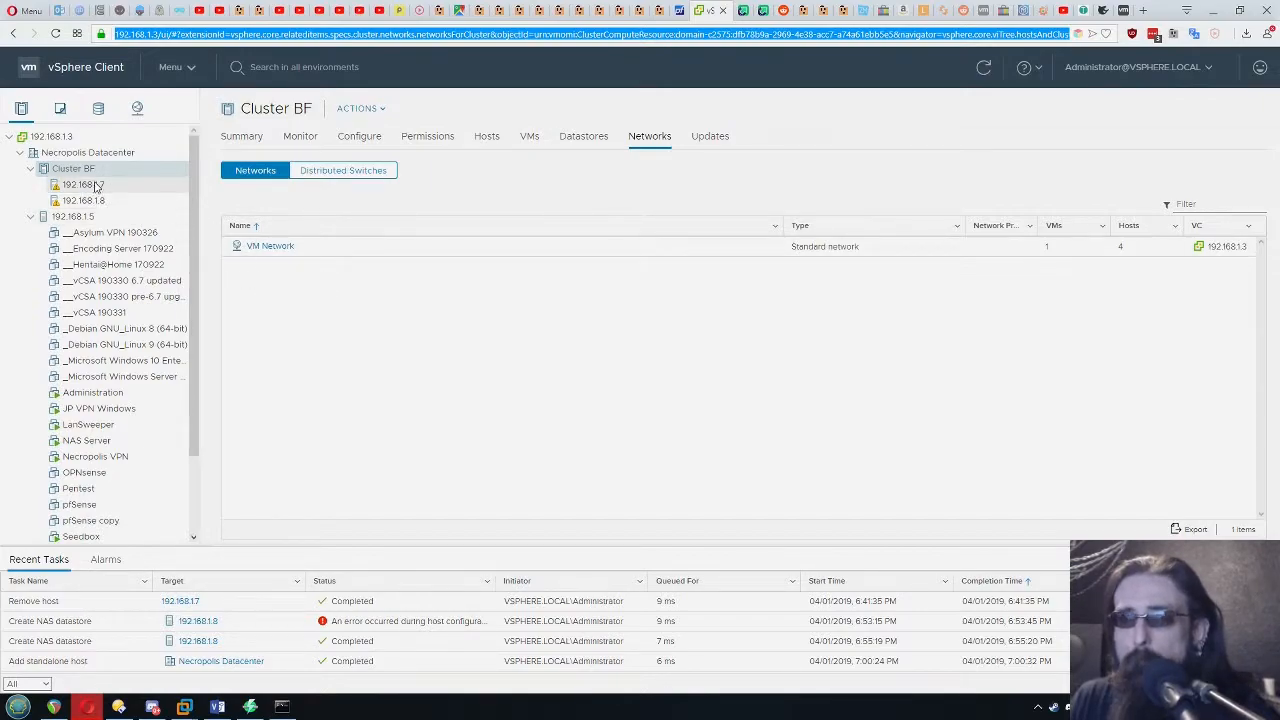
{"action": "left_click", "coordinate": [566, 136]}
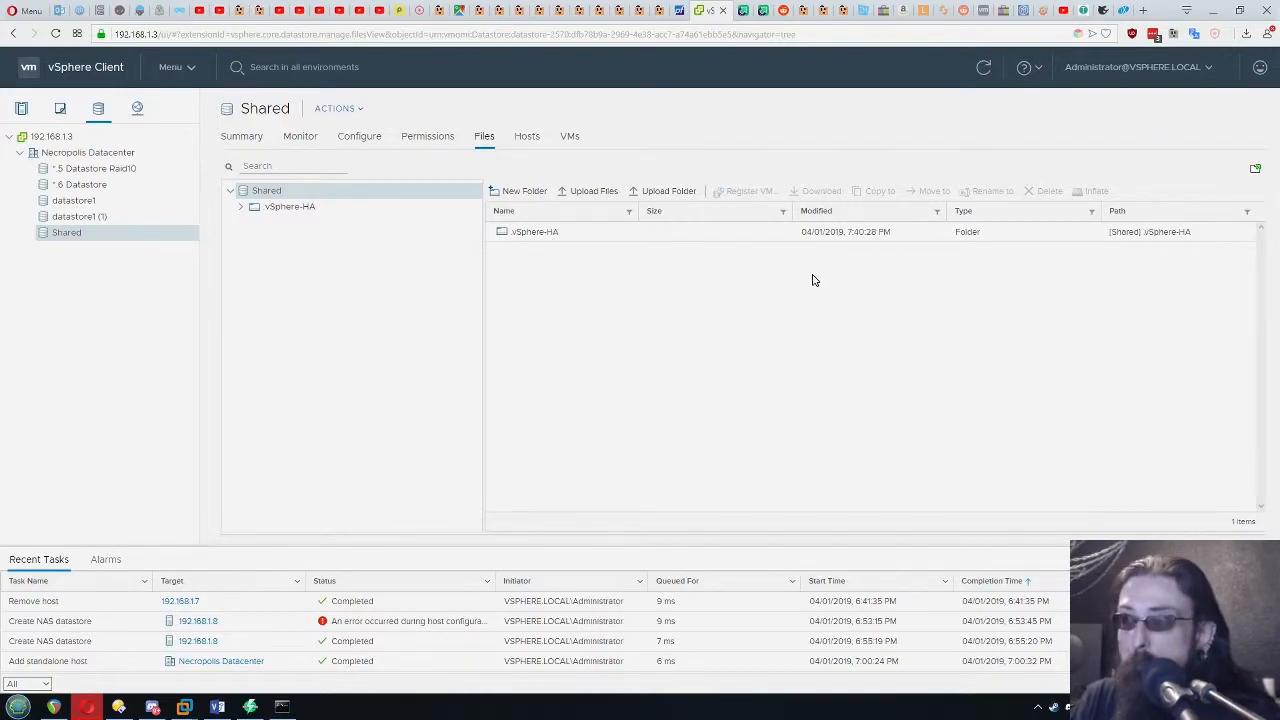
In FreeNAS, set group and other write permissions in the pool dataset's mode settings, and cancel the edit
{"action": "left_click", "coordinate": [1104, 13]}
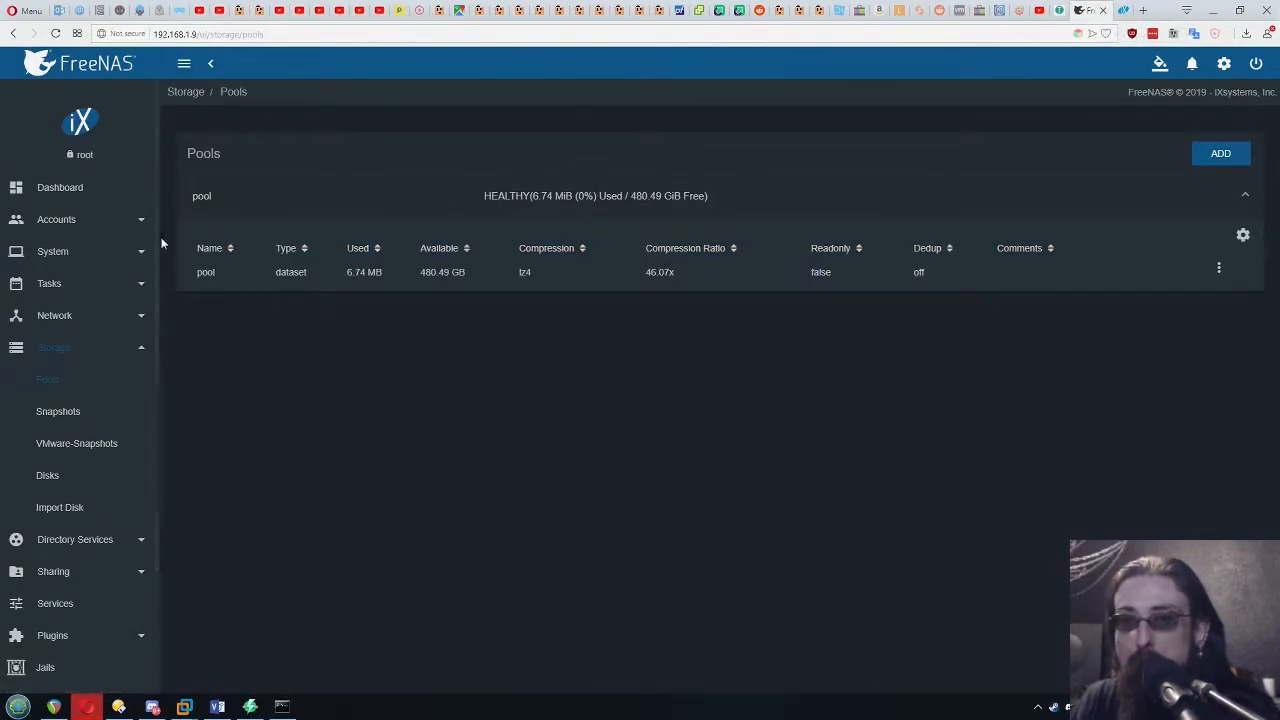
{"action": "left_click", "coordinate": [1219, 268]}
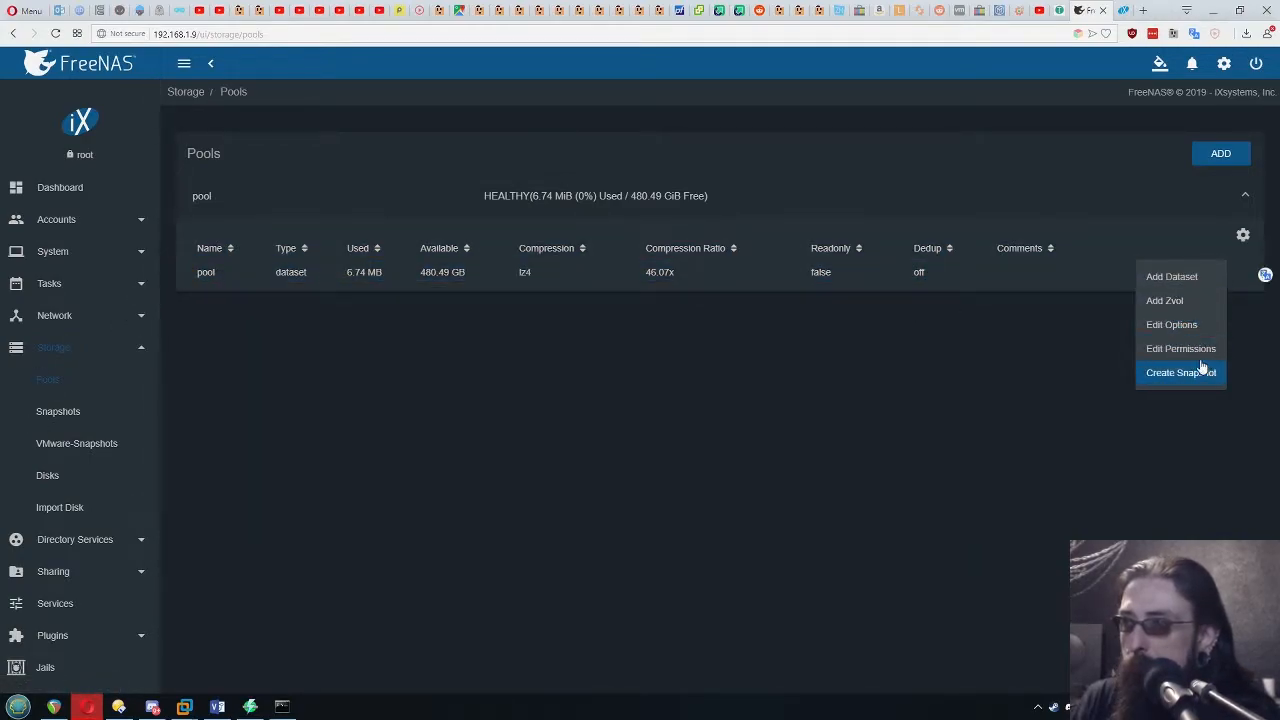
{"action": "left_click", "coordinate": [1190, 349]}
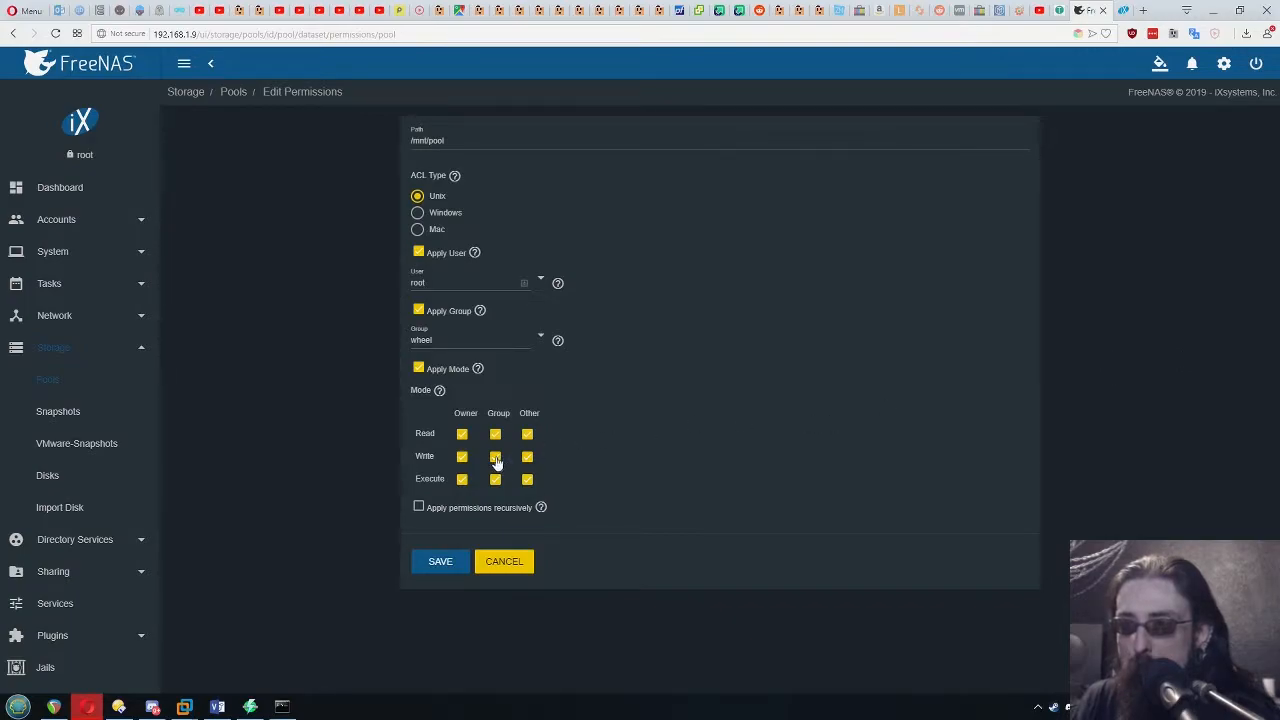
{"action": "left_click", "coordinate": [495, 457]}
{"action": "left_click", "coordinate": [527, 457]}
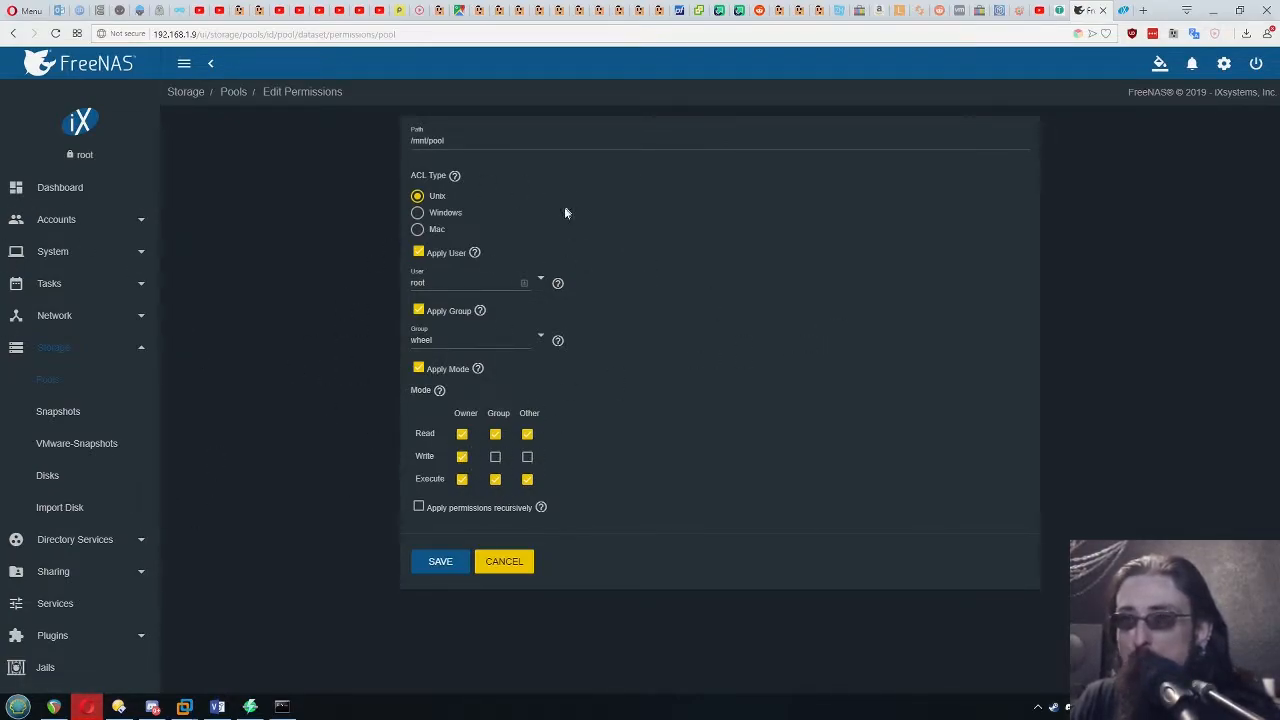
{"action": "left_click", "coordinate": [495, 456]}
{"action": "left_click", "coordinate": [527, 456]}
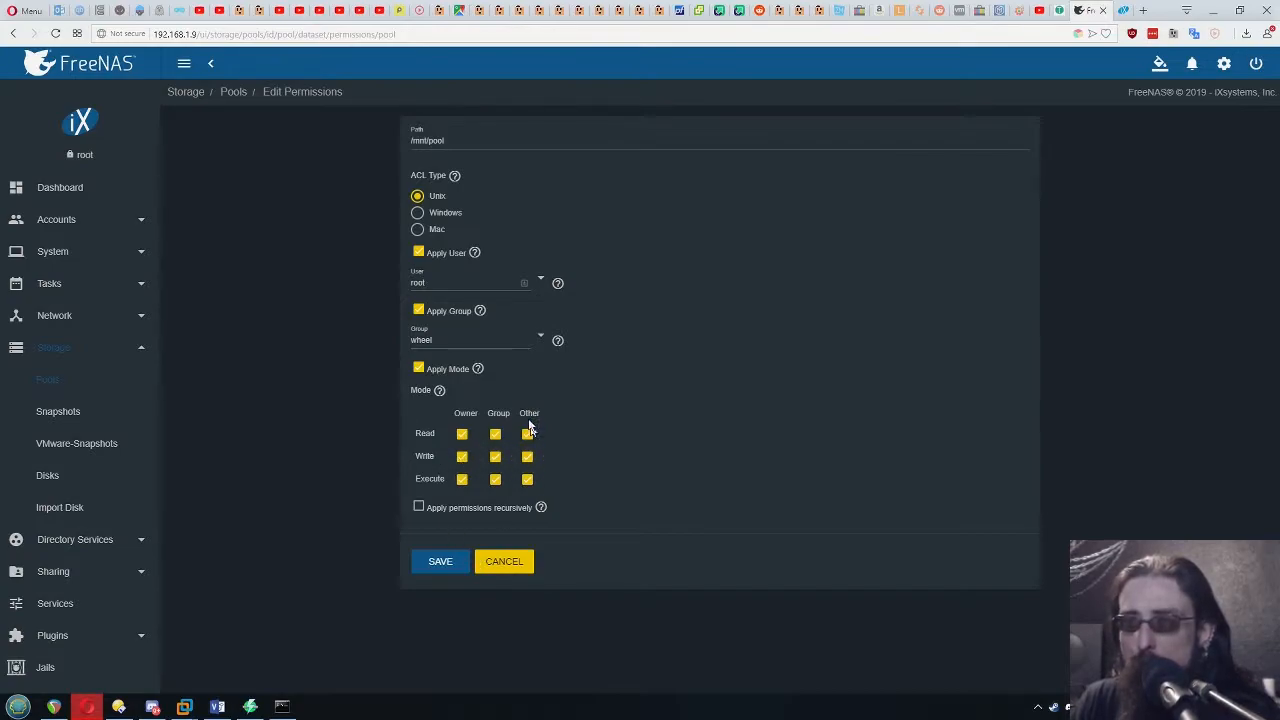
{"action": "left_click", "coordinate": [520, 570]}
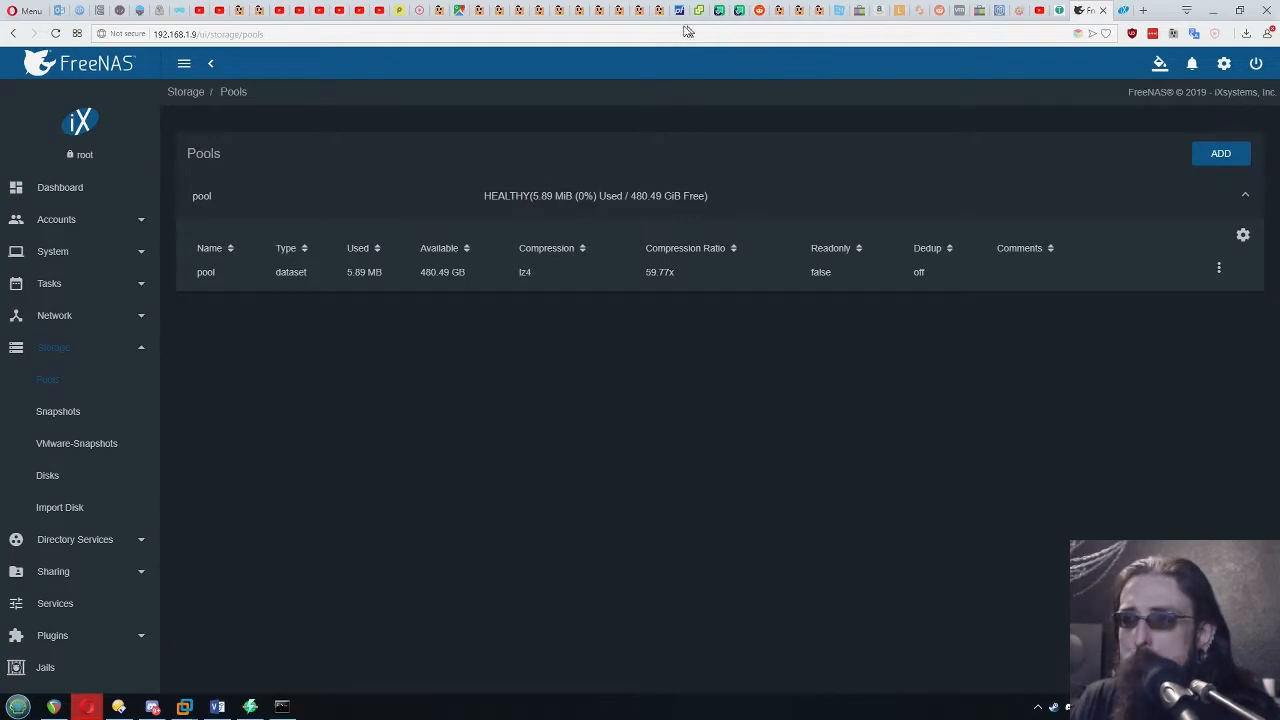
Back in vSphere Client, test write access by creating a folder named New Folder on the Shared datastore
{"action": "left_click", "coordinate": [698, 10]}
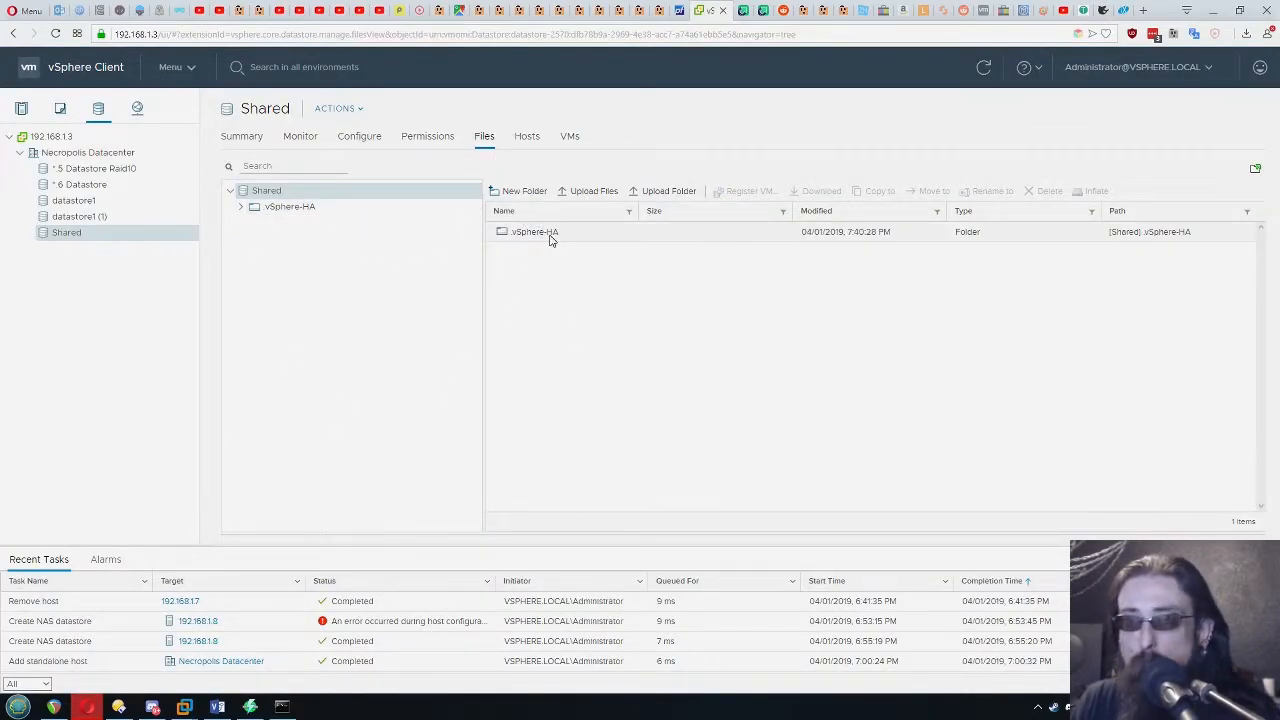
{"action": "left_click", "coordinate": [514, 193]}
{"action": "key", "text": "Return"}
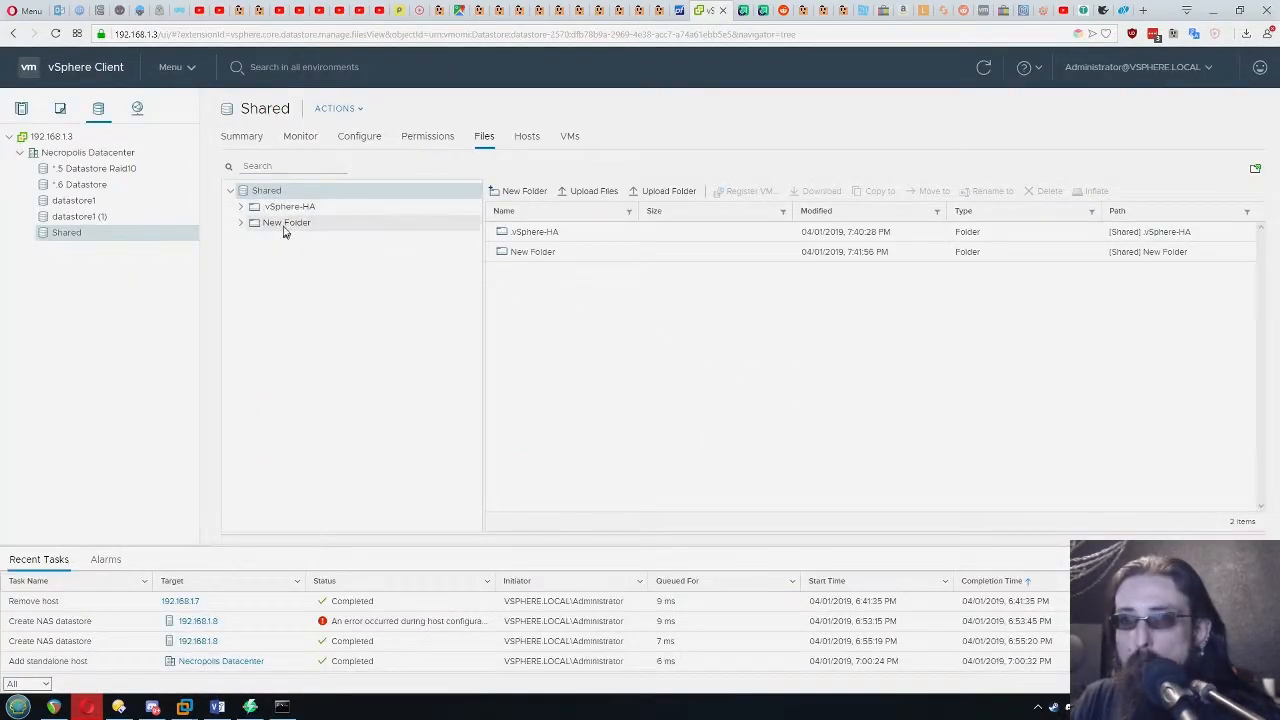
{"action": "left_click", "coordinate": [284, 226]}
{"action": "left_click", "coordinate": [268, 192]}
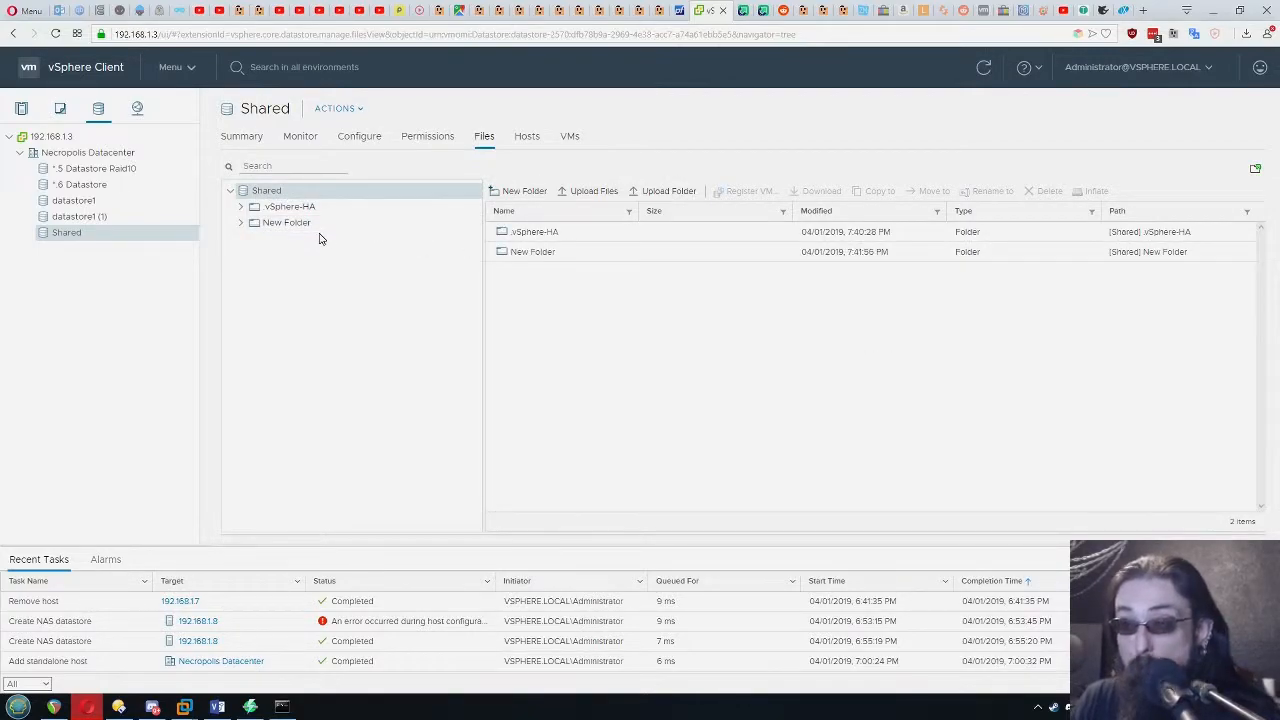
Delete the test folder New Folder from the Shared datastore
{"action": "left_click", "coordinate": [612, 256]}
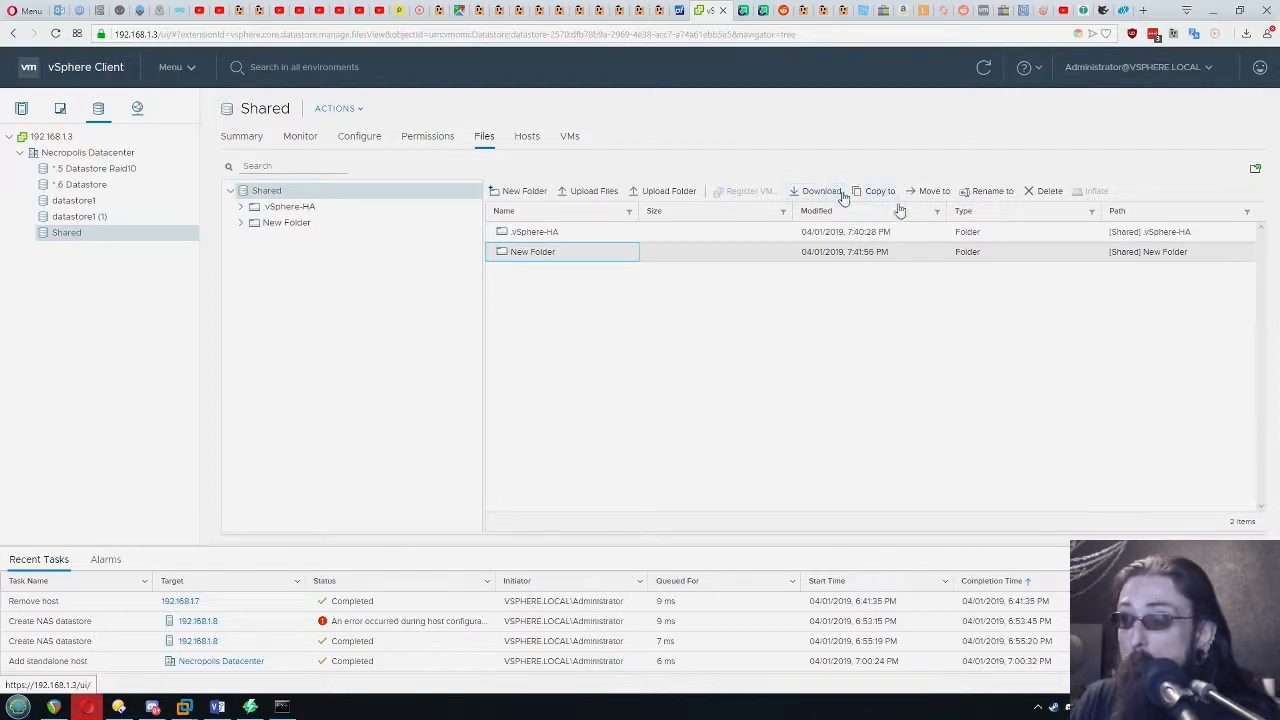
{"action": "left_click", "coordinate": [1040, 192]}
{"action": "left_click", "coordinate": [792, 405]}
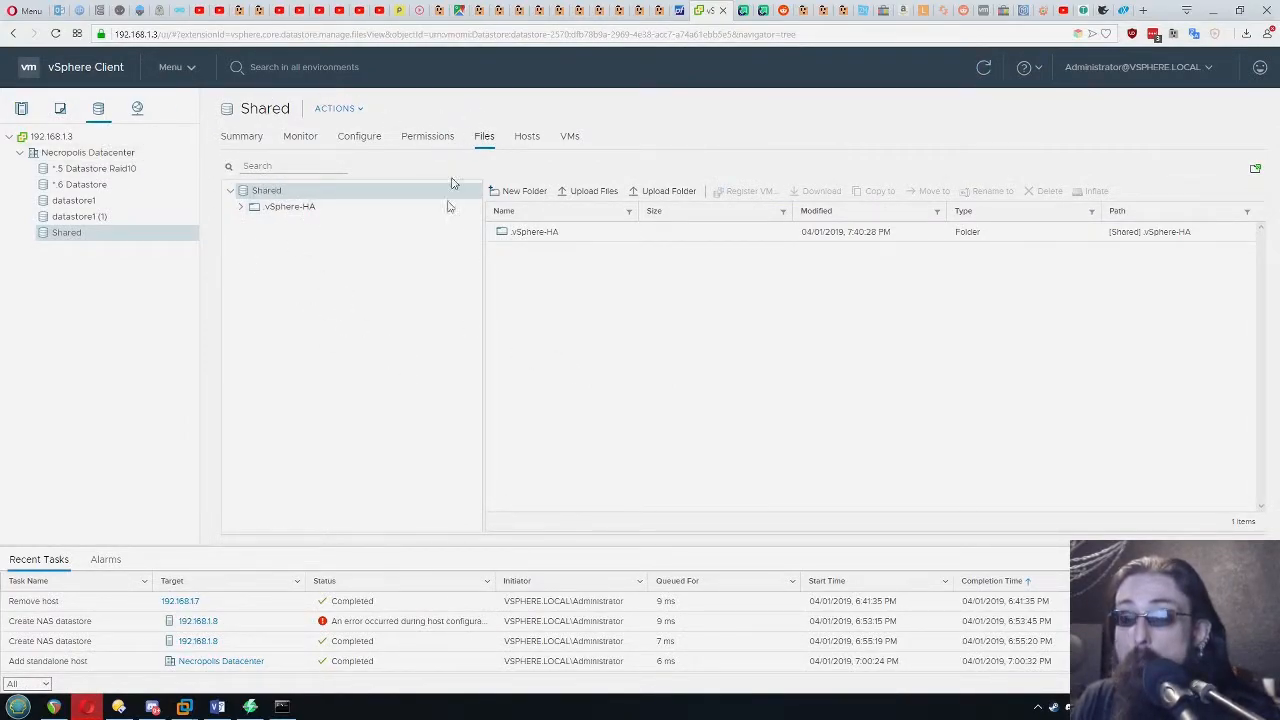
Return to the hosts and clusters inventory and check Cluster BF's clone tasks, VMs and CPU utilization
{"action": "left_click", "coordinate": [22, 110]}
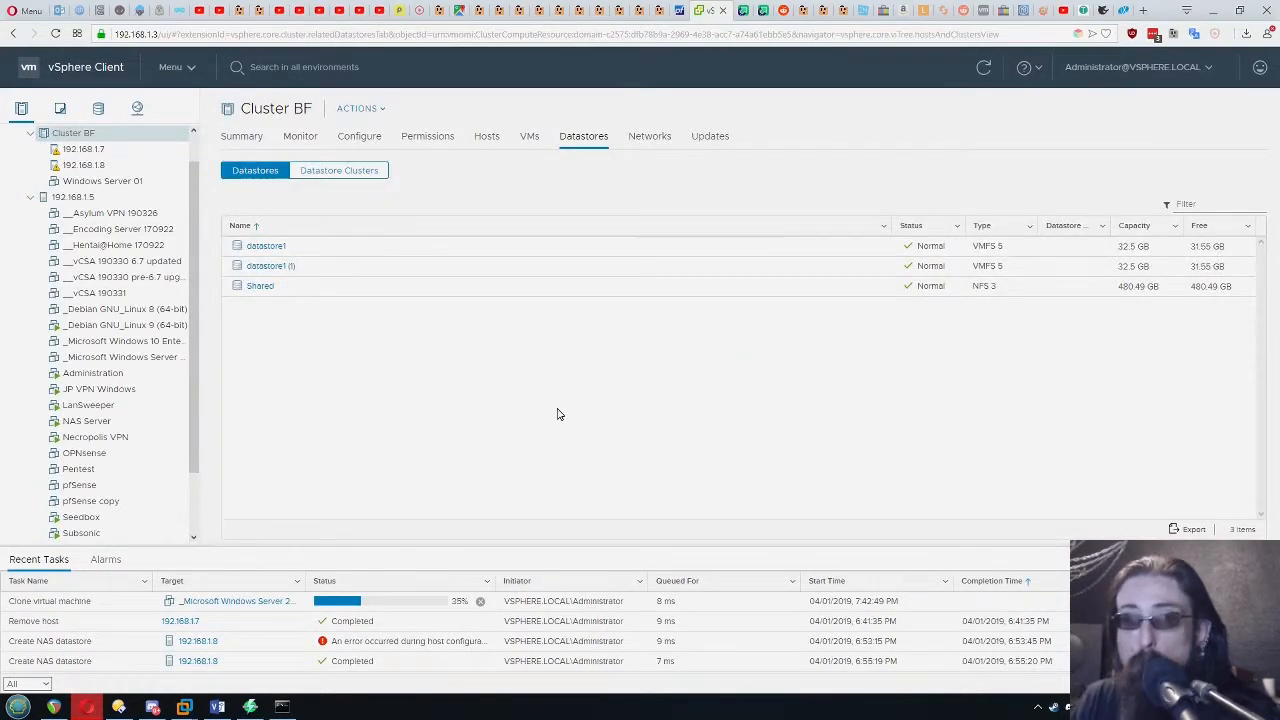
{"action": "key", "text": "alt+Tab"}
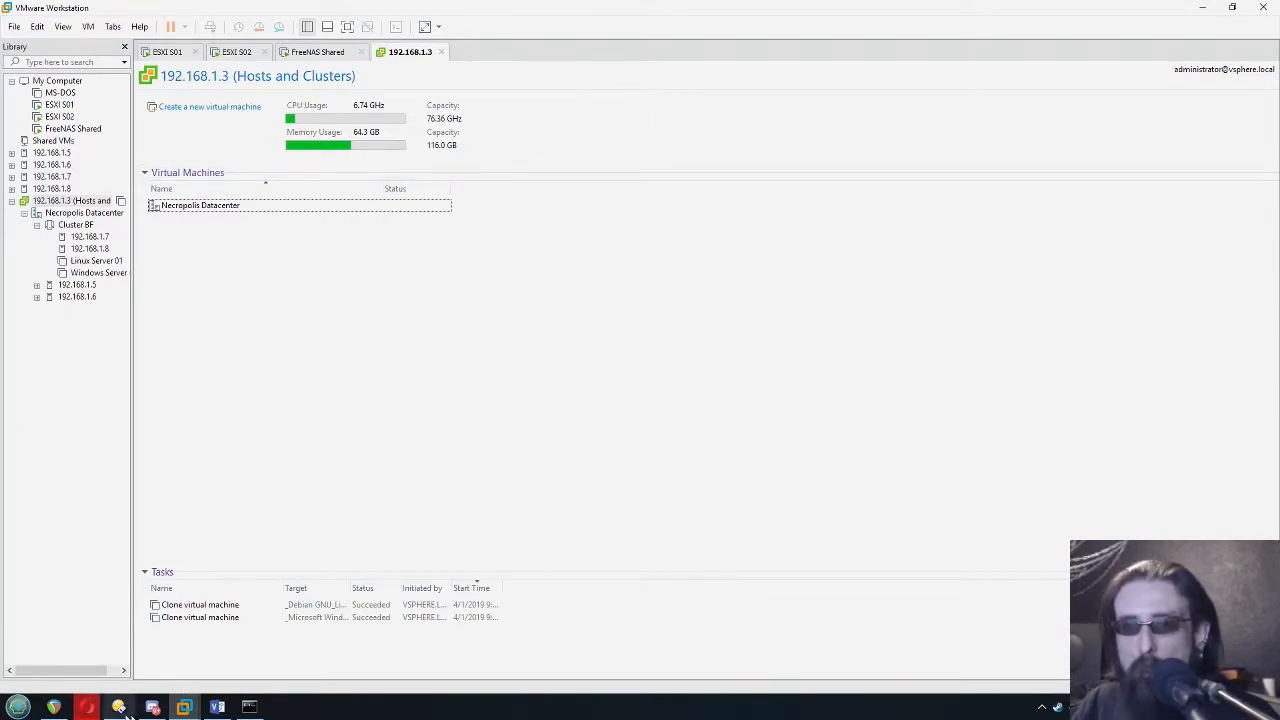
{"action": "left_click", "coordinate": [90, 704]}
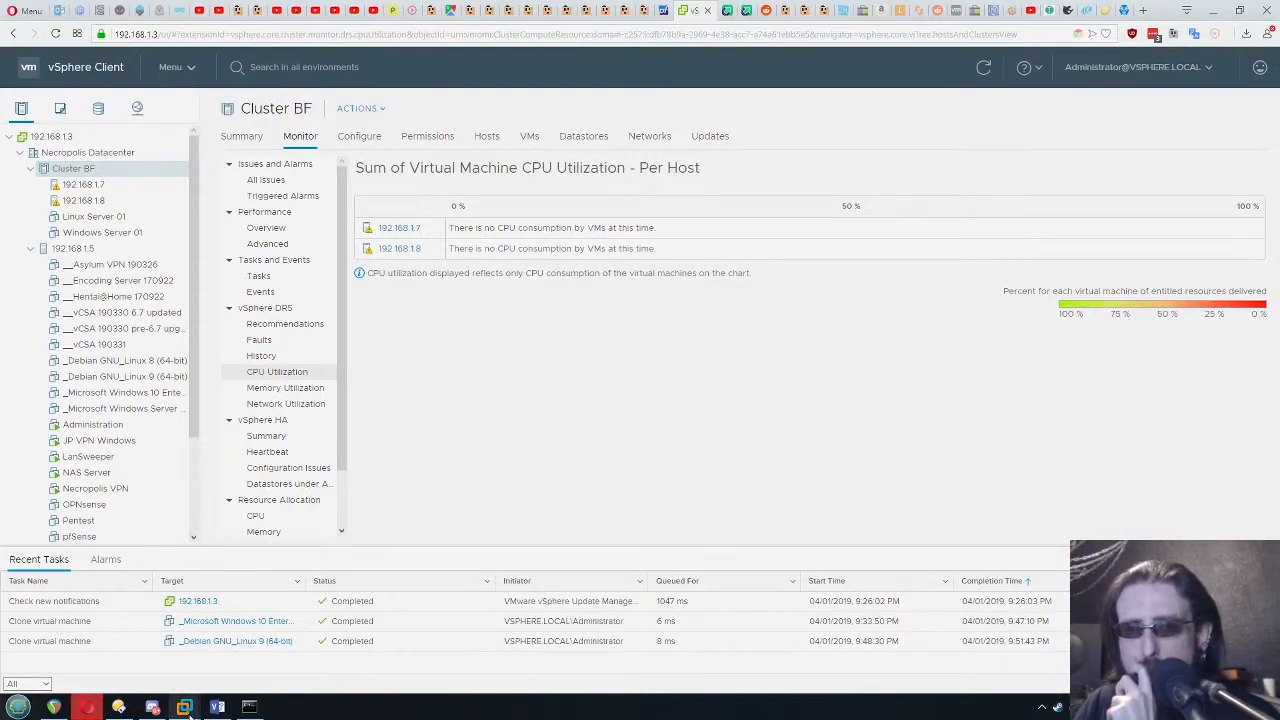
Switch to VMware Workstation and view the summaries of hosts 192.168.1.7 and 192.168.1.8 and vCenter 192.168.1.3
{"action": "mouse_move", "coordinate": [186, 707]}
{"action": "left_click", "coordinate": [15, 625]}
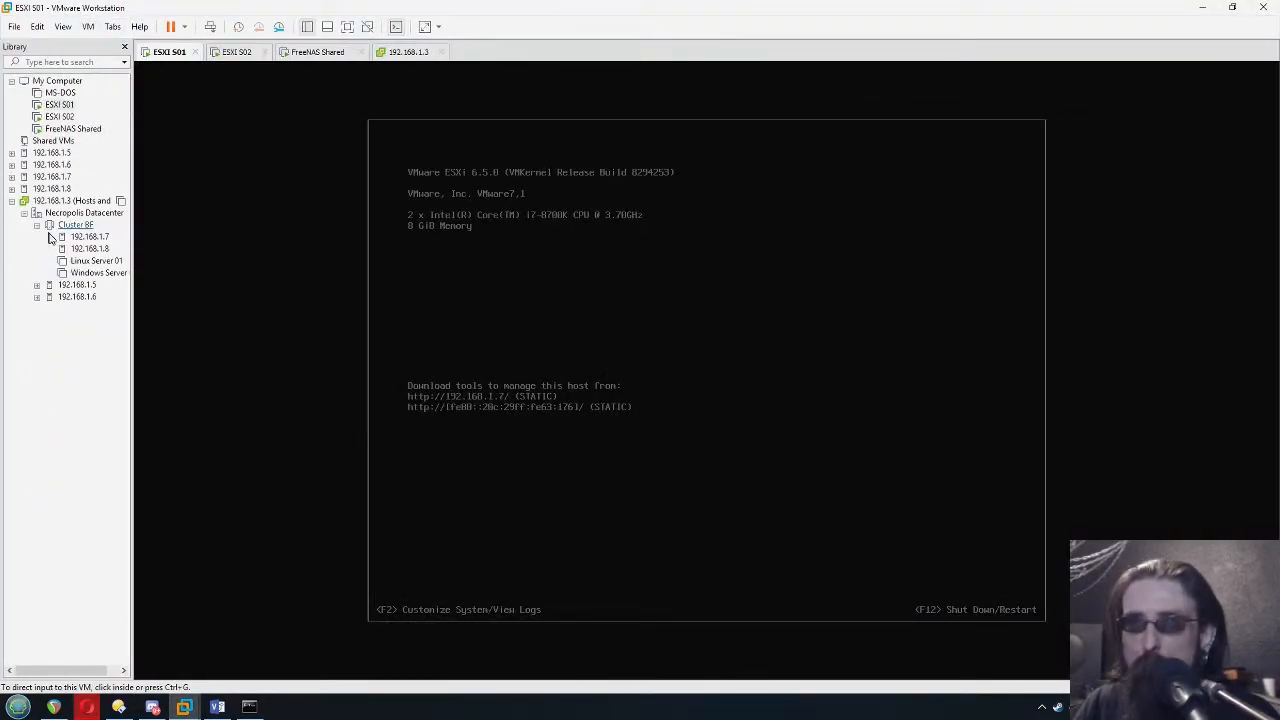
{"action": "left_click", "coordinate": [408, 52]}
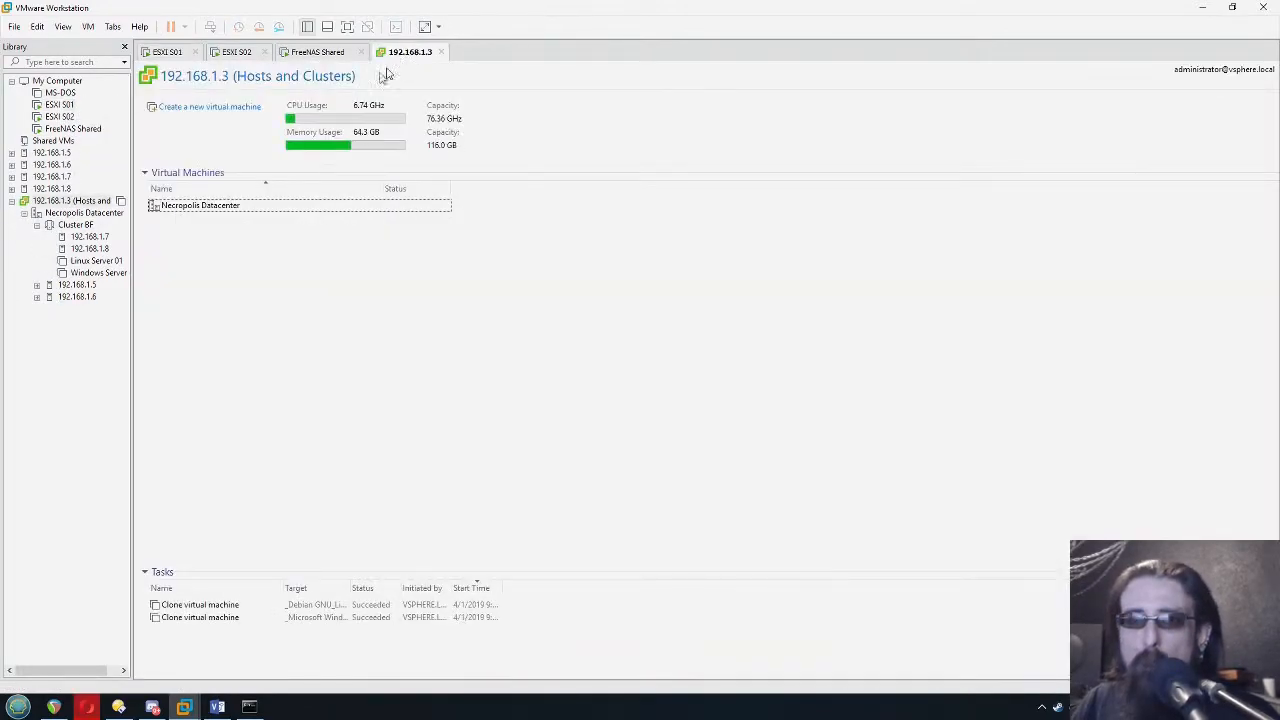
{"action": "left_click", "coordinate": [50, 177]}
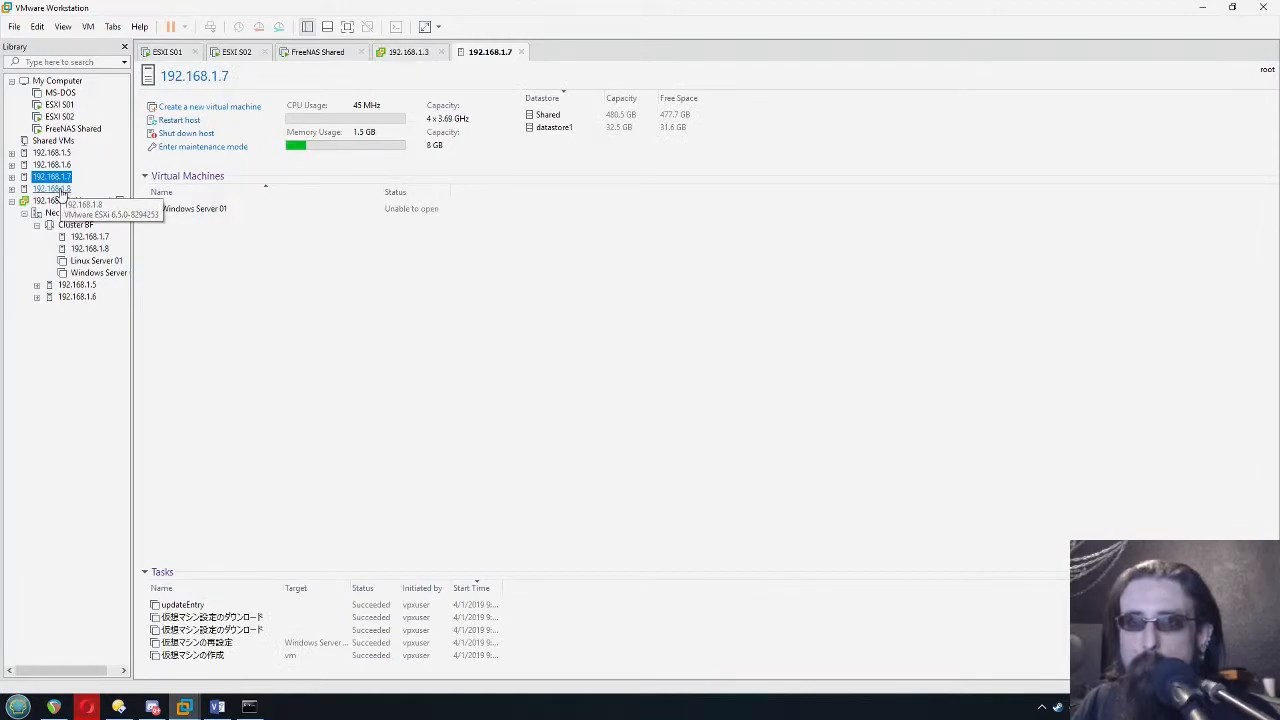
{"action": "left_click", "coordinate": [60, 191]}
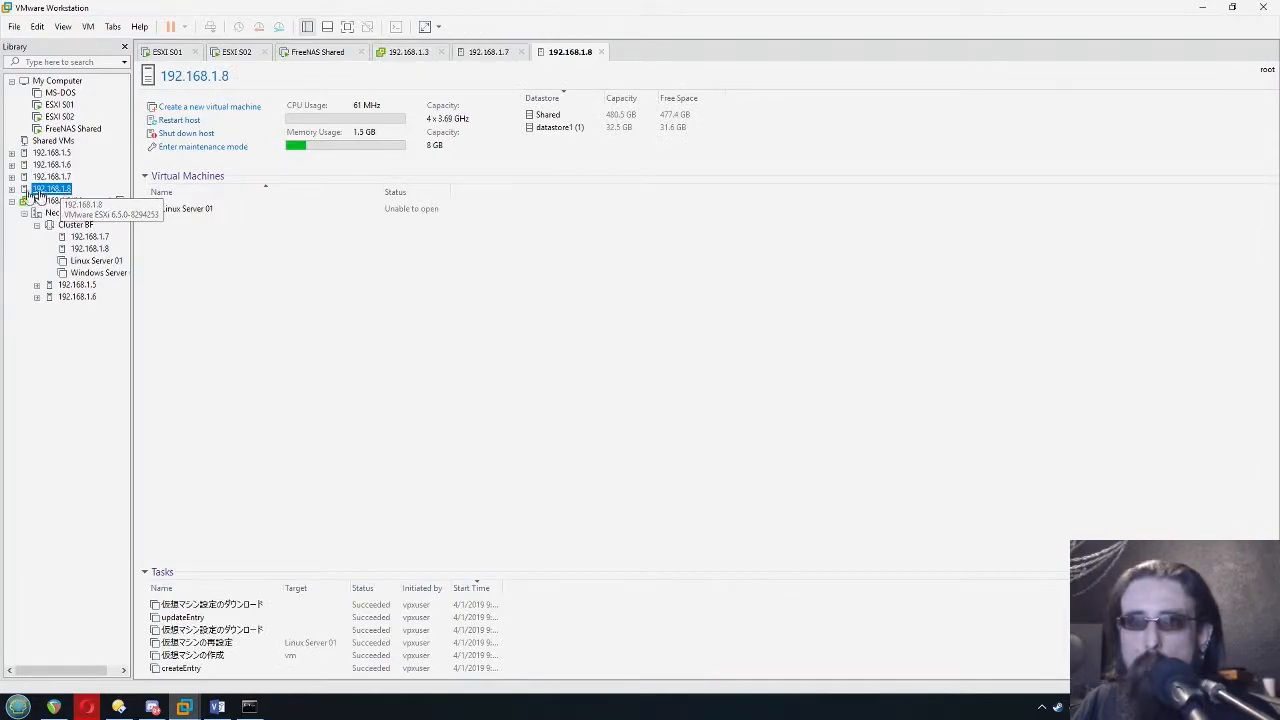
{"action": "left_click", "coordinate": [84, 204]}
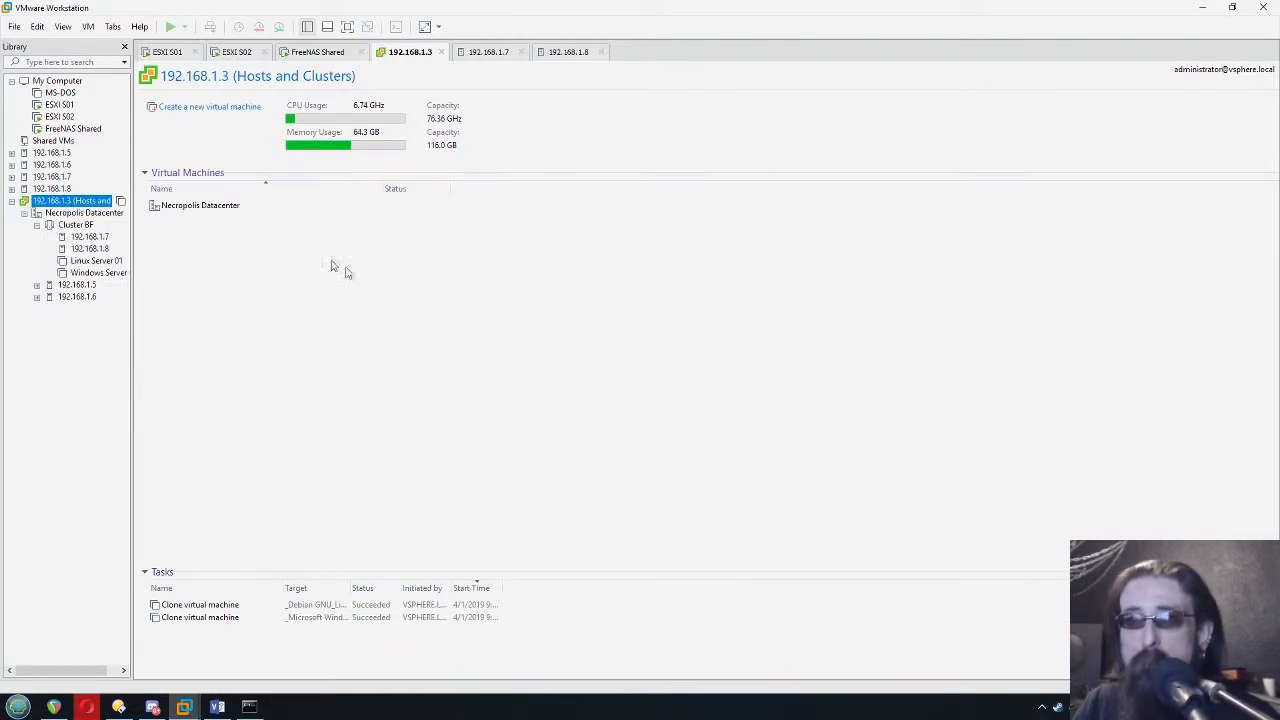
View Cluster BF and the details of its Linux Server 01 and Windows Server 01 virtual machines
{"action": "left_click", "coordinate": [75, 225]}
{"action": "left_click", "coordinate": [37, 226]}
{"action": "left_click", "coordinate": [37, 225]}
{"action": "left_click", "coordinate": [95, 261]}
{"action": "left_click", "coordinate": [104, 273]}
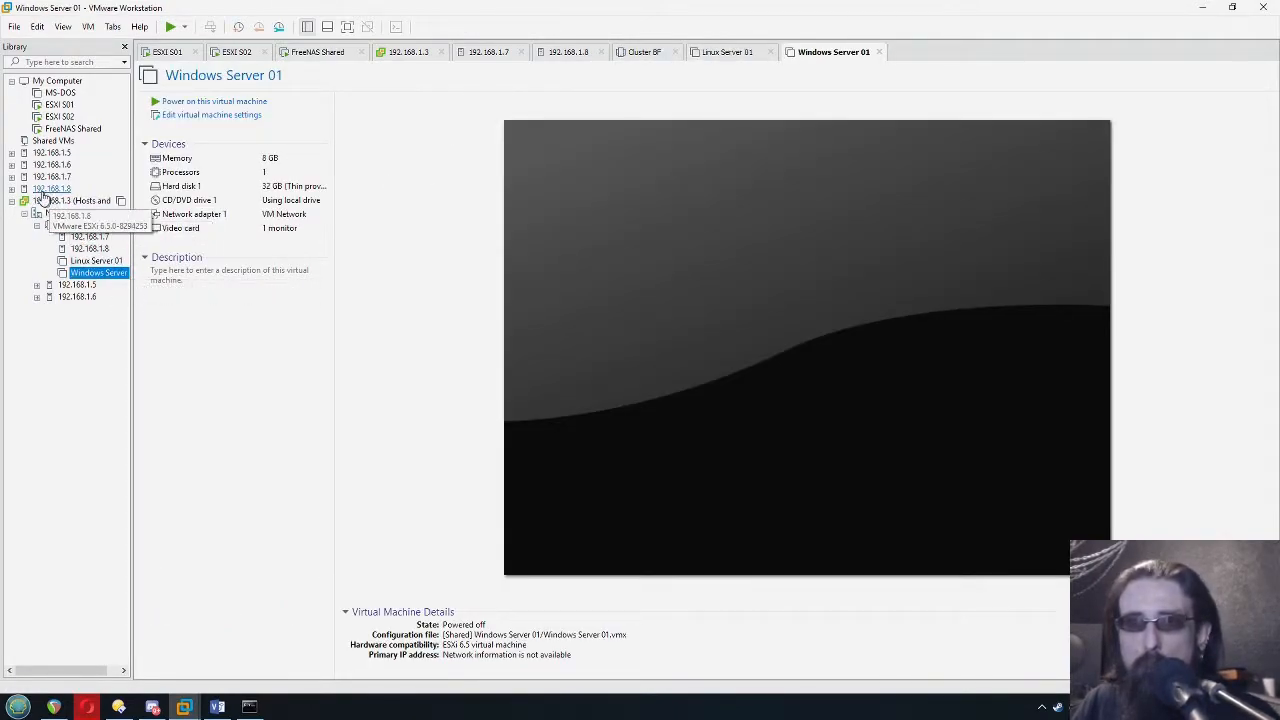
Expand hosts 192.168.1.7 and 192.168.1.8 and examine which virtual machine each one holds
{"action": "left_click", "coordinate": [11, 177]}
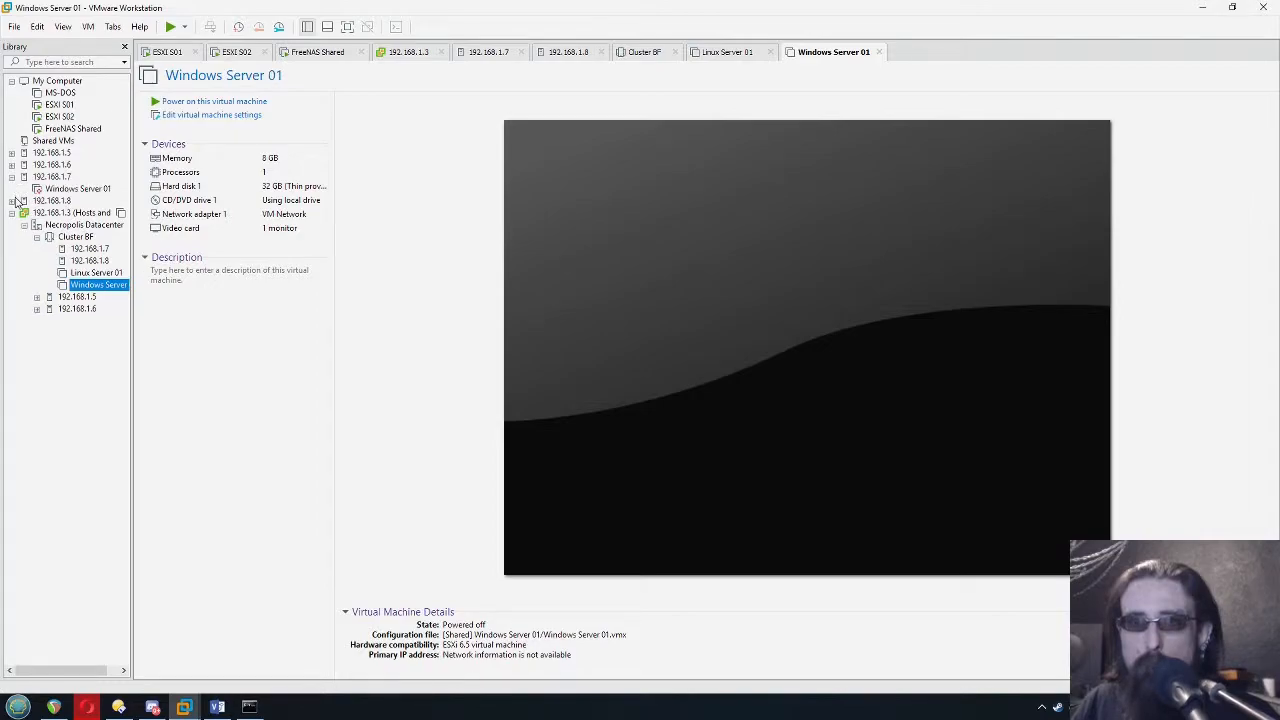
{"action": "left_click", "coordinate": [12, 200]}
{"action": "left_click", "coordinate": [80, 189]}
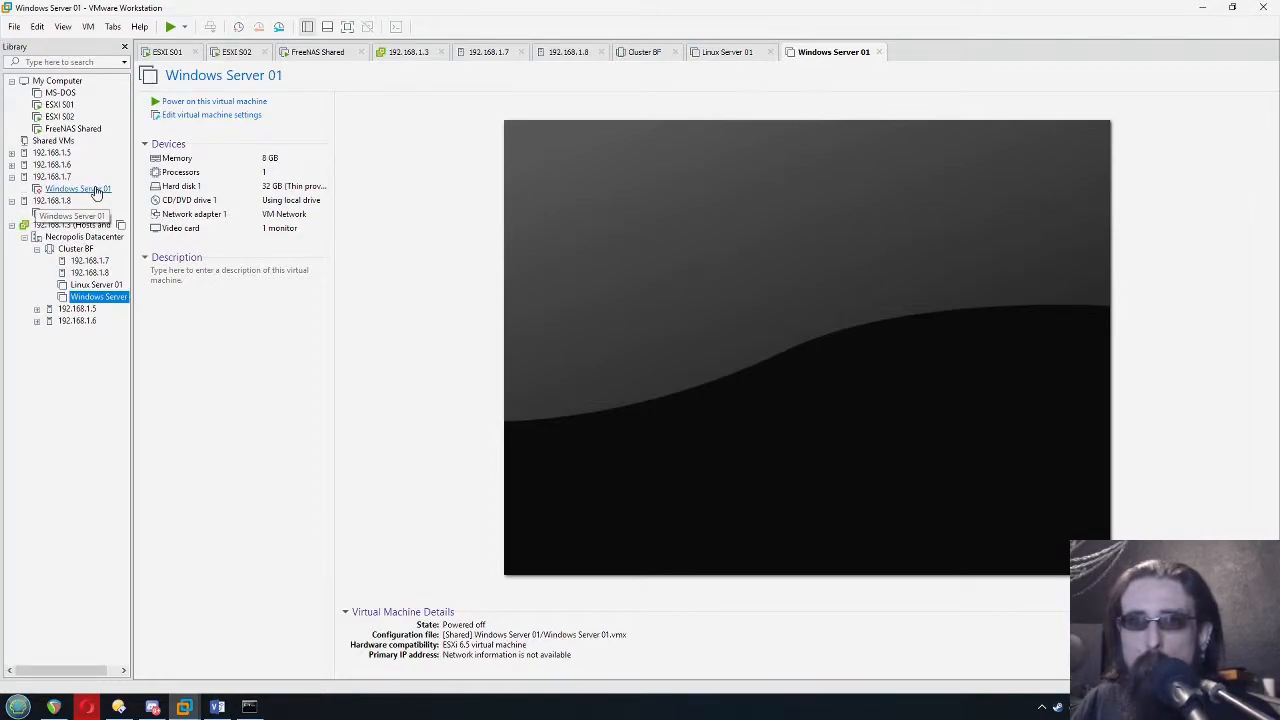
{"action": "left_click", "coordinate": [88, 213]}
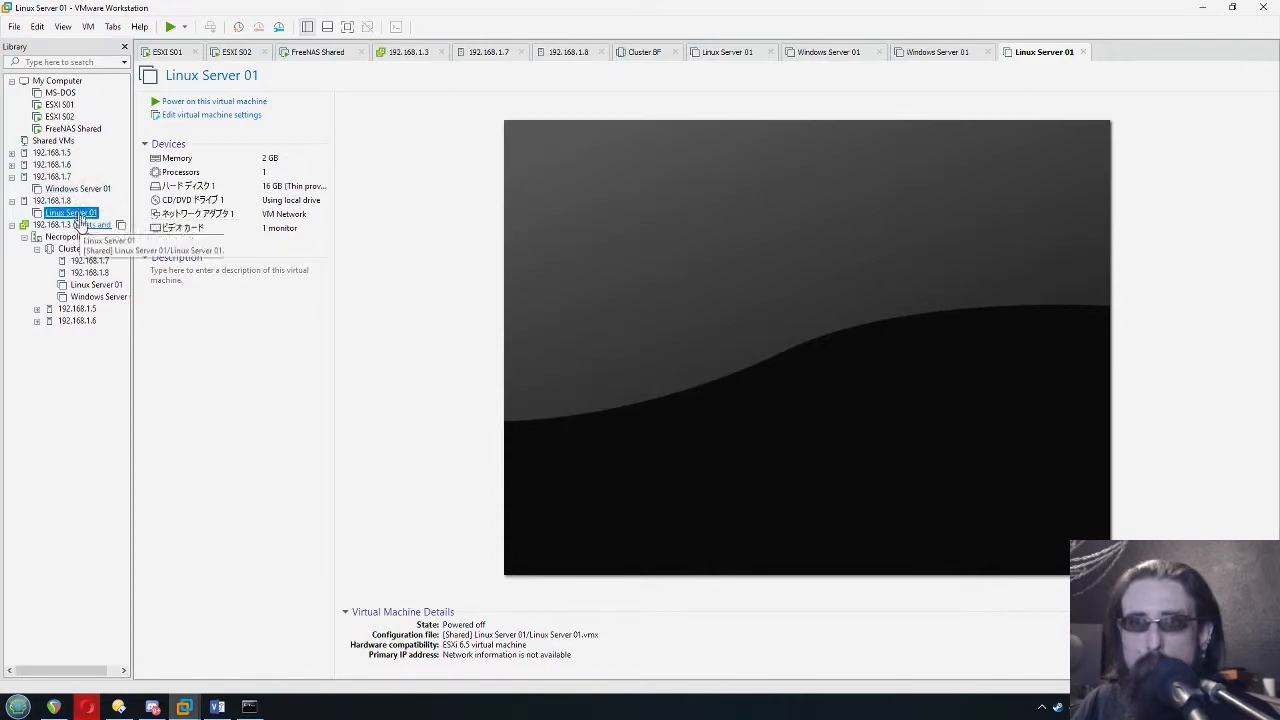
{"action": "left_click", "coordinate": [52, 177]}
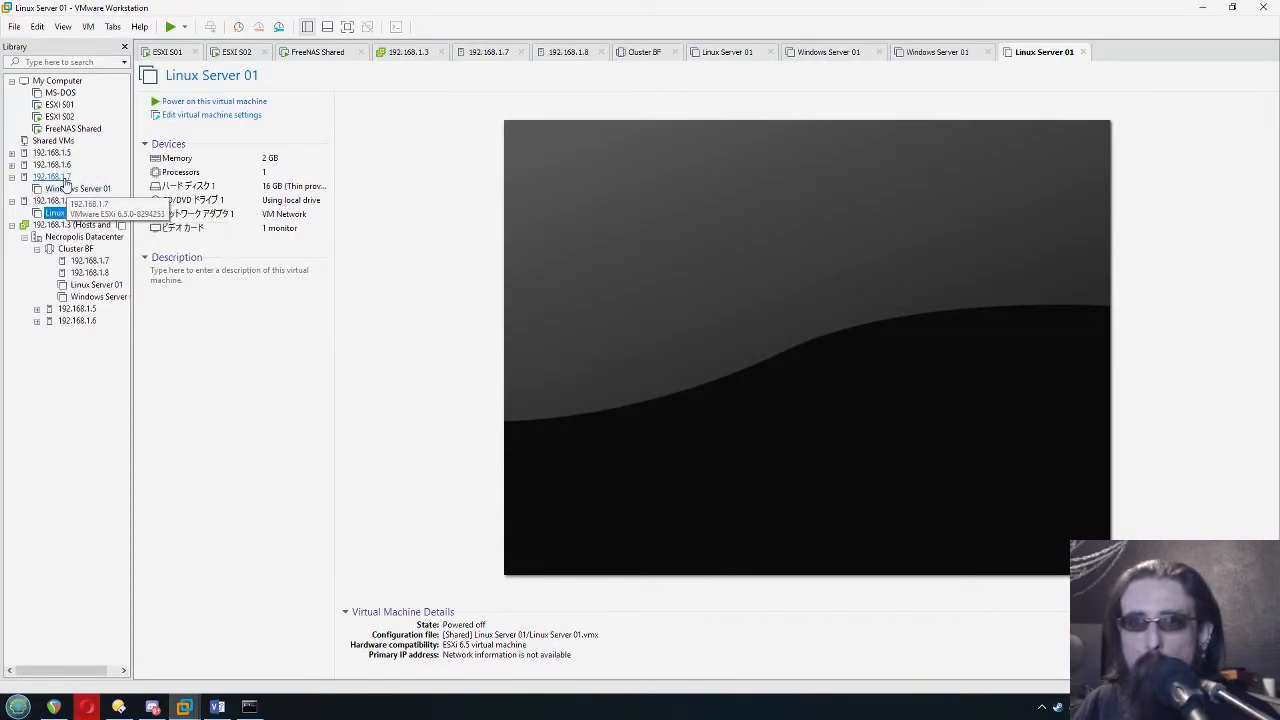
{"action": "right_click", "coordinate": [66, 182]}
{"action": "left_click", "coordinate": [97, 285]}
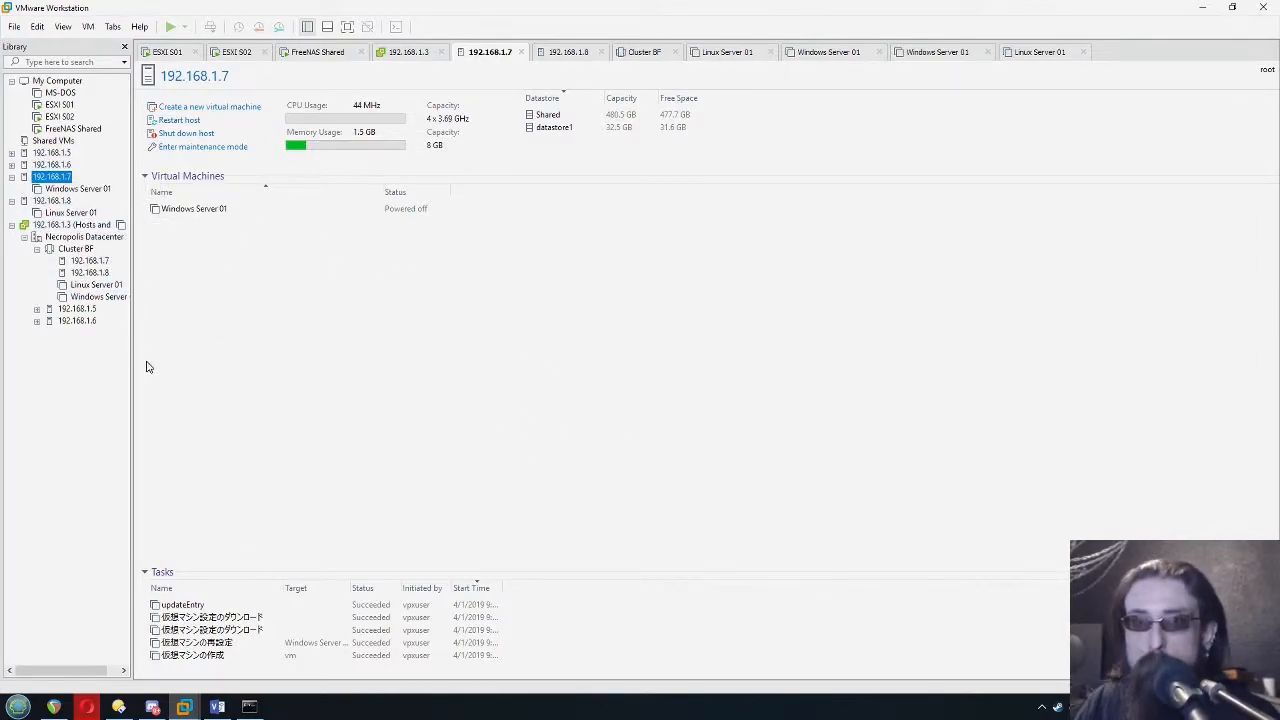
{"action": "left_click", "coordinate": [116, 358]}
Power on Windows Server 01 and Linux Server 01 in Cluster BF and view their desktops
{"action": "left_click", "coordinate": [108, 300]}
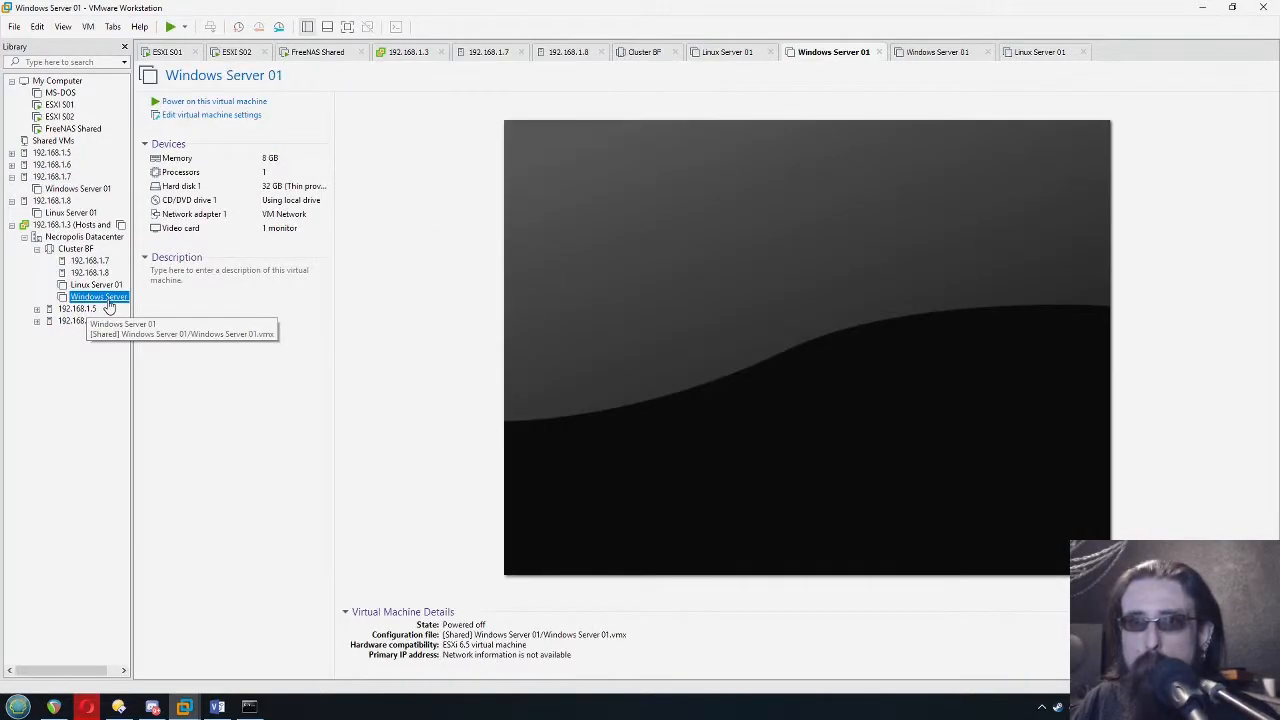
{"action": "left_click", "coordinate": [233, 103]}
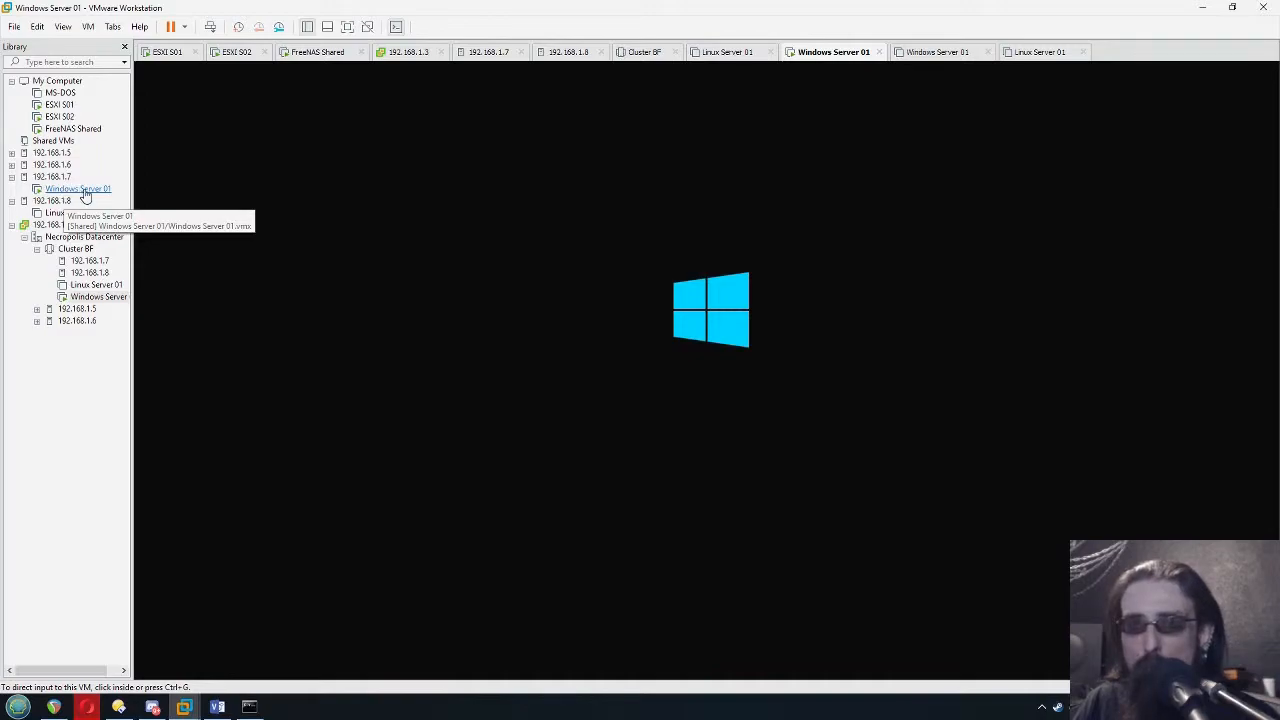
{"action": "left_click", "coordinate": [88, 285]}
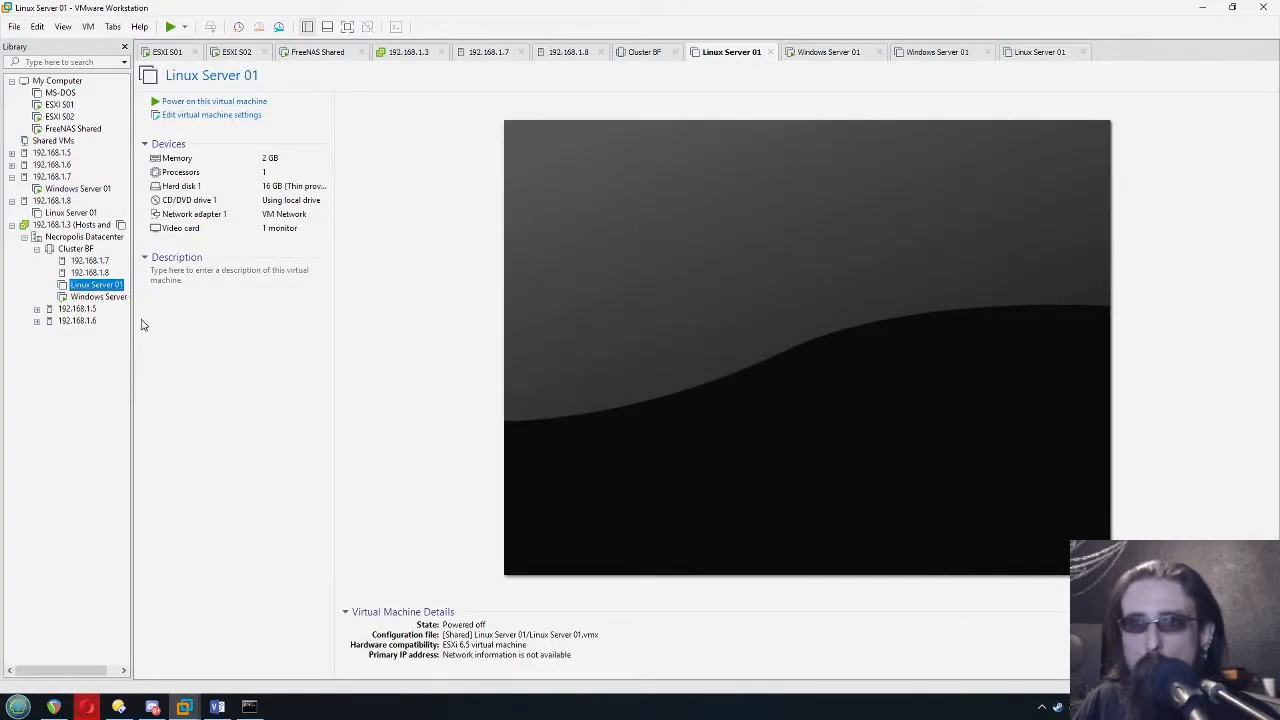
{"action": "left_click", "coordinate": [250, 101]}
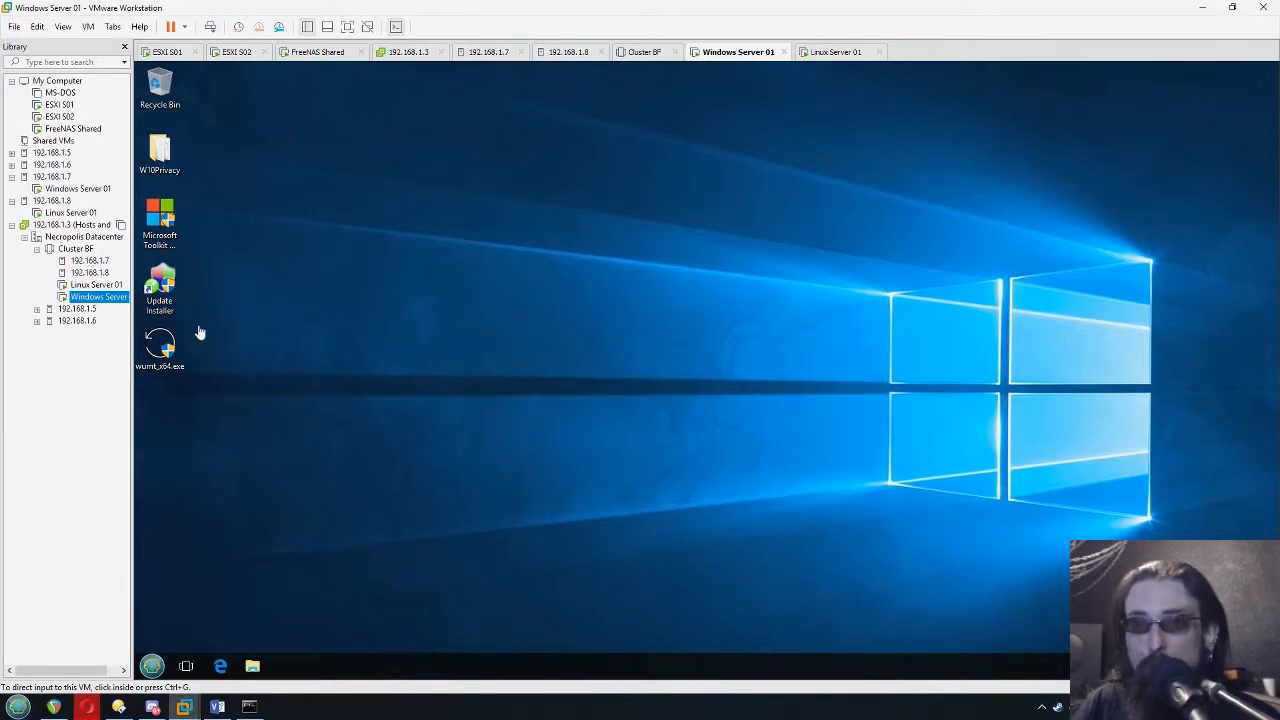
{"action": "left_click", "coordinate": [828, 52]}
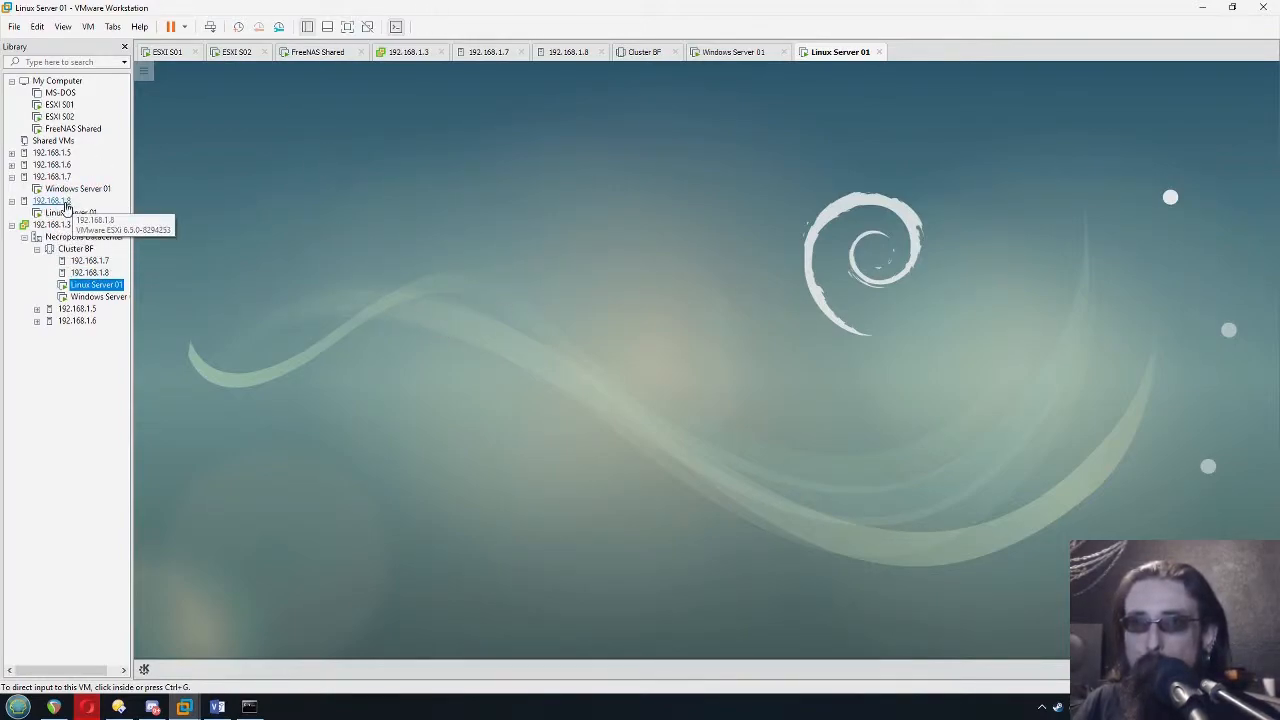
Power off the ESXI S02 virtual machine
{"action": "left_click", "coordinate": [232, 52]}
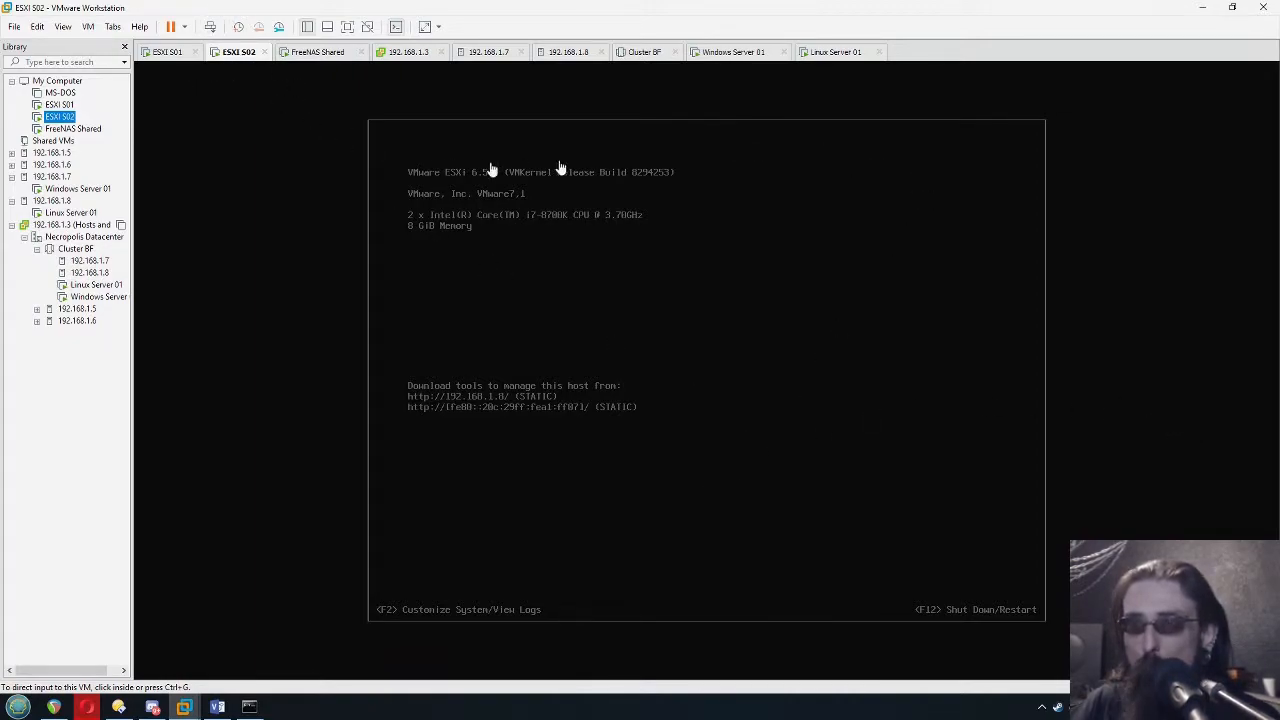
{"action": "left_click", "coordinate": [184, 27]}
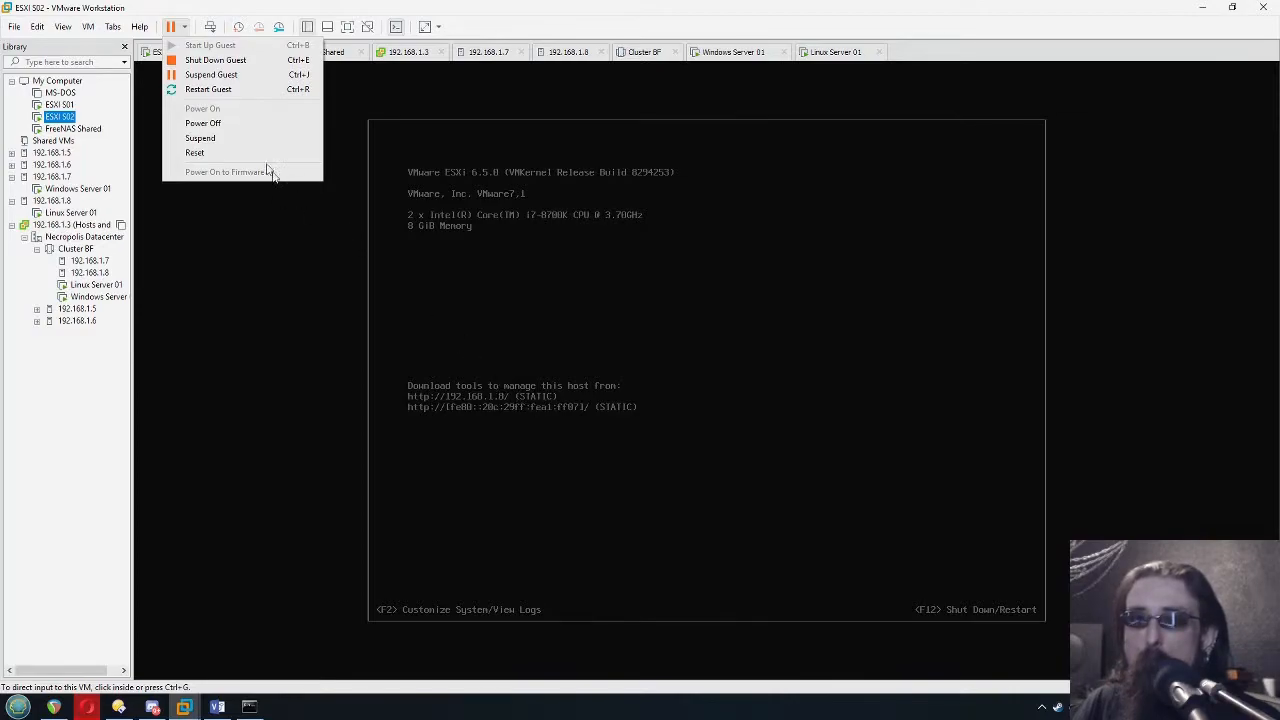
{"action": "left_click", "coordinate": [224, 122]}
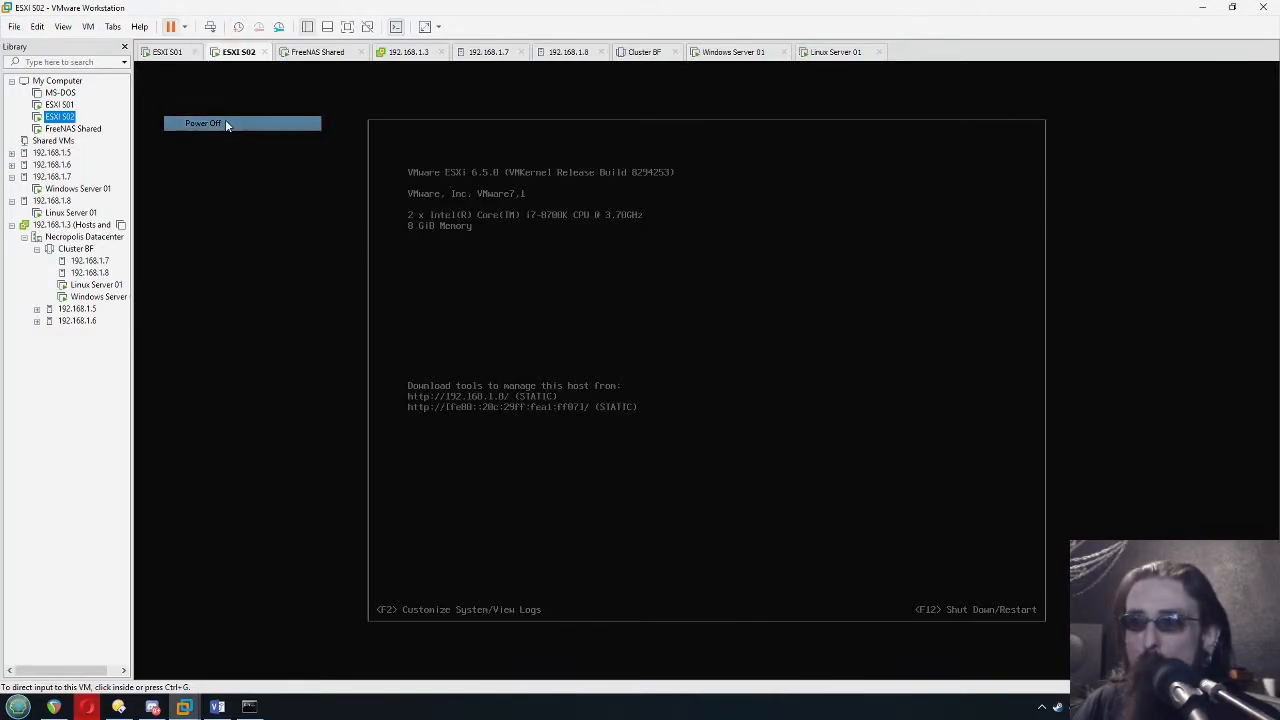
{"action": "left_click", "coordinate": [659, 390]}
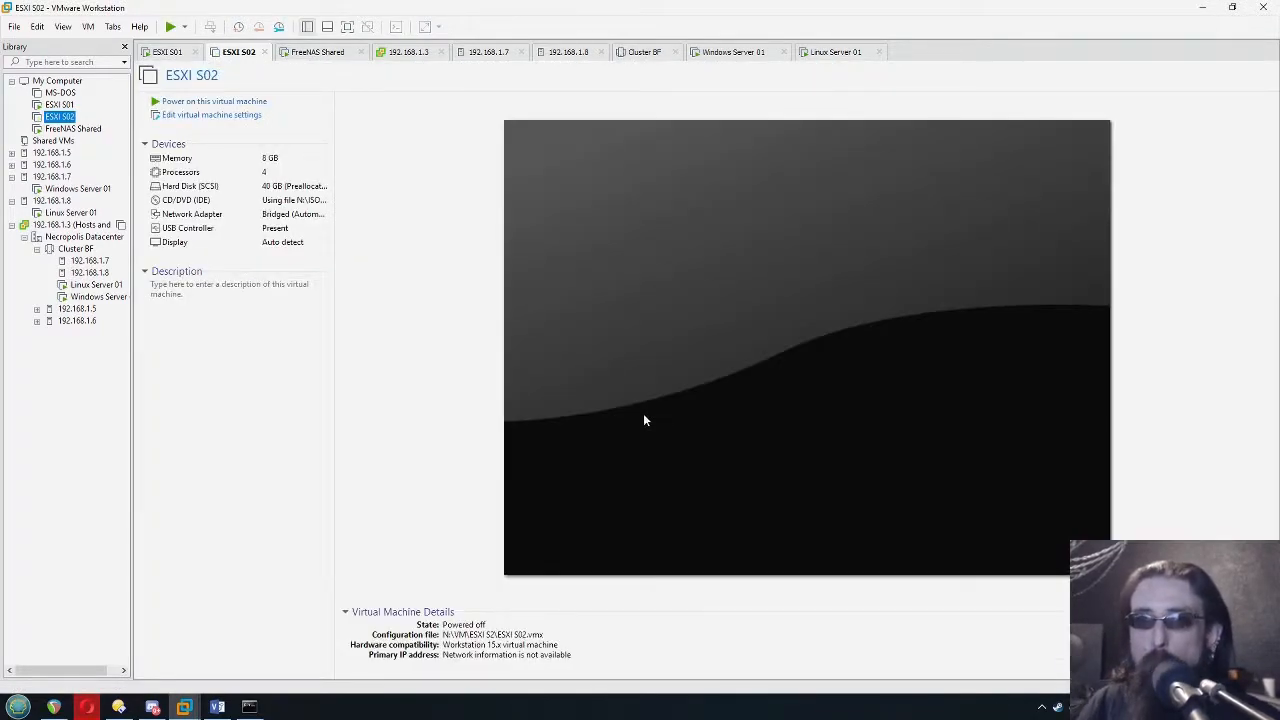
View Linux Server 01's console, the summary of host 192.168.1.8, and the Linux Server 01 entries under hosts 192.168.1.7 and 192.168.1.8
{"action": "left_click", "coordinate": [831, 52]}
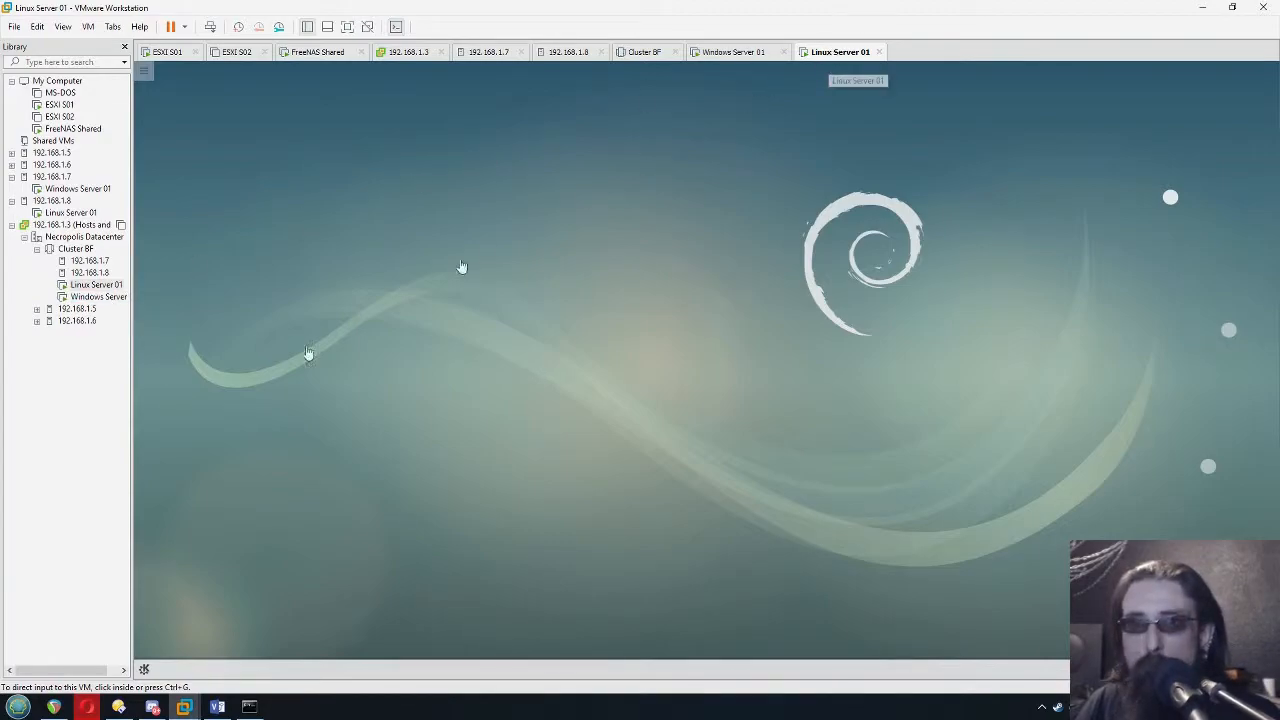
{"action": "left_click", "coordinate": [52, 201]}
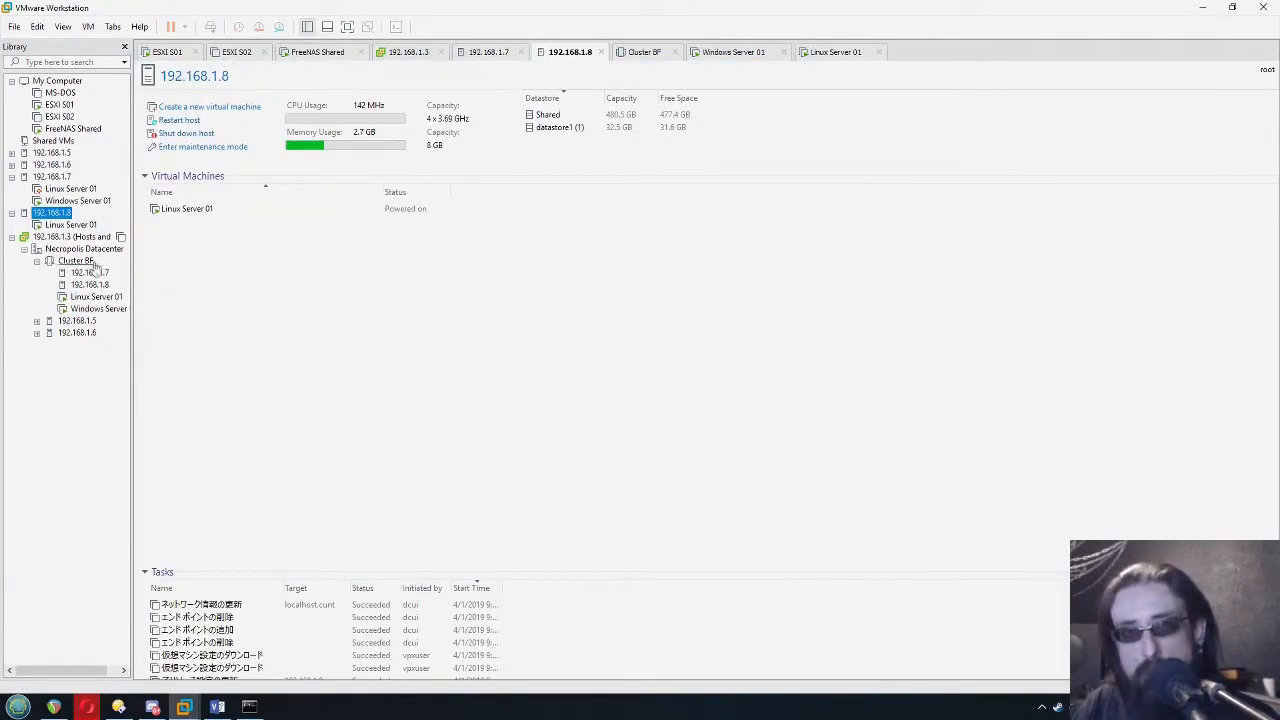
{"action": "left_click", "coordinate": [69, 195]}
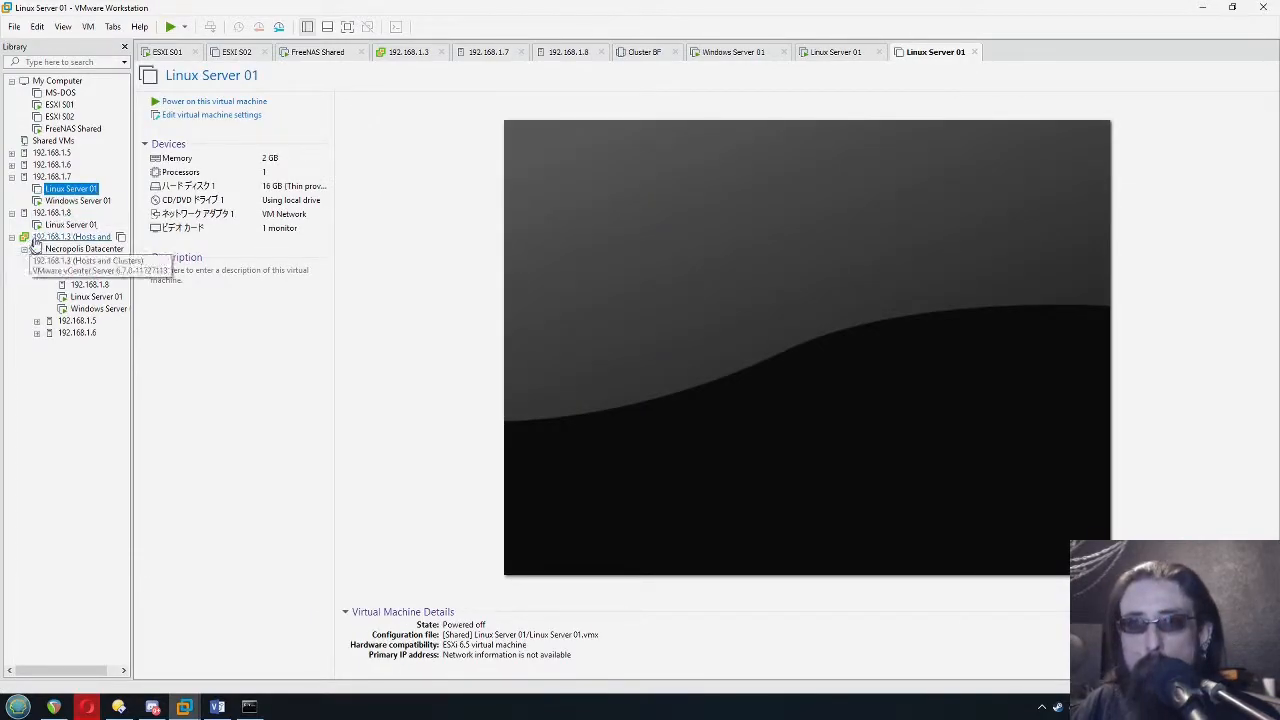
{"action": "left_click", "coordinate": [68, 224]}
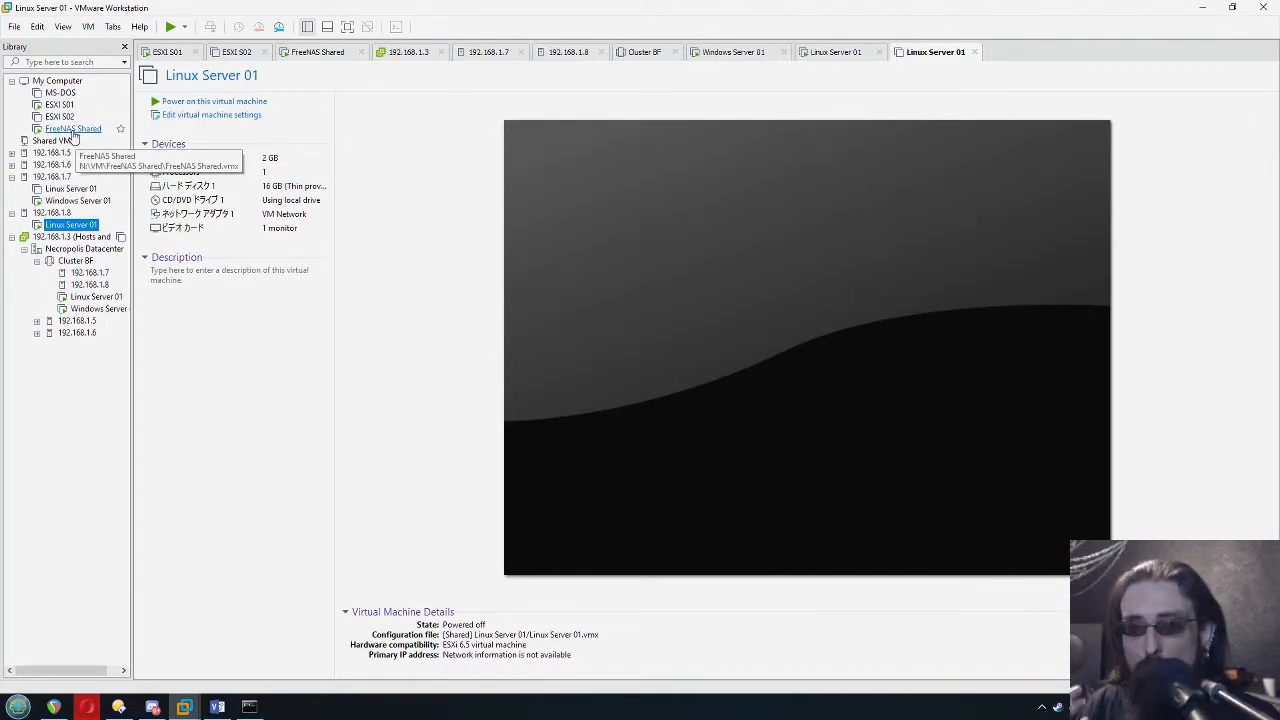
Start Linux Server 01 and view its desktop from host 192.168.1.7
{"action": "key", "text": "ctrl+b"}
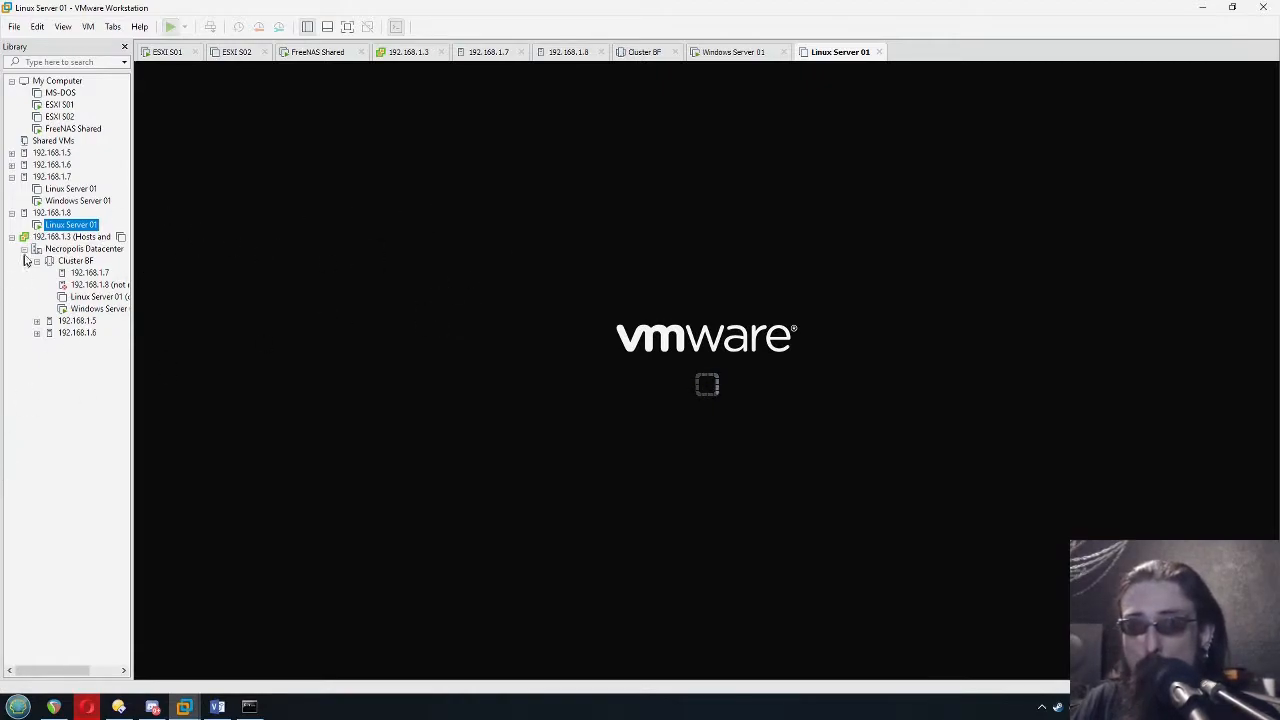
{"action": "left_click", "coordinate": [58, 213]}
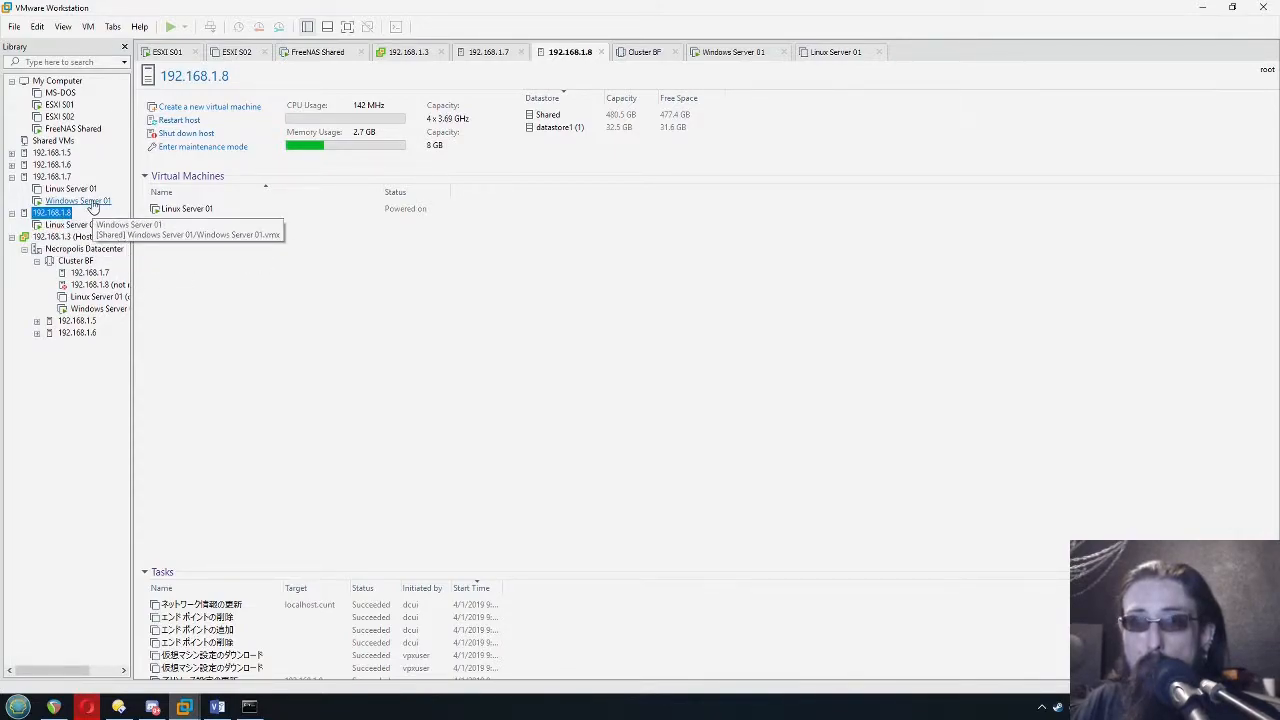
{"action": "left_click", "coordinate": [67, 190]}
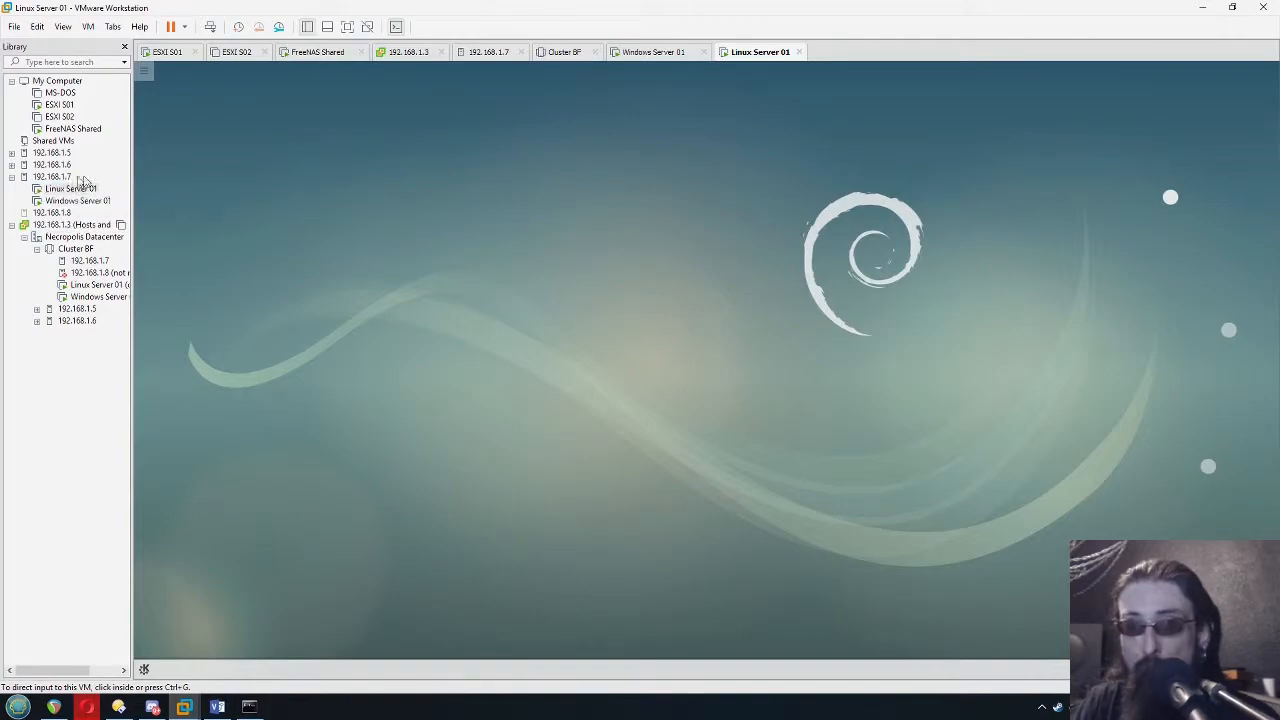
{"action": "left_click", "coordinate": [207, 252]}
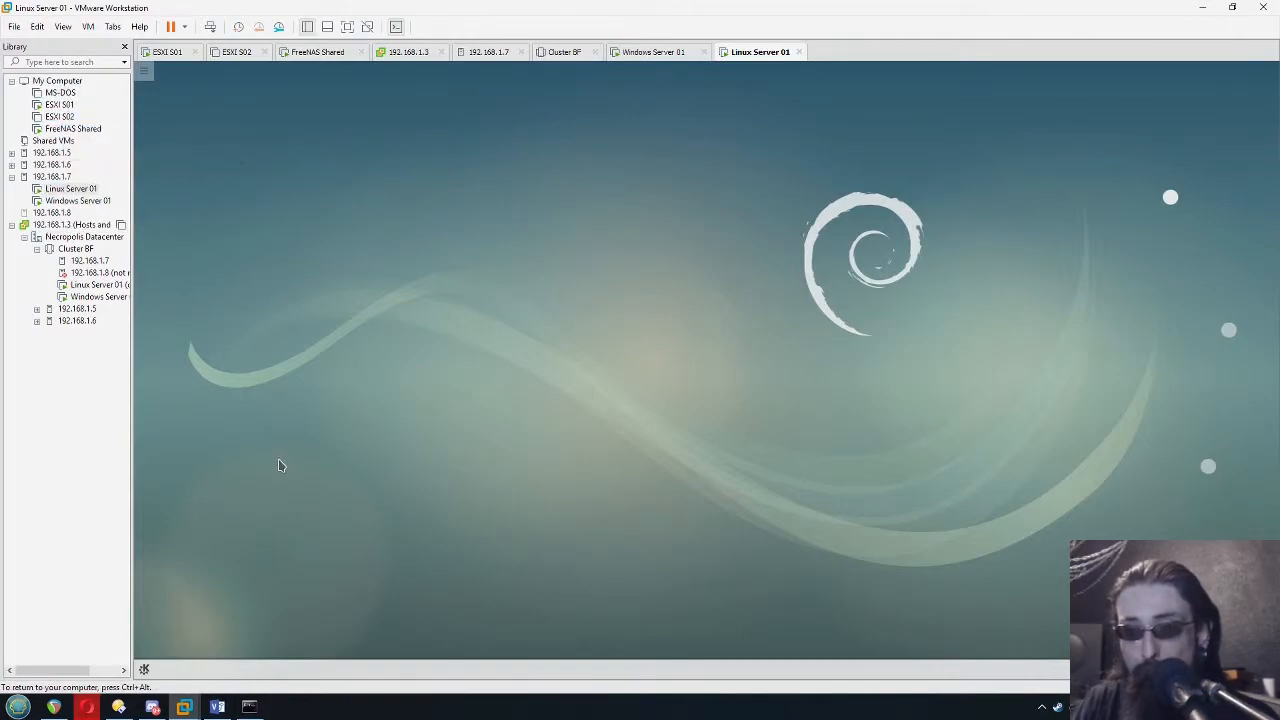
Switch to Visio and review ESXI Server 1 and ESXI Server 2 in the Lab Cluster Diagram
{"action": "left_click", "coordinate": [217, 707]}
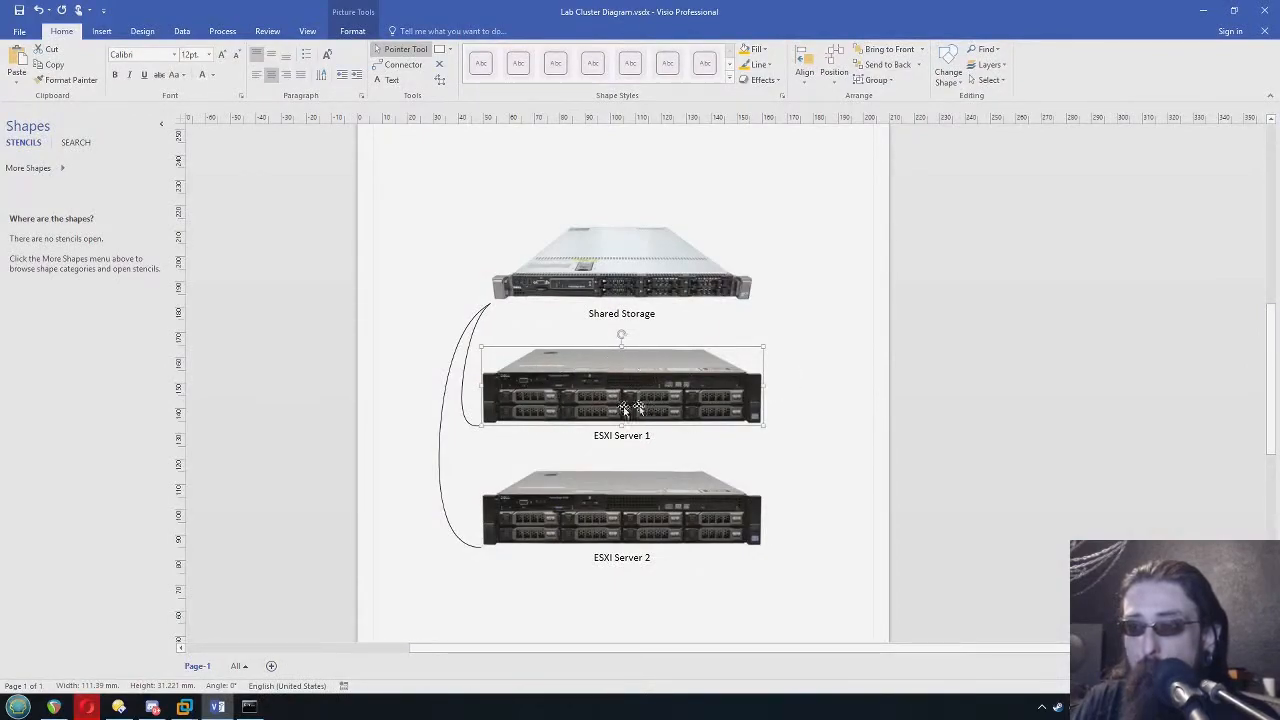
{"action": "left_click", "coordinate": [645, 505]}
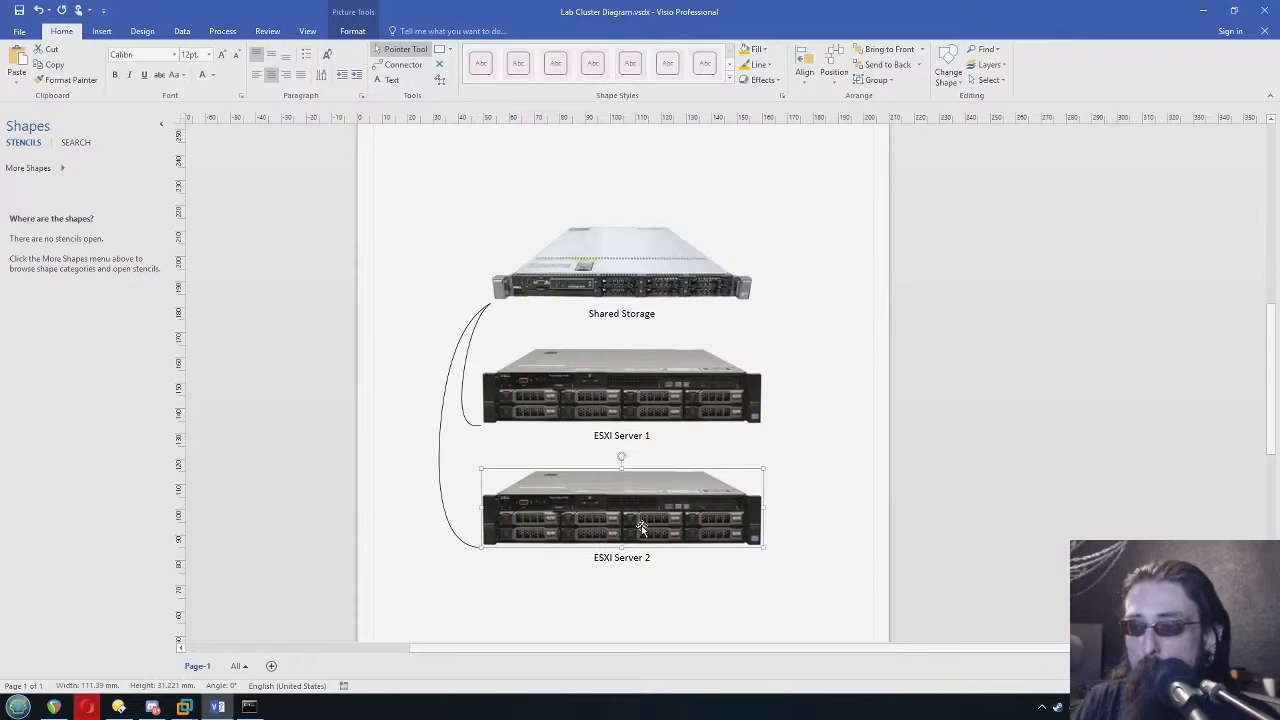
{"action": "left_click", "coordinate": [663, 404]}
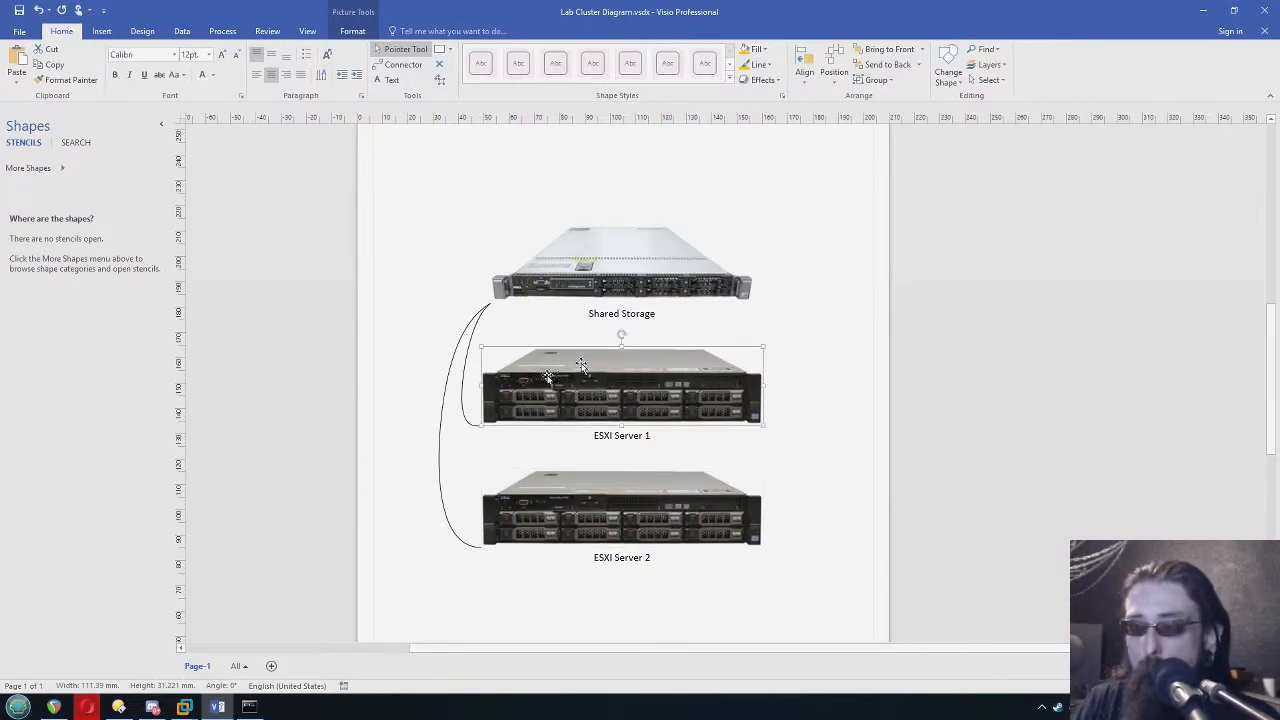
{"action": "left_click", "coordinate": [759, 464]}
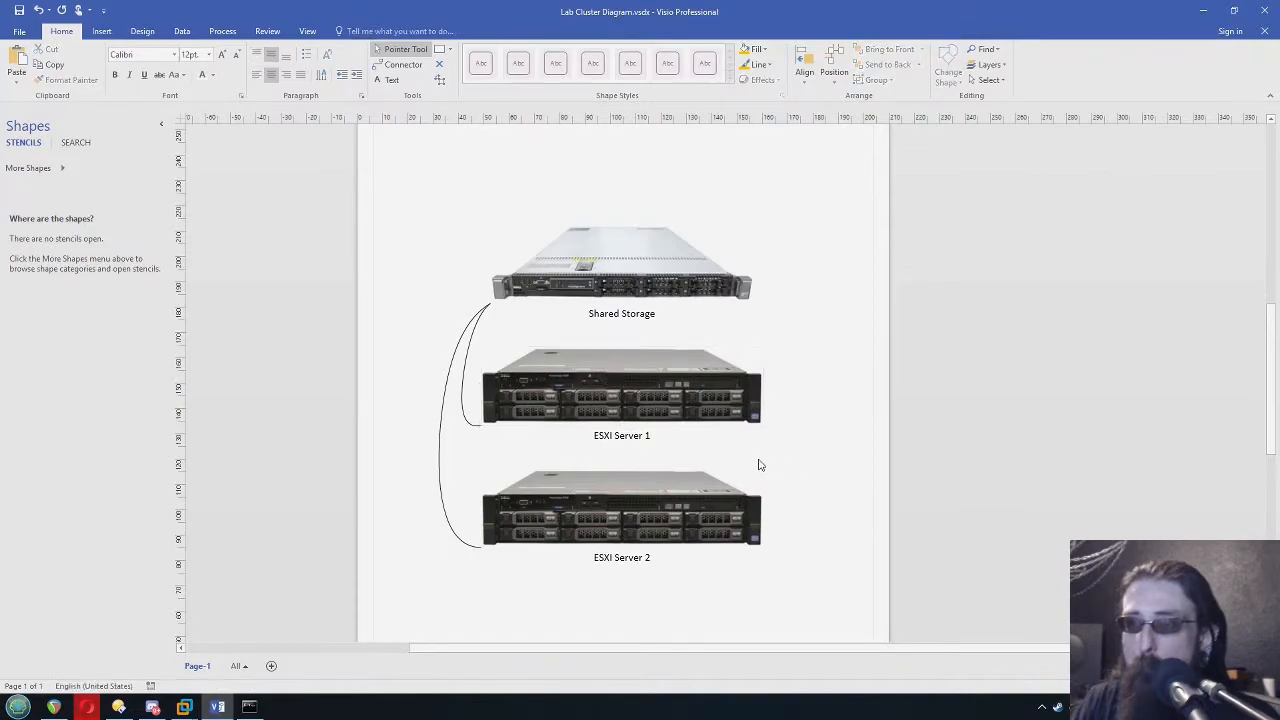
Return to VMware Workstation, power ESXI S02 back on and view its console
{"action": "left_click", "coordinate": [1199, 11]}
{"action": "left_click", "coordinate": [238, 52]}
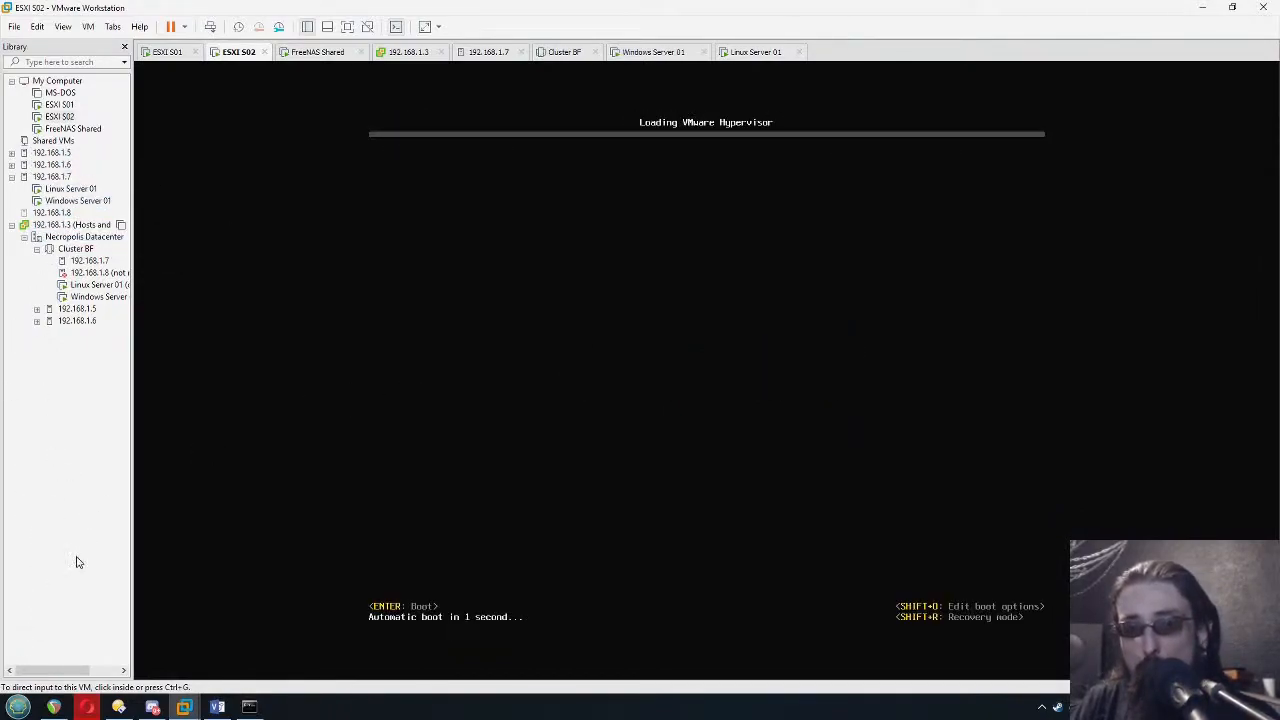
Switch to the vSphere Client in Opera and examine the vSphere HA failover messages in Cluster BF's summary
{"action": "mouse_move", "coordinate": [86, 708]}
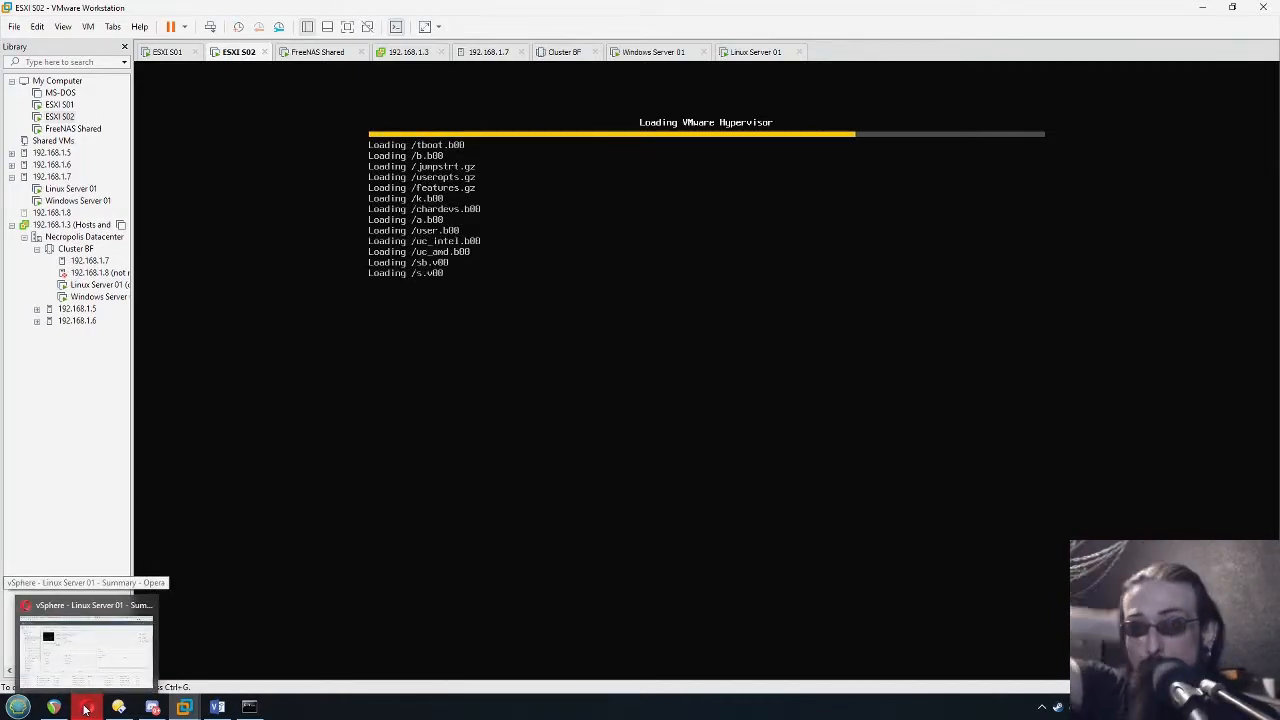
{"action": "left_click", "coordinate": [86, 708]}
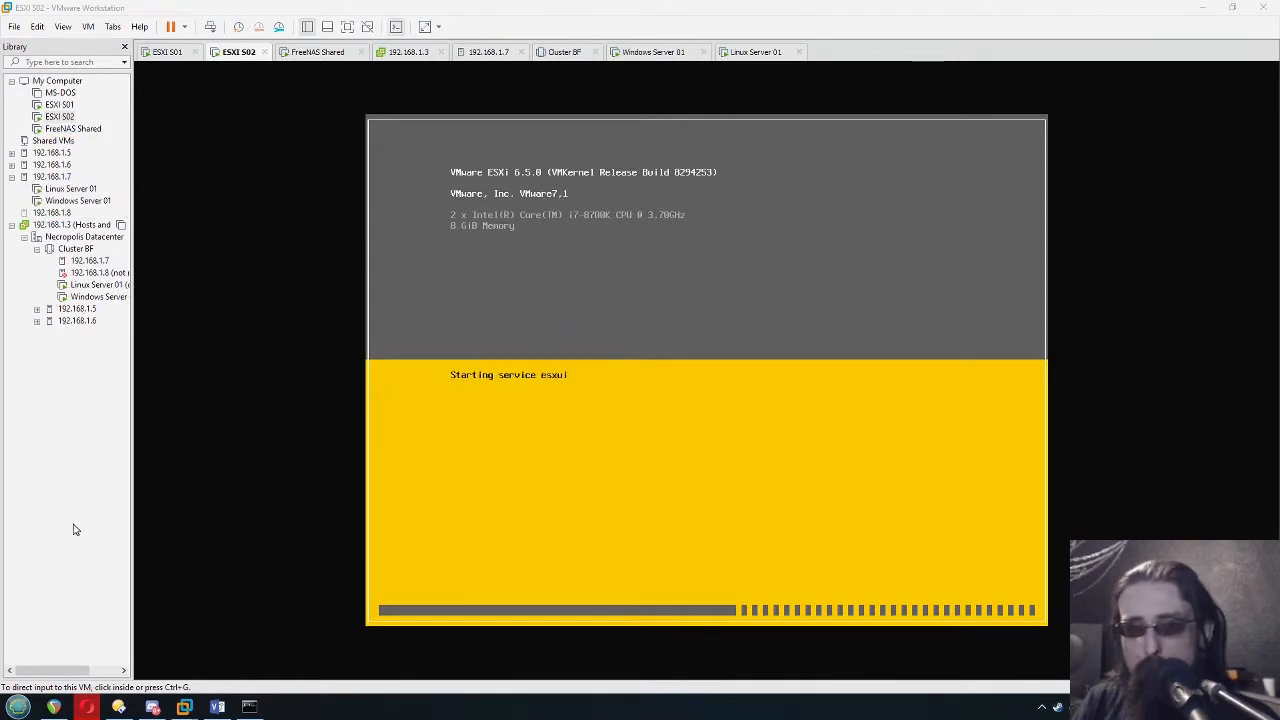
{"action": "left_click", "coordinate": [88, 640]}
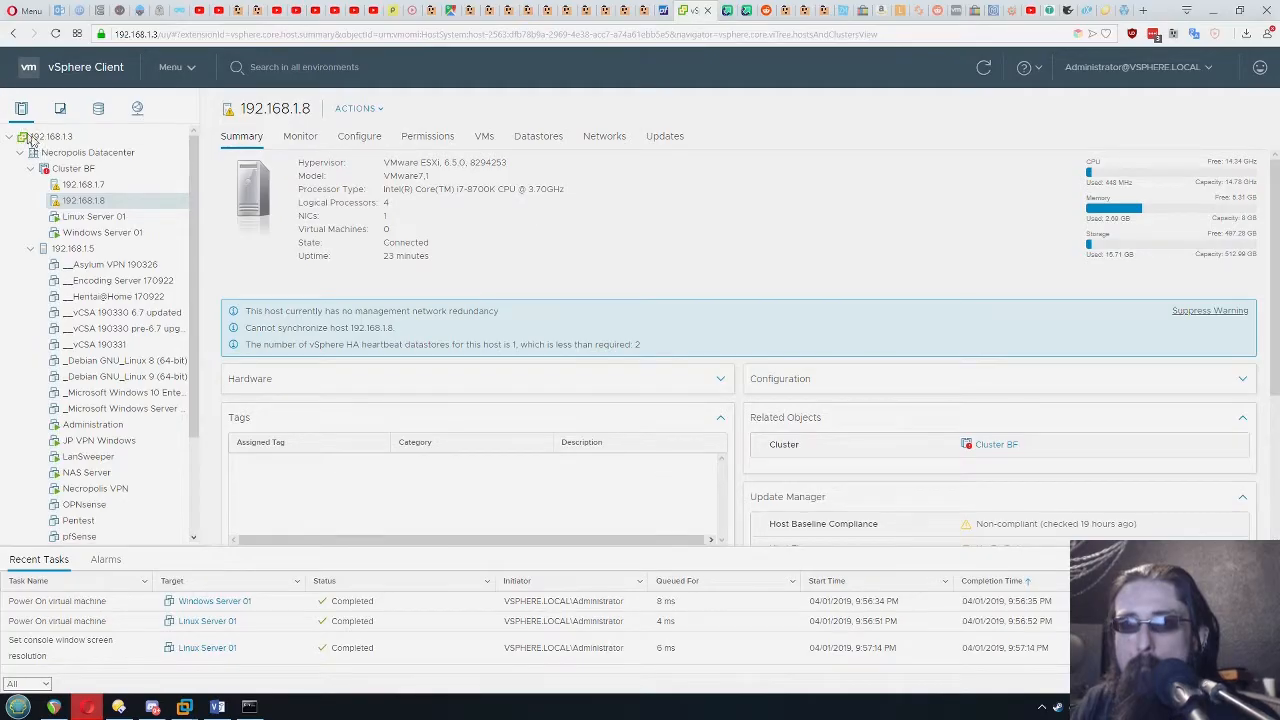
{"action": "left_click", "coordinate": [73, 170]}
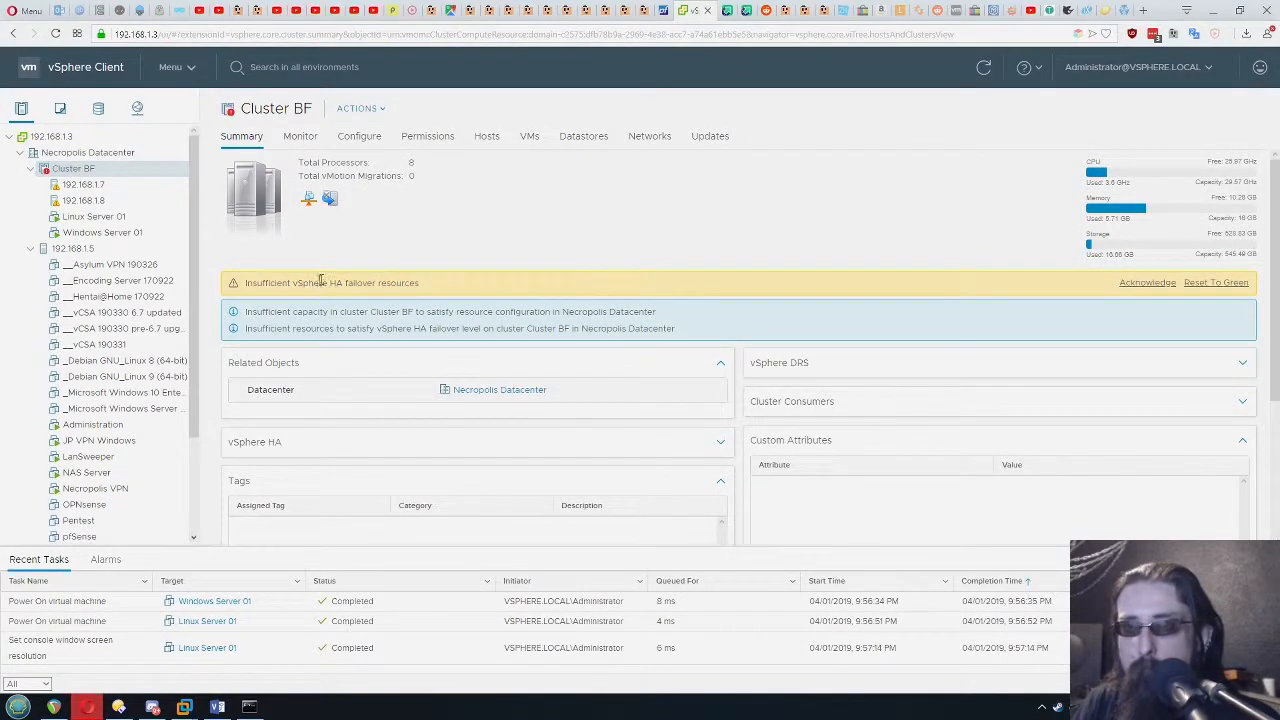
{"action": "left_click_drag", "start_coordinate": [446, 289], "coordinate": [243, 285]}
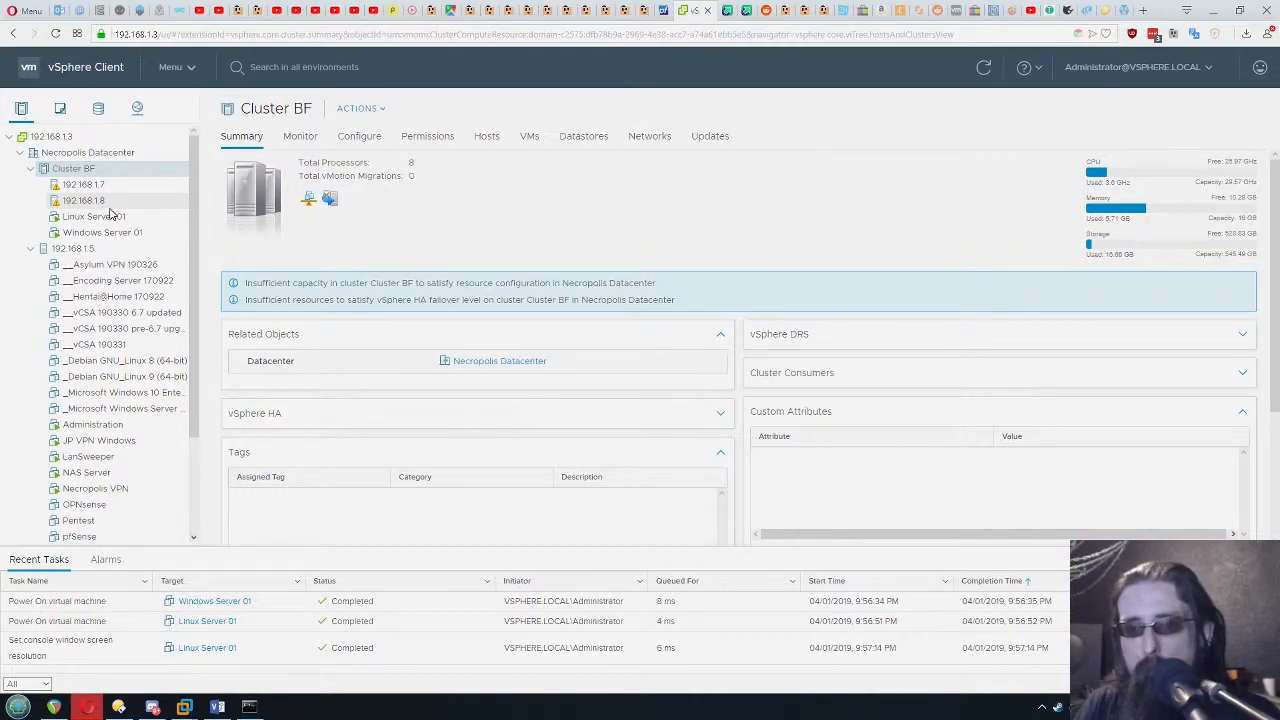
Switch to VMware Workstation and view the continuous pings running in Windows Server 01 and Linux Server 01
{"action": "mouse_move", "coordinate": [190, 710]}
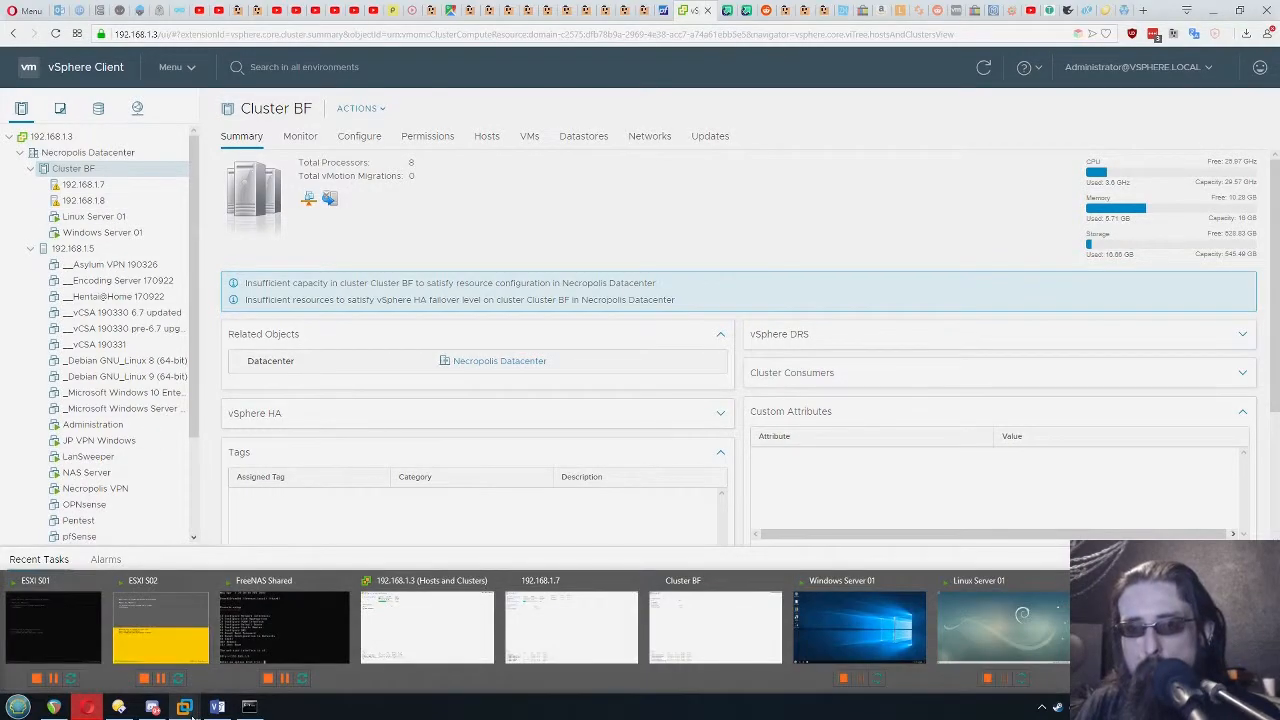
{"action": "mouse_move", "coordinate": [146, 601]}
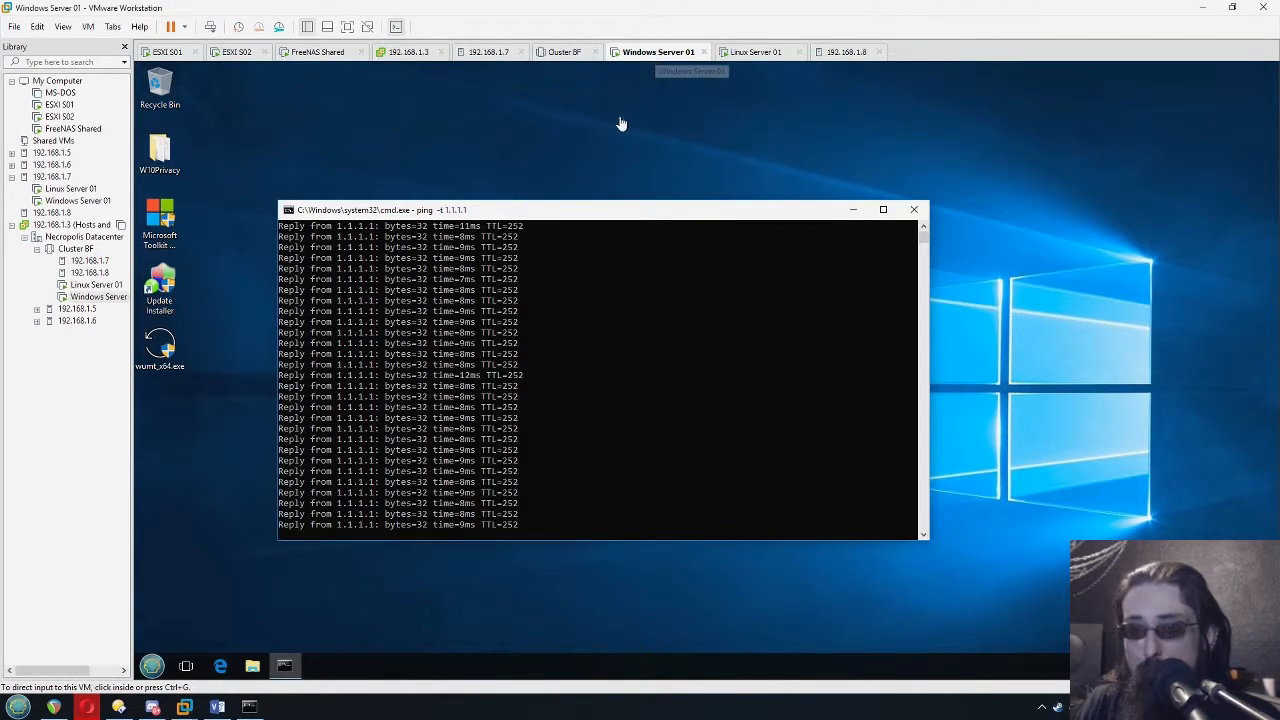
{"action": "left_click", "coordinate": [387, 435]}
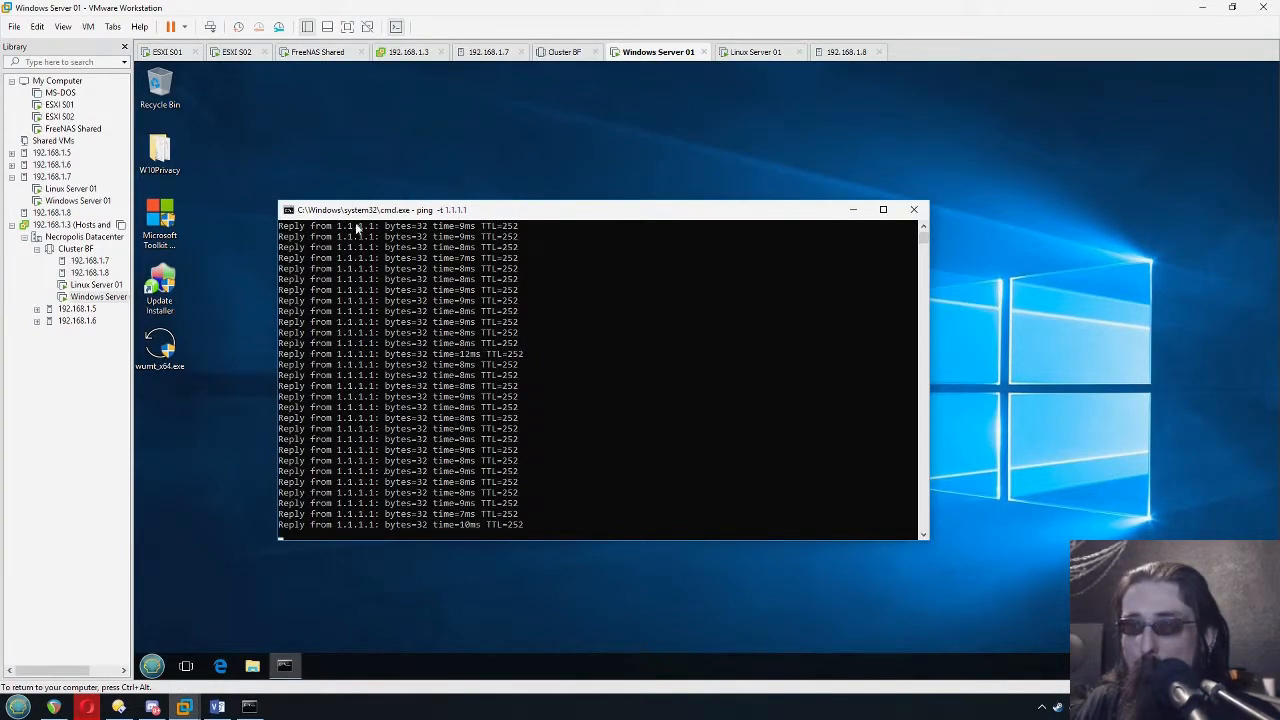
{"action": "left_click", "coordinate": [756, 52]}
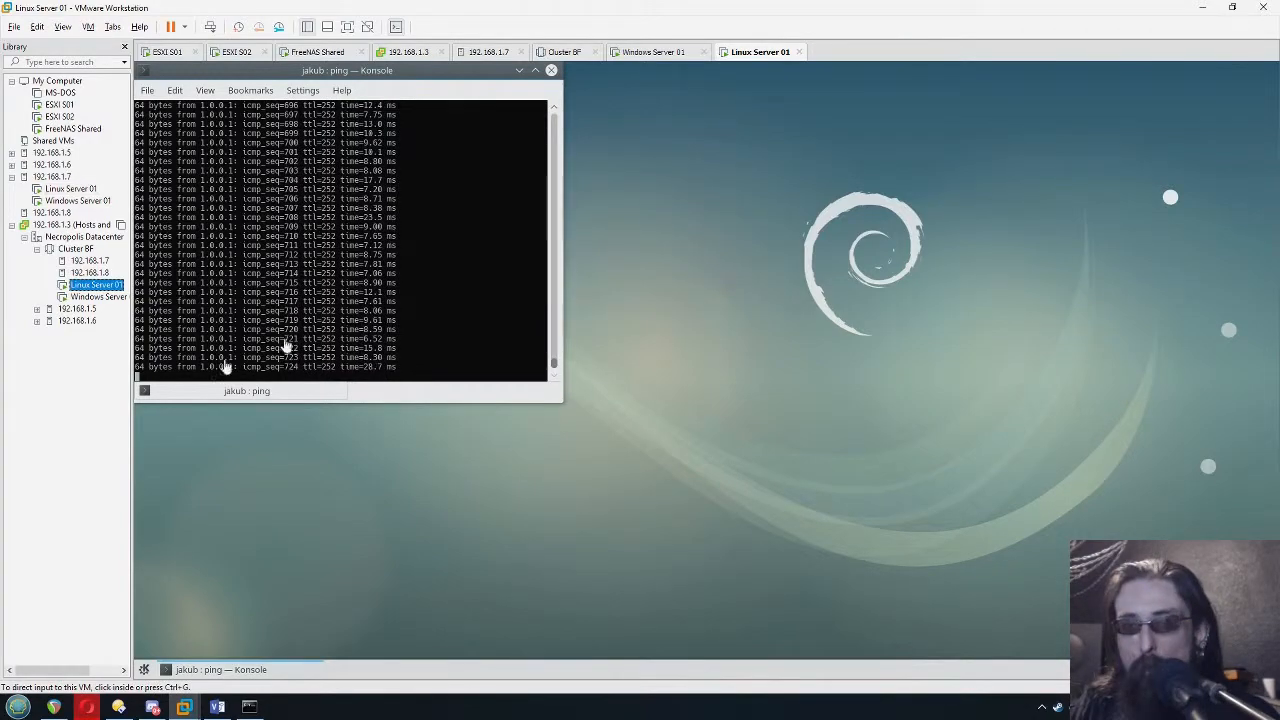
Switch back to the vSphere Client and check which host Linux Server 01 and Windows Server 01 each run on
{"action": "left_click", "coordinate": [93, 708]}
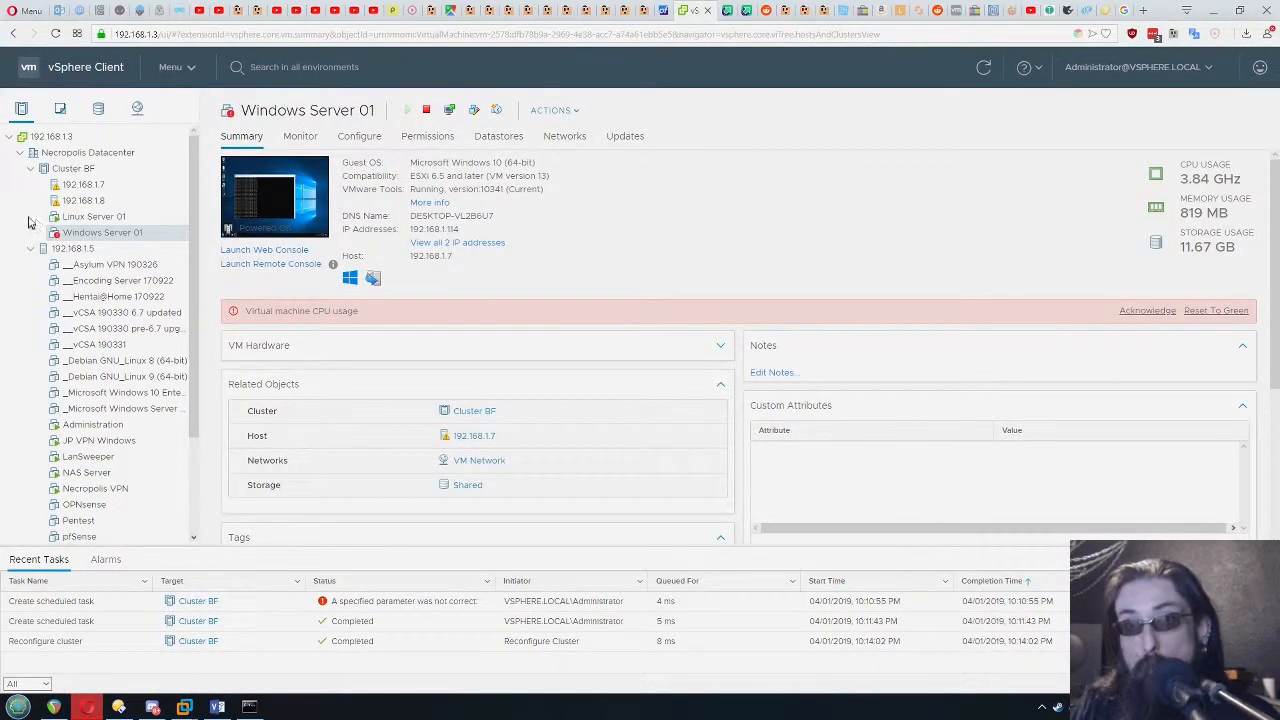
{"action": "left_click", "coordinate": [90, 217]}
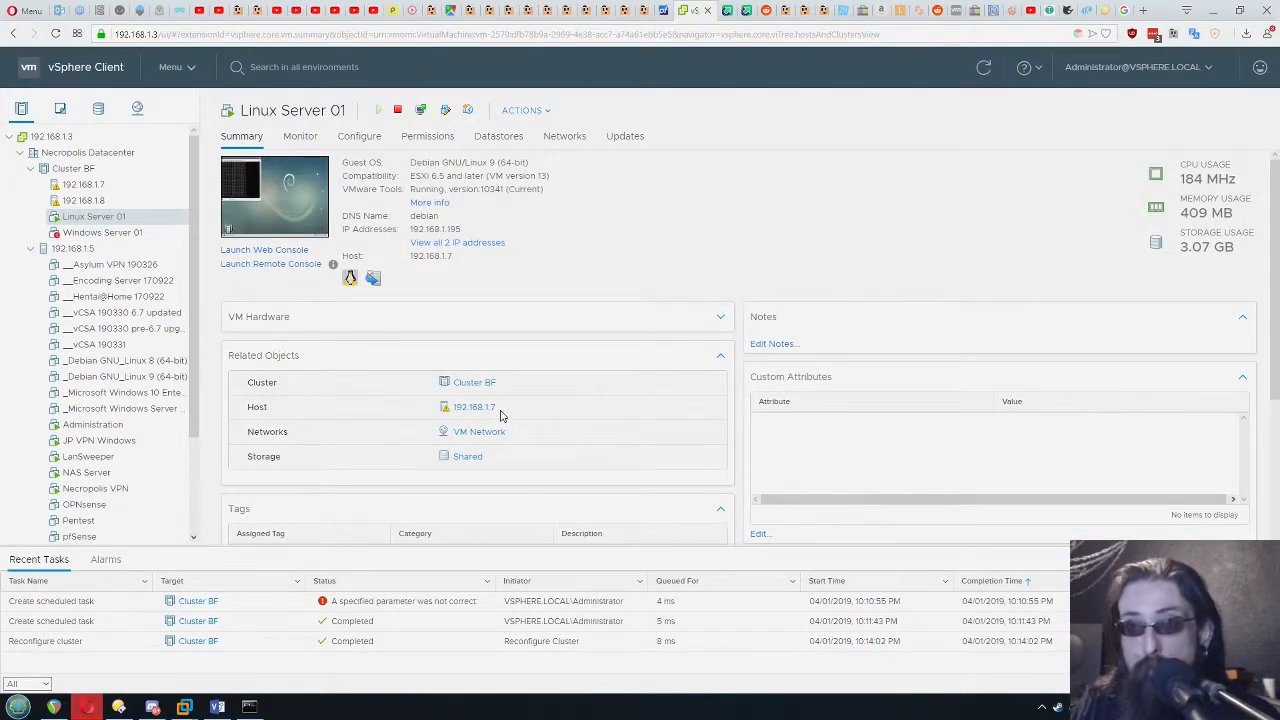
{"action": "left_click", "coordinate": [98, 235]}
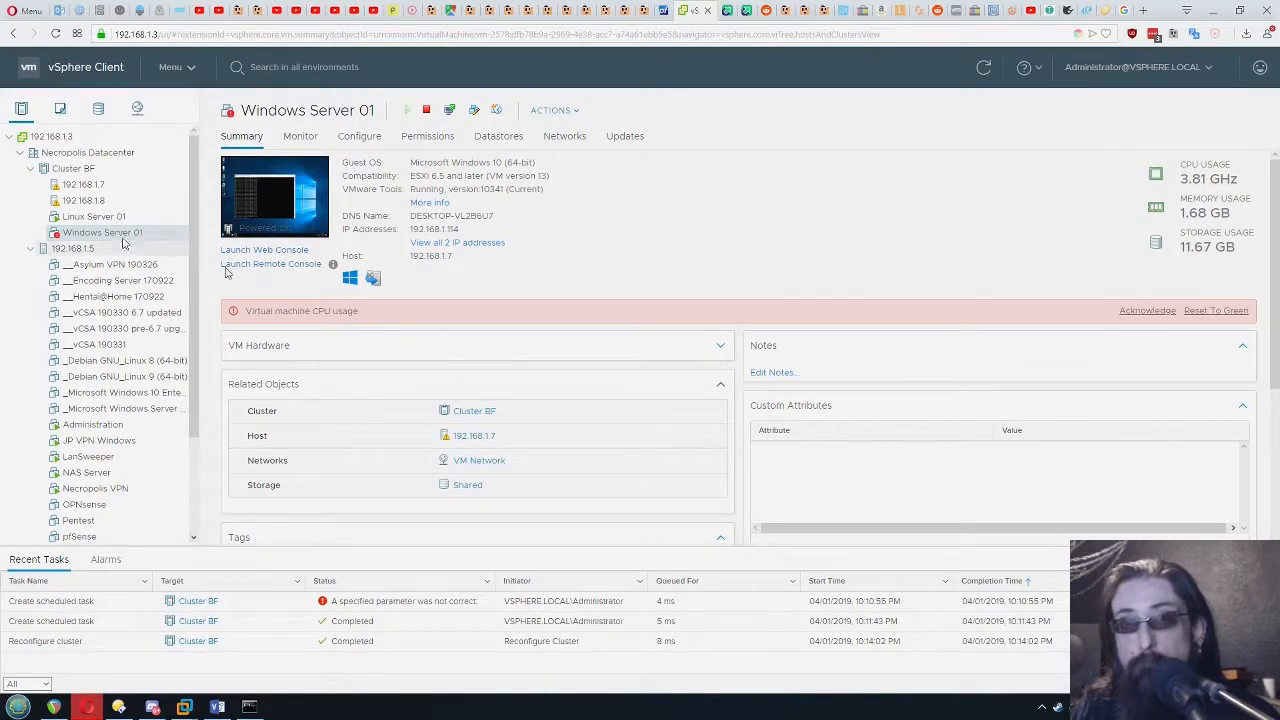
Remediate host 192.168.1.7 with the Critical Host Patches (Predefined) baseline
{"action": "left_click", "coordinate": [88, 188]}
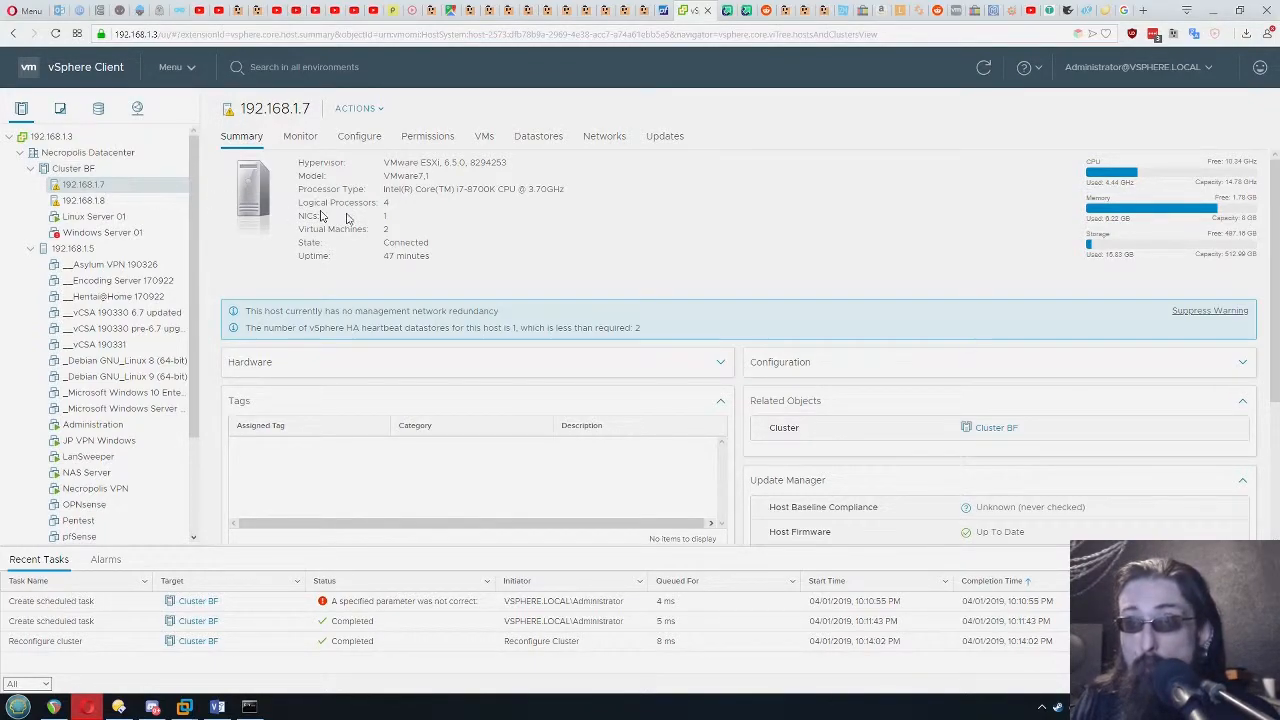
{"action": "left_click", "coordinate": [665, 136]}
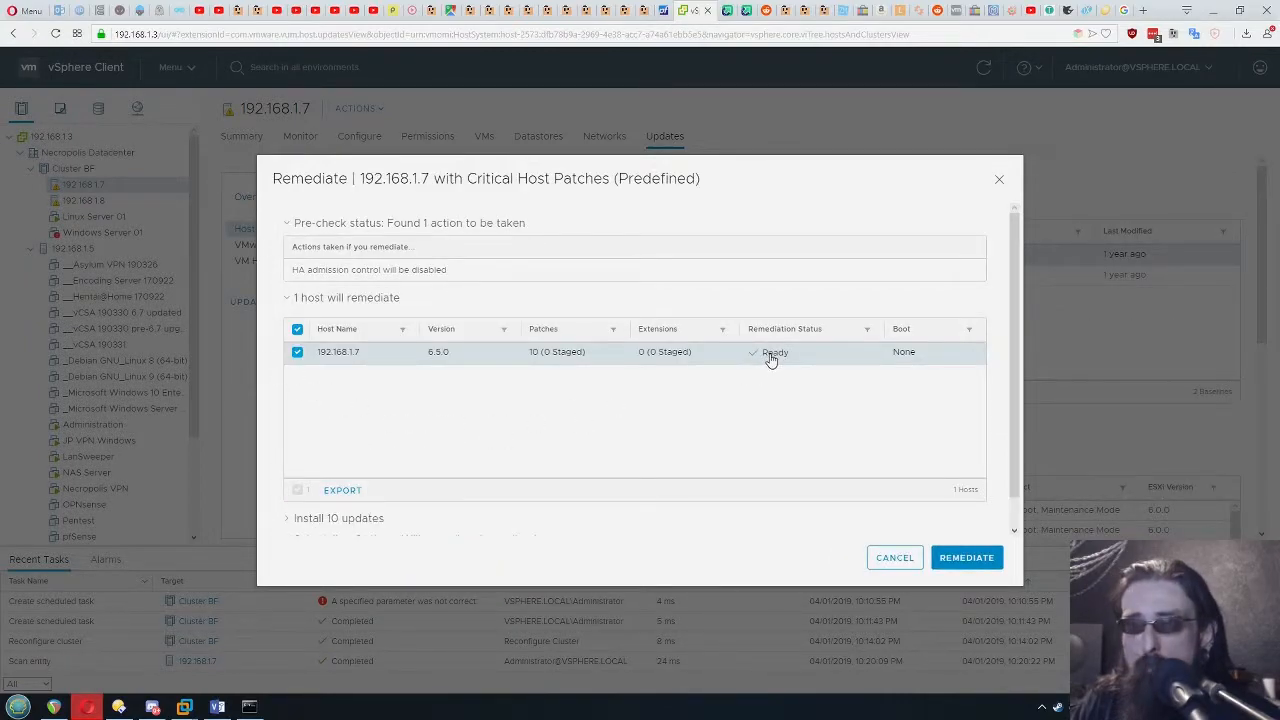
{"action": "left_click", "coordinate": [976, 560]}
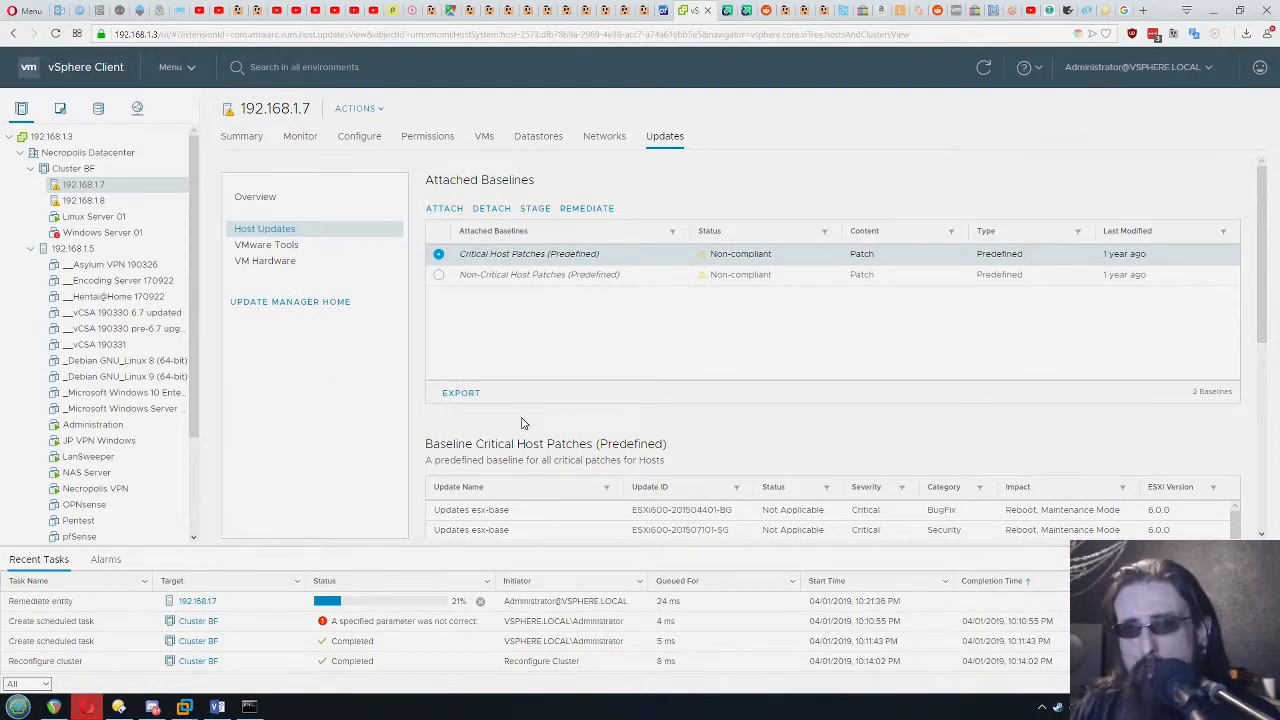
View the available actions for Windows Server 01 and check its summary for the host it runs on
{"action": "right_click", "coordinate": [79, 233]}
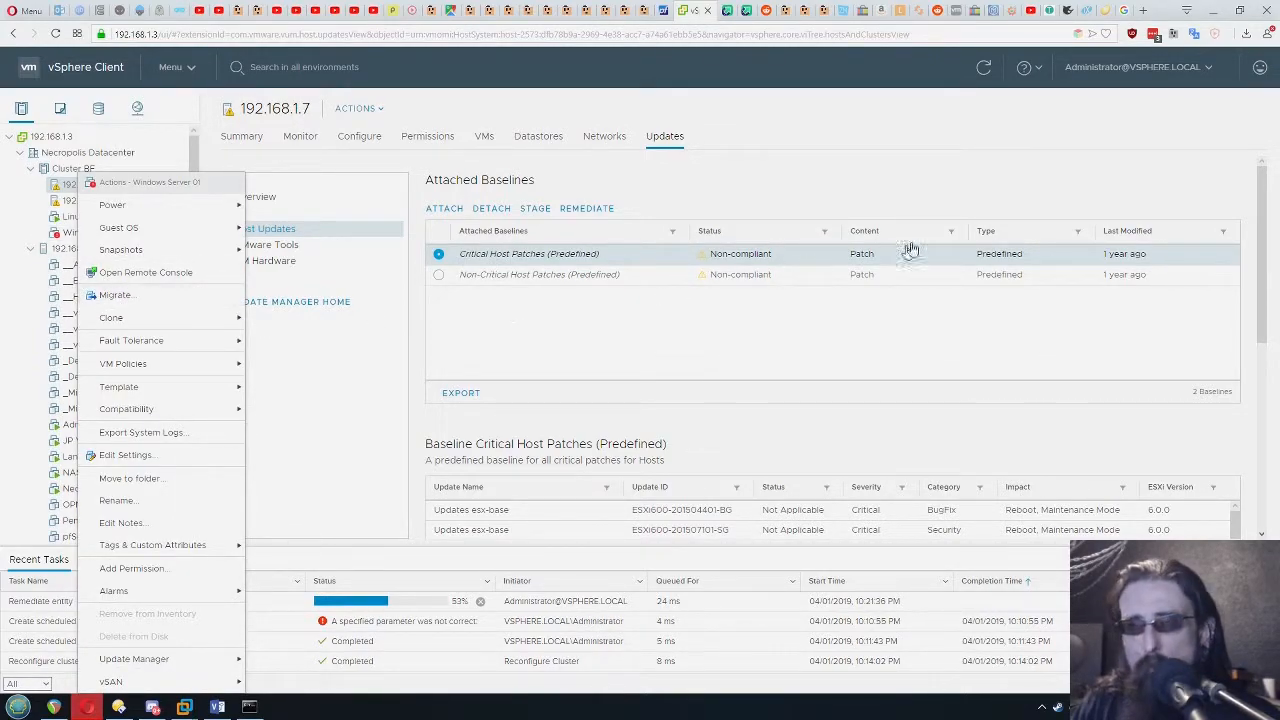
{"action": "left_click", "coordinate": [738, 184]}
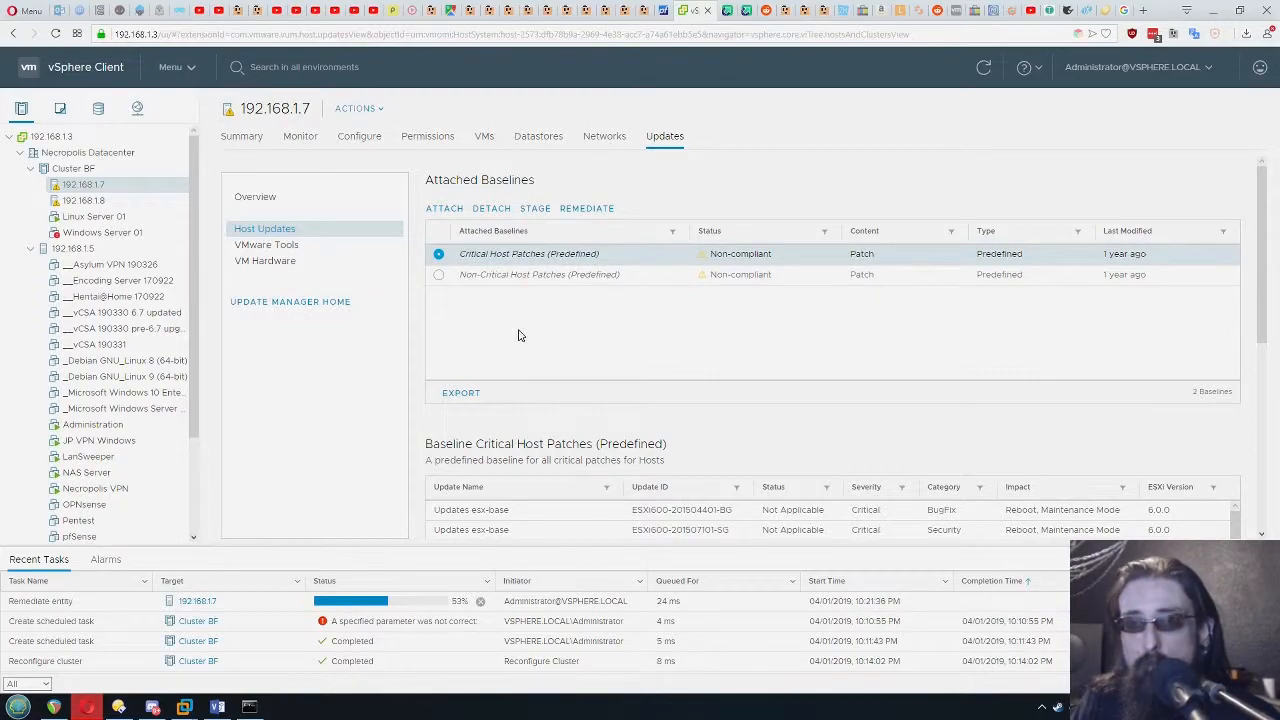
{"action": "left_click", "coordinate": [103, 233]}
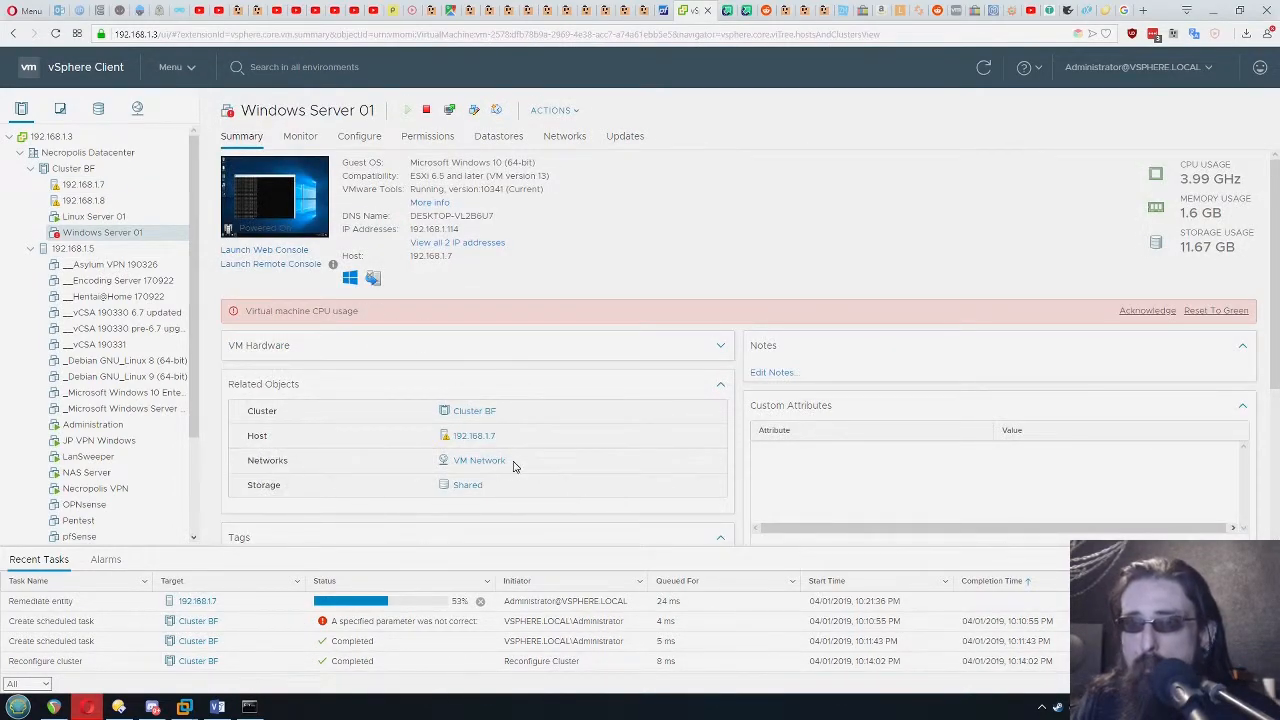
Check Linux Server 01's summary and examine the vSphere DRS status and fault entry in the Cluster BF summary
{"action": "left_click", "coordinate": [95, 217]}
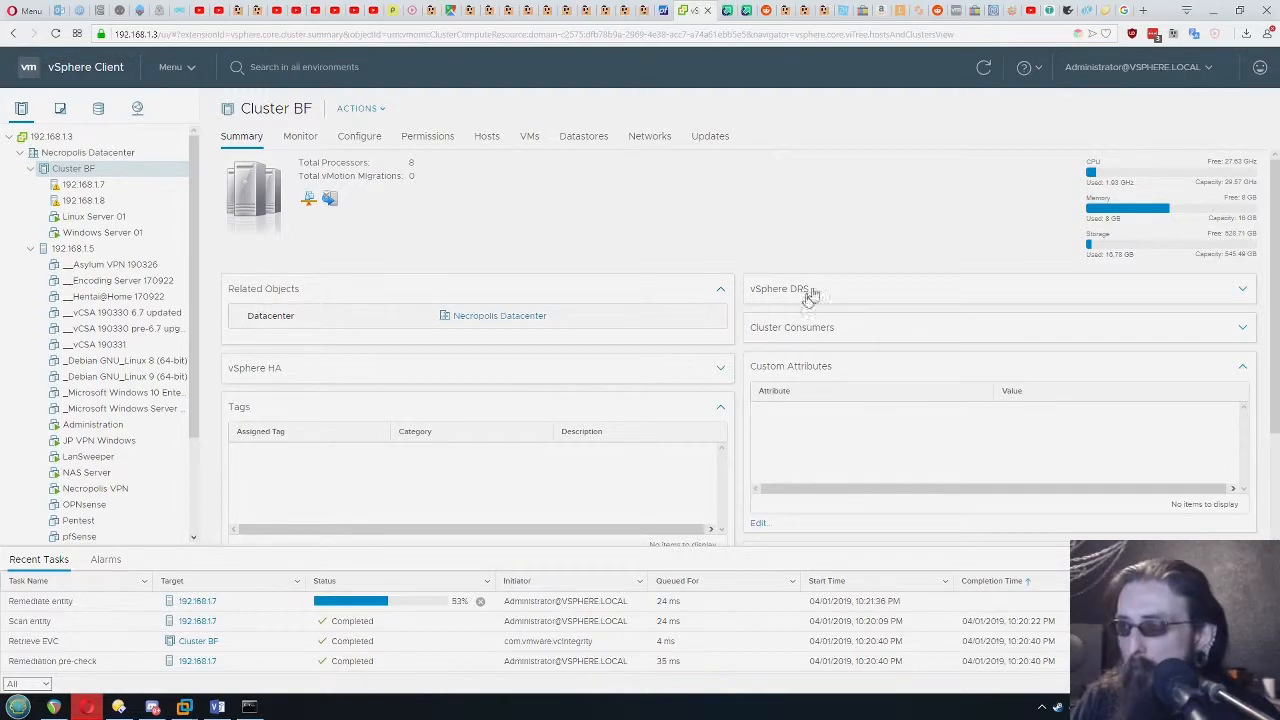
{"action": "left_click", "coordinate": [1244, 288]}
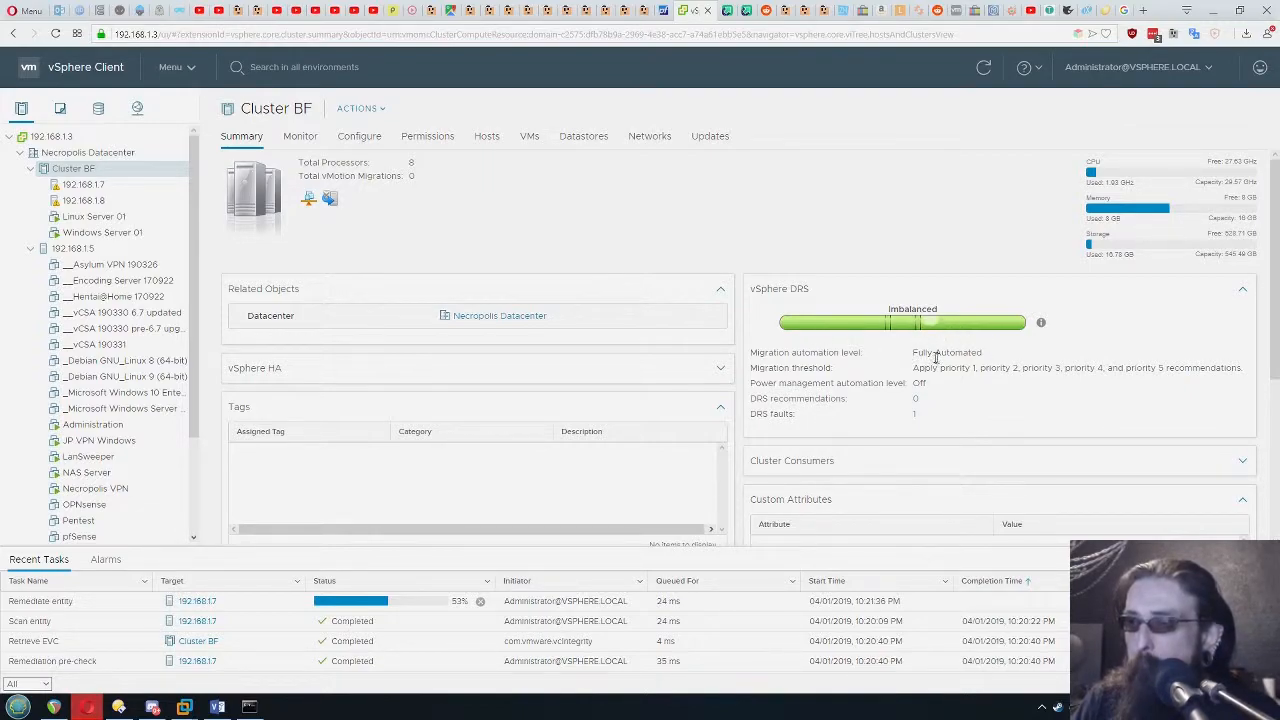
{"action": "left_click_drag", "start_coordinate": [751, 414], "coordinate": [810, 420]}
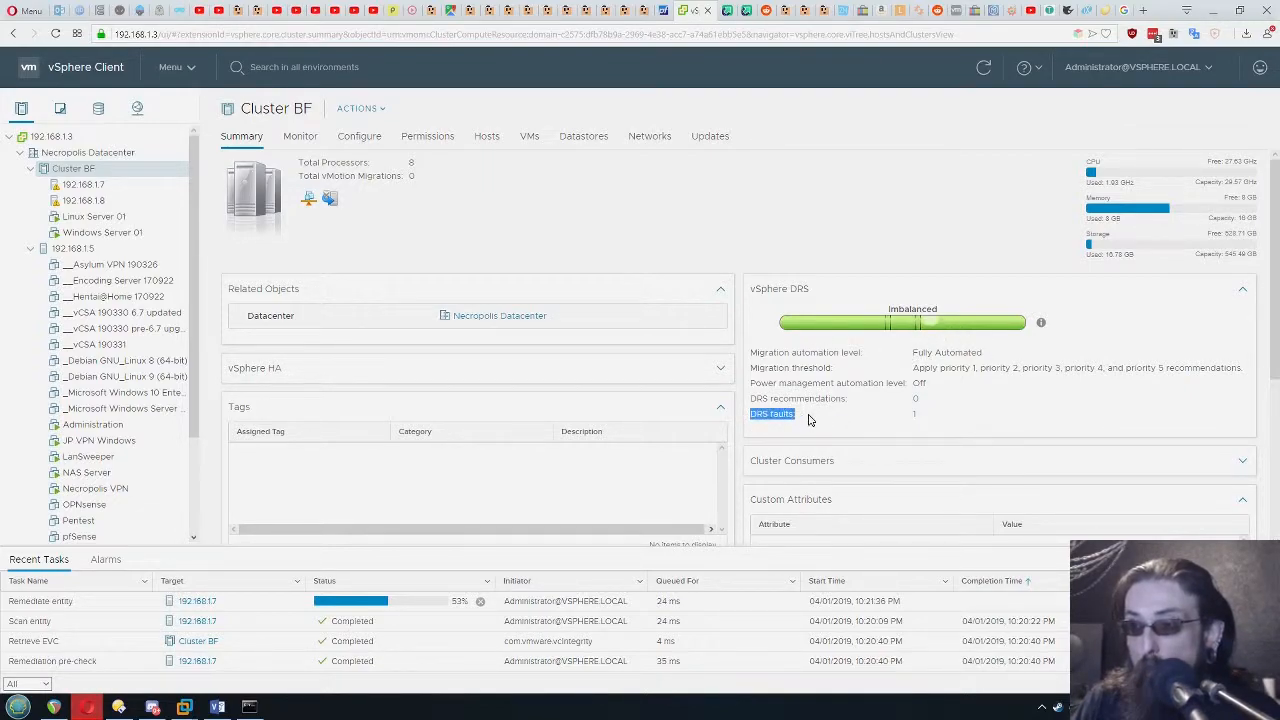
{"action": "left_click", "coordinate": [945, 412]}
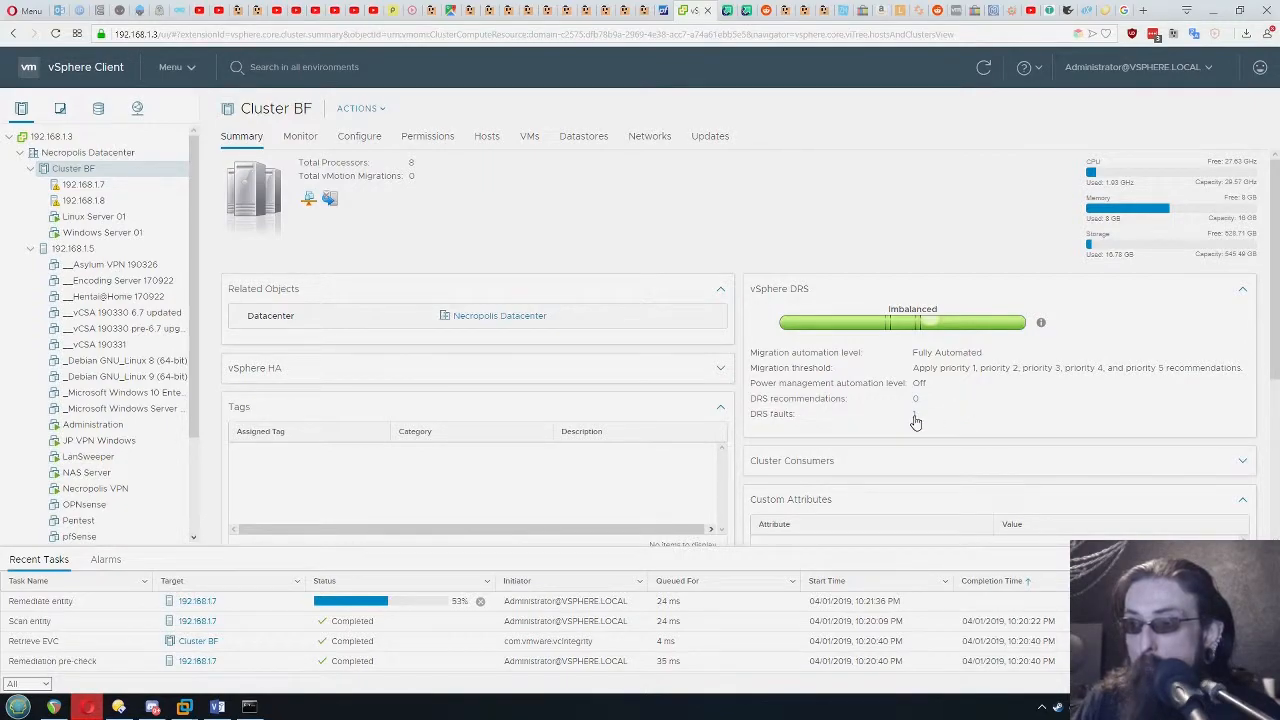
Open Cluster BF's DRS faults and examine the fault details and prevented migration recommendations for host 192.168.1.7
{"action": "left_click", "coordinate": [915, 416]}
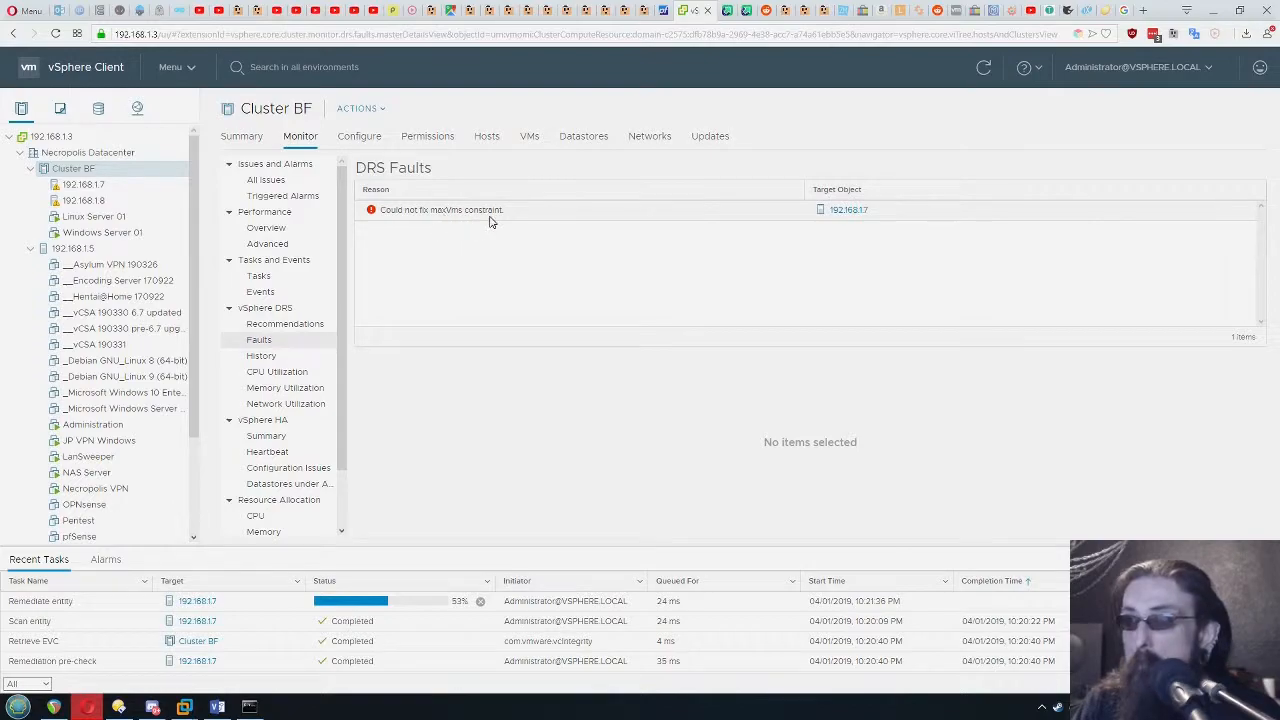
{"action": "left_click", "coordinate": [640, 210]}
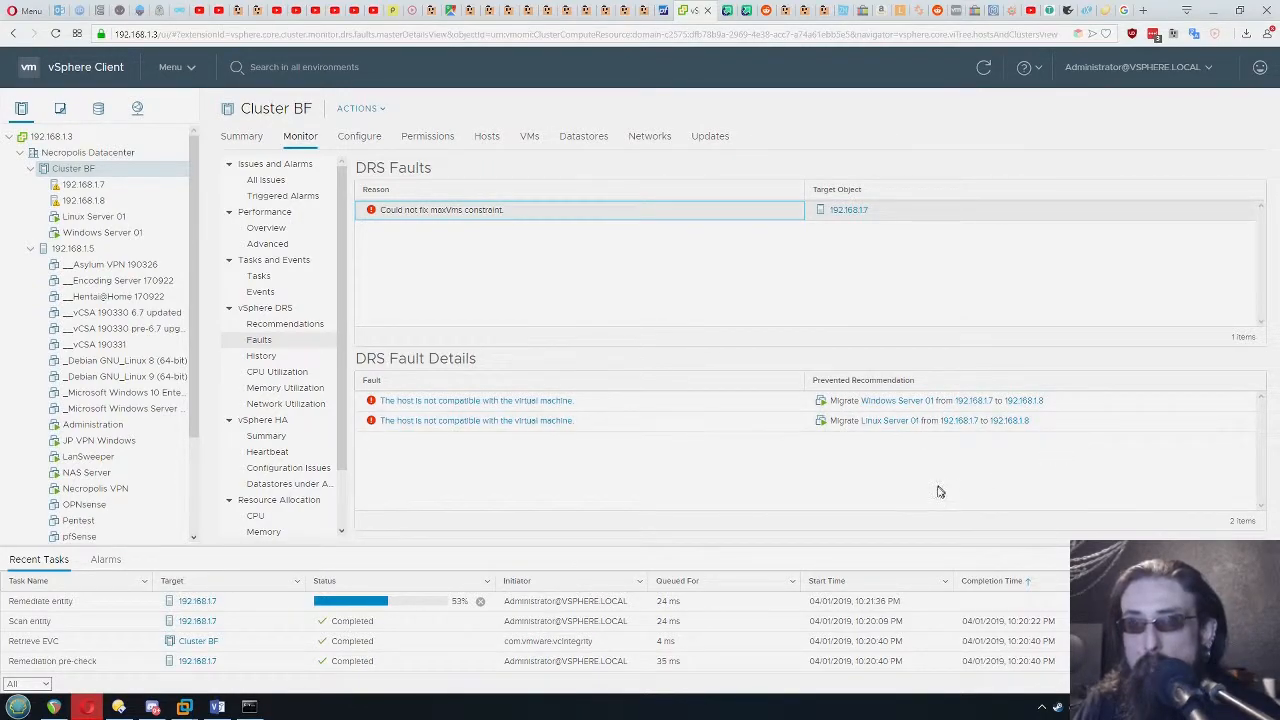
{"action": "left_click", "coordinate": [1183, 423]}
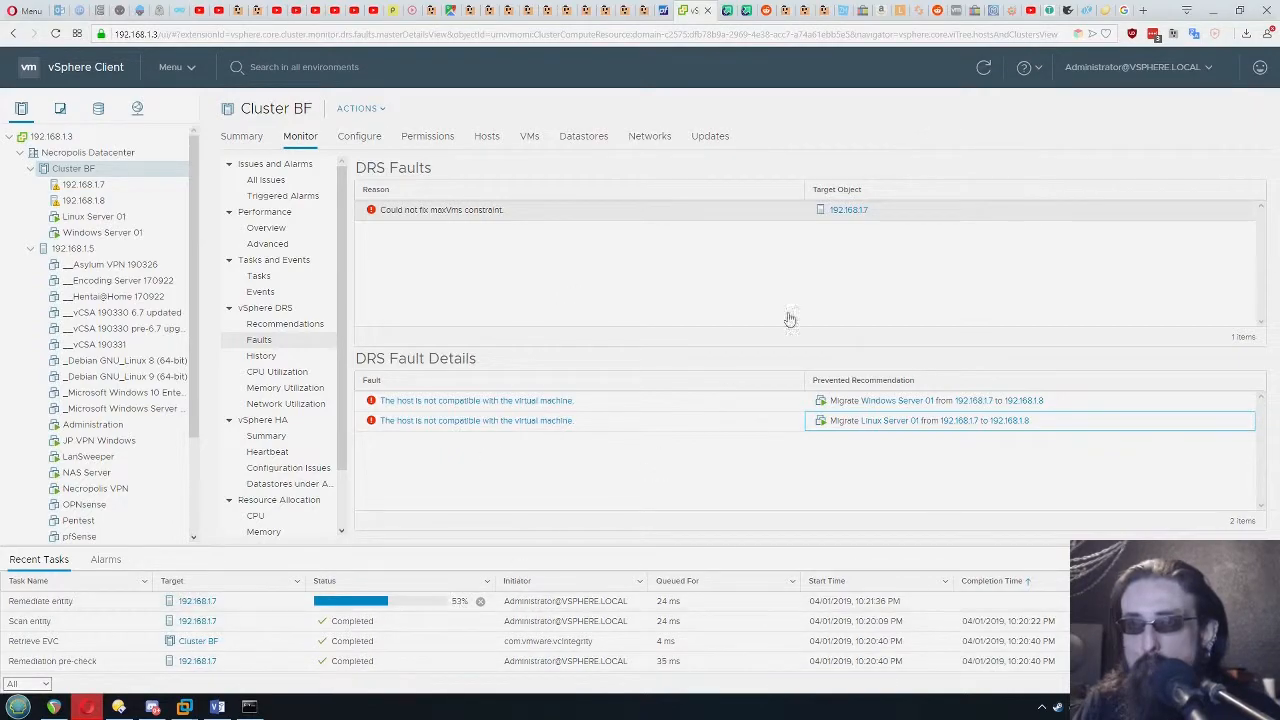
Return to the Cluster BF summary to check the remediation task, and check which host Windows Server 01 and Linux Server 01 run on
{"action": "left_click", "coordinate": [245, 136]}
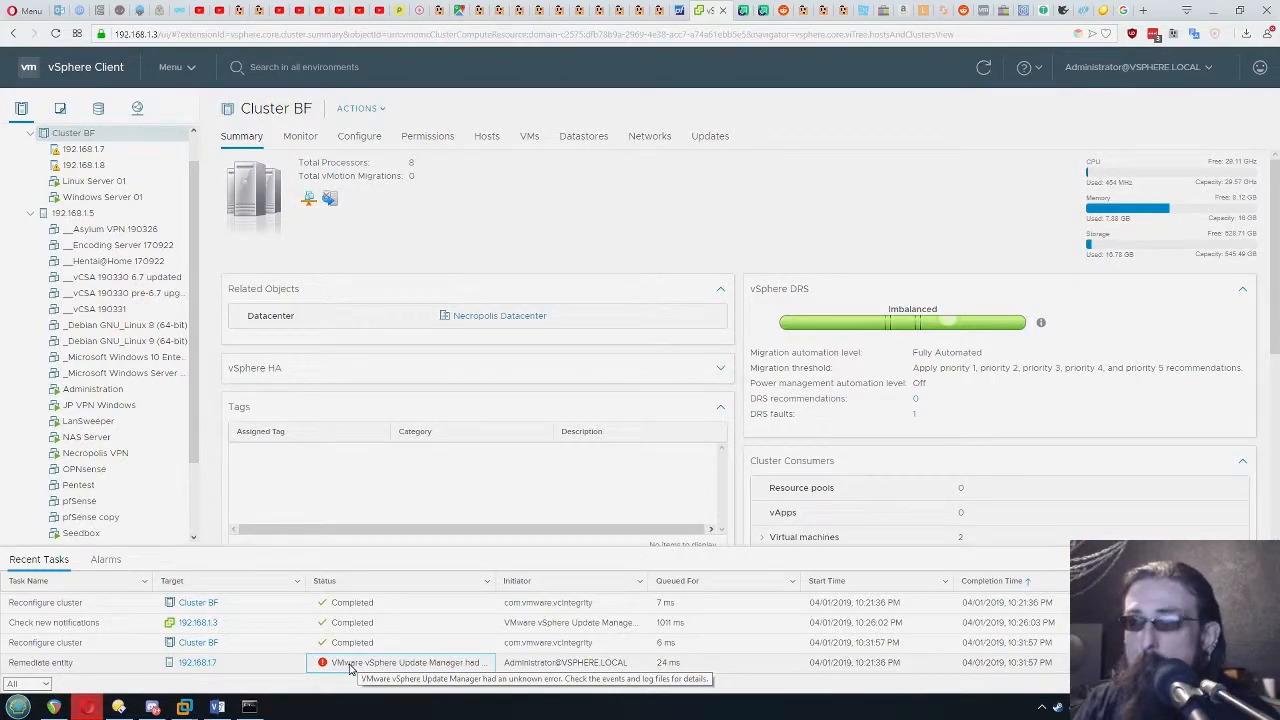
{"action": "left_click", "coordinate": [100, 197]}
{"action": "left_click", "coordinate": [100, 182]}
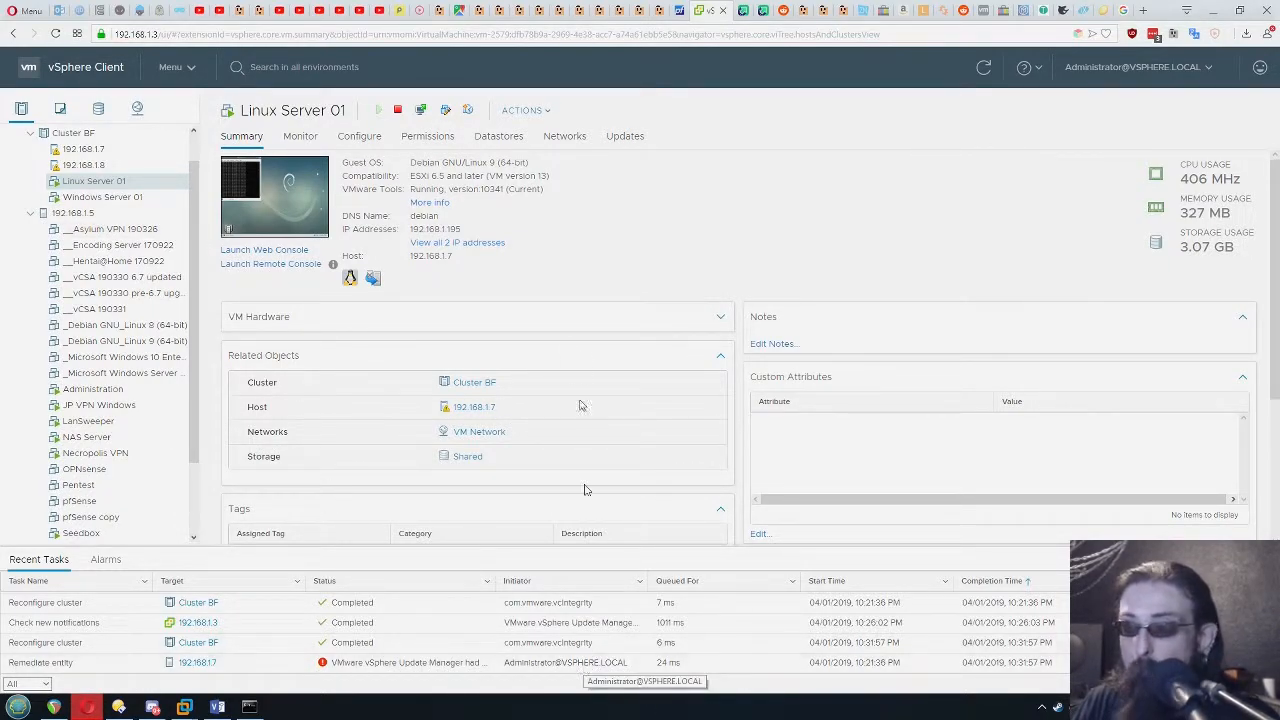
Try to migrate Linux Server 01 to host 192.168.1.8 and read the details of the compatibility issues
{"action": "right_click", "coordinate": [100, 182]}
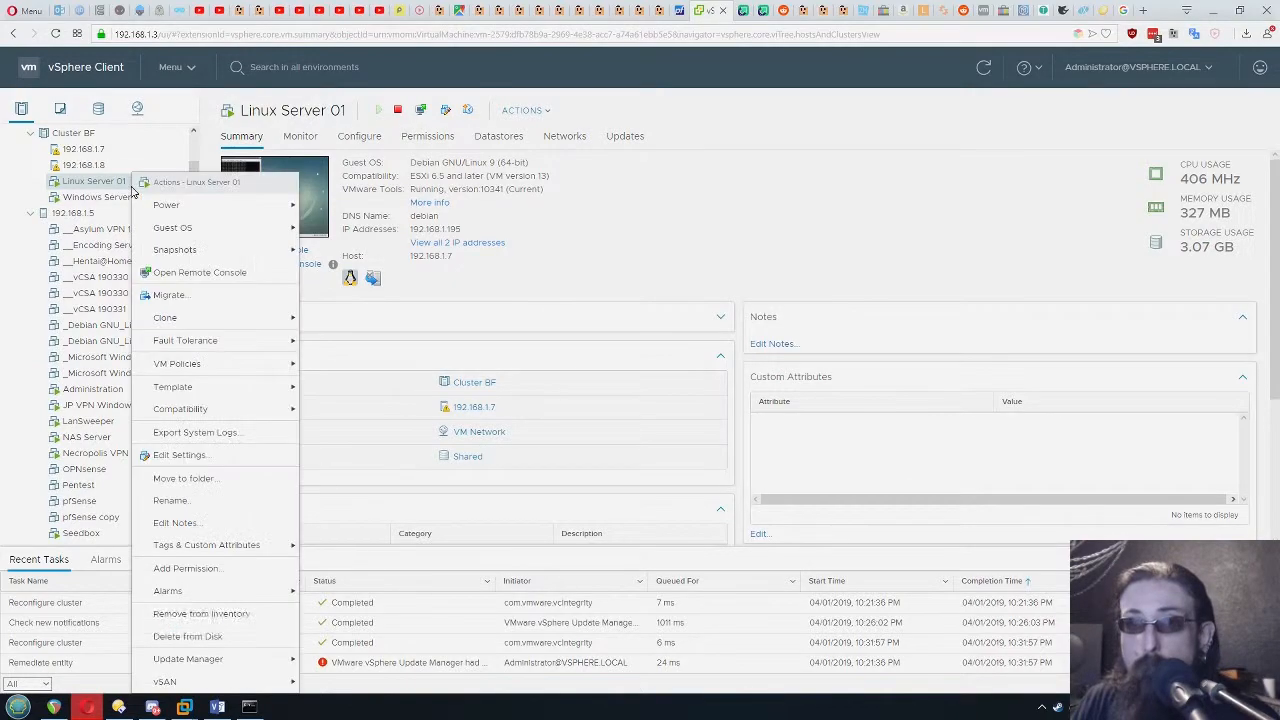
{"action": "left_click", "coordinate": [180, 295]}
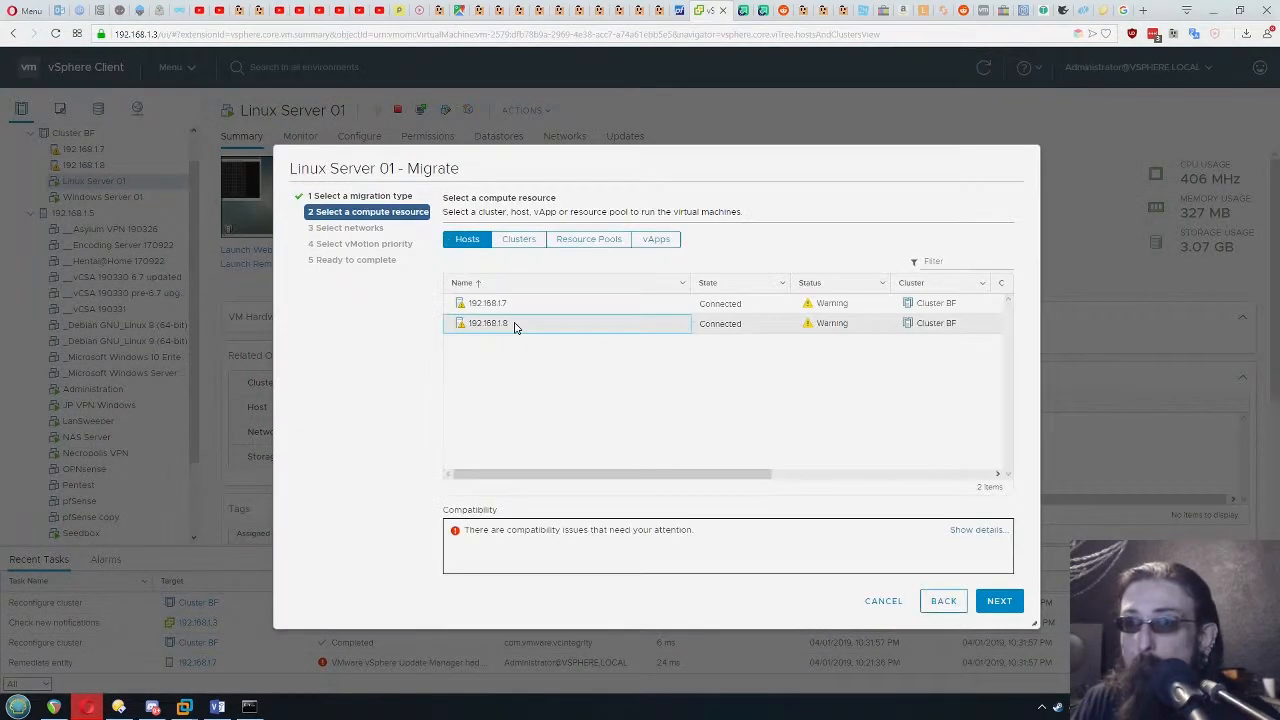
{"action": "left_click", "coordinate": [976, 530]}
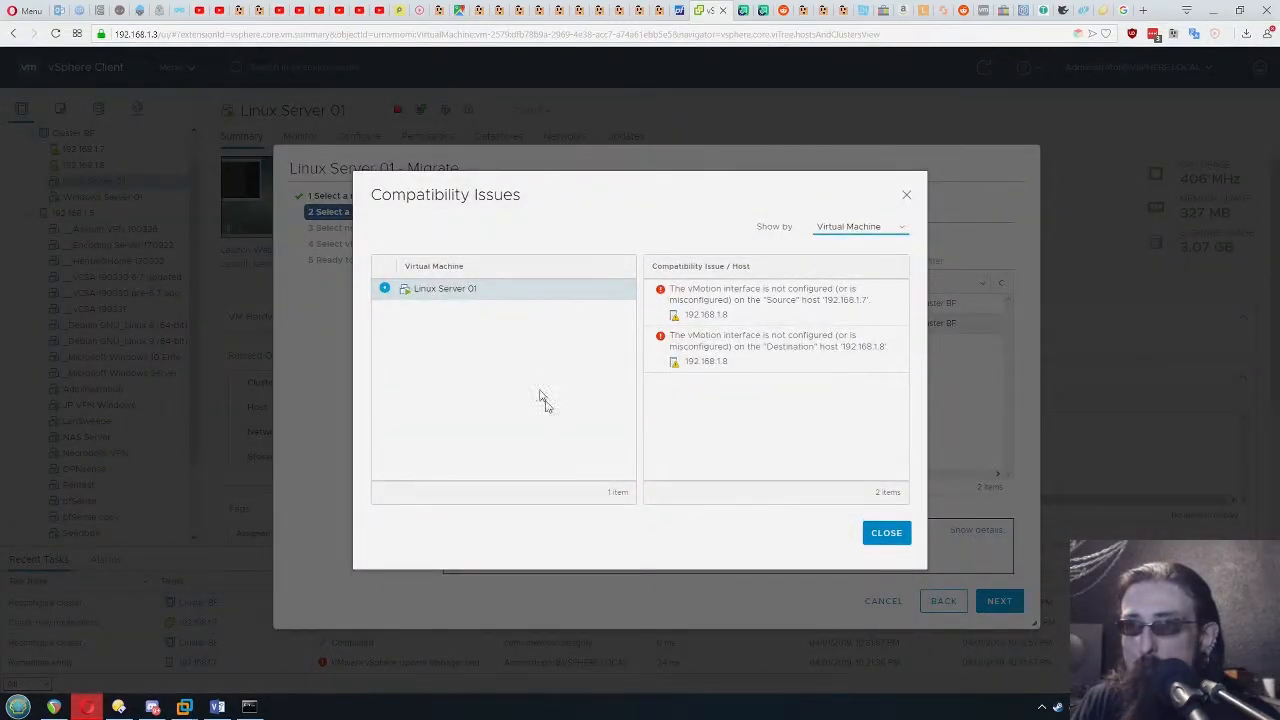
{"action": "mouse_move", "coordinate": [671, 289]}
{"action": "left_mouse_down"}
{"action": "mouse_move", "coordinate": [799, 313]}
{"action": "mouse_move", "coordinate": [669, 289]}
{"action": "left_mouse_up"}
{"action": "left_click", "coordinate": [815, 320]}
{"action": "left_click", "coordinate": [797, 318]}
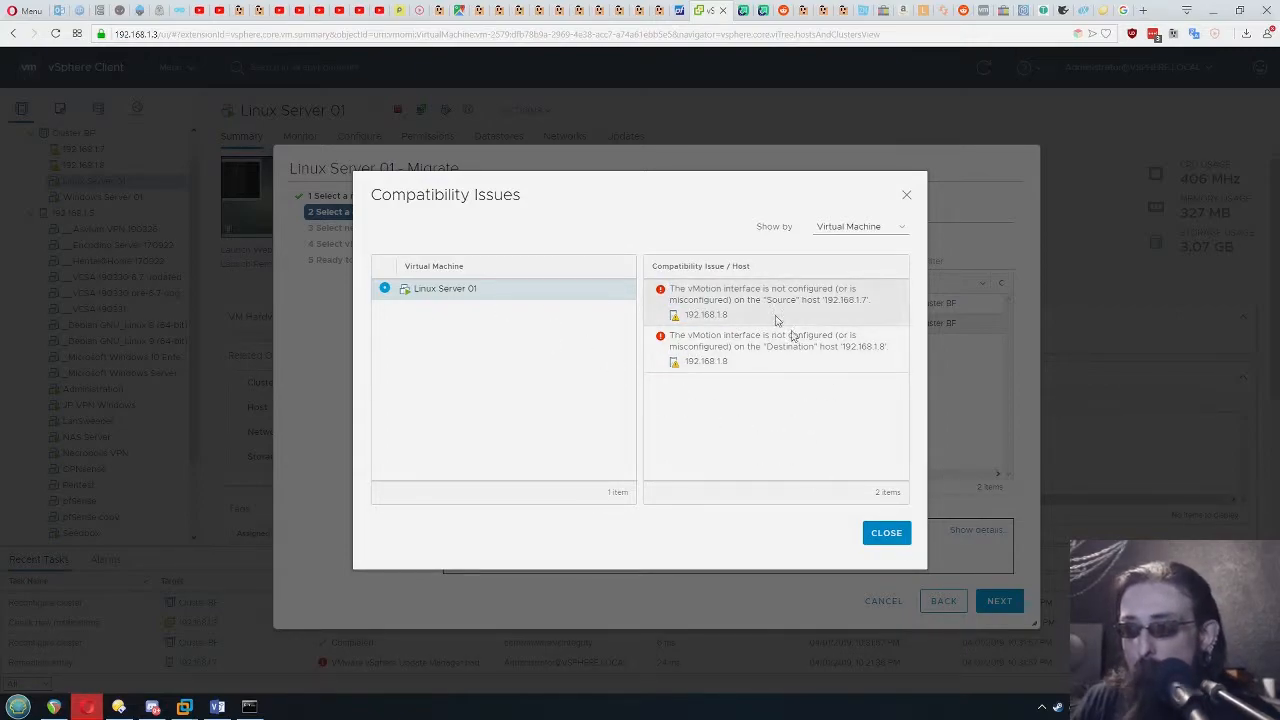
{"action": "left_click", "coordinate": [880, 535]}
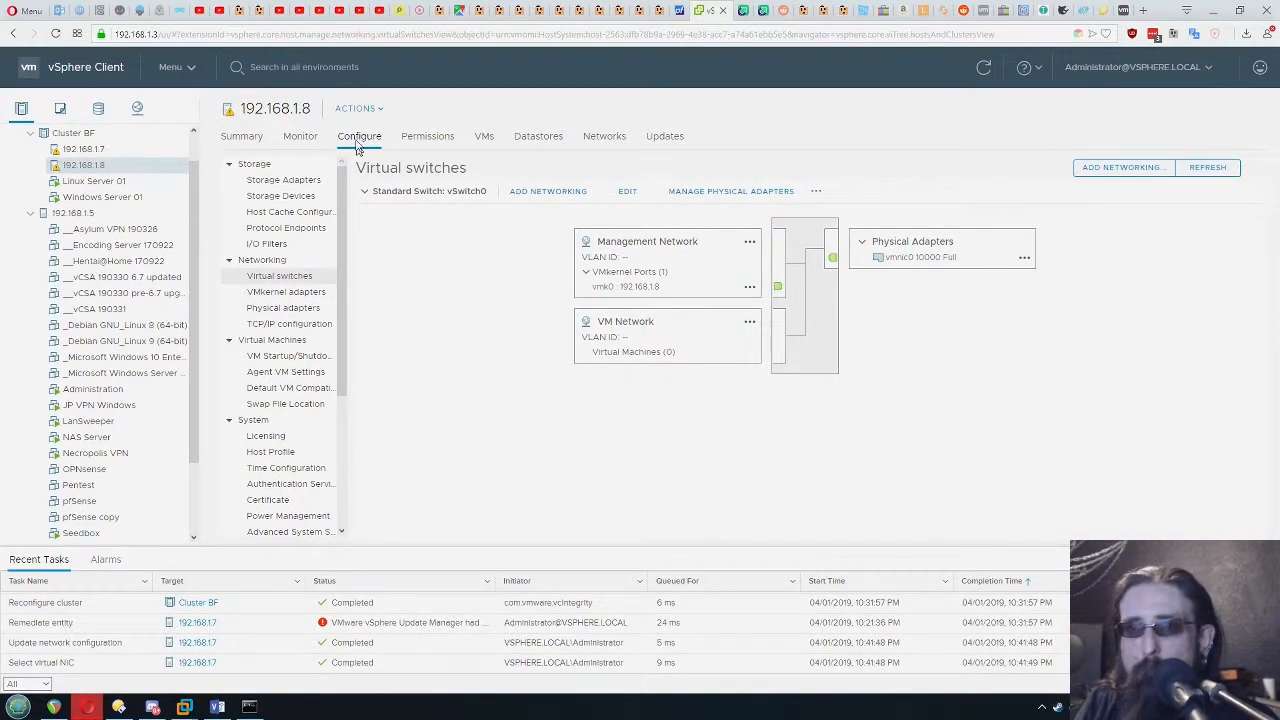
Add a VMkernel network adapter to vSwitch0 on host 192.168.1.8 with the vMotion service enabled and IPv4 settings obtained automatically
{"action": "left_click", "coordinate": [262, 260]}
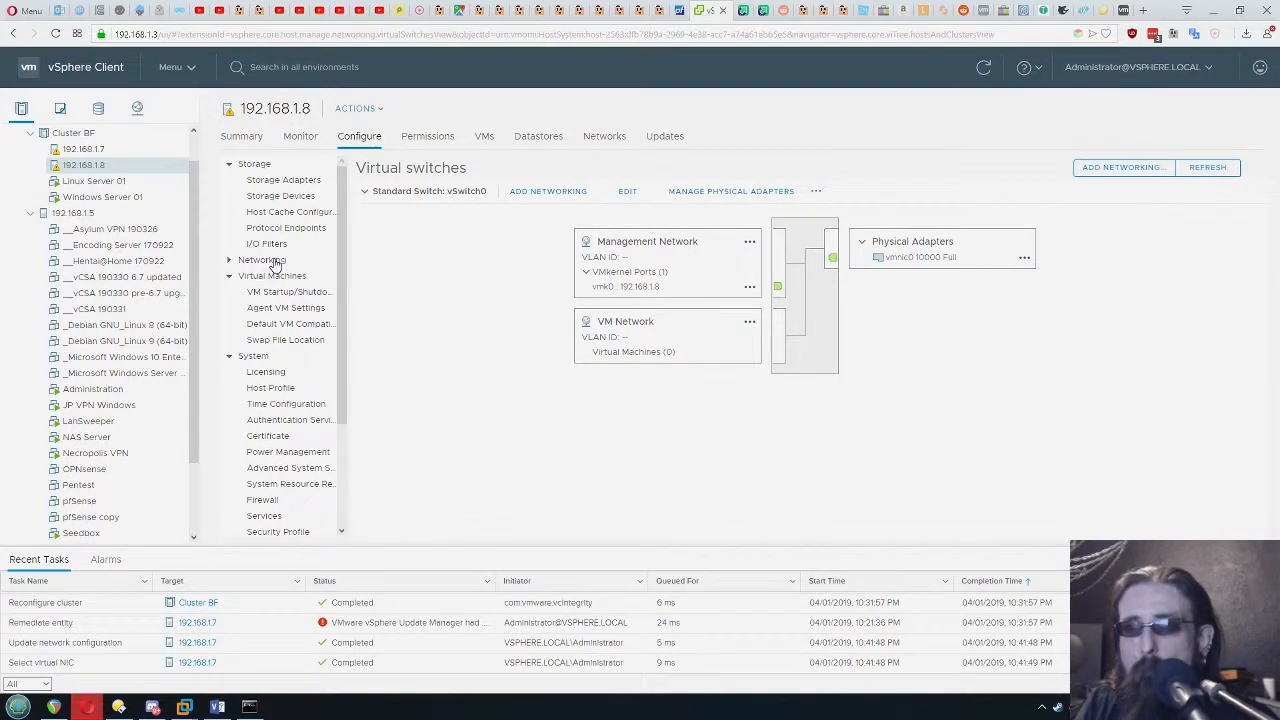
{"action": "left_click", "coordinate": [272, 262]}
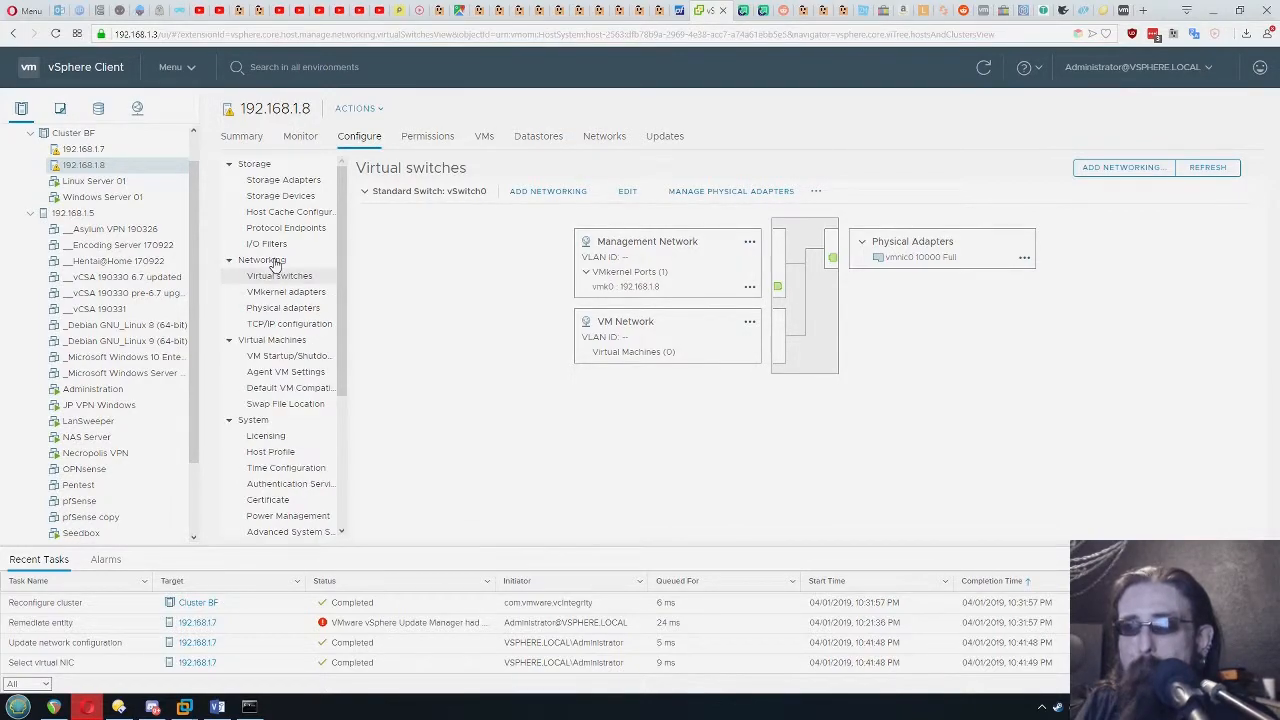
{"action": "left_click", "coordinate": [524, 192]}
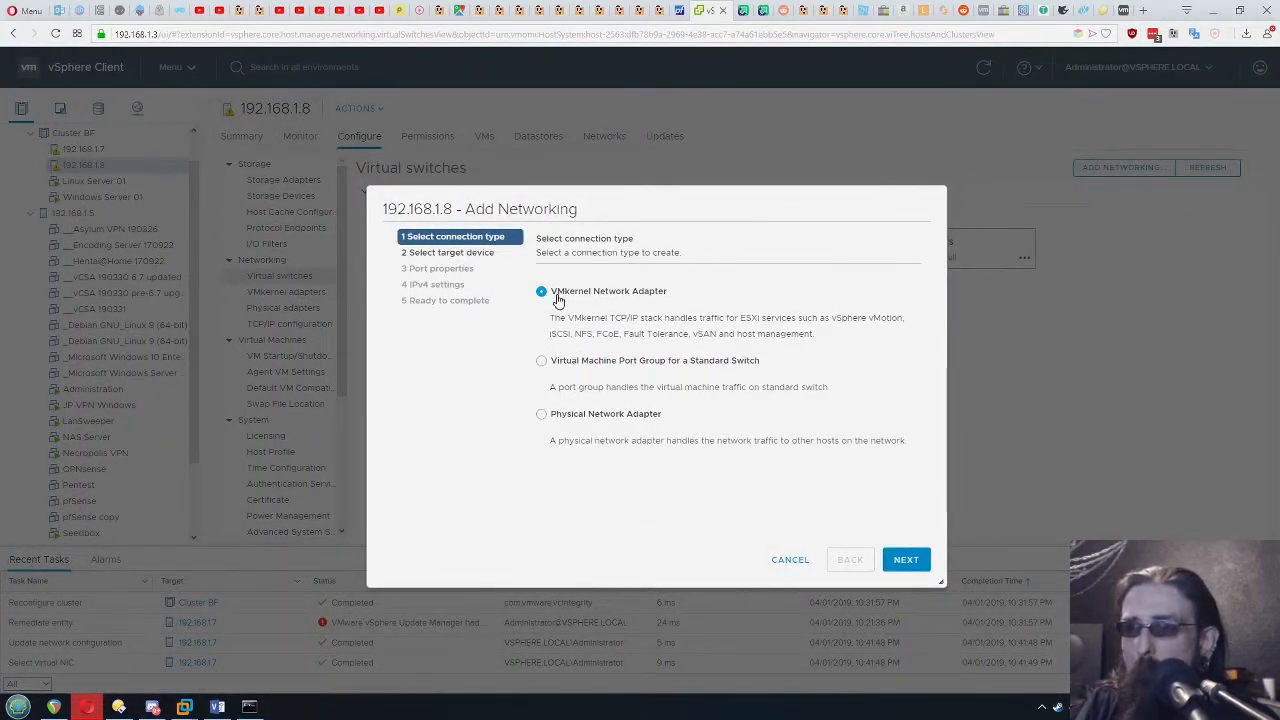
{"action": "left_click", "coordinate": [905, 559]}
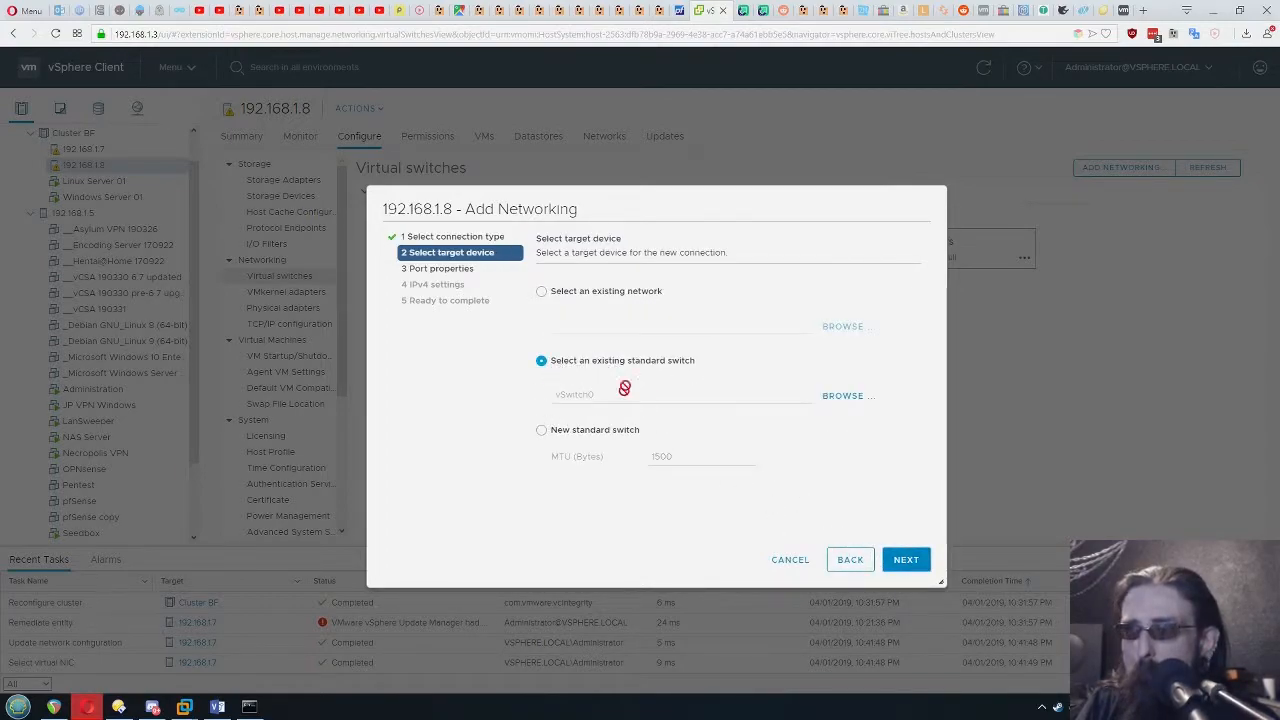
{"action": "left_click", "coordinate": [905, 560]}
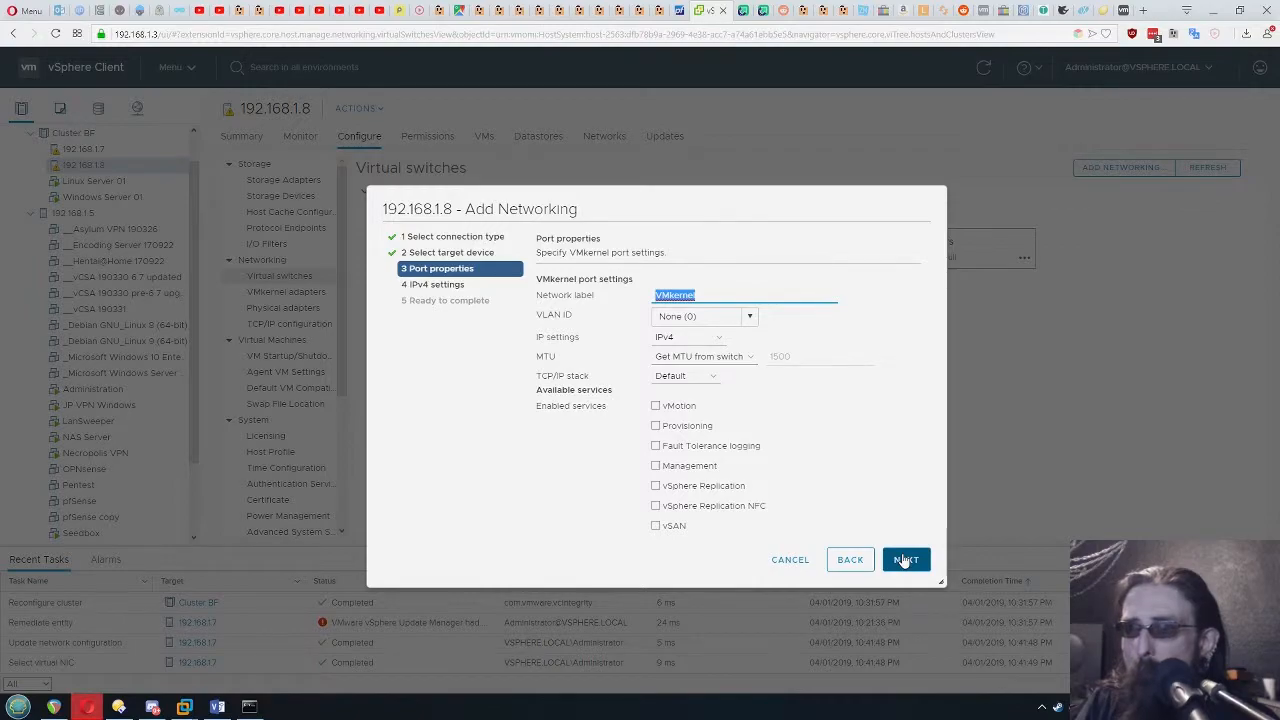
{"action": "left_click", "coordinate": [656, 406]}
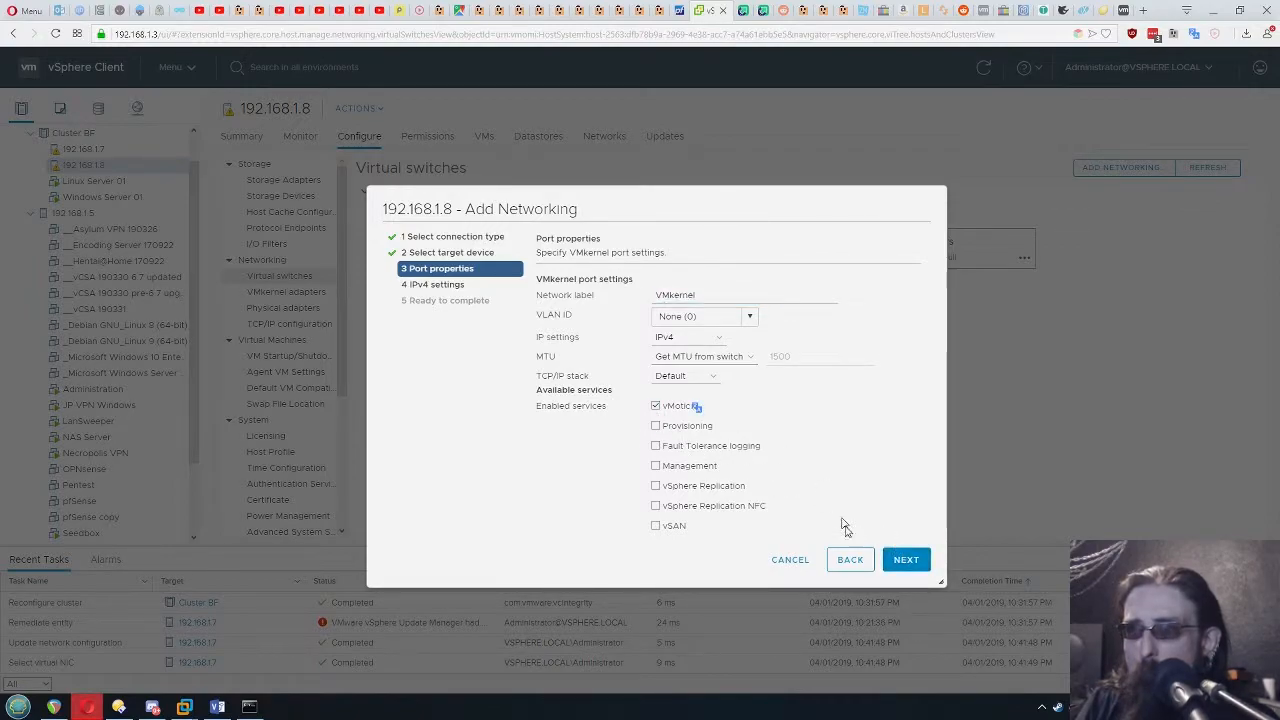
{"action": "left_click", "coordinate": [903, 566]}
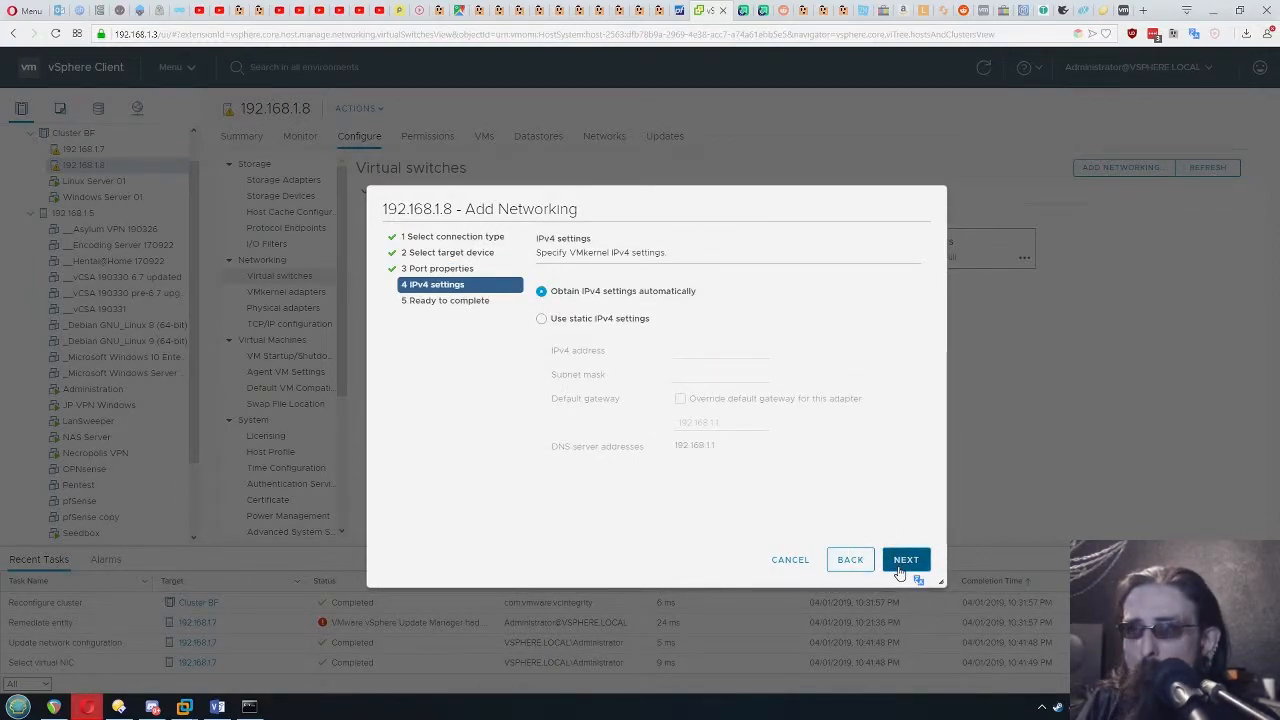
{"action": "left_click", "coordinate": [905, 566]}
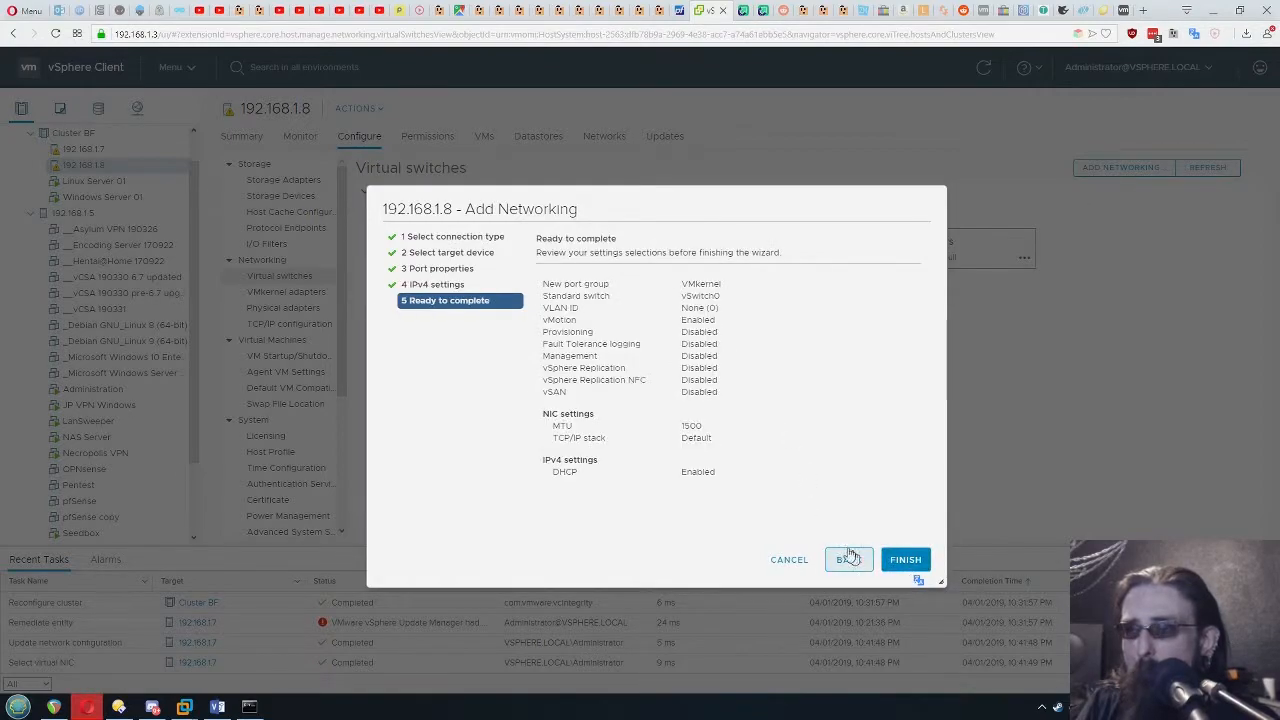
{"action": "left_click", "coordinate": [891, 562]}
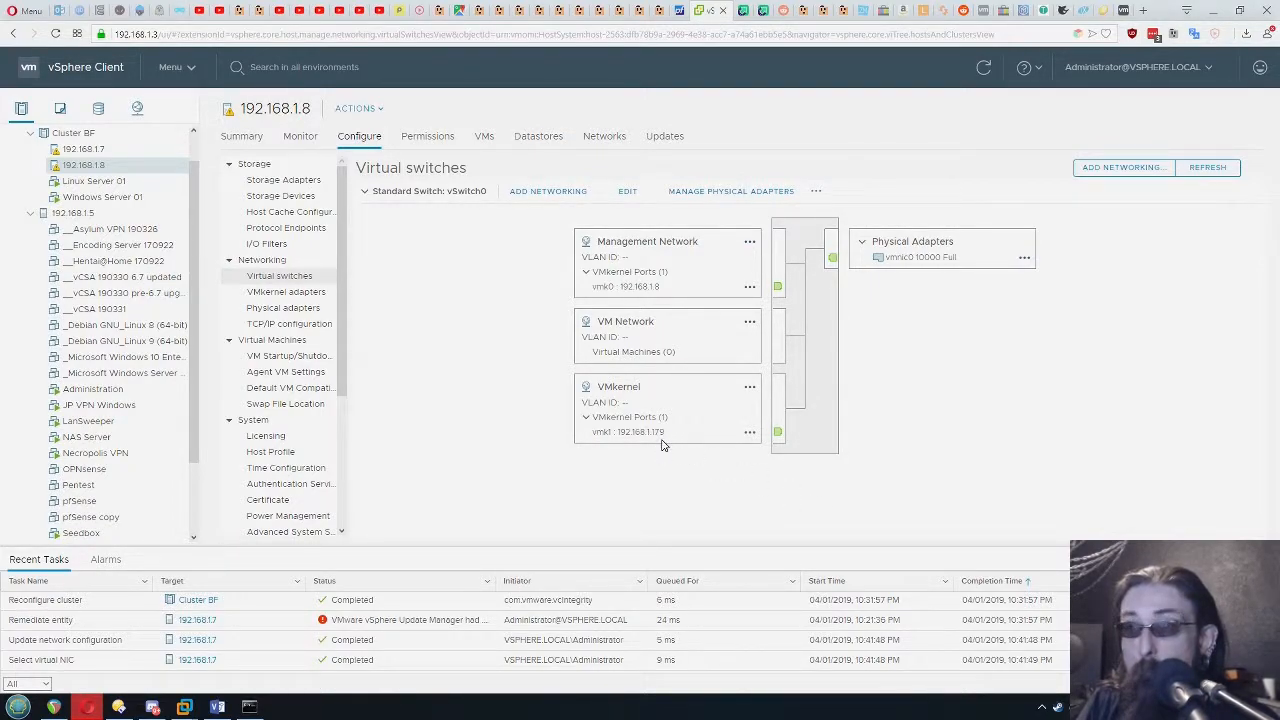
Start a compute-resource-only migration of Linux Server 01 and choose host 192.168.1.8 as the destination
{"action": "right_click", "coordinate": [110, 200]}
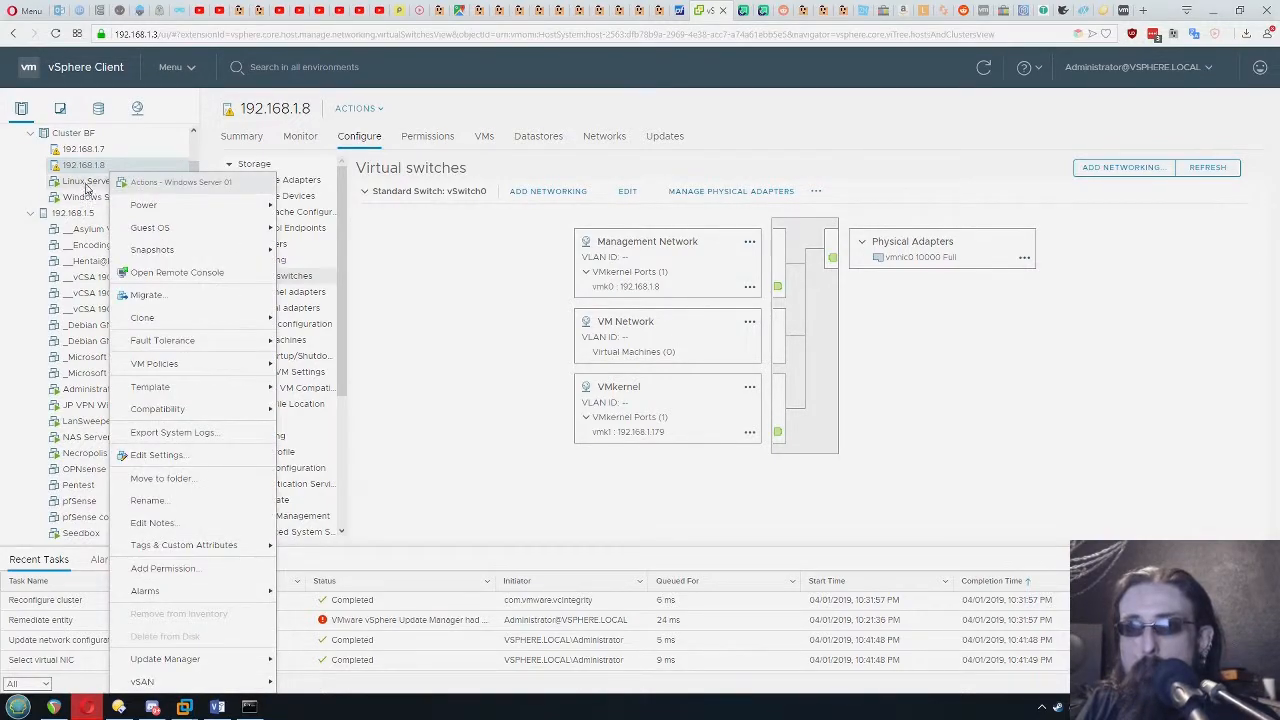
{"action": "right_click", "coordinate": [86, 187]}
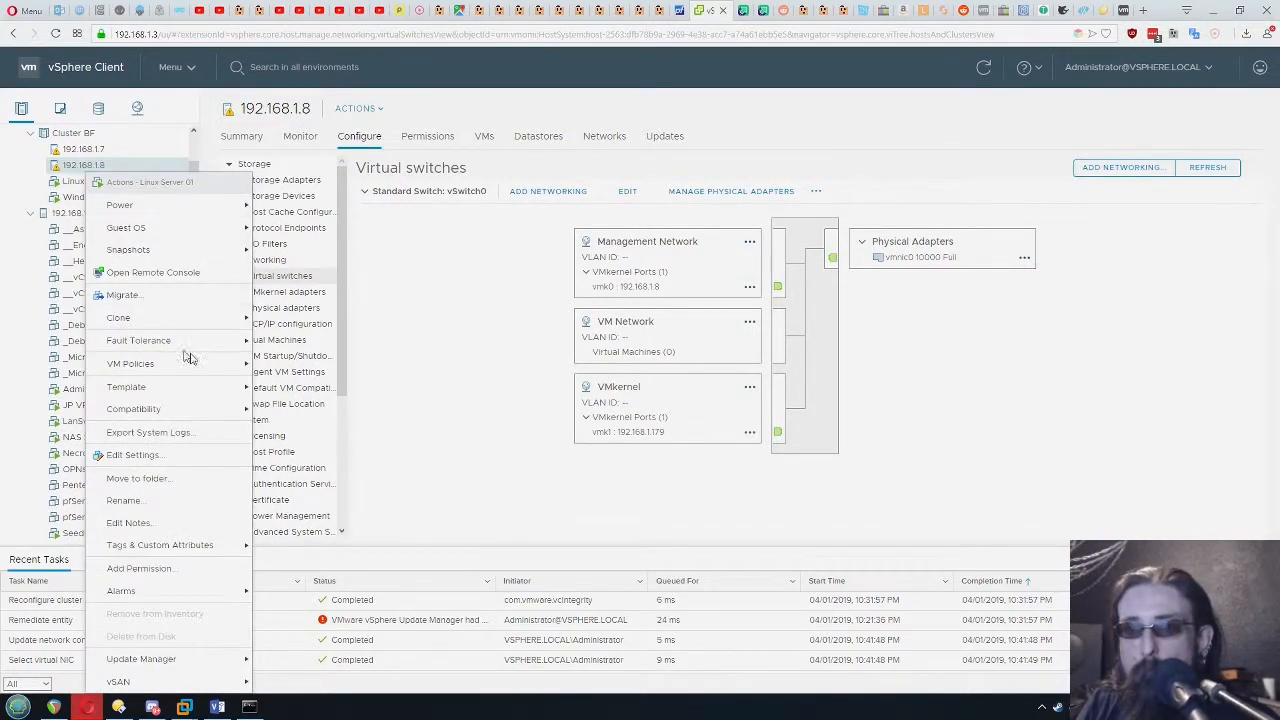
{"action": "left_click", "coordinate": [148, 300]}
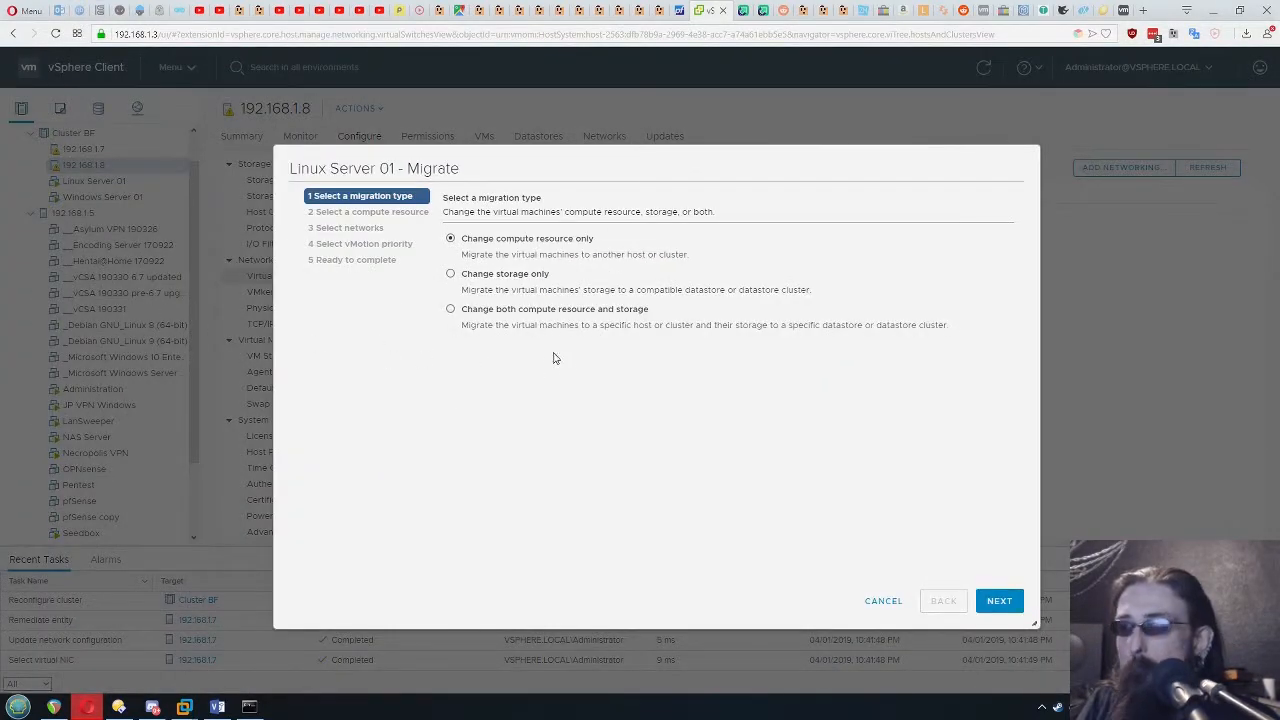
{"action": "left_click", "coordinate": [999, 601]}
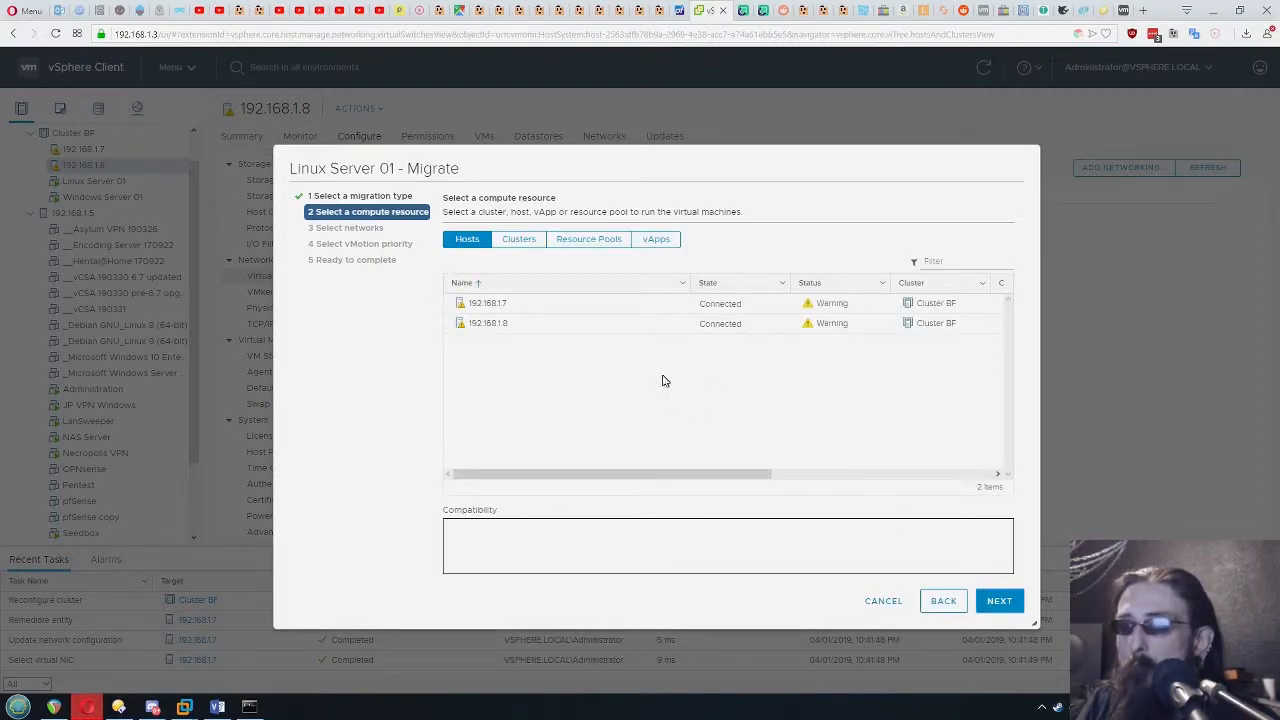
{"action": "left_click", "coordinate": [574, 329]}
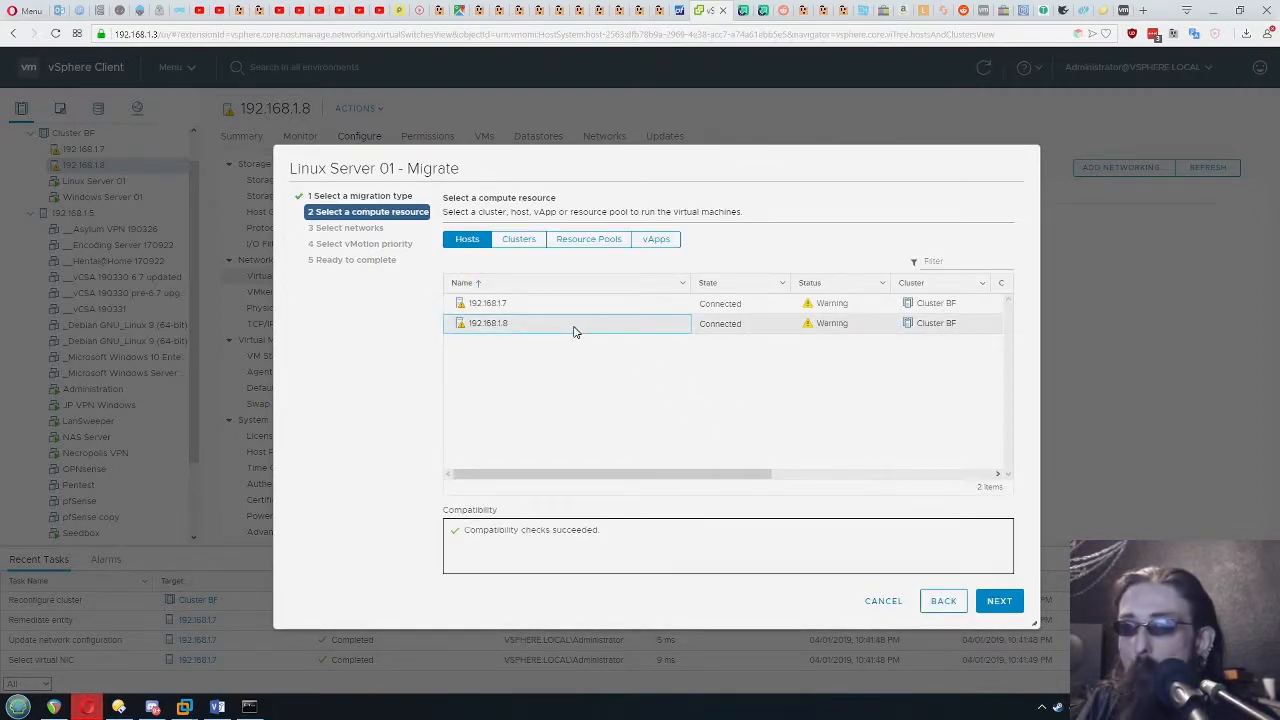
{"action": "left_click", "coordinate": [549, 306]}
{"action": "left_click", "coordinate": [558, 324]}
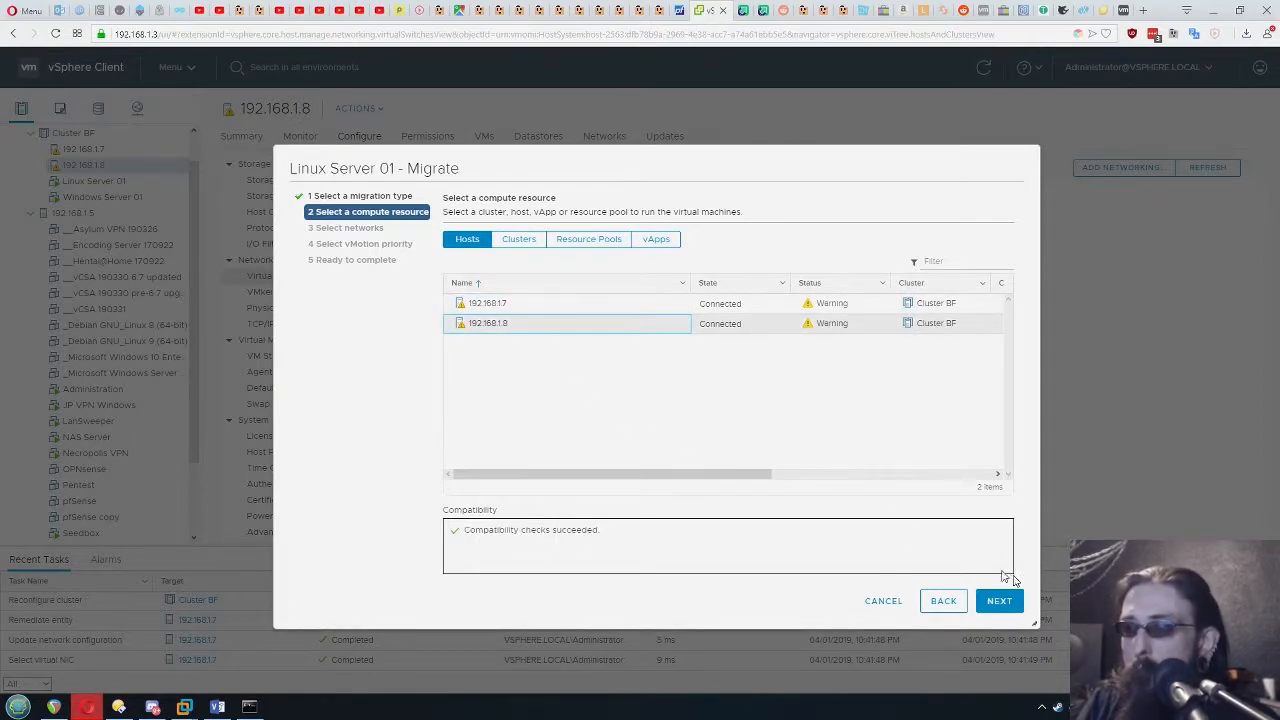
{"action": "left_click", "coordinate": [1001, 604]}
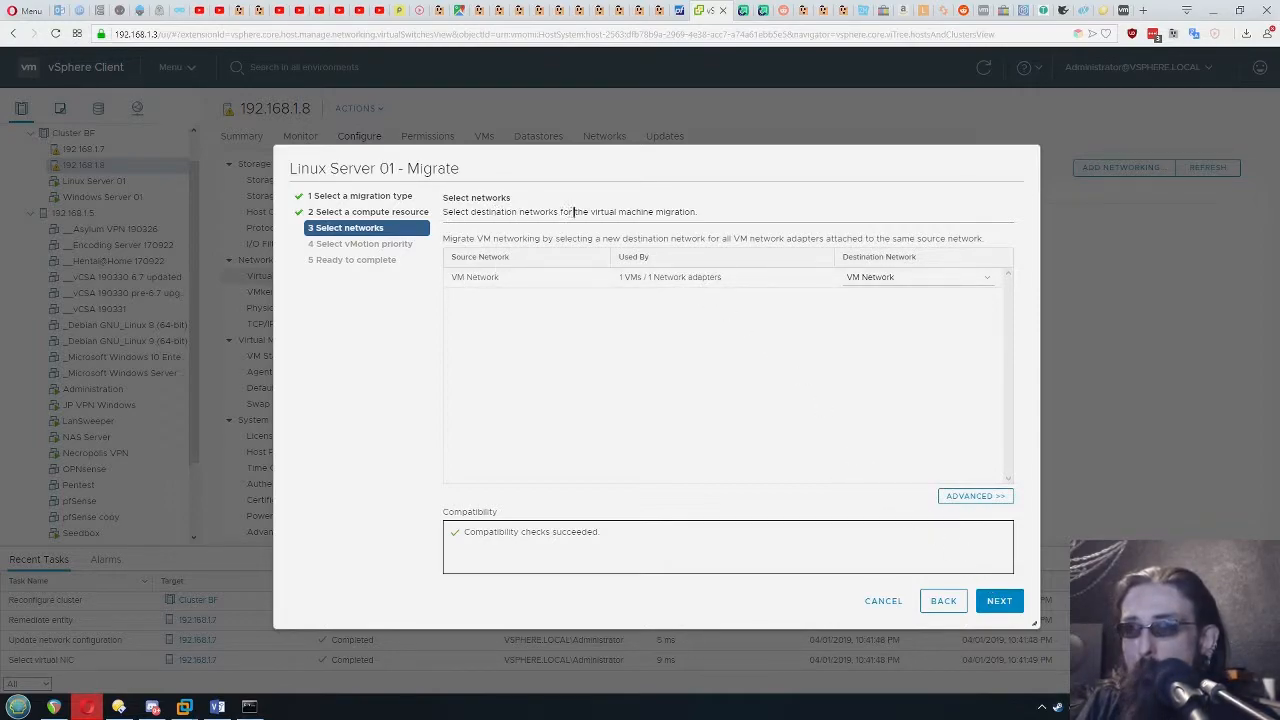
Finish migrating Linux Server 01 to host 192.168.1.8, keeping VM Network as the destination network and scheduling vMotion with high priority
{"action": "left_click", "coordinate": [912, 279]}
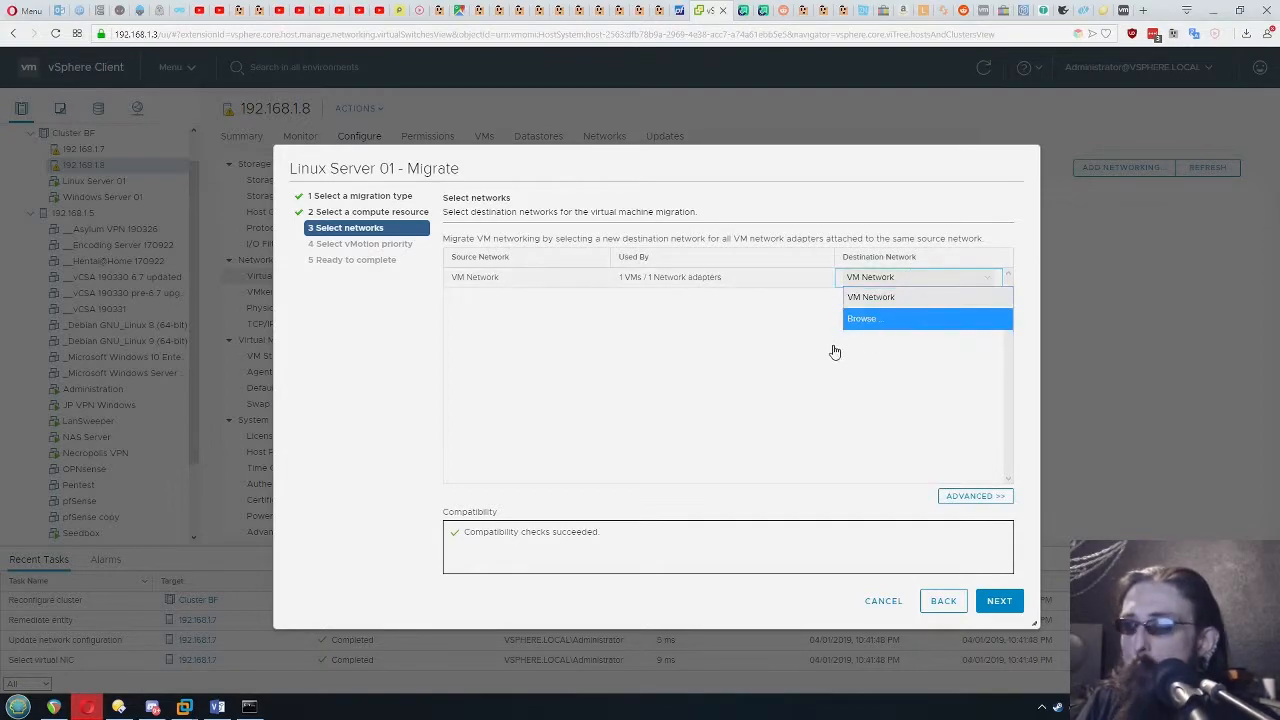
{"action": "left_click", "coordinate": [886, 322]}
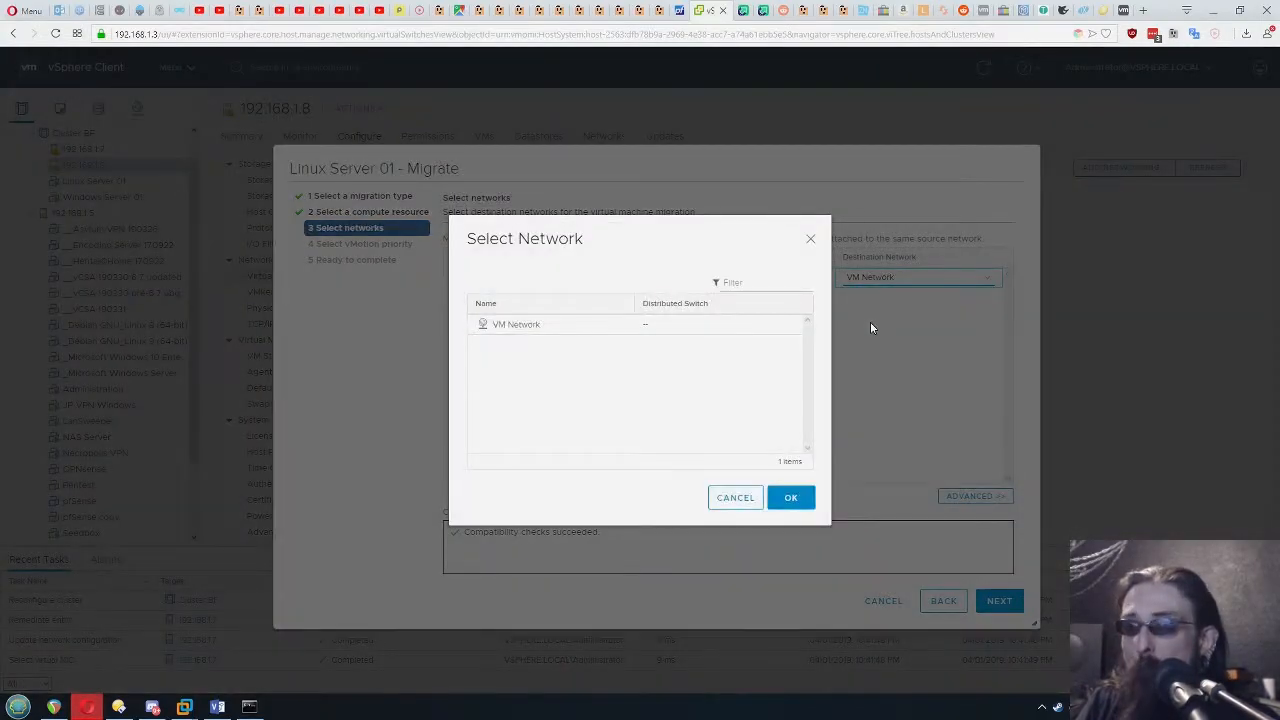
{"action": "left_click", "coordinate": [733, 500]}
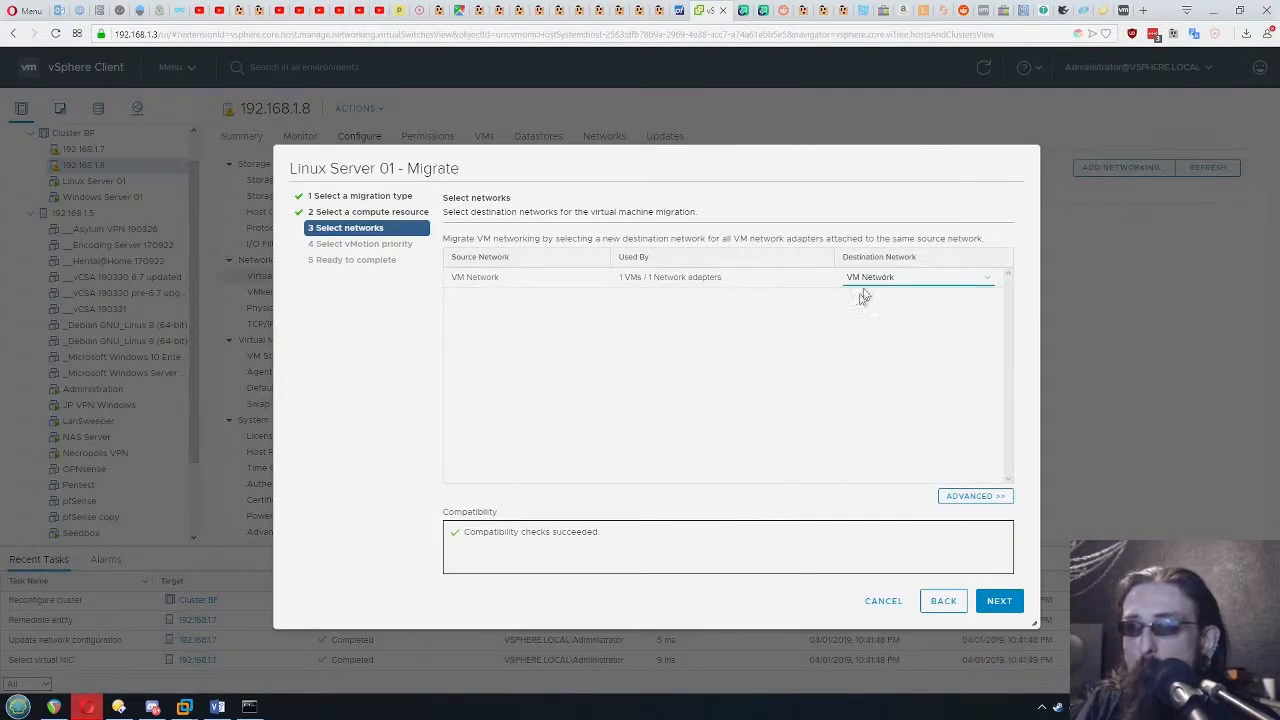
{"action": "left_click", "coordinate": [996, 604]}
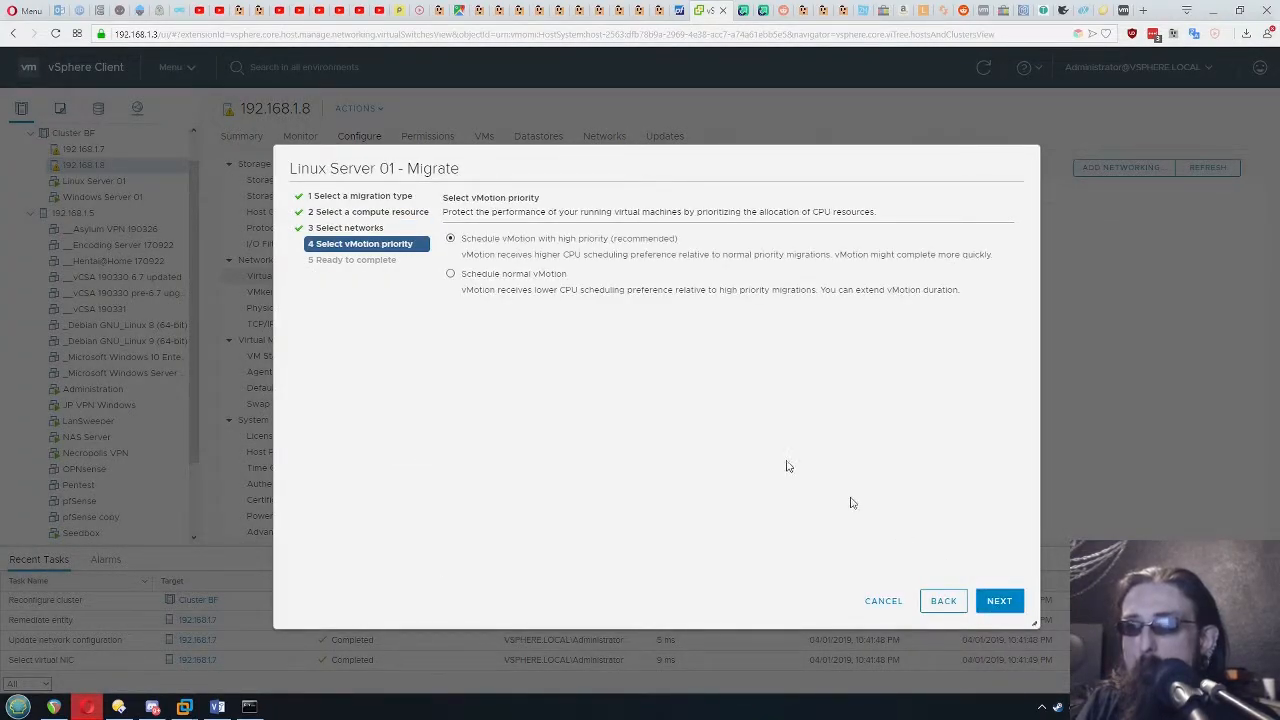
{"action": "left_click", "coordinate": [1000, 603]}
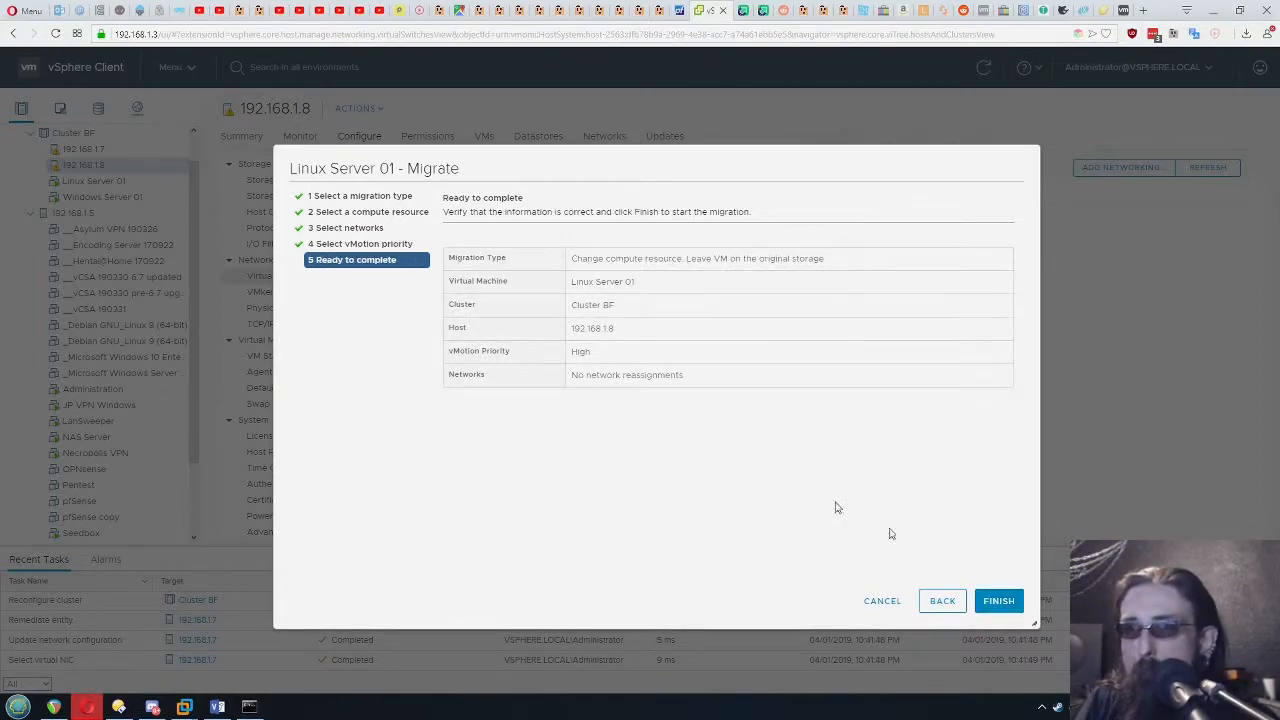
{"action": "left_click_drag", "start_coordinate": [622, 330], "coordinate": [572, 328]}
{"action": "left_click", "coordinate": [664, 341]}
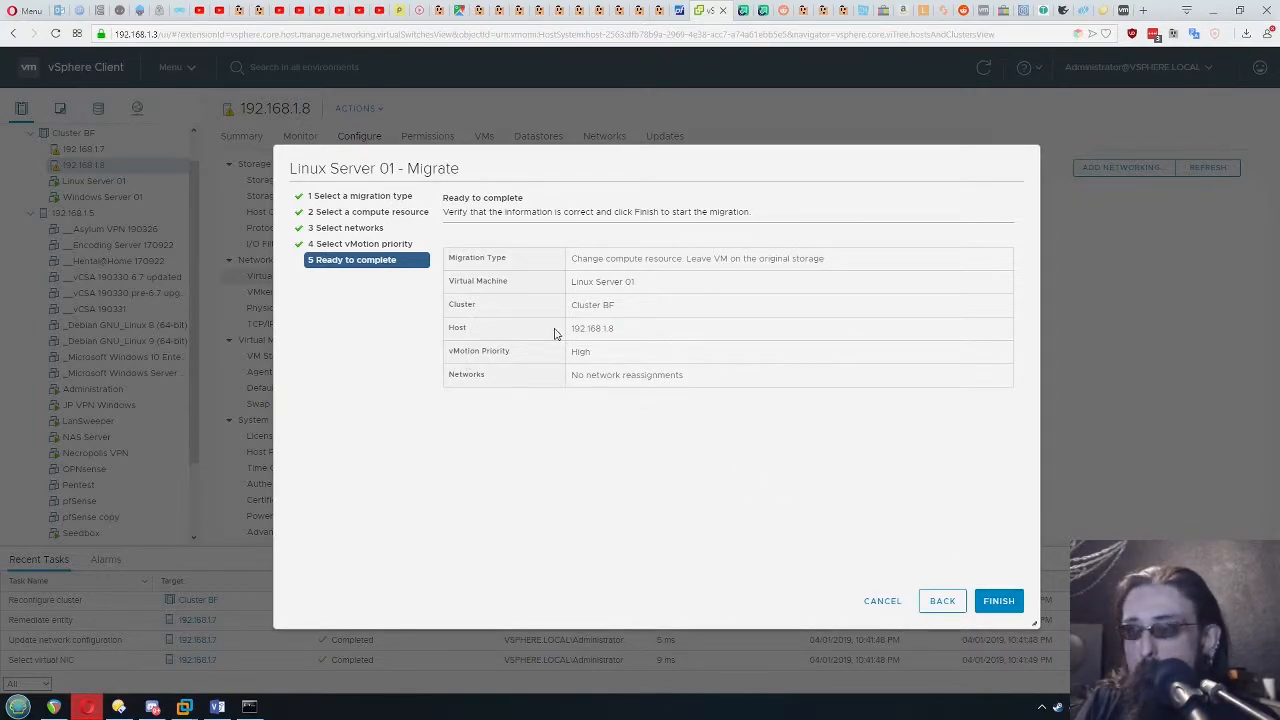
{"action": "left_click", "coordinate": [999, 600]}
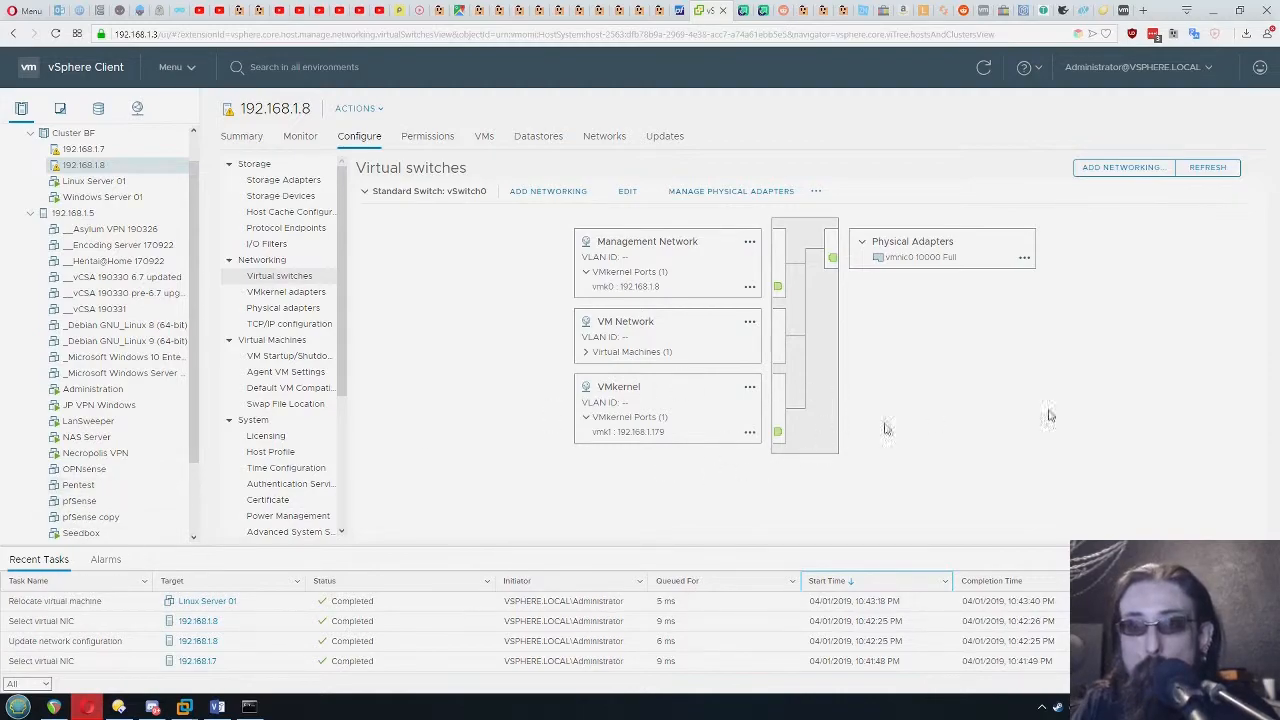
Check which hosts Linux Server 01 and Windows Server 01 run on, and switch to VMware Workstation to examine Linux Server 01's continuous ping
{"action": "left_click", "coordinate": [121, 183]}
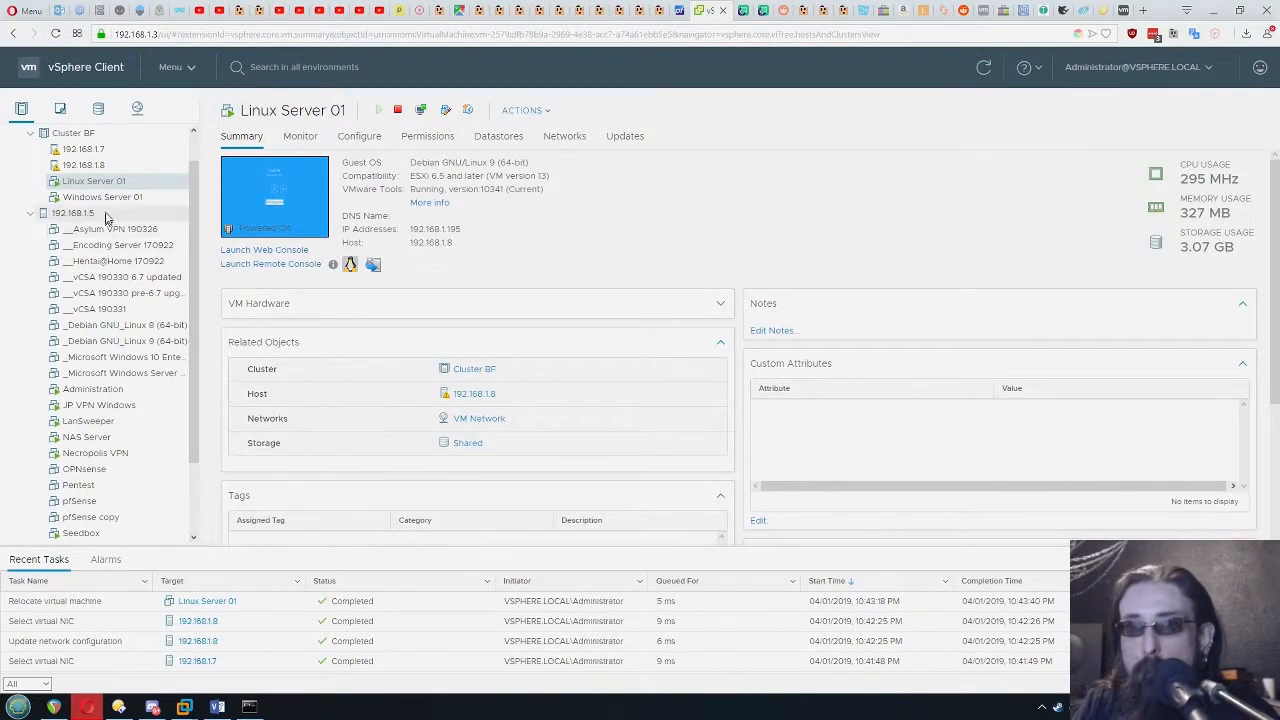
{"action": "left_click", "coordinate": [110, 197]}
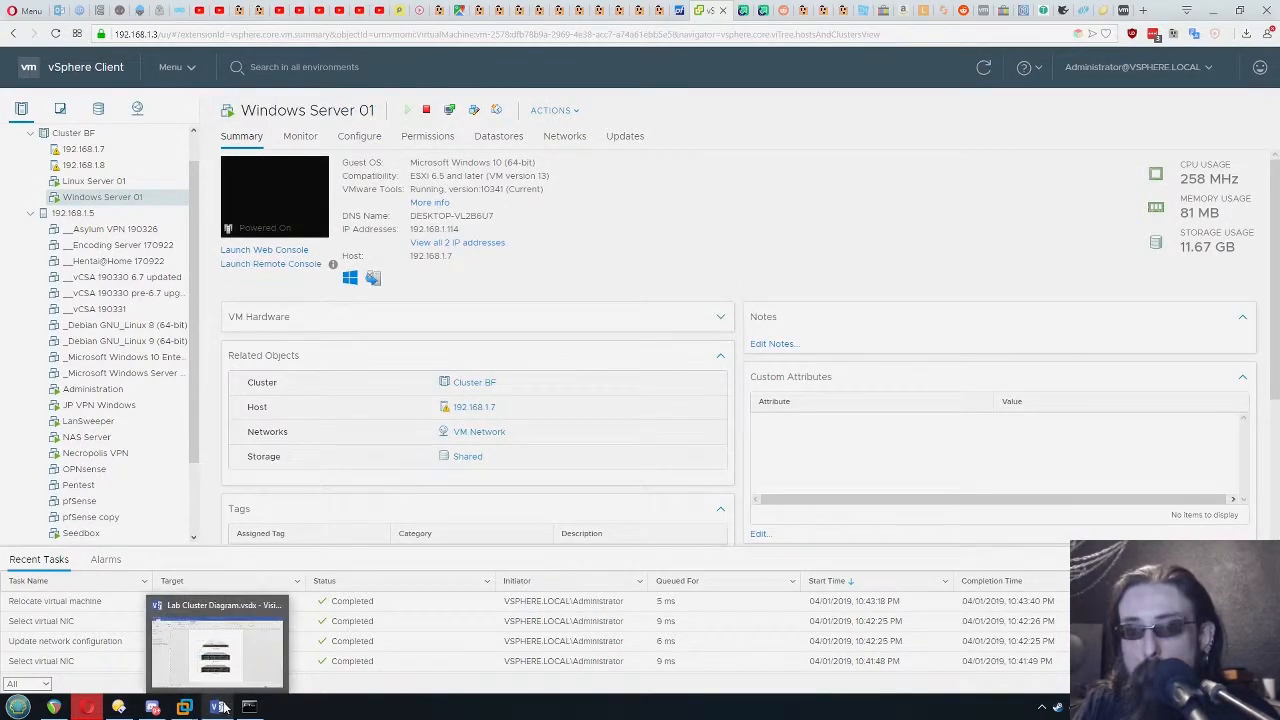
{"action": "left_click", "coordinate": [184, 707]}
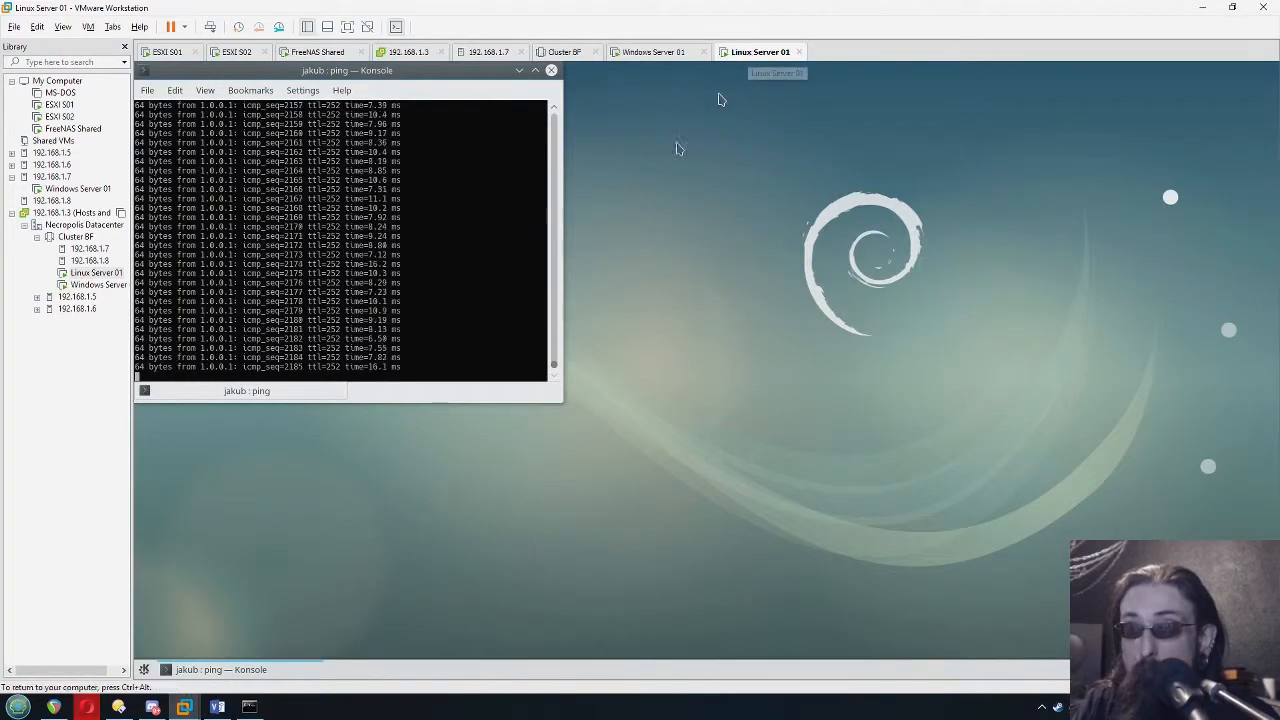
{"action": "left_click", "coordinate": [757, 225]}
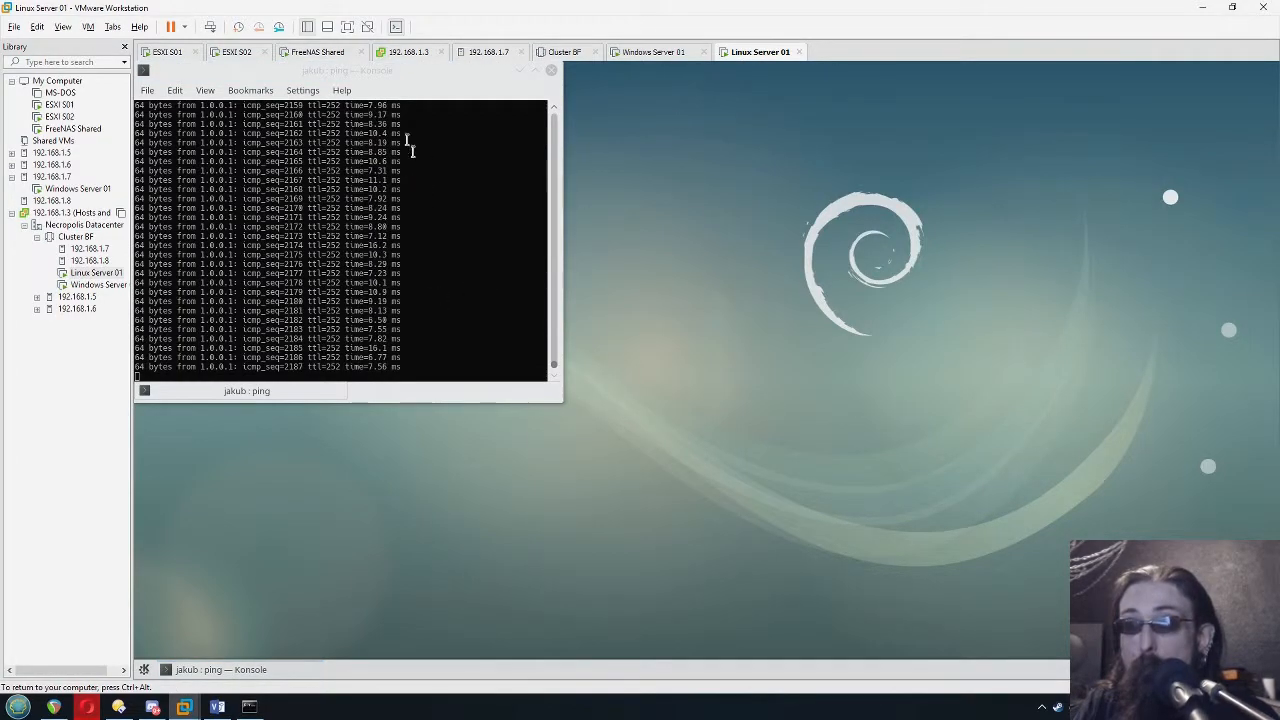
{"action": "left_click", "coordinate": [393, 95]}
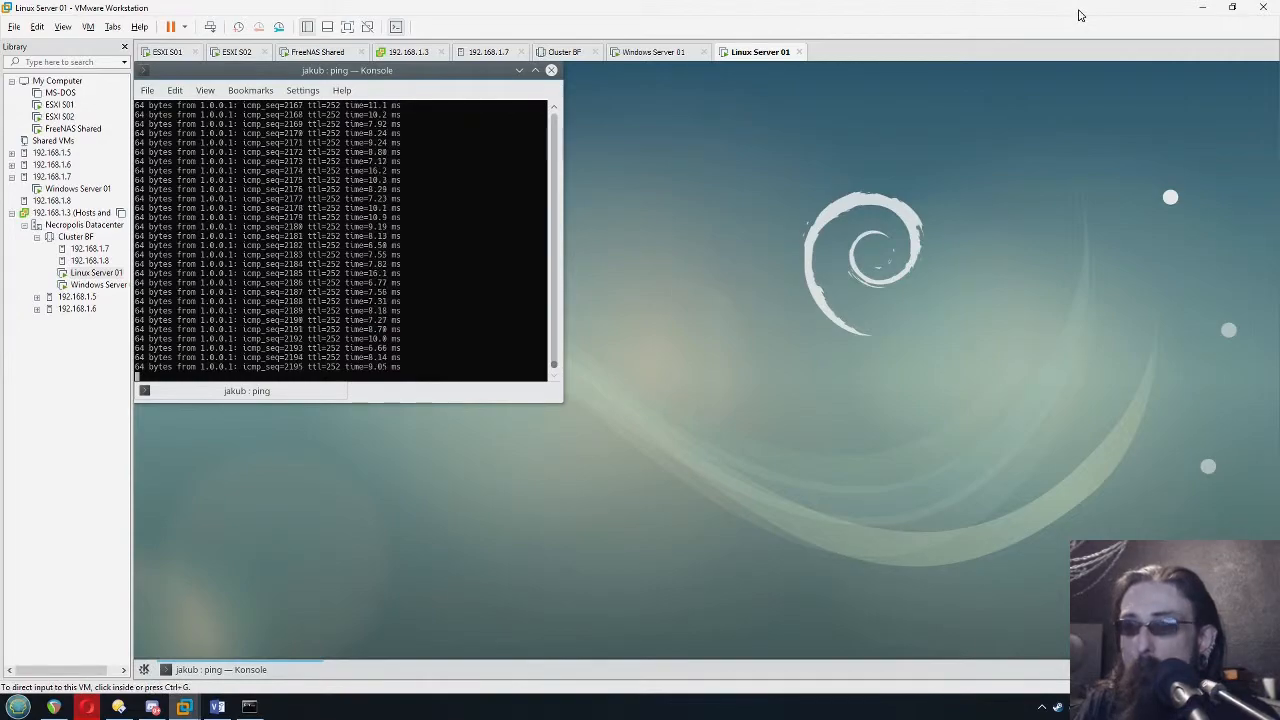
Back in the vSphere Client, migrate only Linux Server 01's compute resource to host 192.168.1.7 with high vMotion priority
{"action": "left_click", "coordinate": [87, 708]}
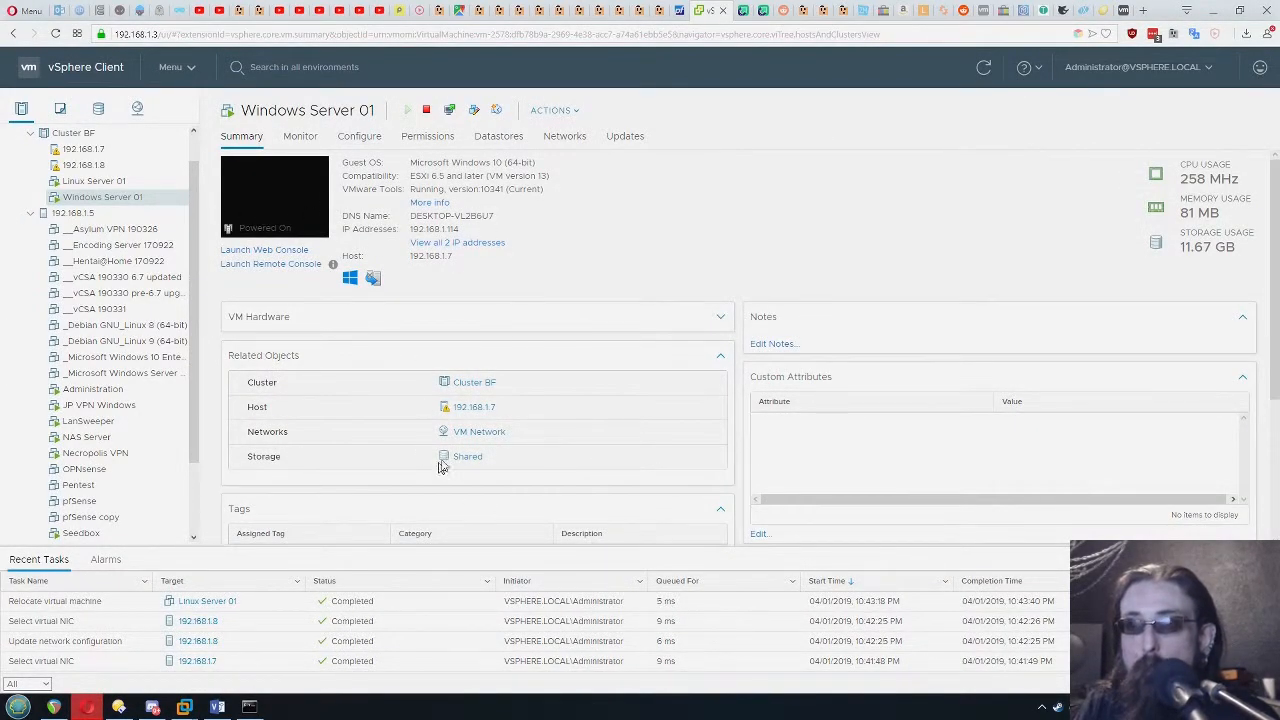
{"action": "right_click", "coordinate": [88, 183]}
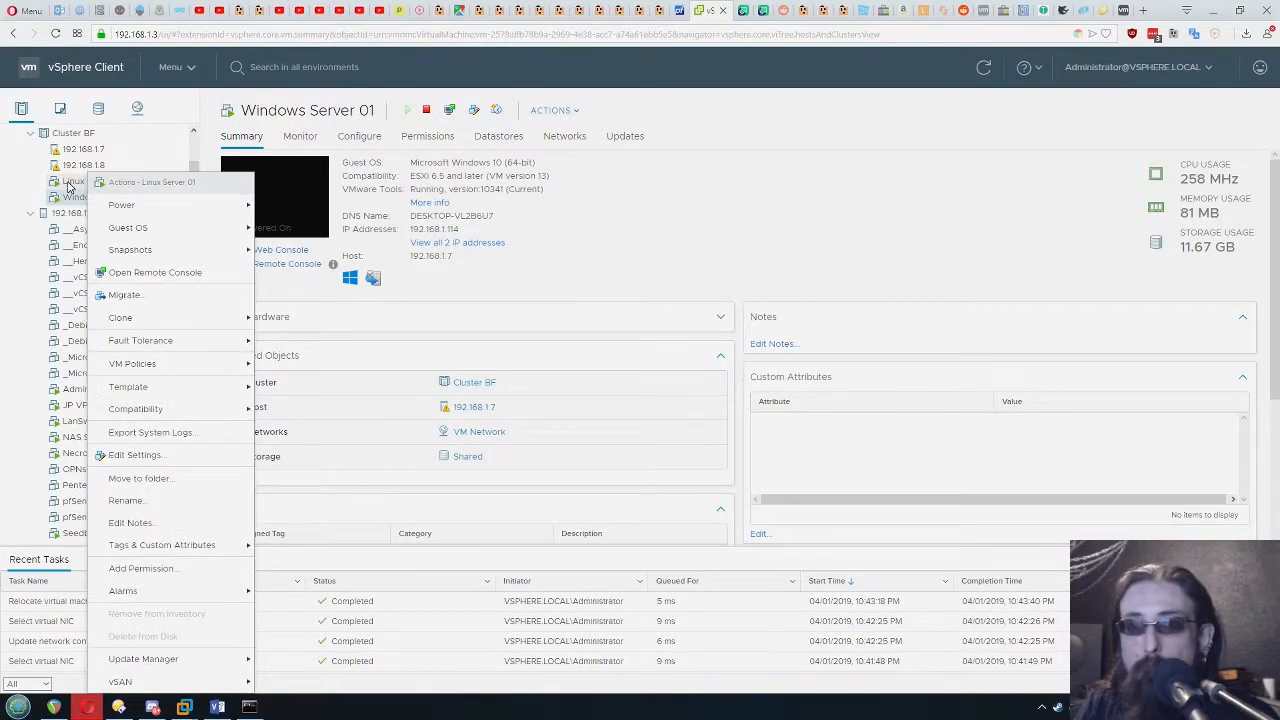
{"action": "left_click", "coordinate": [178, 295]}
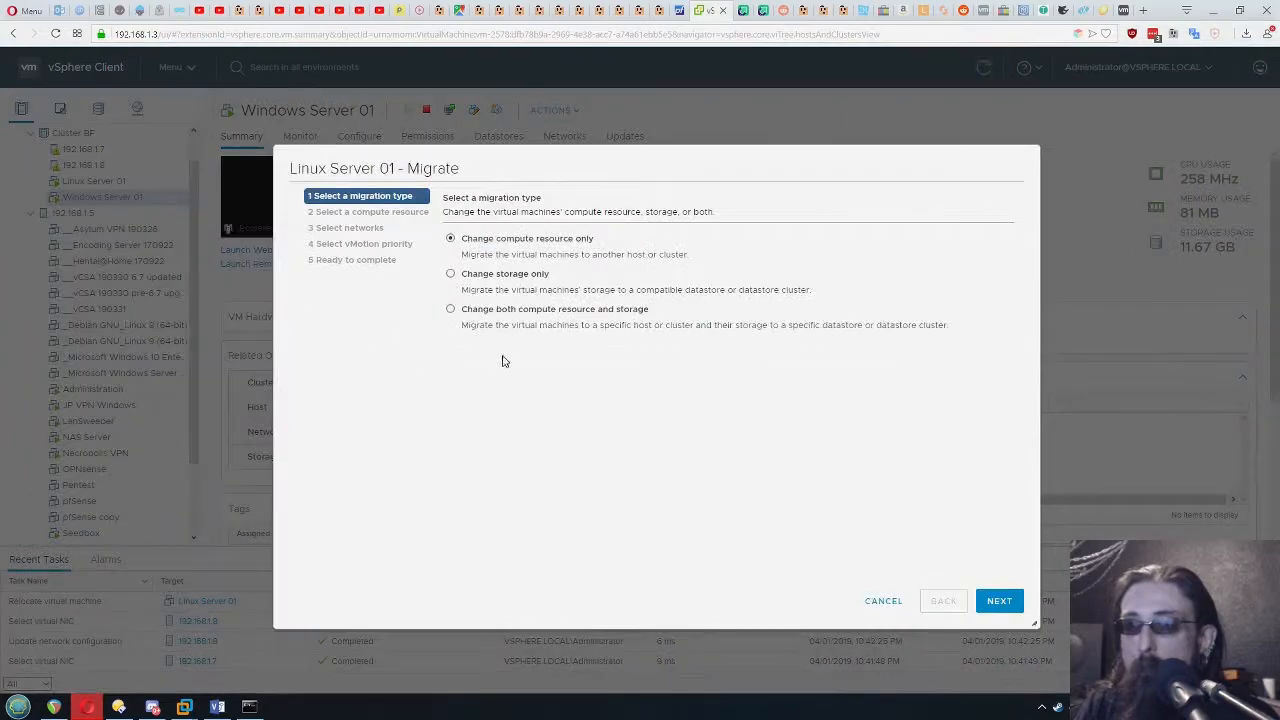
{"action": "left_click", "coordinate": [999, 600]}
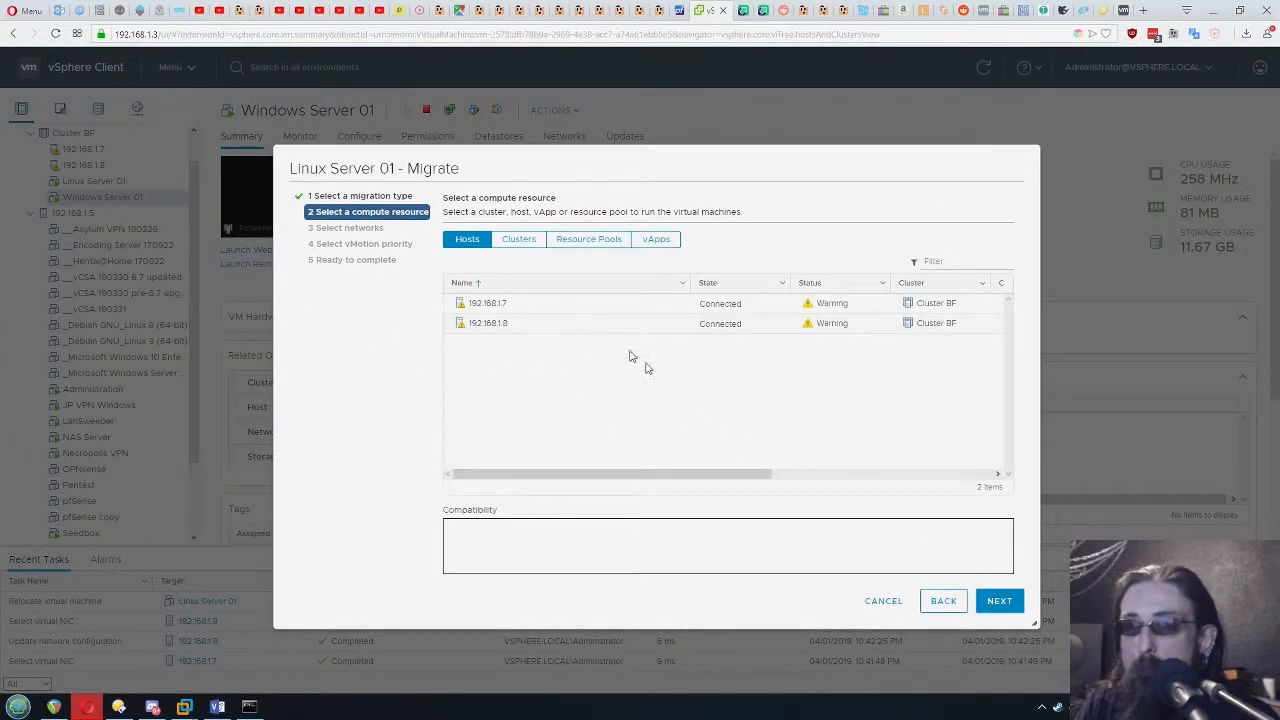
{"action": "left_click", "coordinate": [519, 311]}
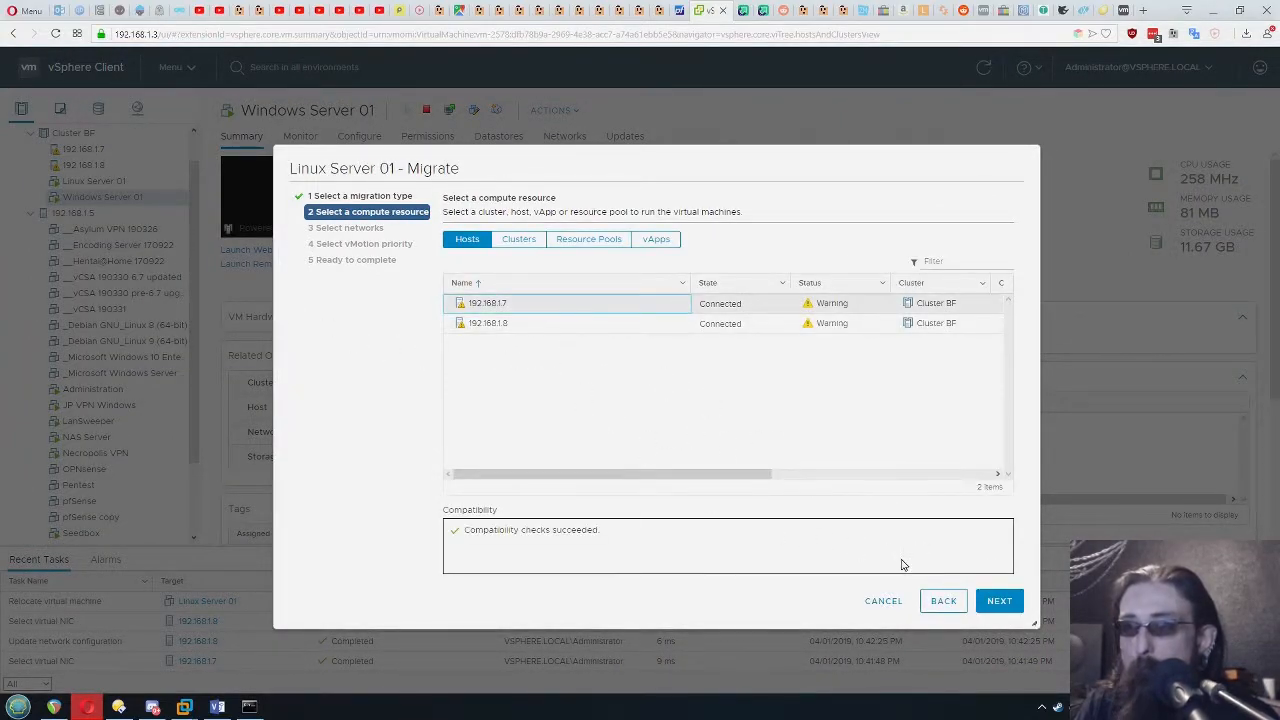
{"action": "left_click", "coordinate": [998, 604]}
{"action": "left_click", "coordinate": [999, 605]}
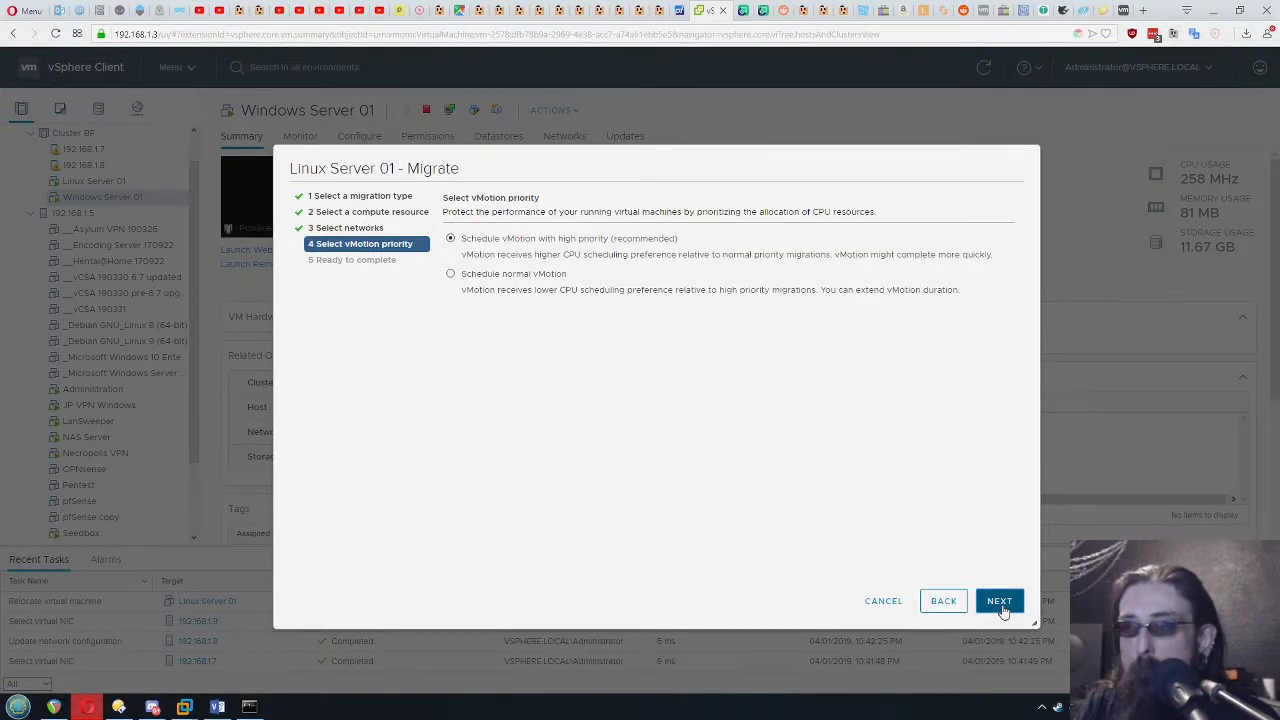
{"action": "left_click", "coordinate": [1000, 604]}
{"action": "left_click", "coordinate": [998, 604]}
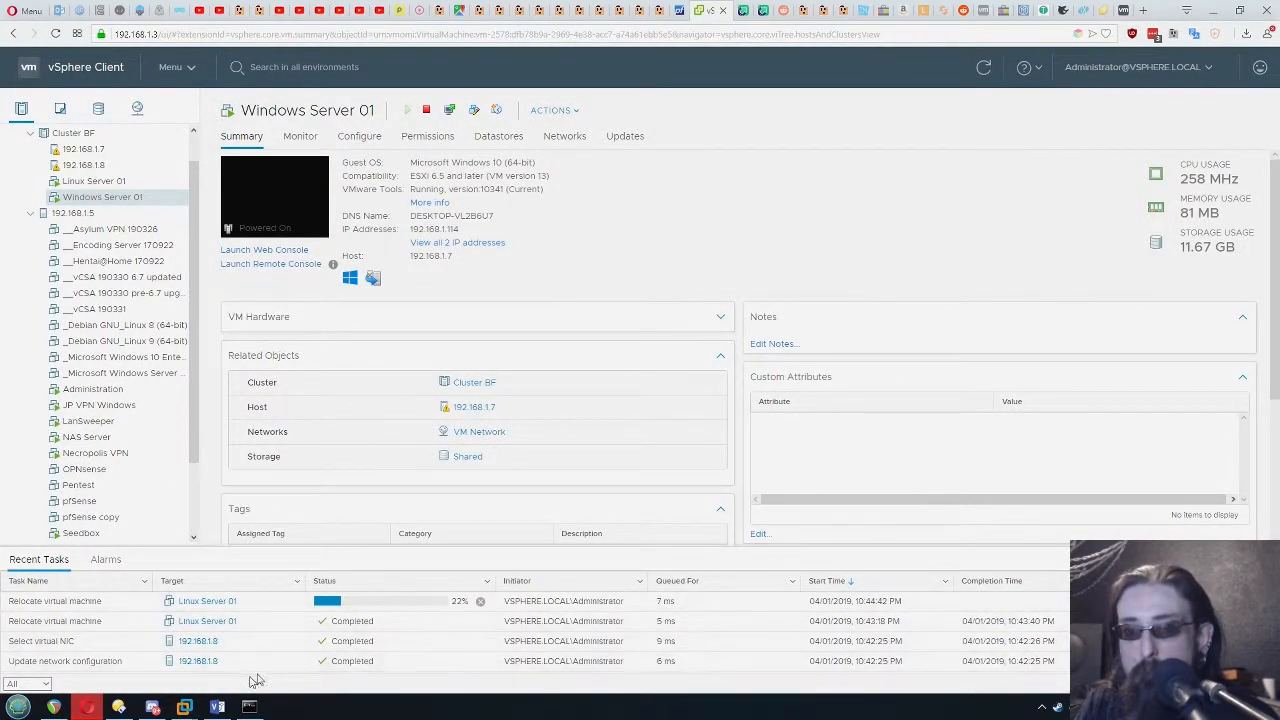
Watch Linux Server 01's ping in VMware Workstation for interruptions during the migration, and check the relocation task in the vSphere Client
{"action": "mouse_move", "coordinate": [184, 707]}
{"action": "left_click", "coordinate": [1000, 627]}
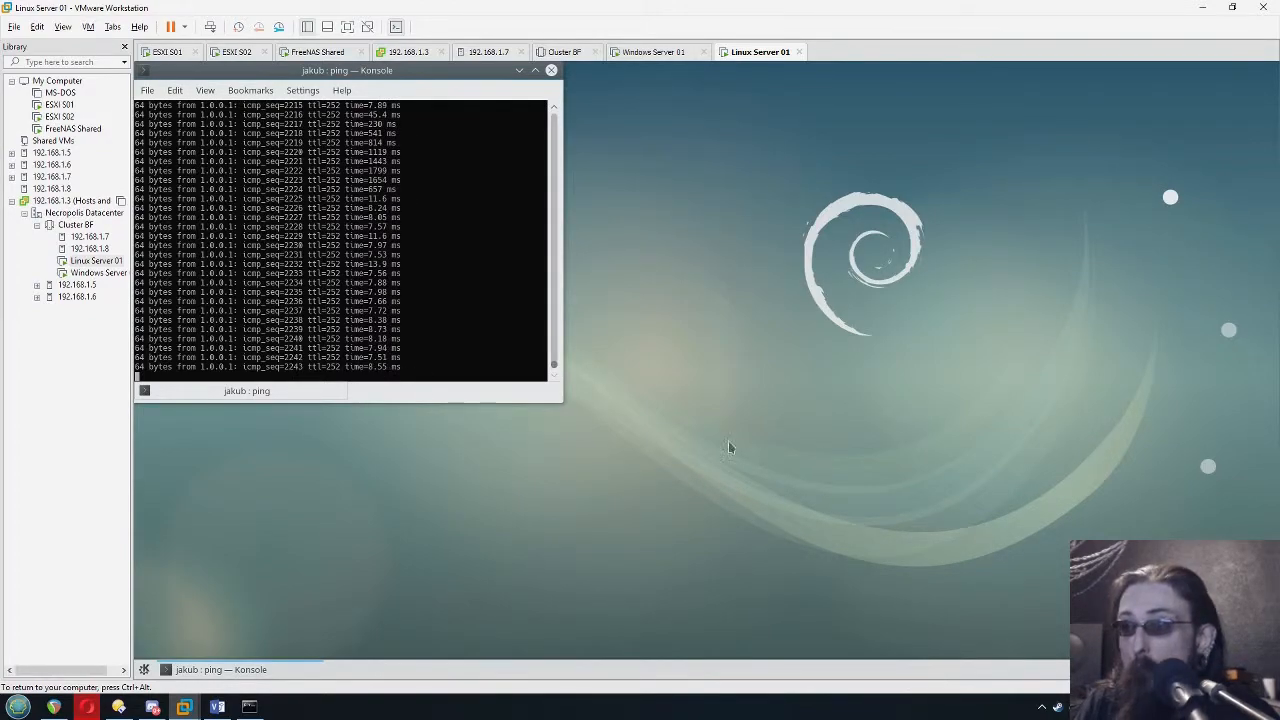
{"action": "right_click", "coordinate": [917, 482]}
{"action": "left_click", "coordinate": [781, 346]}
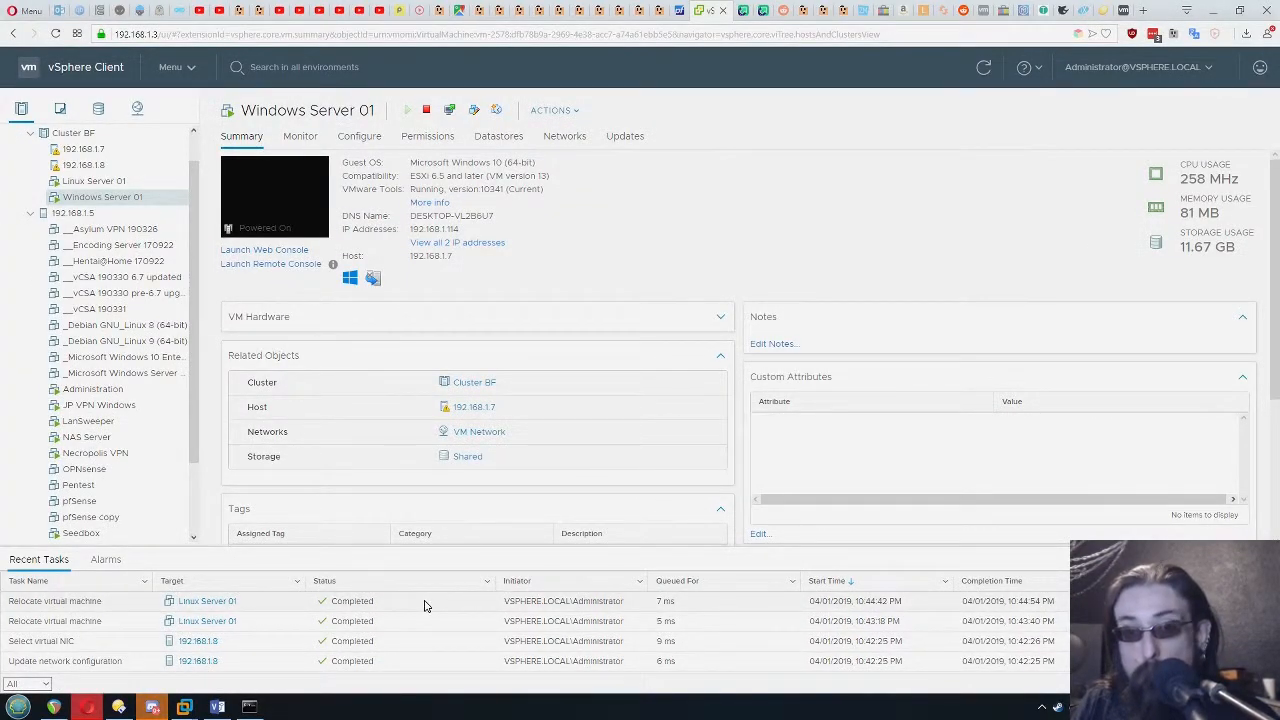
{"action": "left_click", "coordinate": [82, 712]}
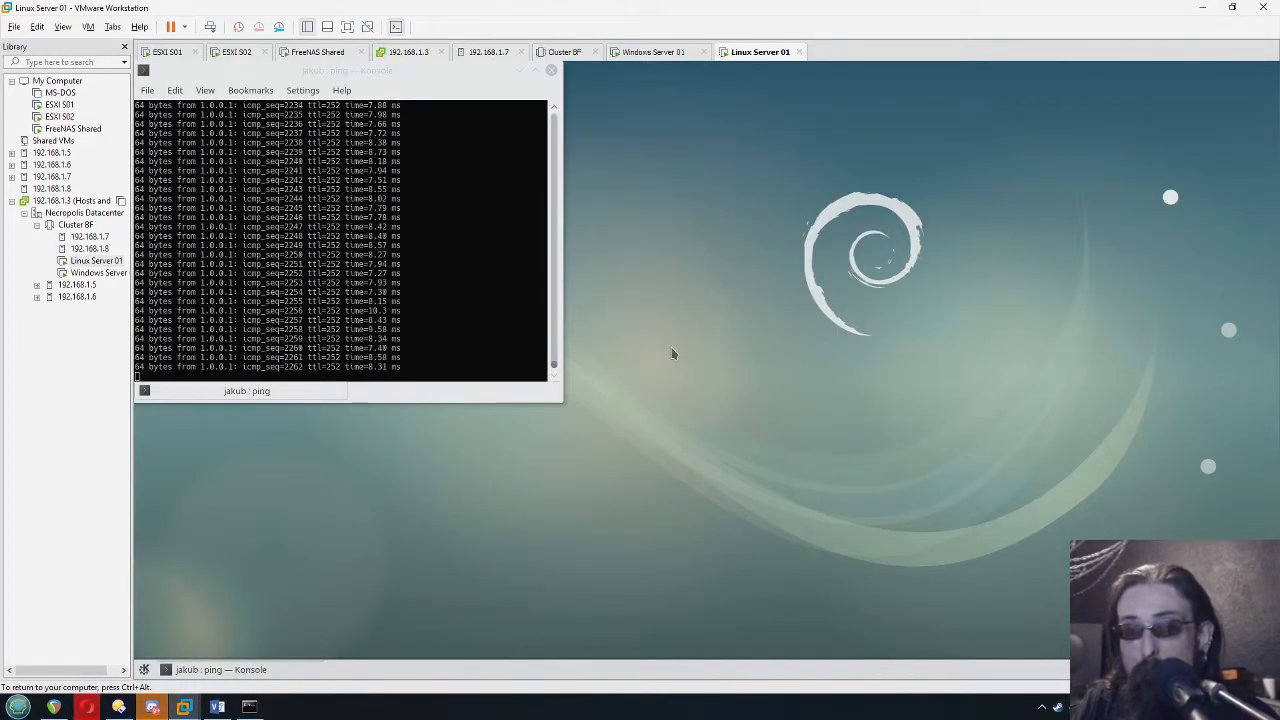
{"action": "key", "text": "ctrl+alt"}
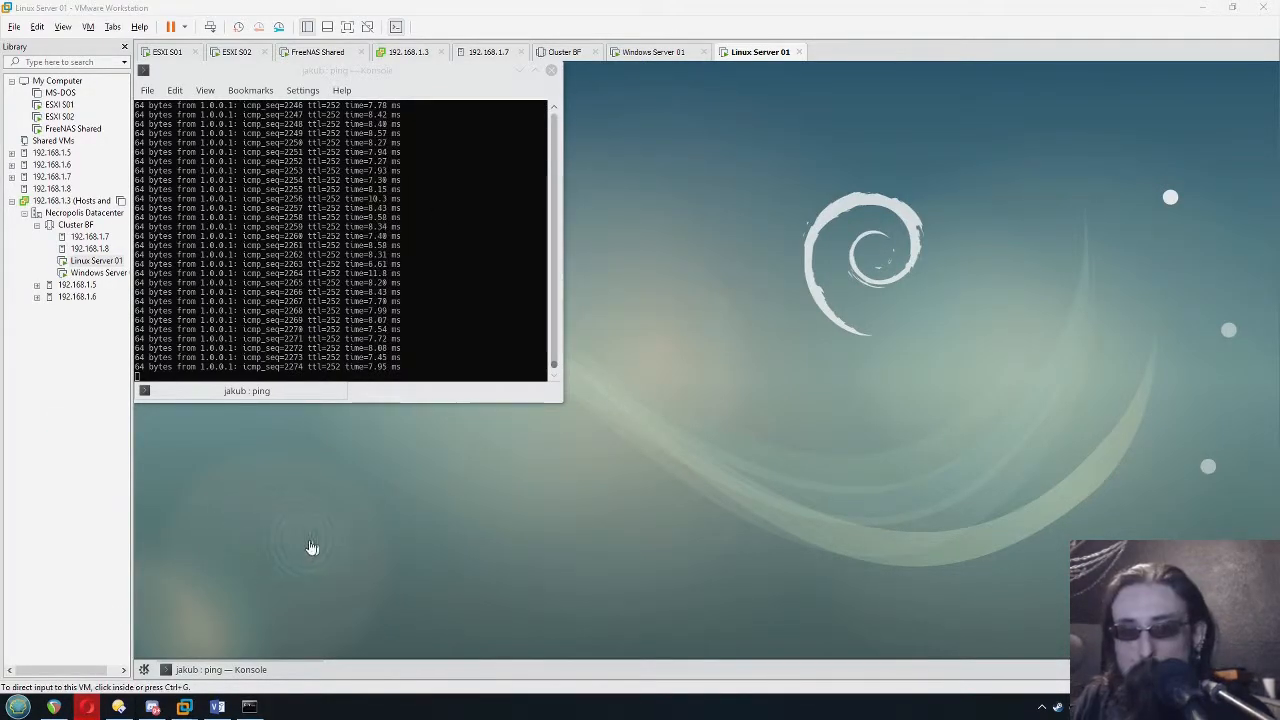
Return to the vSphere Client and review host 192.168.1.7's update overview and the summaries of Linux Server 01 and Windows Server 01
{"action": "left_click", "coordinate": [86, 707]}
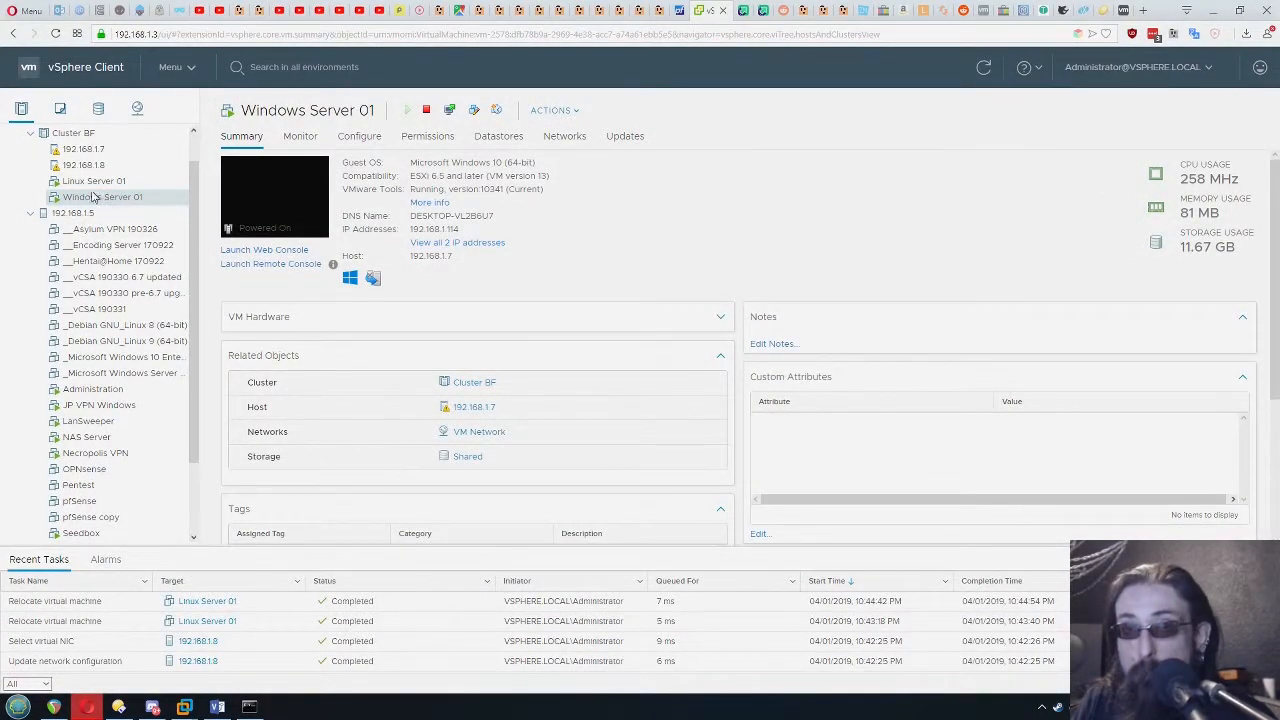
{"action": "left_click", "coordinate": [100, 151]}
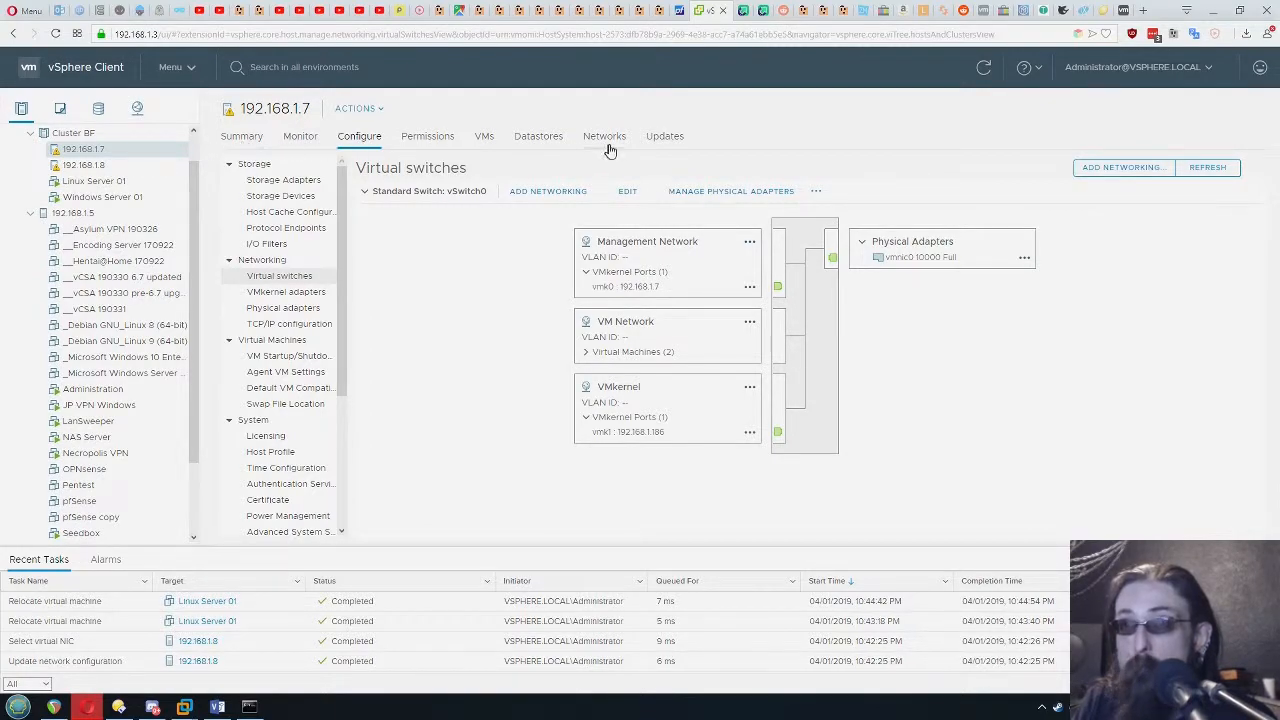
{"action": "left_click", "coordinate": [666, 137]}
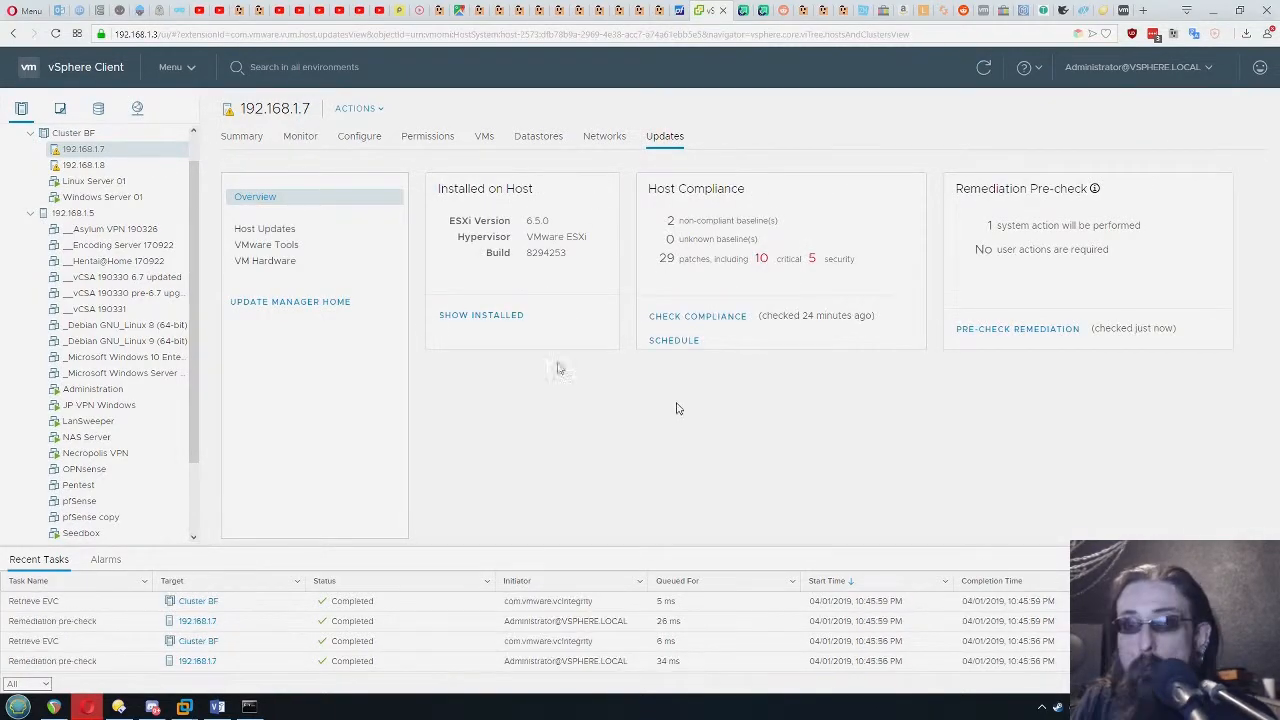
{"action": "left_click", "coordinate": [90, 183]}
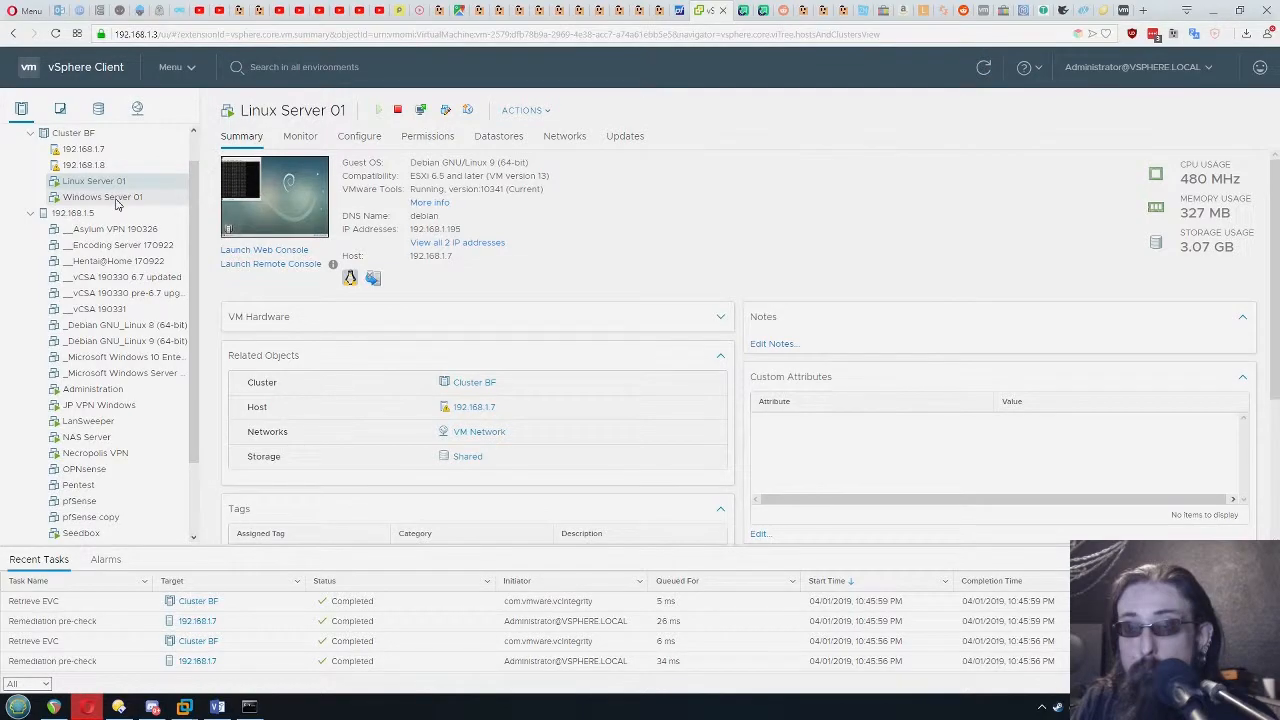
{"action": "left_click", "coordinate": [115, 199]}
Remediate host 192.168.1.7 against the Critical Host Patches (Predefined) baseline
{"action": "left_click", "coordinate": [90, 152]}
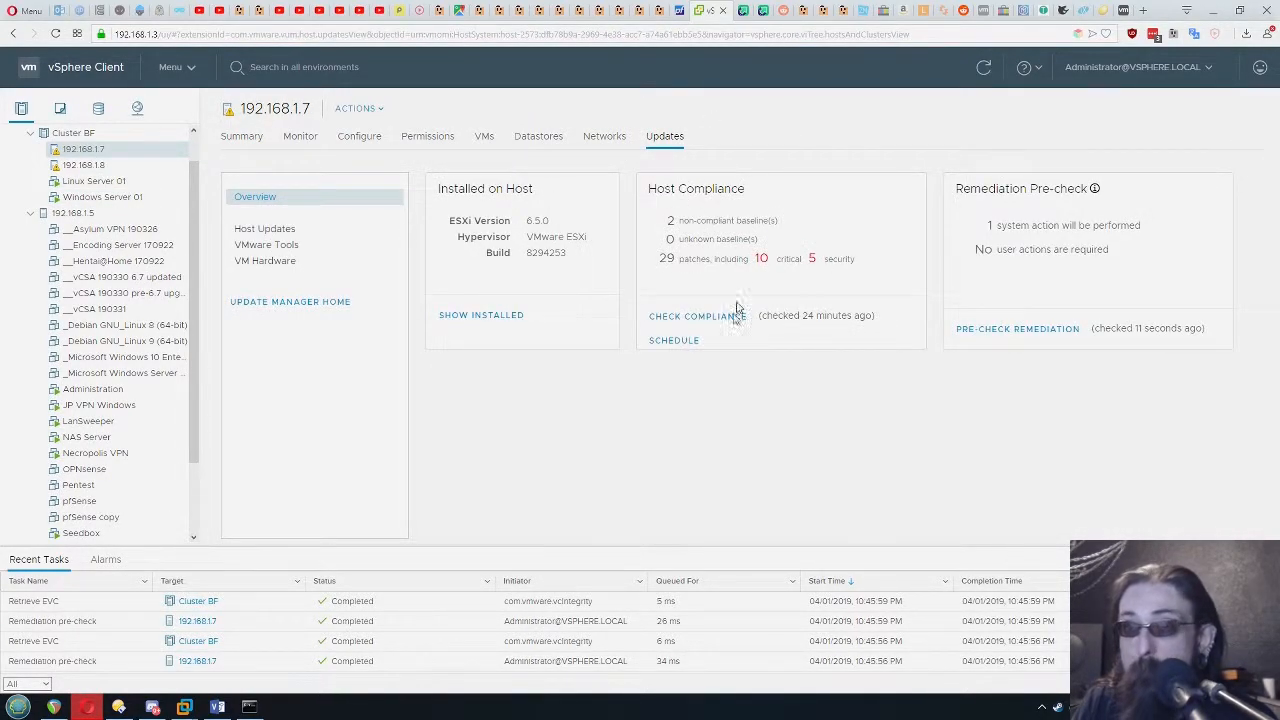
{"action": "left_click", "coordinate": [264, 229]}
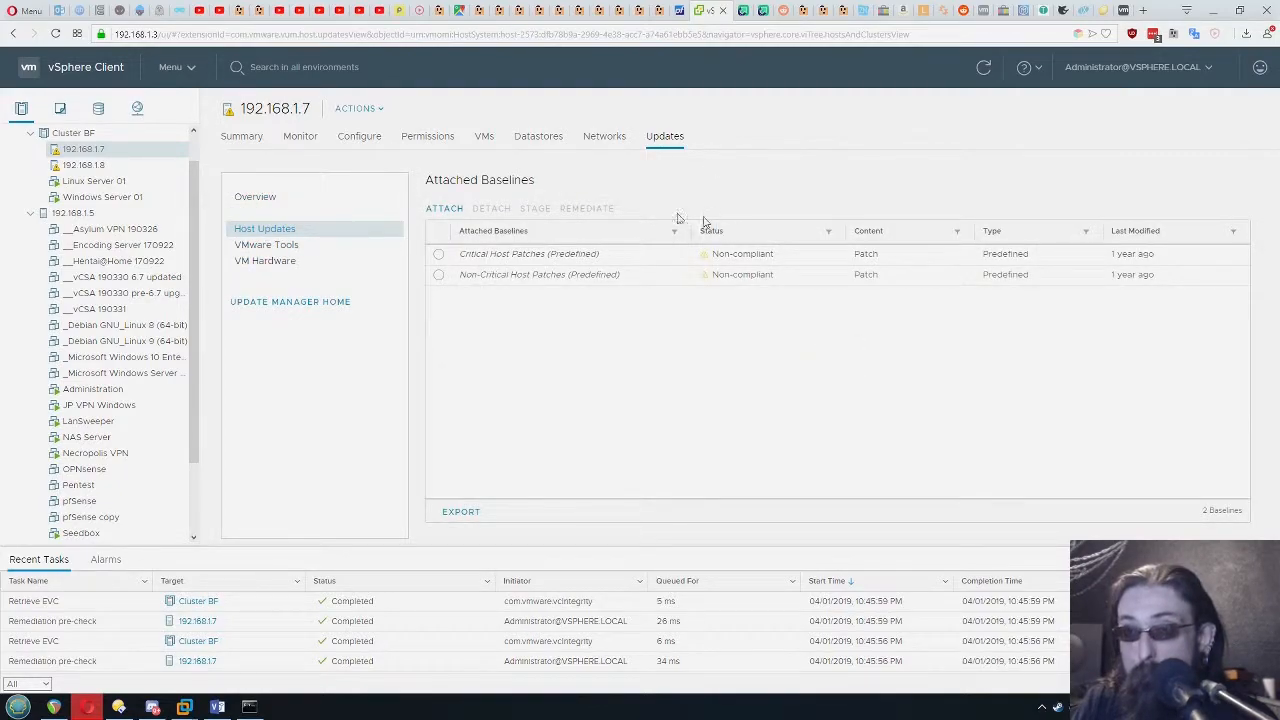
{"action": "left_click", "coordinate": [438, 254]}
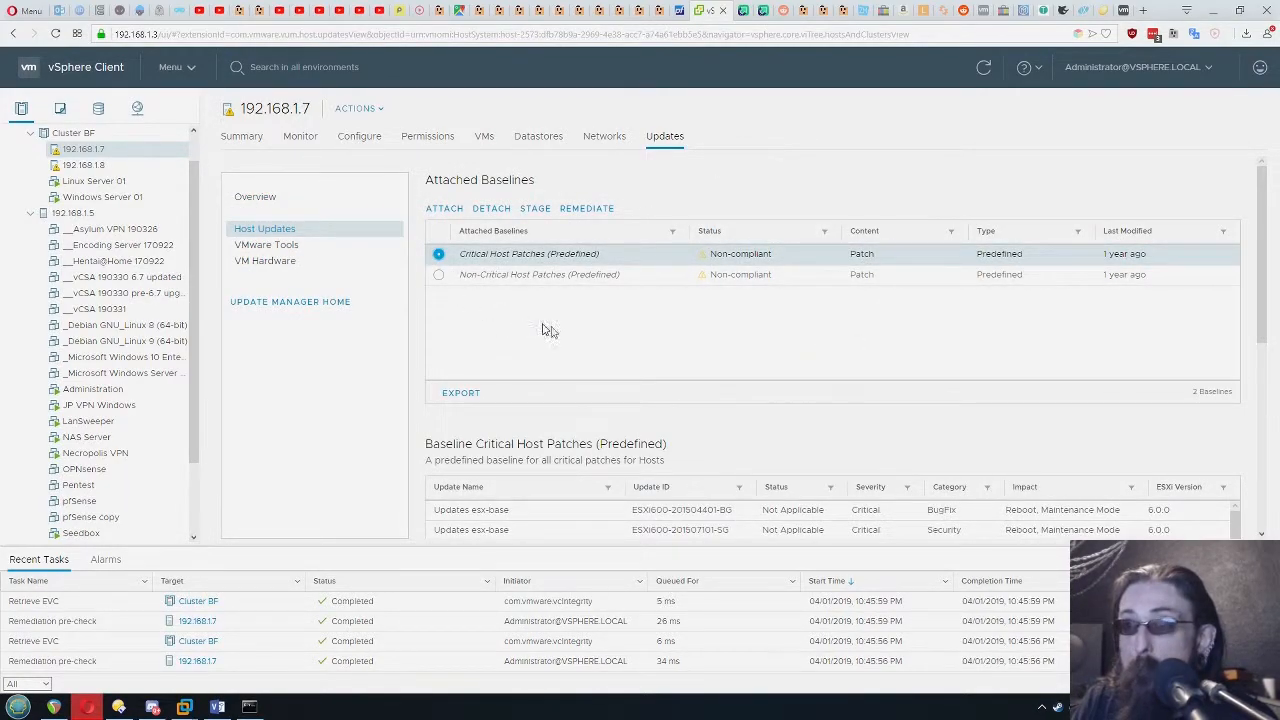
{"action": "left_click", "coordinate": [587, 208]}
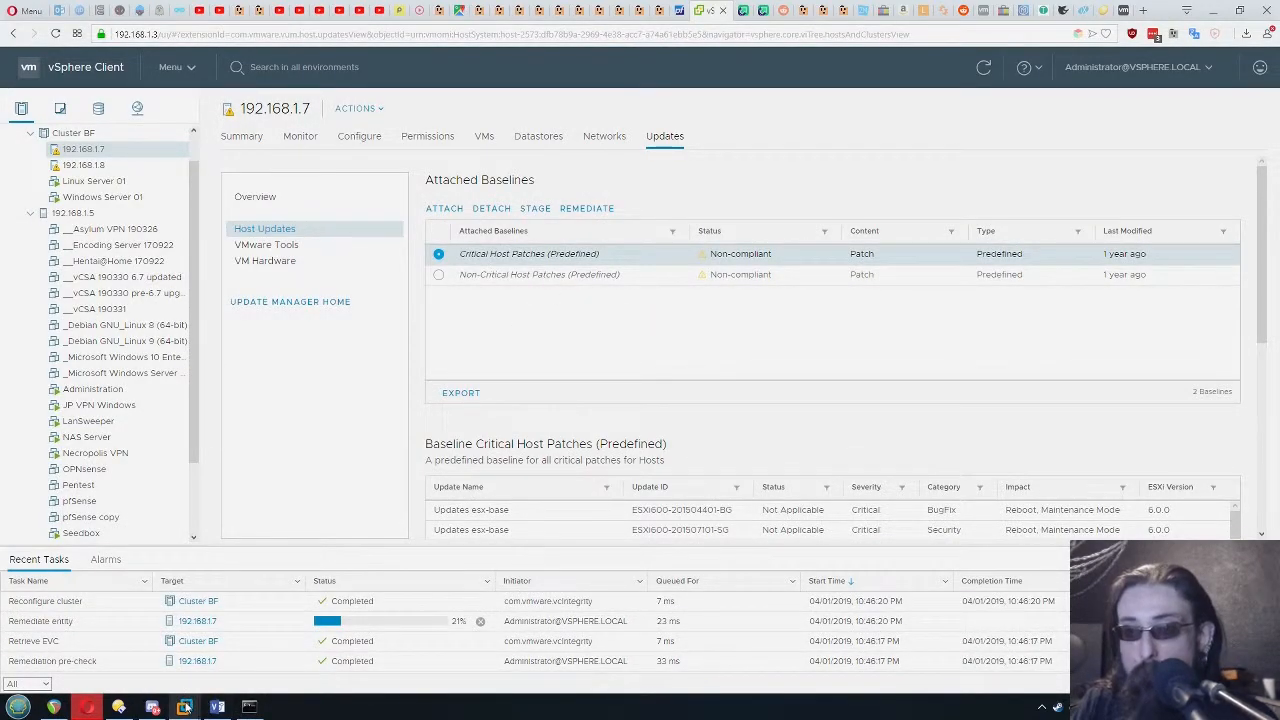
Monitor Windows Server 01's ping in VMware Workstation during the host patching, and check the remediation task in the vSphere Client
{"action": "mouse_move", "coordinate": [186, 706]}
{"action": "left_click", "coordinate": [848, 622]}
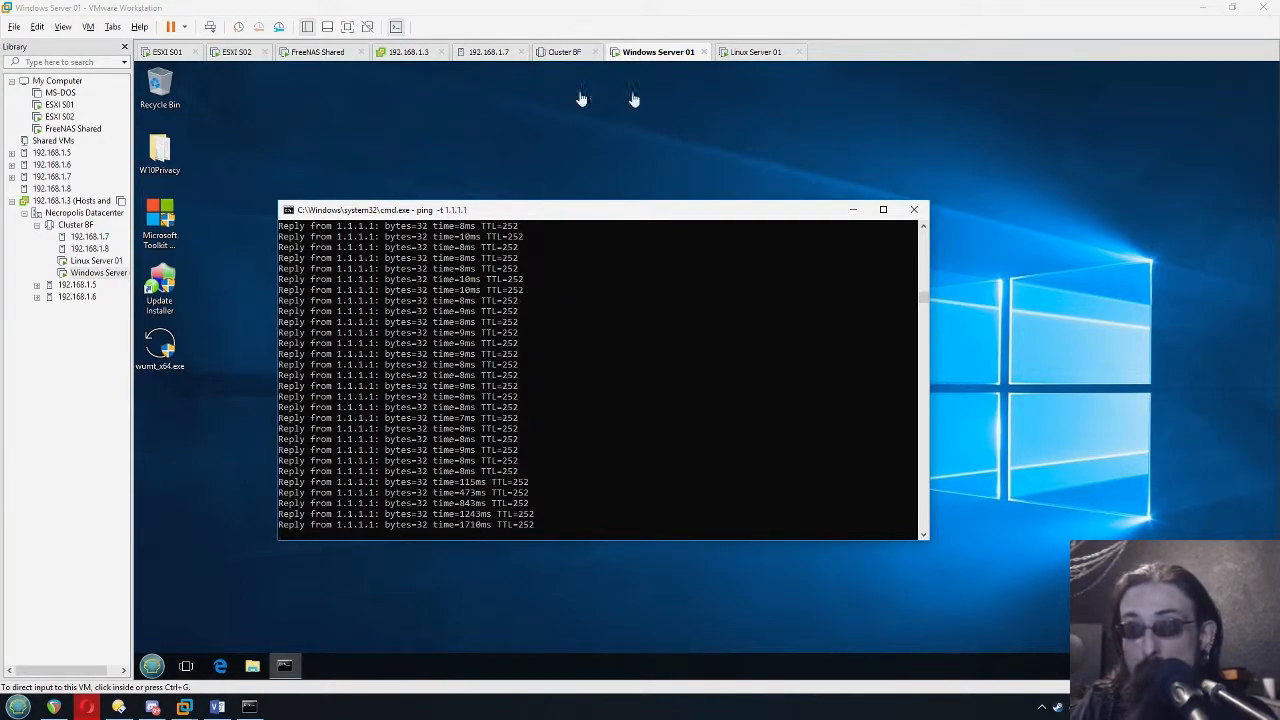
{"action": "left_click", "coordinate": [80, 712]}
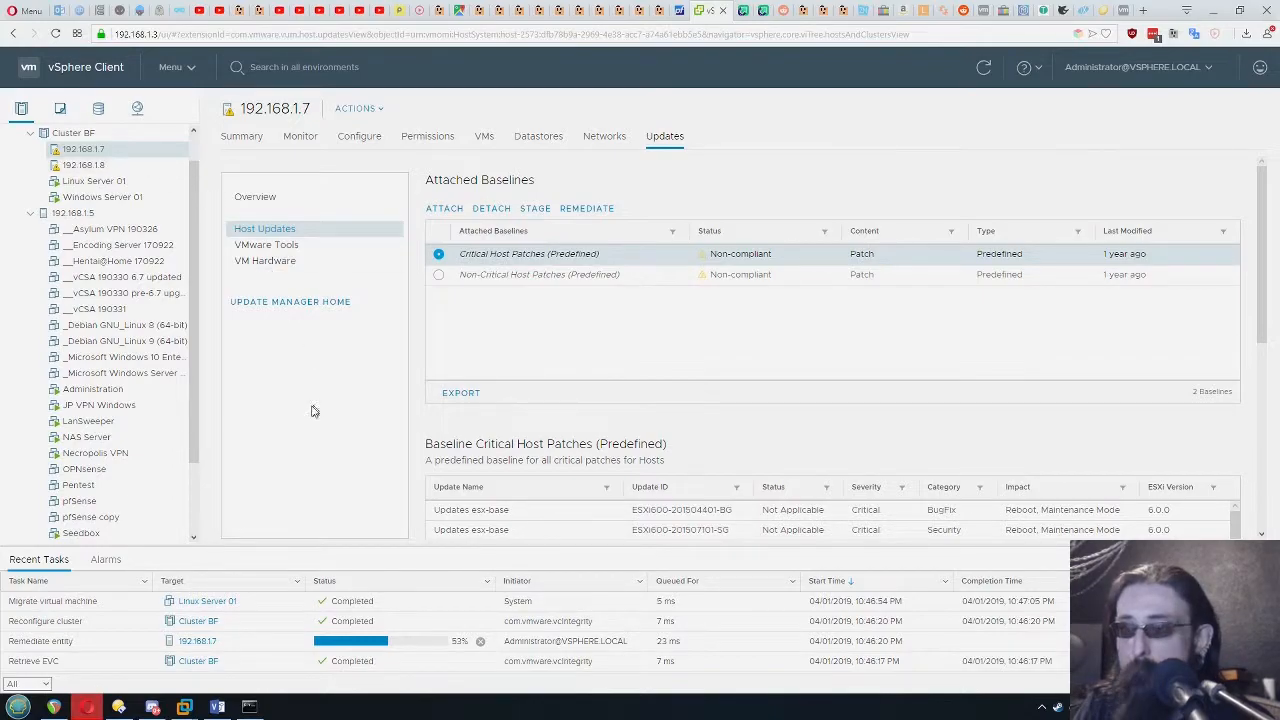
{"action": "key", "text": "alt+Tab"}
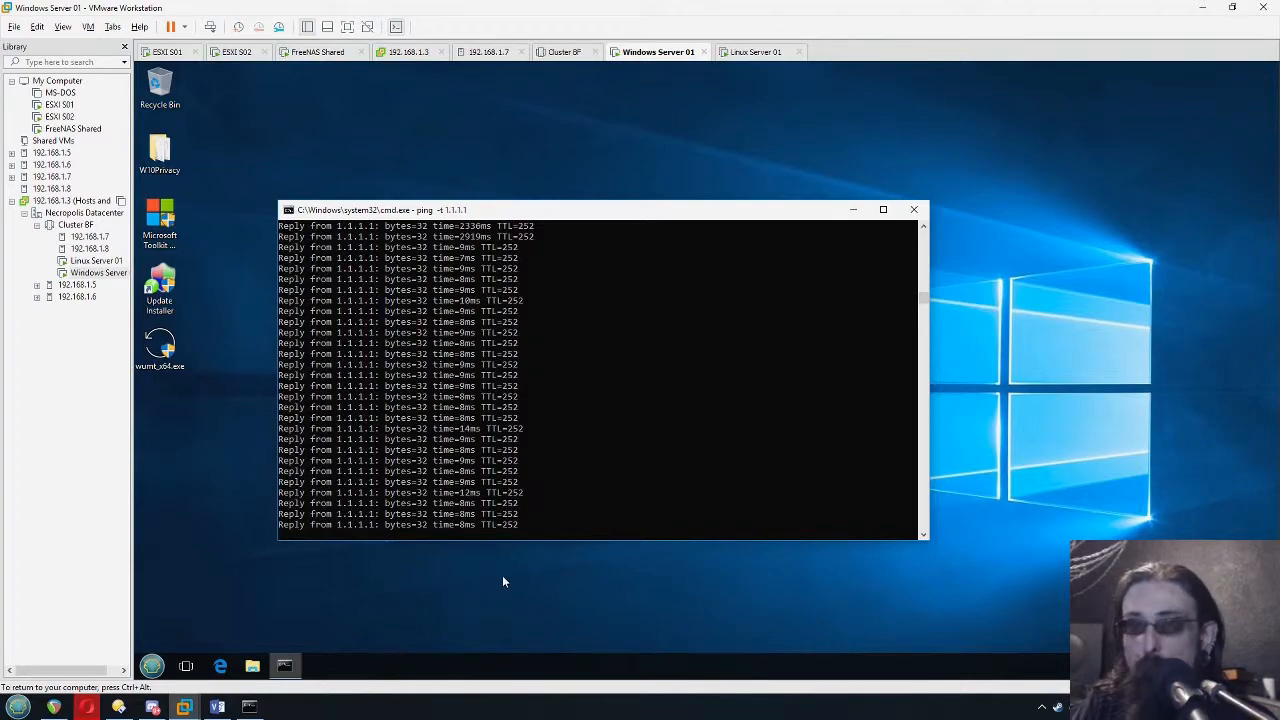
{"action": "left_click", "coordinate": [86, 707]}
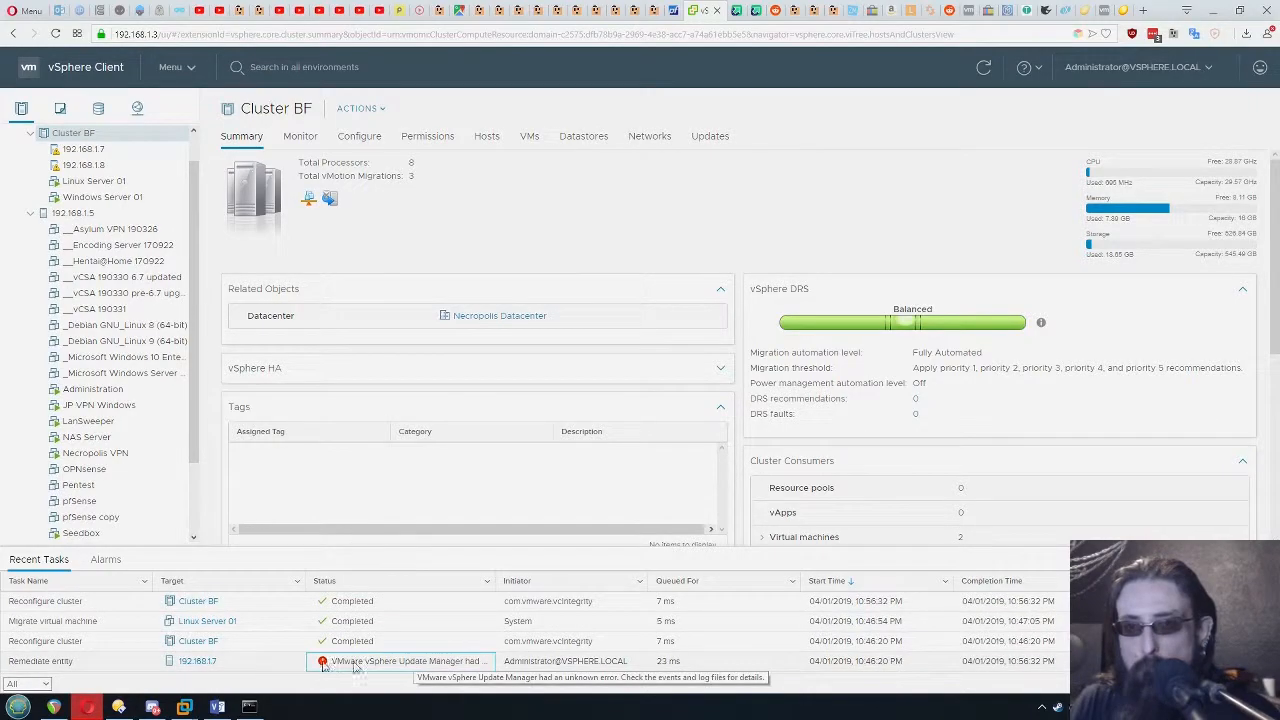
Put host 192.168.1.7 into maintenance mode, moving powered-off and suspended virtual machines to other hosts in the cluster
{"action": "left_click", "coordinate": [80, 664]}
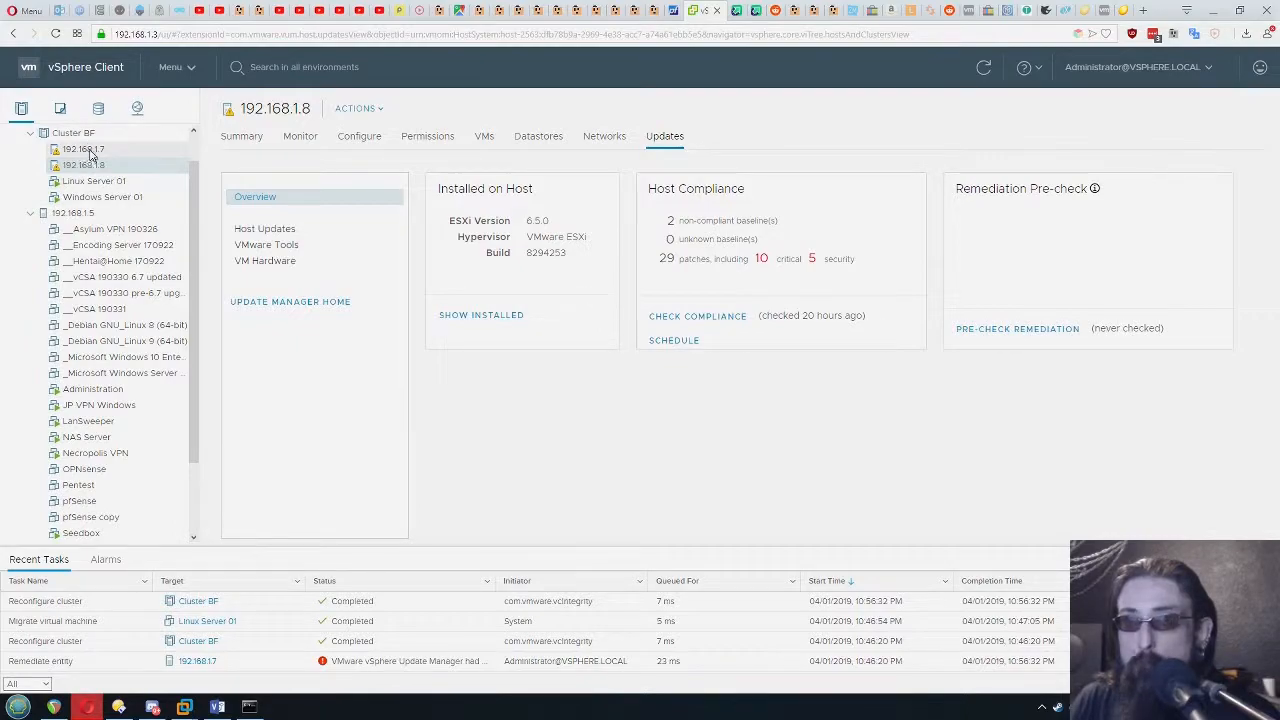
{"action": "left_click", "coordinate": [84, 149]}
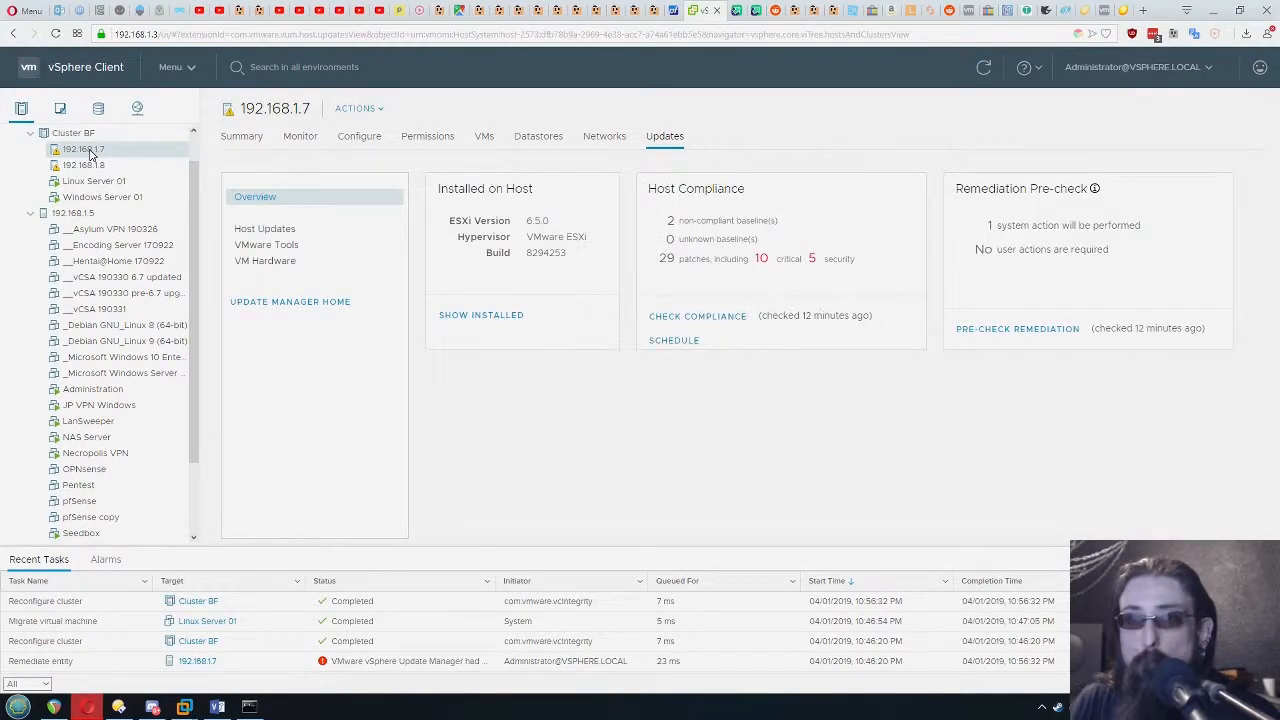
{"action": "right_click", "coordinate": [90, 153]}
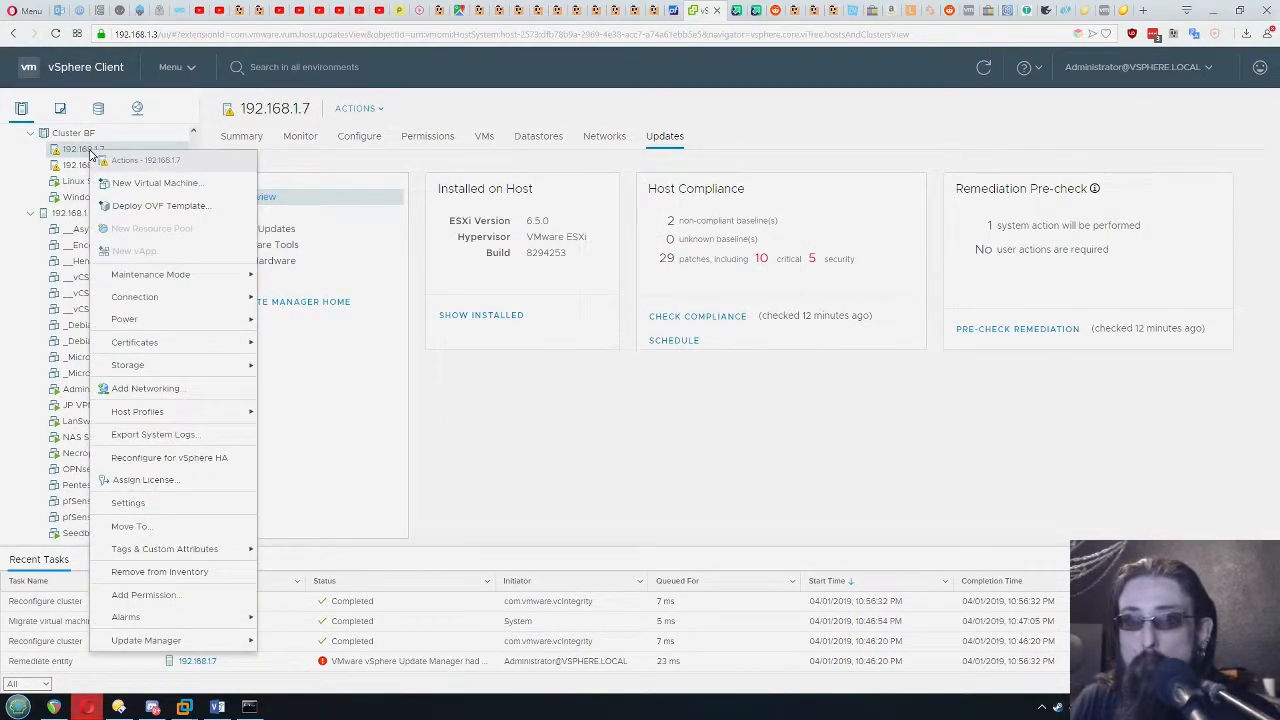
{"action": "mouse_move", "coordinate": [193, 268]}
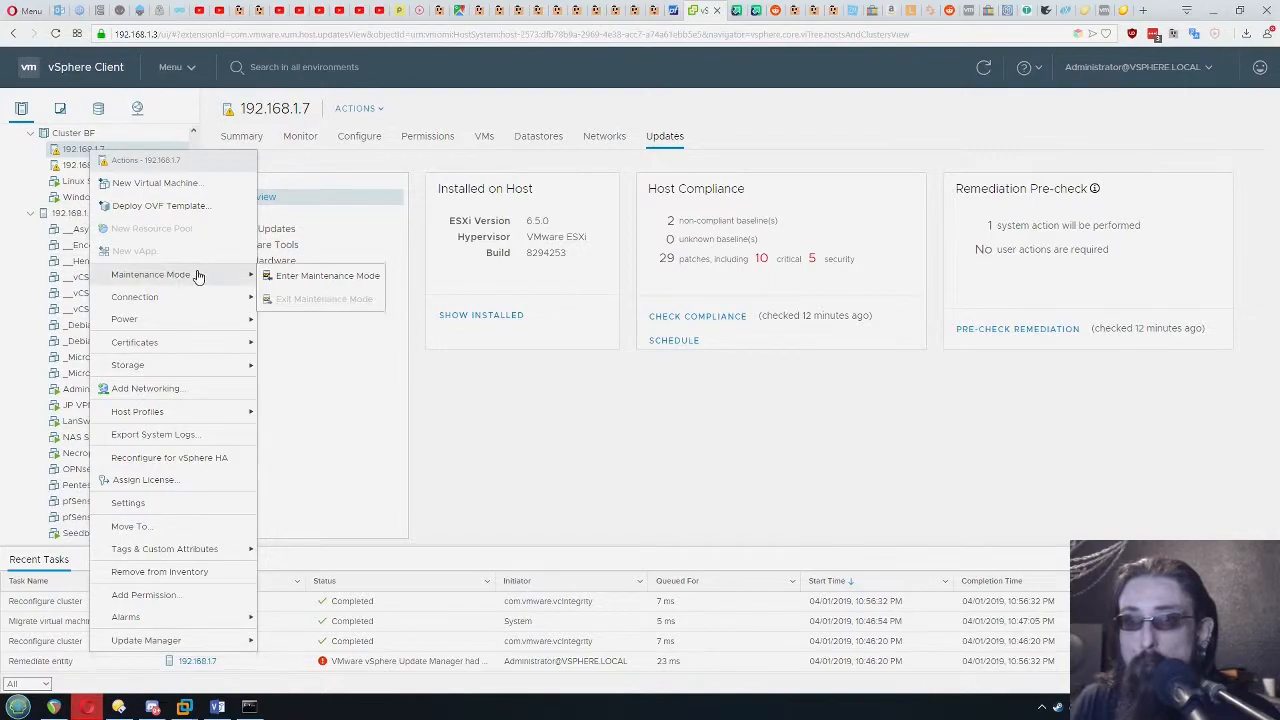
{"action": "left_click", "coordinate": [329, 279]}
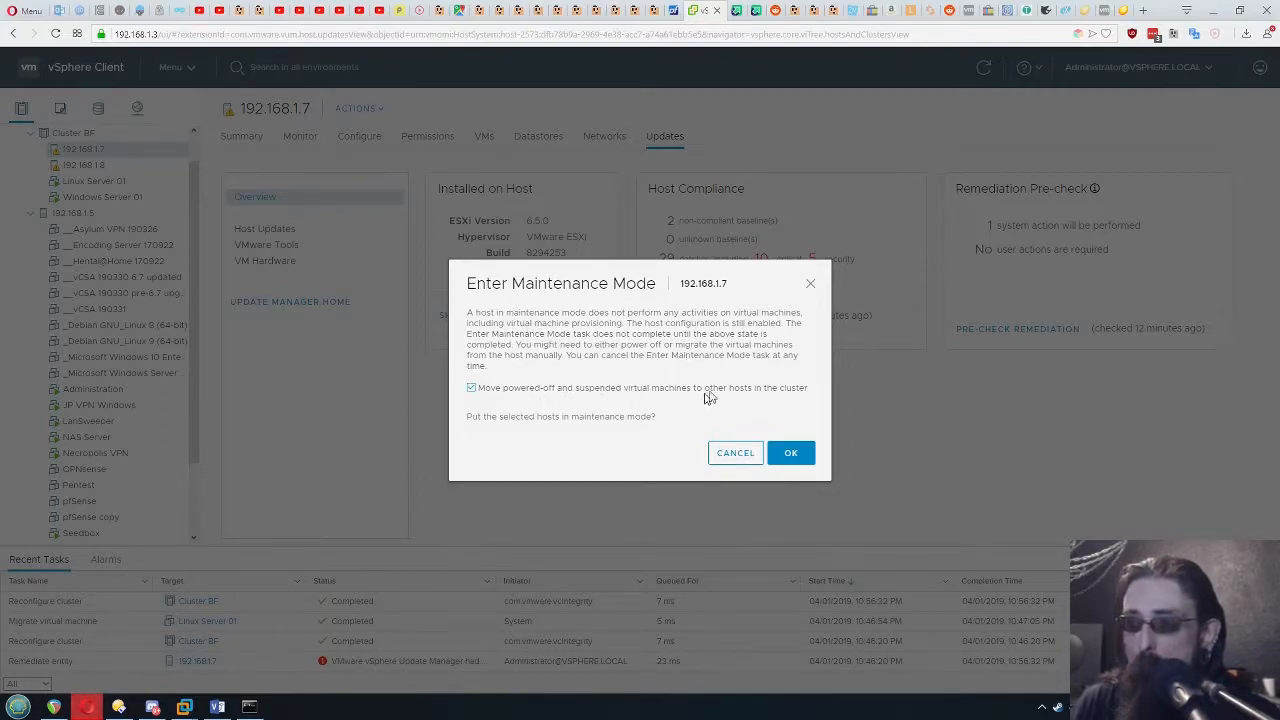
{"action": "left_click", "coordinate": [791, 460]}
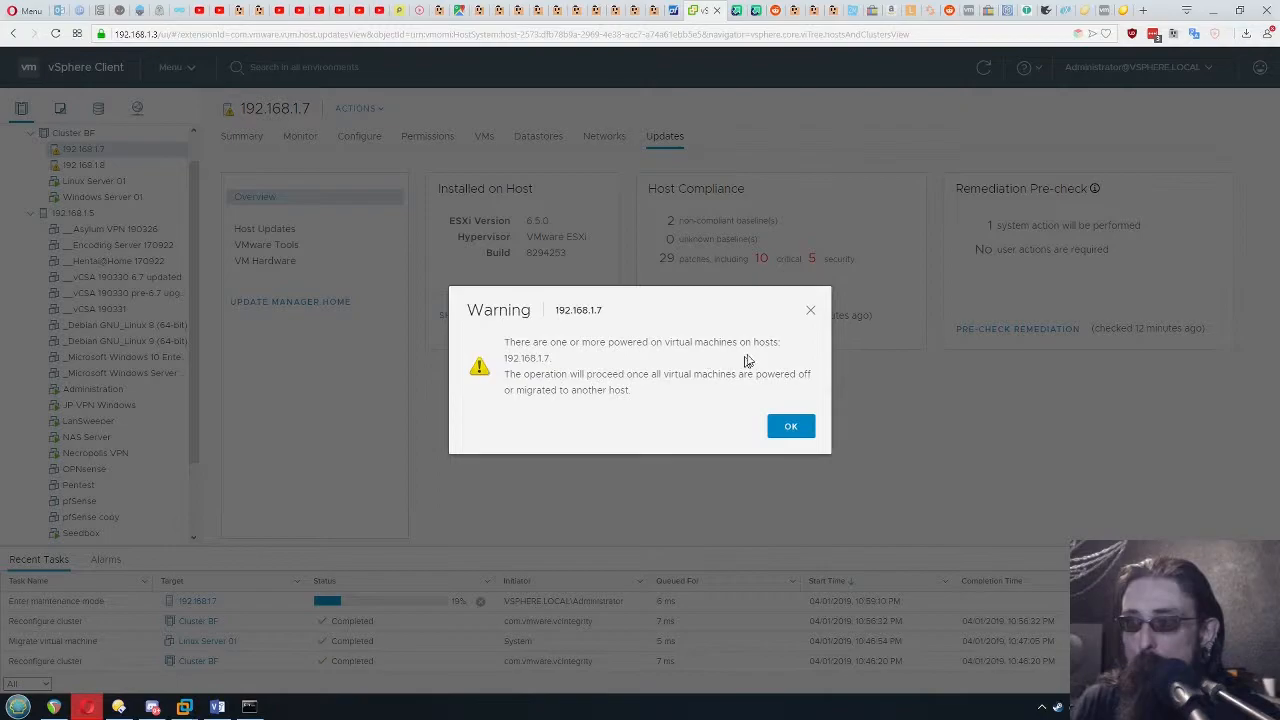
{"action": "left_click_drag", "start_coordinate": [645, 390], "coordinate": [563, 374]}
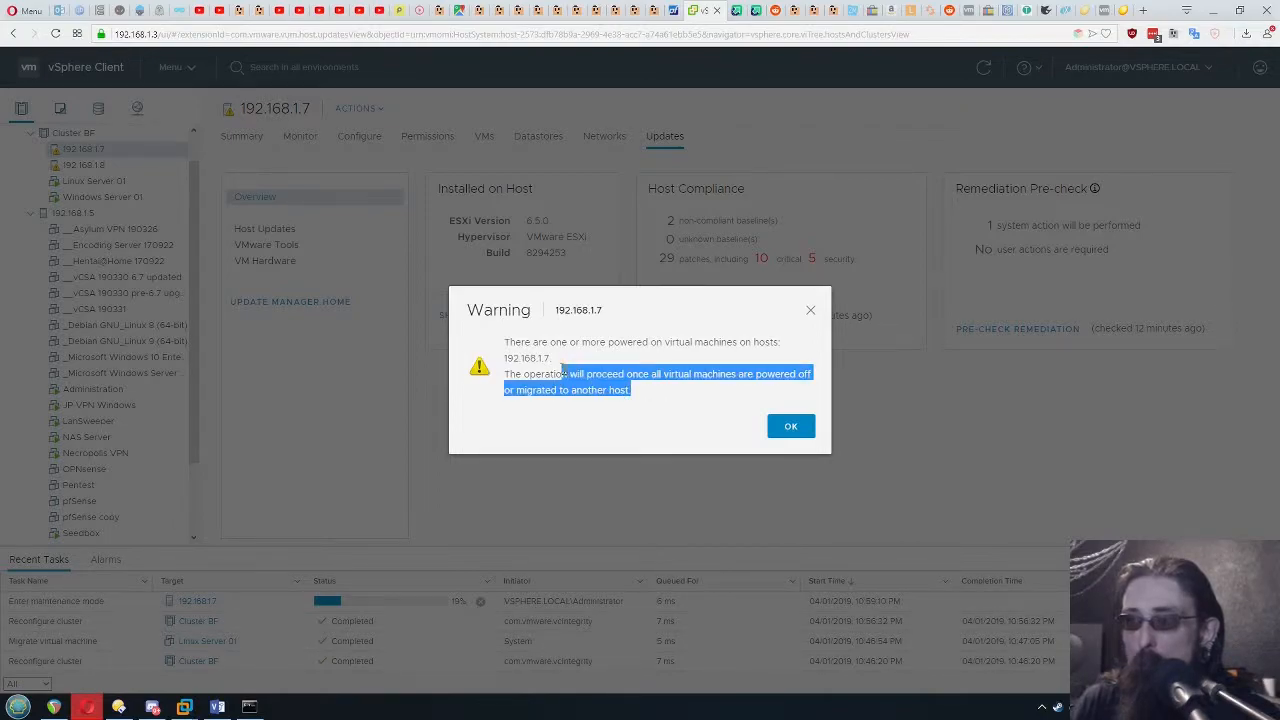
{"action": "left_click", "coordinate": [715, 394]}
{"action": "left_click_drag", "start_coordinate": [675, 398], "coordinate": [550, 374]}
{"action": "left_click", "coordinate": [790, 426]}
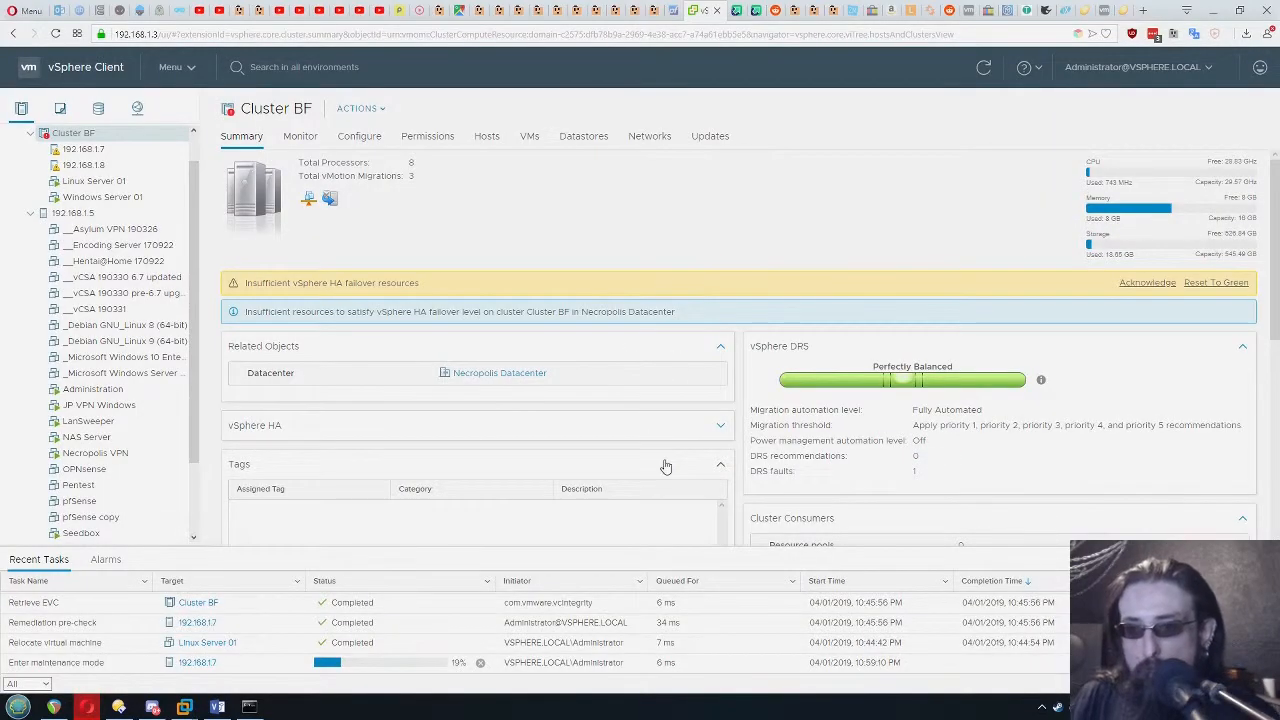
Check the progress of host 192.168.1.7's Enter maintenance mode task
{"action": "left_click", "coordinate": [62, 666]}
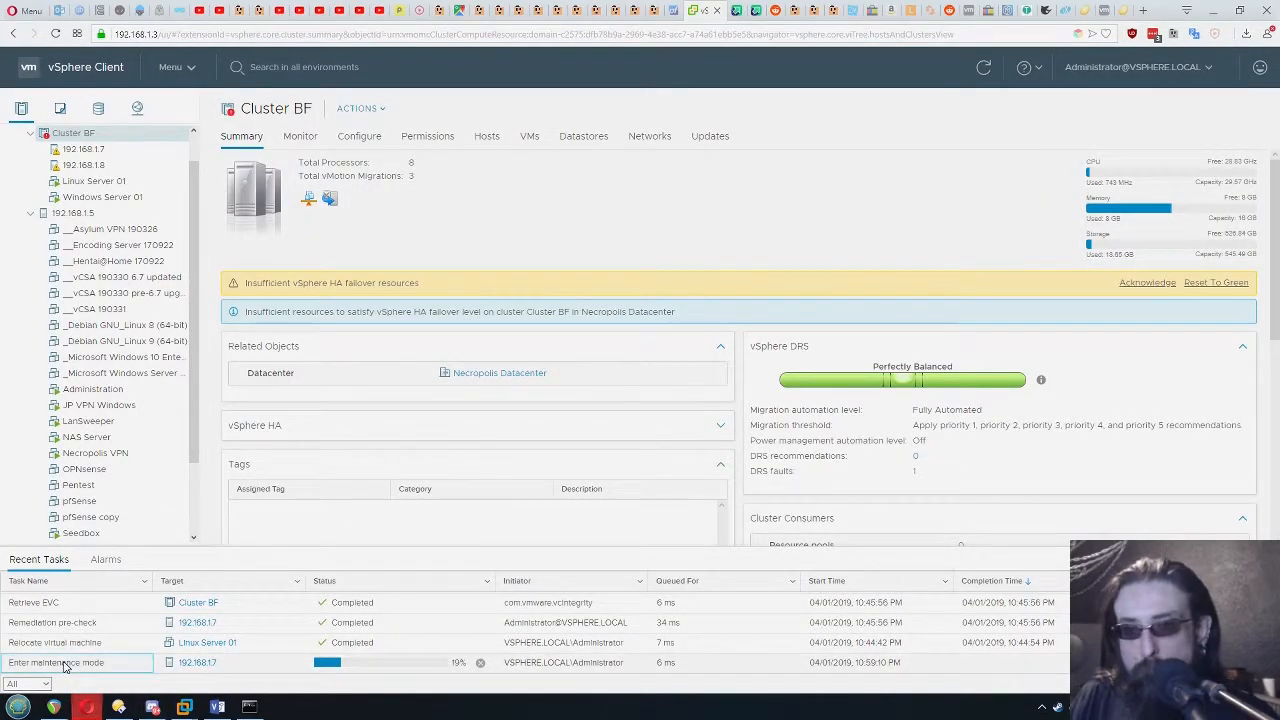
{"action": "left_click", "coordinate": [452, 668]}
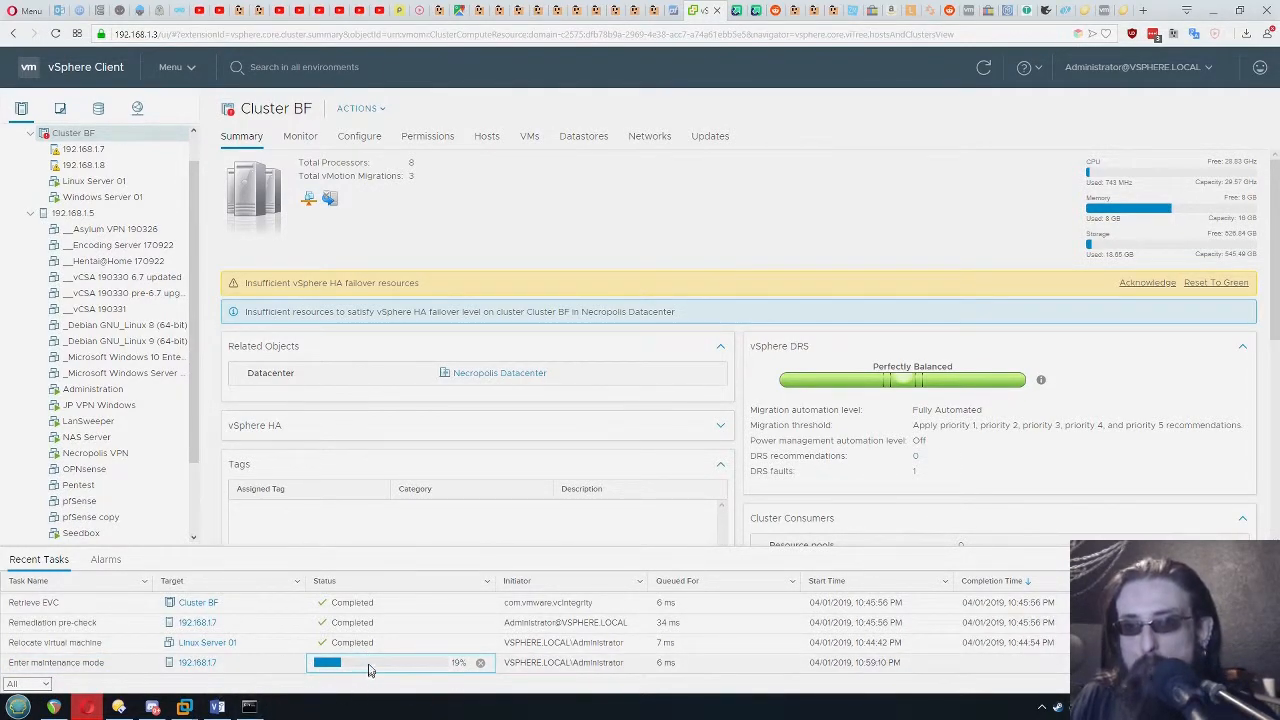
{"action": "left_click", "coordinate": [115, 668]}
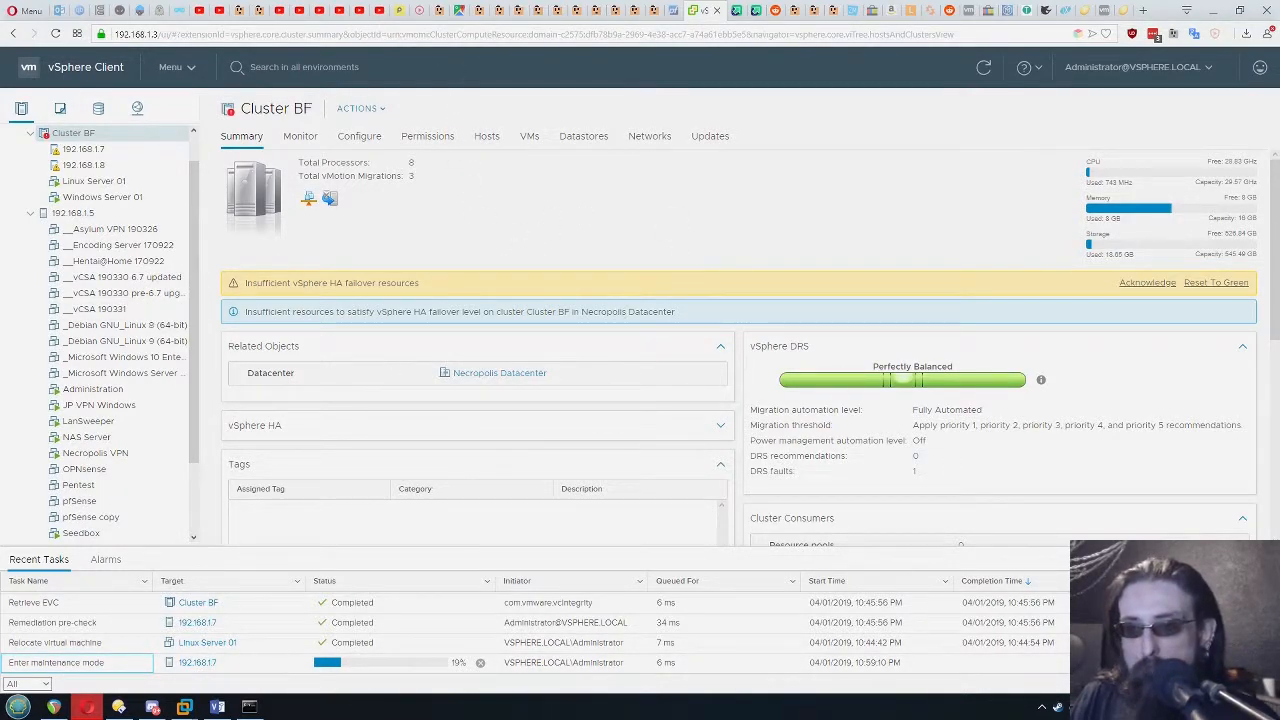
Migrate Windows Server 01 to host 192.168.1.8, changing the compute resource only and scheduling vMotion with high priority
{"action": "right_click", "coordinate": [111, 200]}
{"action": "left_click", "coordinate": [120, 198]}
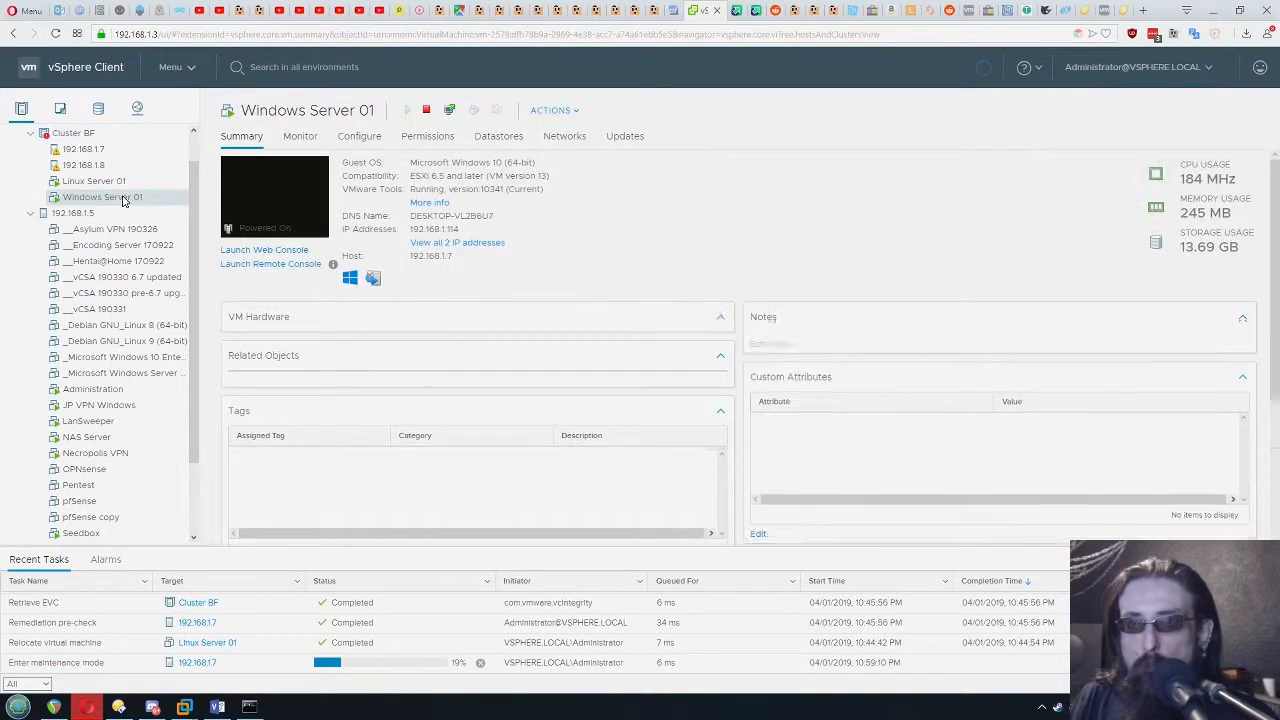
{"action": "right_click", "coordinate": [124, 200]}
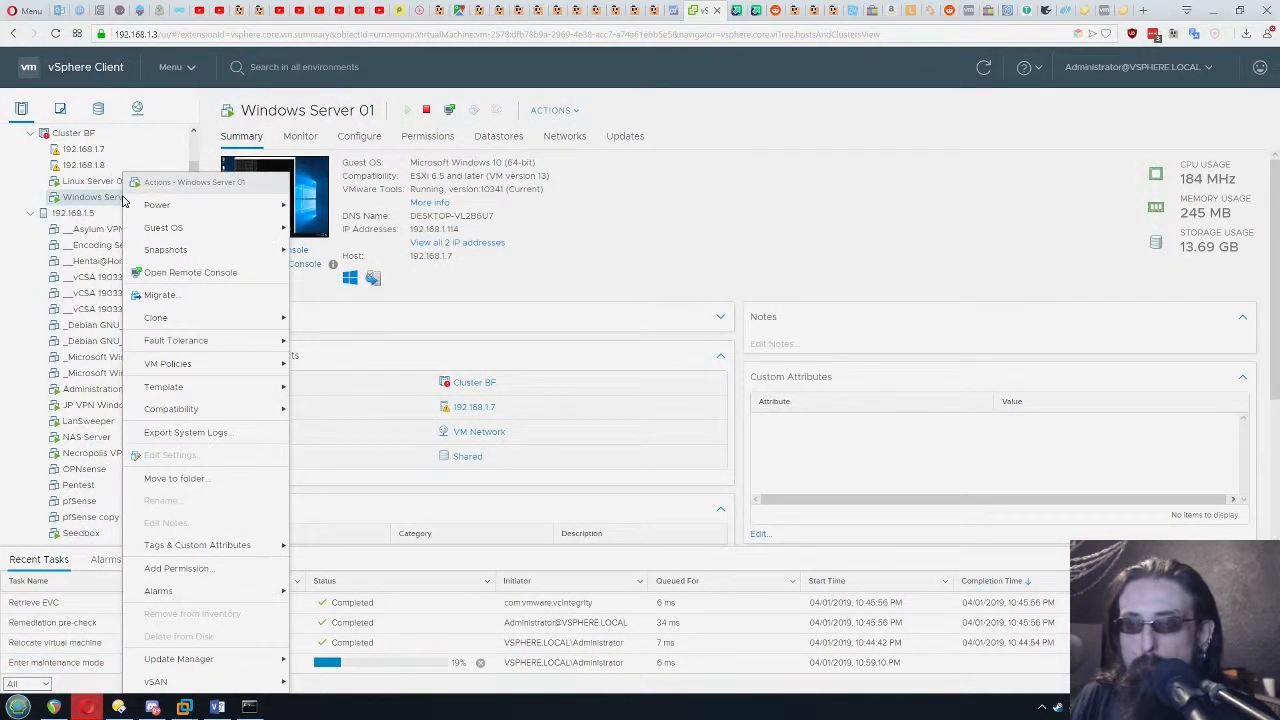
{"action": "left_click", "coordinate": [186, 294]}
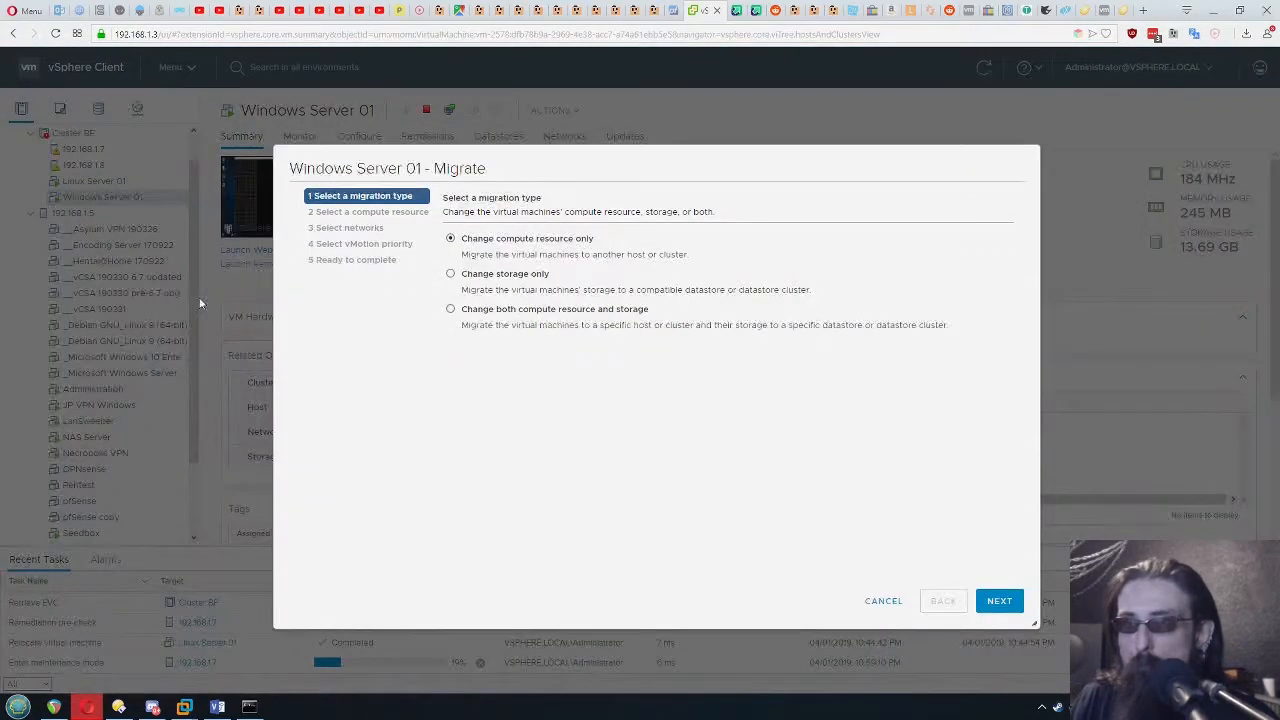
{"action": "left_click", "coordinate": [1012, 606]}
{"action": "left_click", "coordinate": [513, 325]}
{"action": "left_click", "coordinate": [992, 603]}
{"action": "left_click", "coordinate": [1000, 603]}
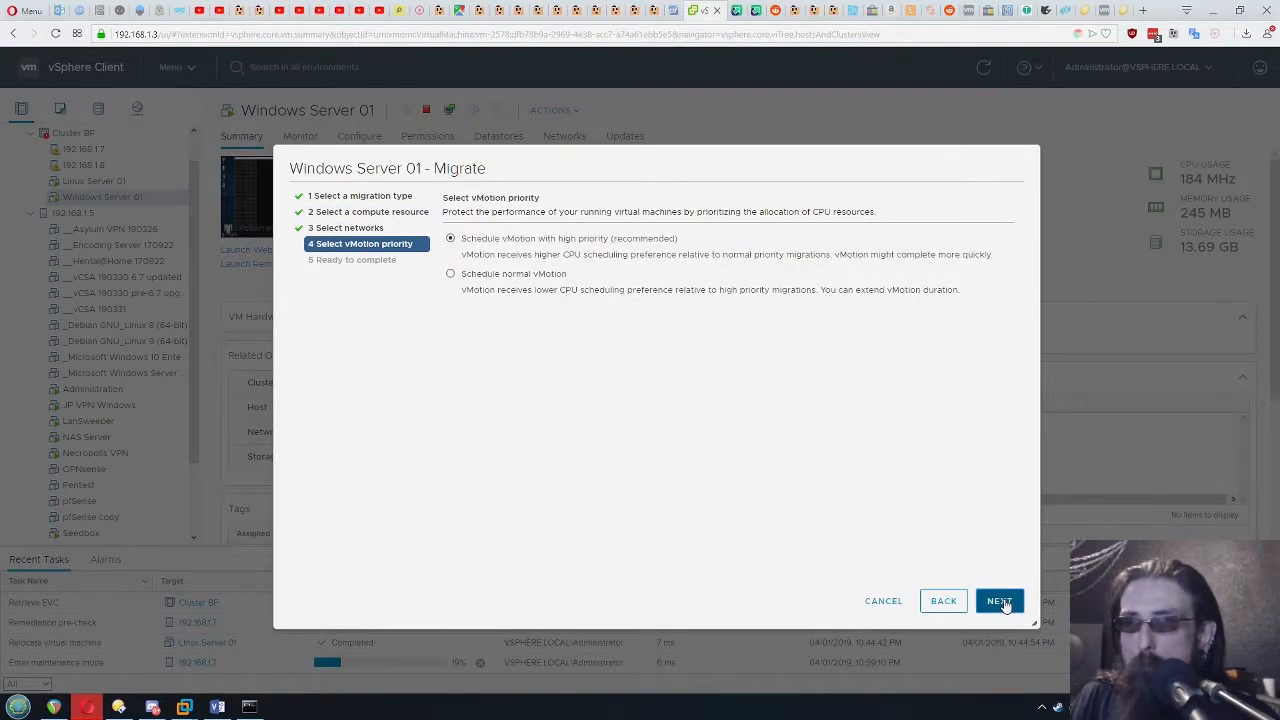
{"action": "left_click", "coordinate": [1001, 603]}
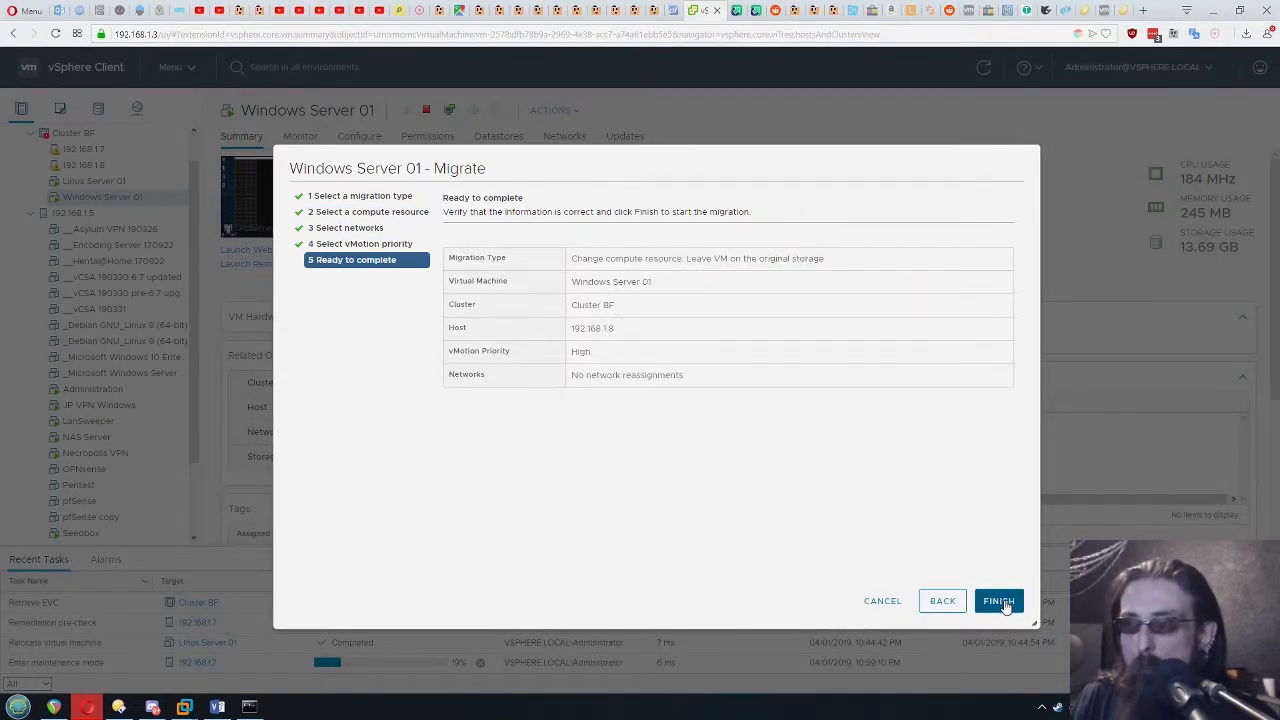
{"action": "left_click", "coordinate": [1000, 601]}
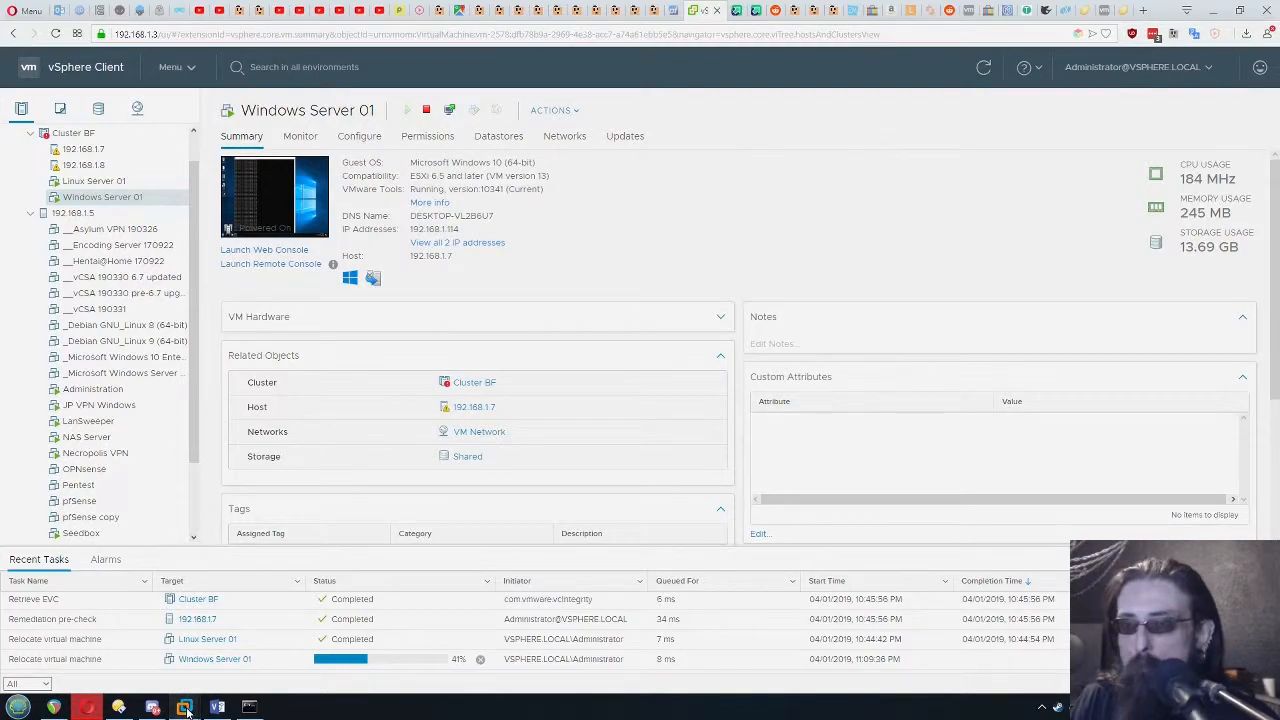
Watch Windows Server 01's ping in VMware Workstation during the migration, and return to the vSphere Client
{"action": "mouse_move", "coordinate": [186, 709]}
{"action": "left_click", "coordinate": [829, 625]}
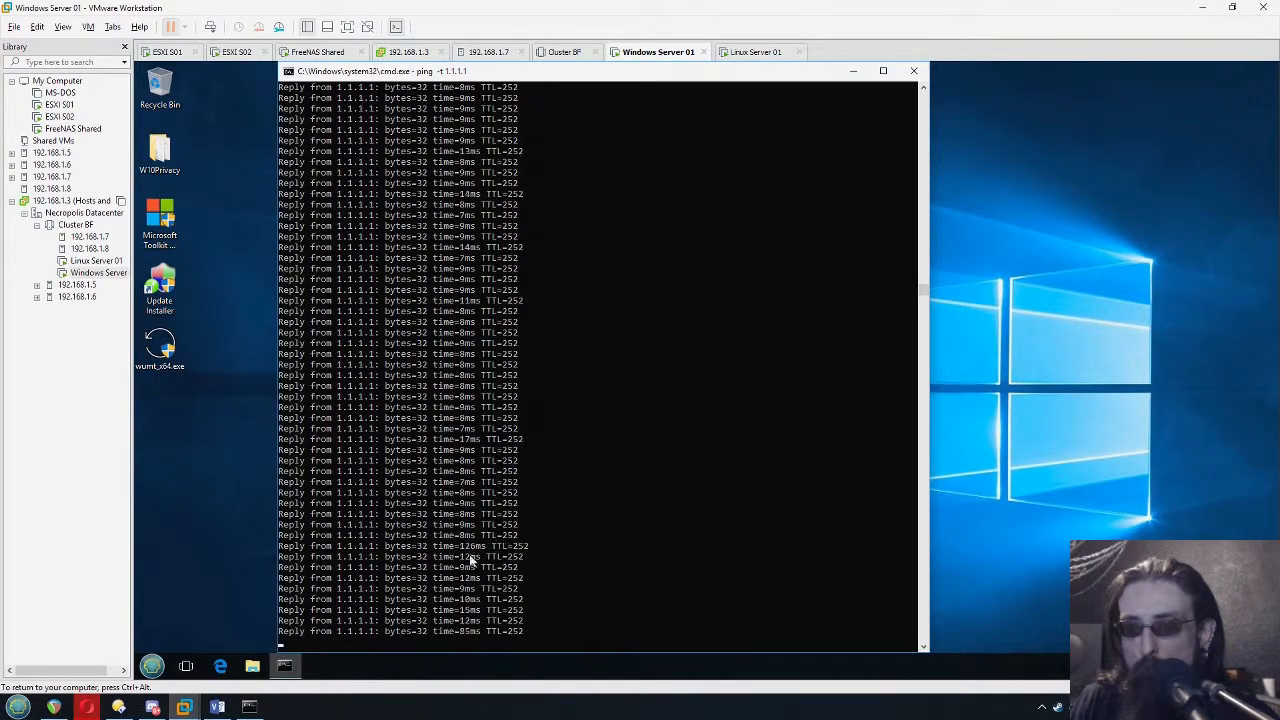
{"action": "left_click", "coordinate": [90, 712]}
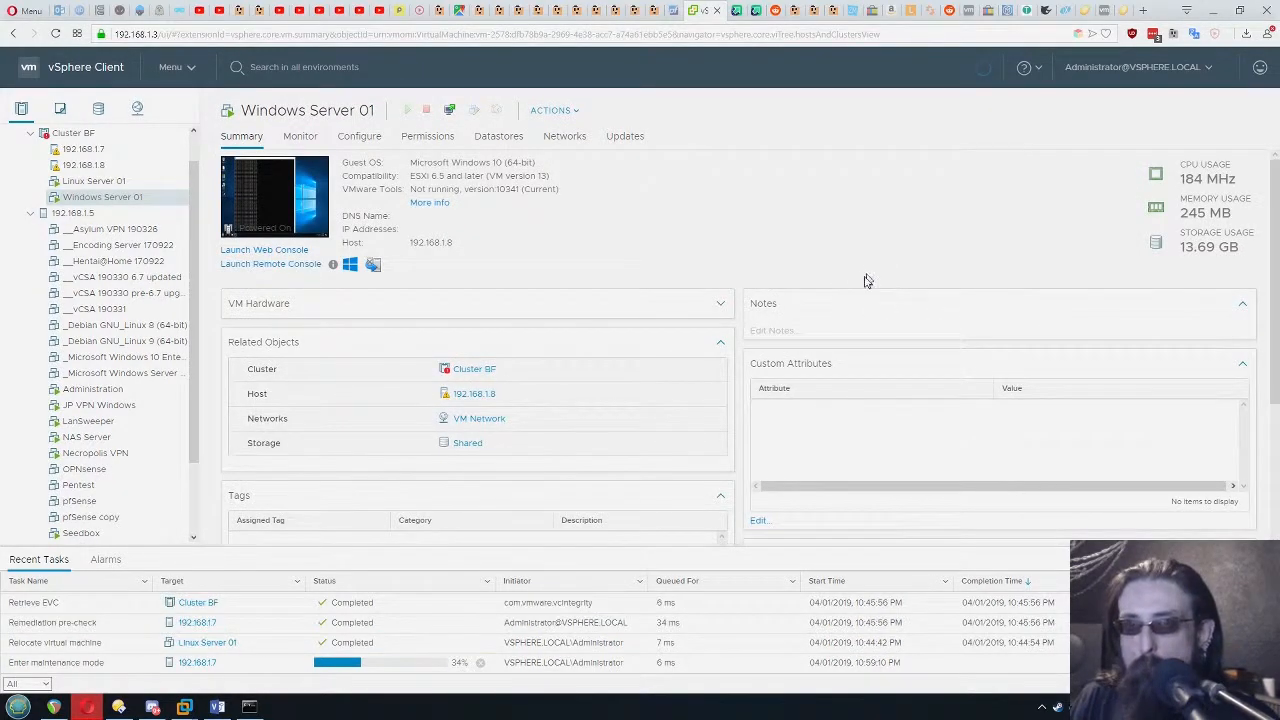
Review Cluster BF's summary, including its warnings, DRS balance and expanded vSphere HA details
{"action": "left_click", "coordinate": [72, 133]}
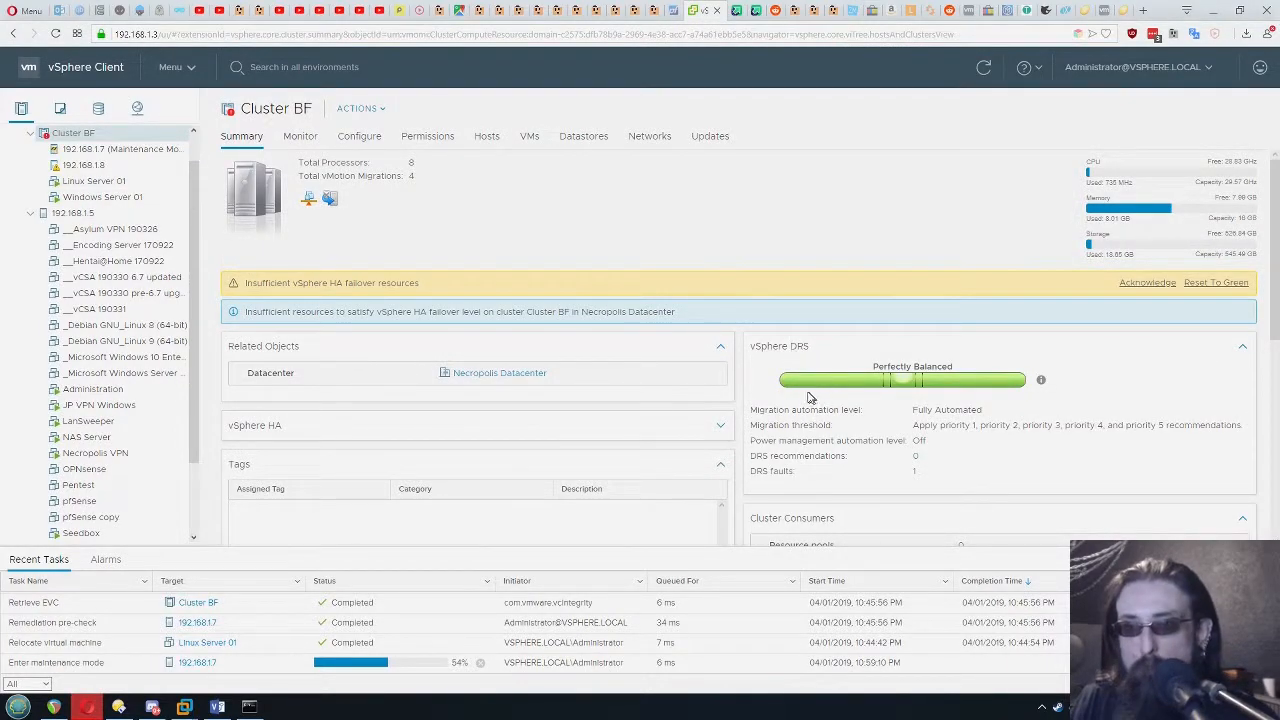
{"action": "scroll", "coordinate": [469, 465], "scroll_direction": "down", "scroll_amount": 1}
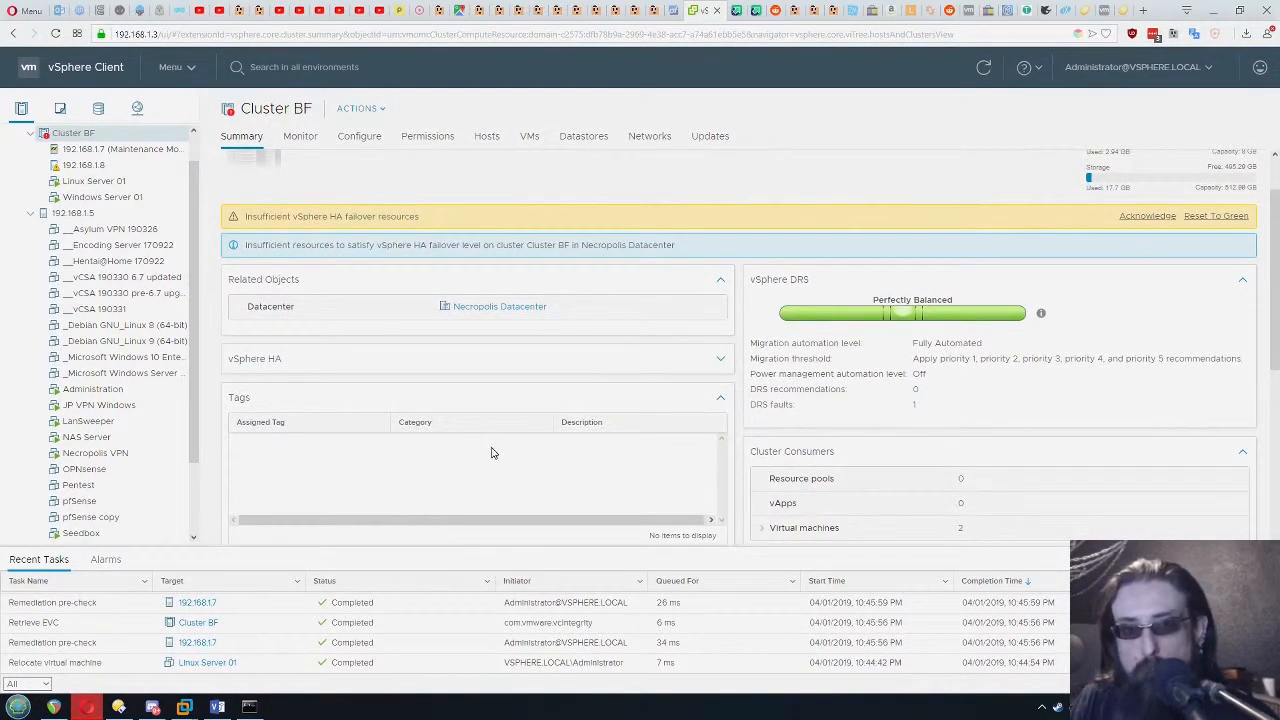
{"action": "scroll", "coordinate": [491, 453], "scroll_direction": "up", "scroll_amount": 1}
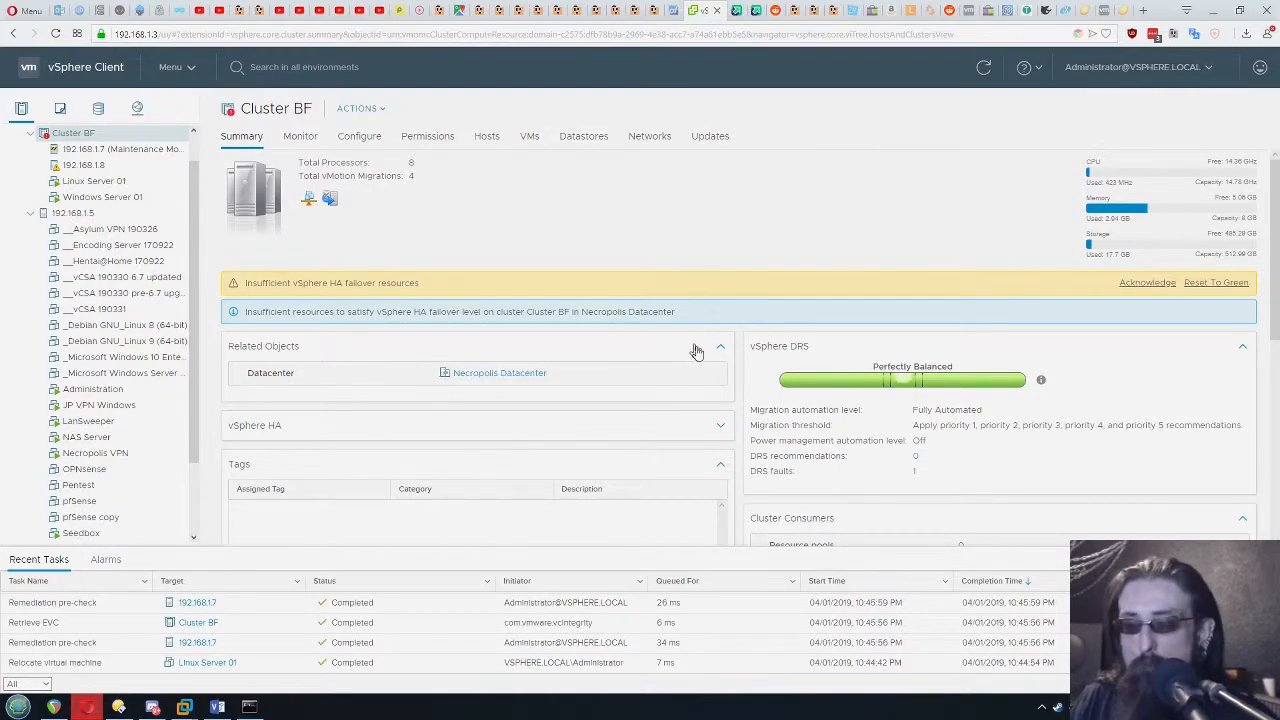
{"action": "scroll", "coordinate": [640, 345], "scroll_direction": "down", "scroll_amount": 1}
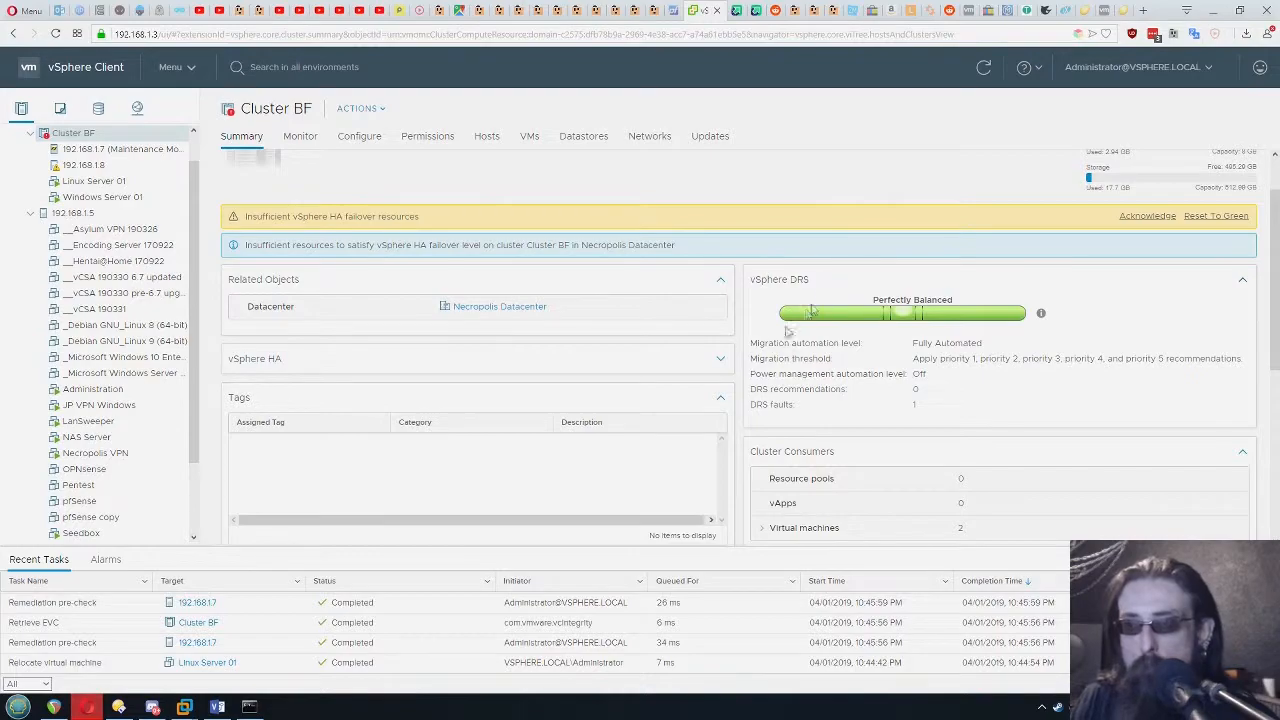
{"action": "left_click", "coordinate": [719, 362]}
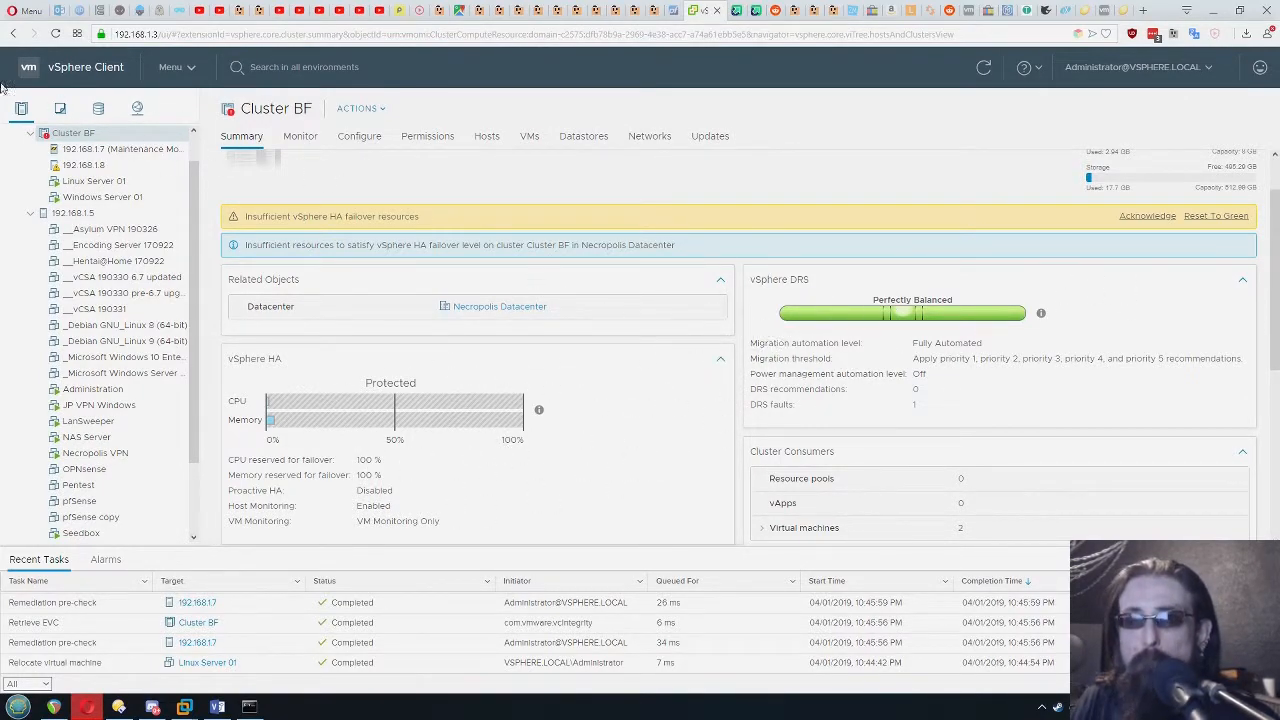
Open host 192.168.1.7's attached update baselines and select Critical Host Patches (Predefined)
{"action": "left_click", "coordinate": [105, 150]}
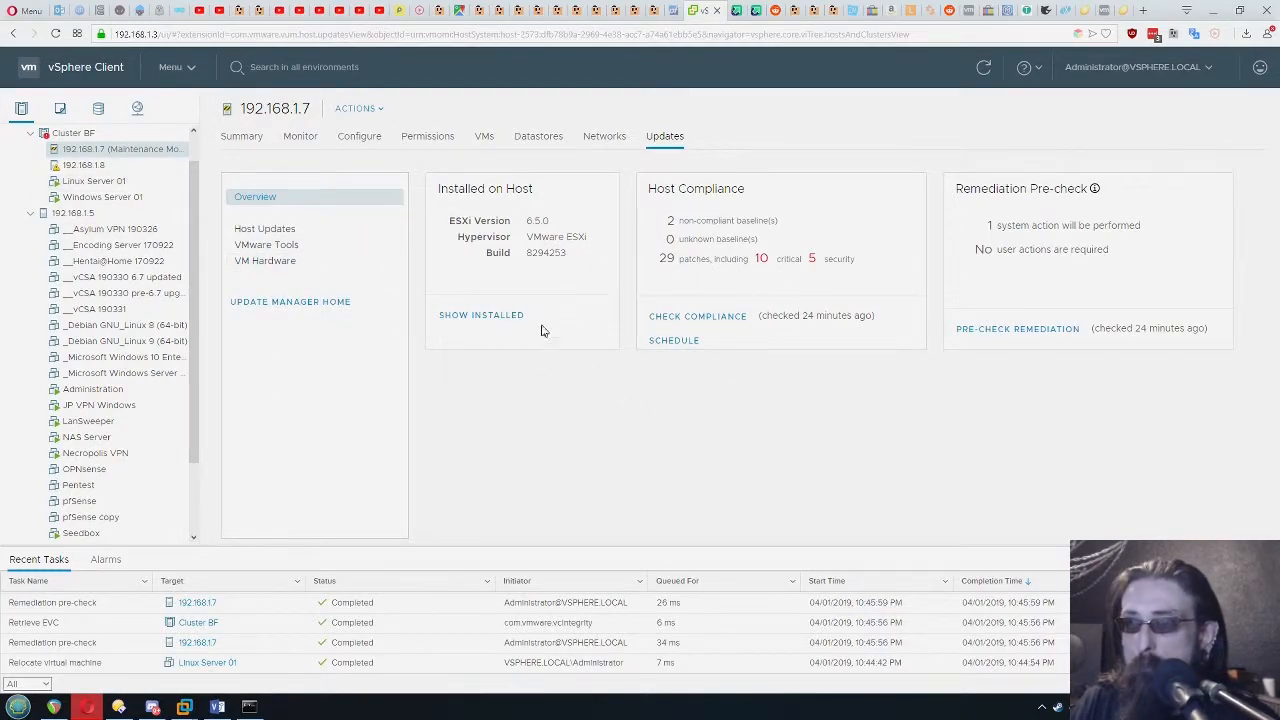
{"action": "left_click", "coordinate": [272, 232]}
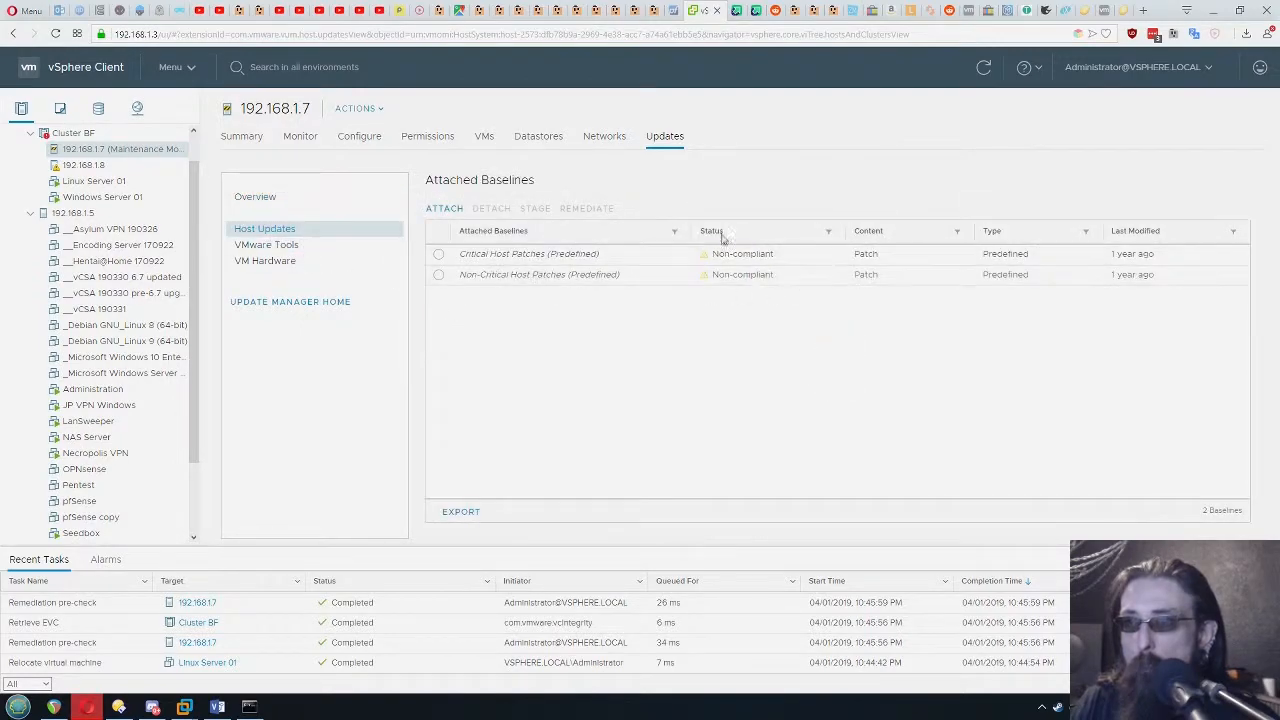
{"action": "left_click", "coordinate": [438, 254]}
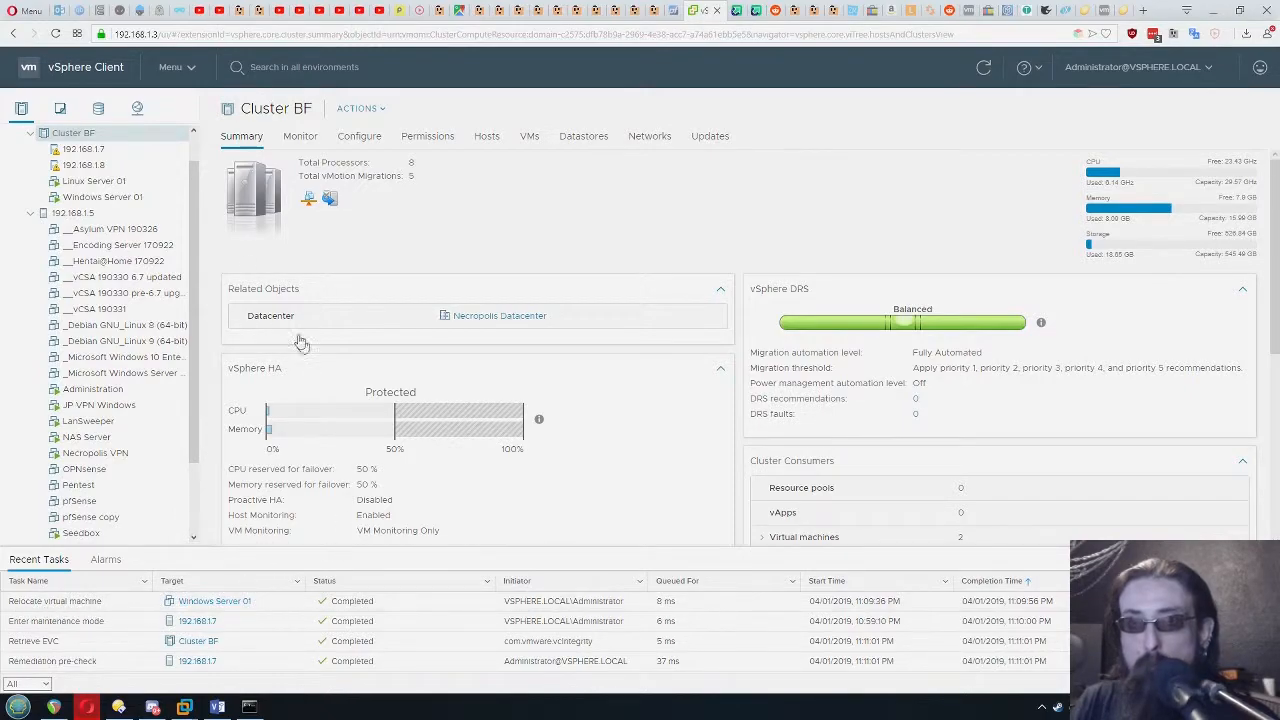
Check which hosts Linux Server 01 and Windows Server 01 run on after the patching
{"action": "left_click", "coordinate": [107, 187]}
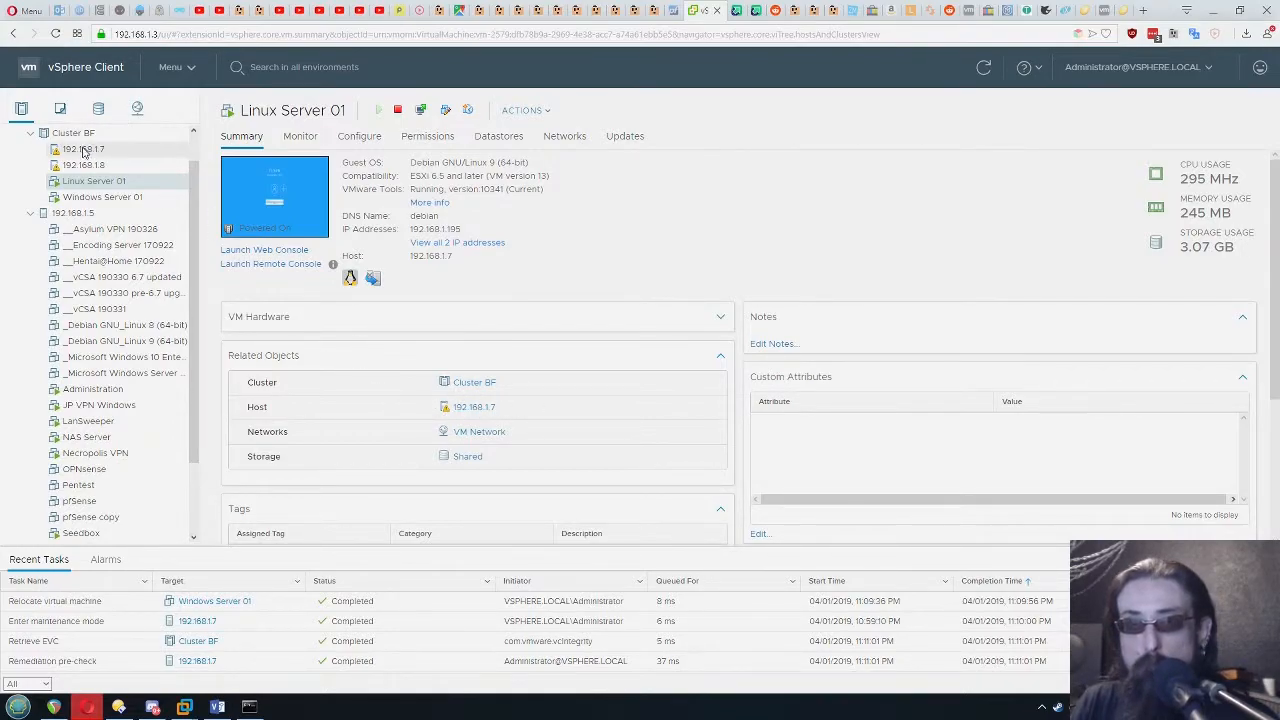
{"action": "left_click", "coordinate": [120, 197]}
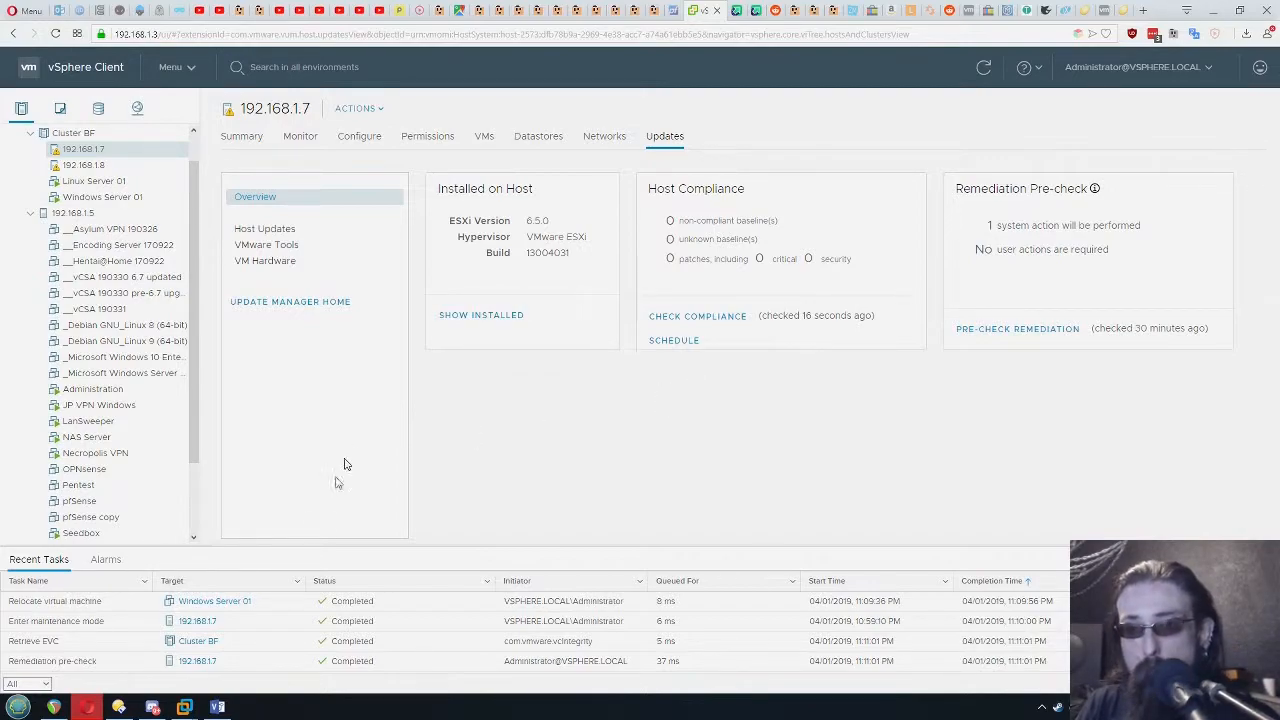
Switch to Visio and examine ESXI Server 1, ESXI Server 2 and the Shared Storage in the lab cluster diagram
{"action": "left_click", "coordinate": [217, 707]}
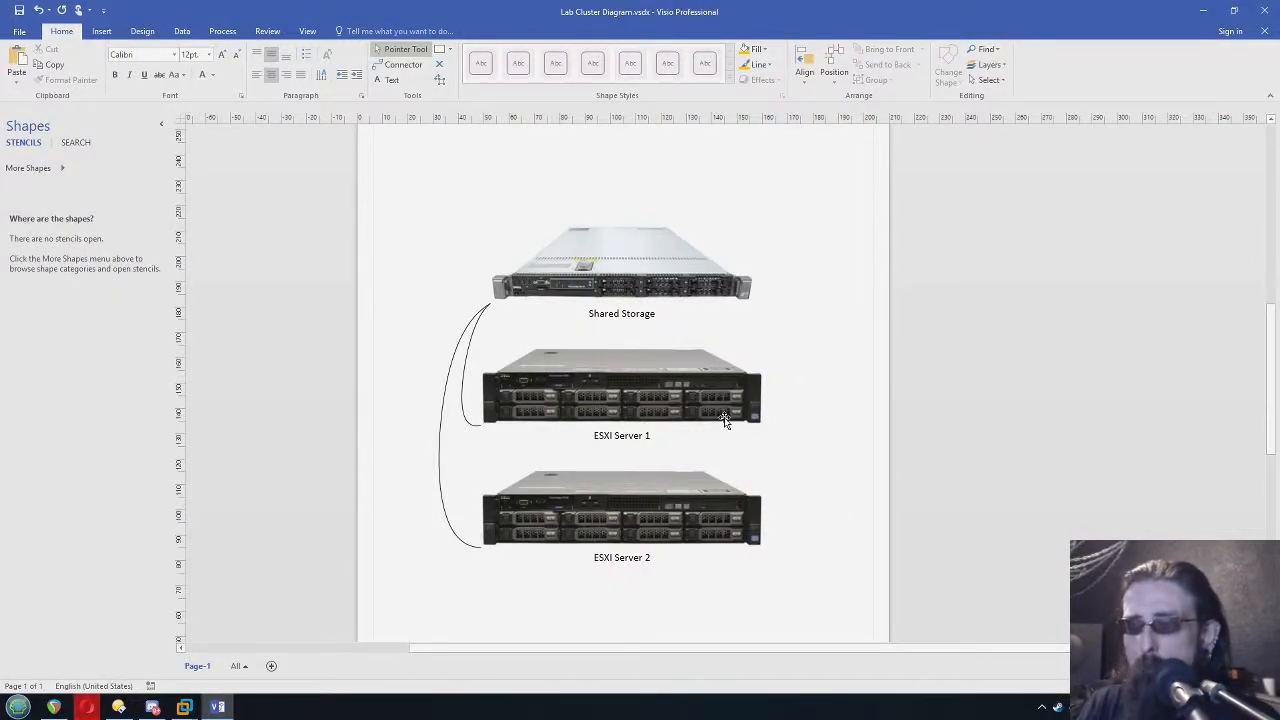
{"action": "left_click", "coordinate": [622, 390]}
{"action": "left_click", "coordinate": [660, 504]}
{"action": "left_click", "coordinate": [640, 396]}
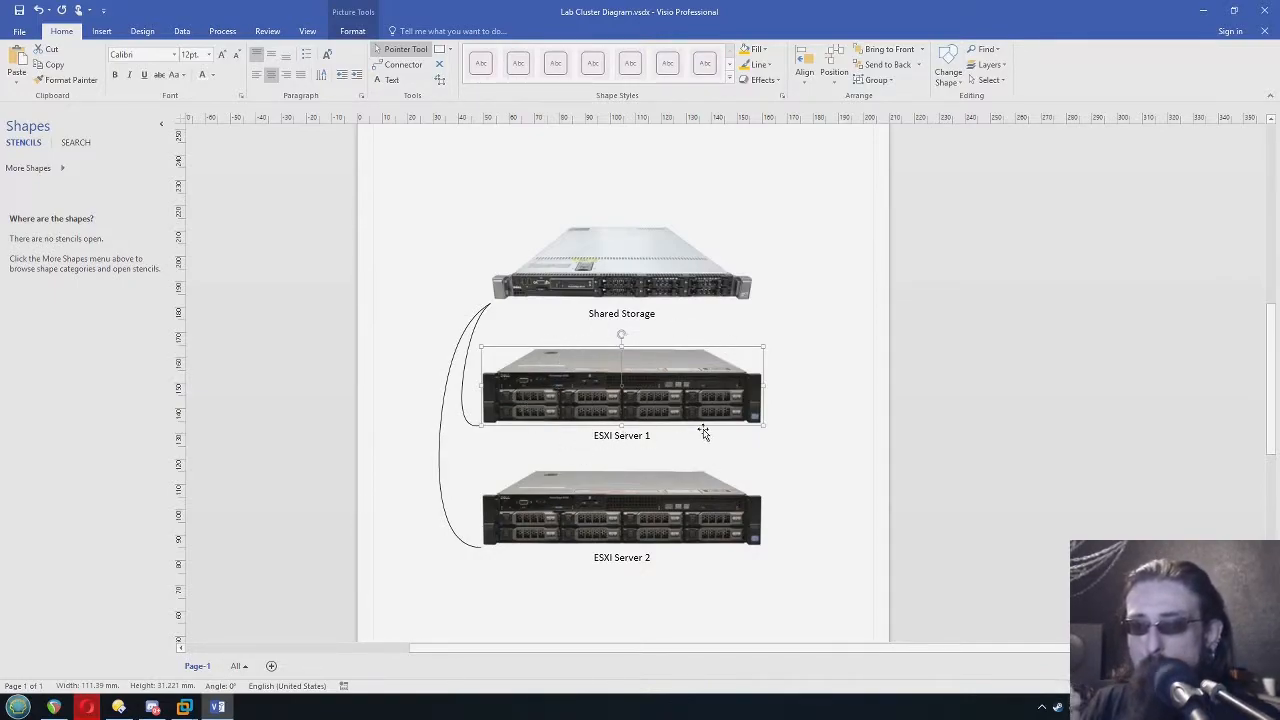
{"action": "left_click", "coordinate": [779, 416]}
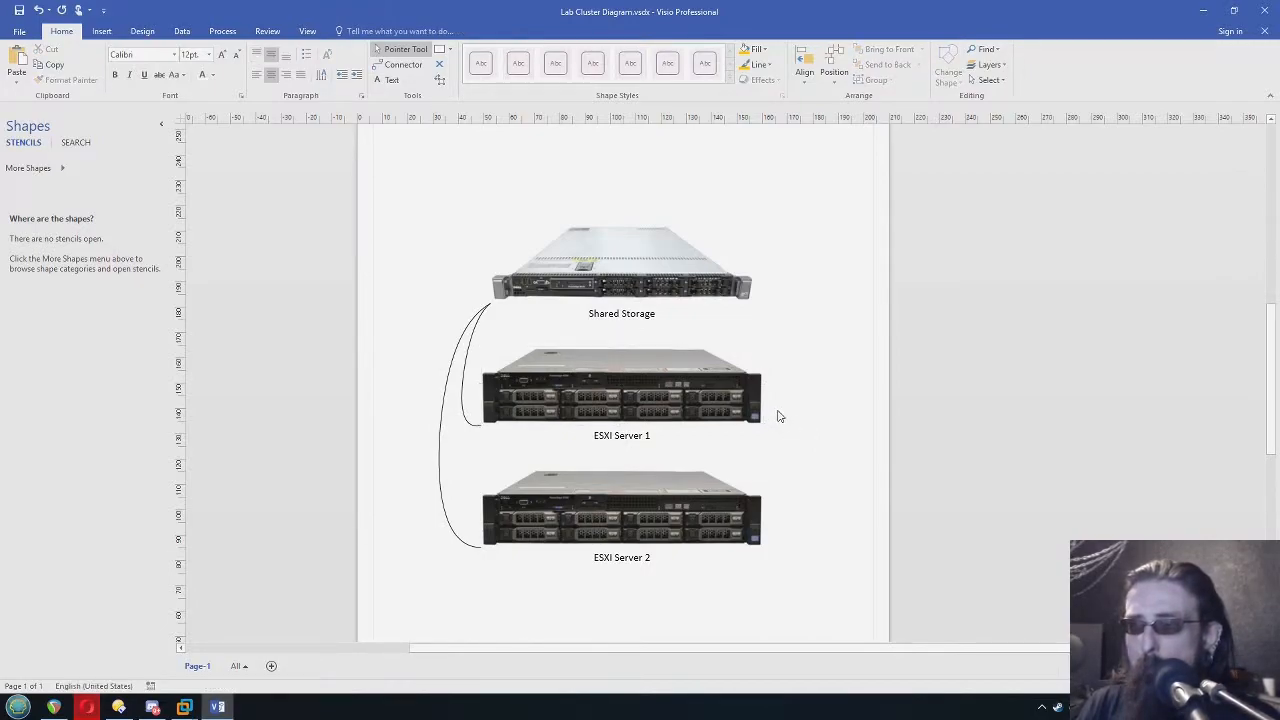
{"action": "left_click", "coordinate": [697, 490]}
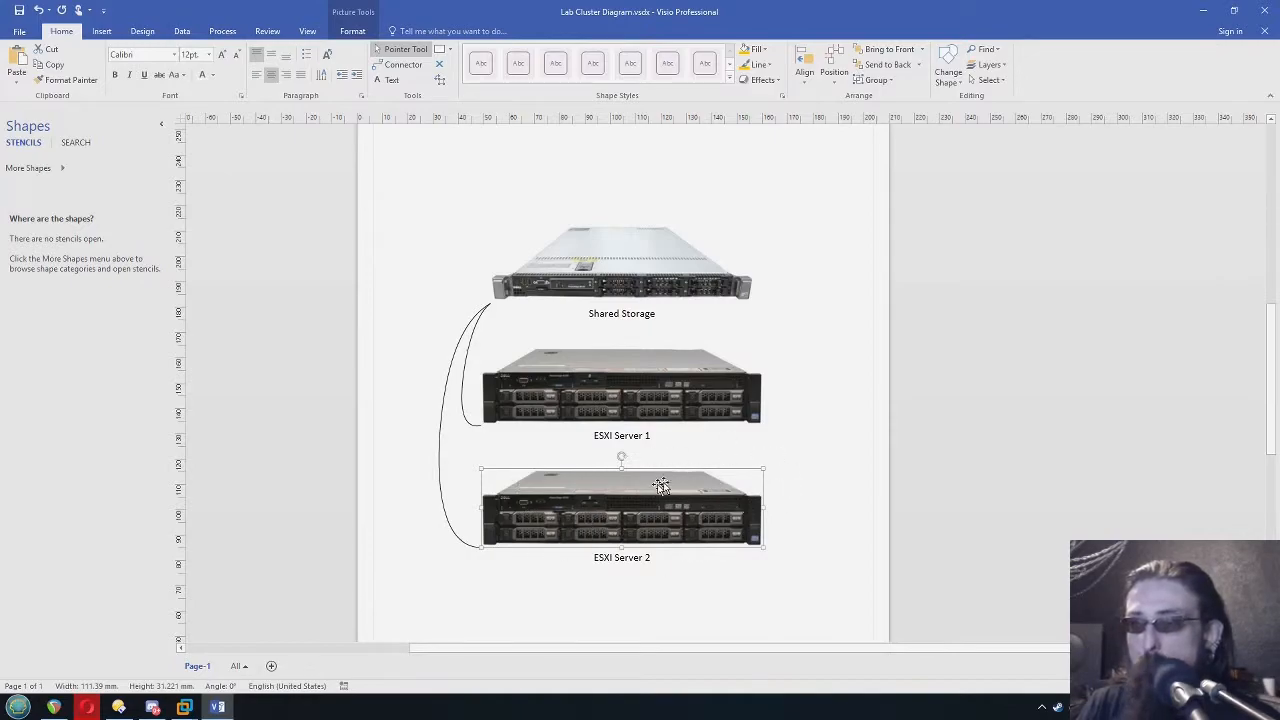
{"action": "left_click", "coordinate": [789, 514]}
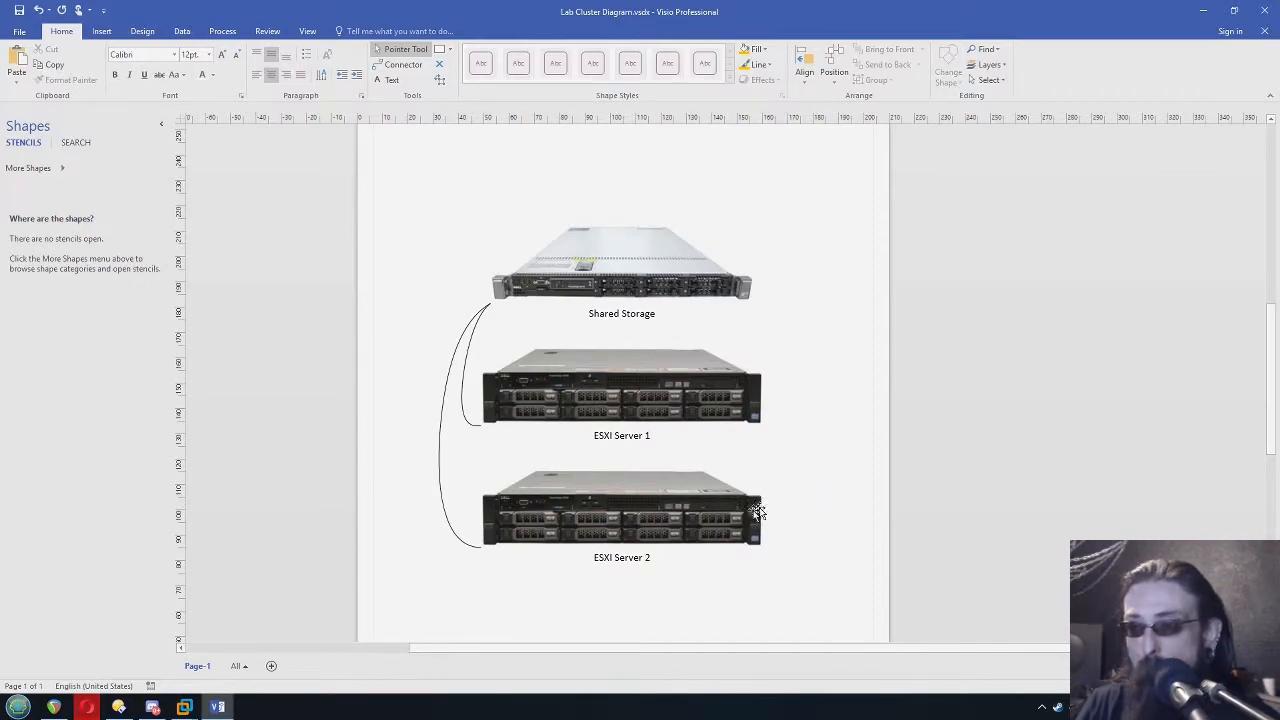
{"action": "left_click", "coordinate": [710, 508]}
{"action": "left_click", "coordinate": [662, 400]}
{"action": "left_click", "coordinate": [838, 434]}
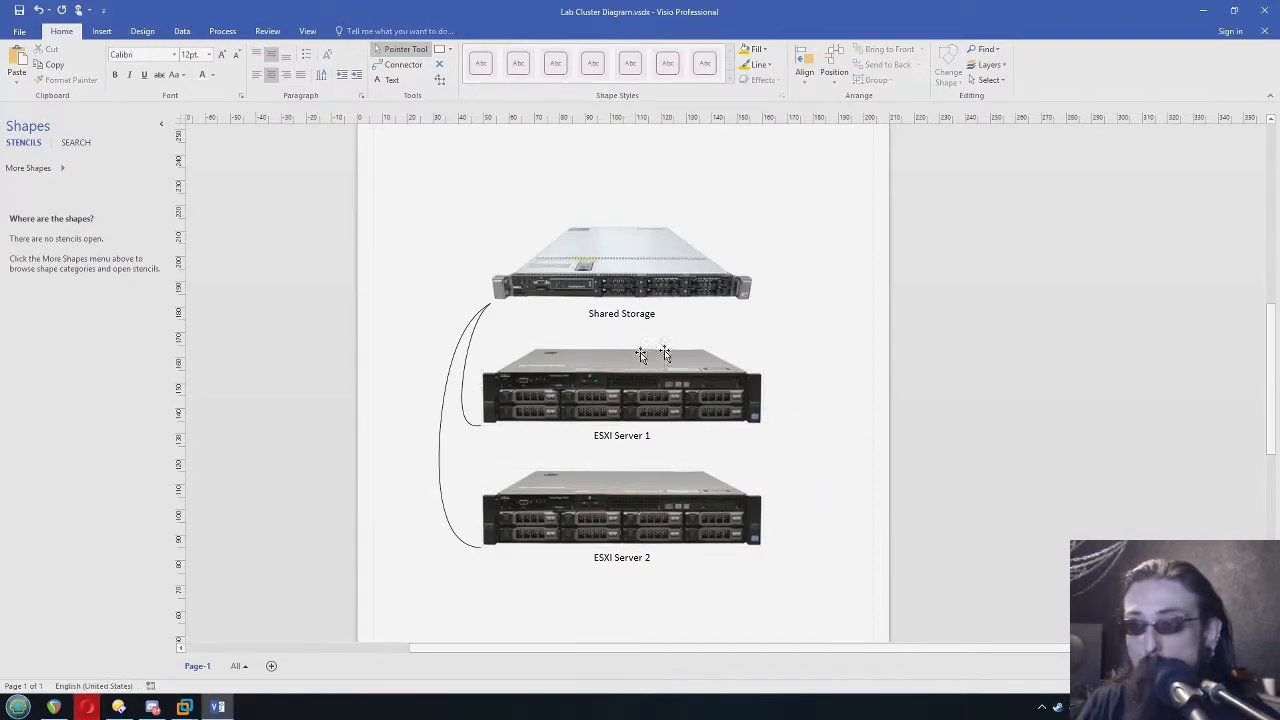
{"action": "left_click", "coordinate": [648, 260]}
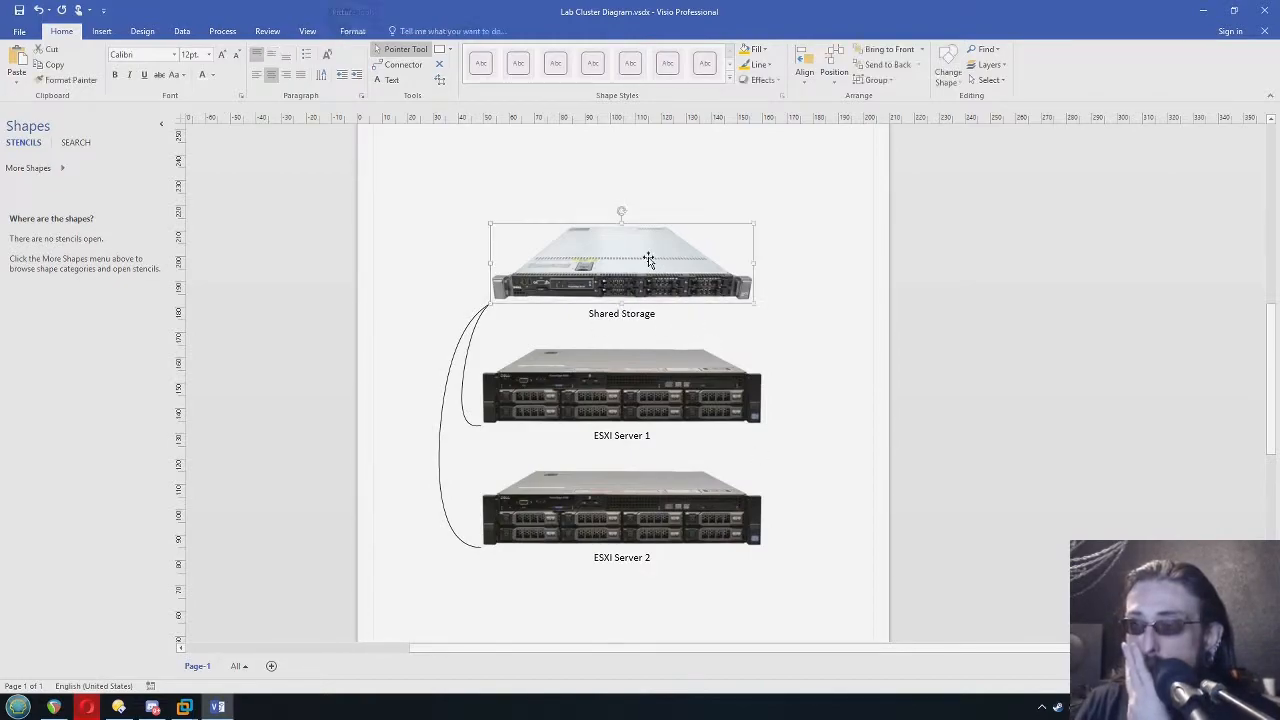